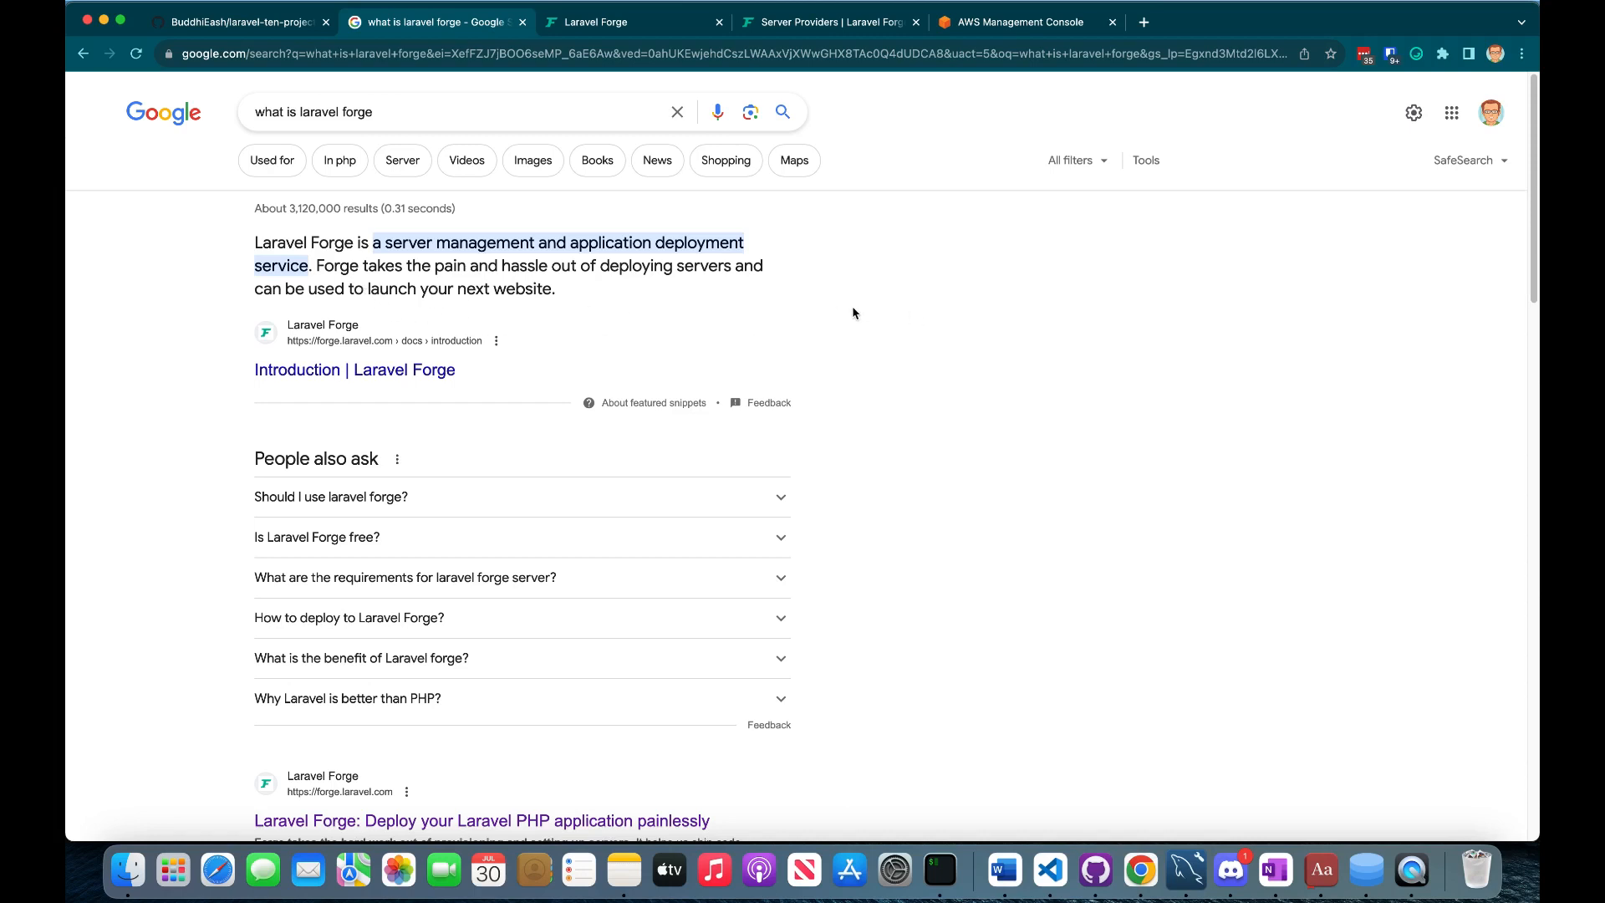
Step: Switch to the Laravel Forge tab showing the forge.laravel.com/connect page
left_click(619, 24)
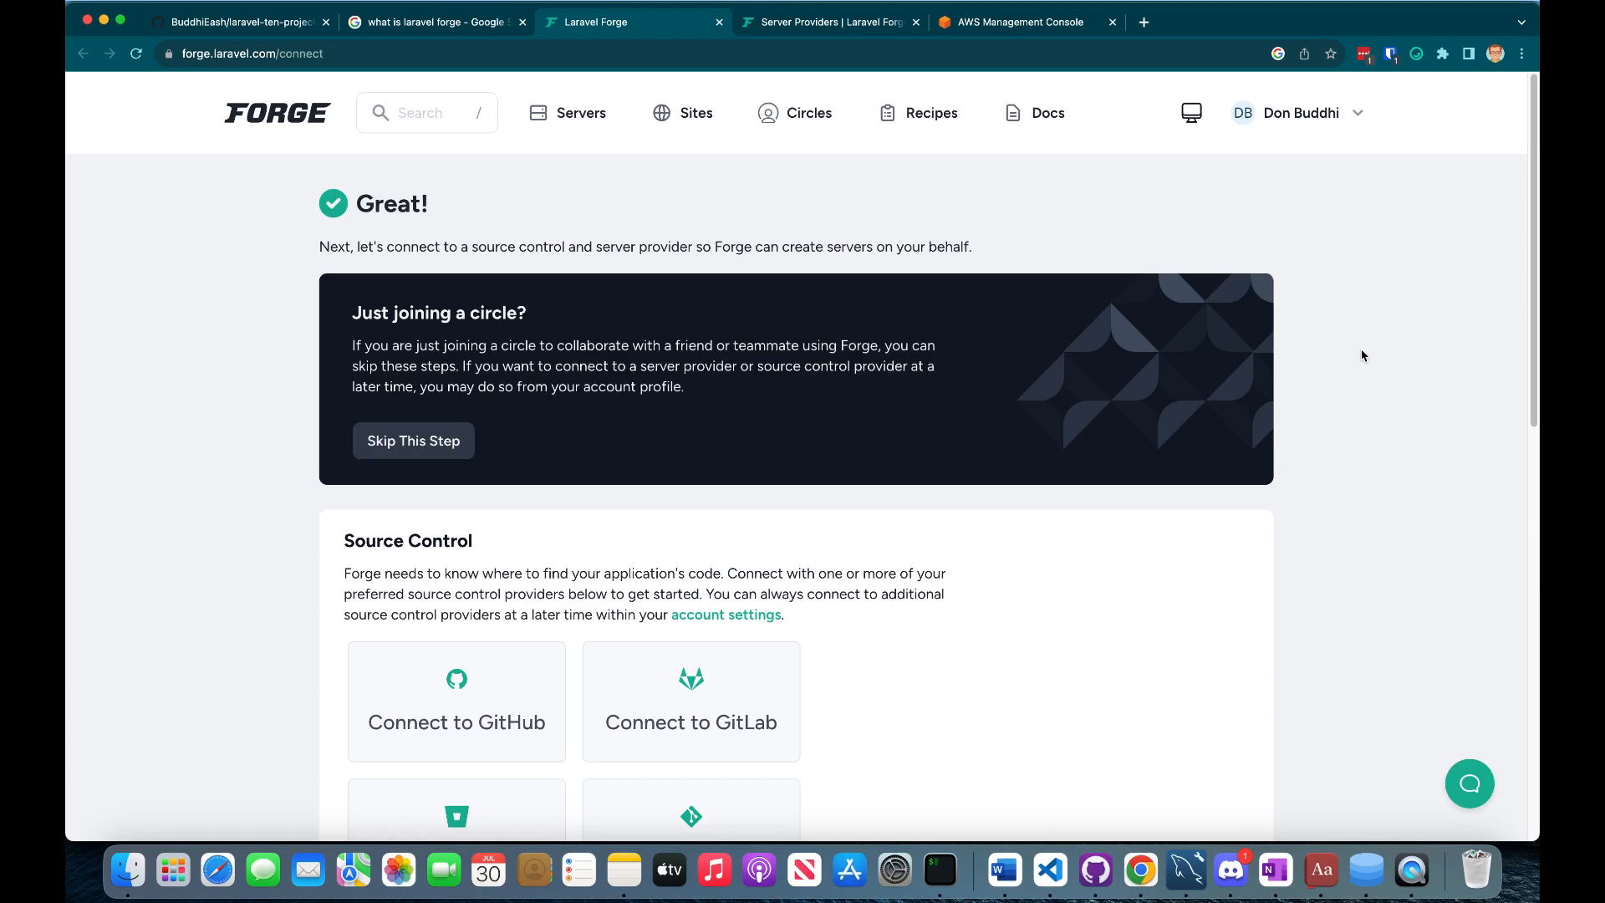
scroll(1362, 355, "down", 10)
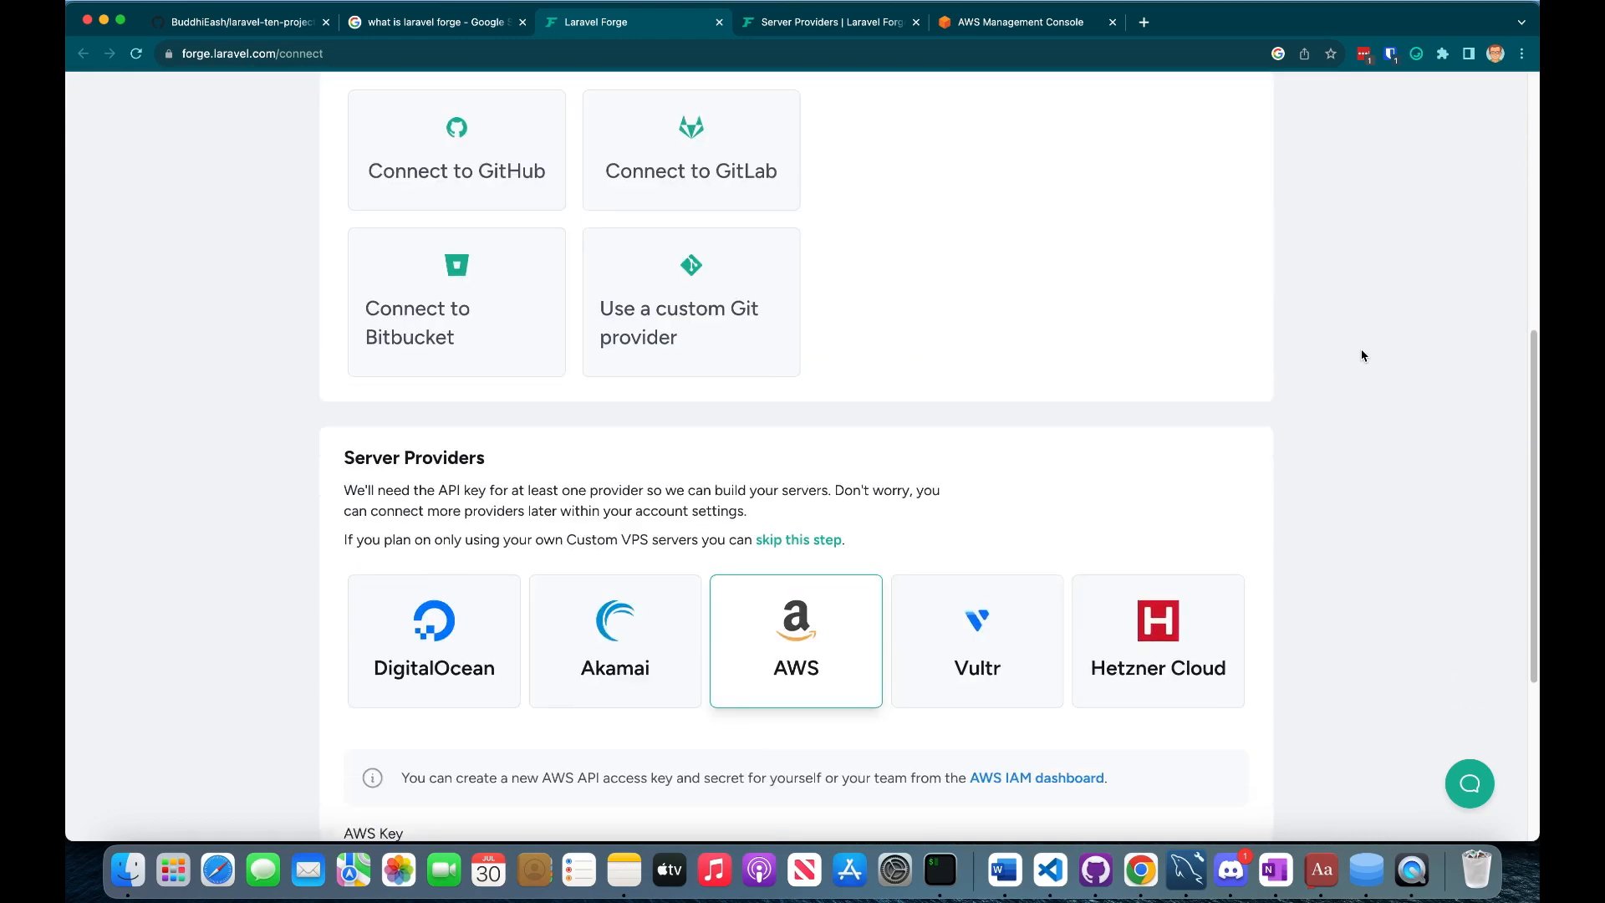
scroll(1362, 356, "up", 10)
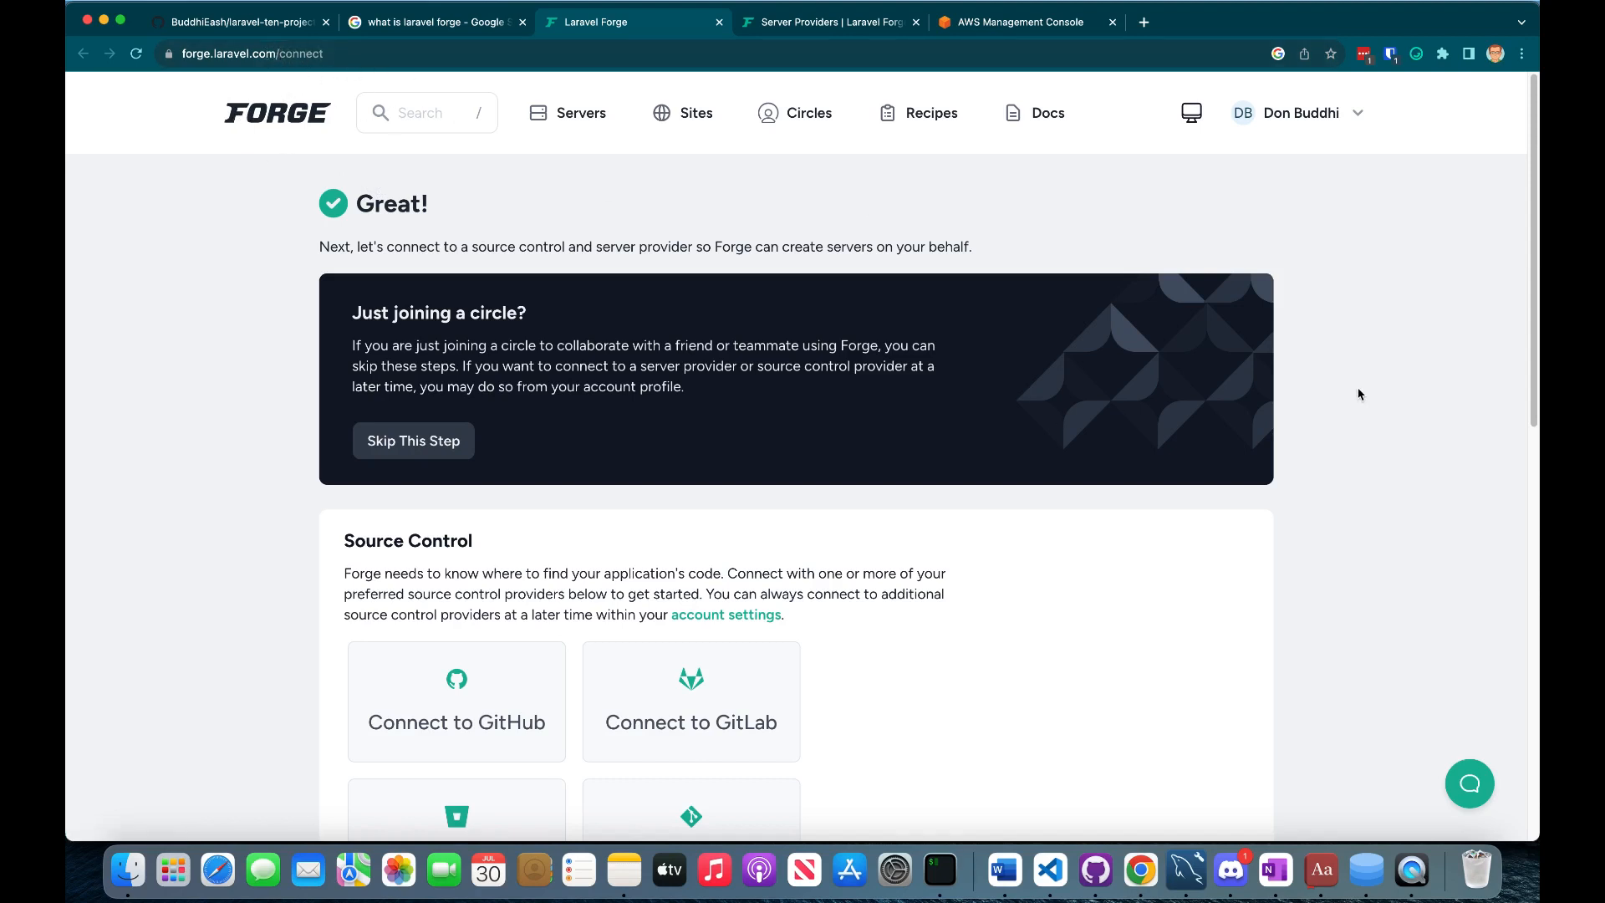
scroll(1358, 393, "down", 5)
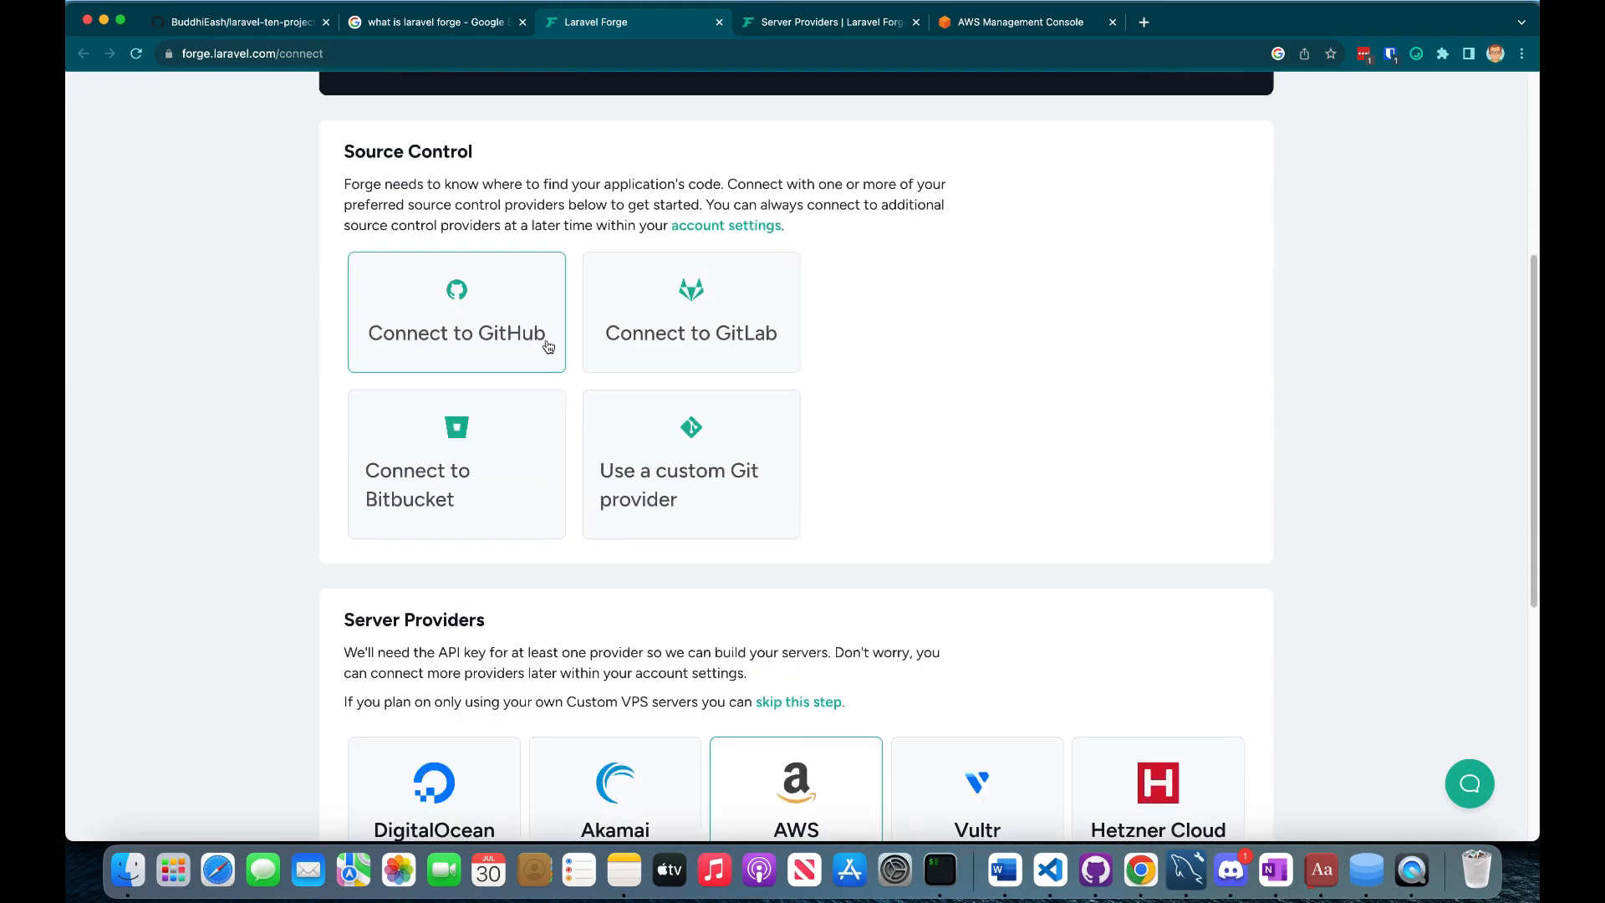
scroll(1293, 328, "down", 5)
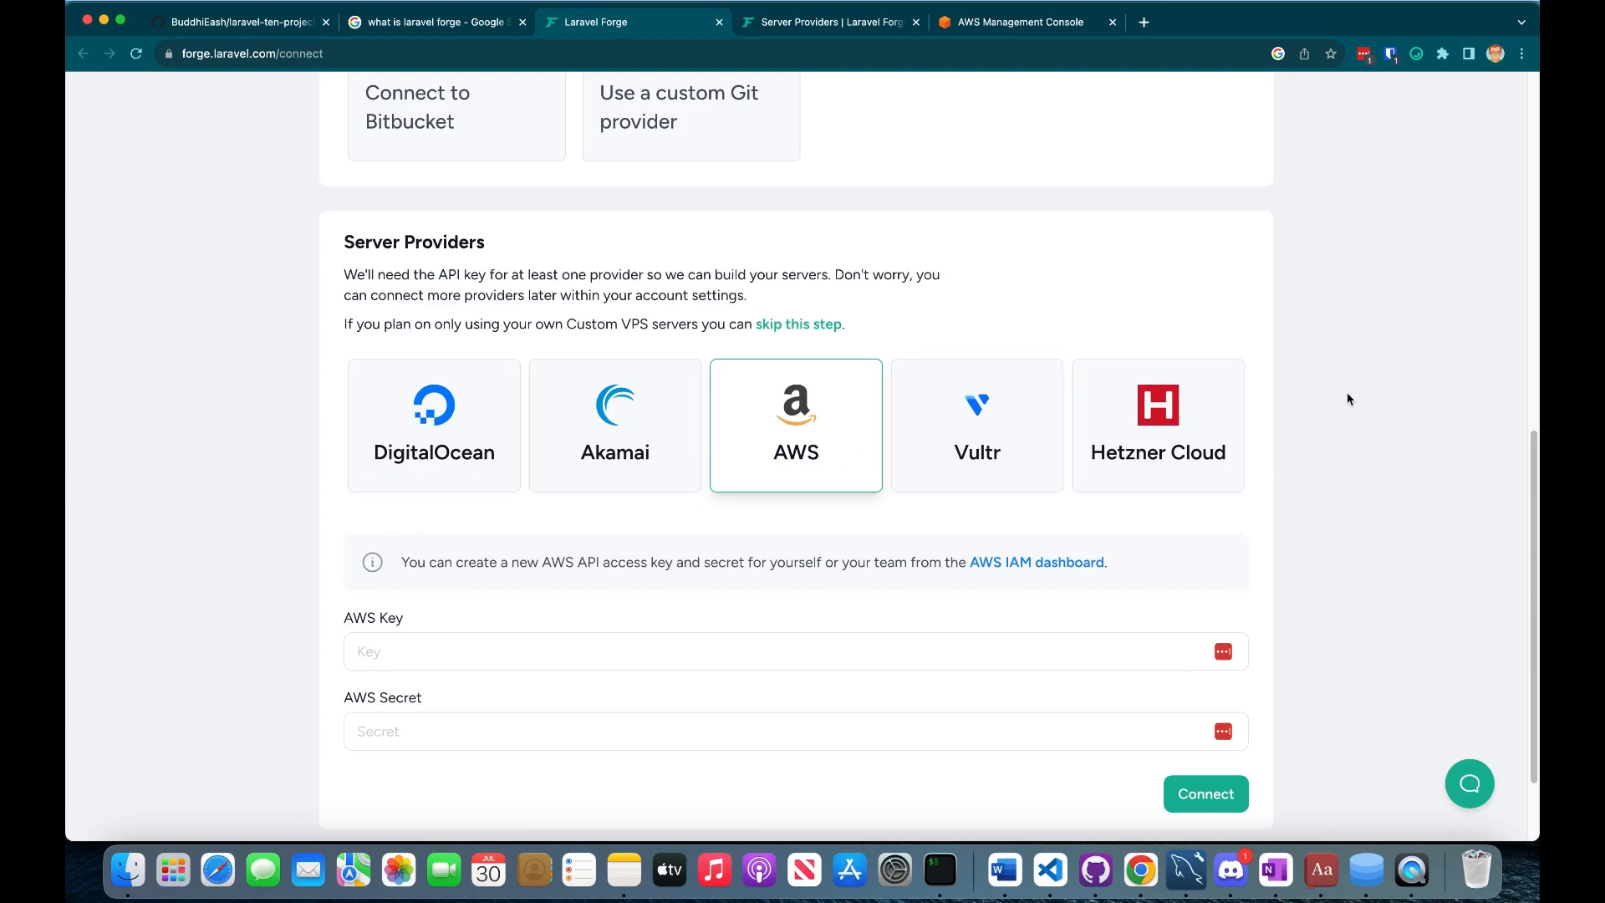
scroll(1347, 394, "down", 1)
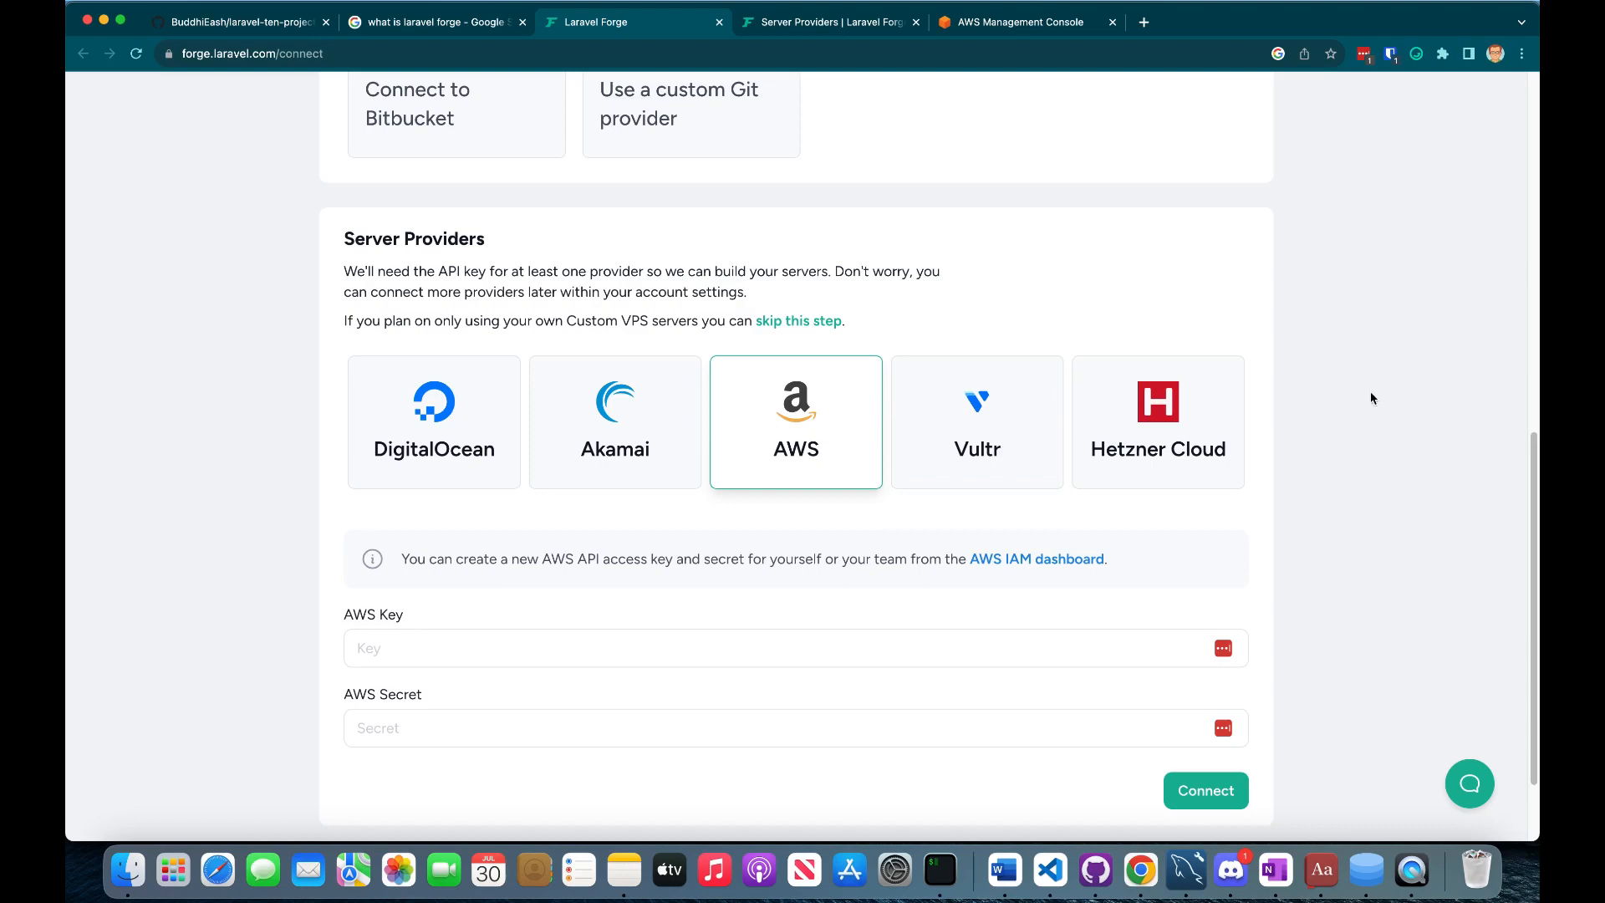
scroll(1371, 392, "up", 10)
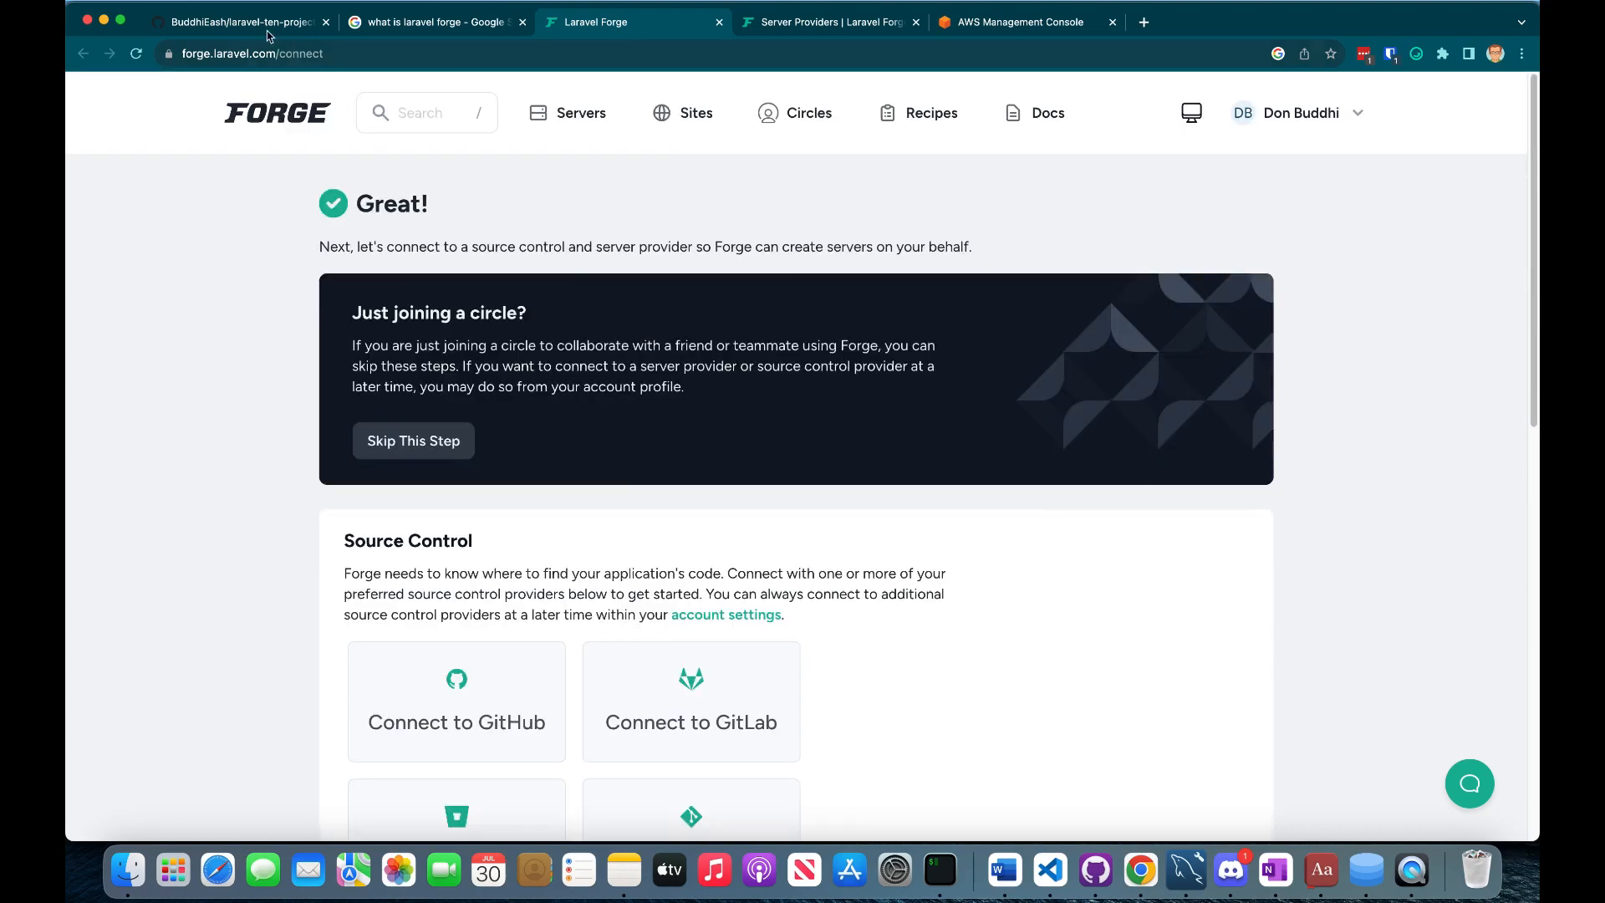
left_click(217, 24)
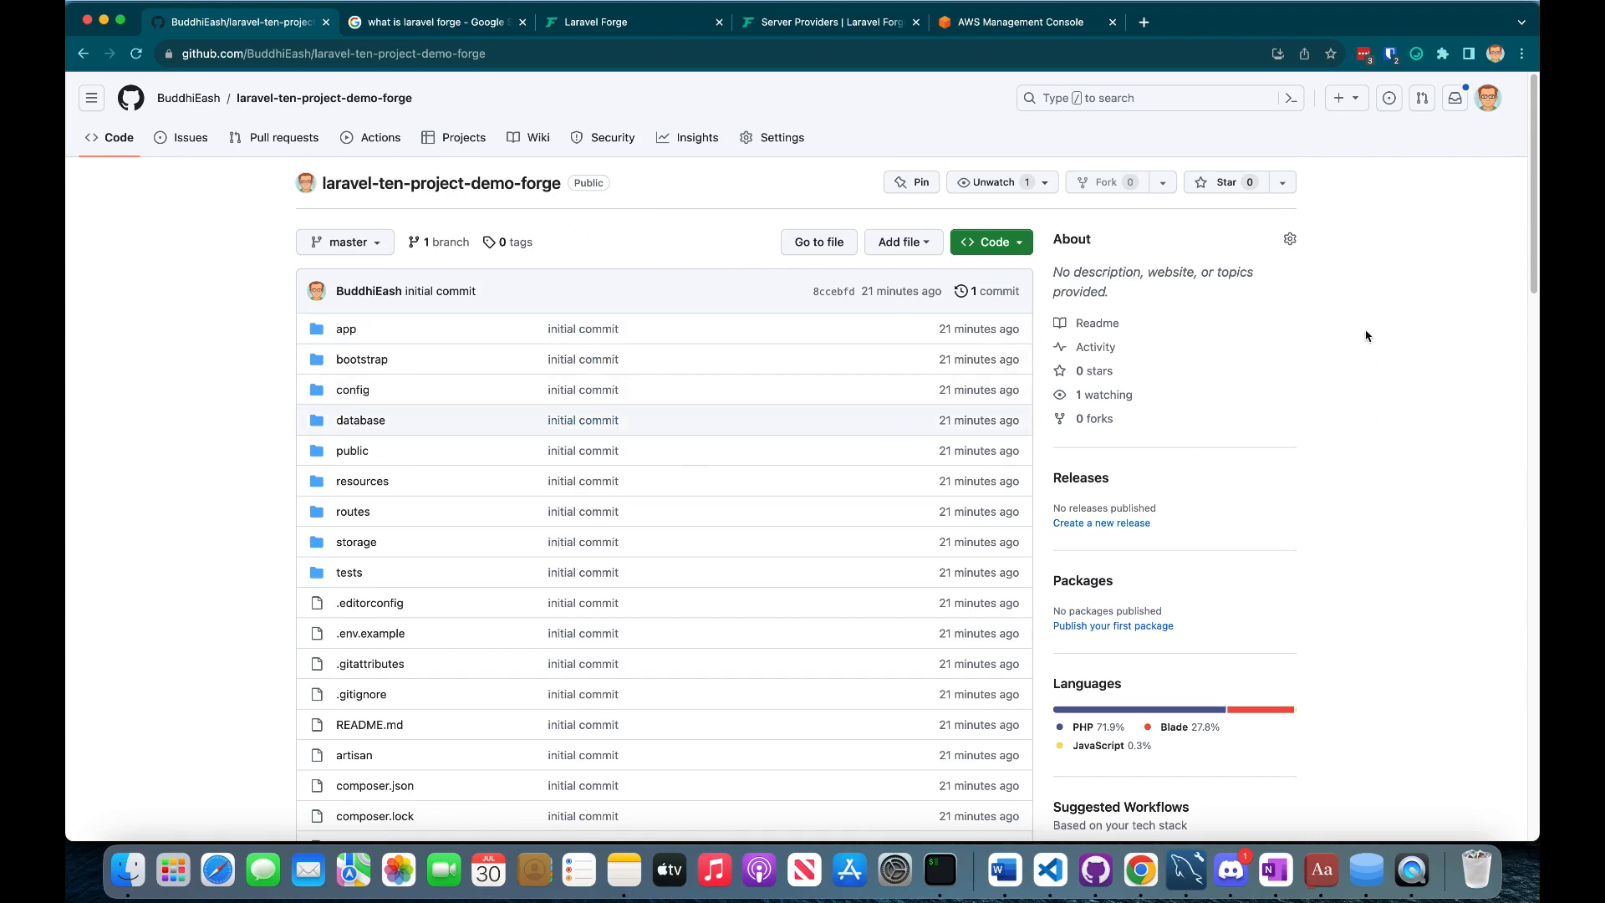
scroll(1363, 330, "down", 20)
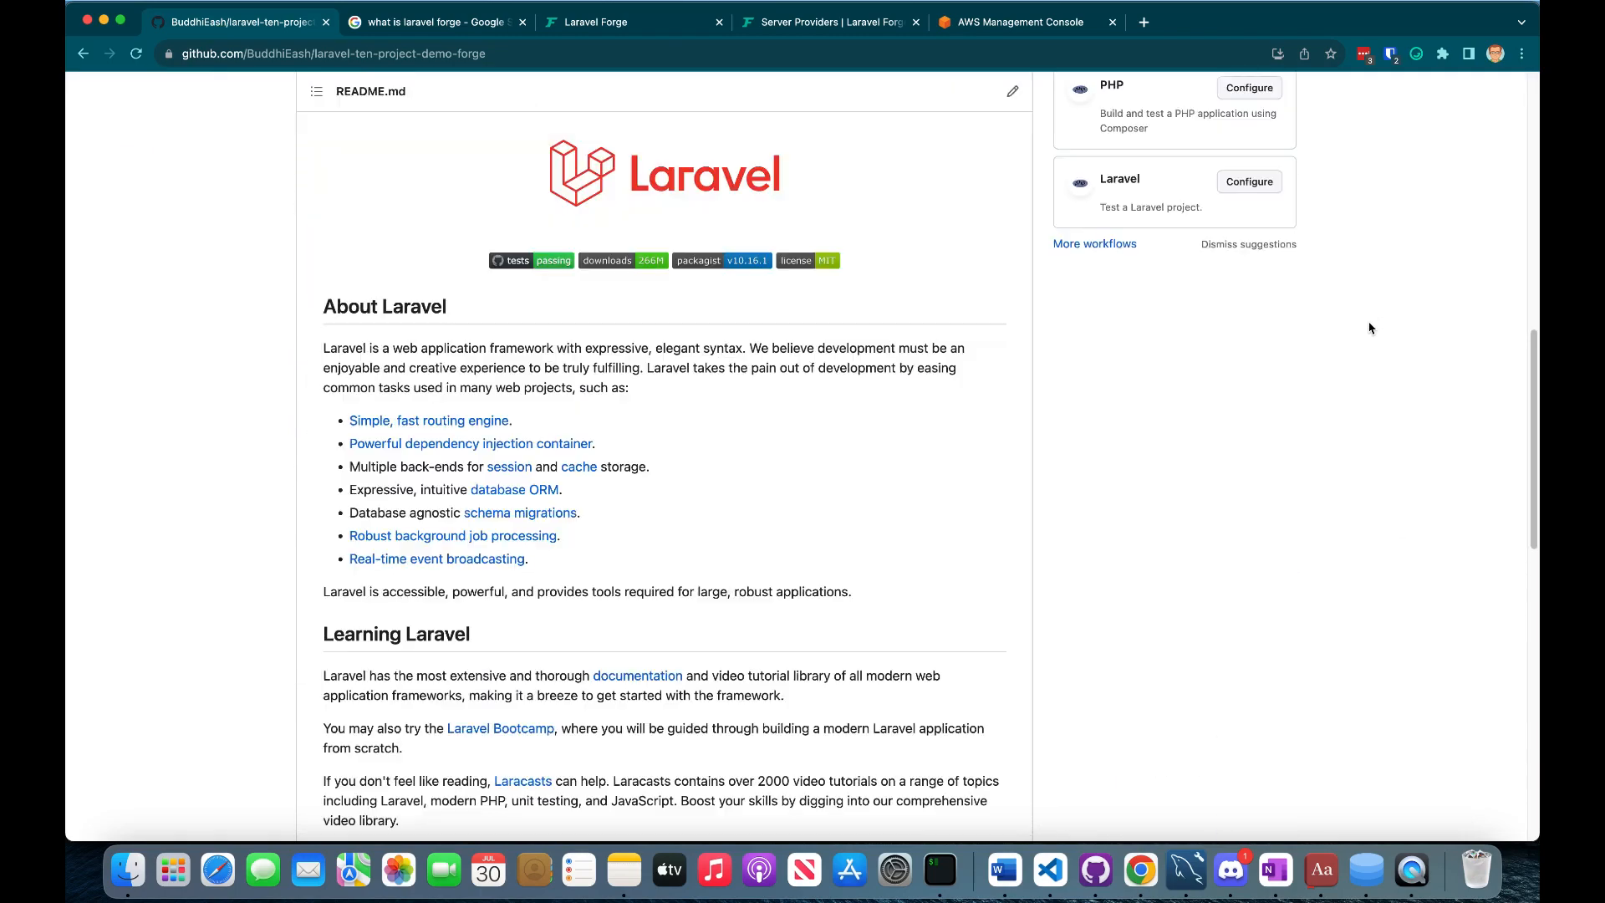
scroll(1329, 325, "up", 20)
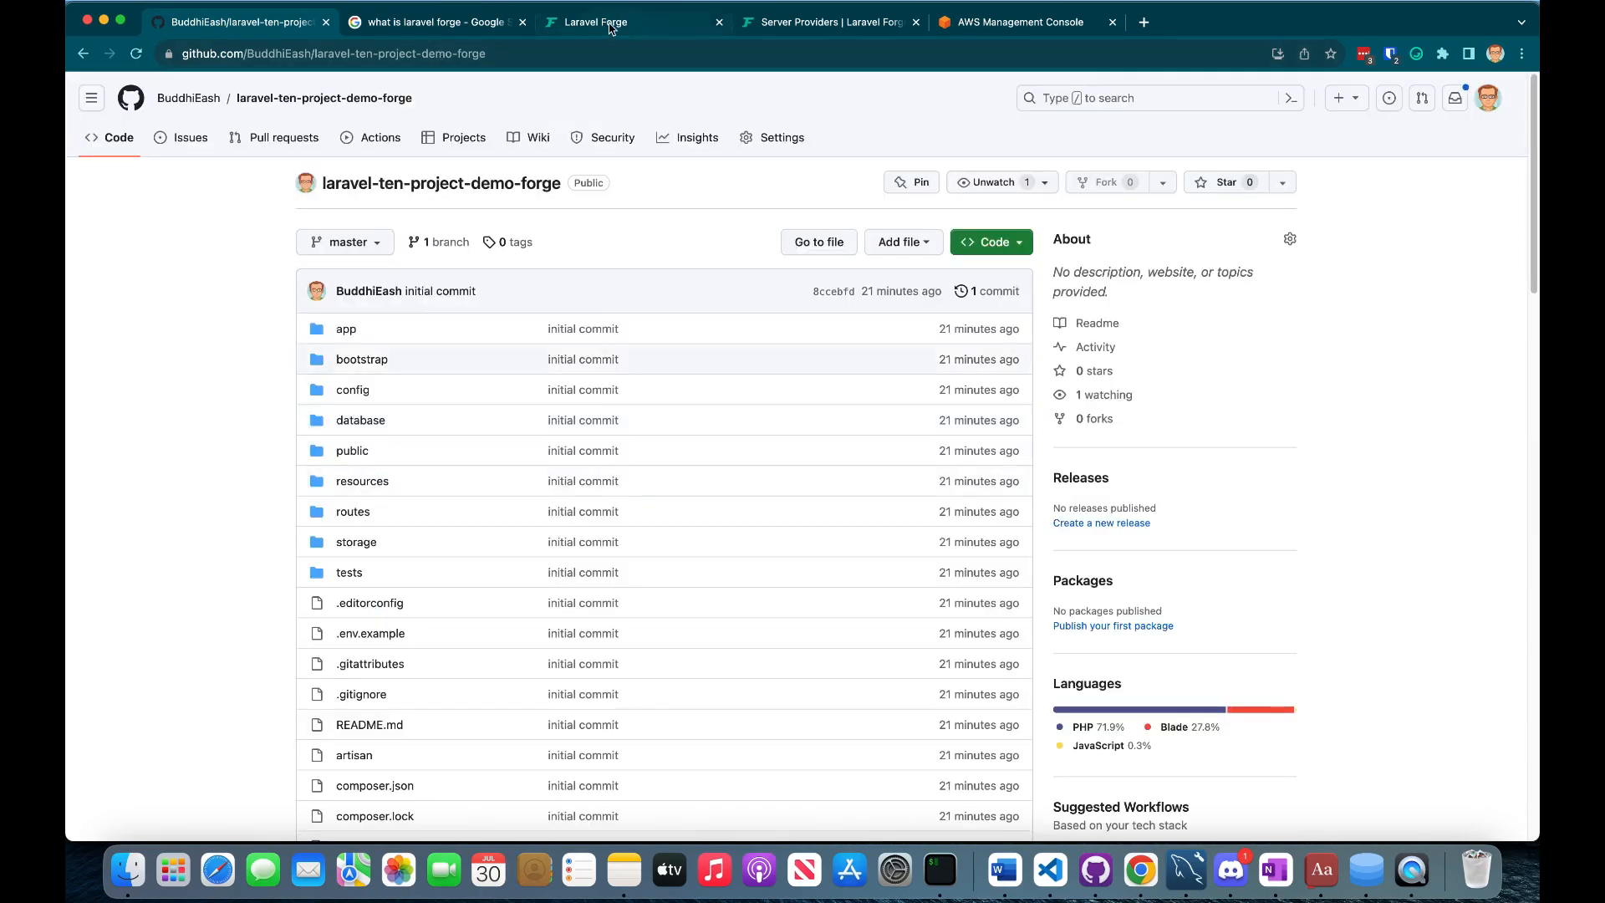
left_click(612, 25)
scroll(1374, 293, "down", 7)
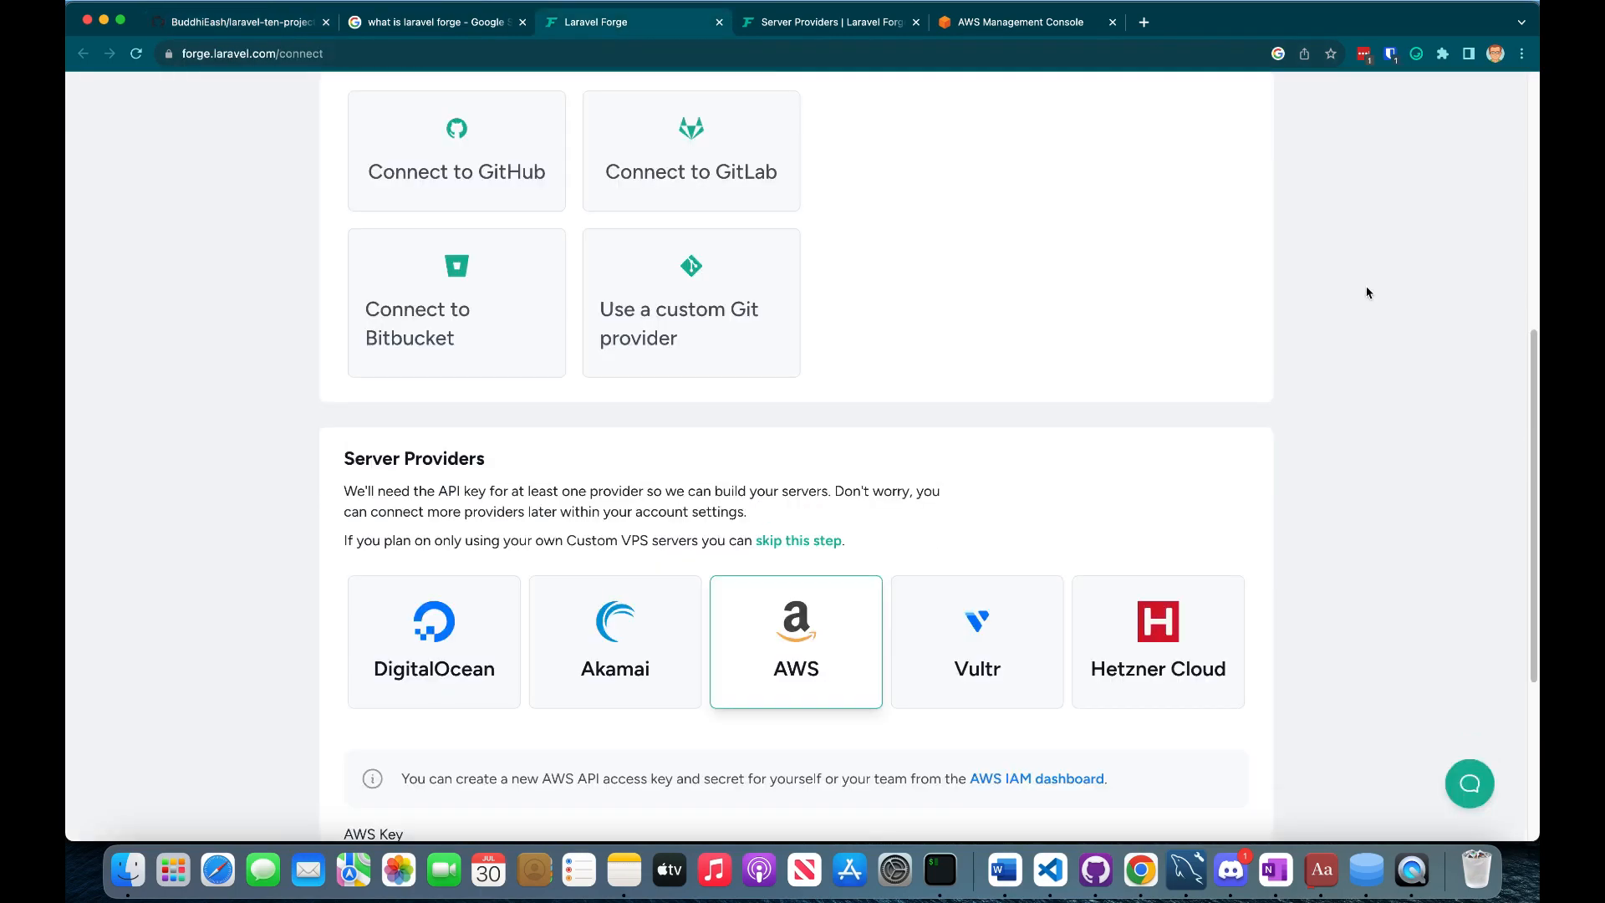
scroll(1170, 309, "up", 3)
scroll(914, 327, "down", 1)
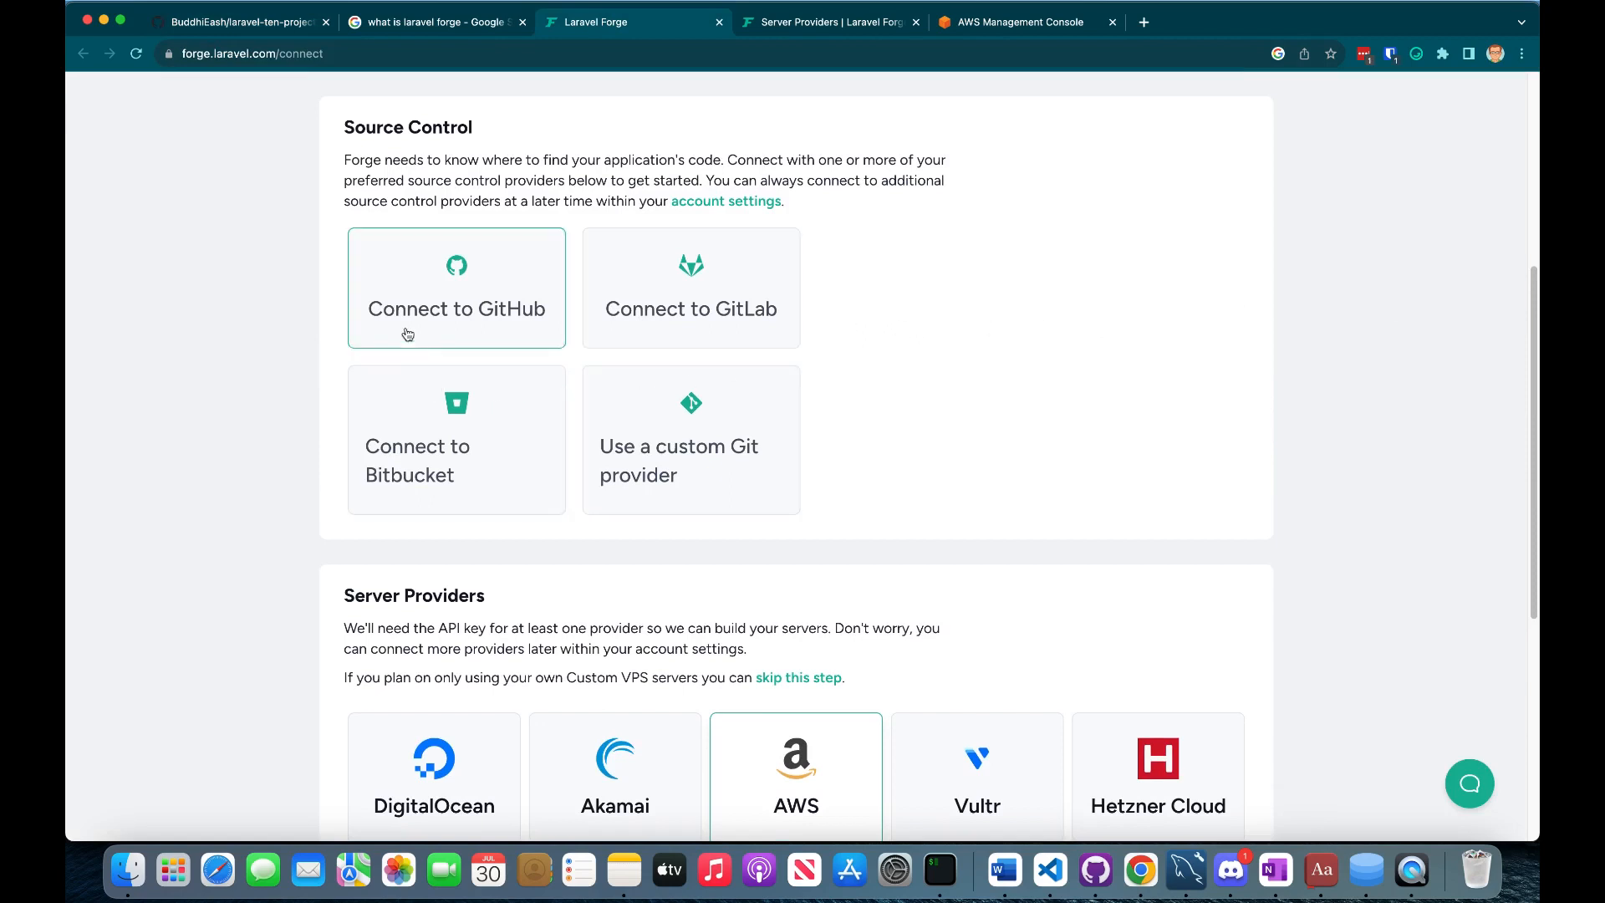
Step: Authorize Laravel Forge on GitHub and confirm access with the authenticator app code
left_click(482, 315)
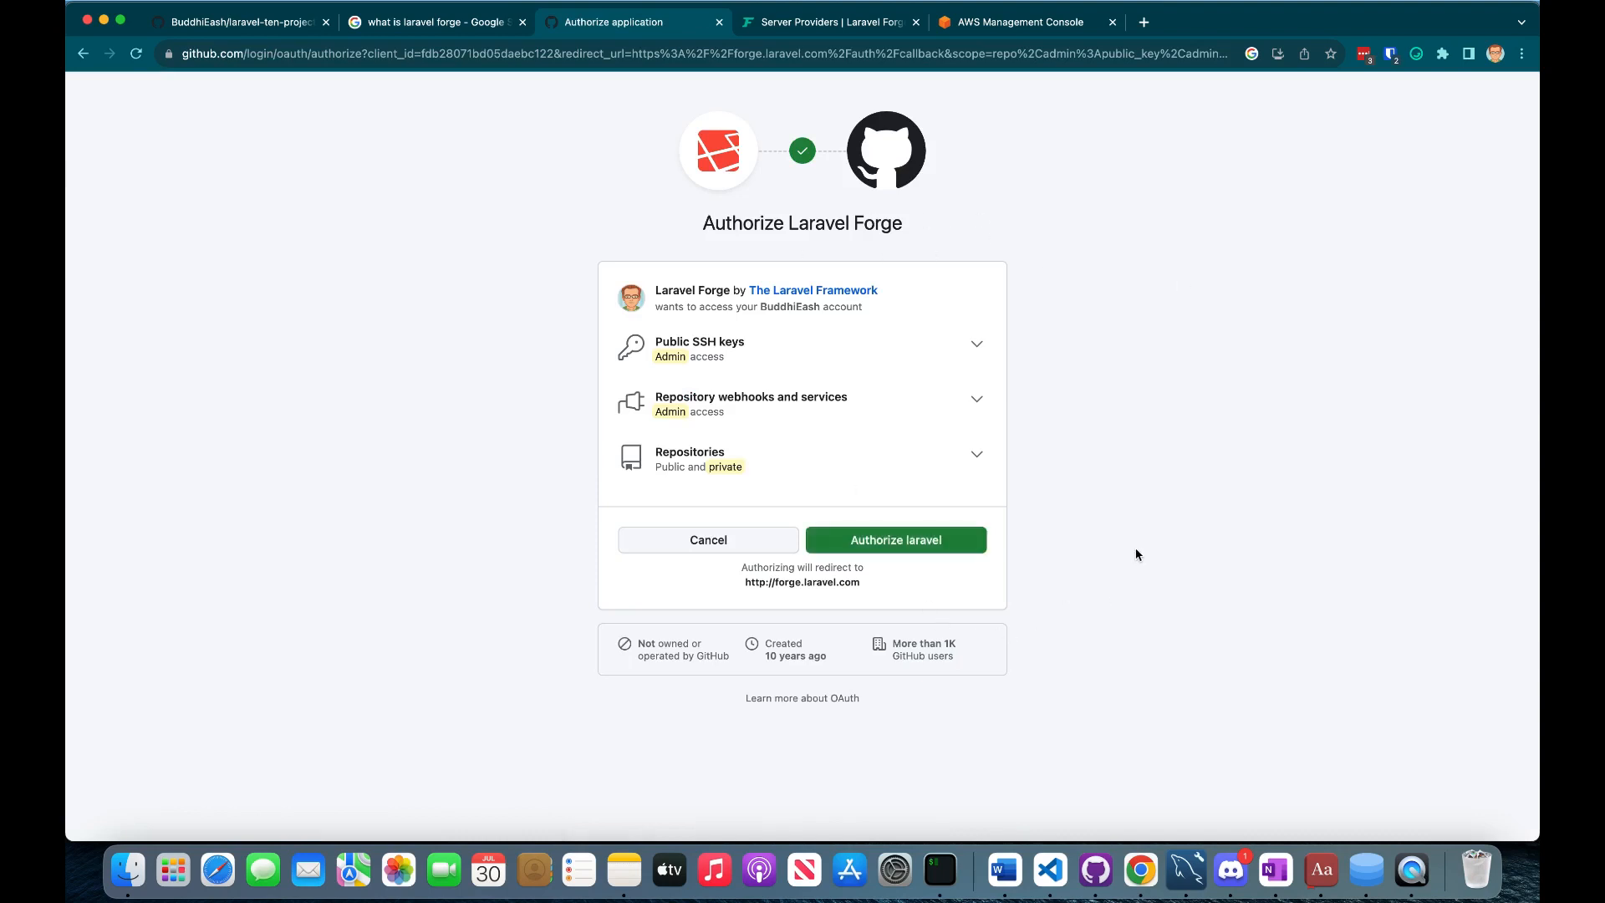
left_click(902, 544)
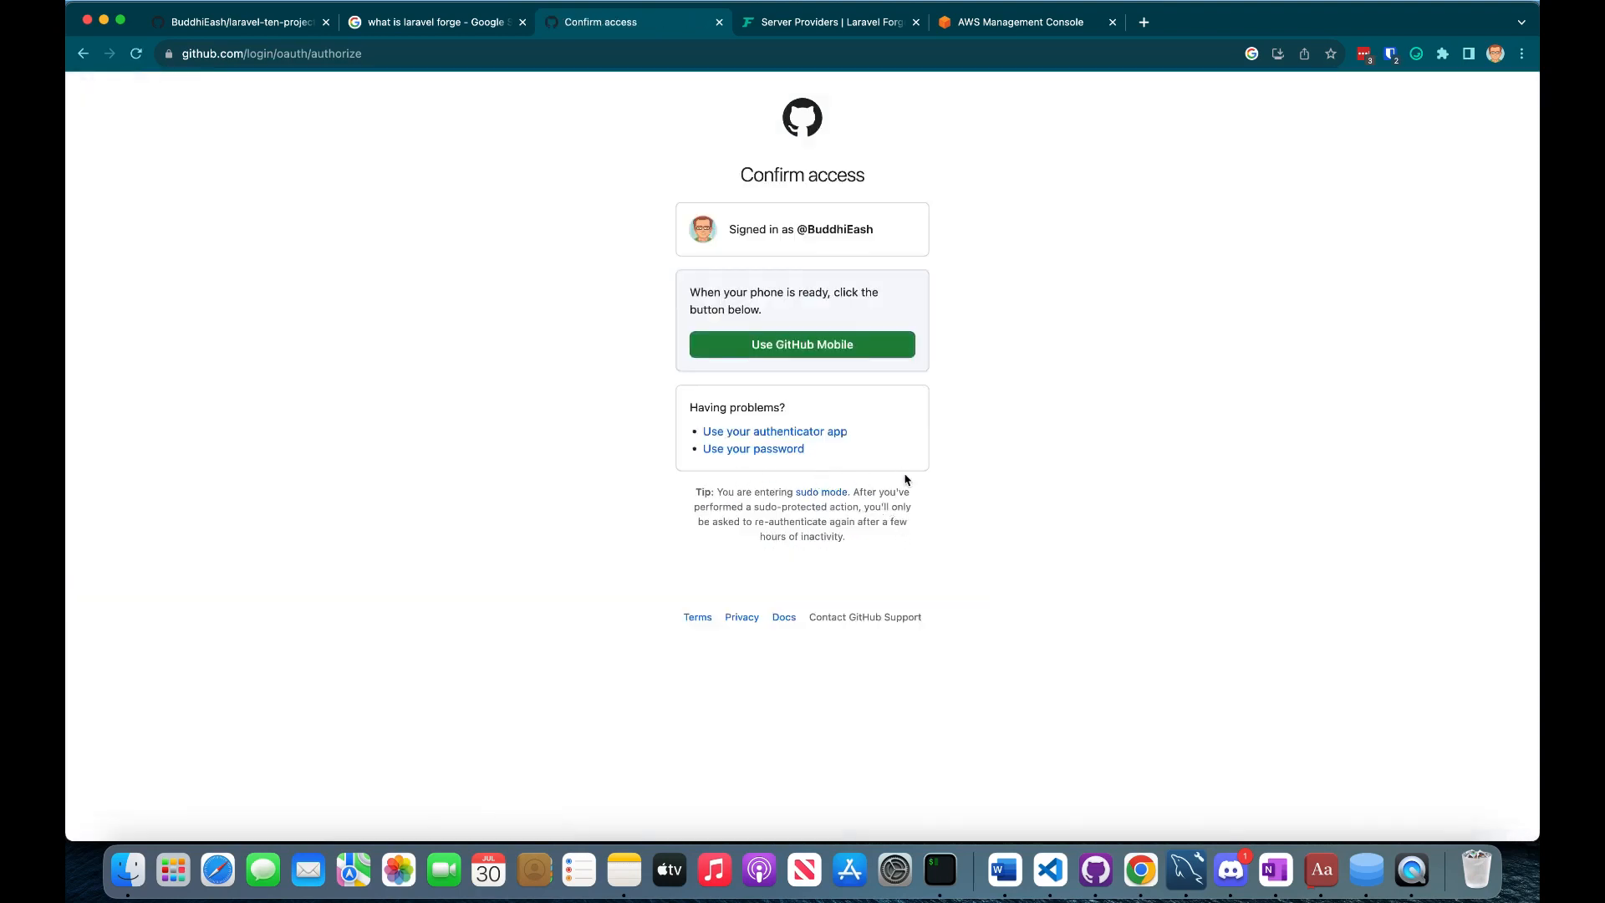
left_click(778, 433)
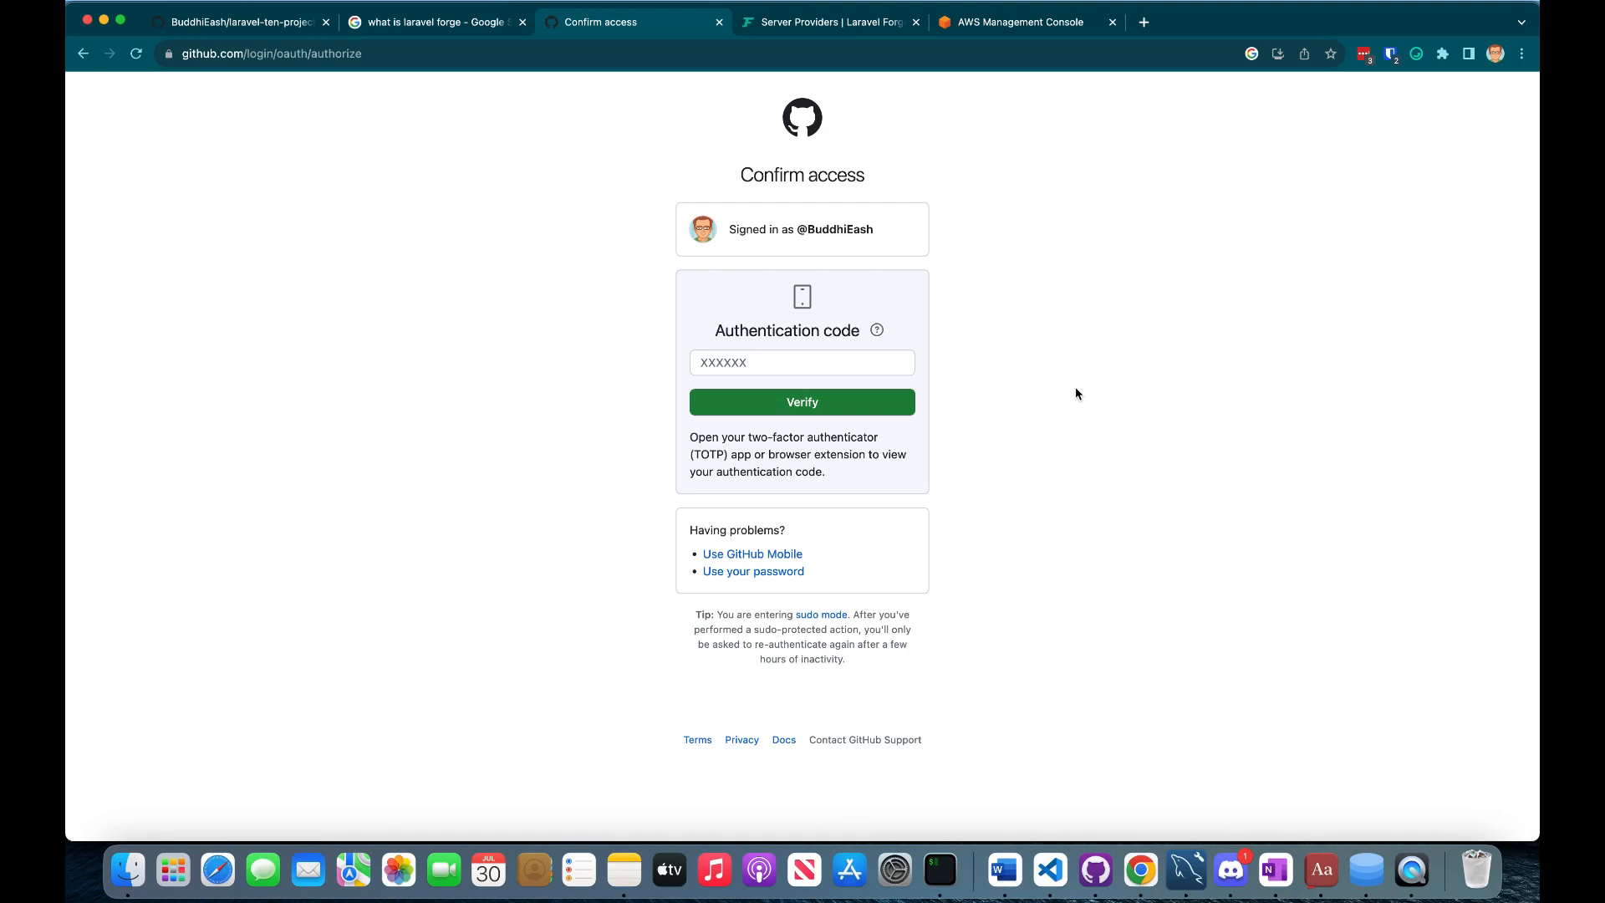
left_click(870, 366)
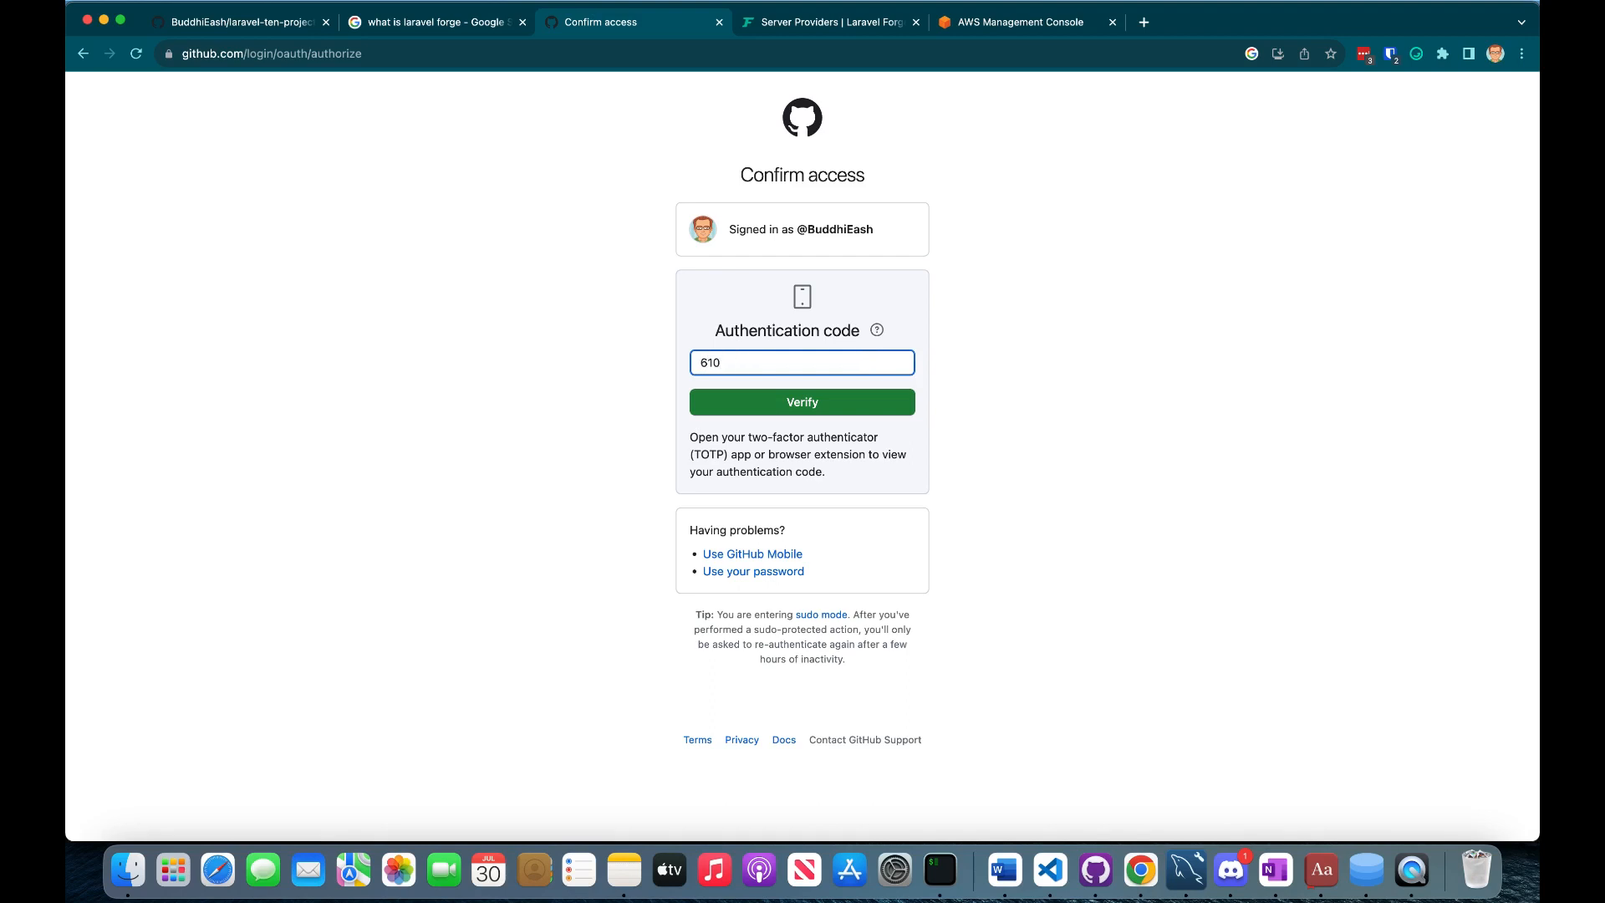
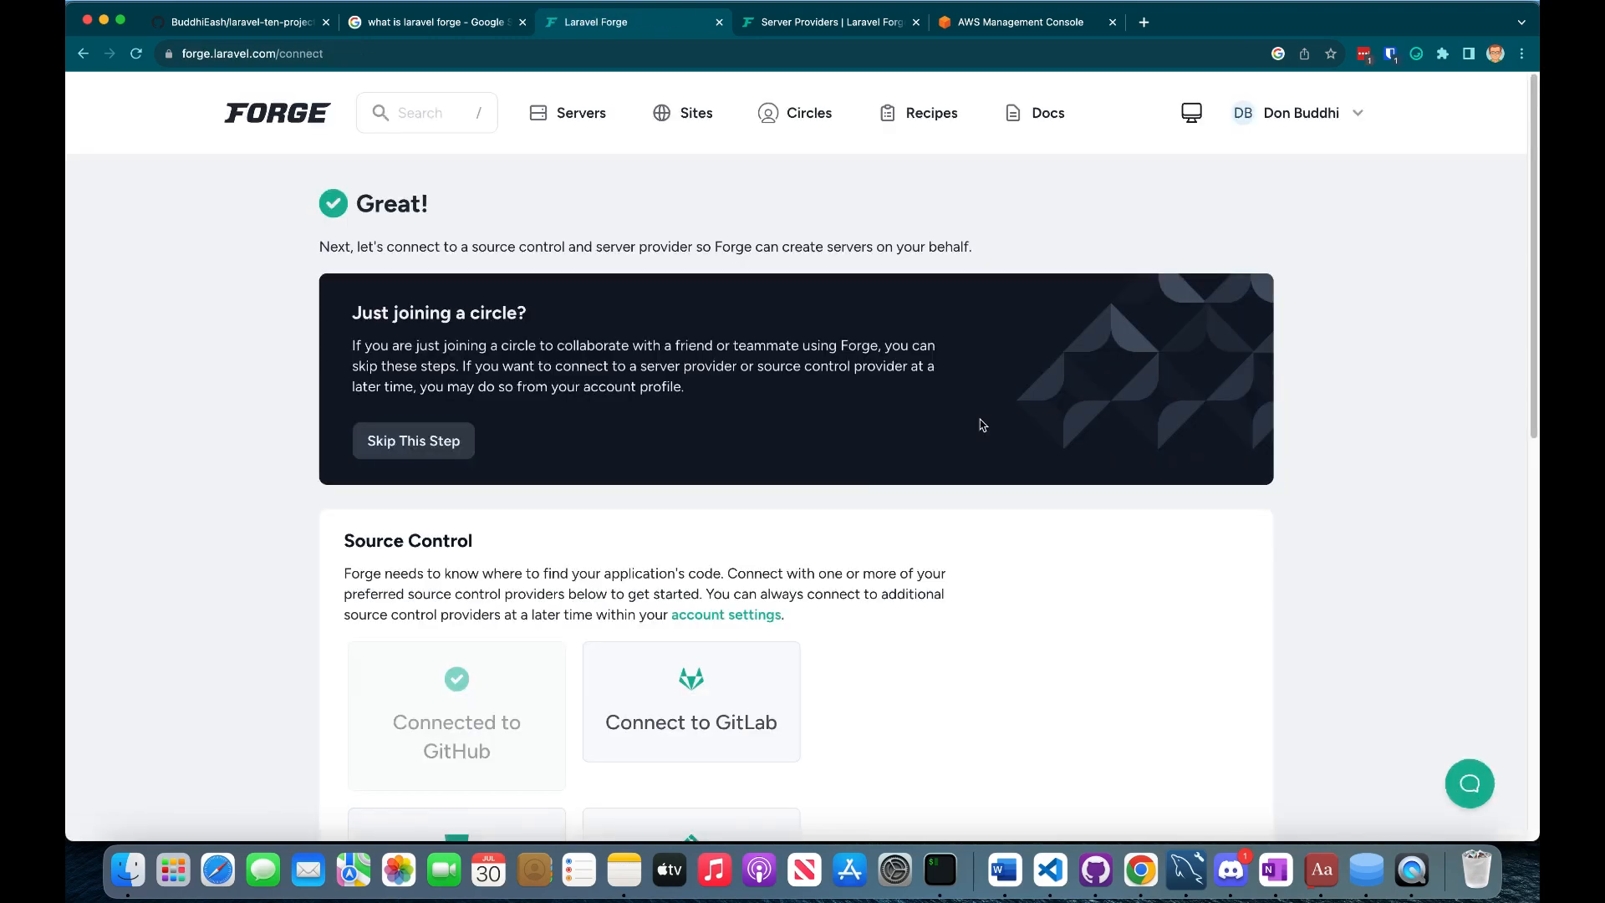
Step: Scroll down to Server Providers and select AWS
scroll(983, 424, "down", 1)
scroll(585, 502, "down", 4)
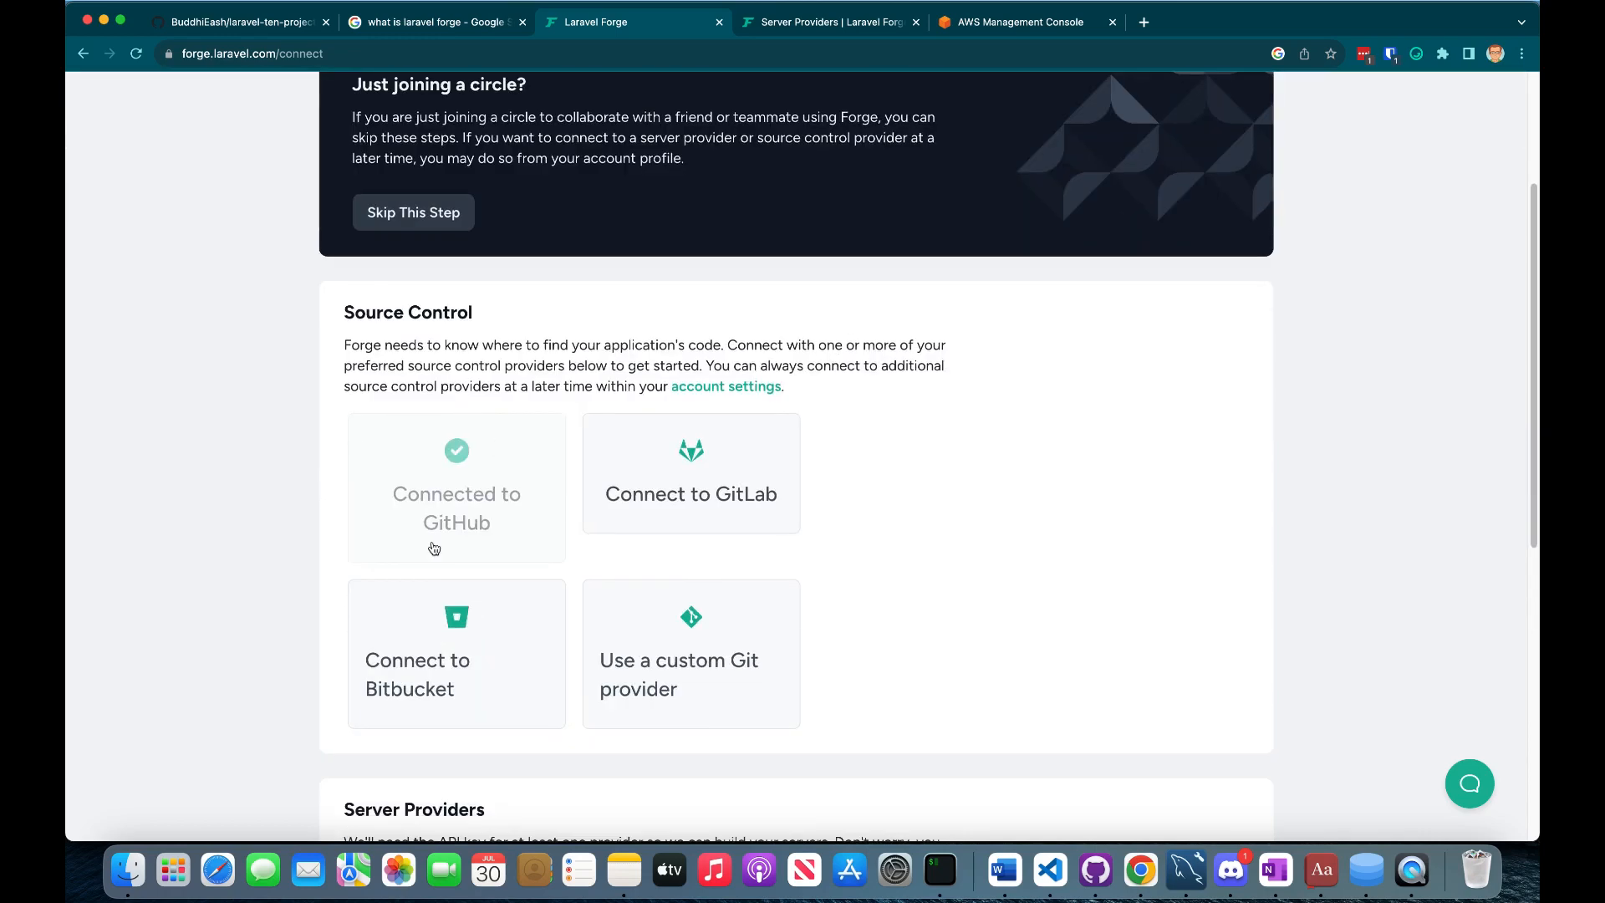
scroll(1338, 351, "down", 3)
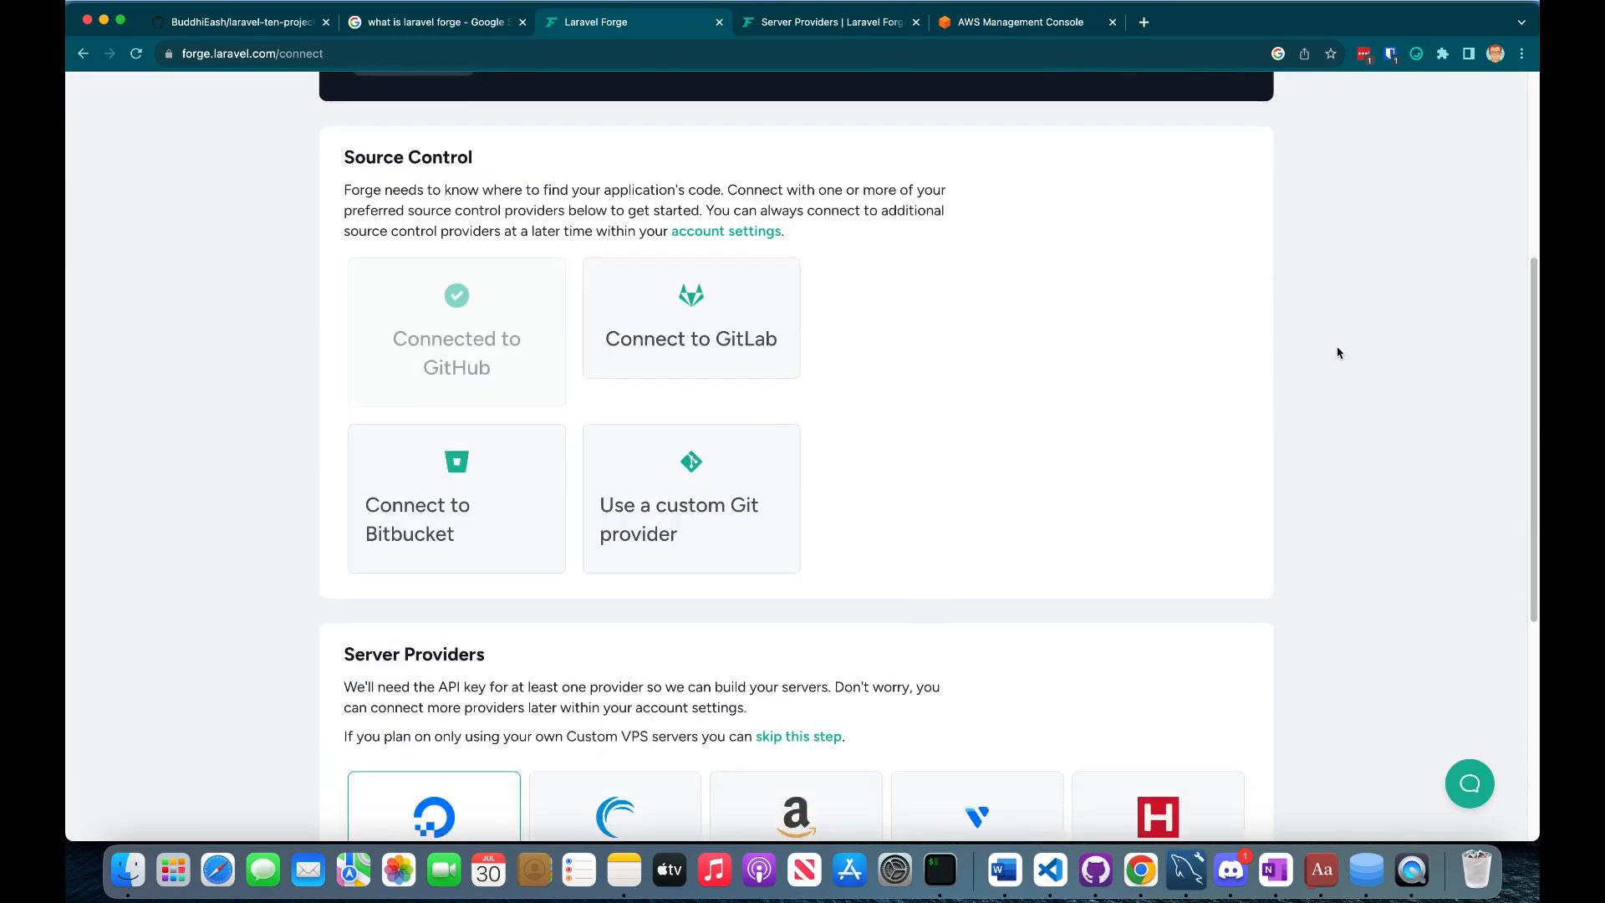
scroll(1287, 330, "down", 10)
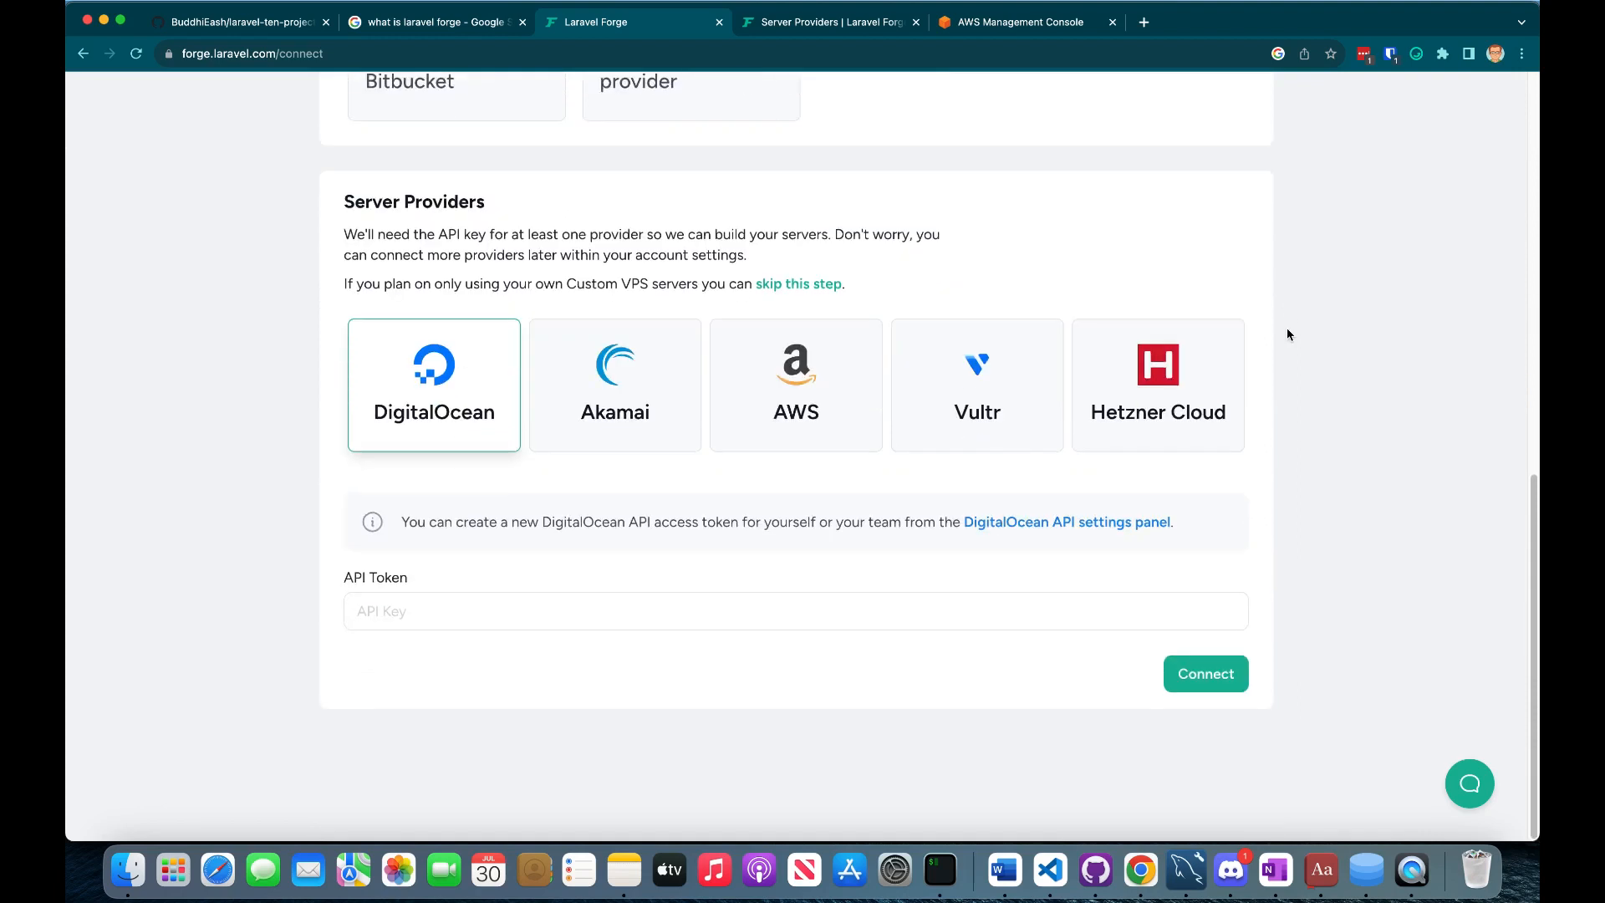
left_click(812, 412)
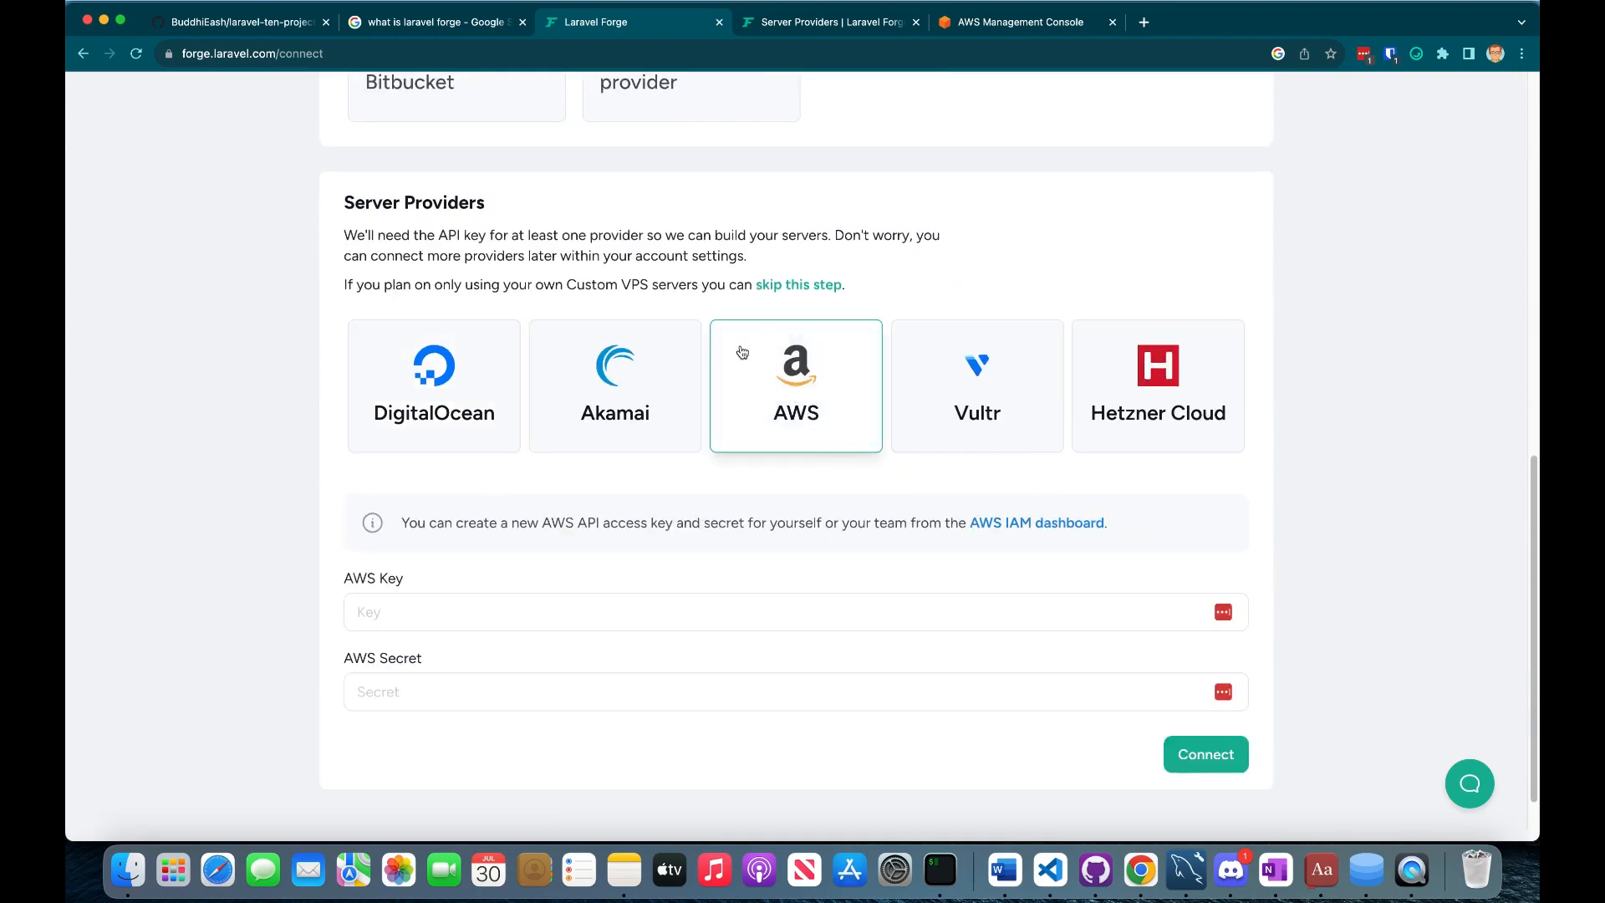
Step: Open the AWS IAM dashboard in a new tab, glance at the AWS consoles, and return to Forge
scroll(1025, 502, "down", 1)
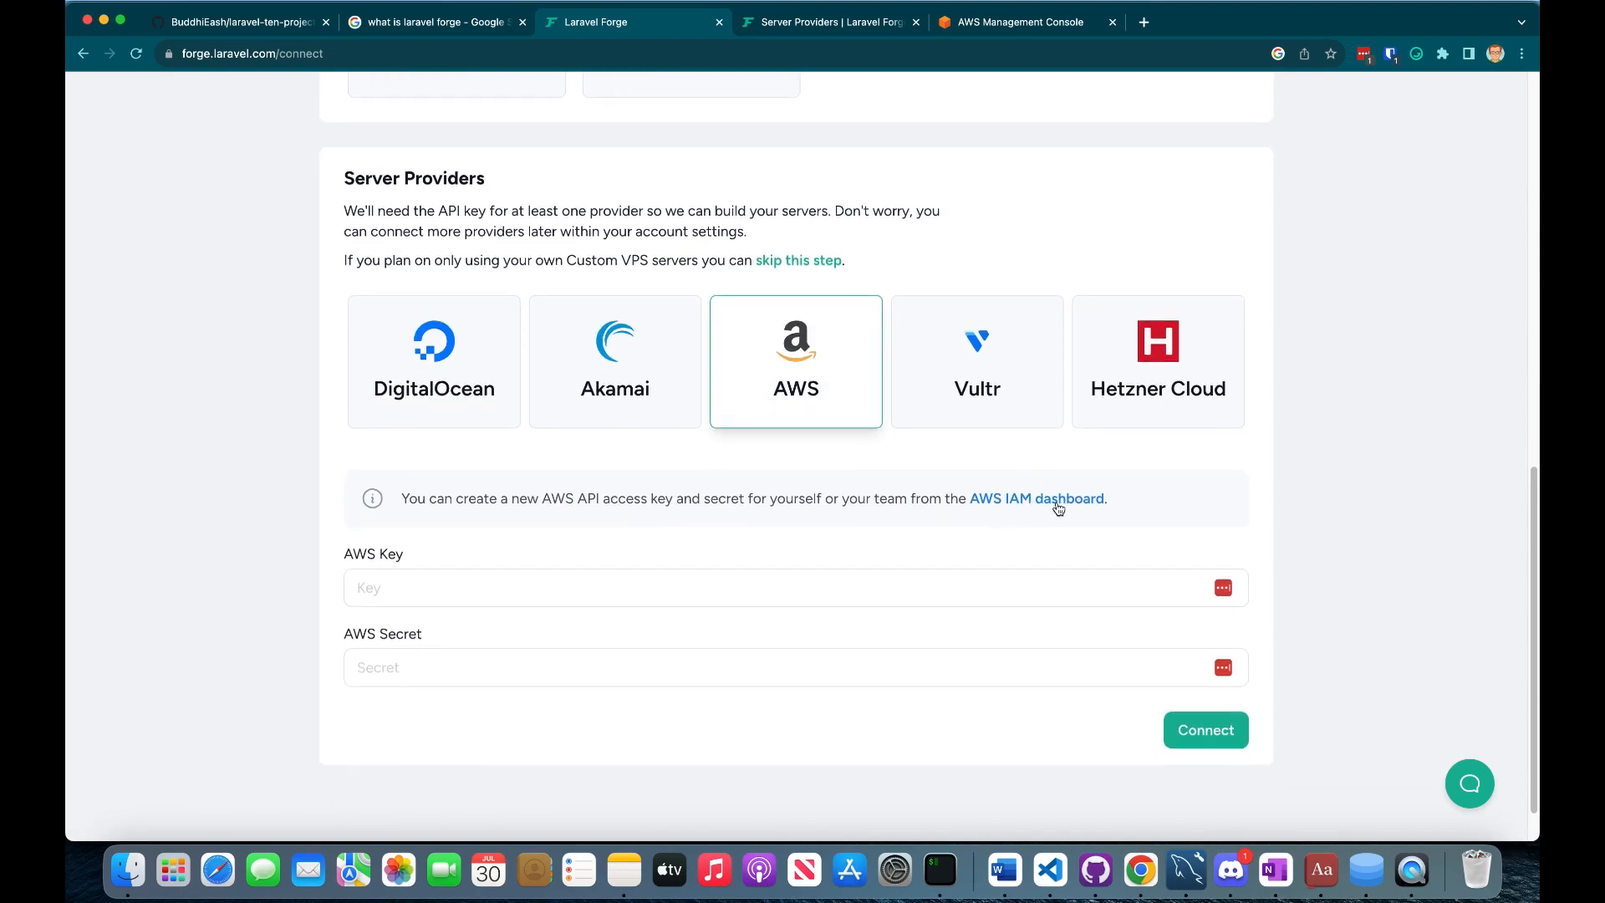
left_click(1017, 502)
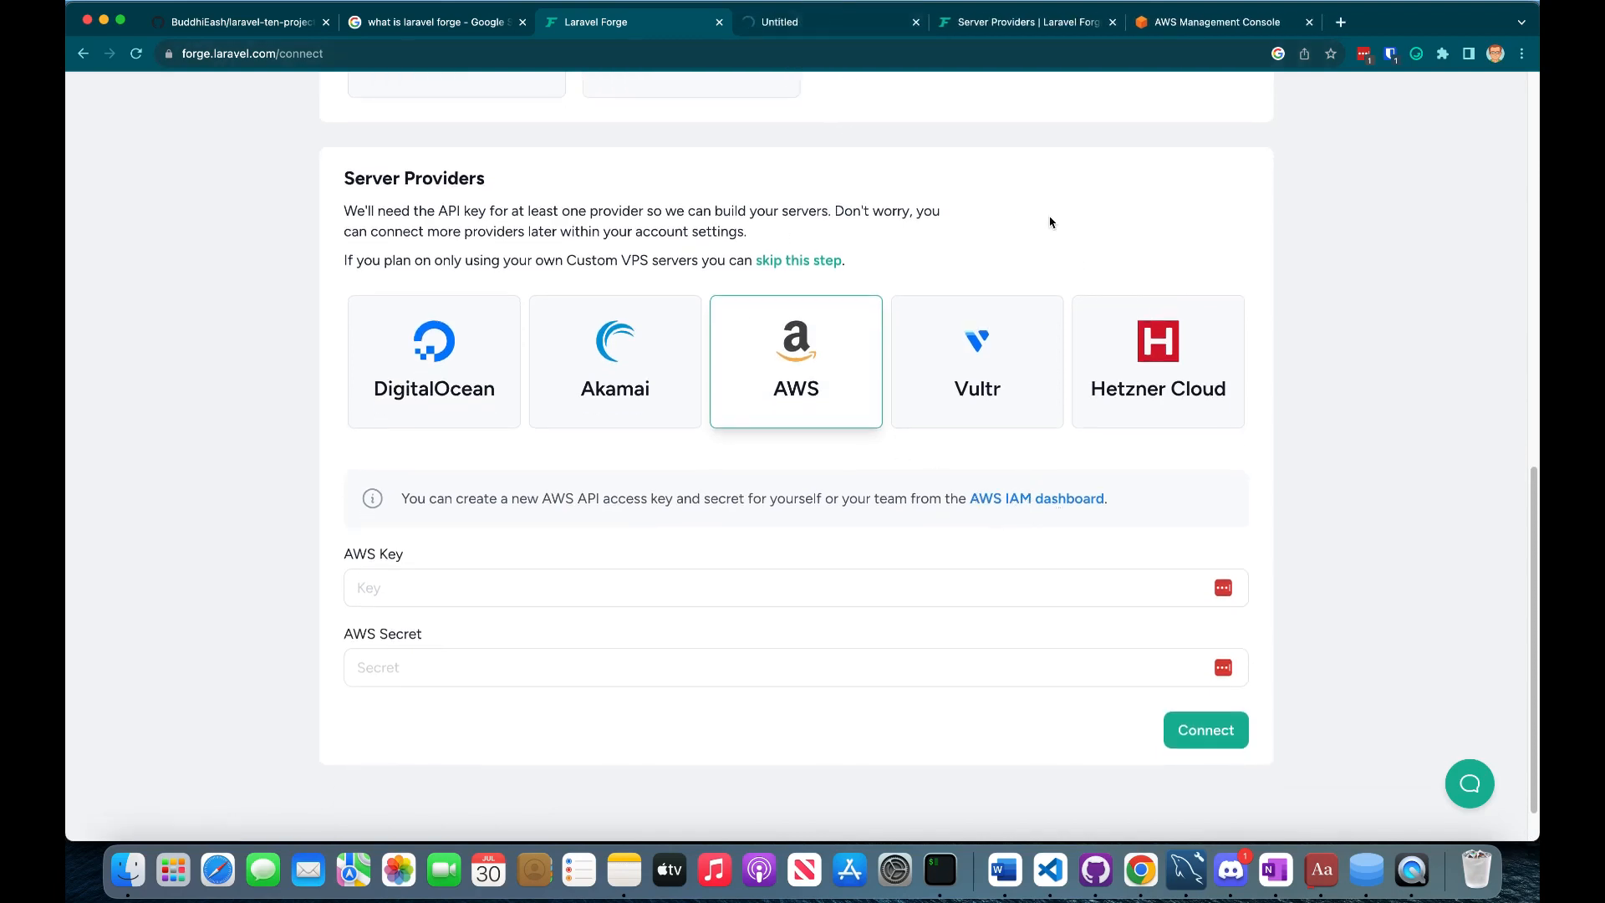
left_click(836, 22)
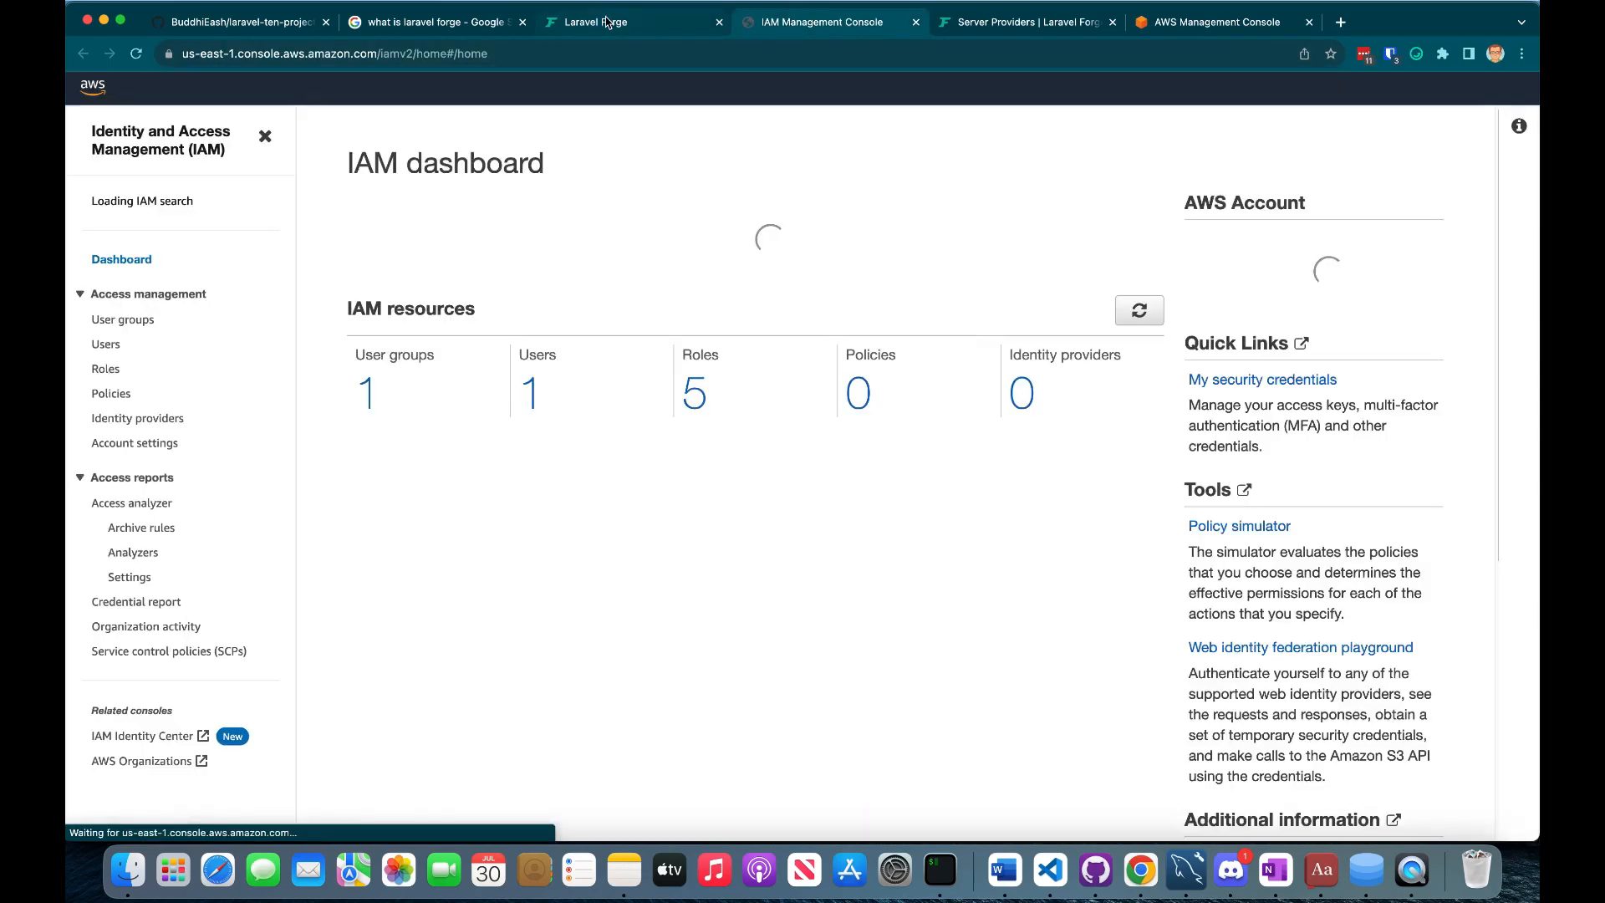
left_click(607, 22)
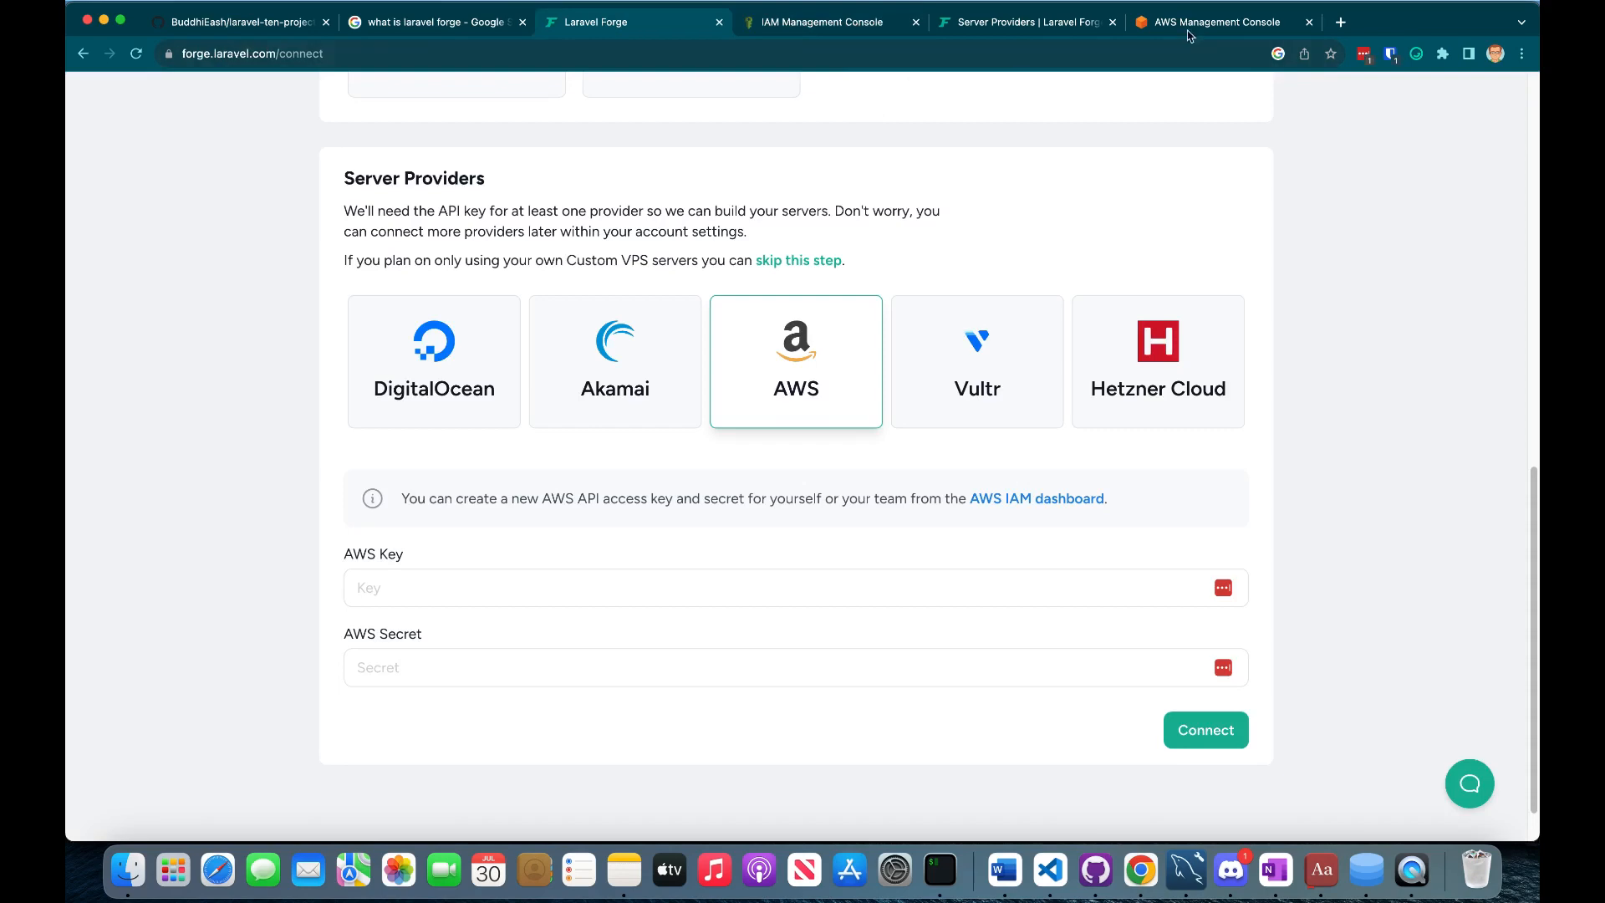
left_click(1217, 23)
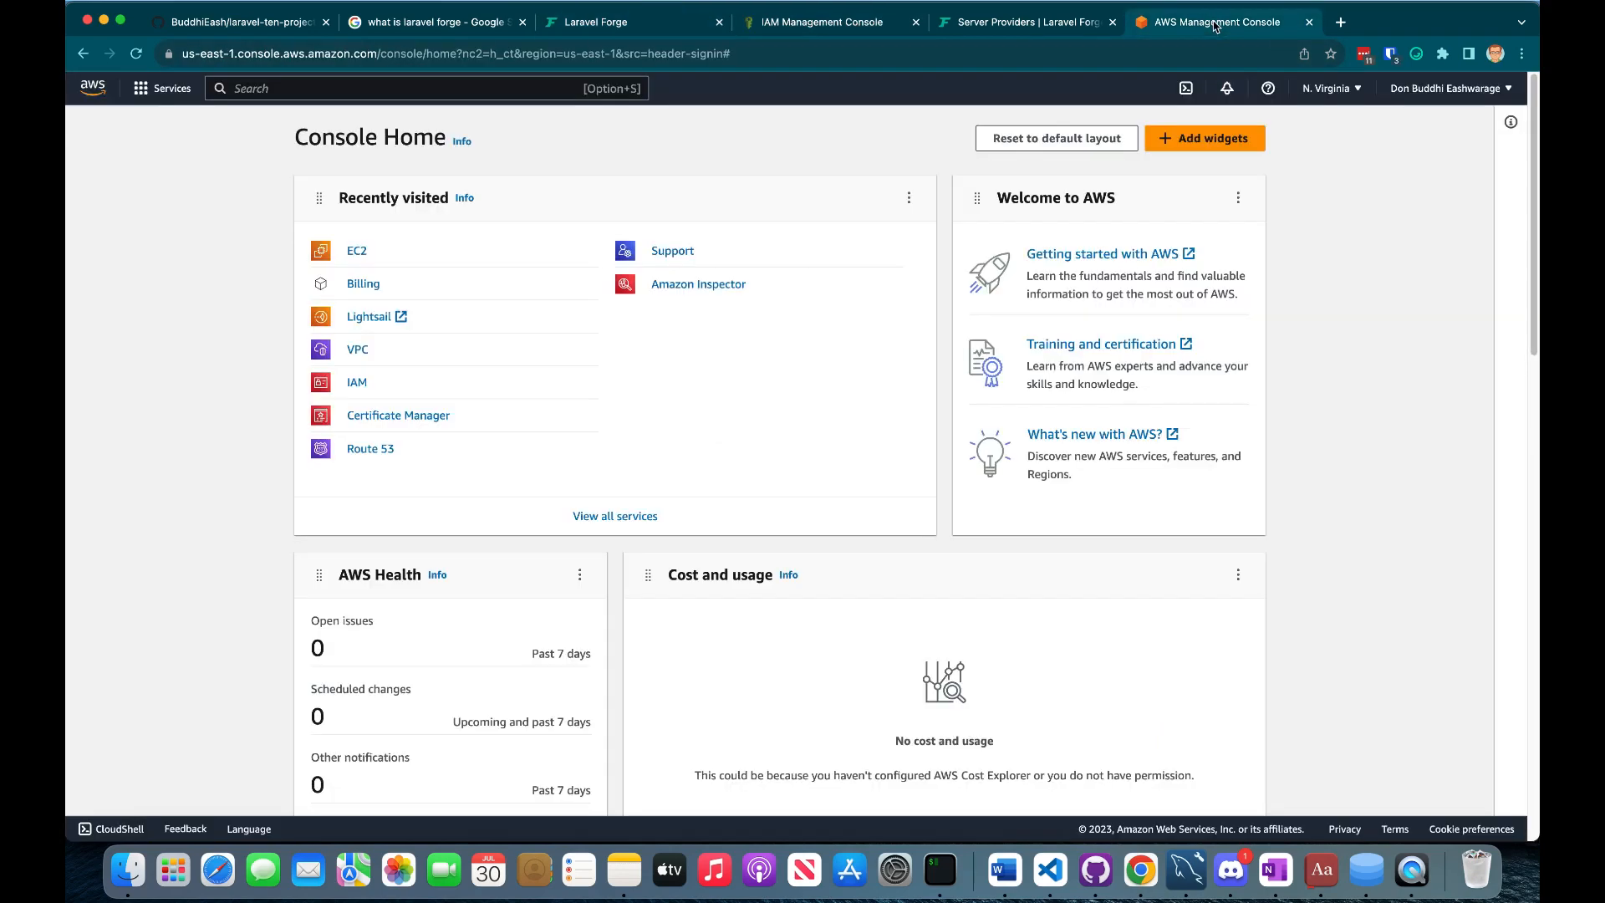
left_click(583, 23)
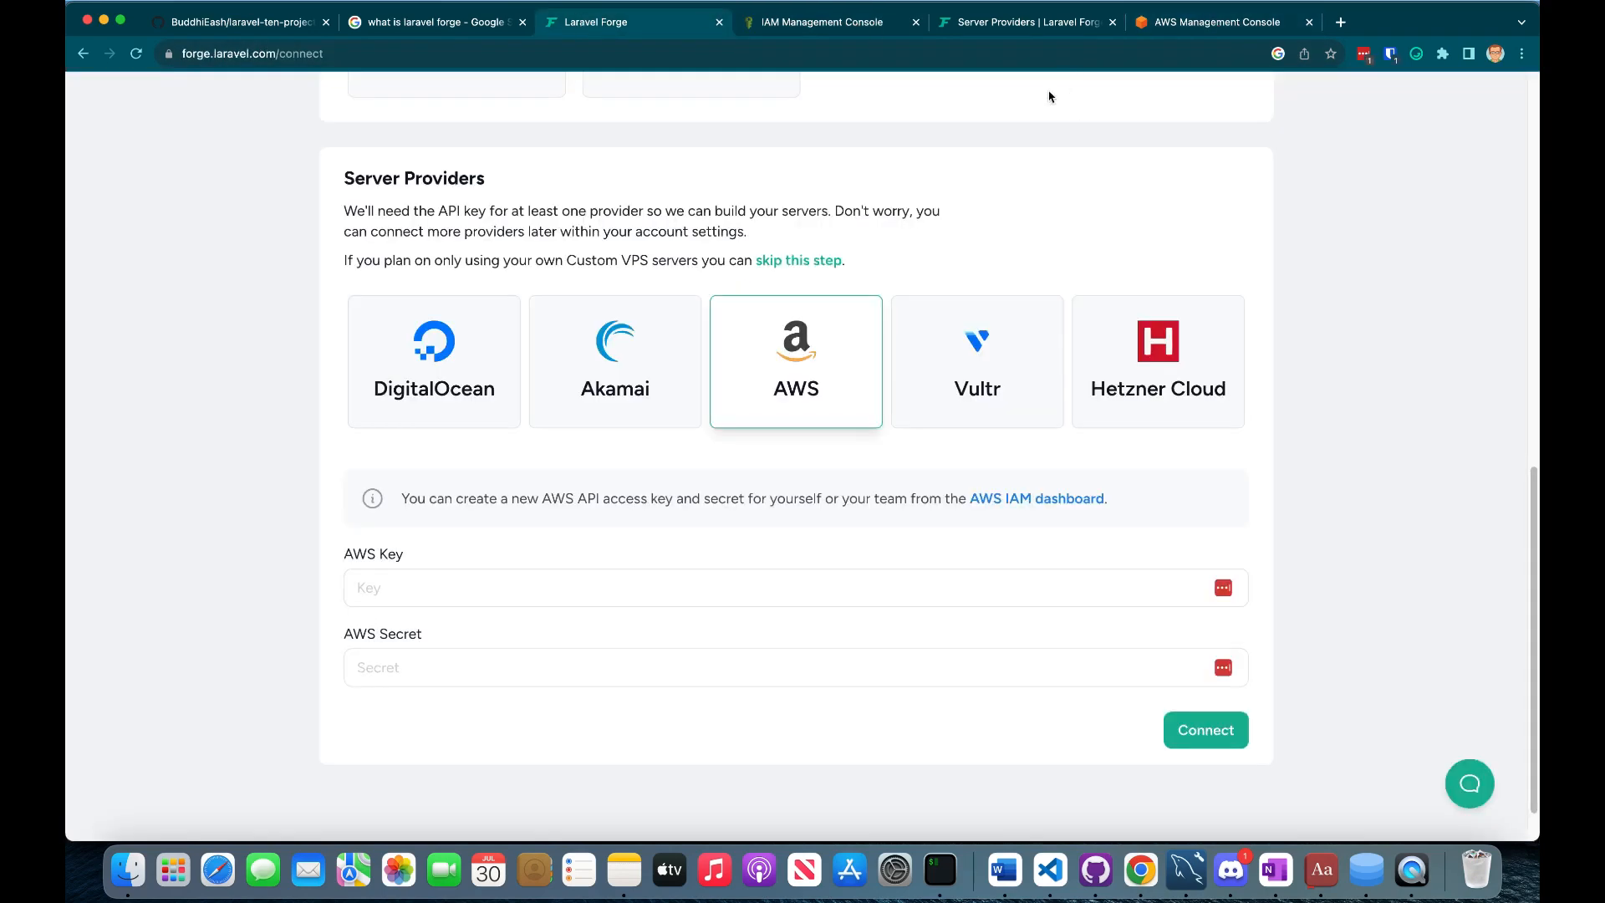
Step: In the Forge AWS docs, note the Programmatic API Access and AmazonEC2FullAccess requirements
left_click(1039, 26)
scroll(1241, 270, "down", 1)
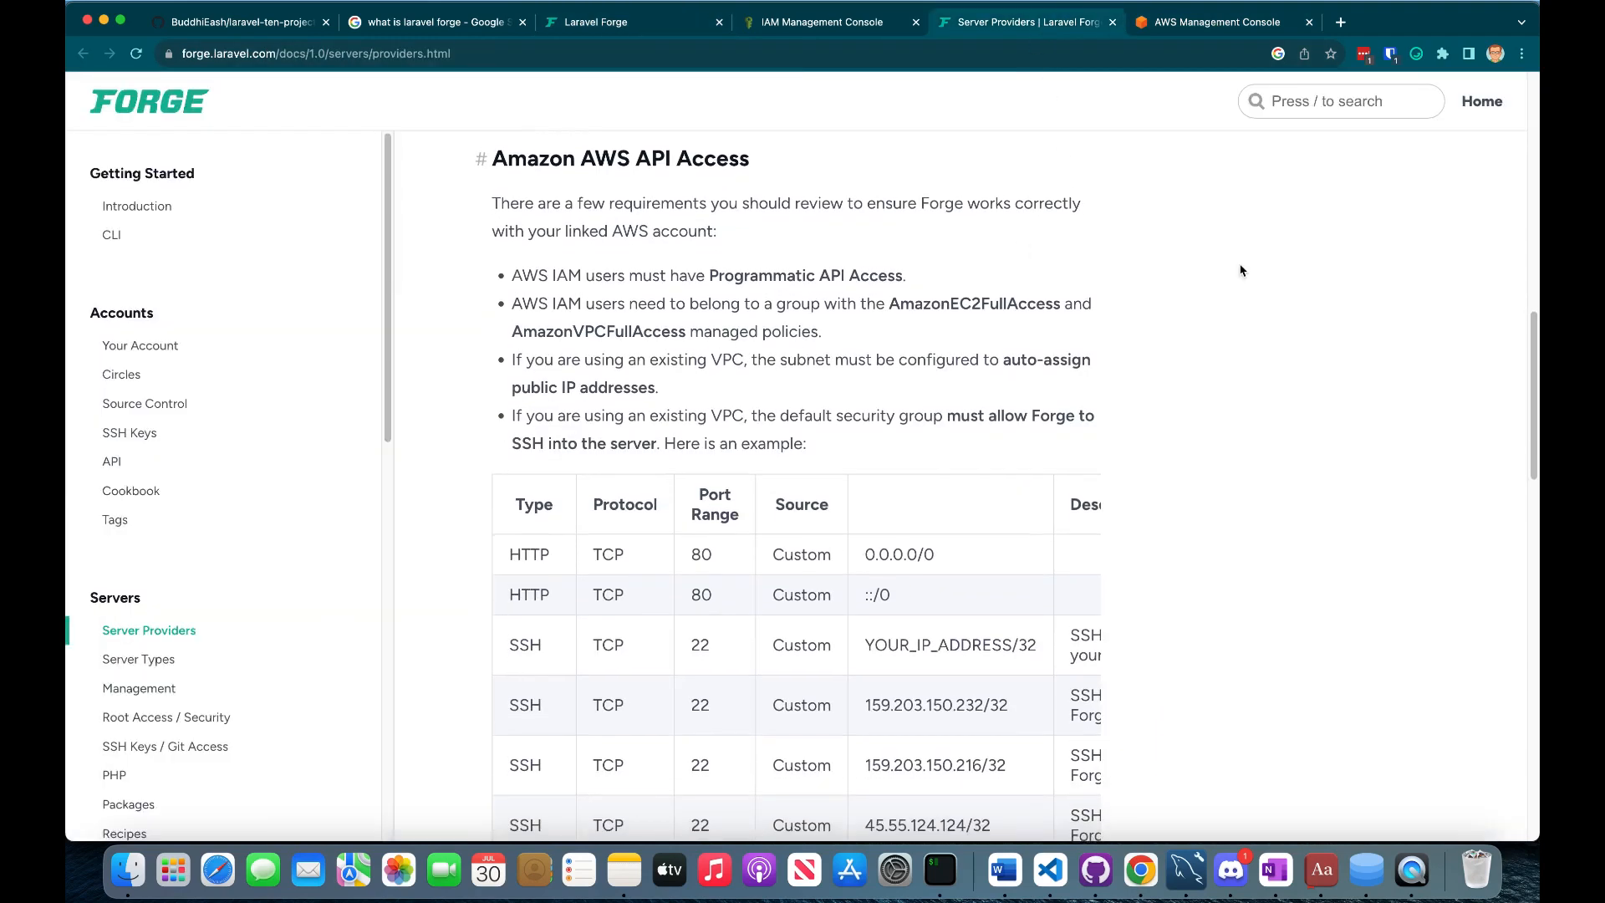
scroll(1241, 270, "down", 1)
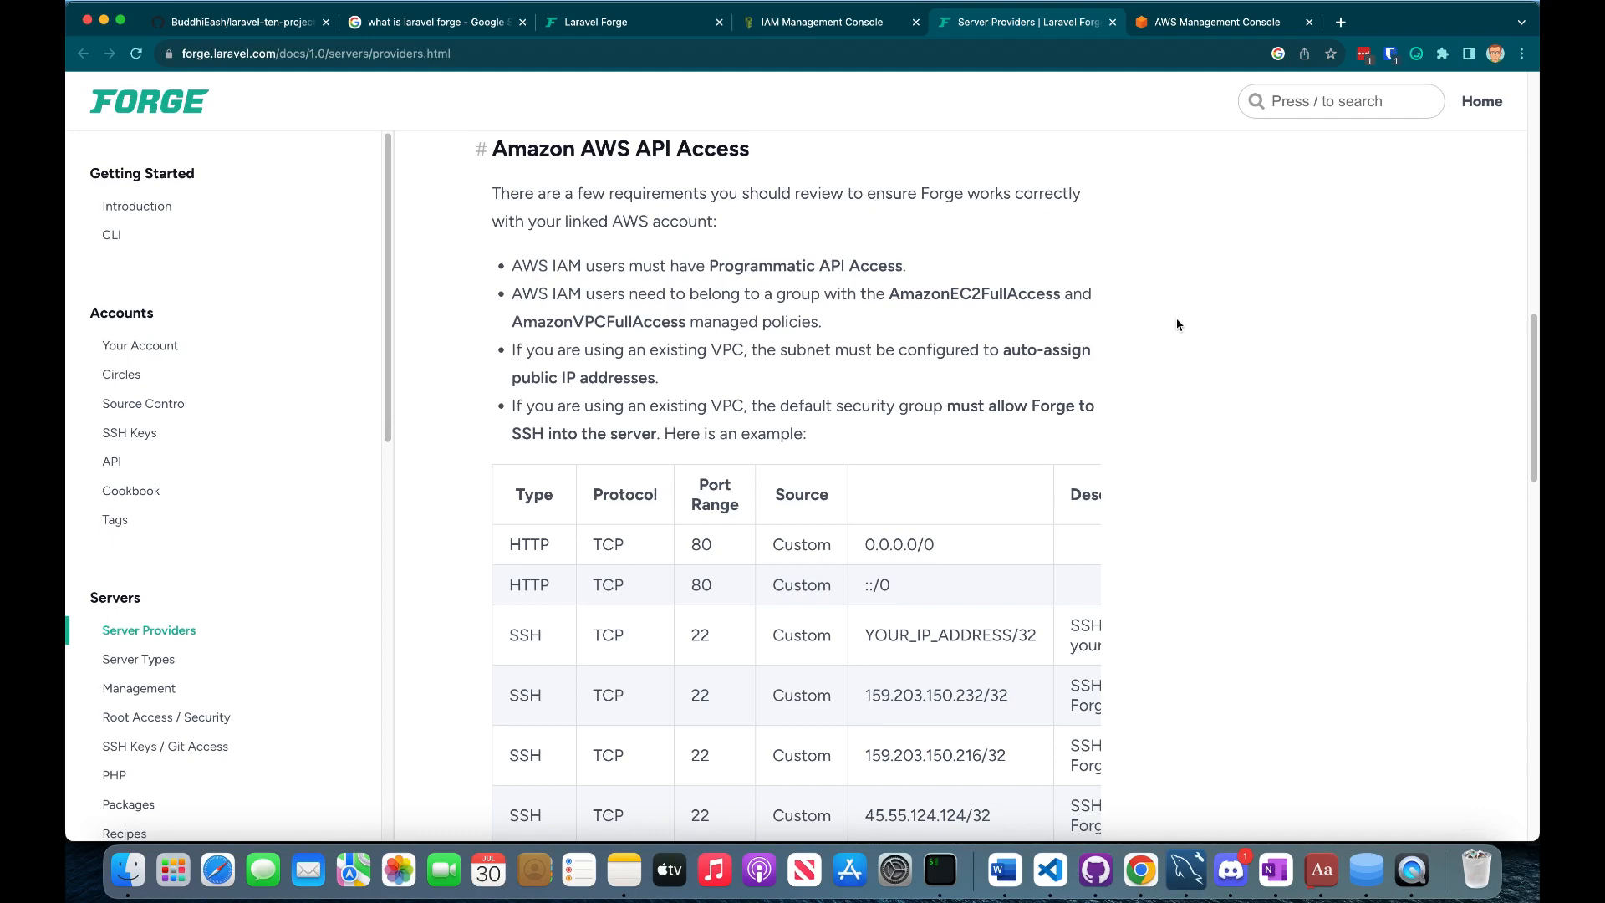
scroll(1178, 325, "down", 2)
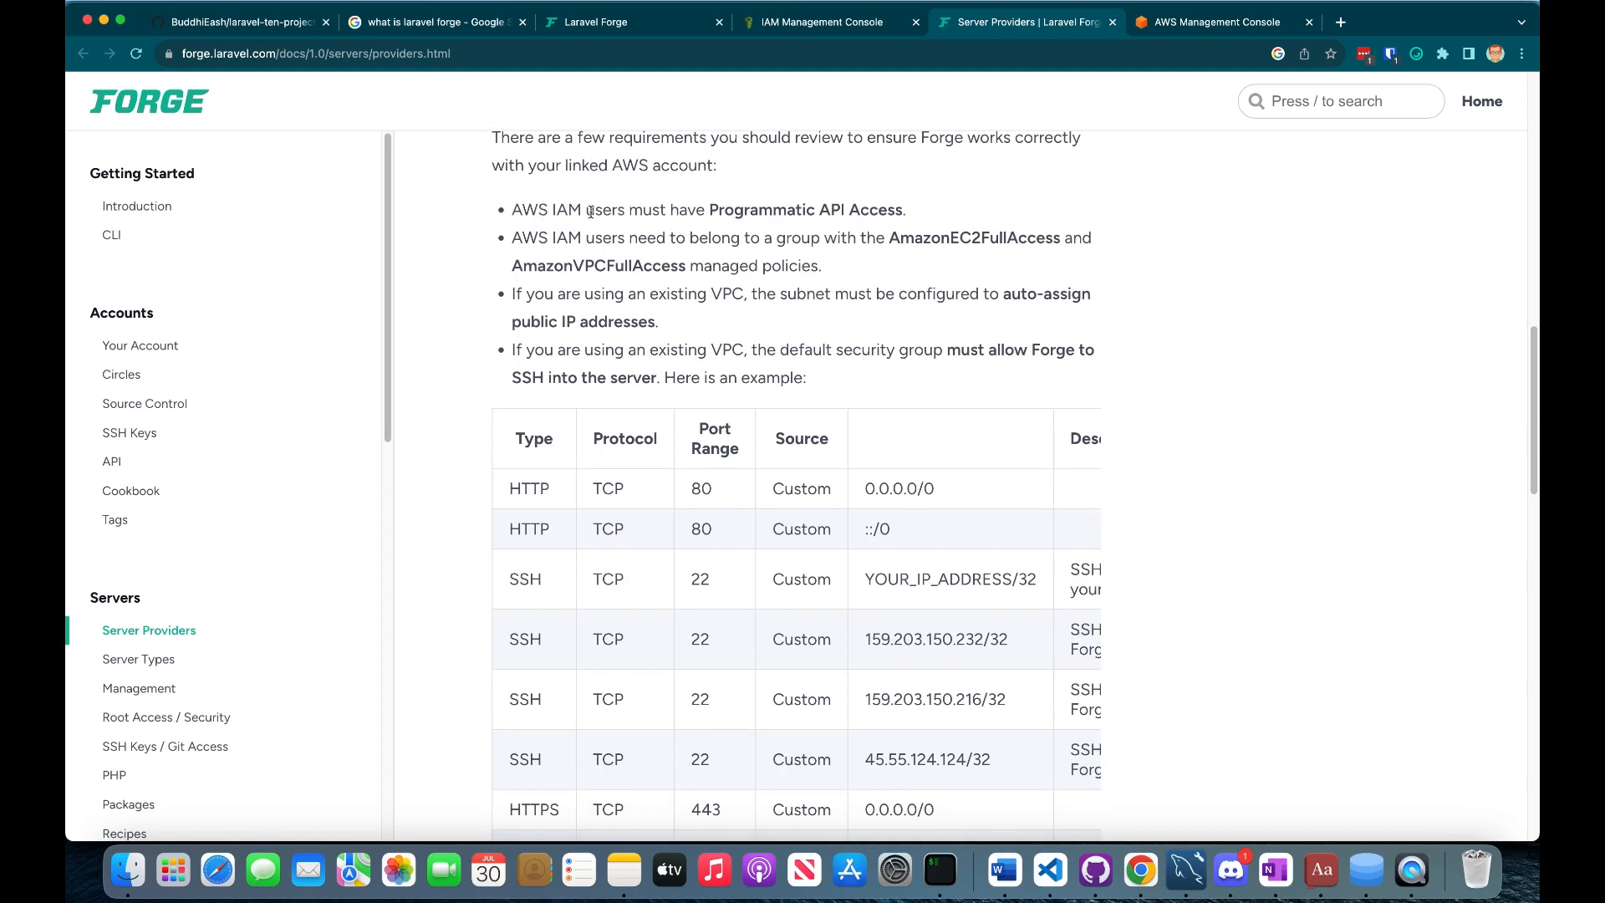
left_click_drag(710, 214, 919, 220)
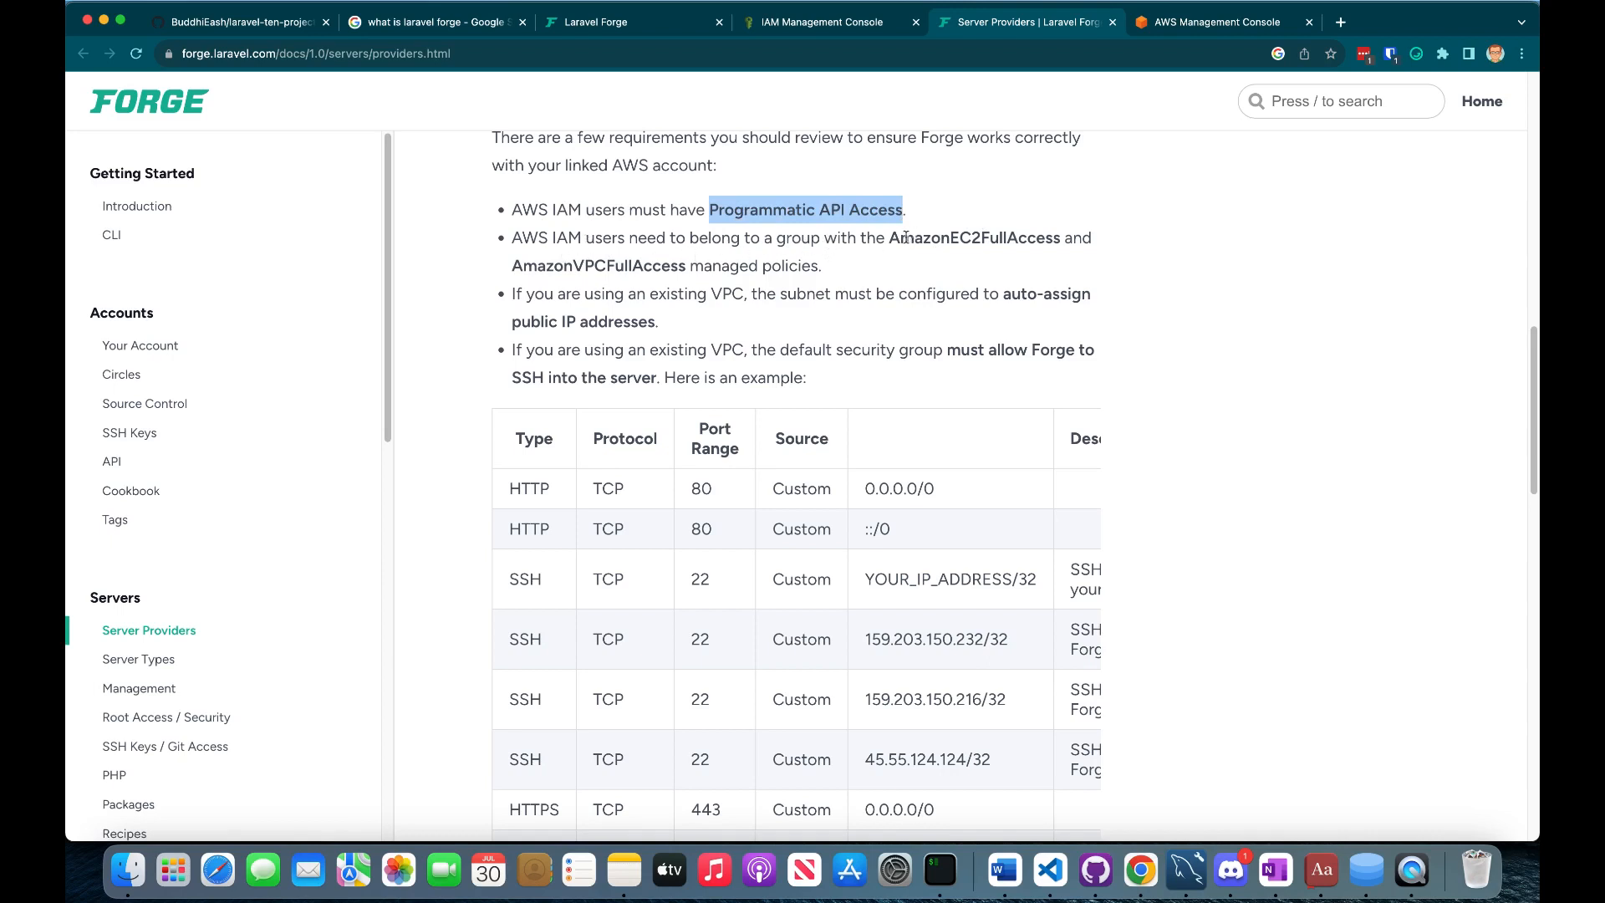
left_click_drag(890, 240, 1058, 241)
left_click(1121, 265)
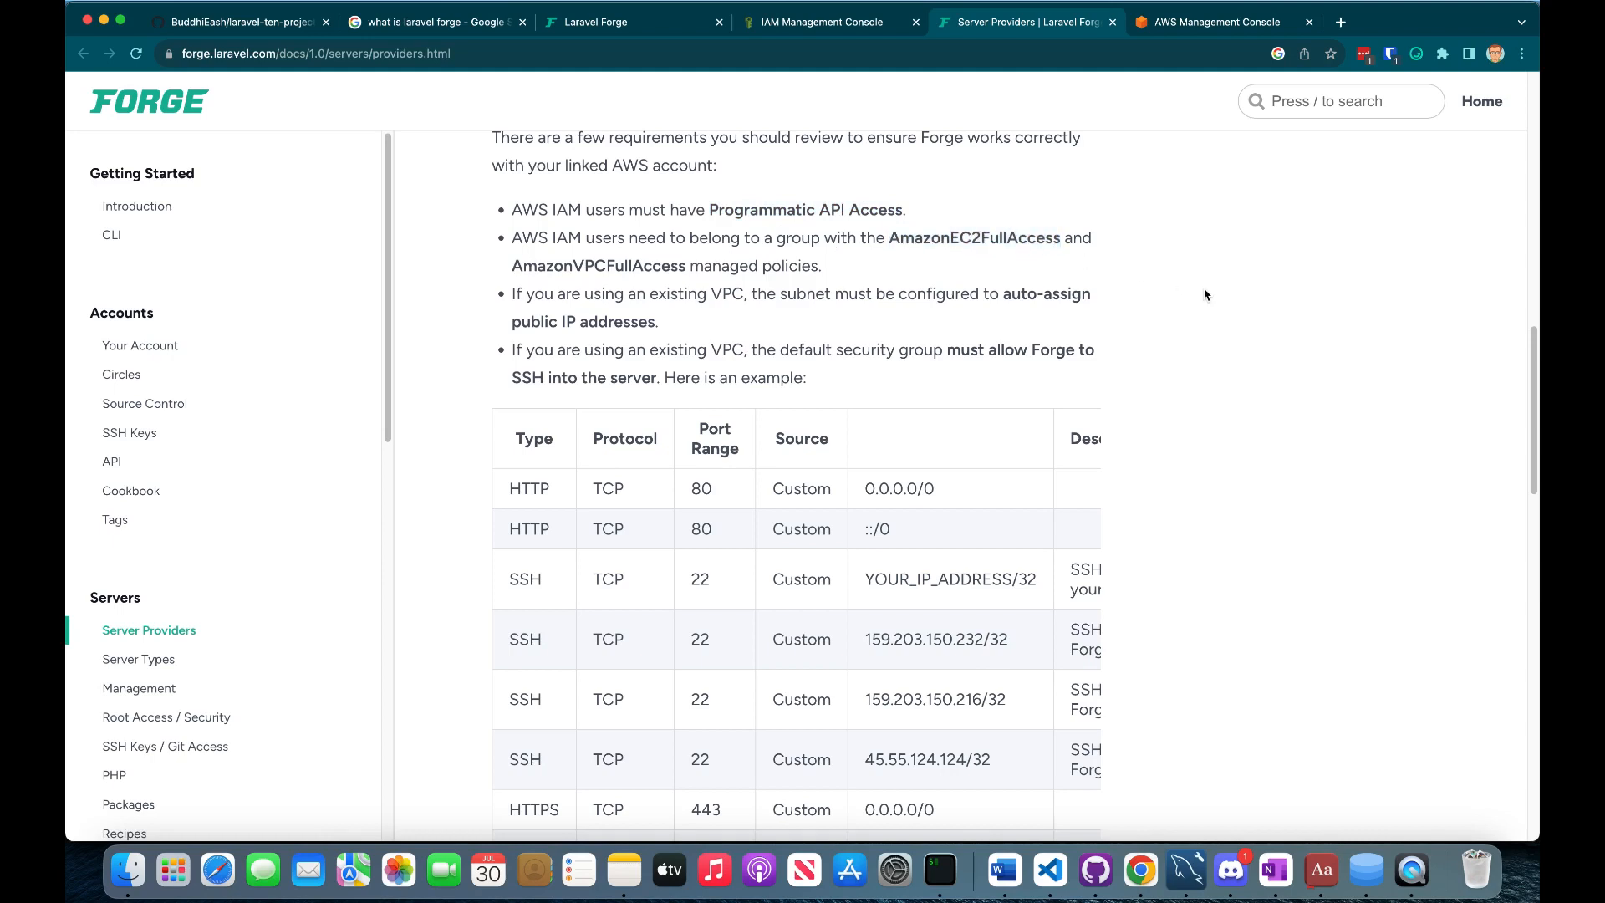
Step: Read further down the docs, noting the AmazonVPCFullAccess policy requirement
scroll(1205, 294, "down", 1)
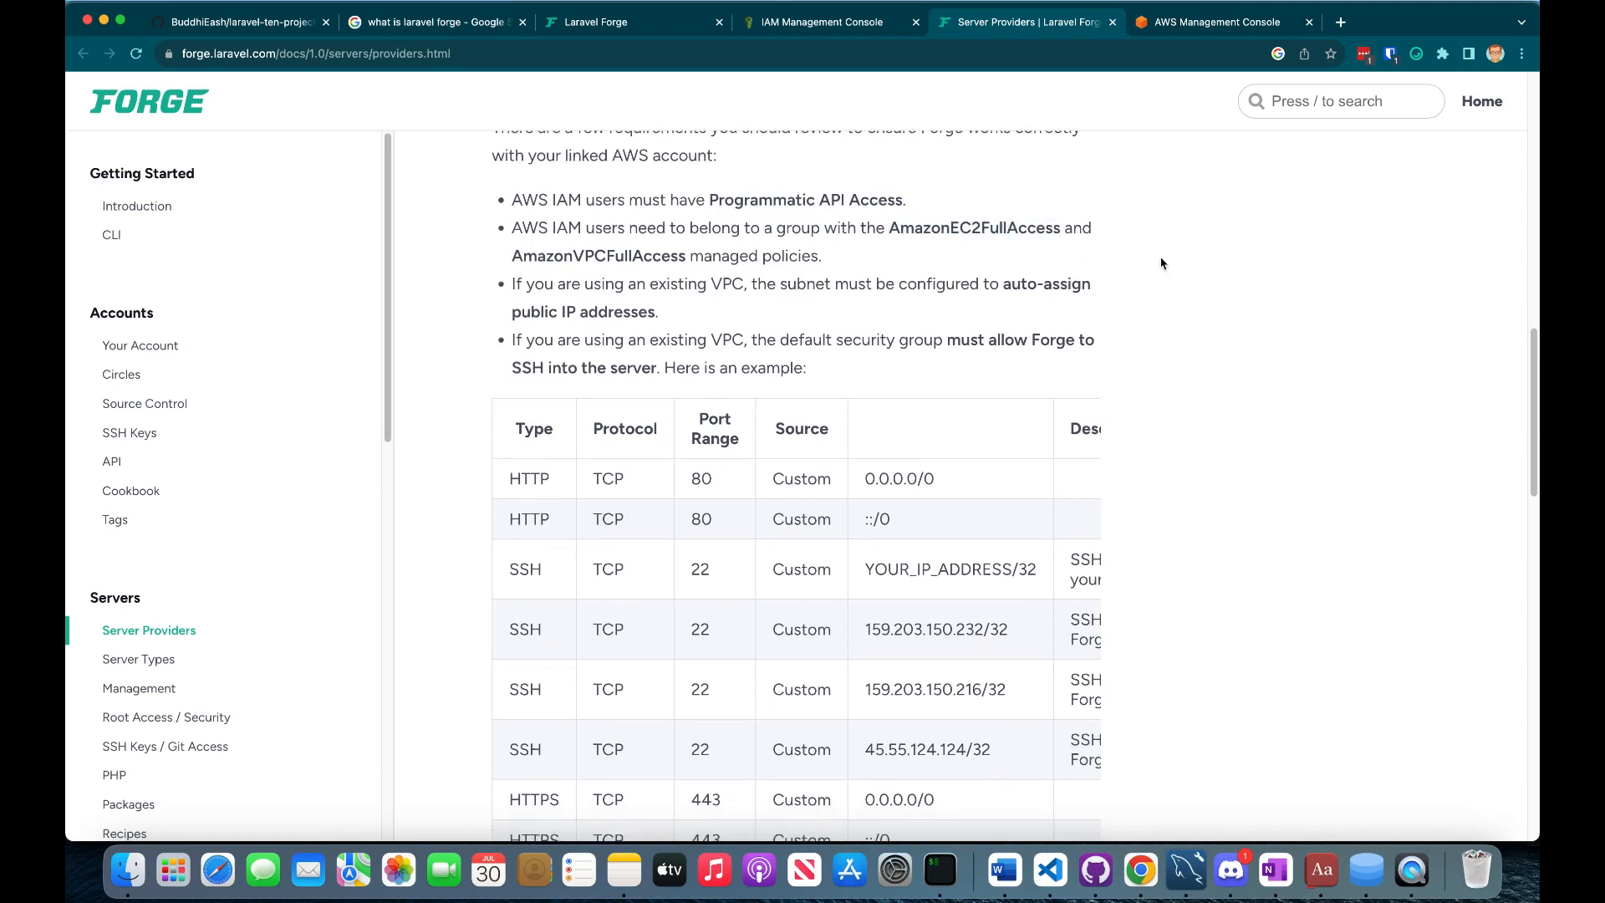
left_click_drag(512, 256, 660, 258)
left_click(591, 257)
scroll(1237, 284, "down", 1)
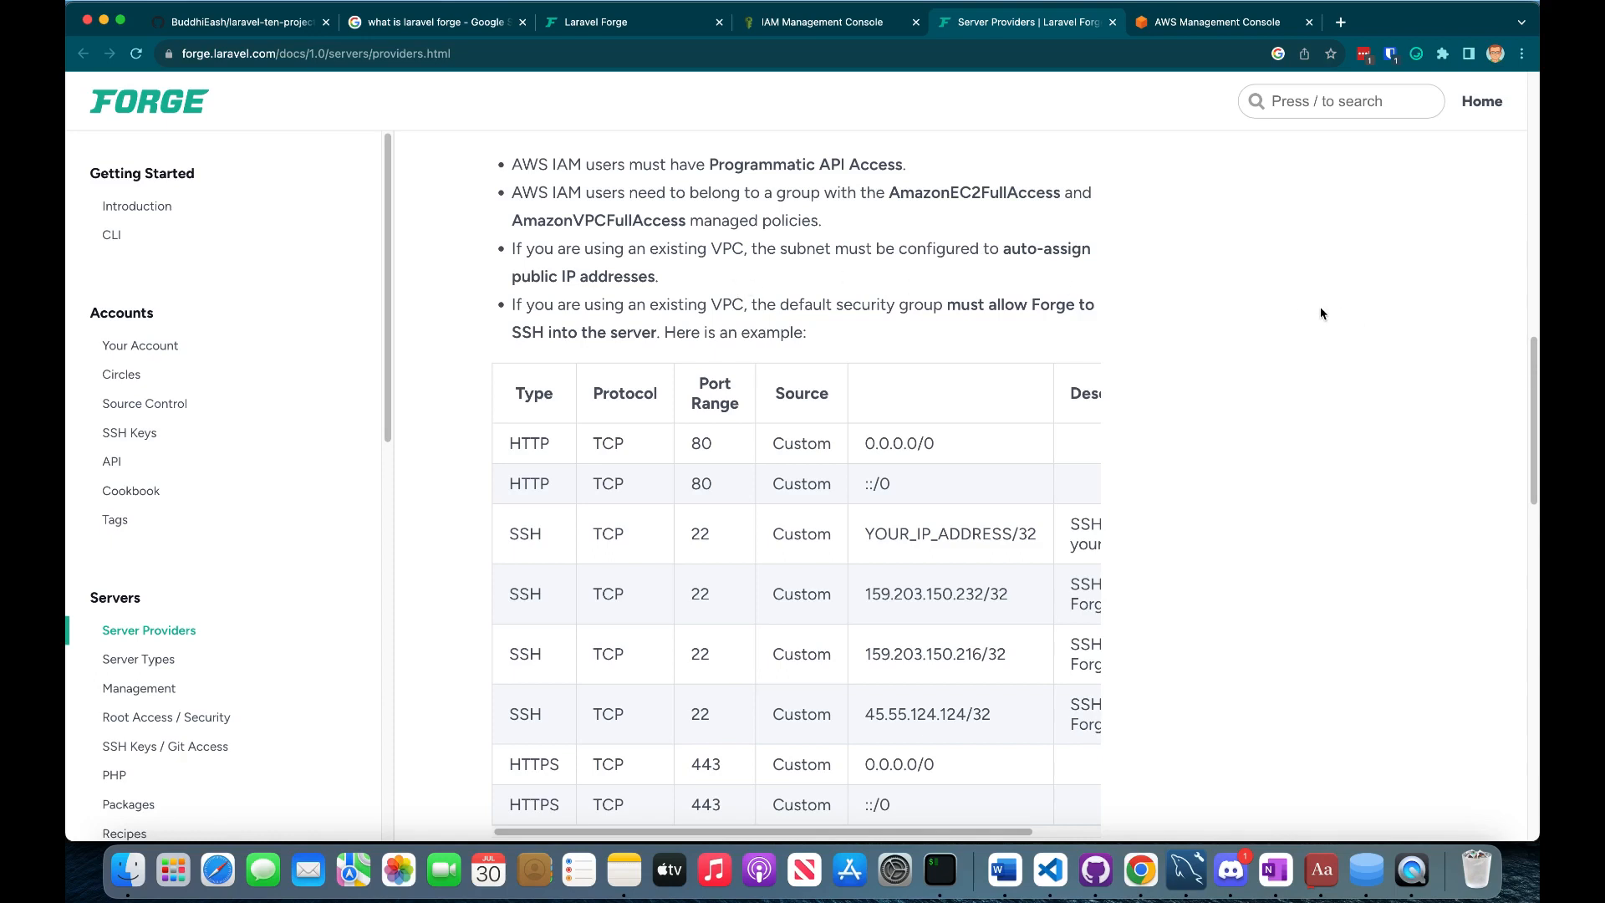
scroll(1308, 312, "down", 1)
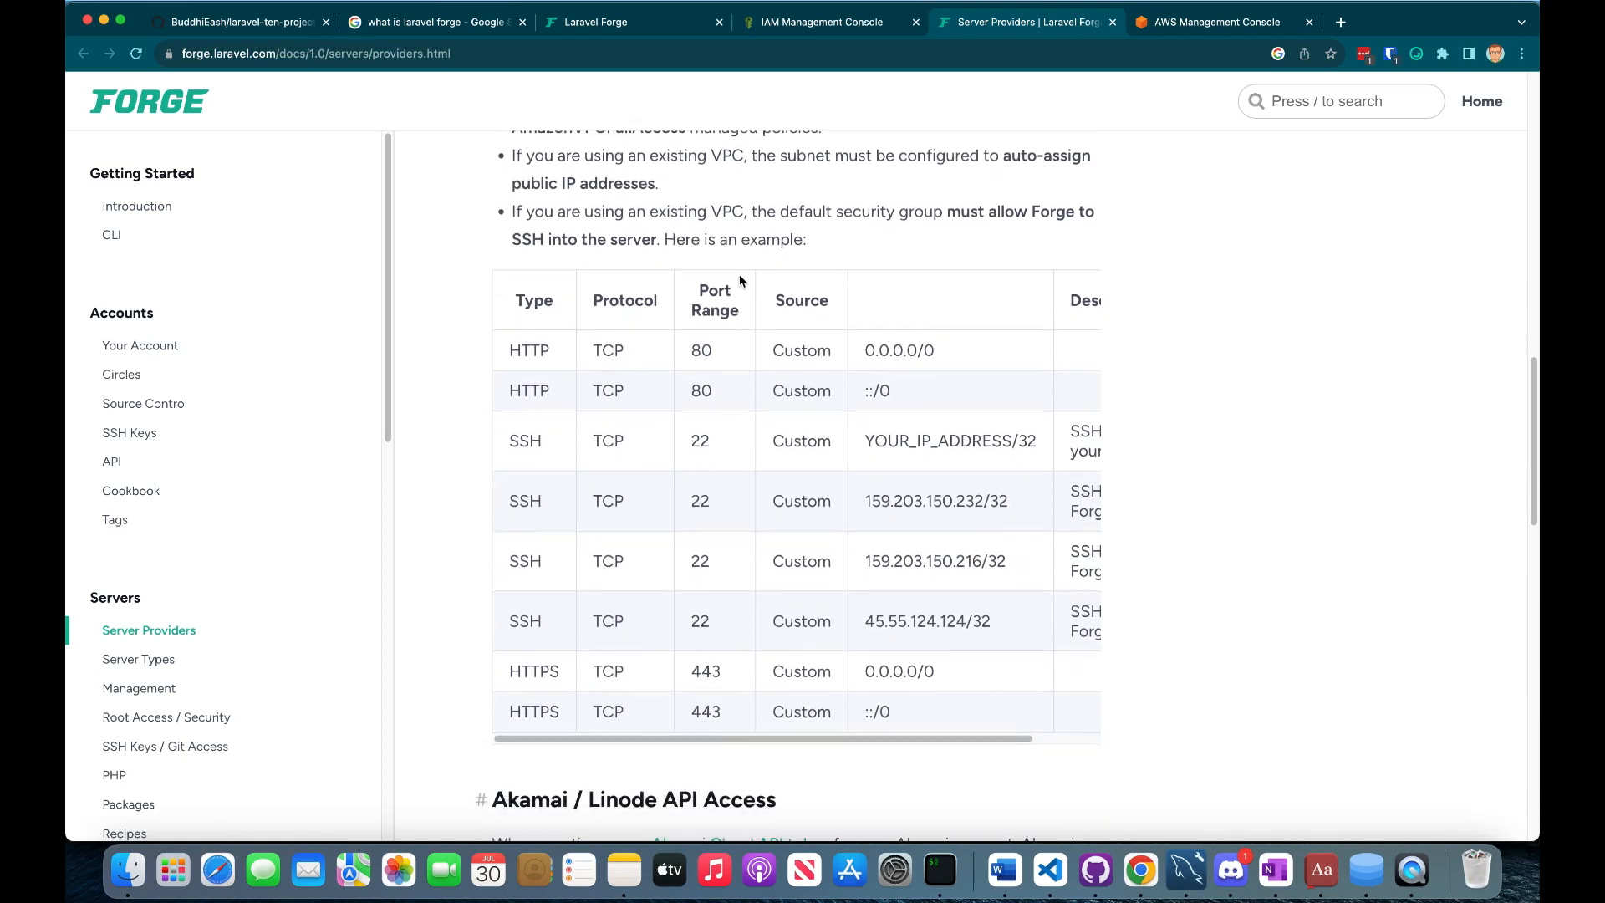
scroll(1157, 265, "down", 1)
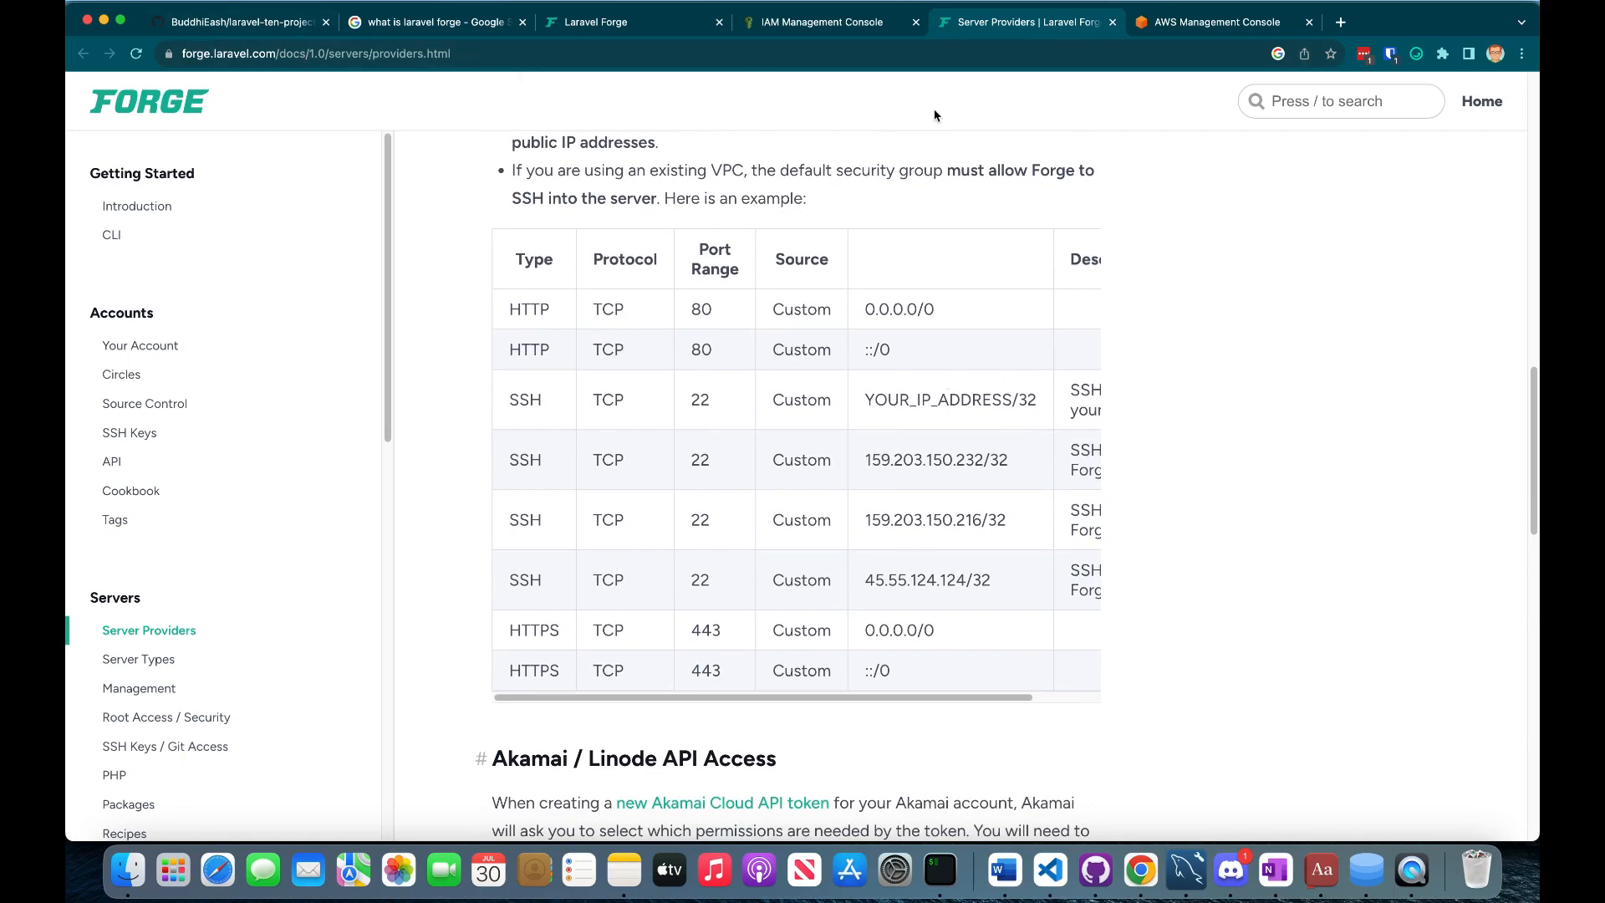
left_click_drag(958, 700, 796, 702)
scroll(1244, 411, "up", 3)
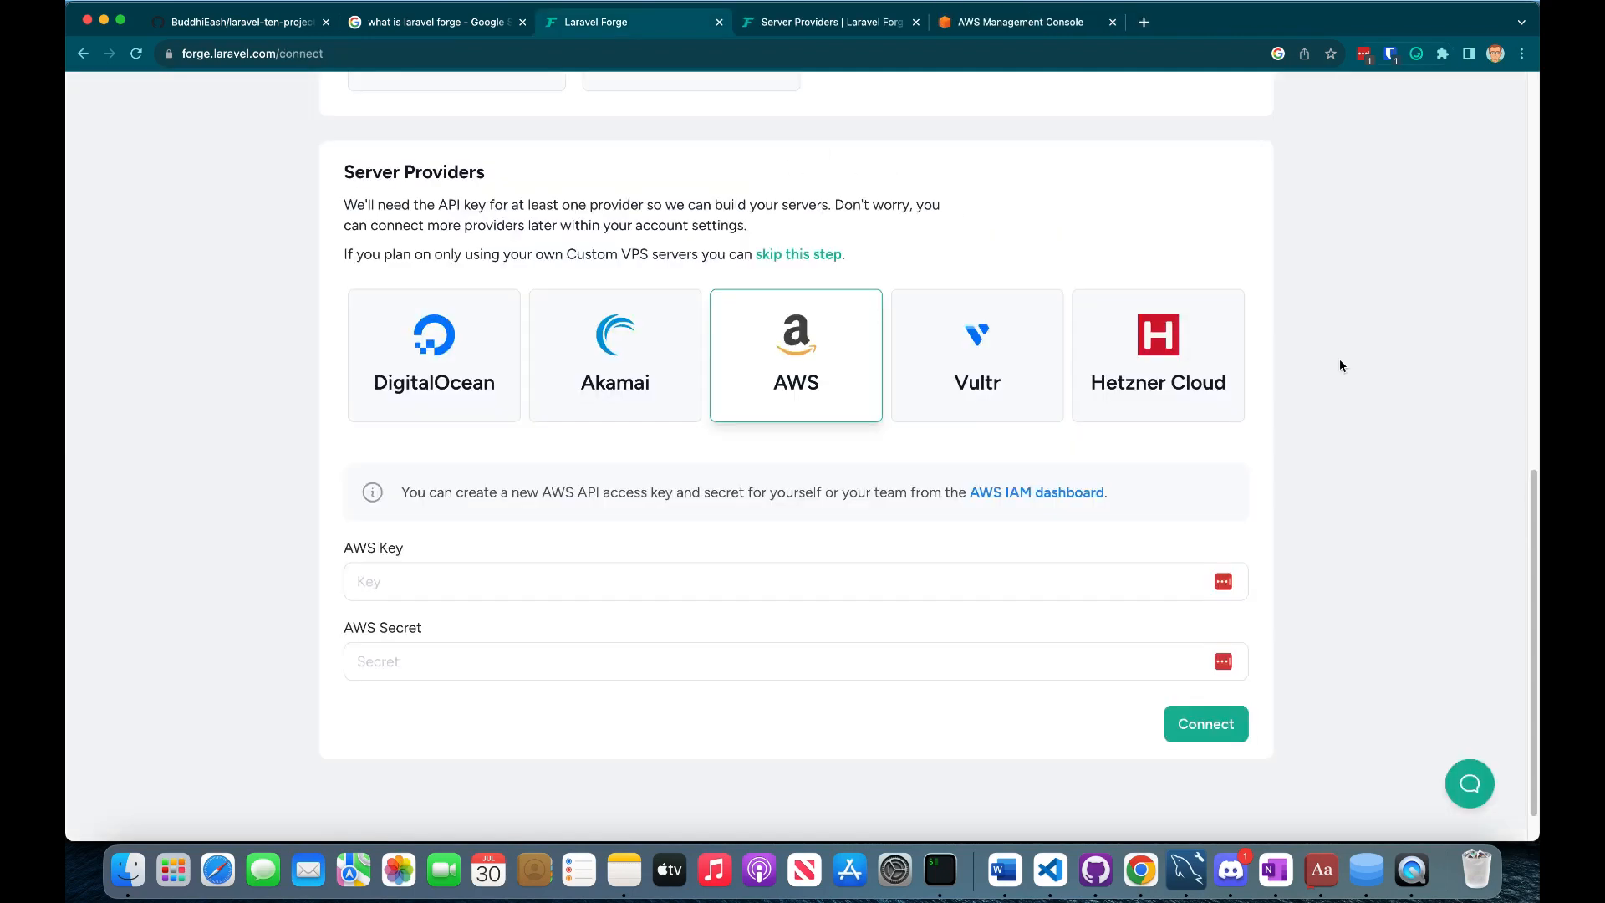
Step: From IAM Users, add a user named iam_forge_deployment and advance to permissions
left_click(1016, 498)
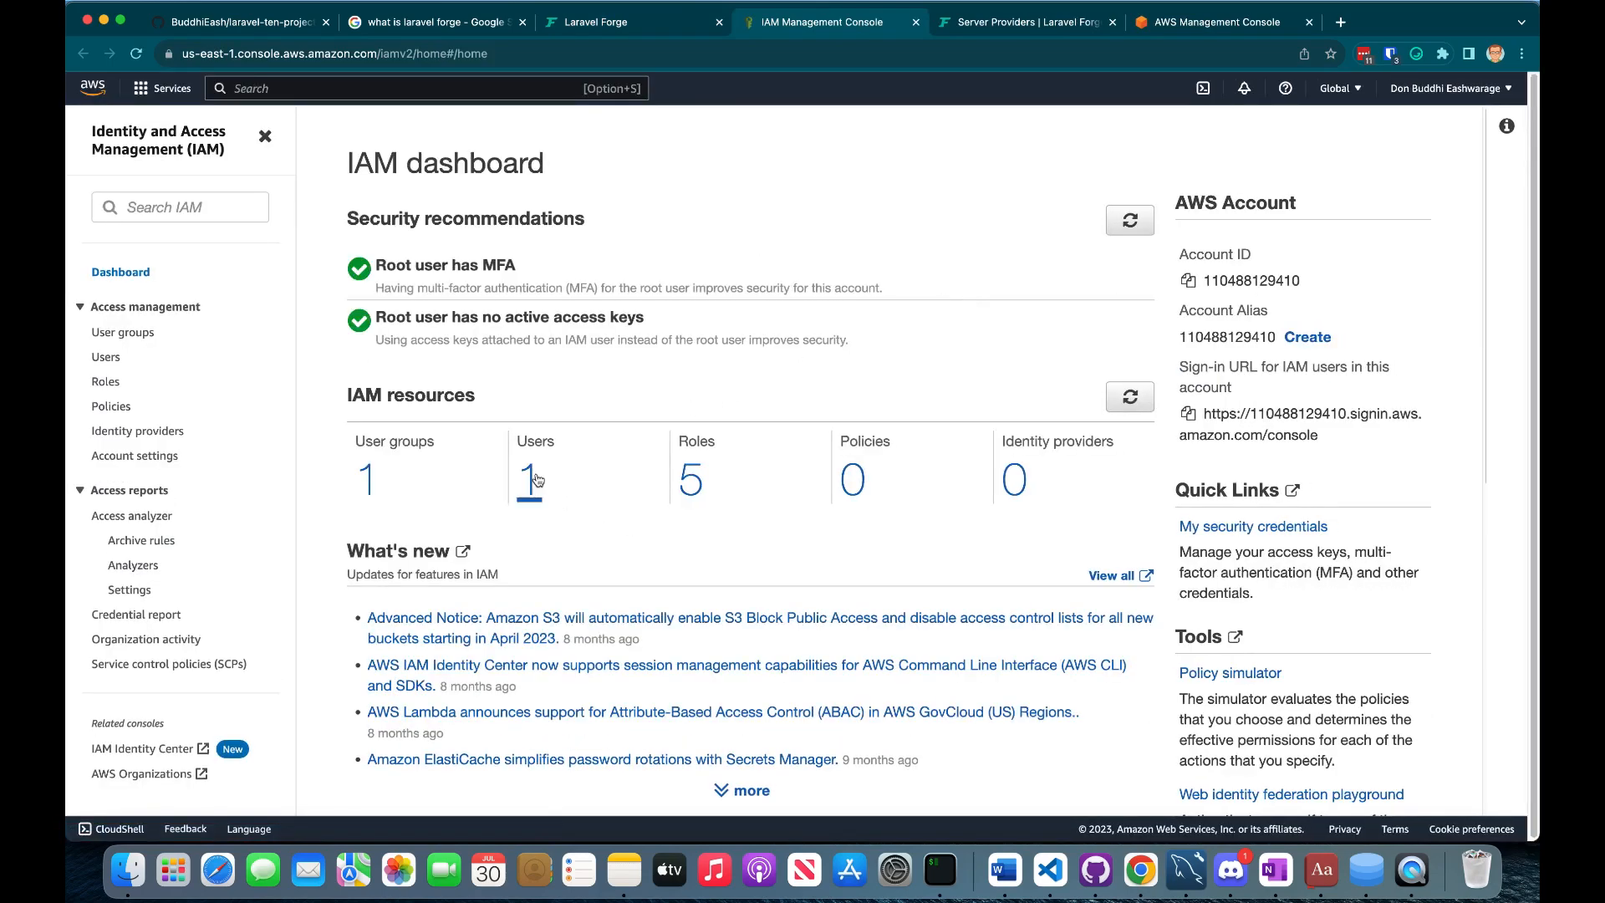
left_click(533, 481)
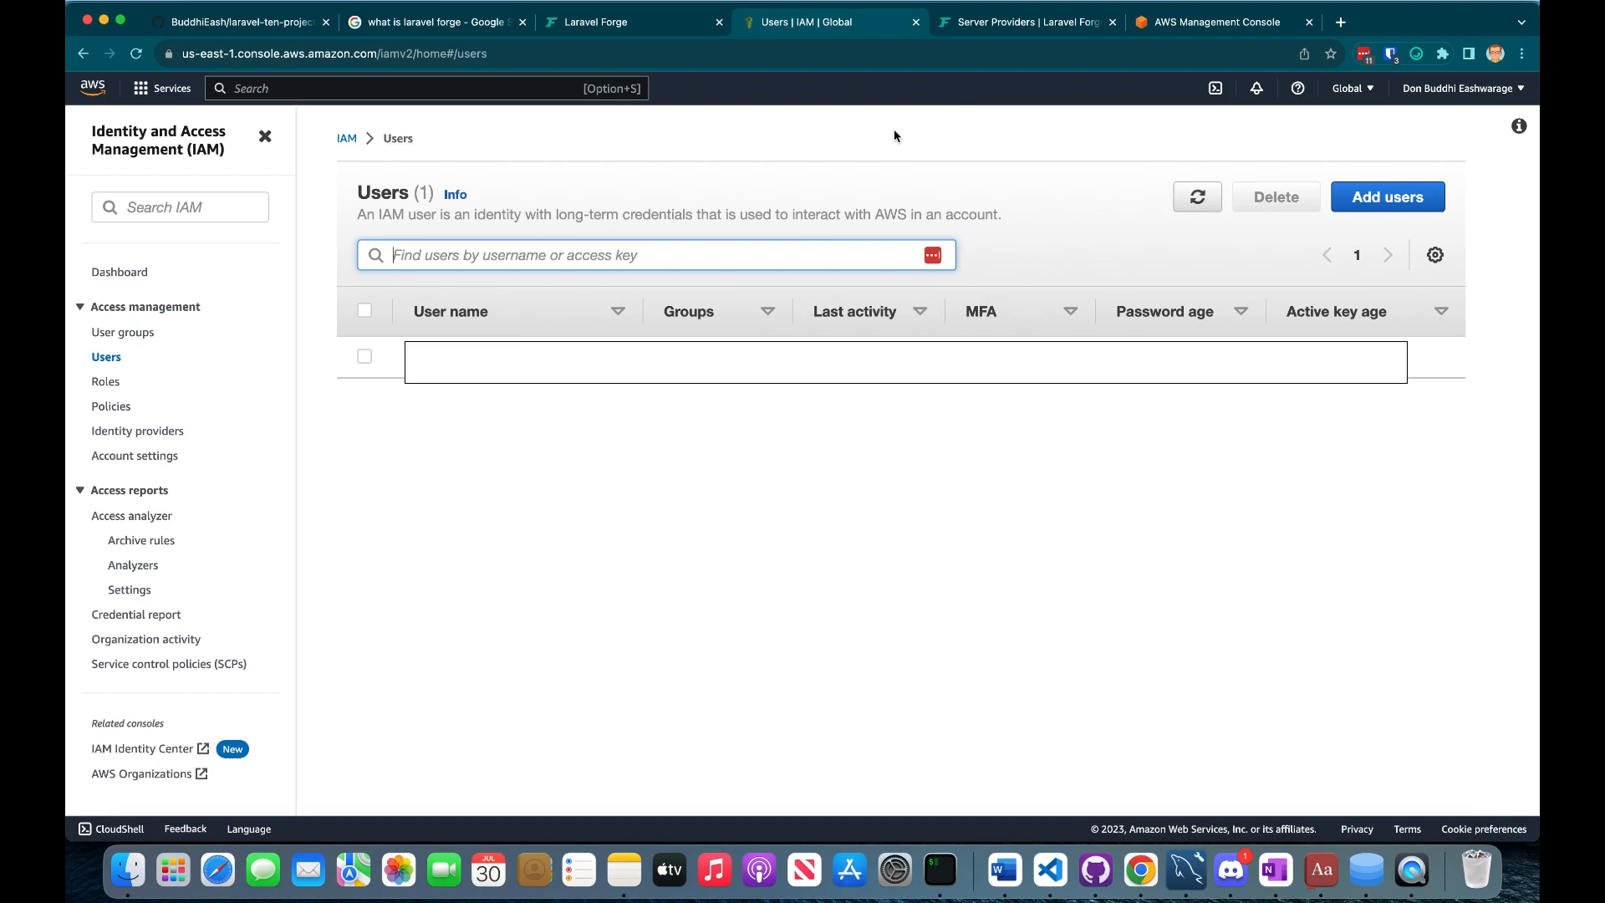
left_click(1395, 205)
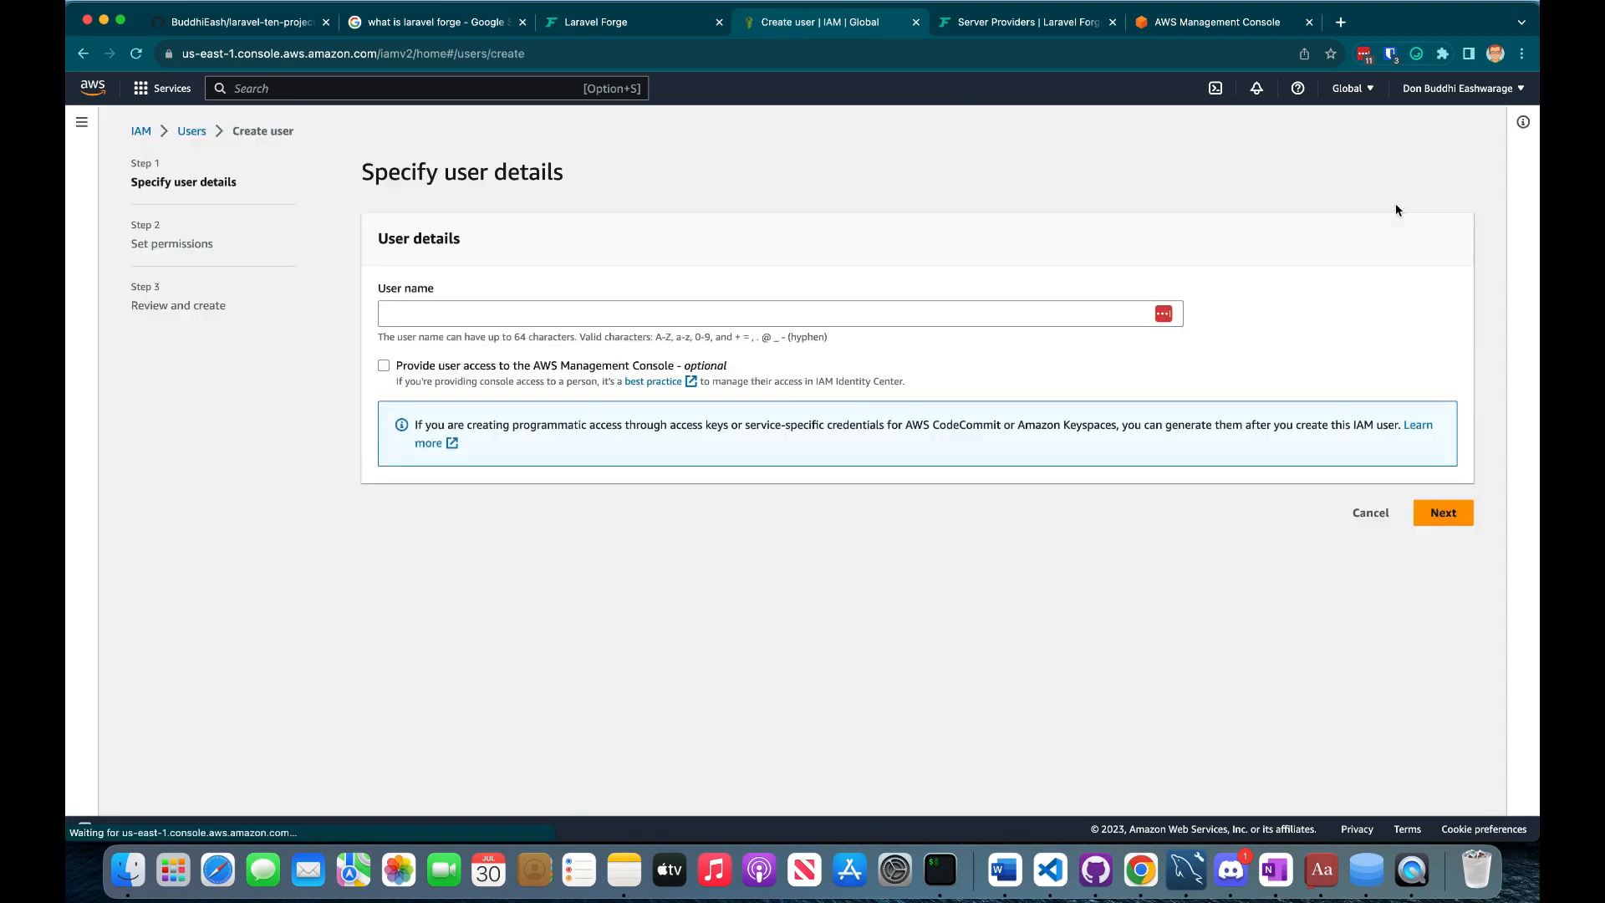
left_click(673, 315)
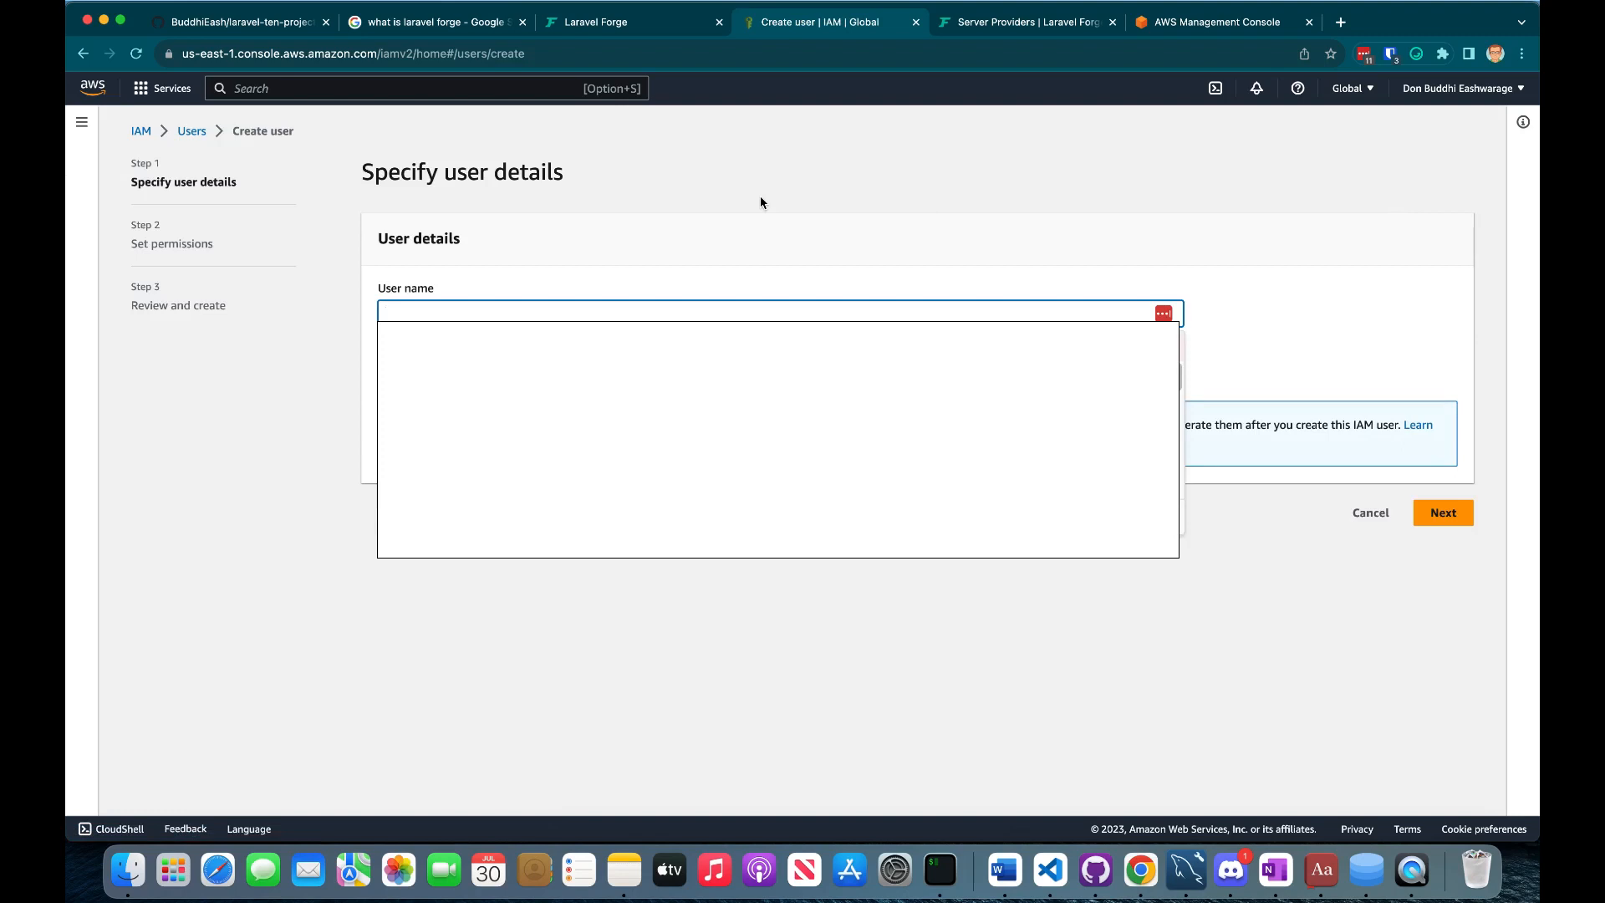
type("iam_forge_deployment")
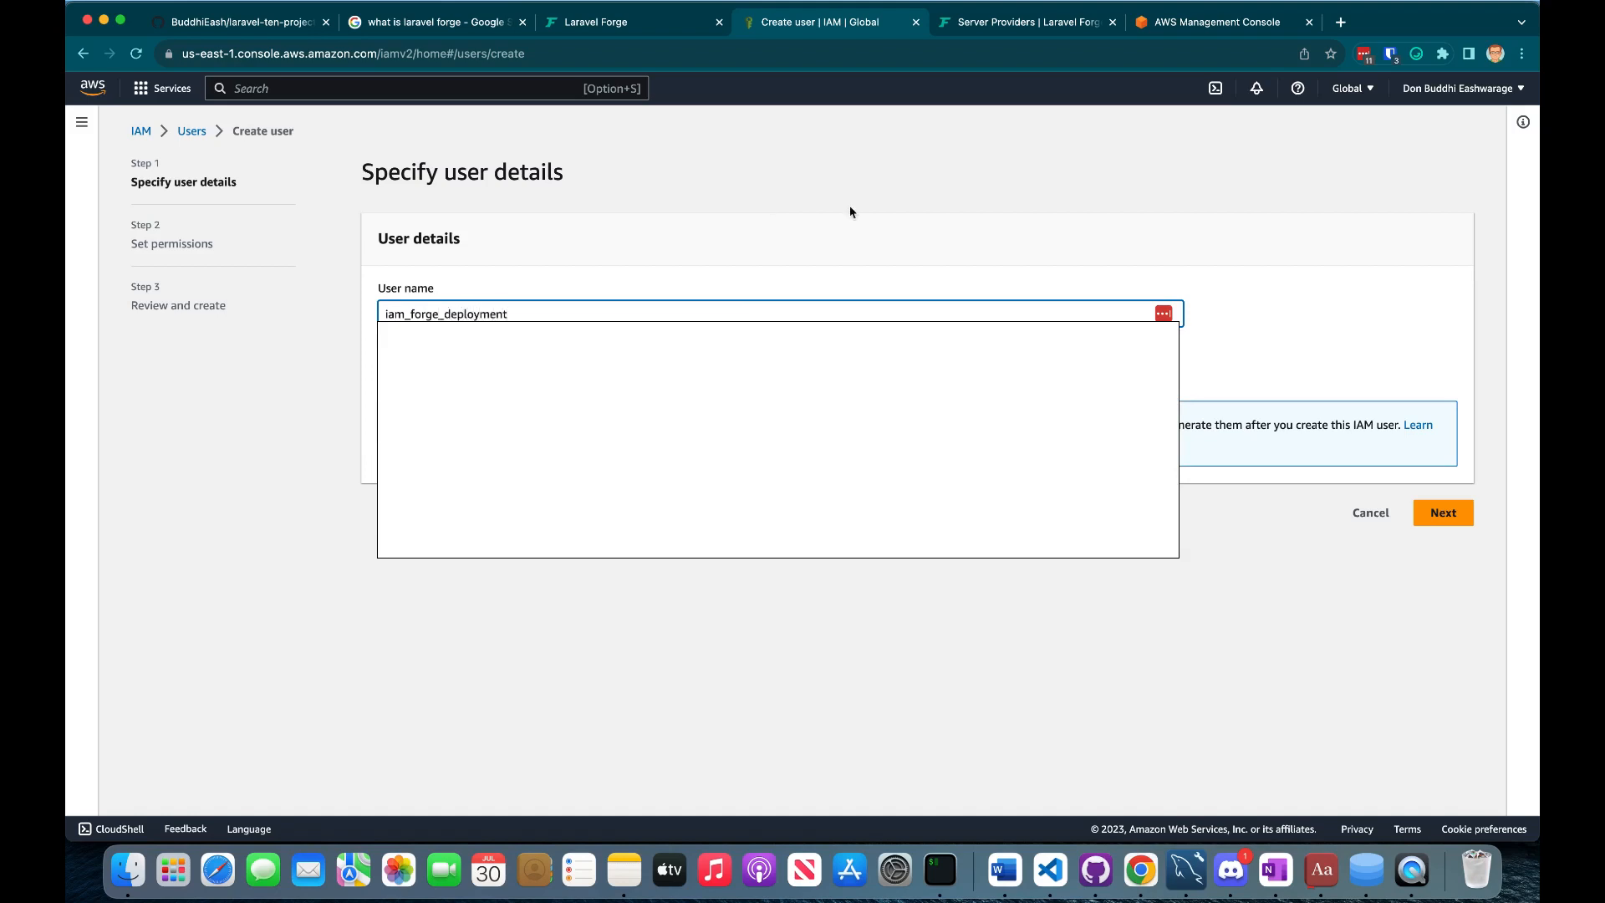
left_click(850, 599)
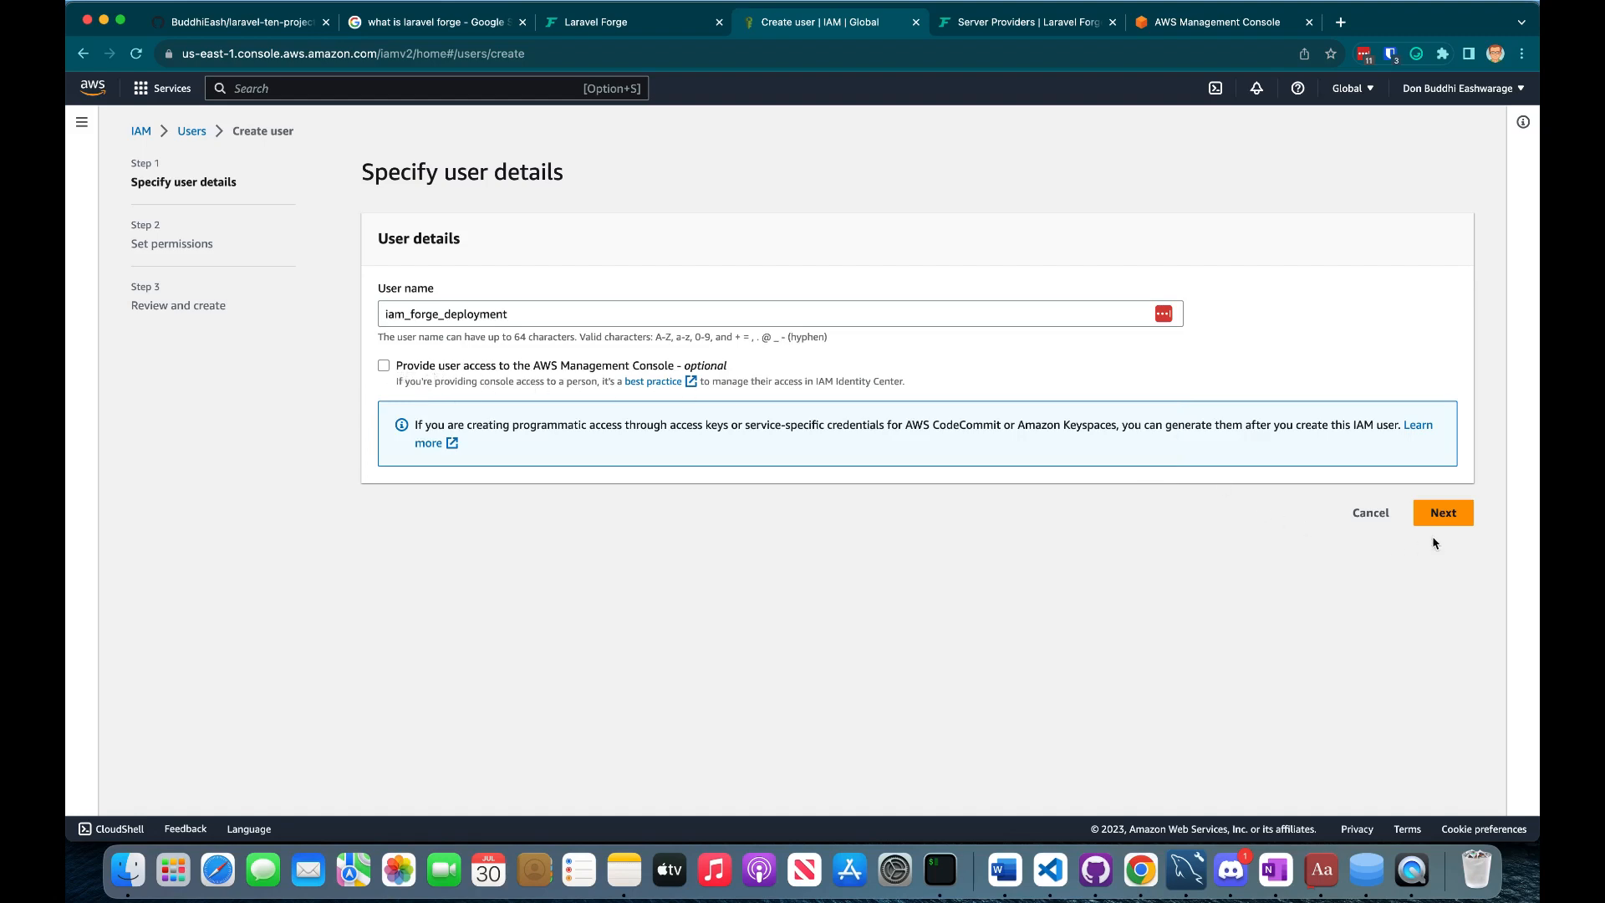
left_click(1447, 514)
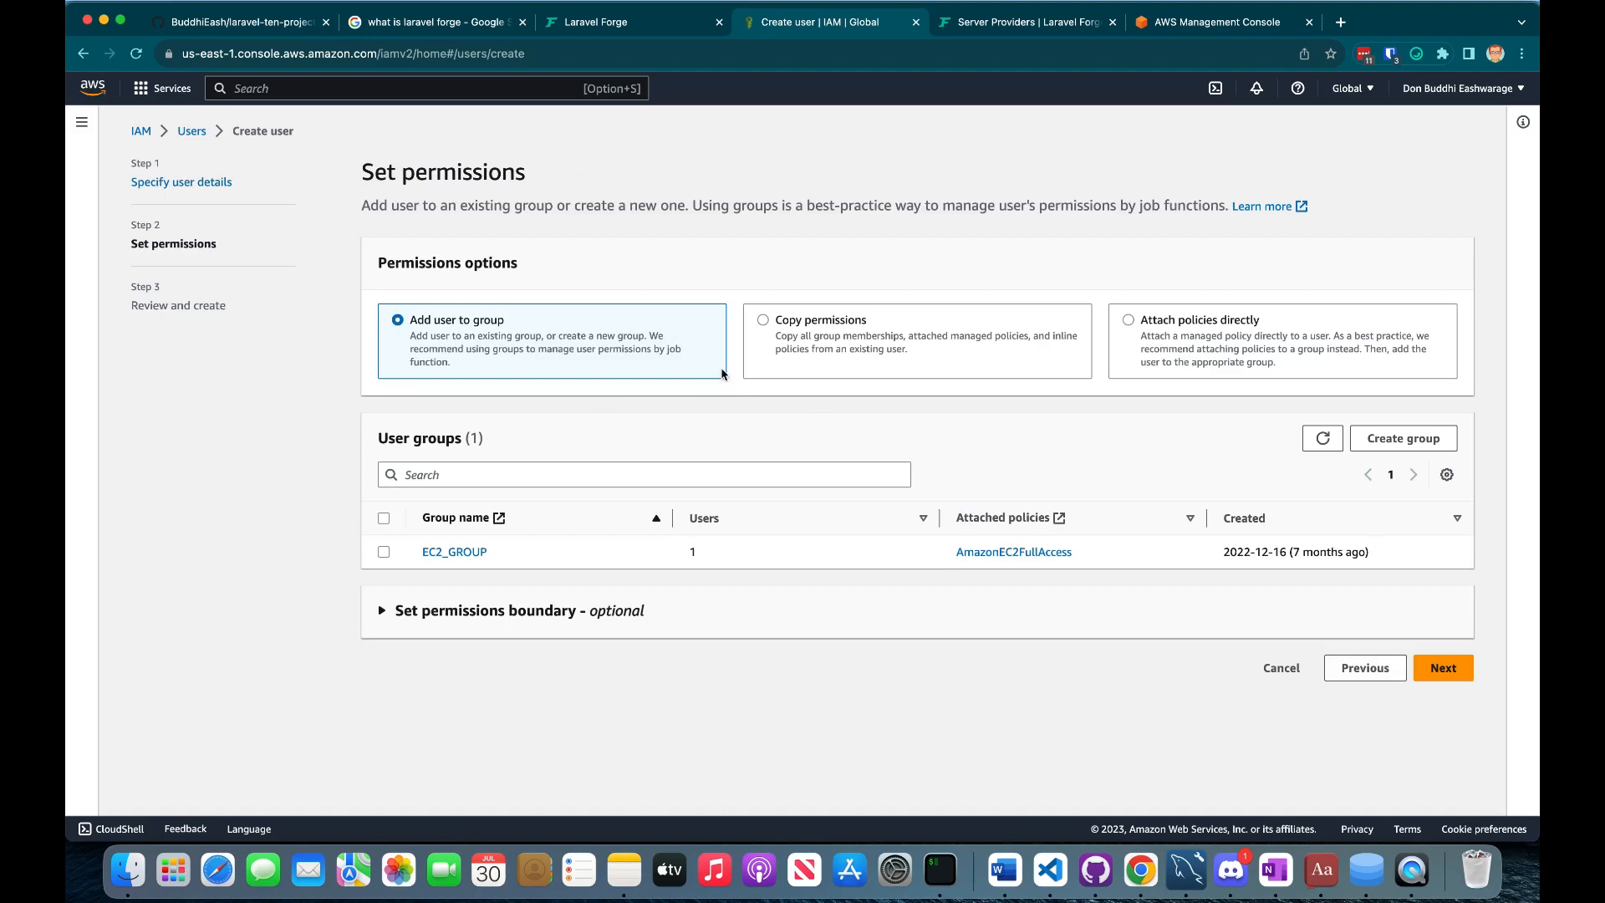
Step: Copy the AmazonVPCFullAccess policy name from the Forge docs
left_click(1035, 23)
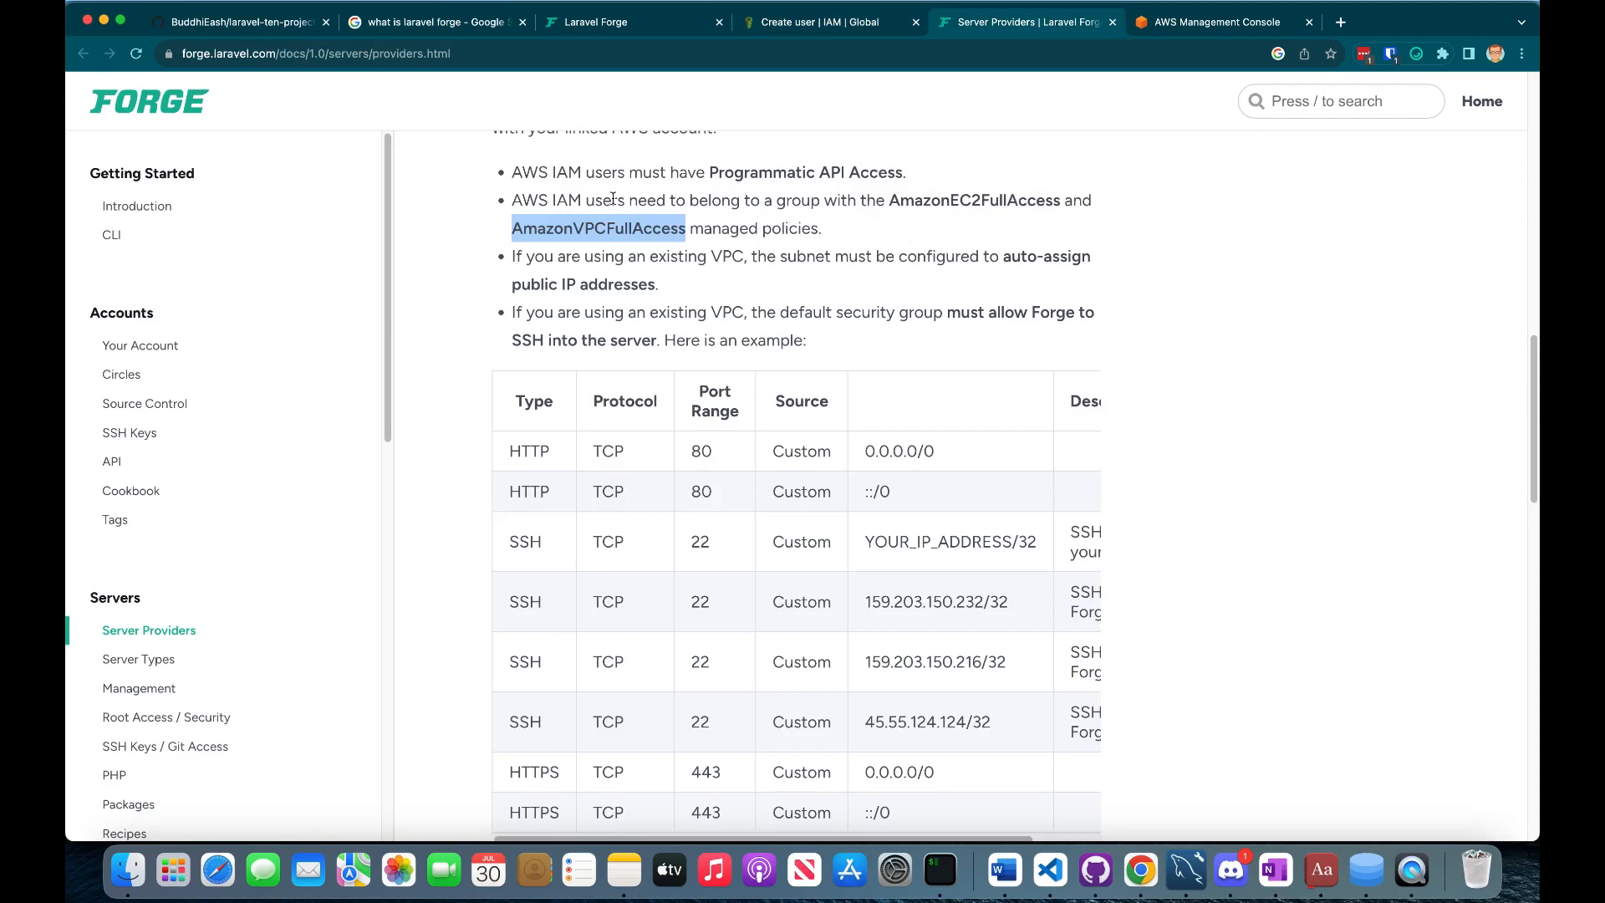
left_click(823, 25)
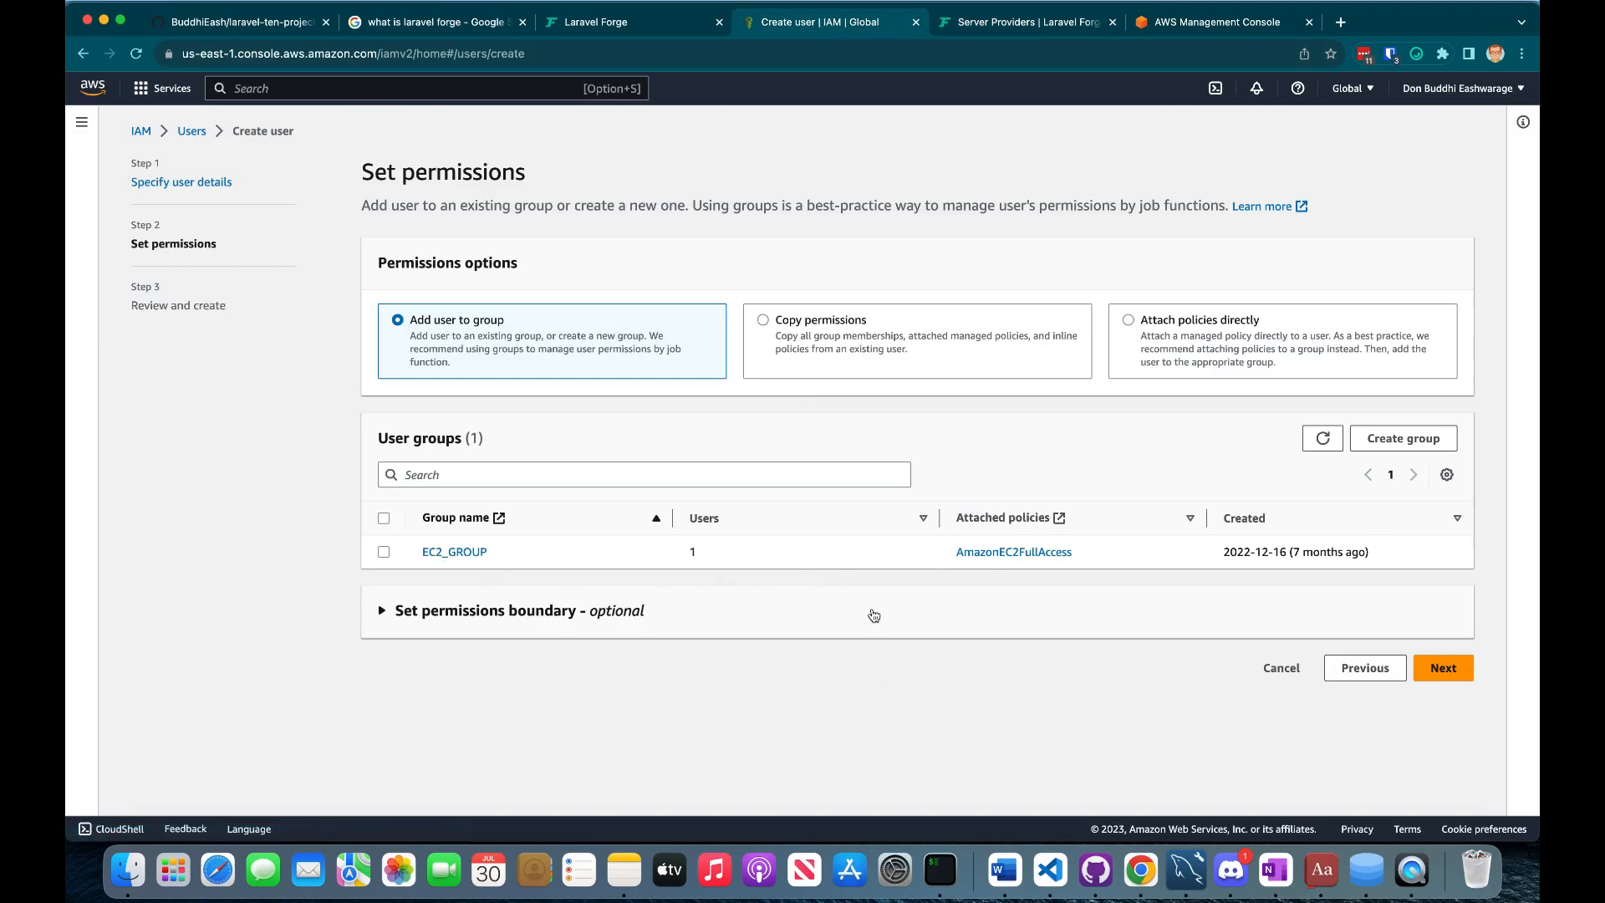
left_click(1020, 23)
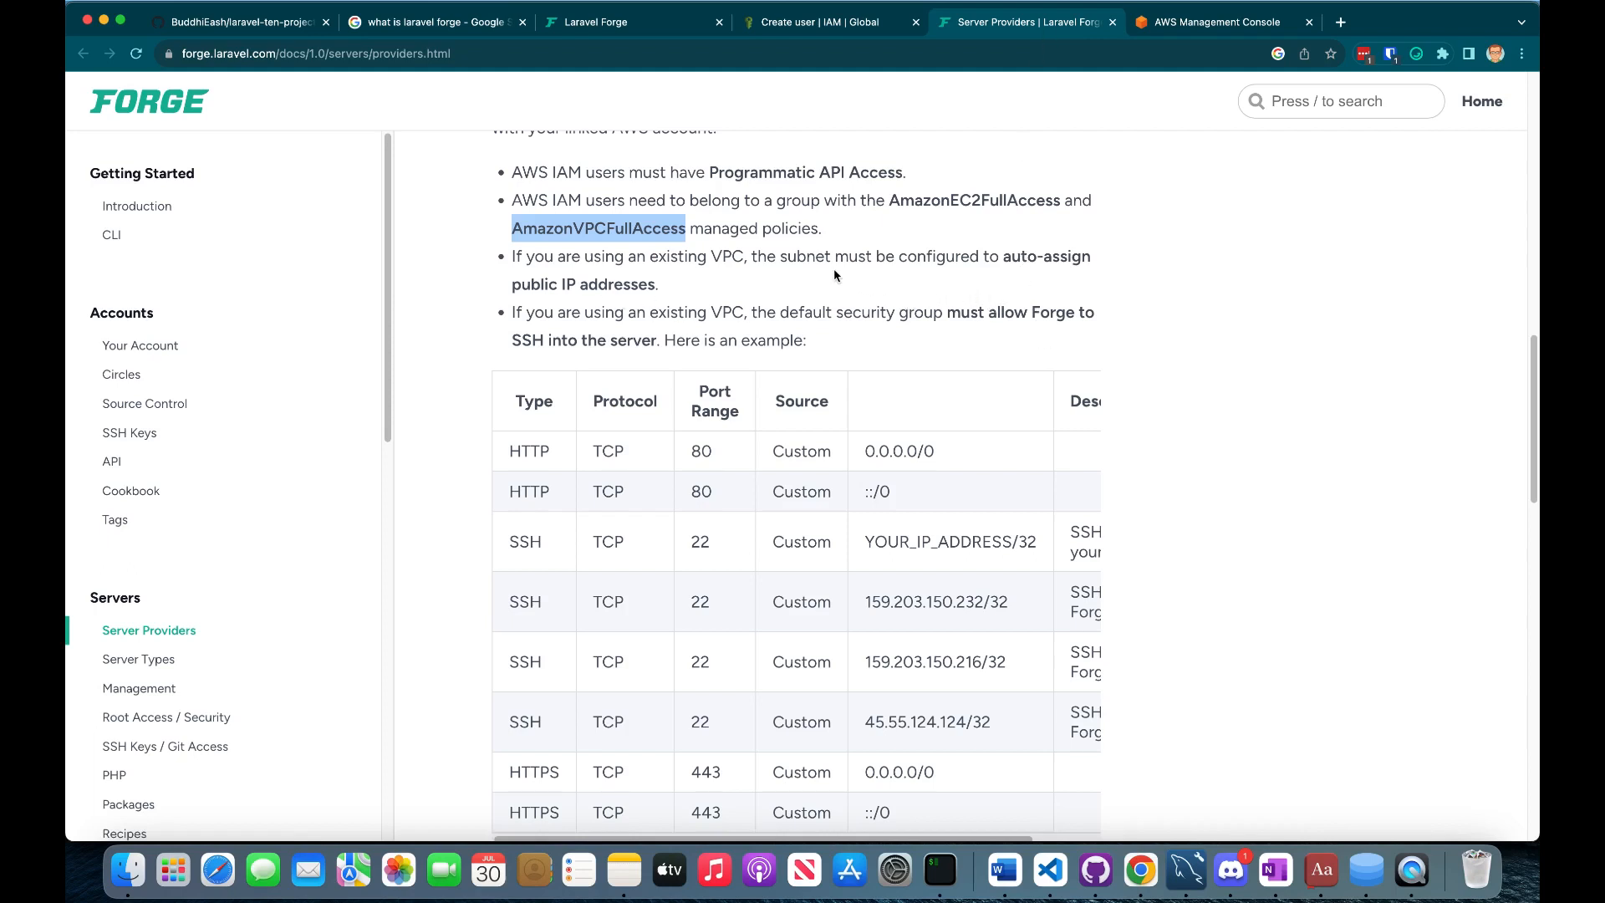
left_click(533, 232)
left_click_drag(516, 228, 682, 235)
key("super+c")
Step: Attach the AmazonVPCFullAccess policy directly to the user via the policy search
left_click(792, 17)
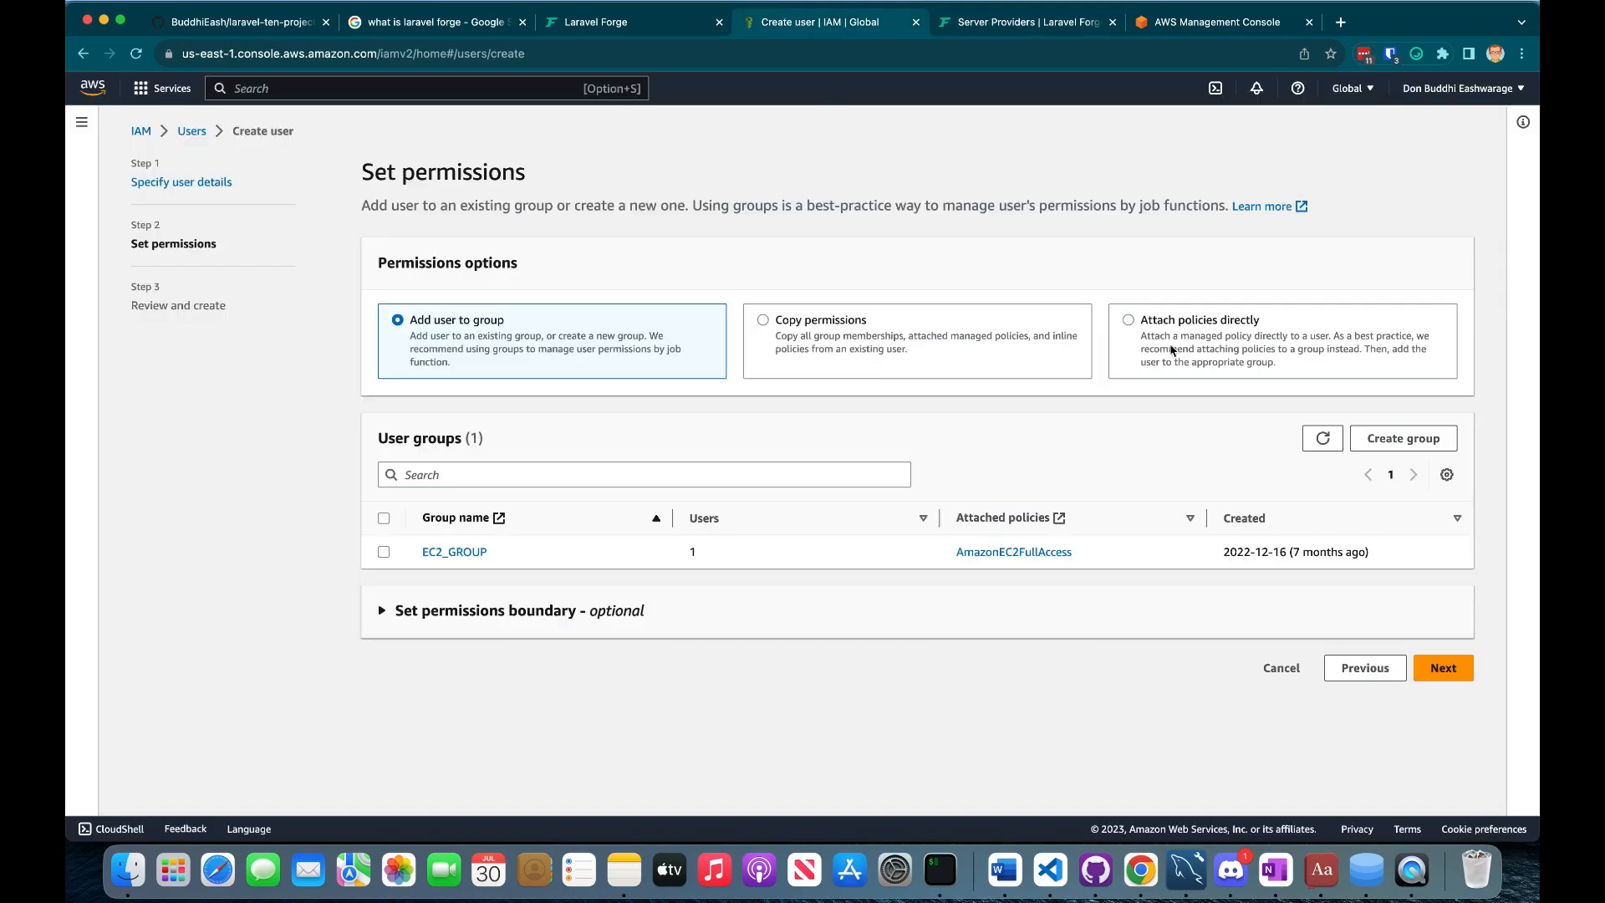
left_click(1128, 322)
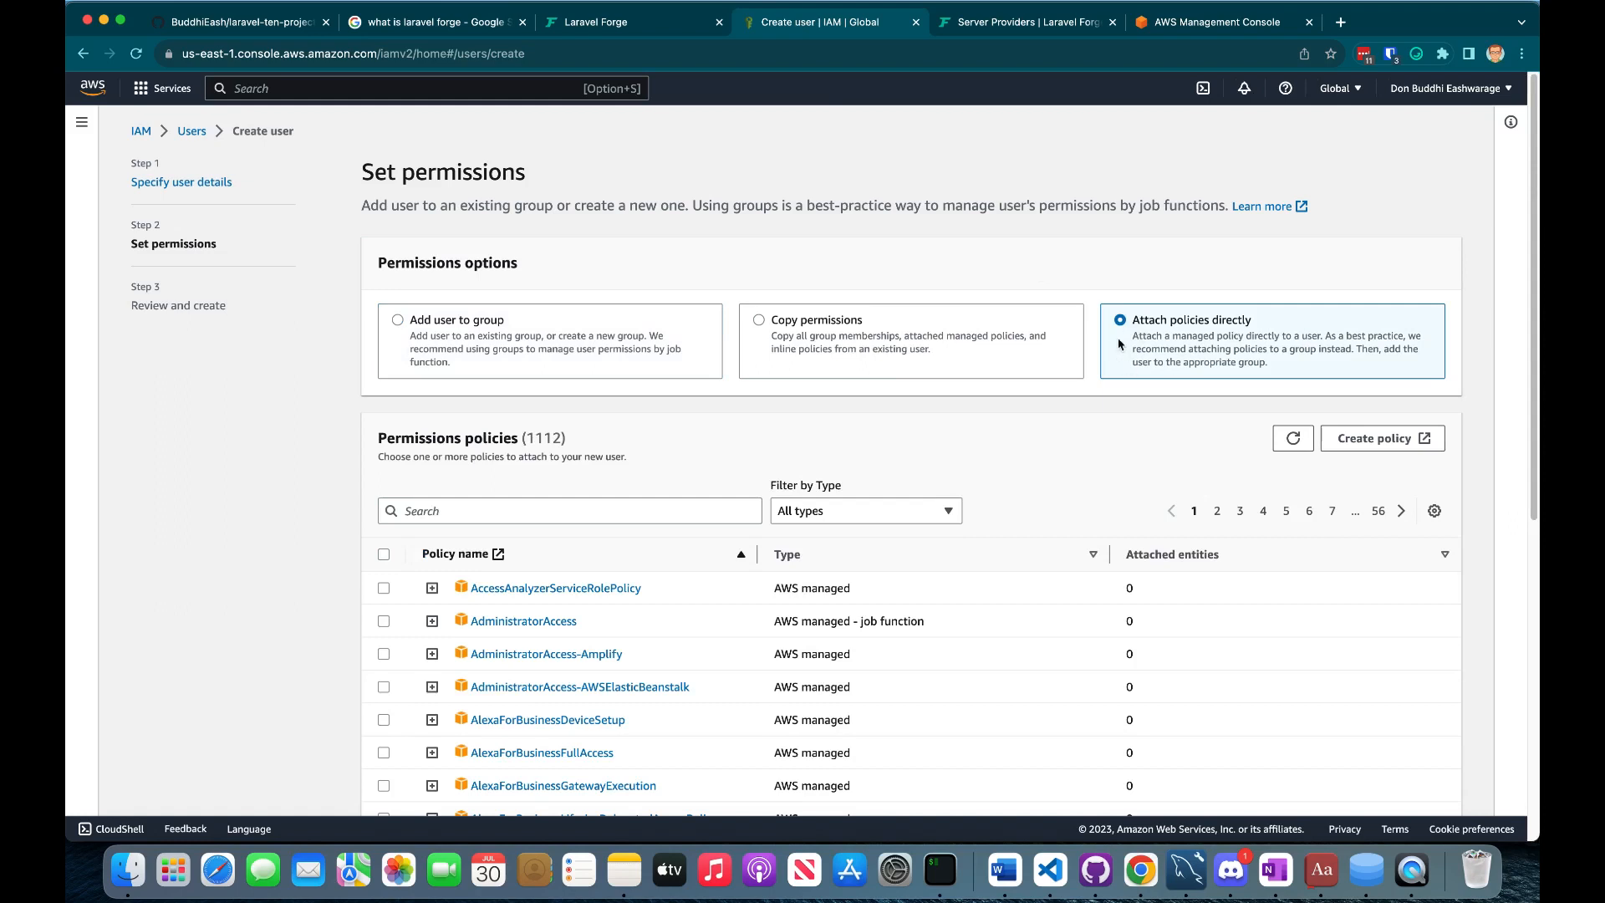
left_click(627, 509)
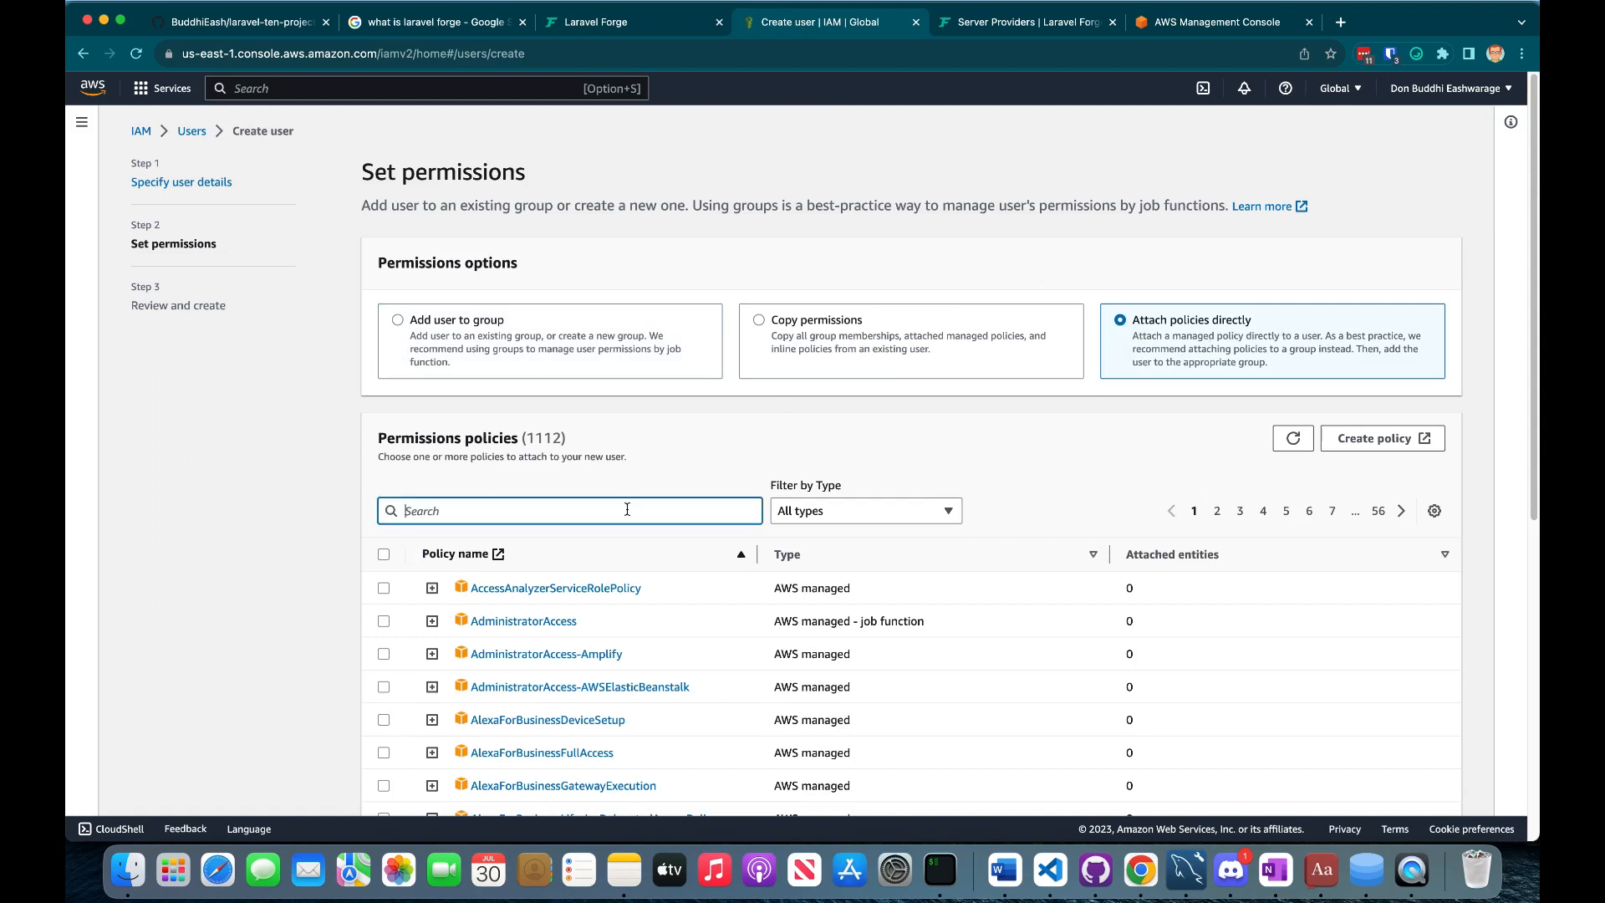
key("super+v")
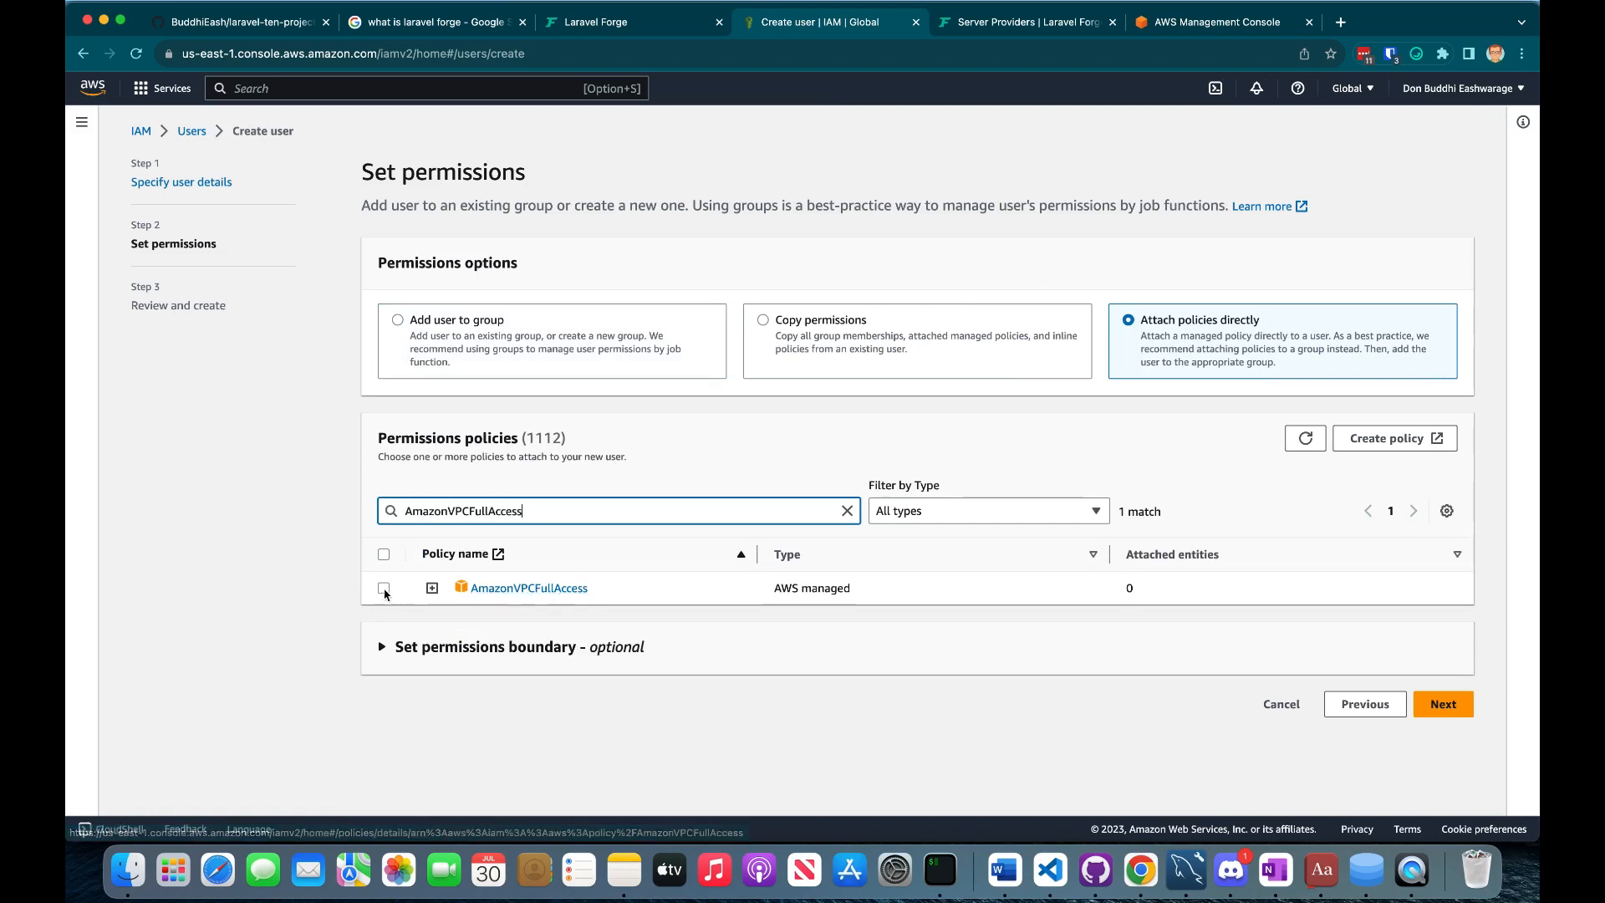
left_click(384, 588)
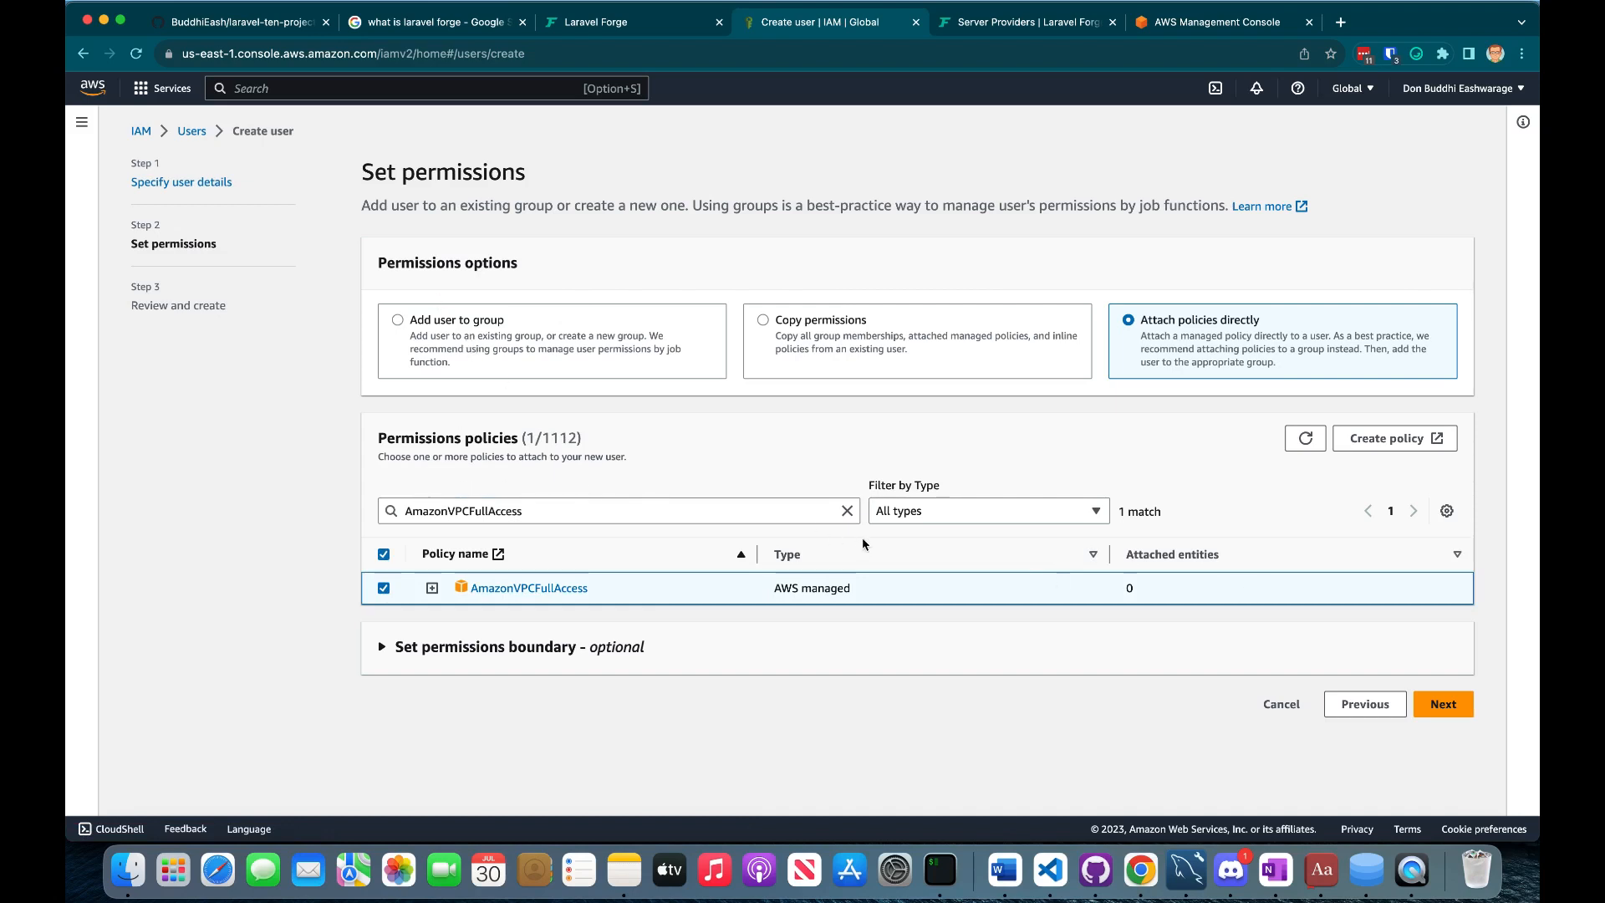
left_click(847, 512)
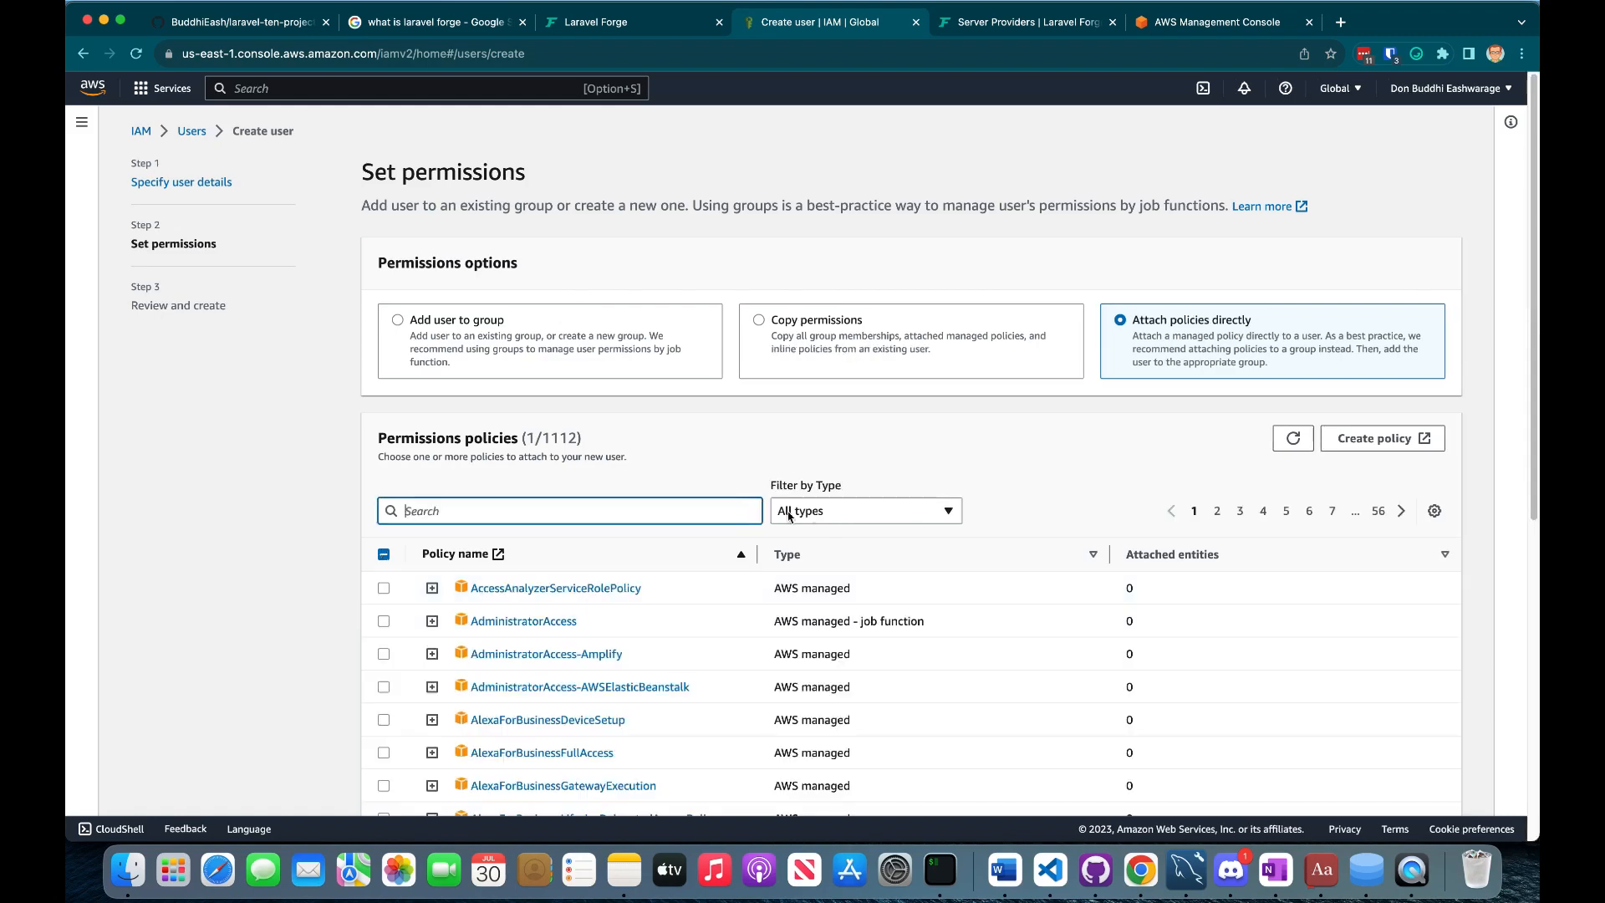
Step: Copy AmazonEC2FullAccess from the docs, tick it too, and continue to Review and create
left_click(1020, 21)
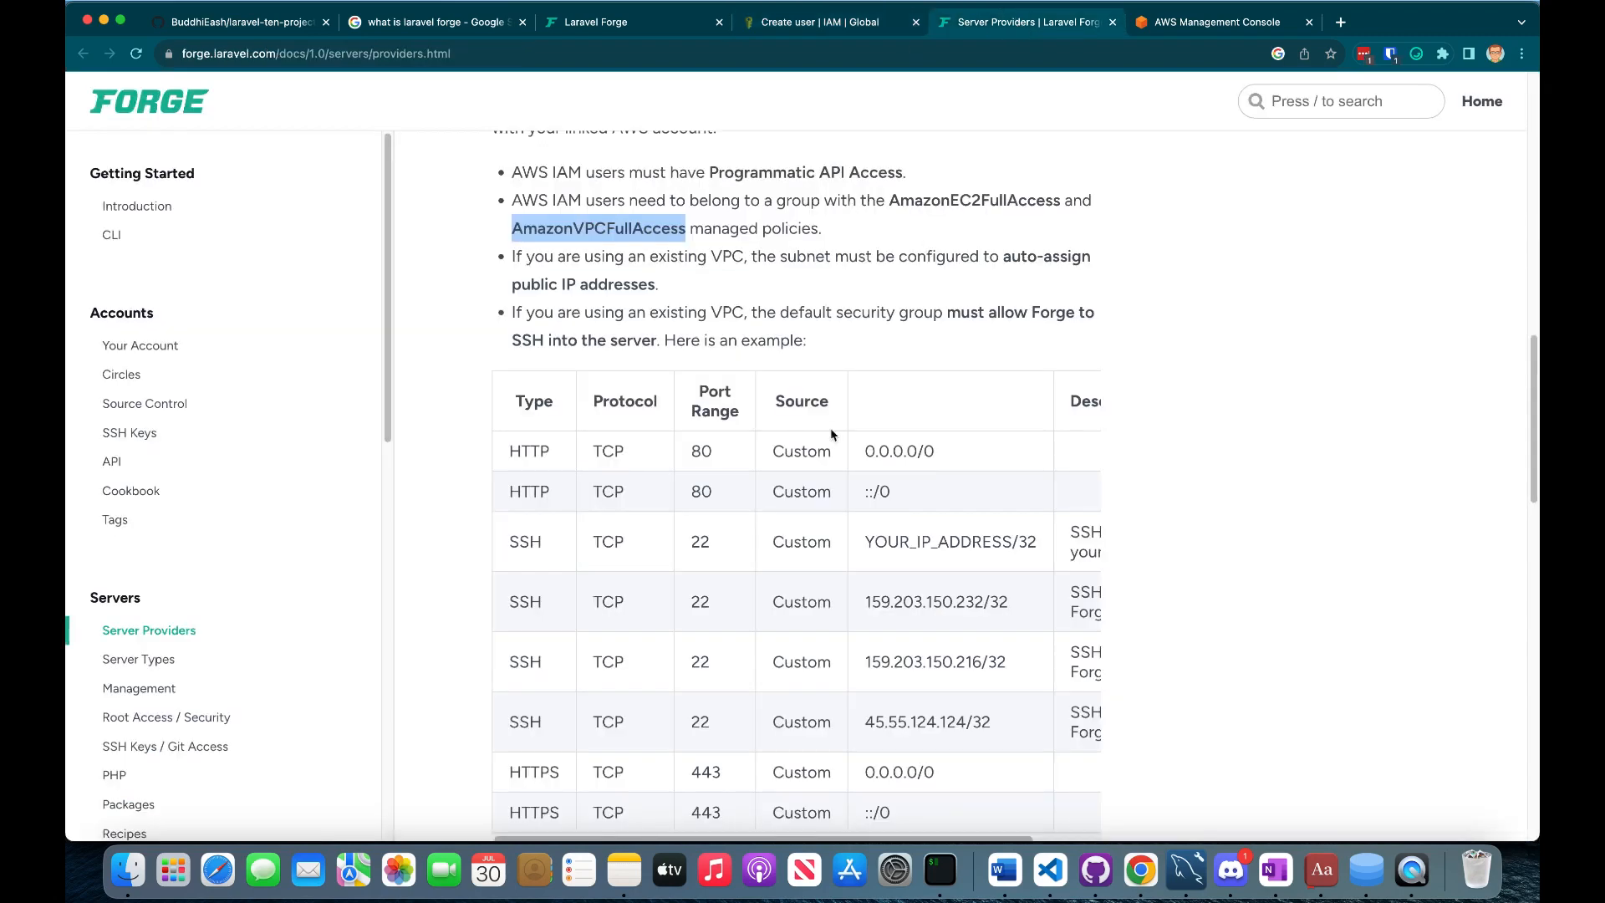
left_click_drag(889, 200, 1058, 206)
key("super+c")
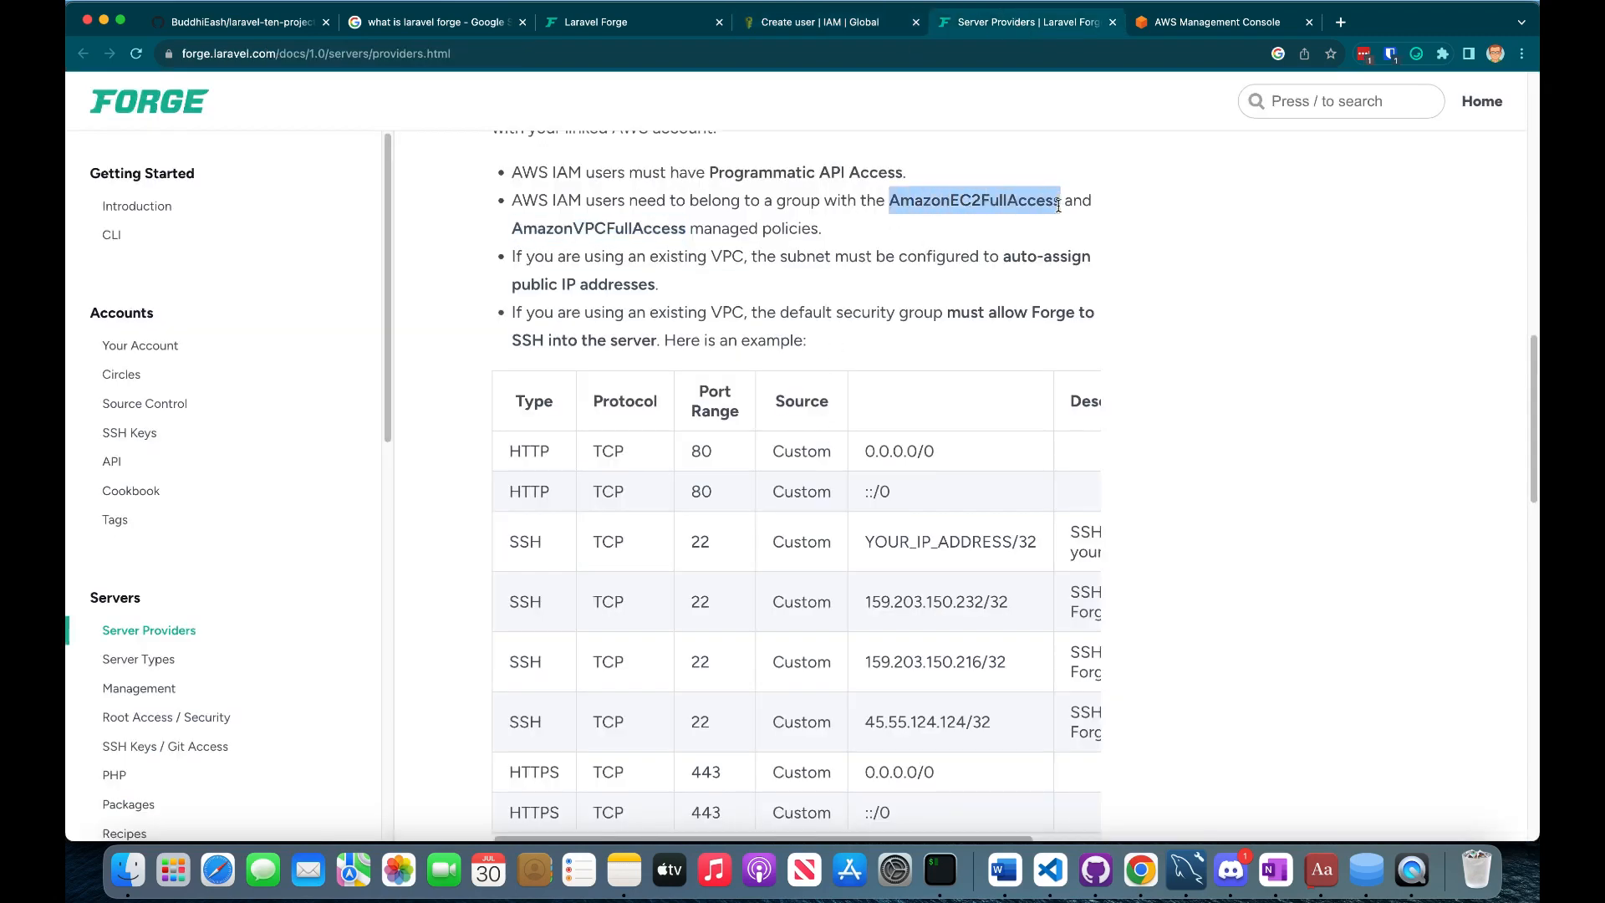
left_click(794, 25)
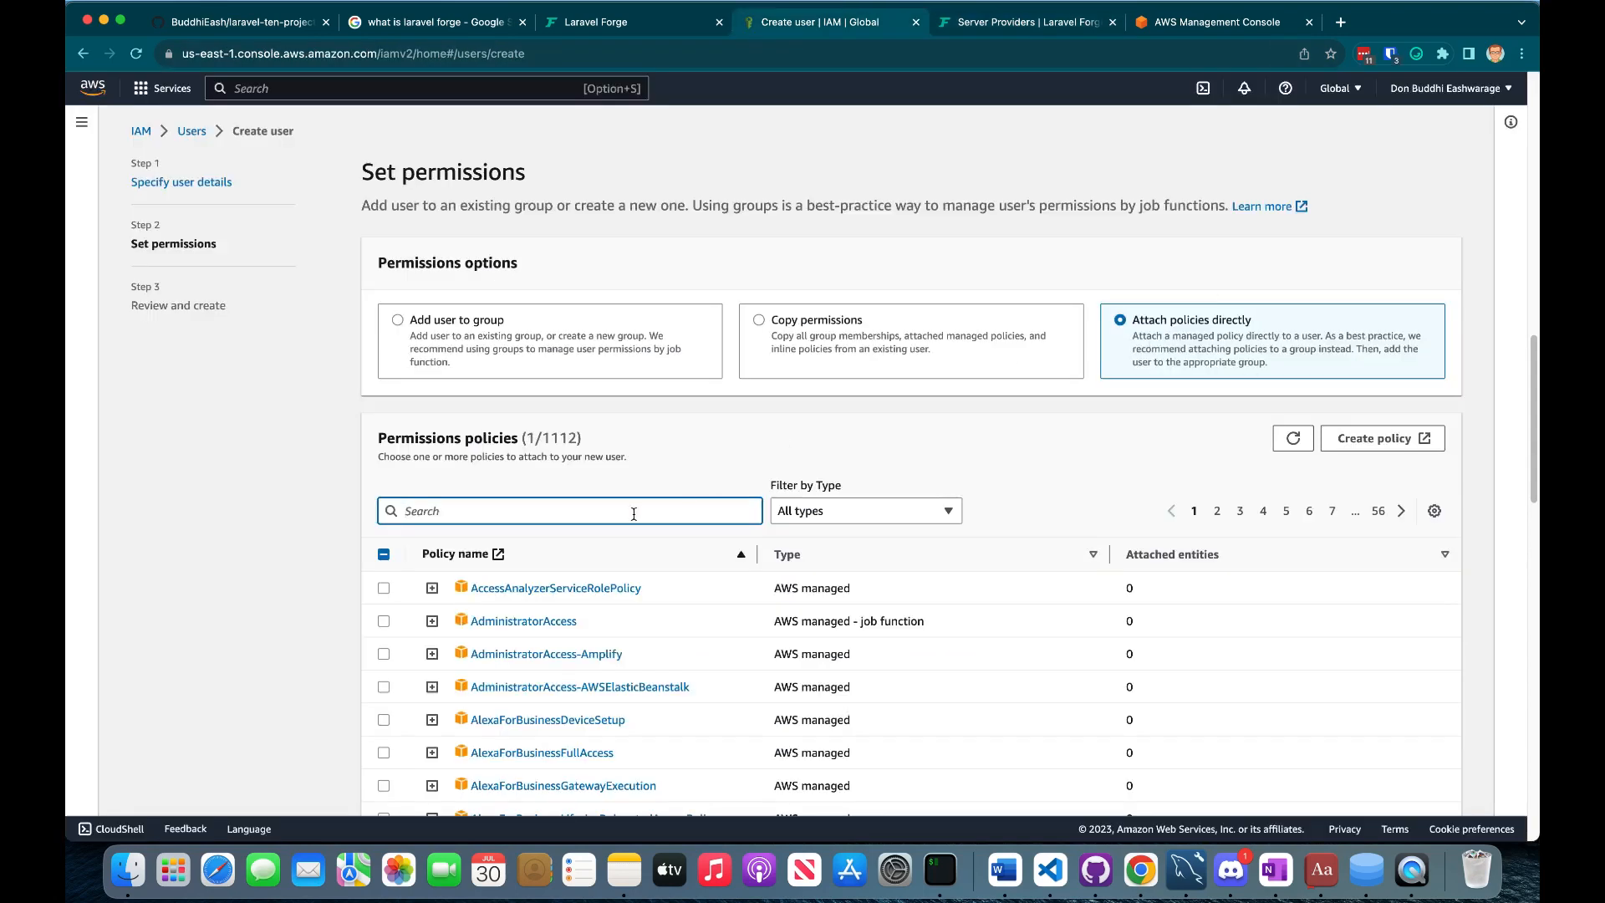
key("super+v")
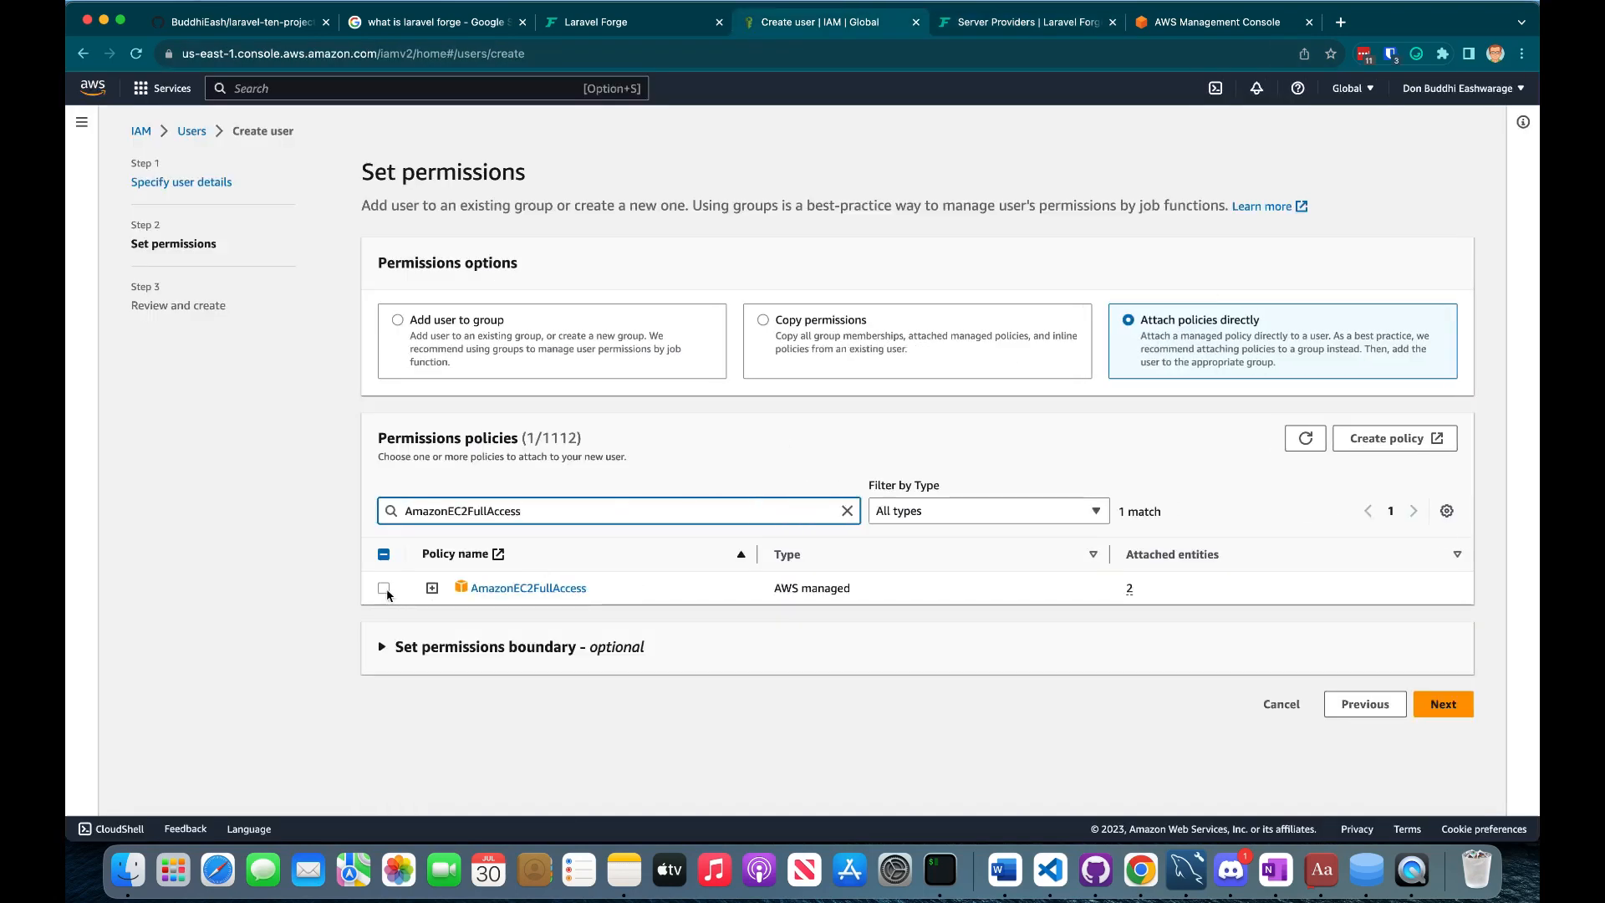
left_click(383, 589)
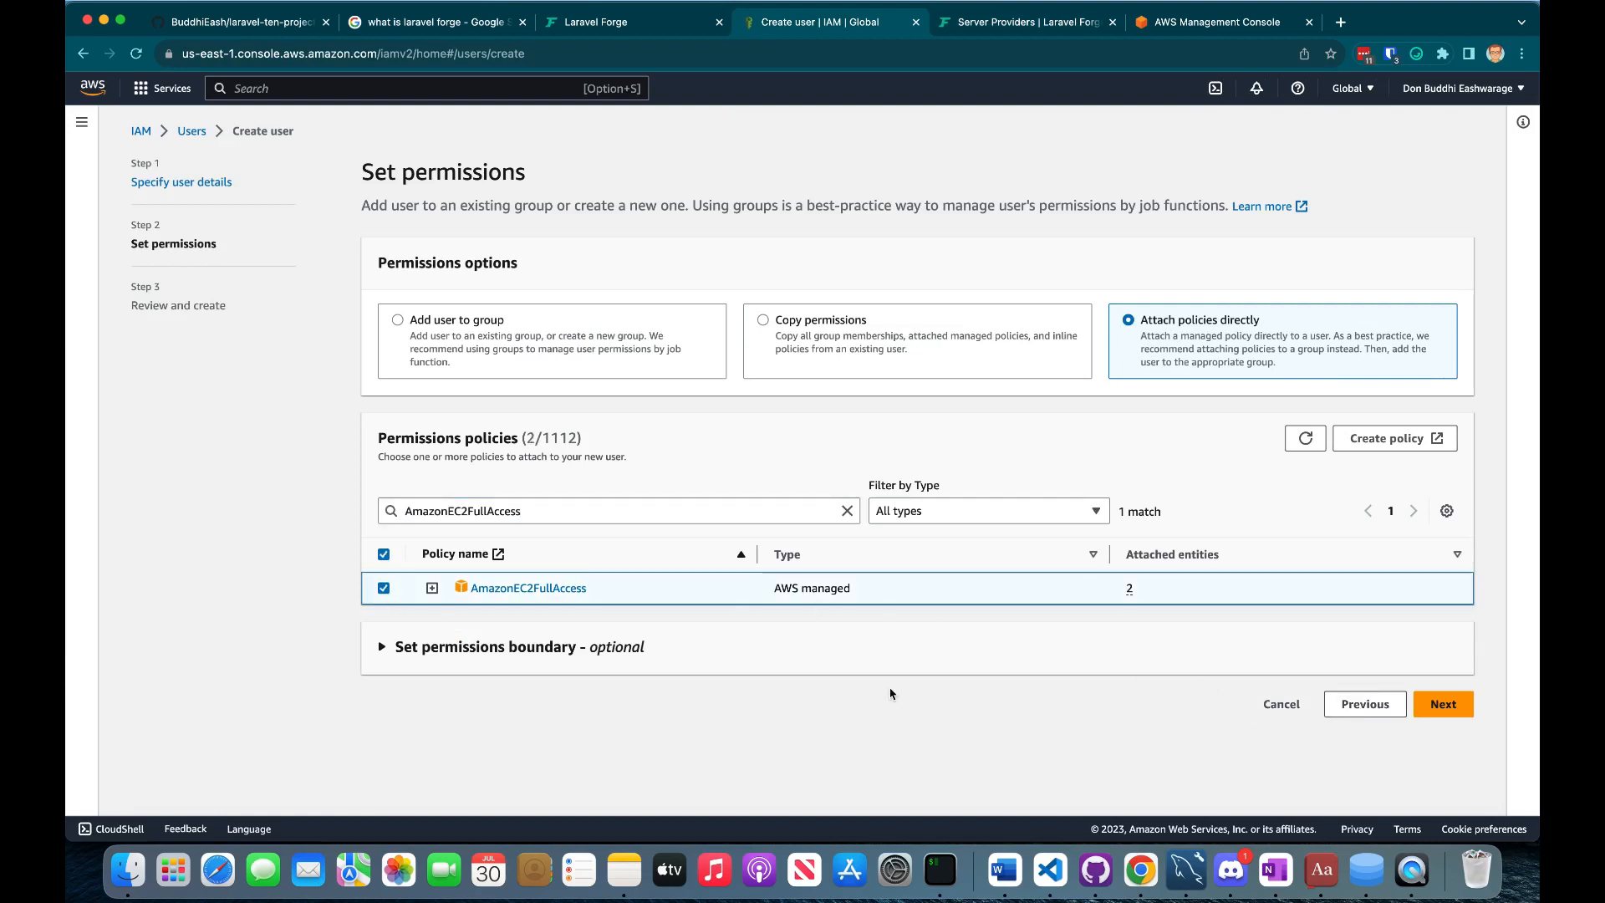
left_click(1456, 710)
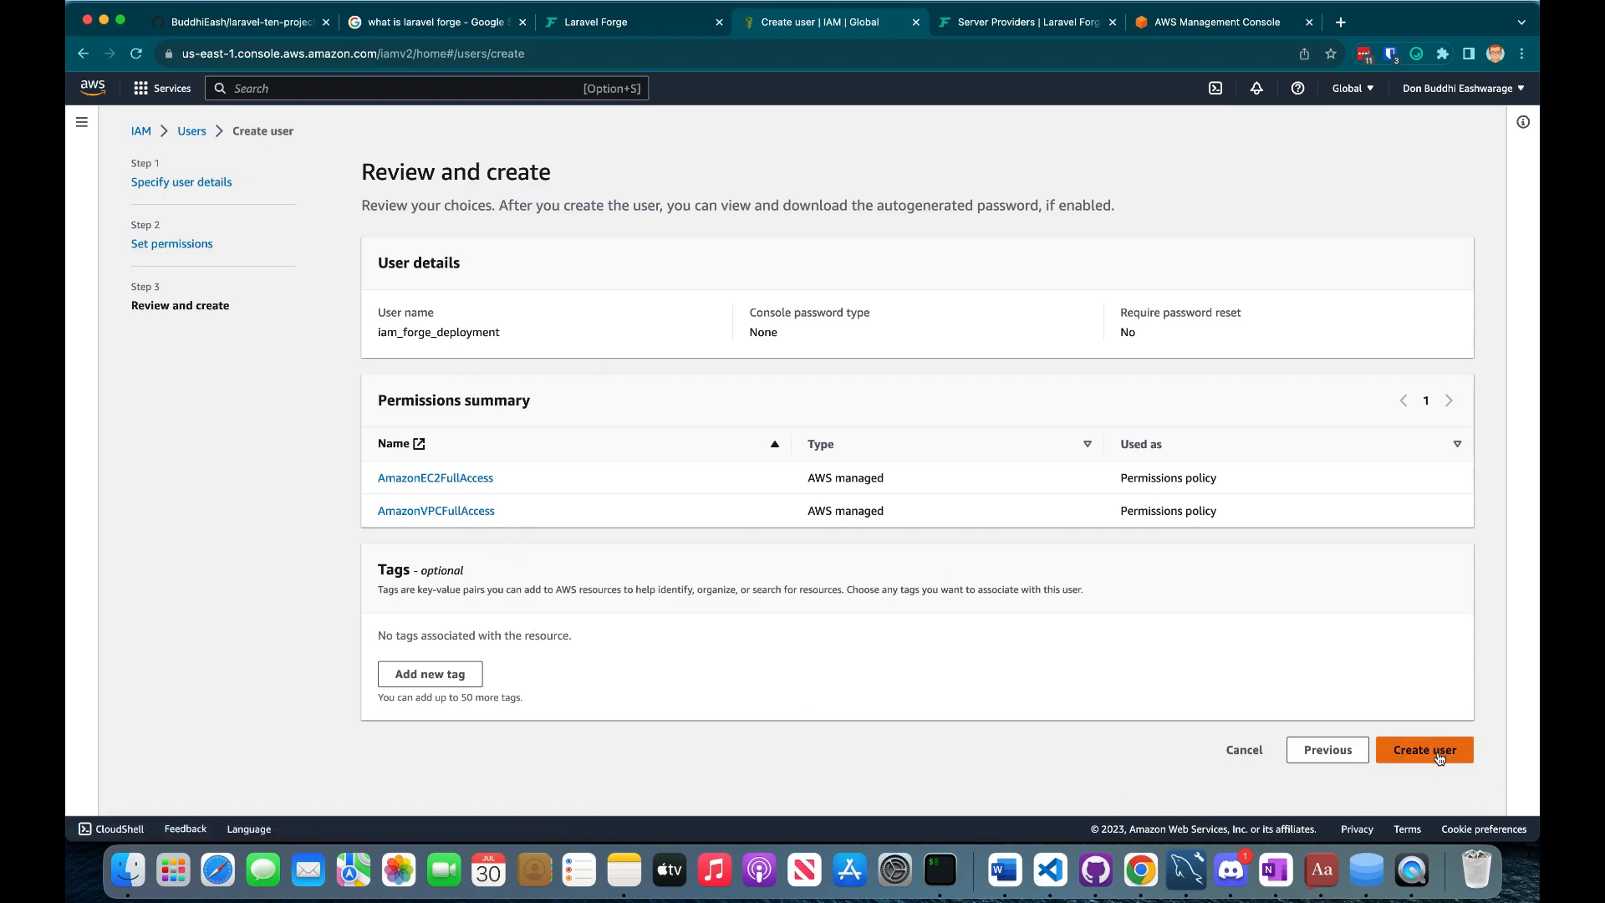
Step: Create the iam_forge_deployment user and open its details page
left_click(1409, 751)
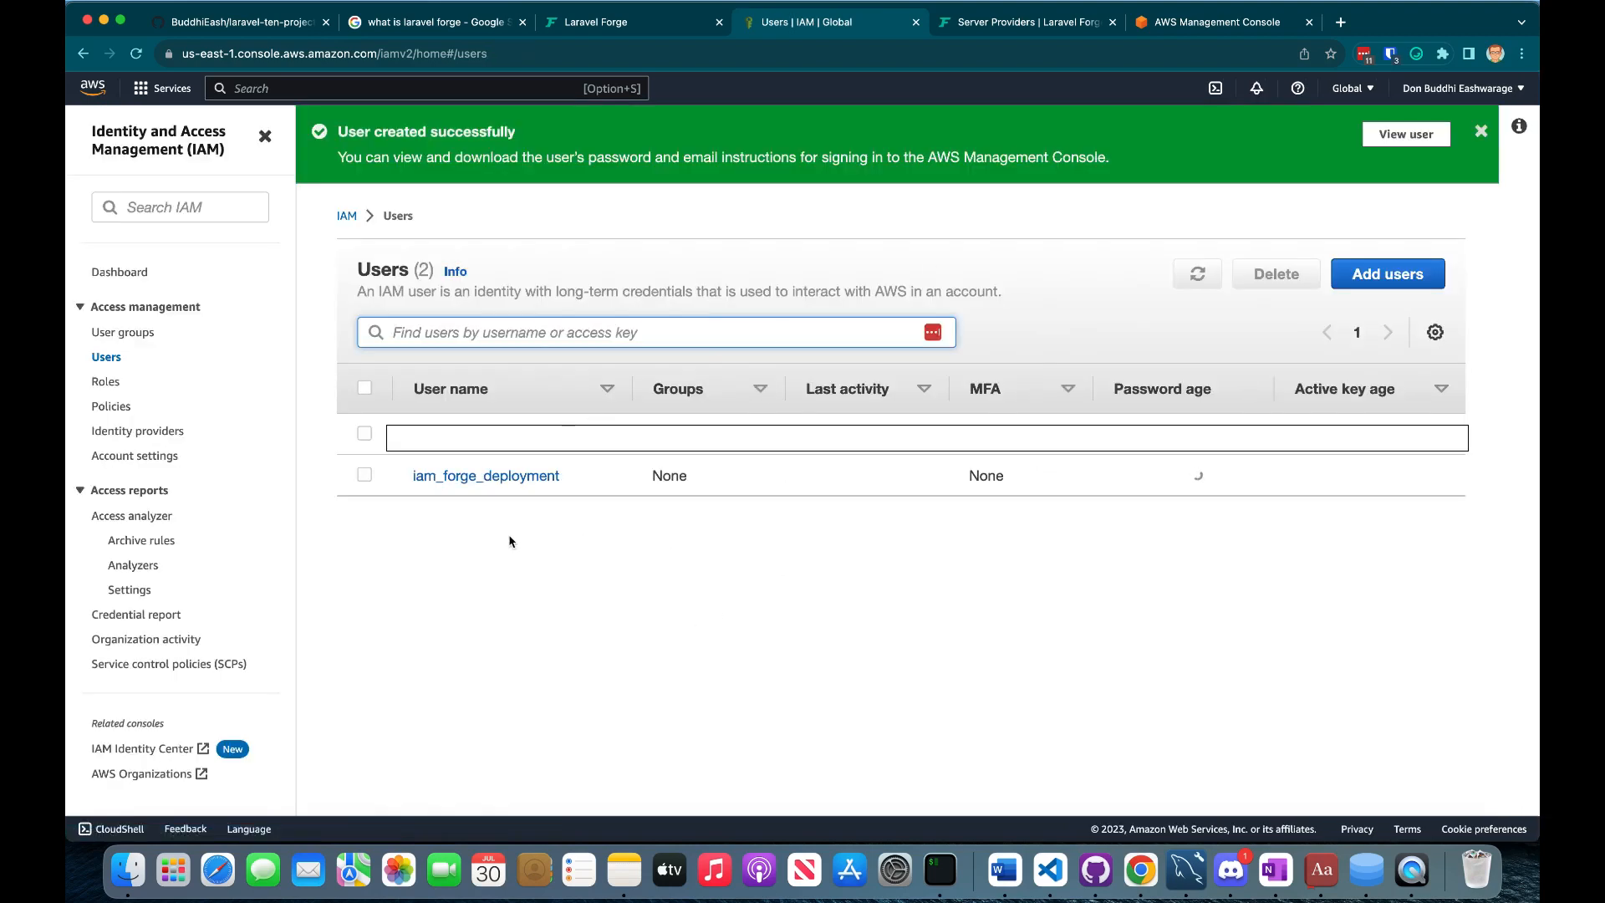
left_click(469, 483)
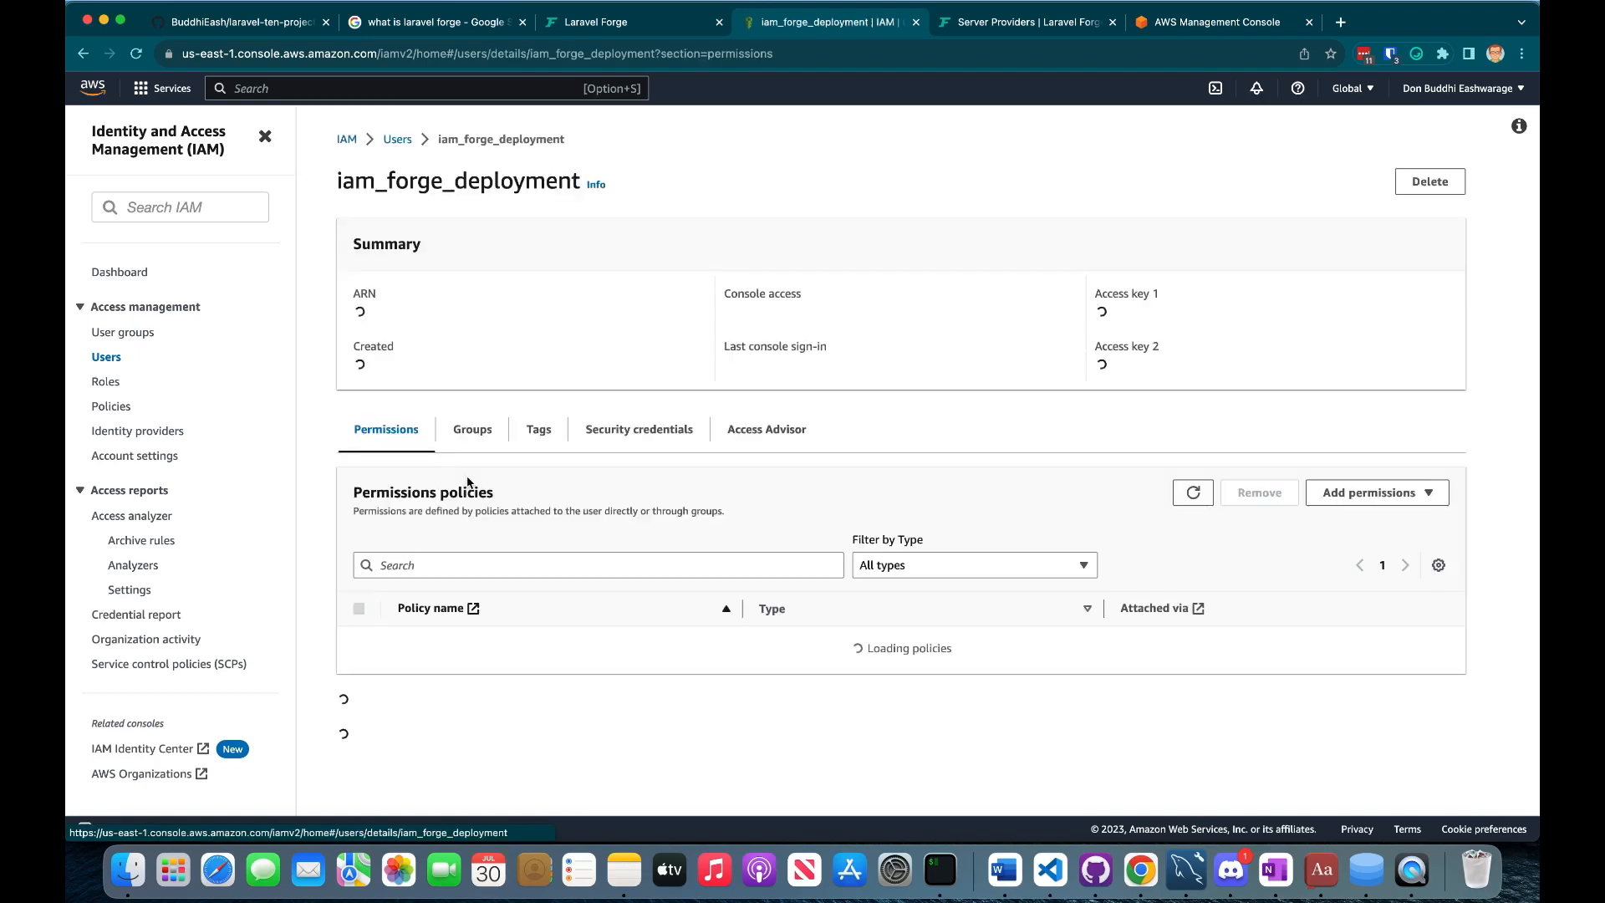
left_click(634, 23)
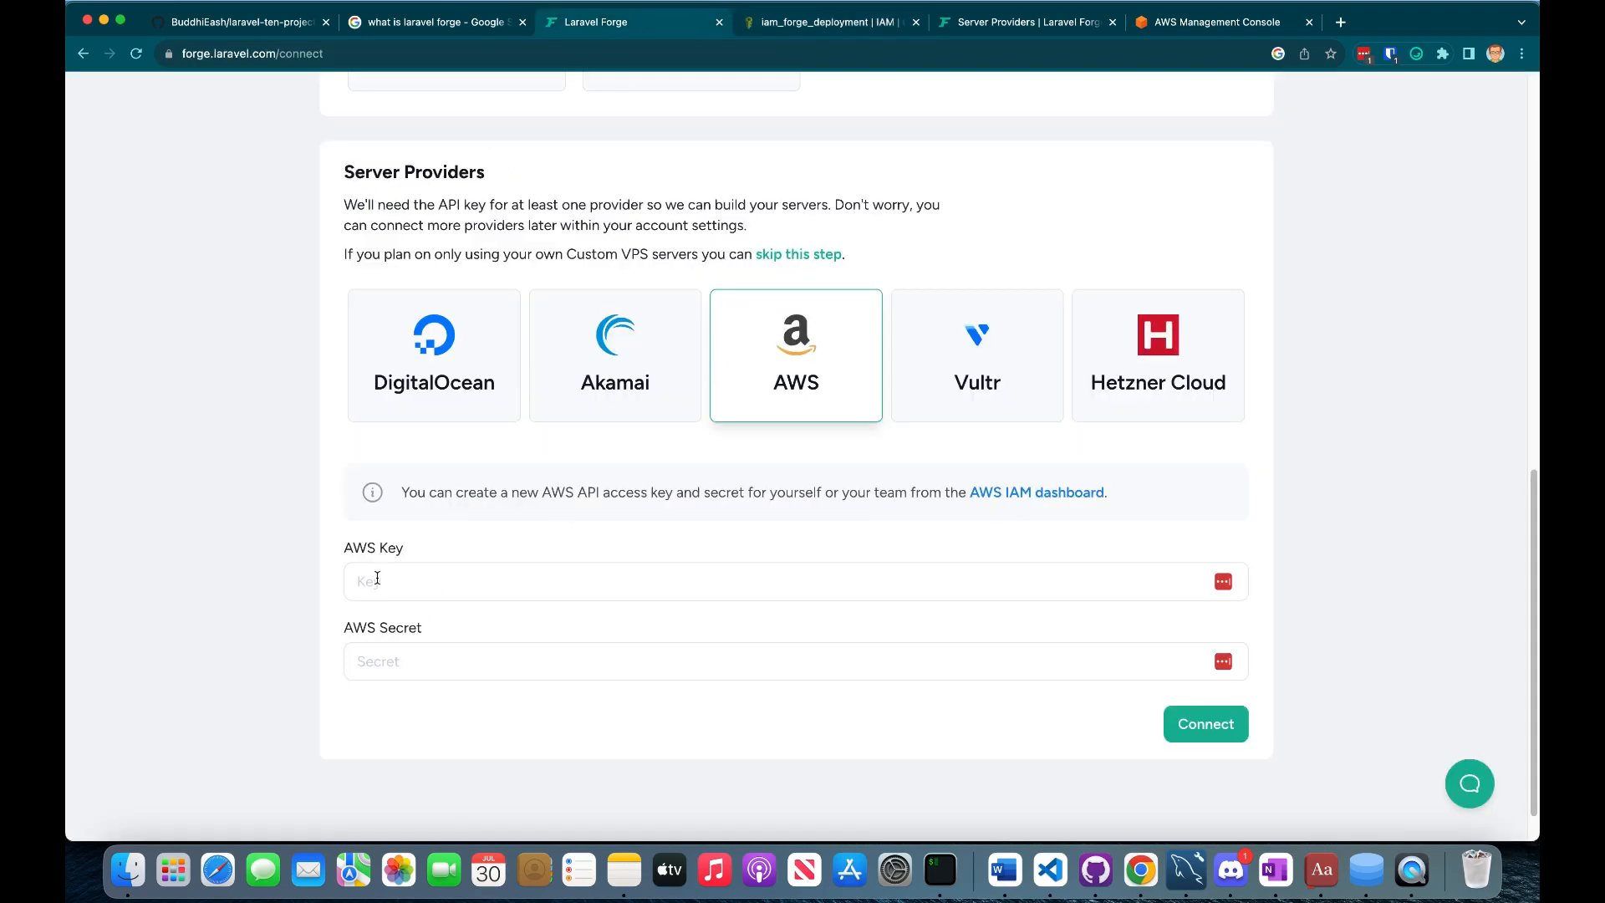
left_click(823, 27)
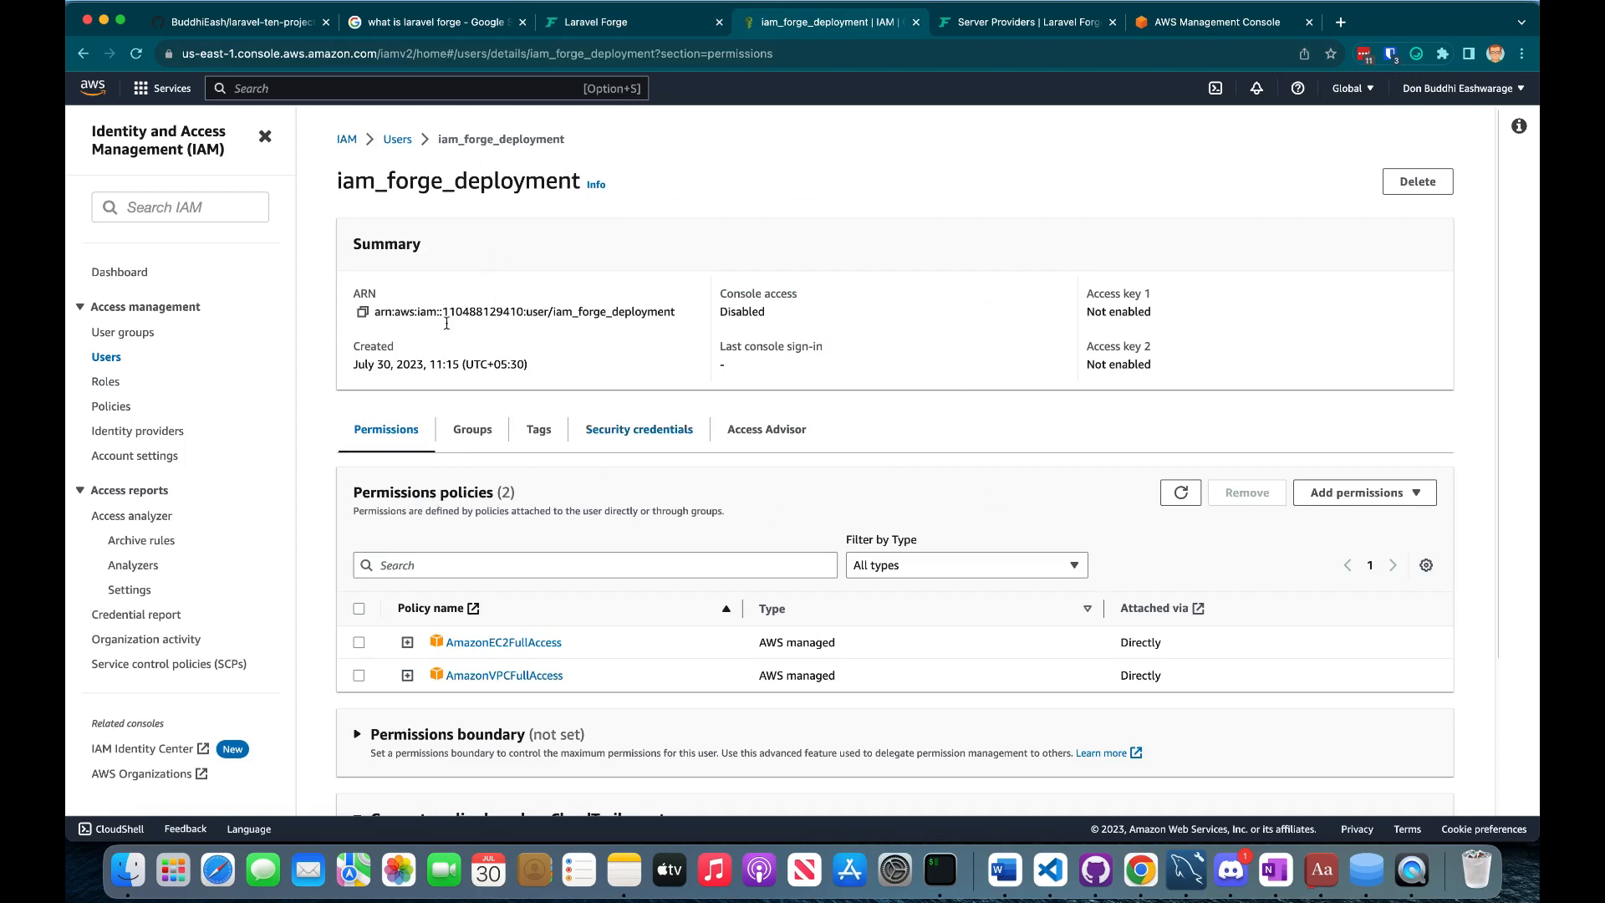
Step: Start a new access key from the user's Security credentials tab
left_click(625, 433)
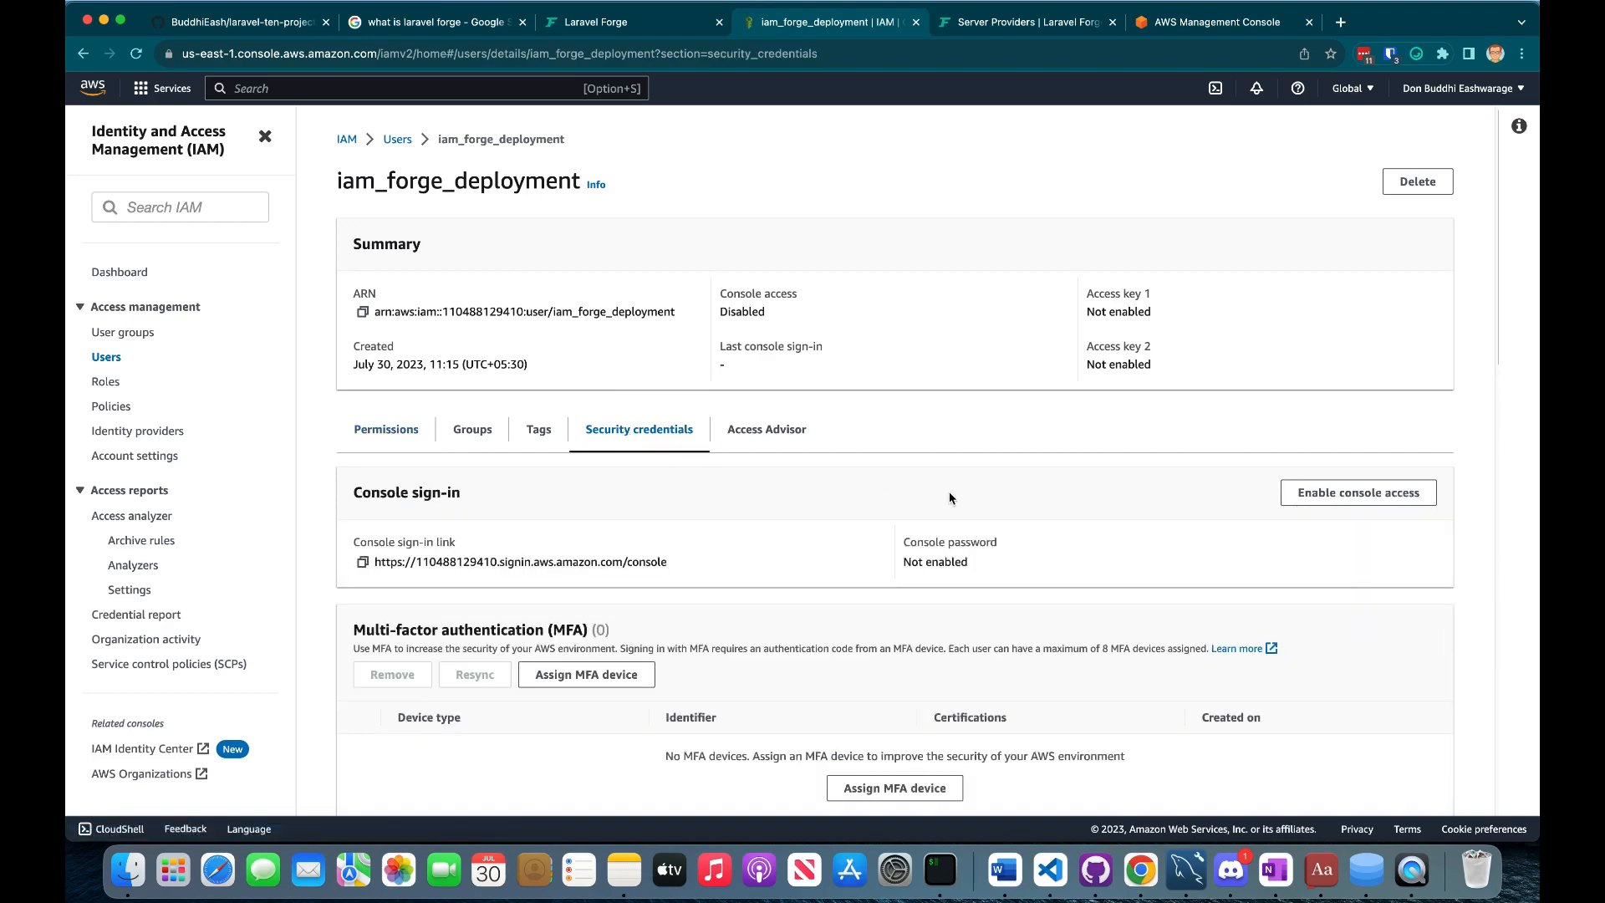
scroll(949, 499, "down", 10)
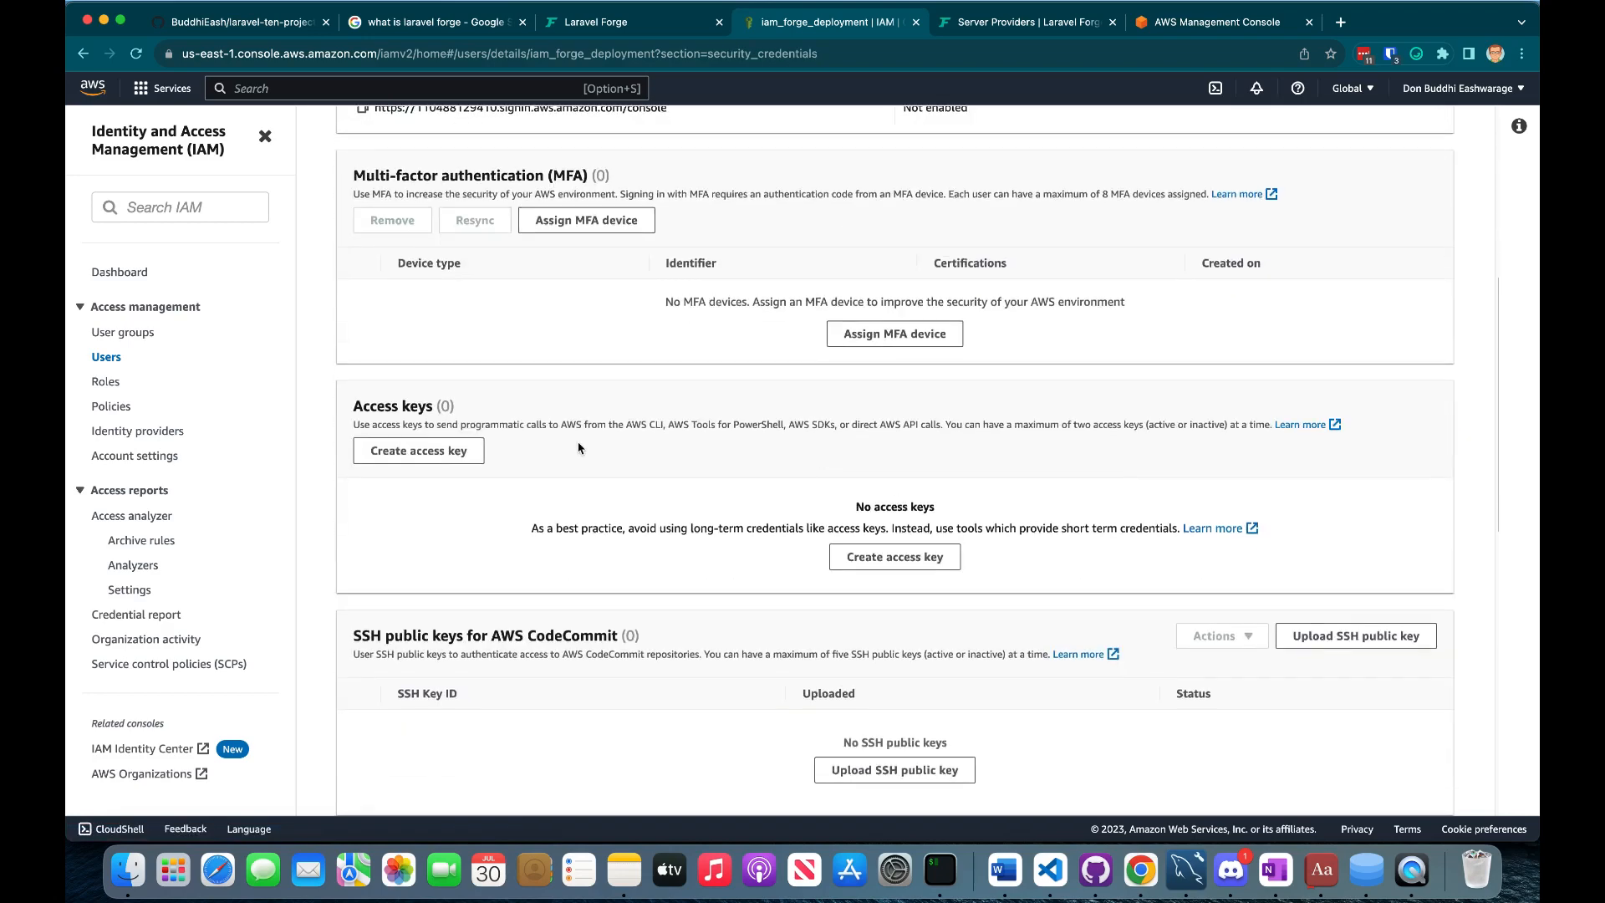
left_click(427, 457)
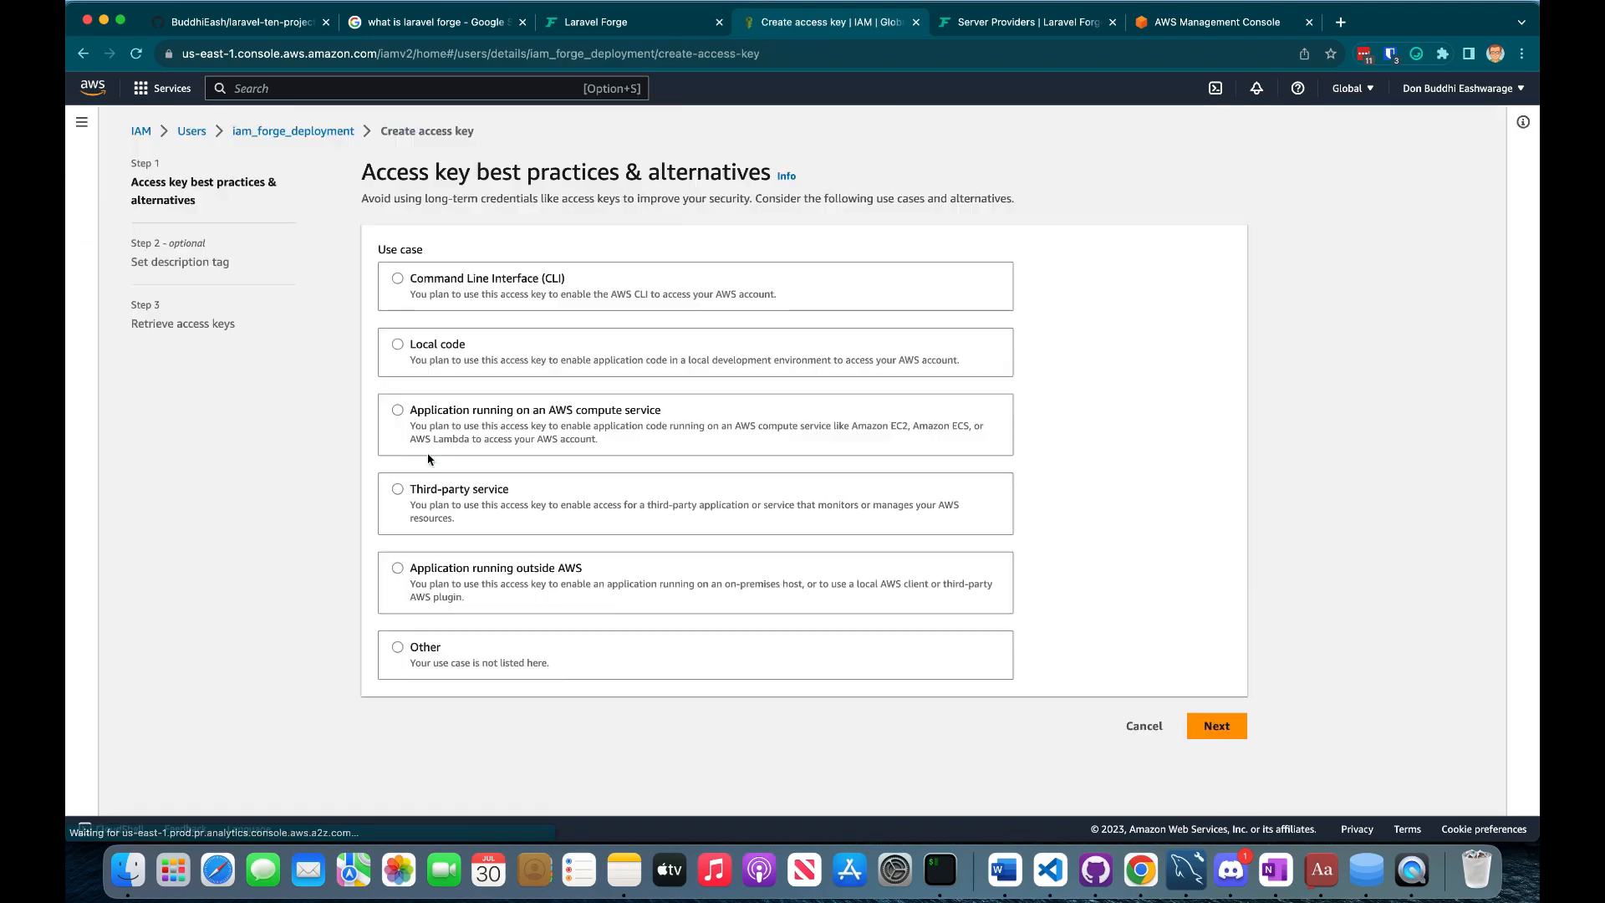
Step: Create a Third-party service access key with description tag iam-forge-deployment-key
left_click(398, 490)
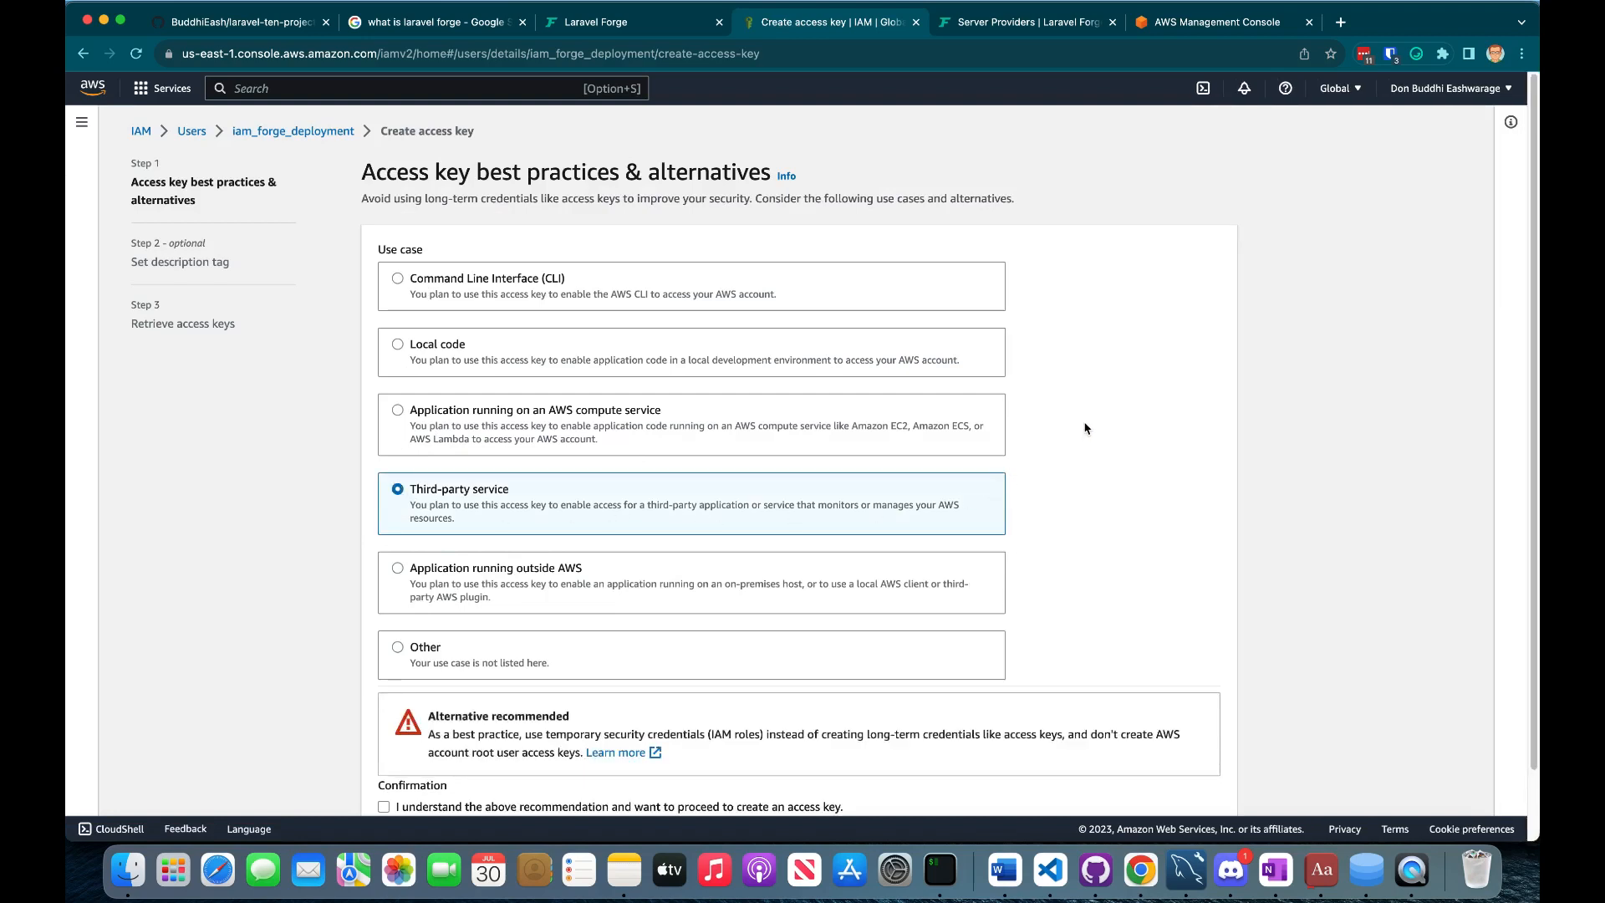
scroll(1086, 428, "down", 3)
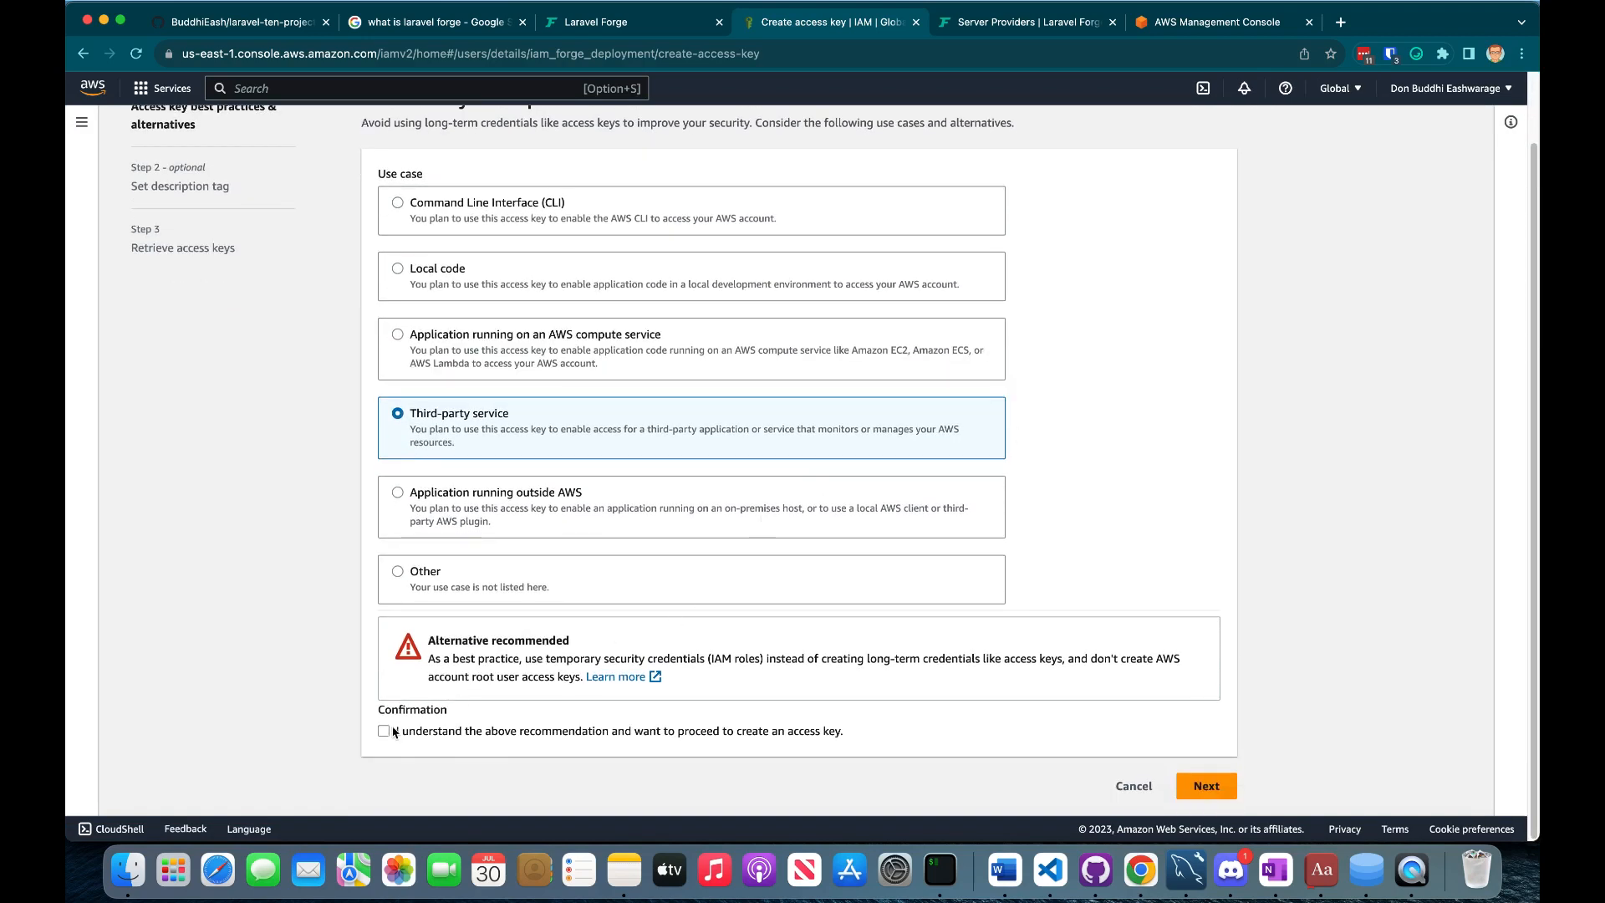
left_click(383, 731)
left_click(1191, 788)
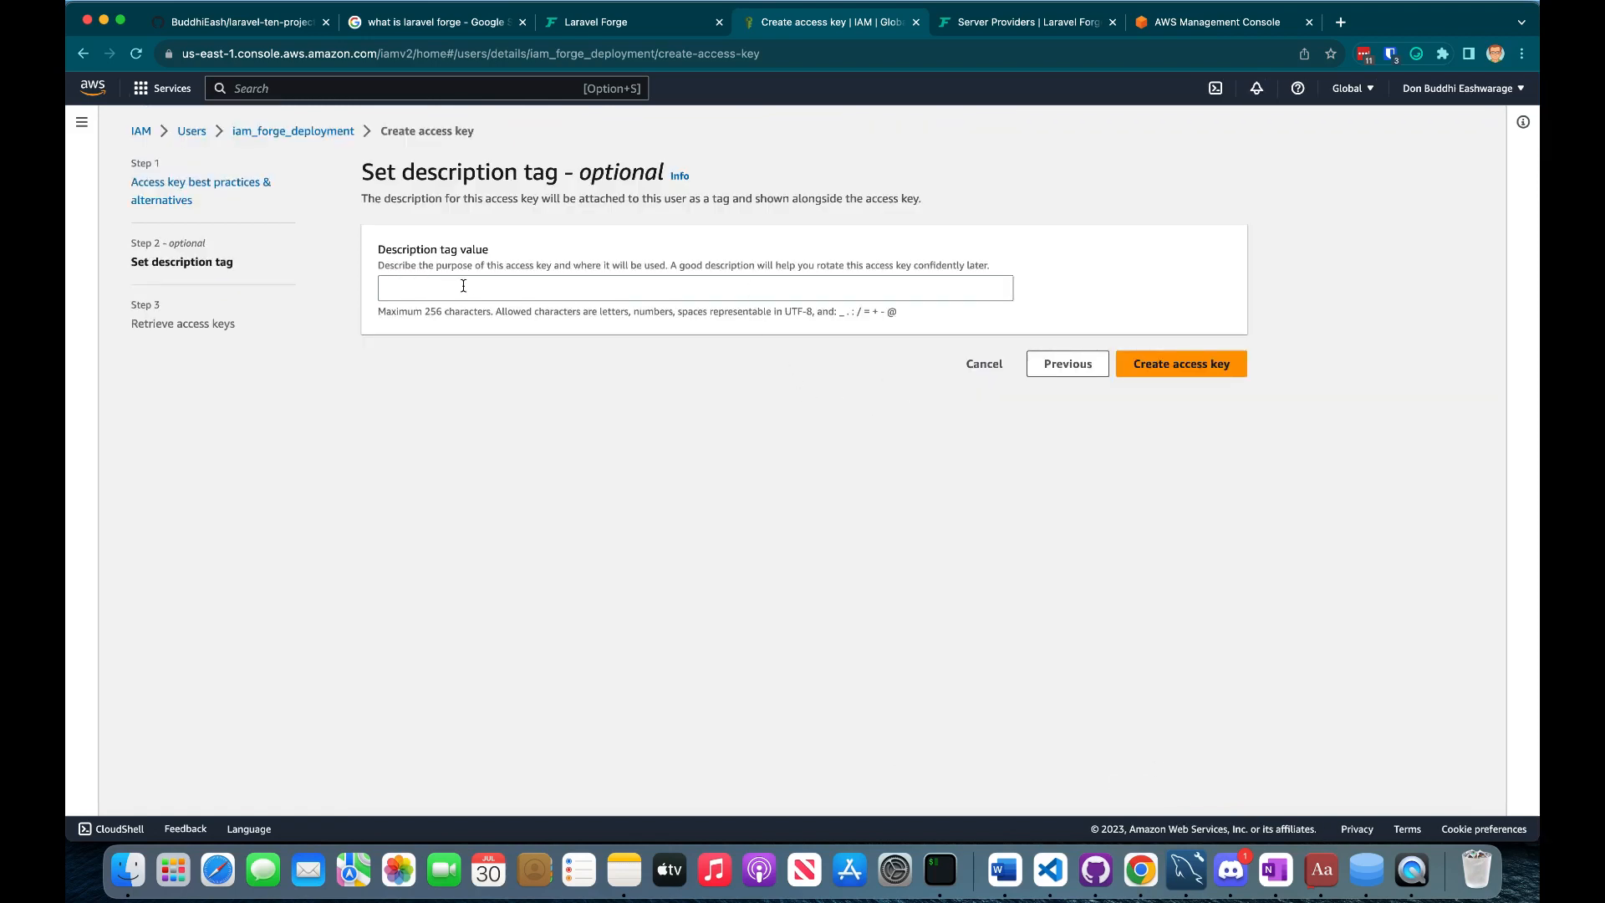
left_click(618, 287)
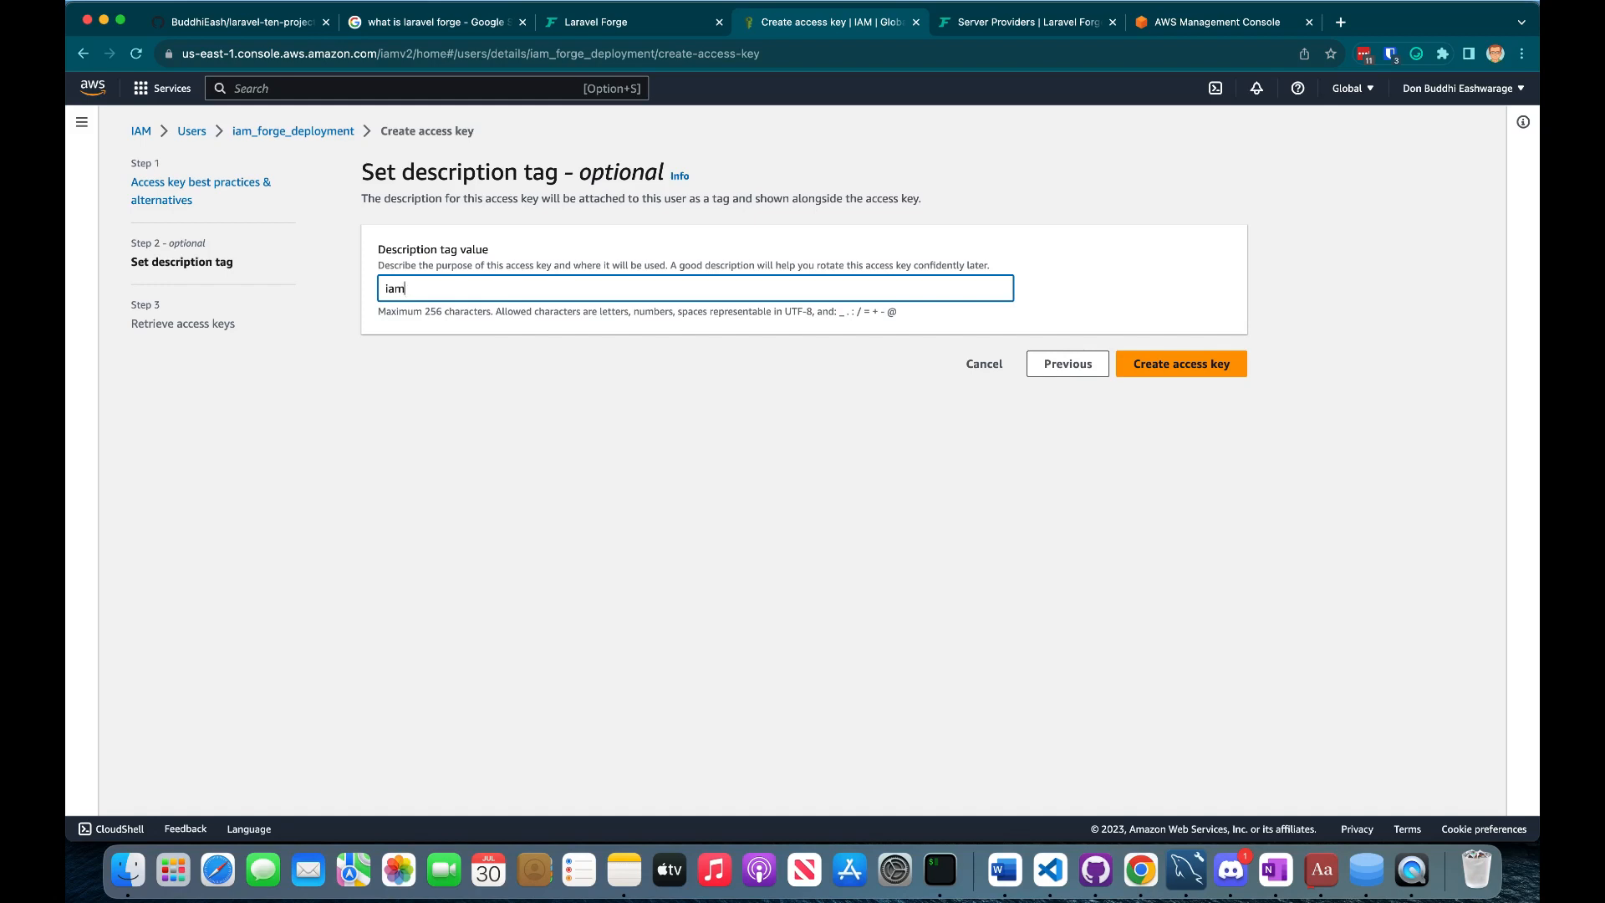
type("orhge")
type("oyment-key")
left_click(1158, 367)
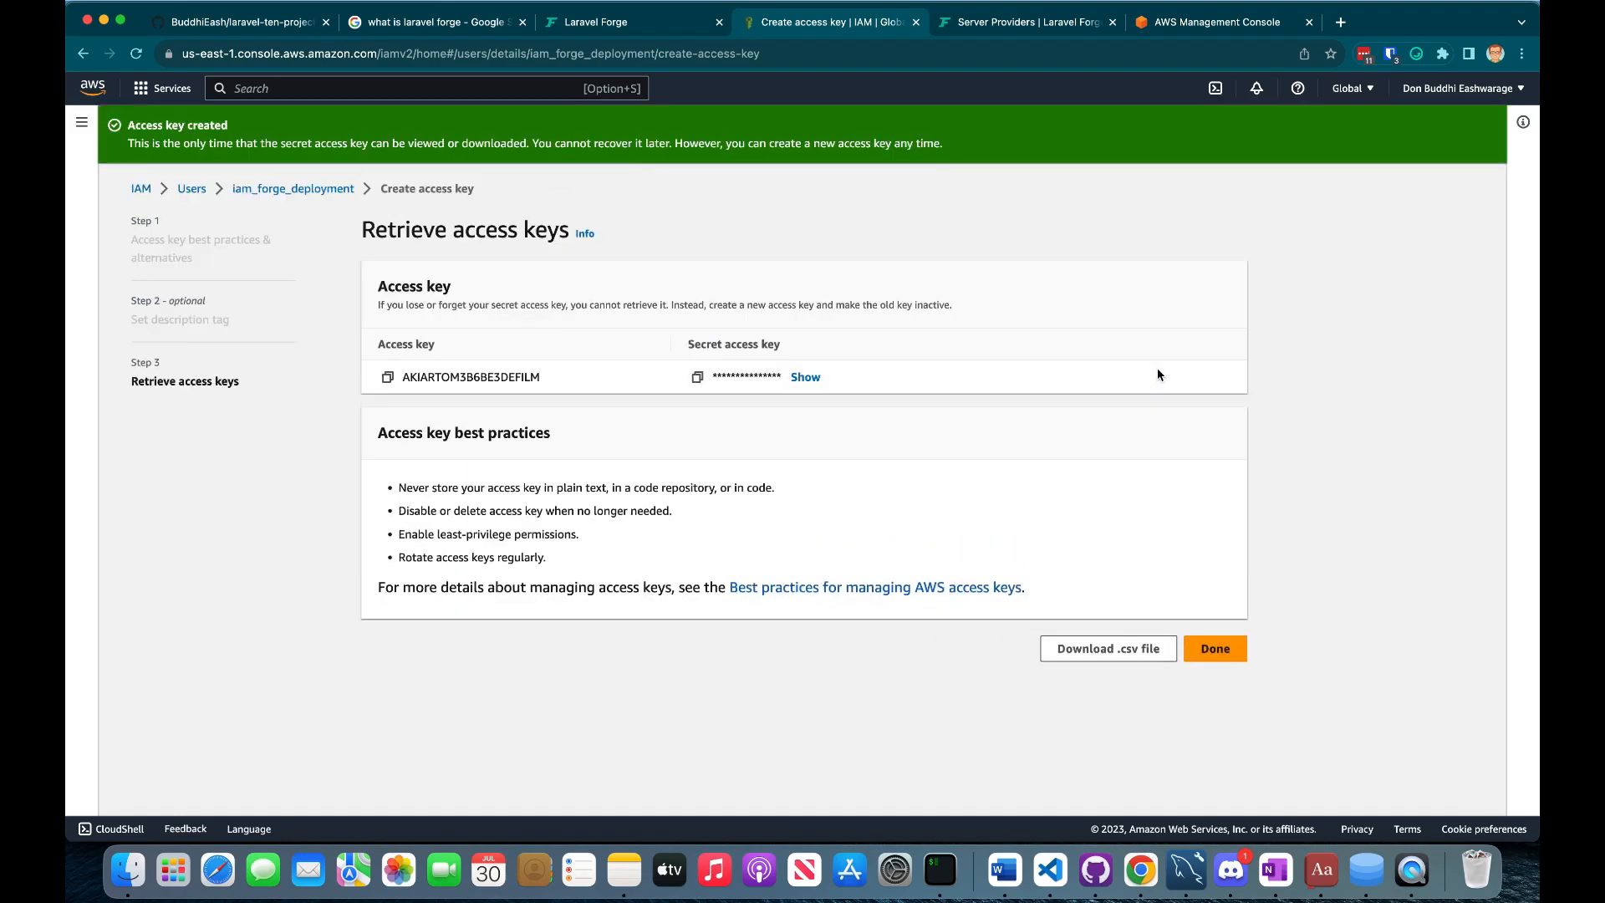
Step: Copy the new access key from IAM into Forge's AWS Key field
left_click(389, 382)
left_click(614, 24)
left_click(568, 587)
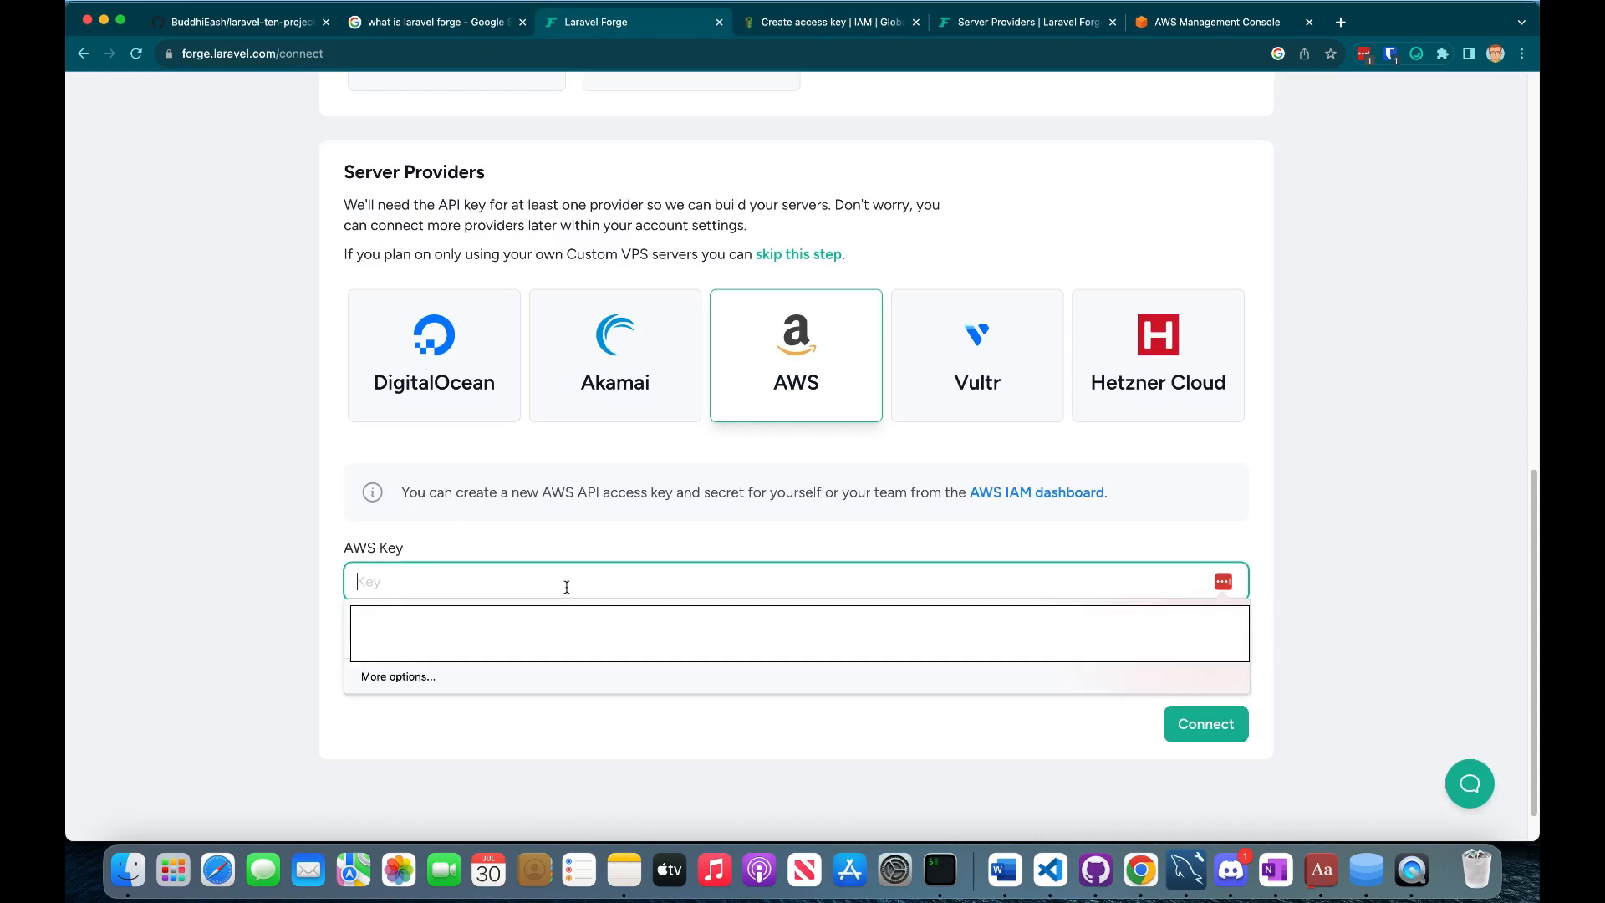
key("super+v")
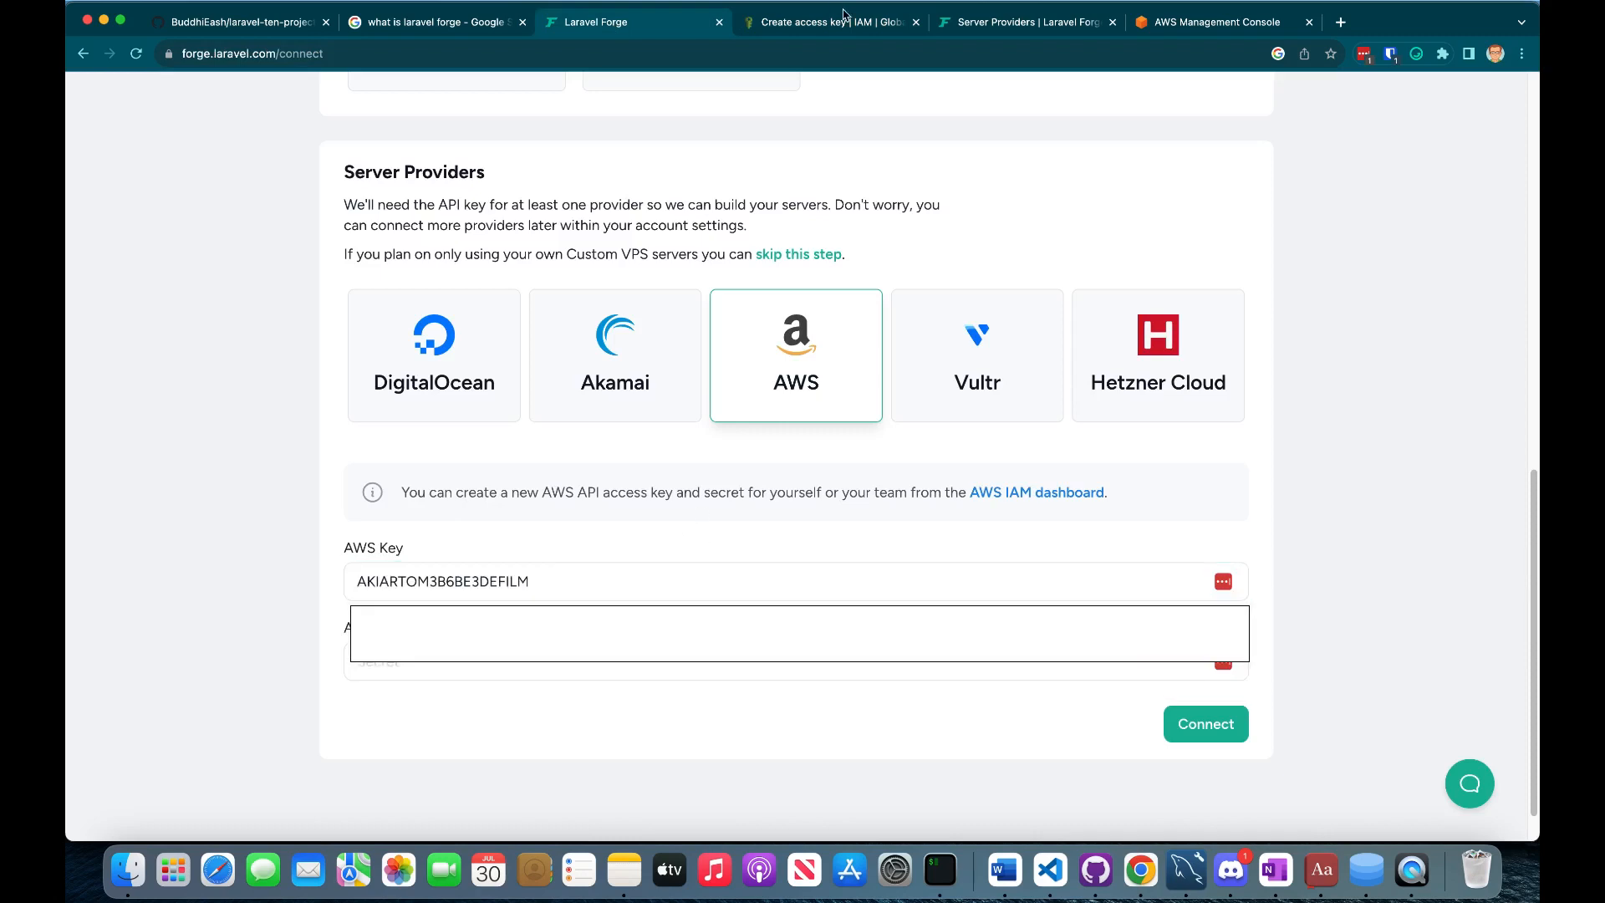
Step: Paste the secret access key into AWS Secret and connect AWS to Forge
left_click(818, 25)
left_click(697, 377)
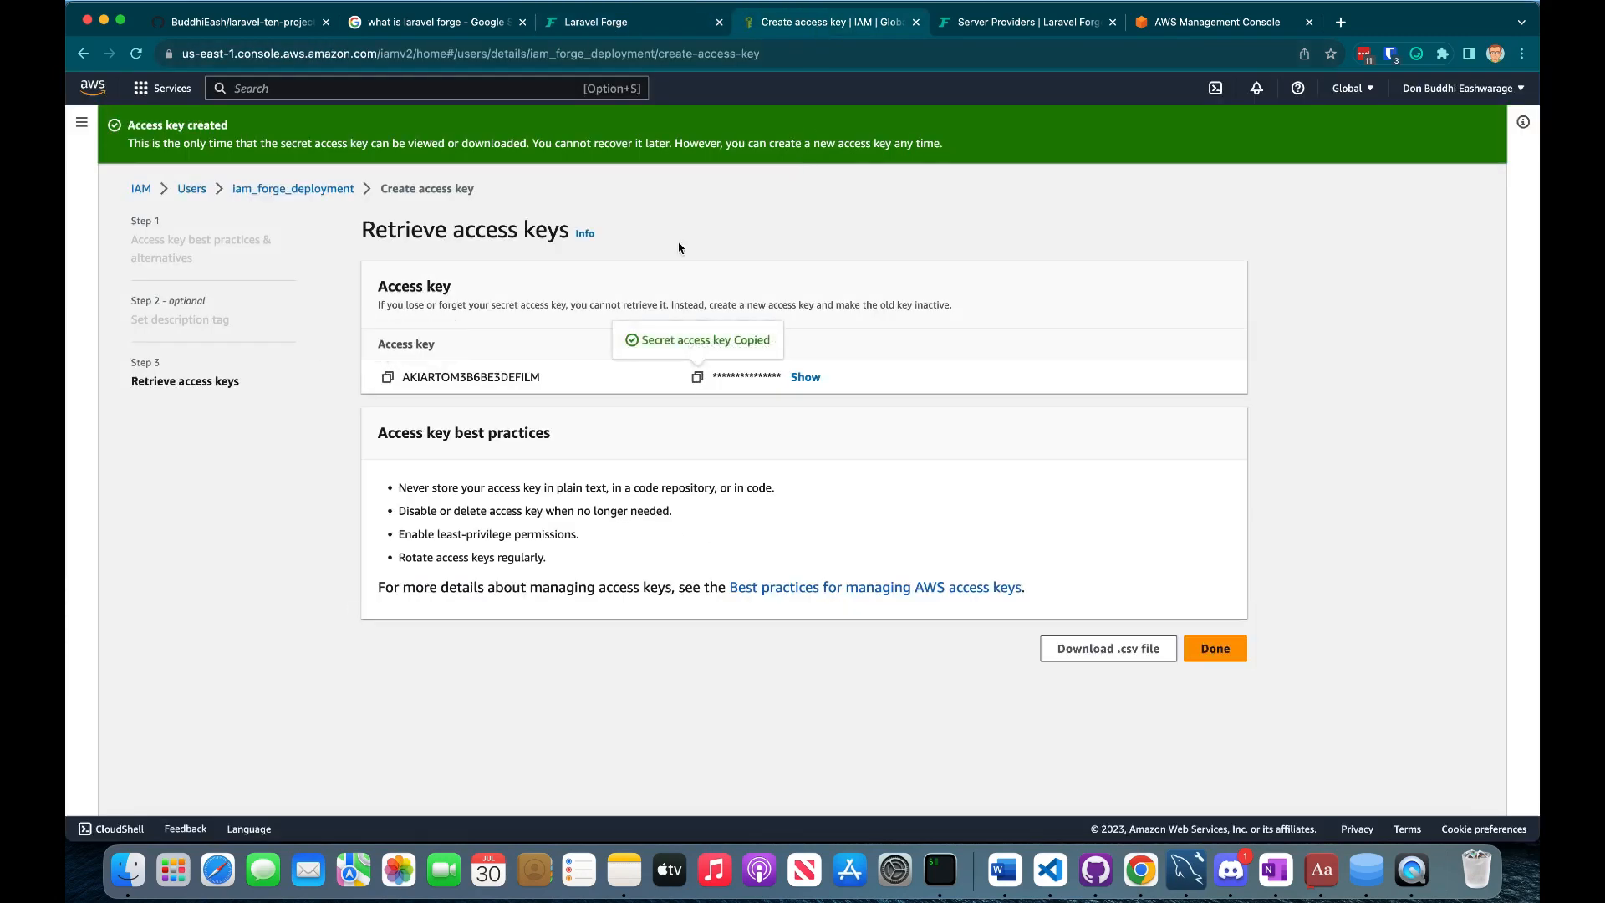
left_click(629, 24)
left_click(634, 657)
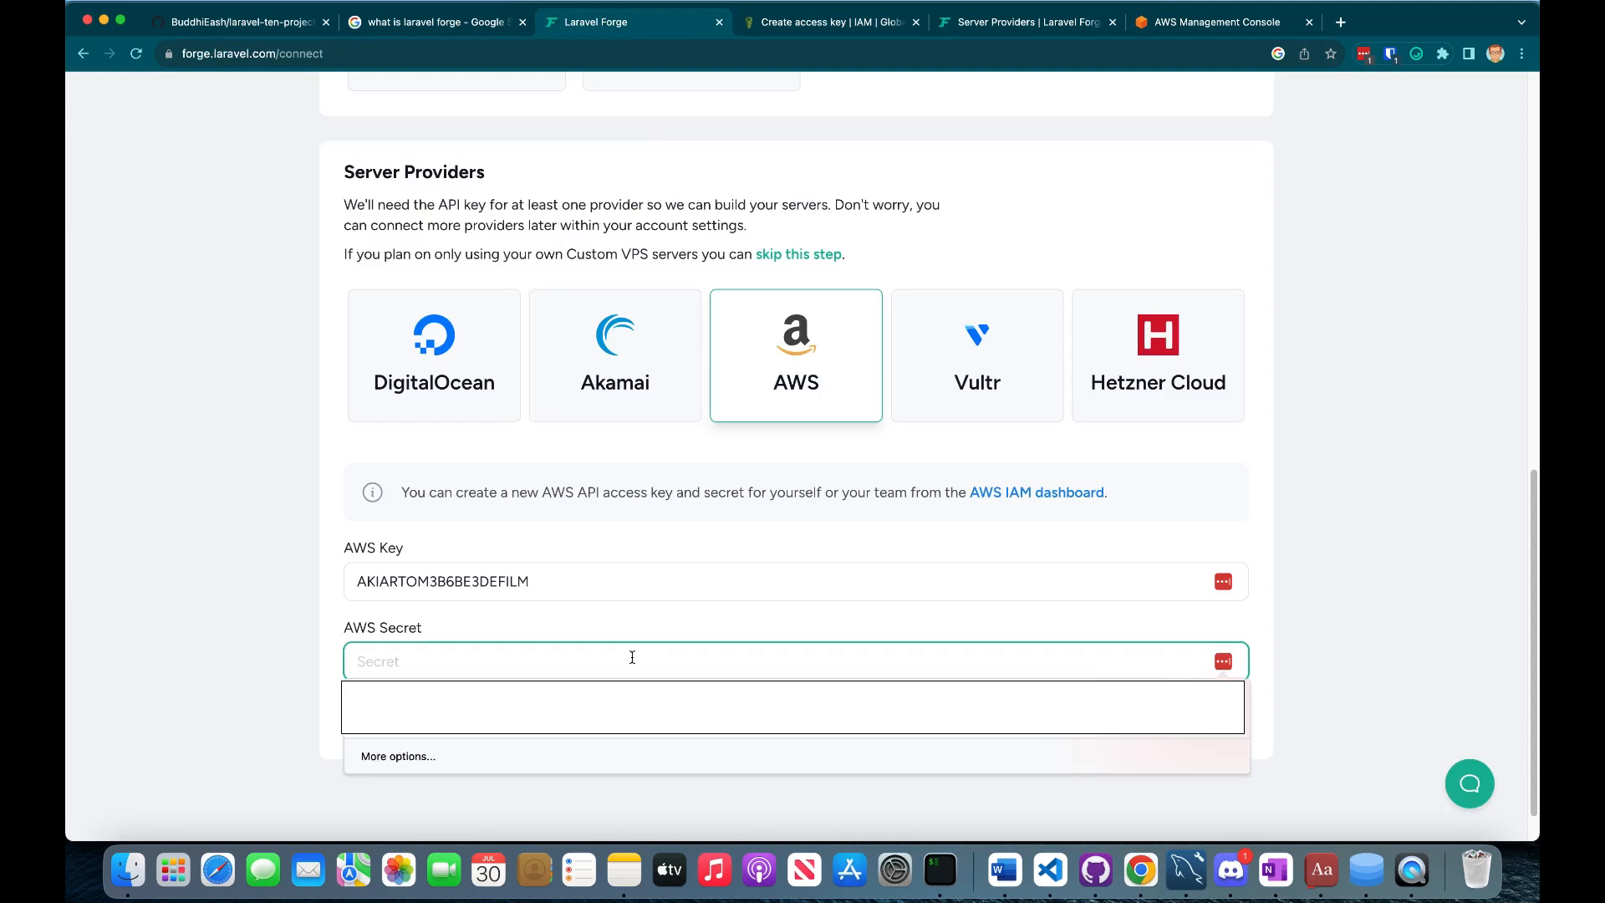
key("super+v")
left_click(1336, 629)
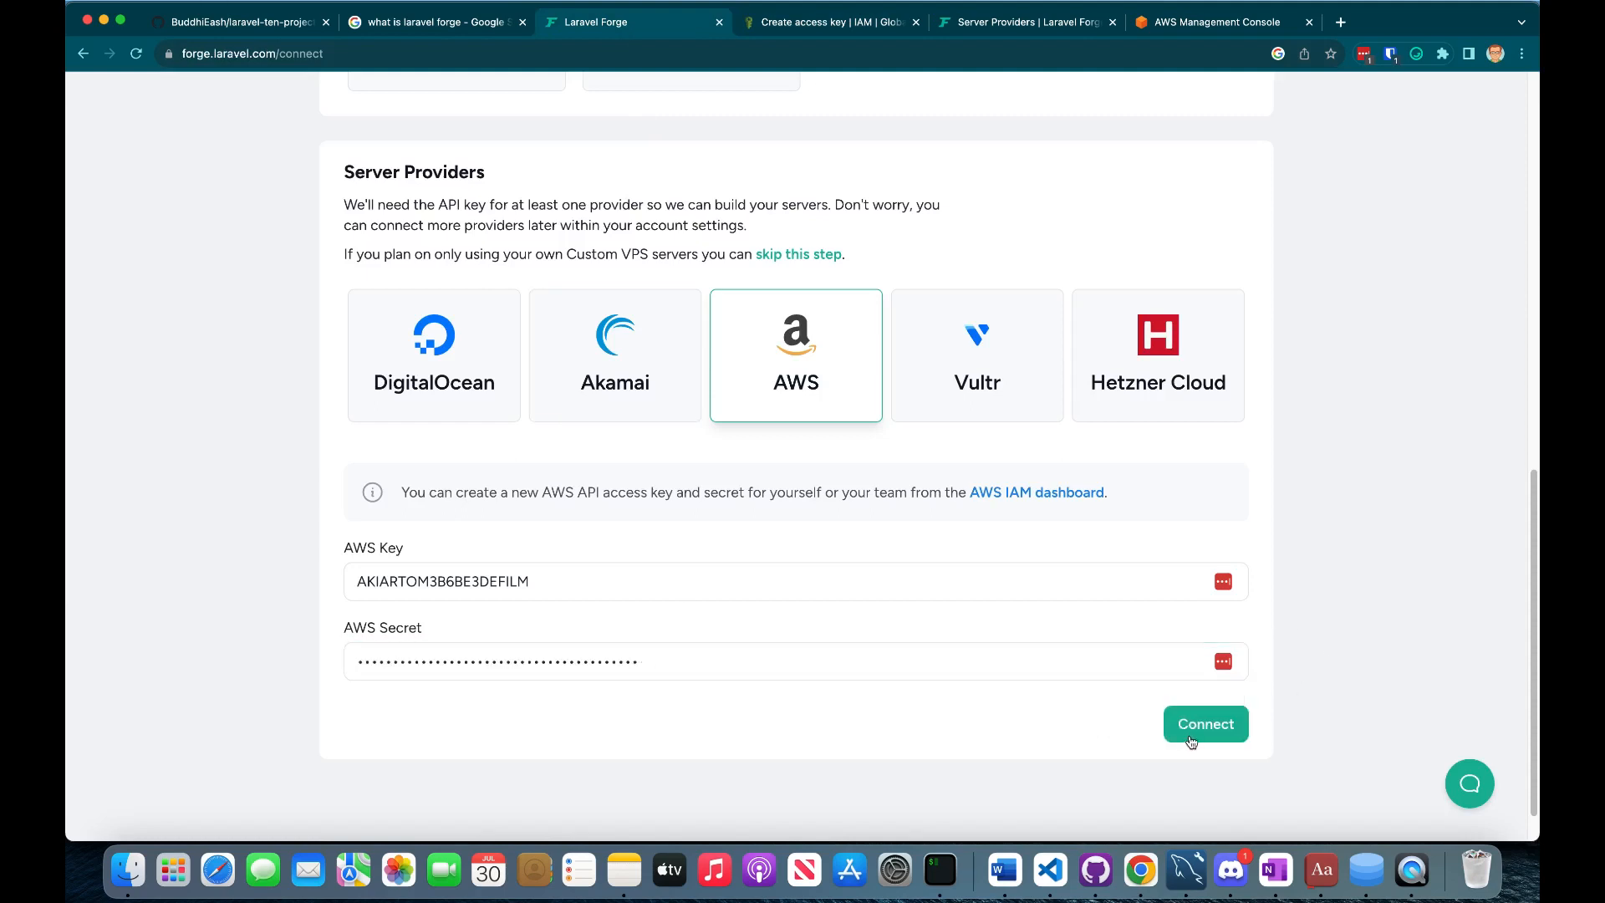
left_click(1213, 729)
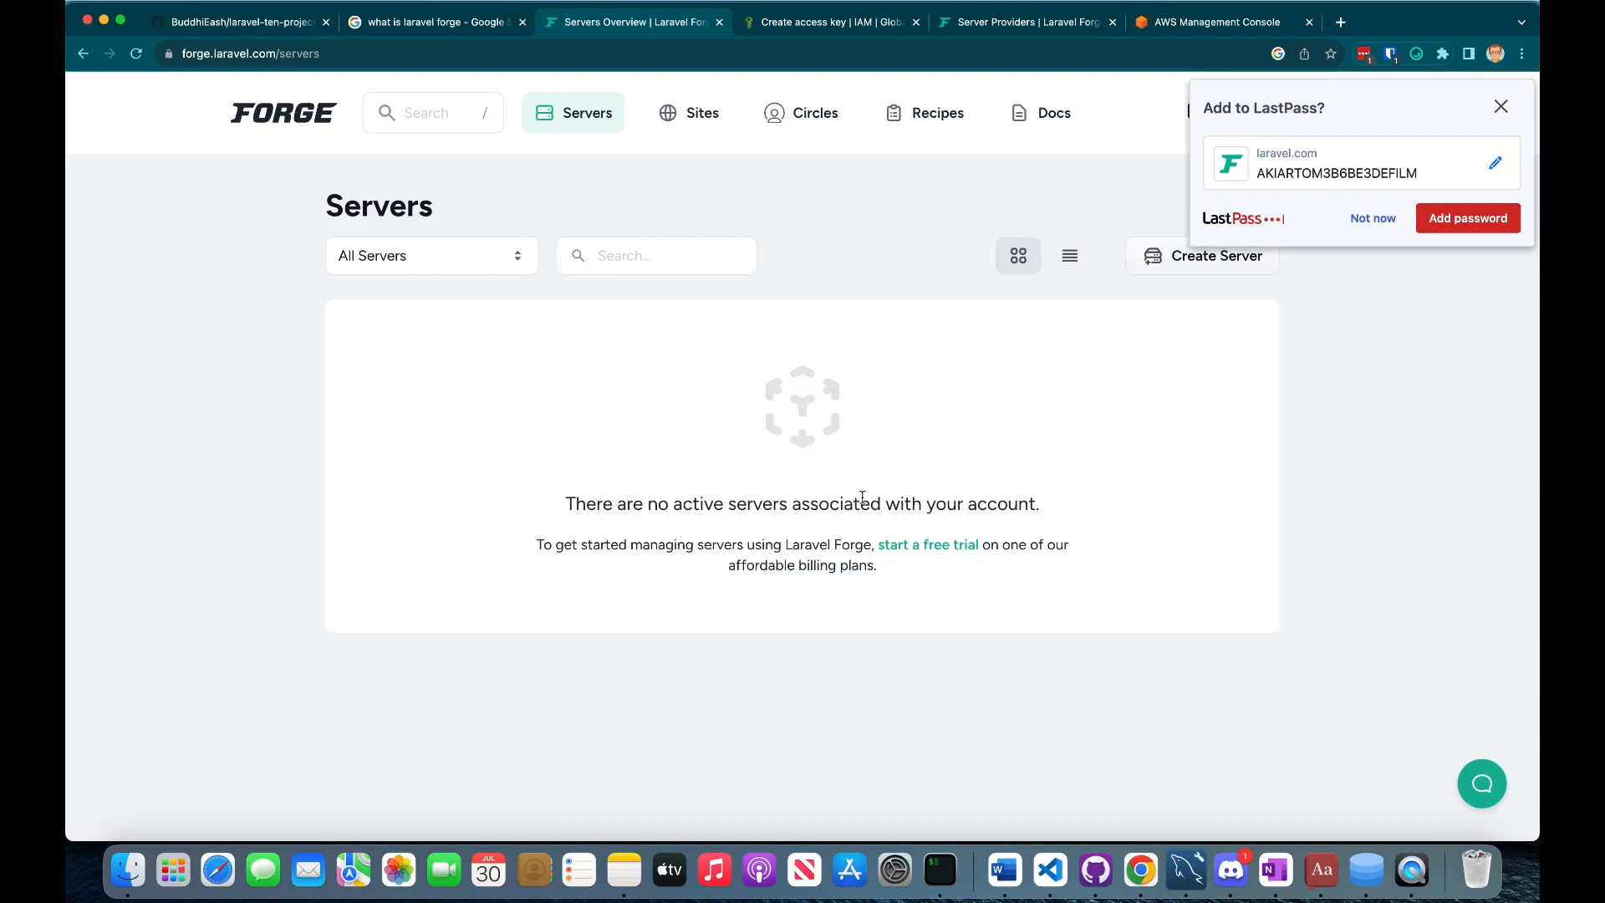
Step: Decline the password manager prompt, open Billing, and compare yearly versus monthly plan prices
left_click(1371, 219)
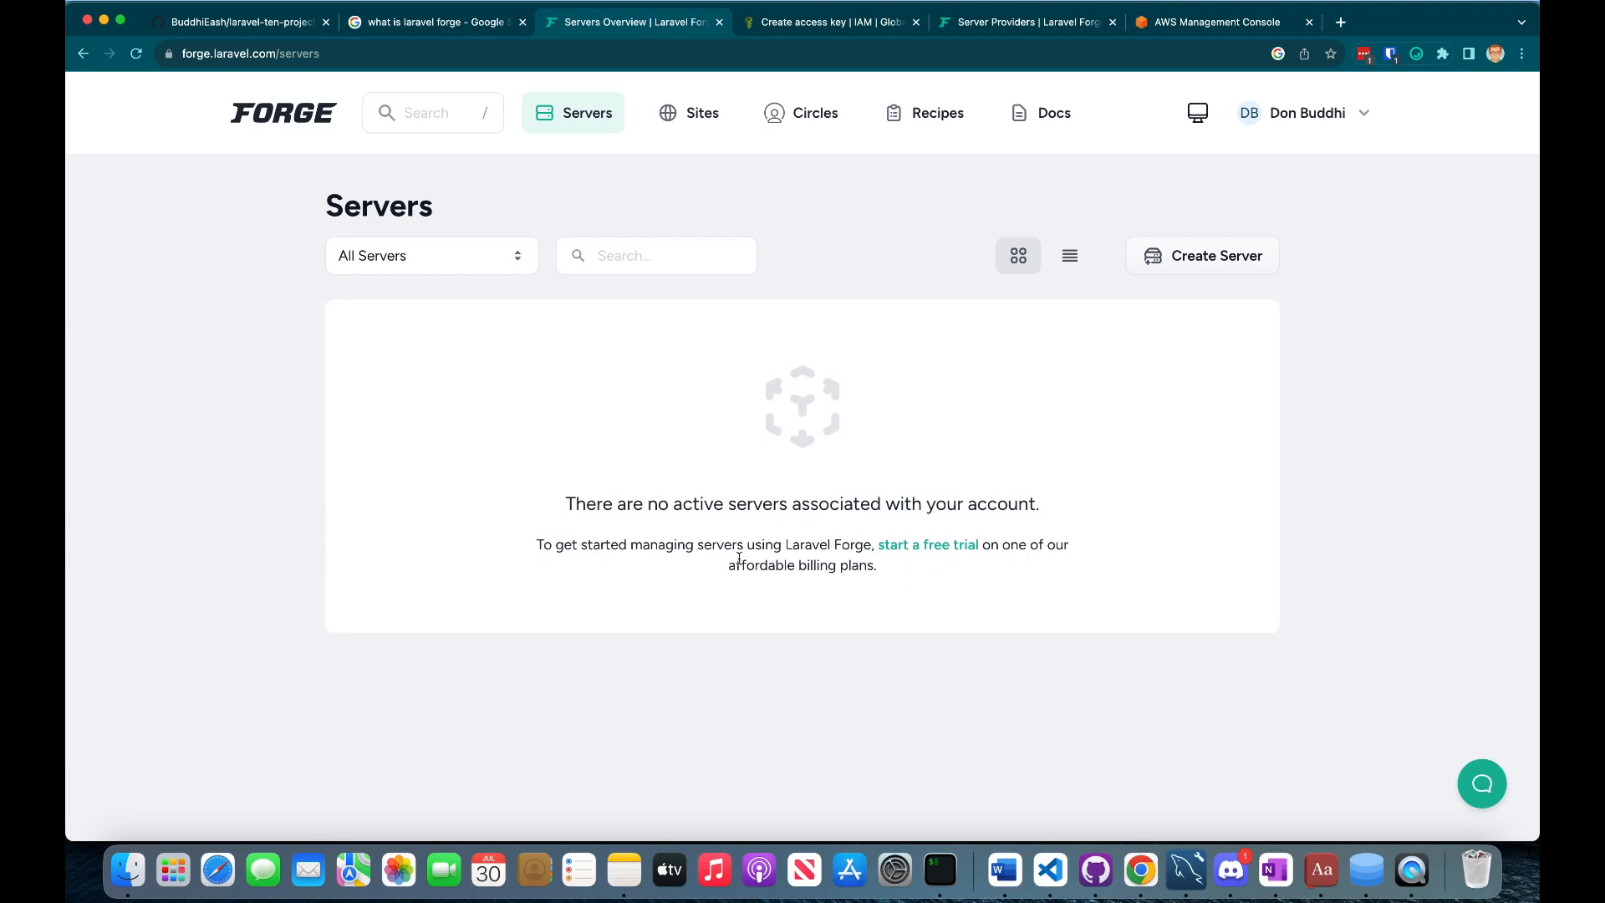
left_click(923, 552)
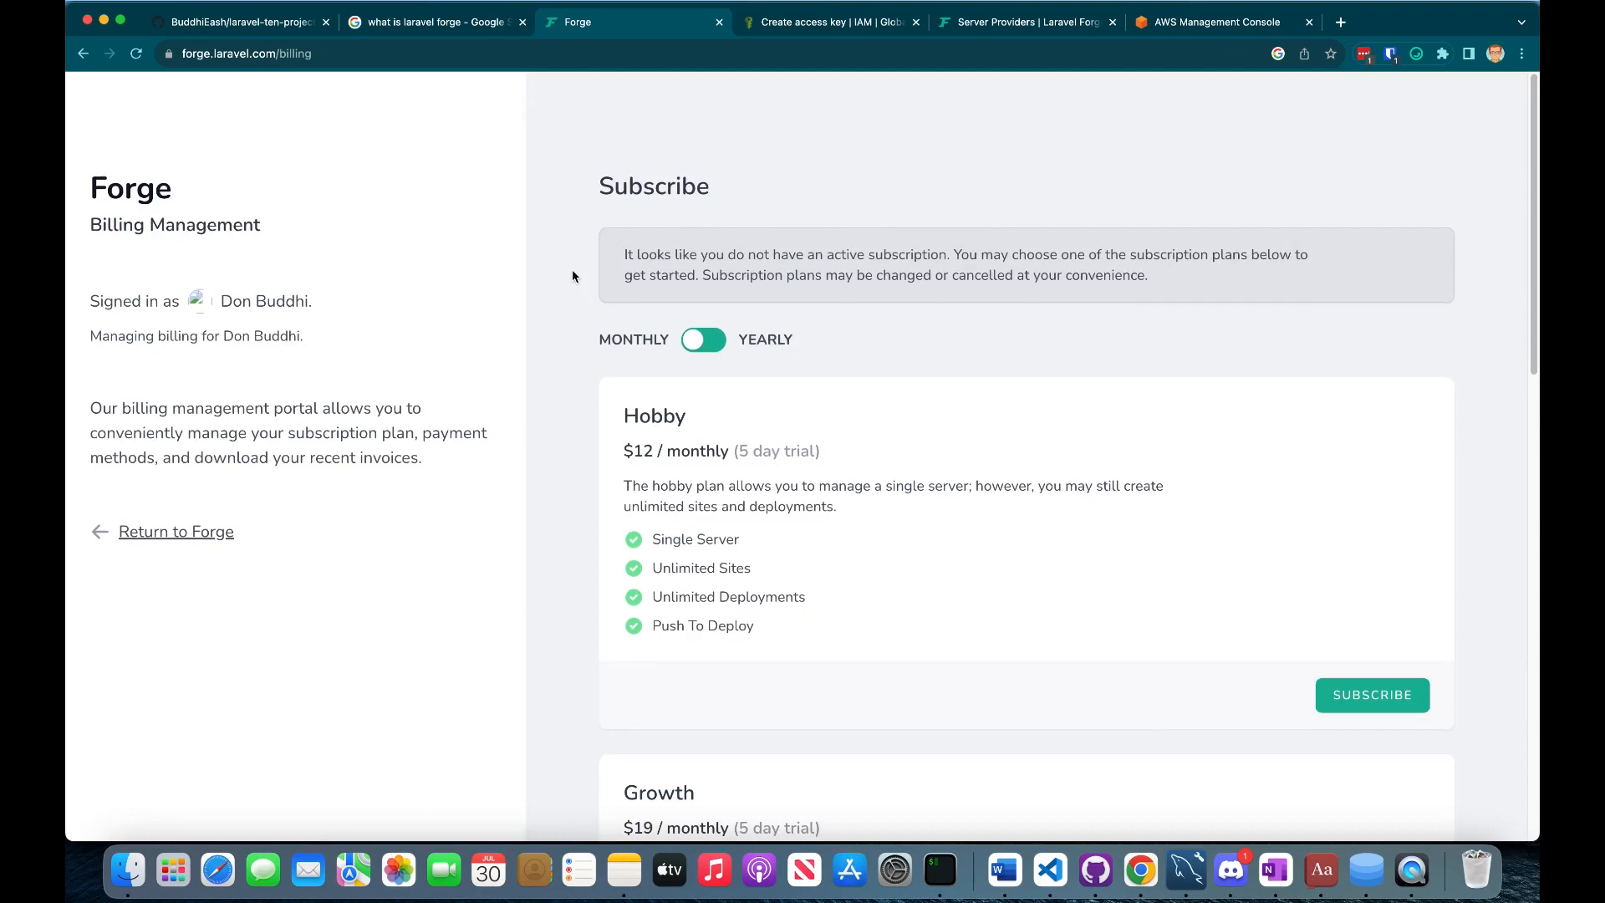
scroll(572, 276, "down", 1)
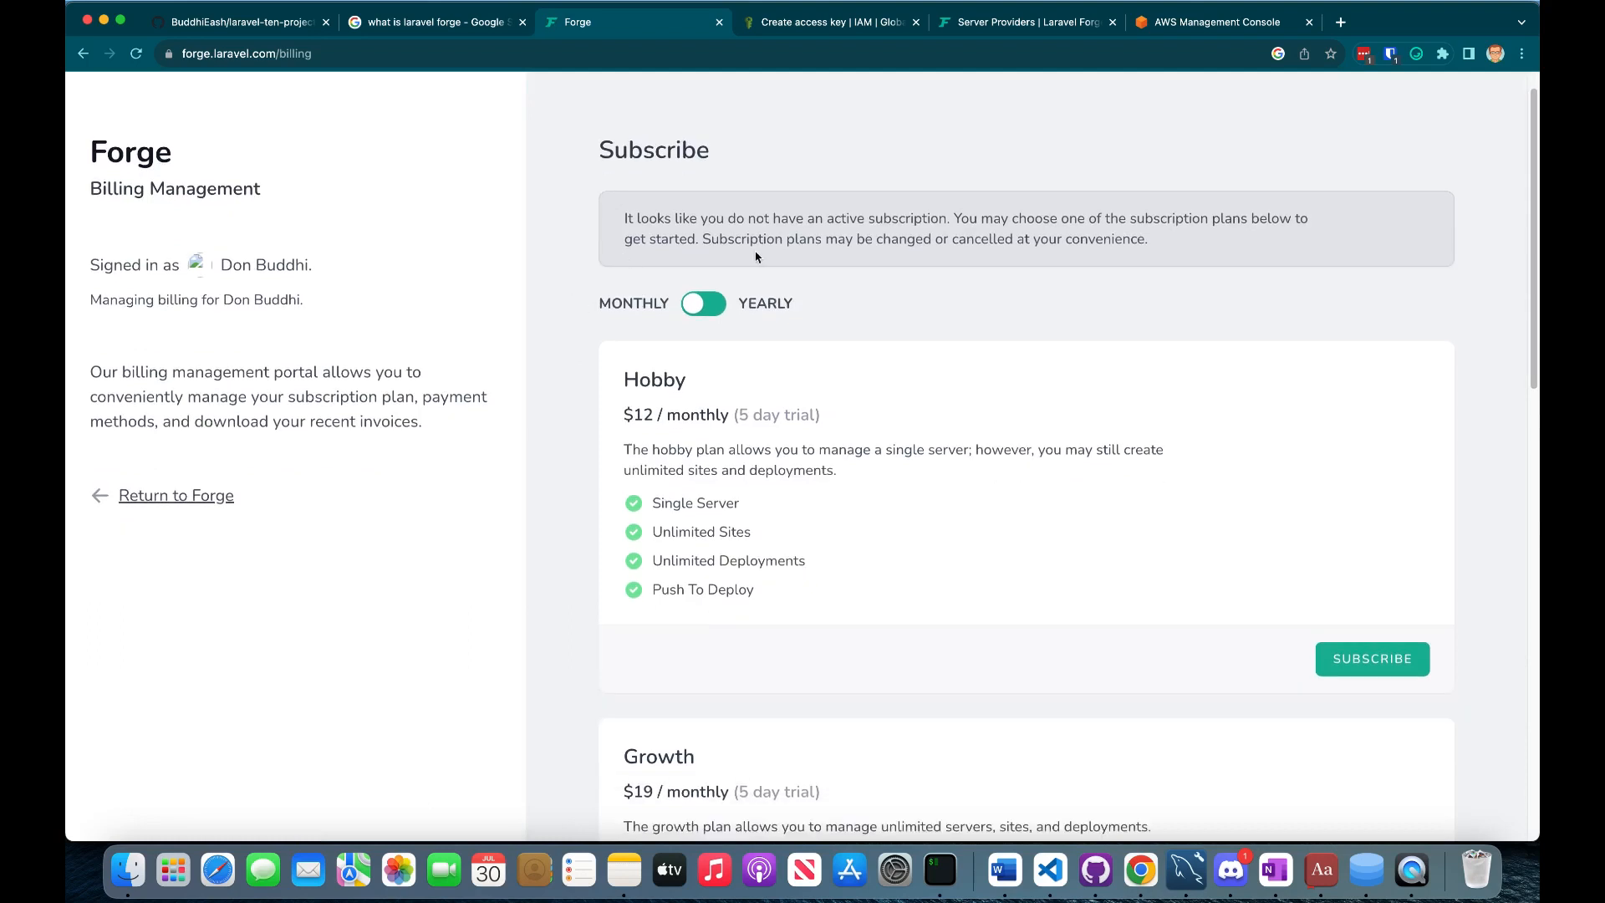
left_click(704, 308)
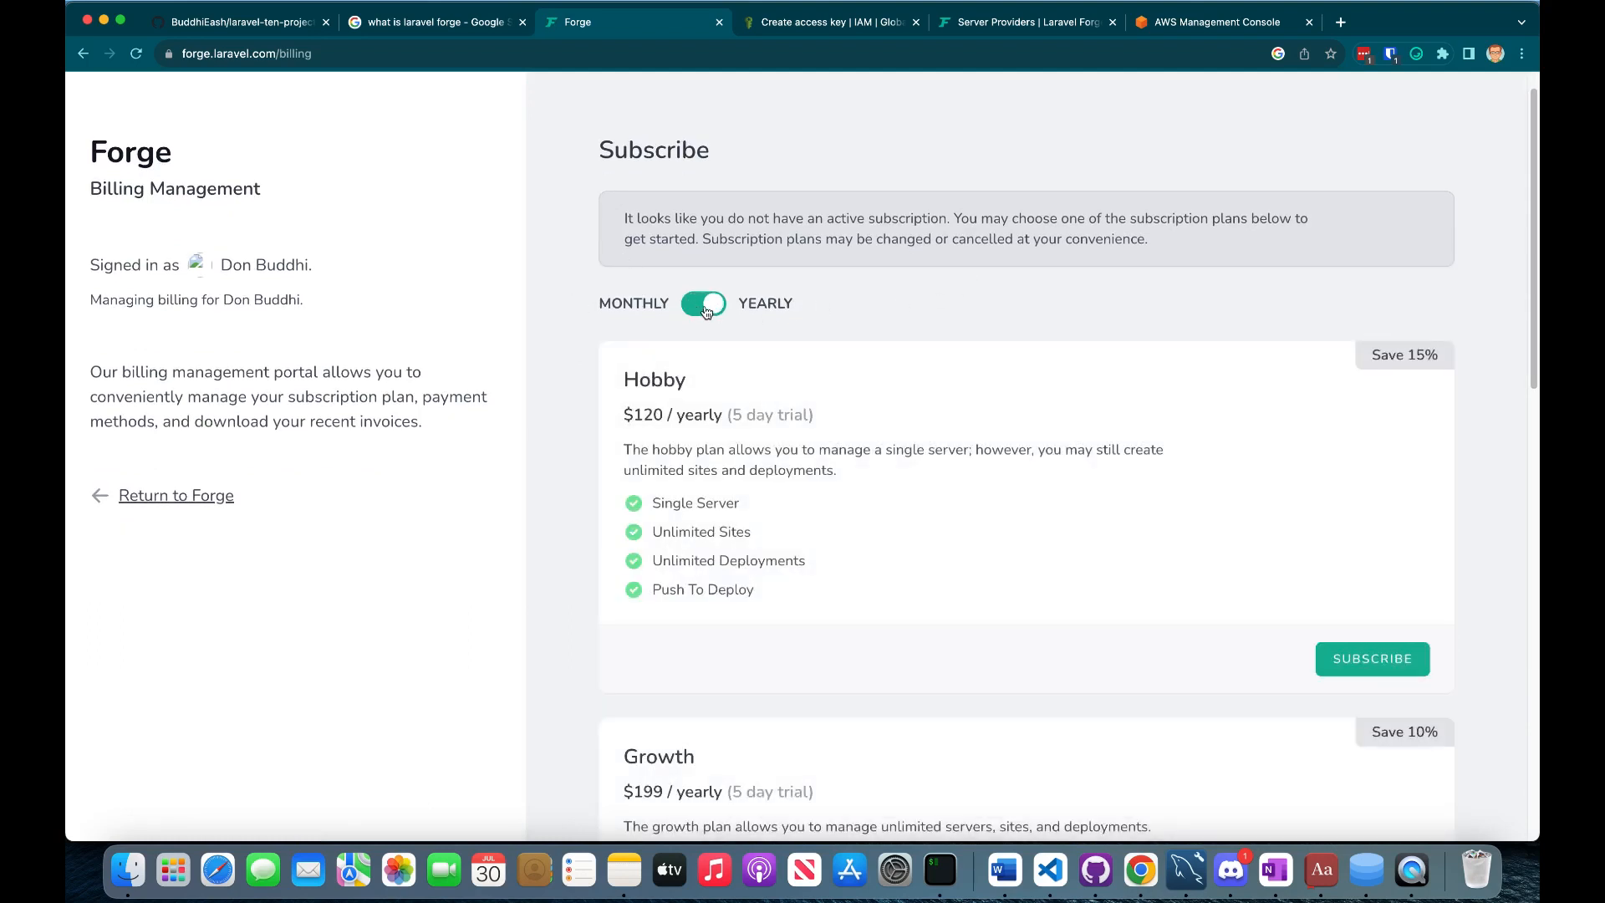
left_click(705, 308)
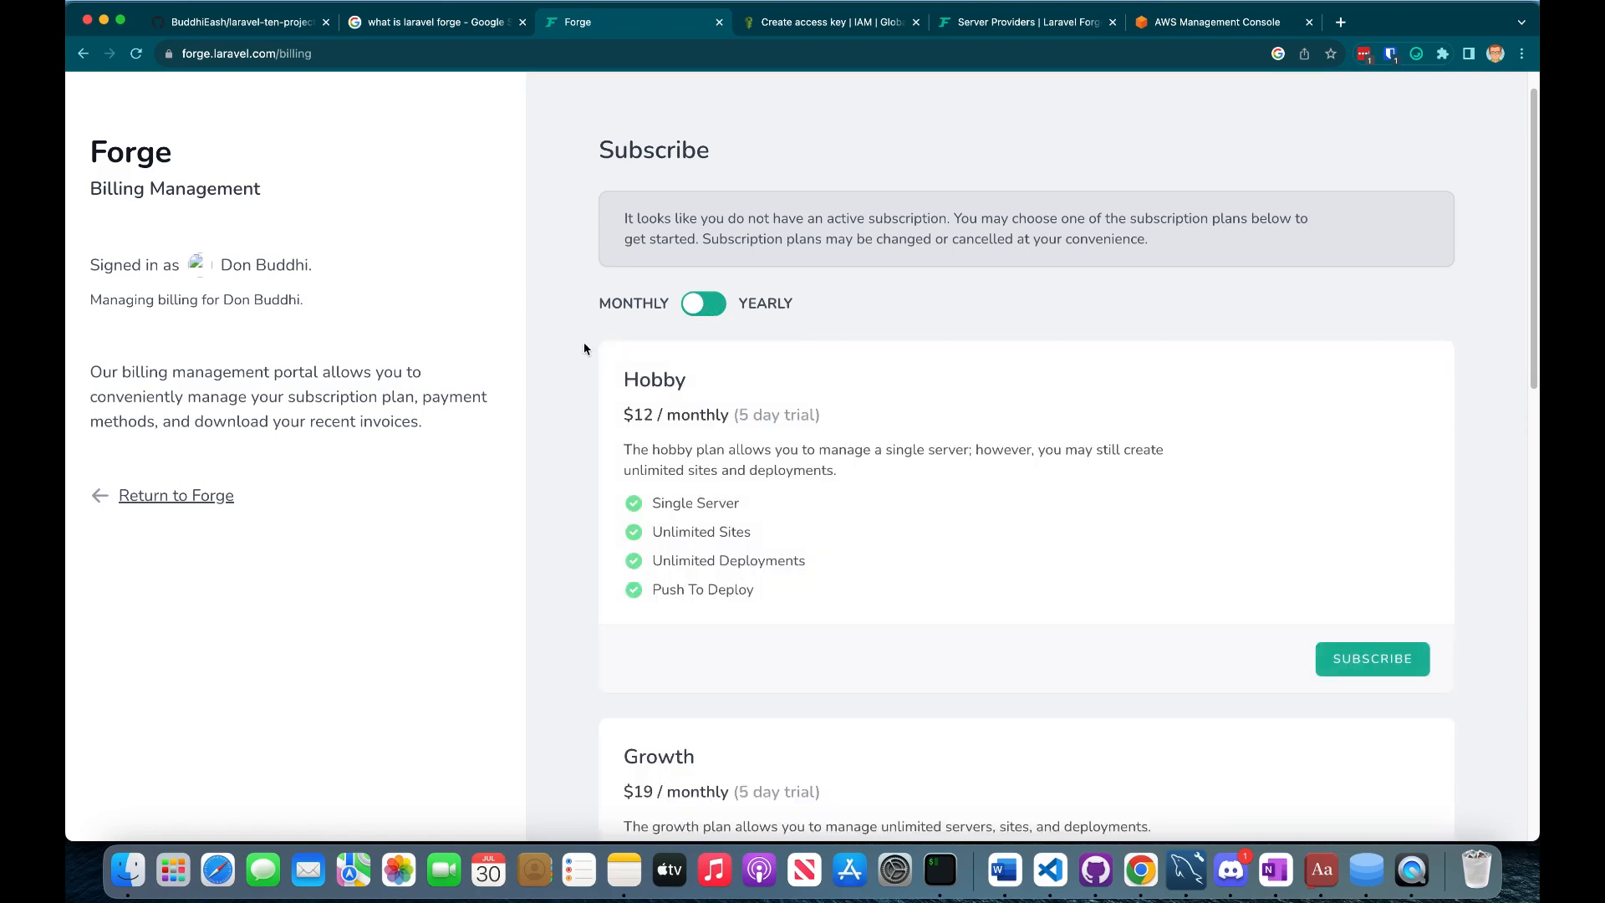
Step: Review the plans, highlighting Hobby's Single Server, Unlimited Sites, Unlimited Deployments and Push To Deploy features
scroll(584, 343, "down", 1)
scroll(1054, 318, "down", 1)
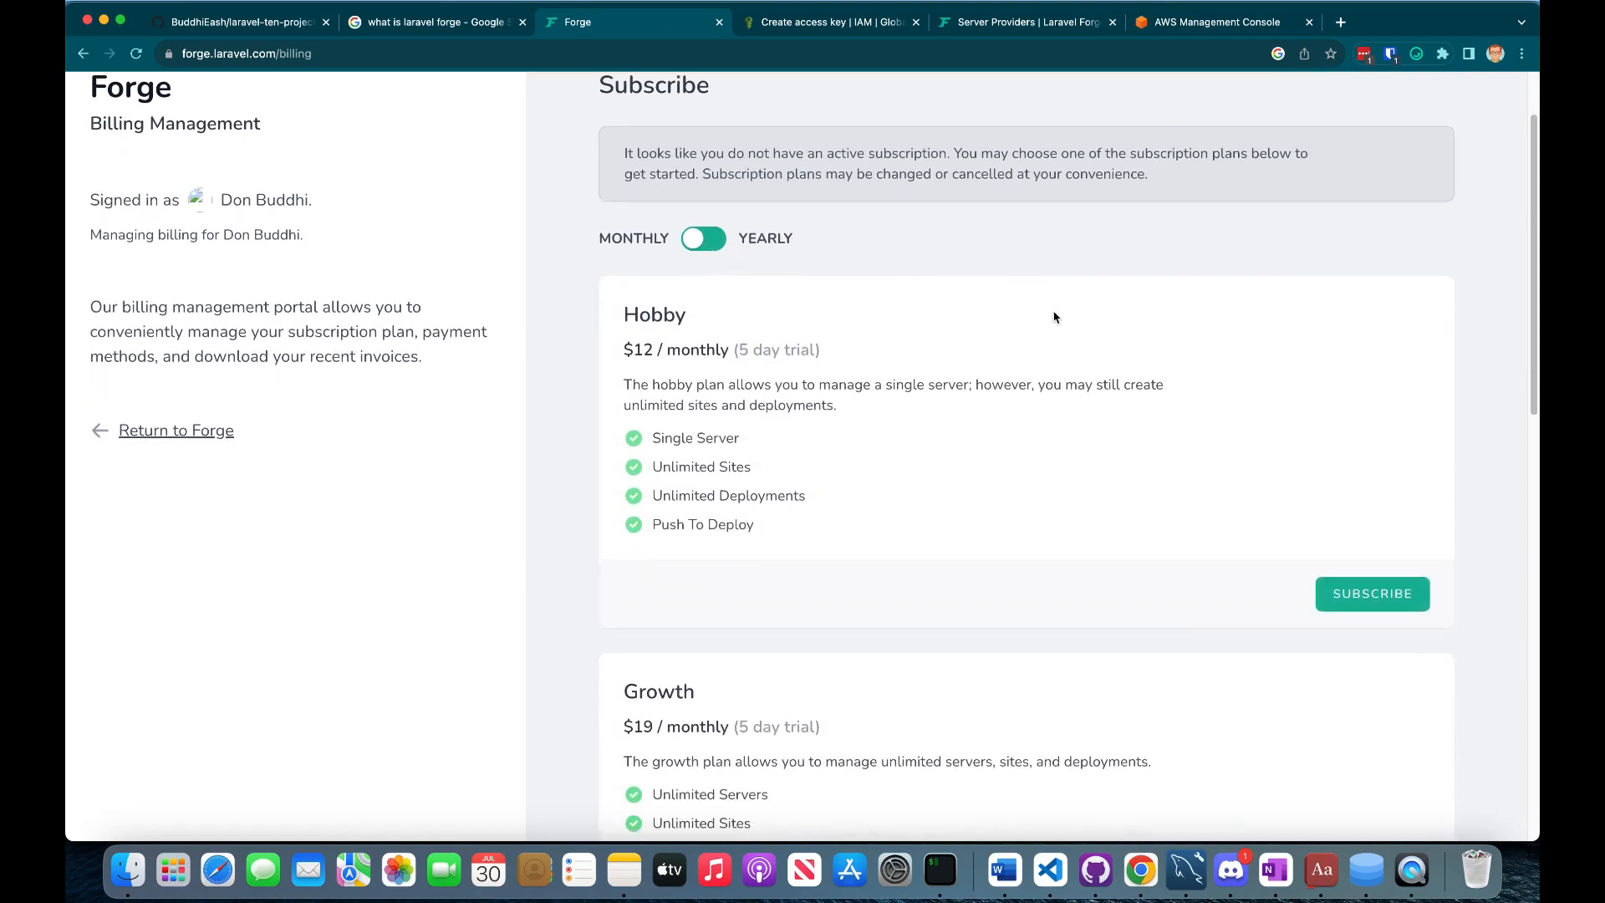
scroll(637, 319, "down", 1)
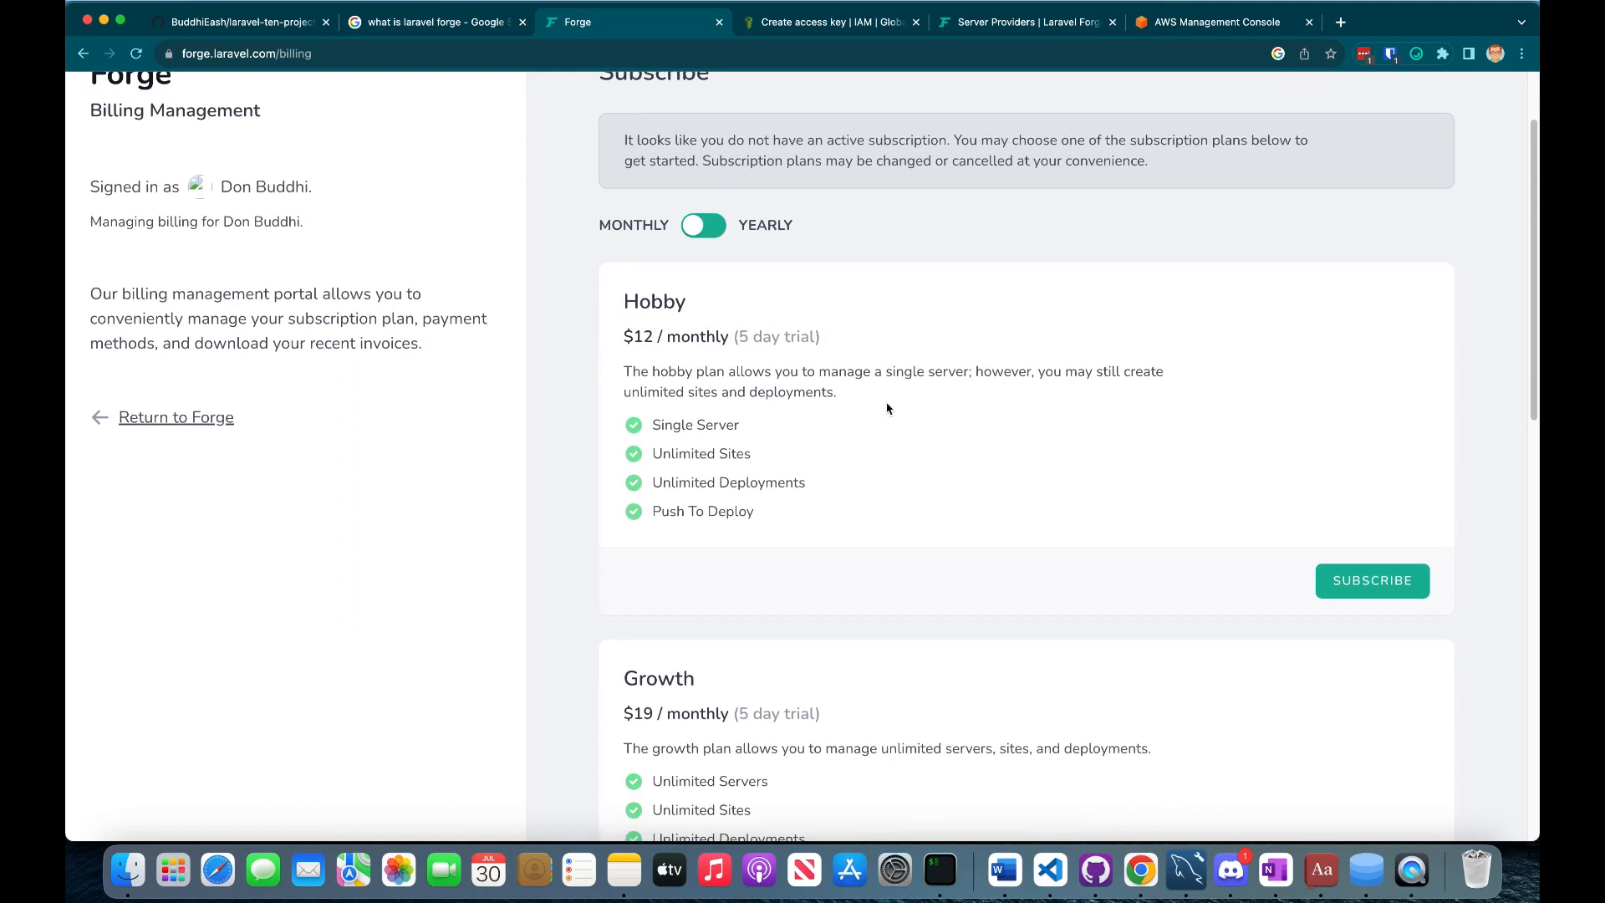
scroll(853, 385, "down", 5)
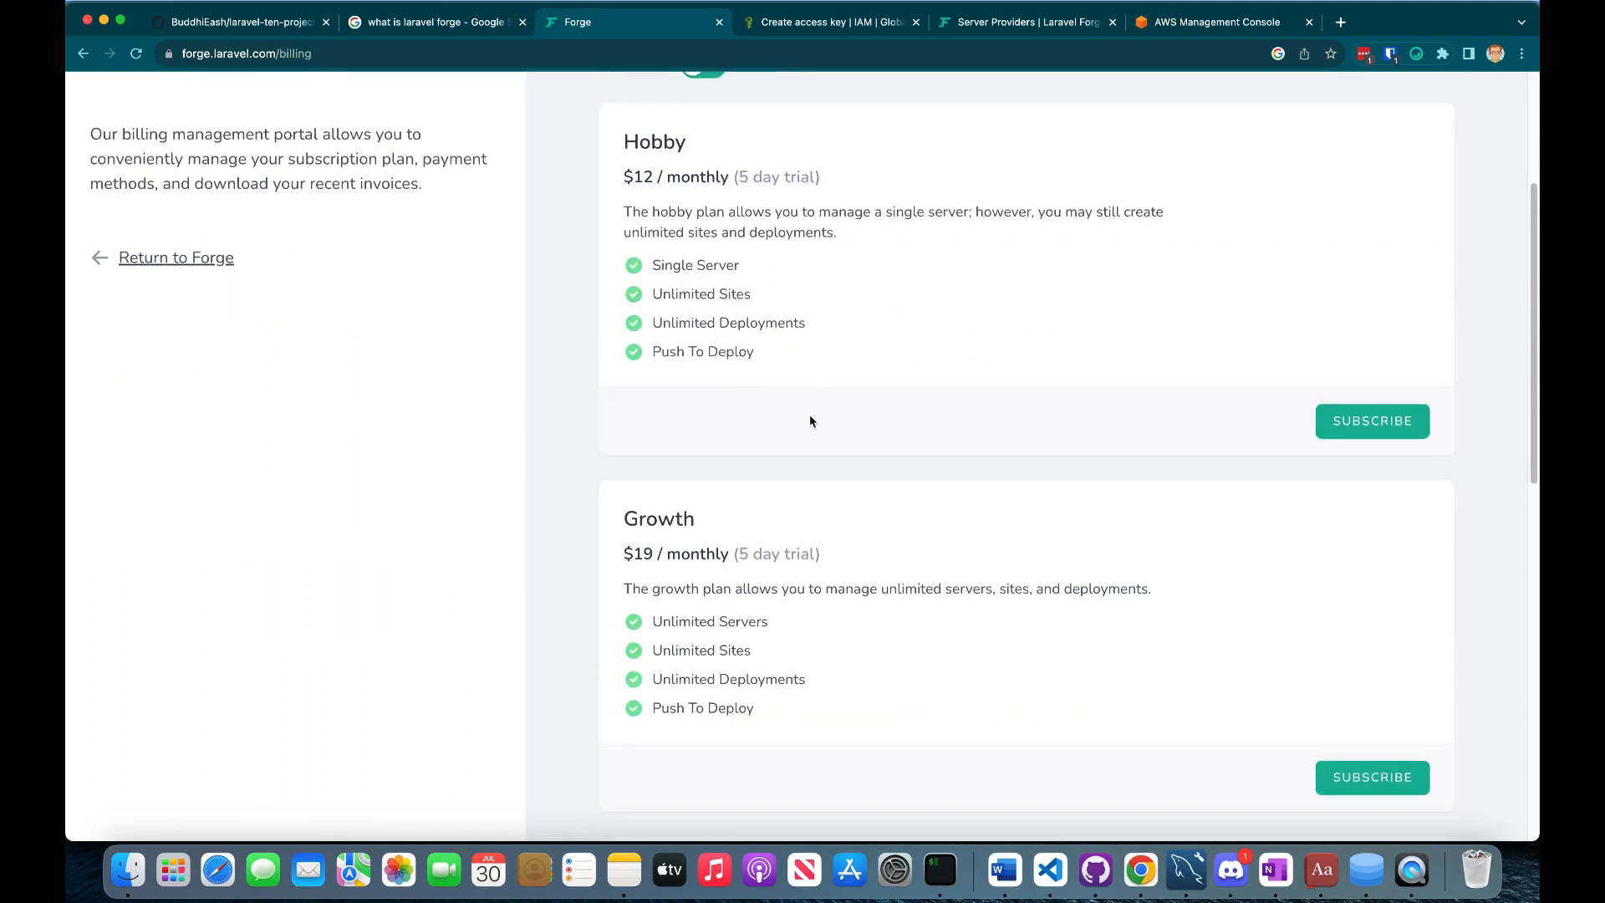
scroll(762, 432, "down", 8)
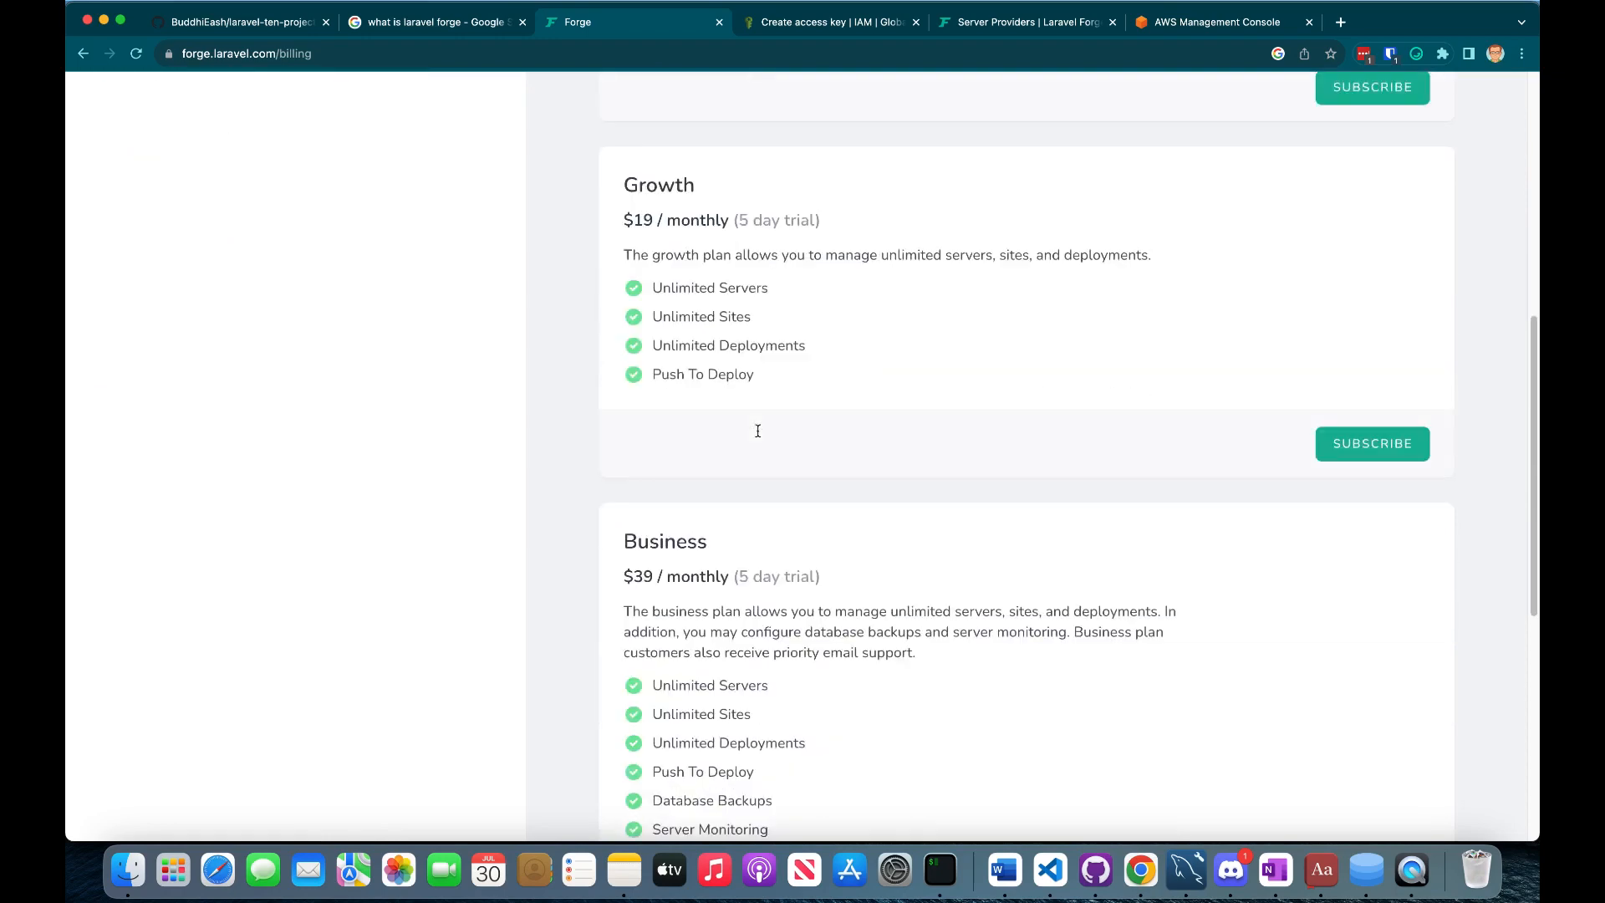
scroll(850, 373, "down", 6)
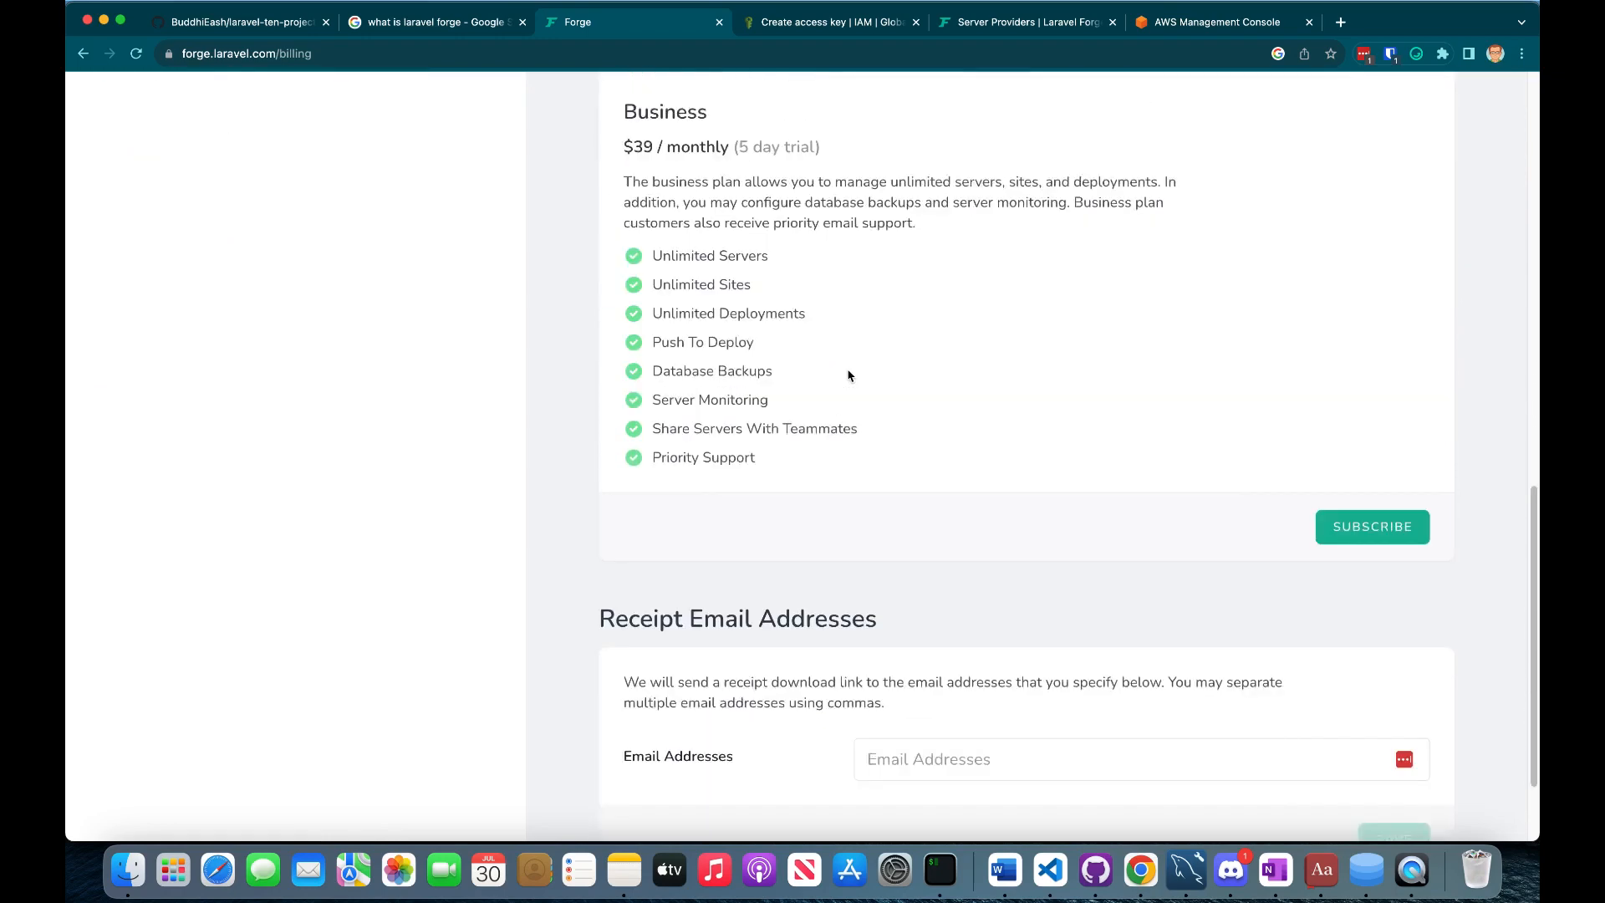
scroll(981, 429, "up", 20)
scroll(981, 428, "up", 3)
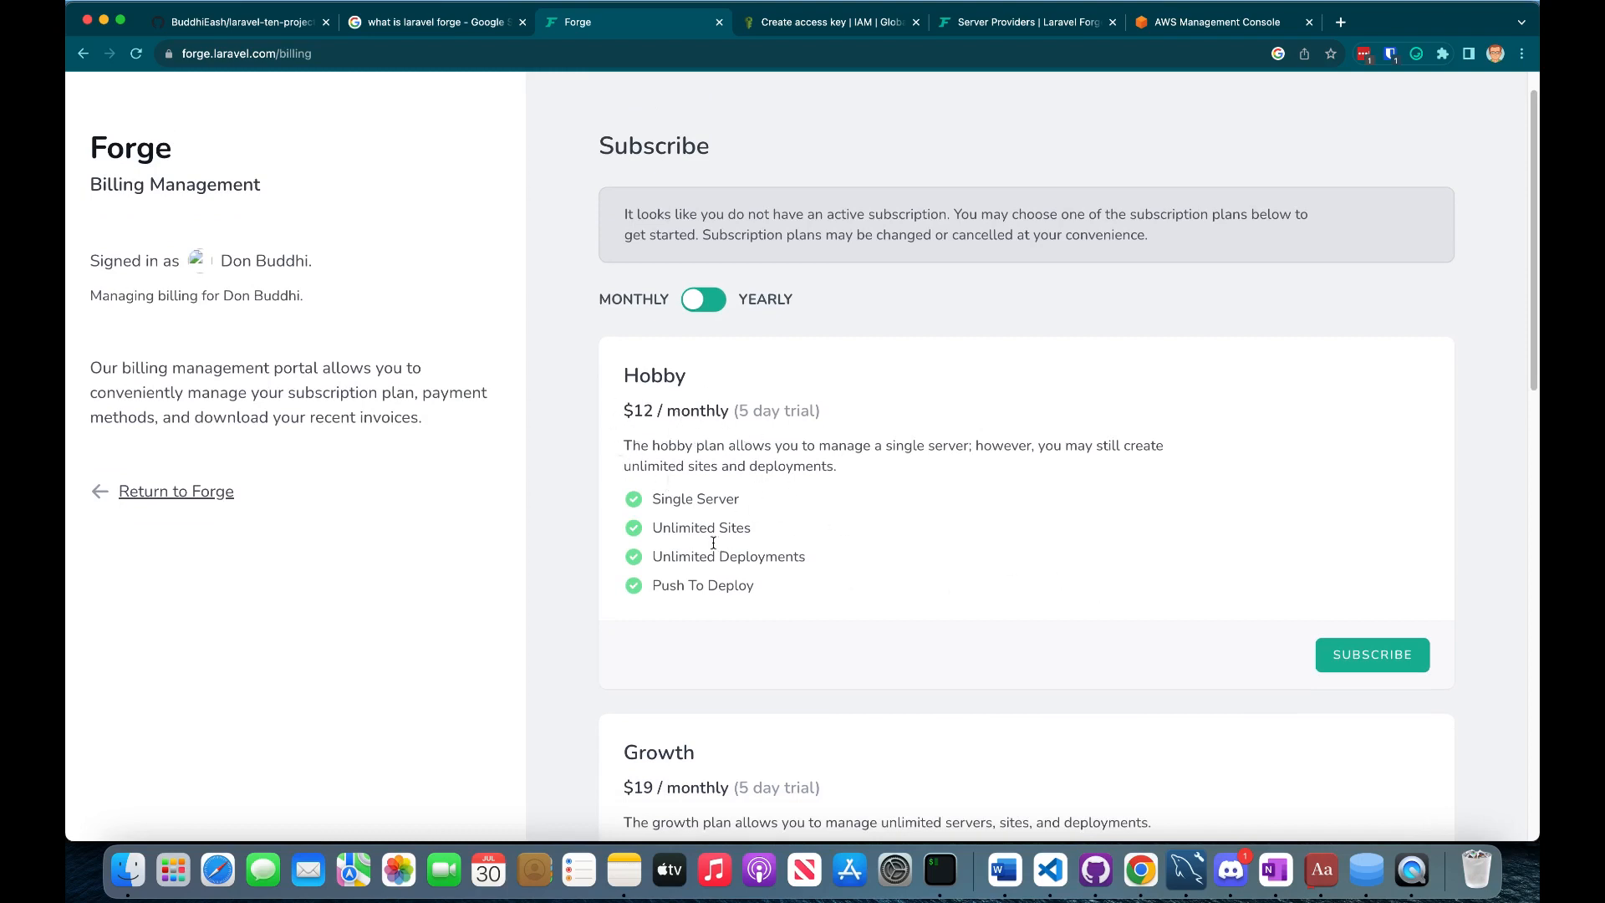
left_click_drag(653, 505, 752, 505)
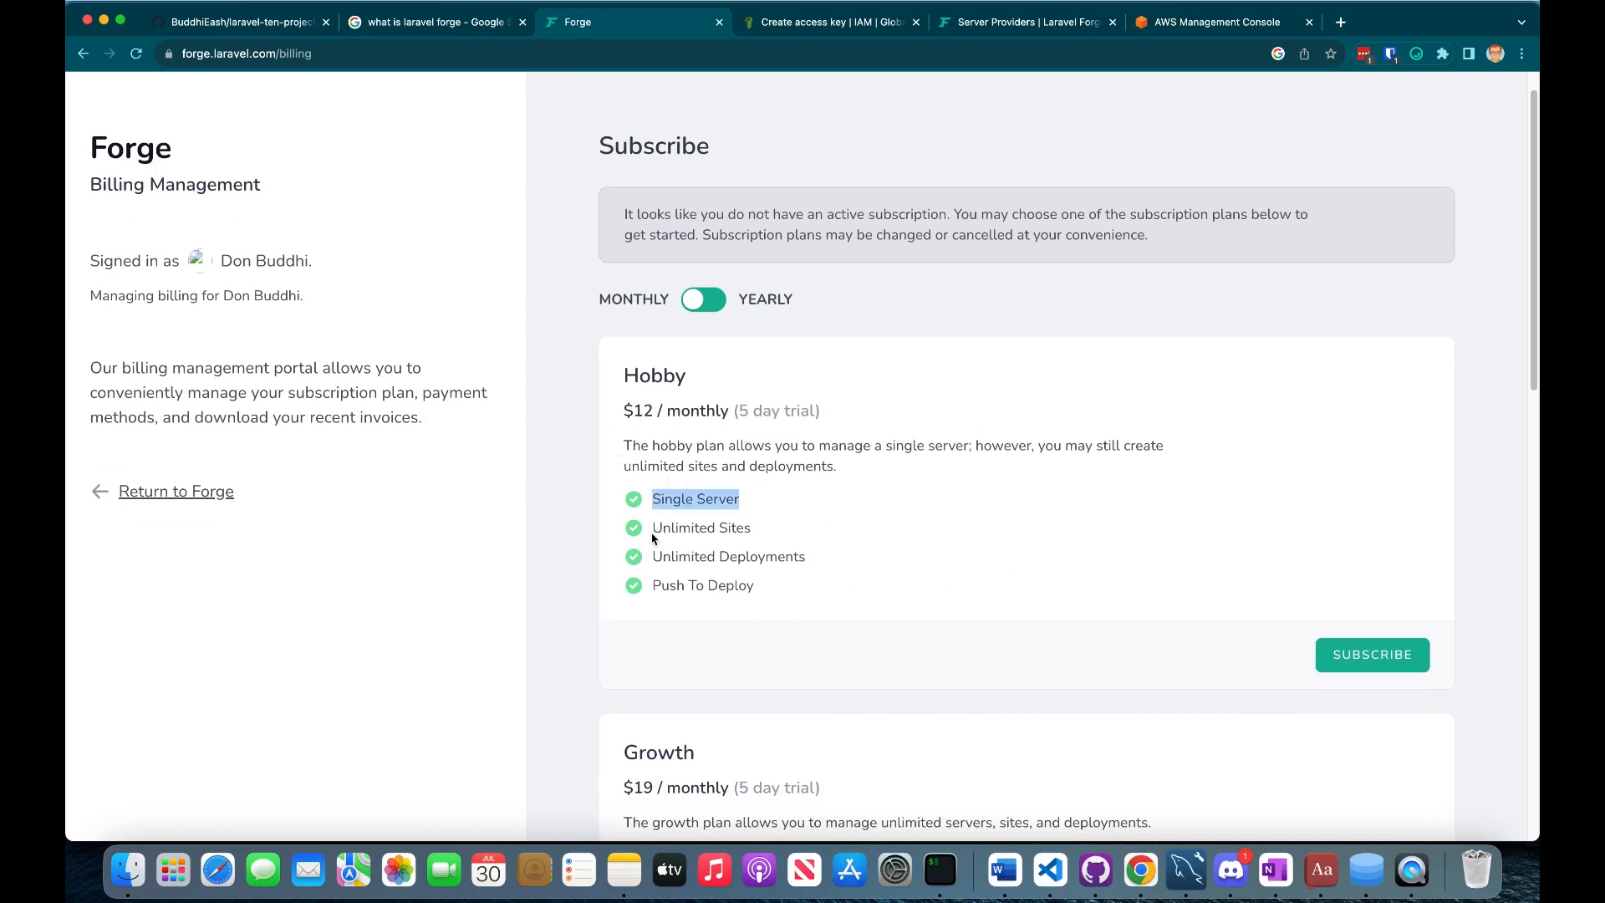
left_click_drag(655, 531, 751, 531)
left_click_drag(653, 561, 845, 563)
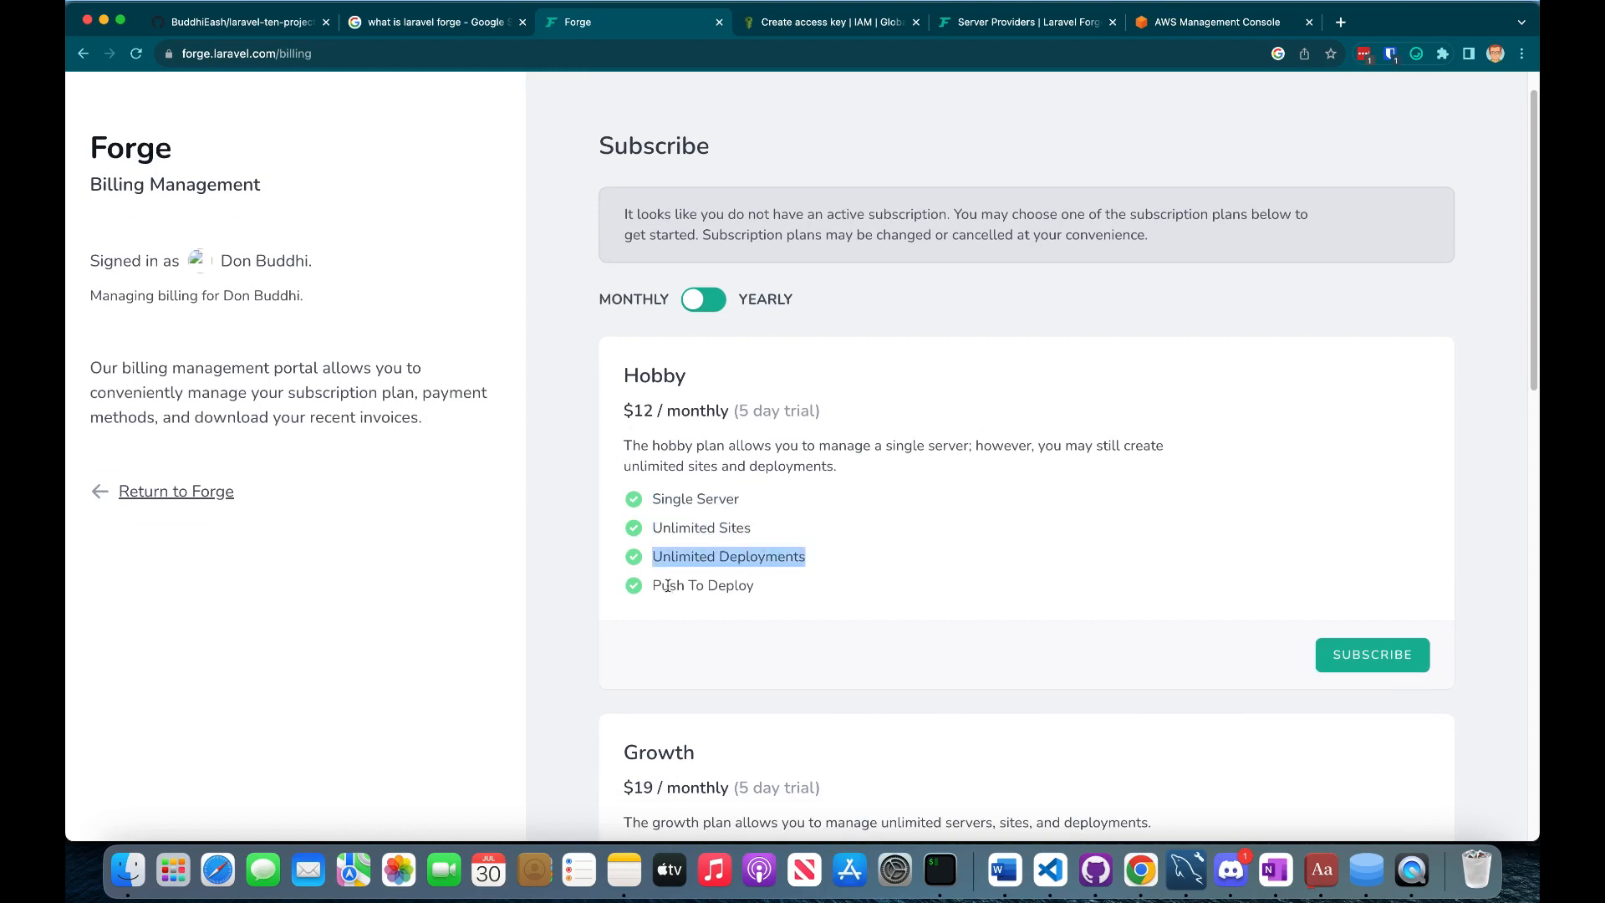
left_click_drag(653, 587, 832, 591)
left_click(832, 592)
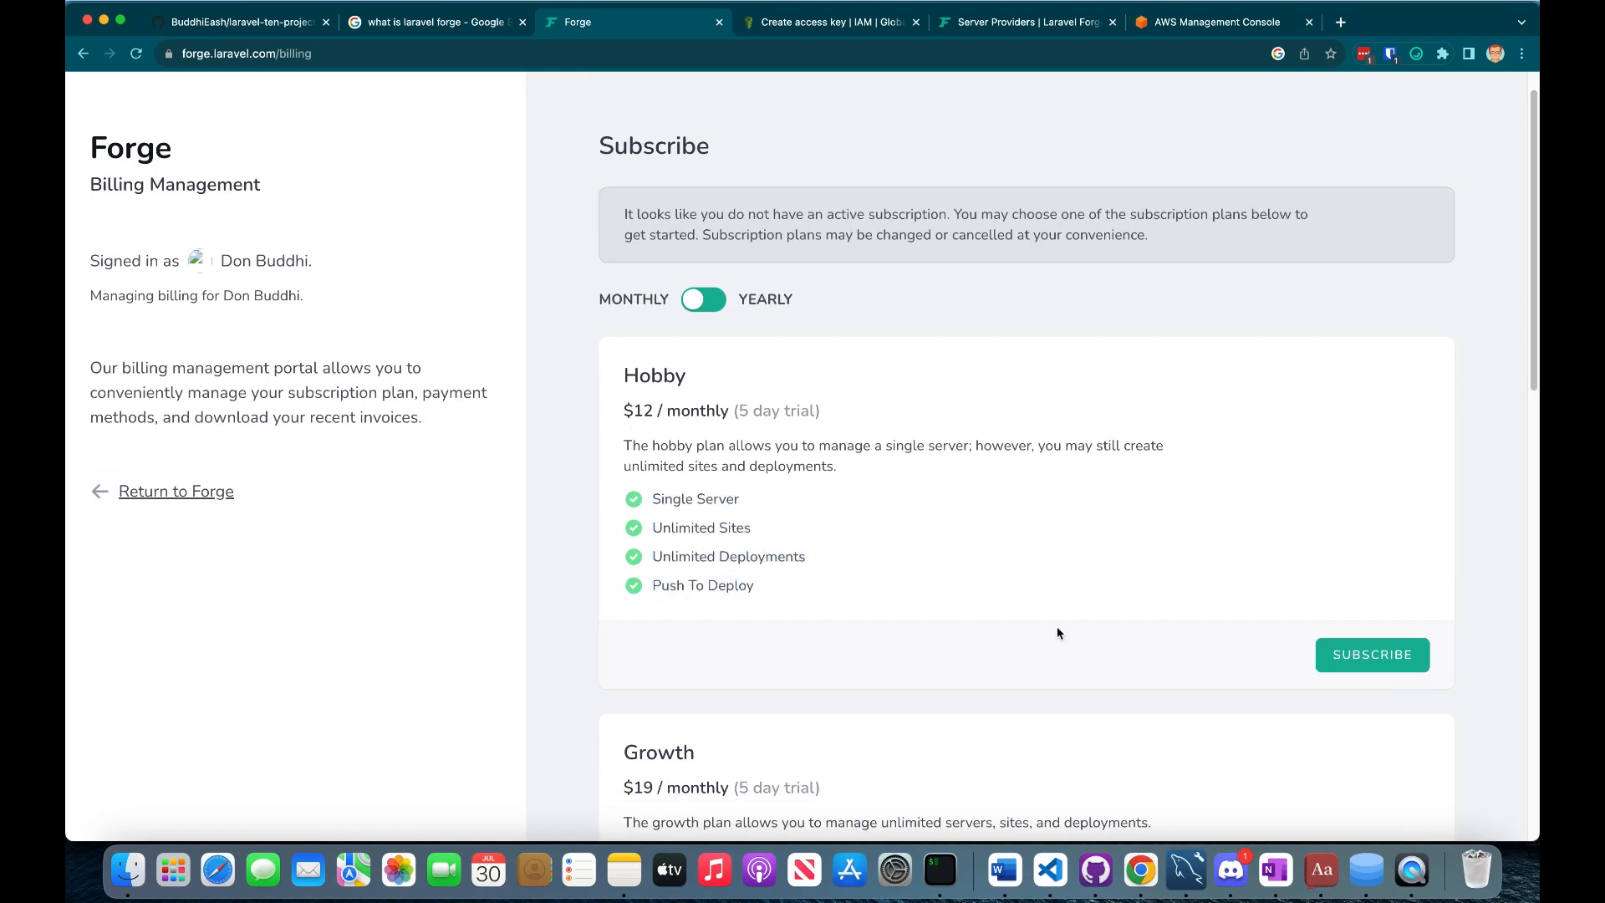
Step: Subscribe to the Hobby plan and start its free trial in Stripe, passing the human check
left_click(1371, 657)
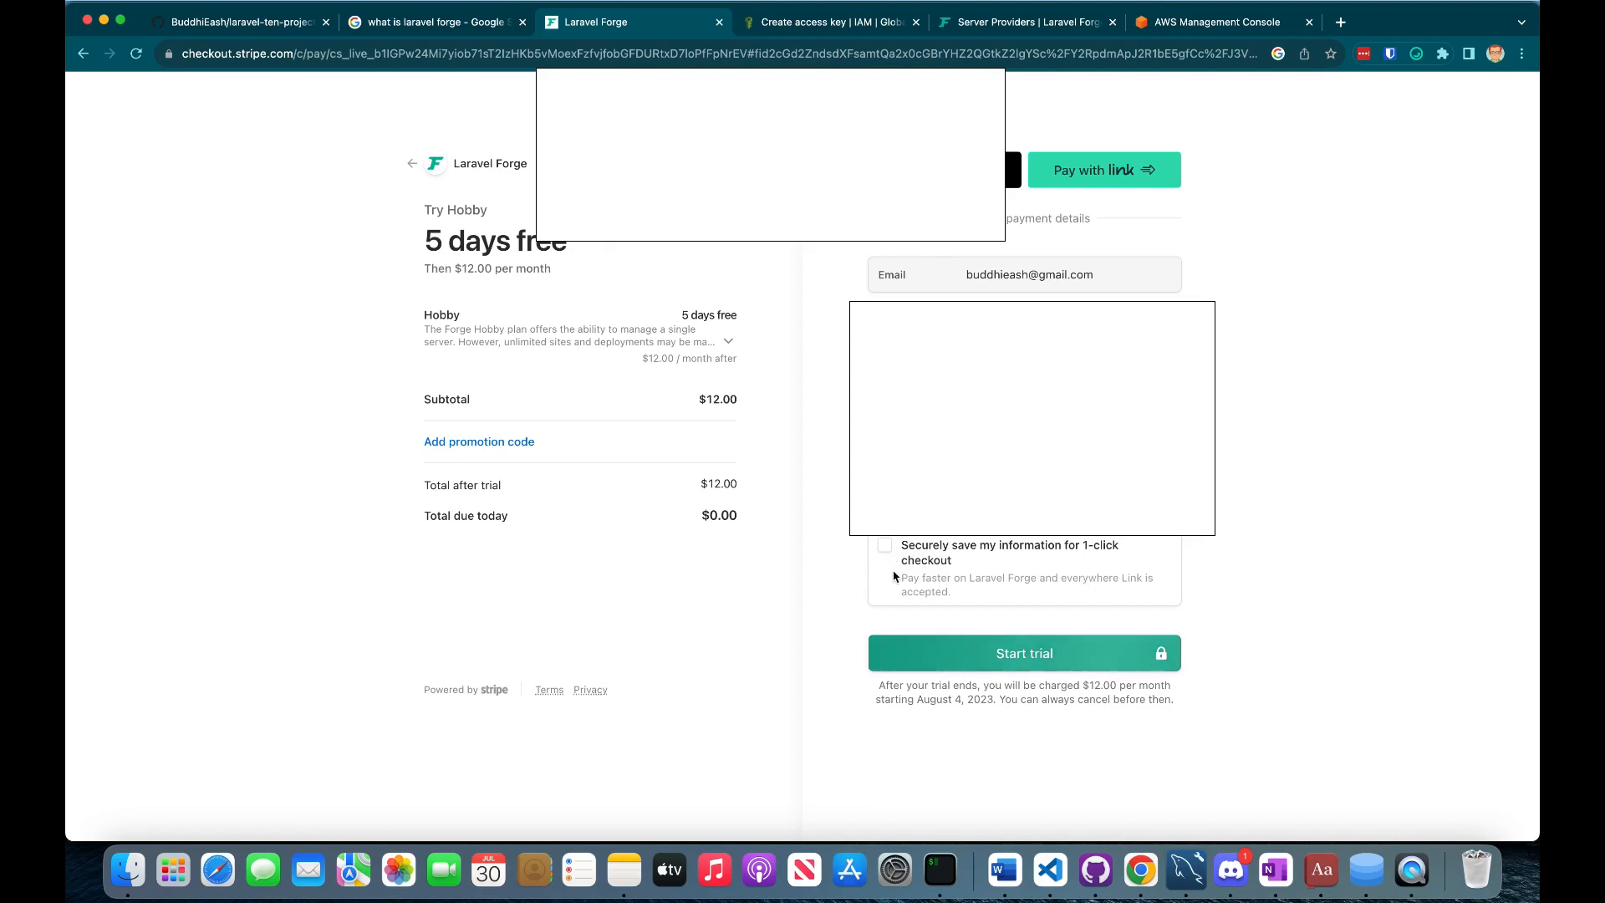
left_click(1036, 662)
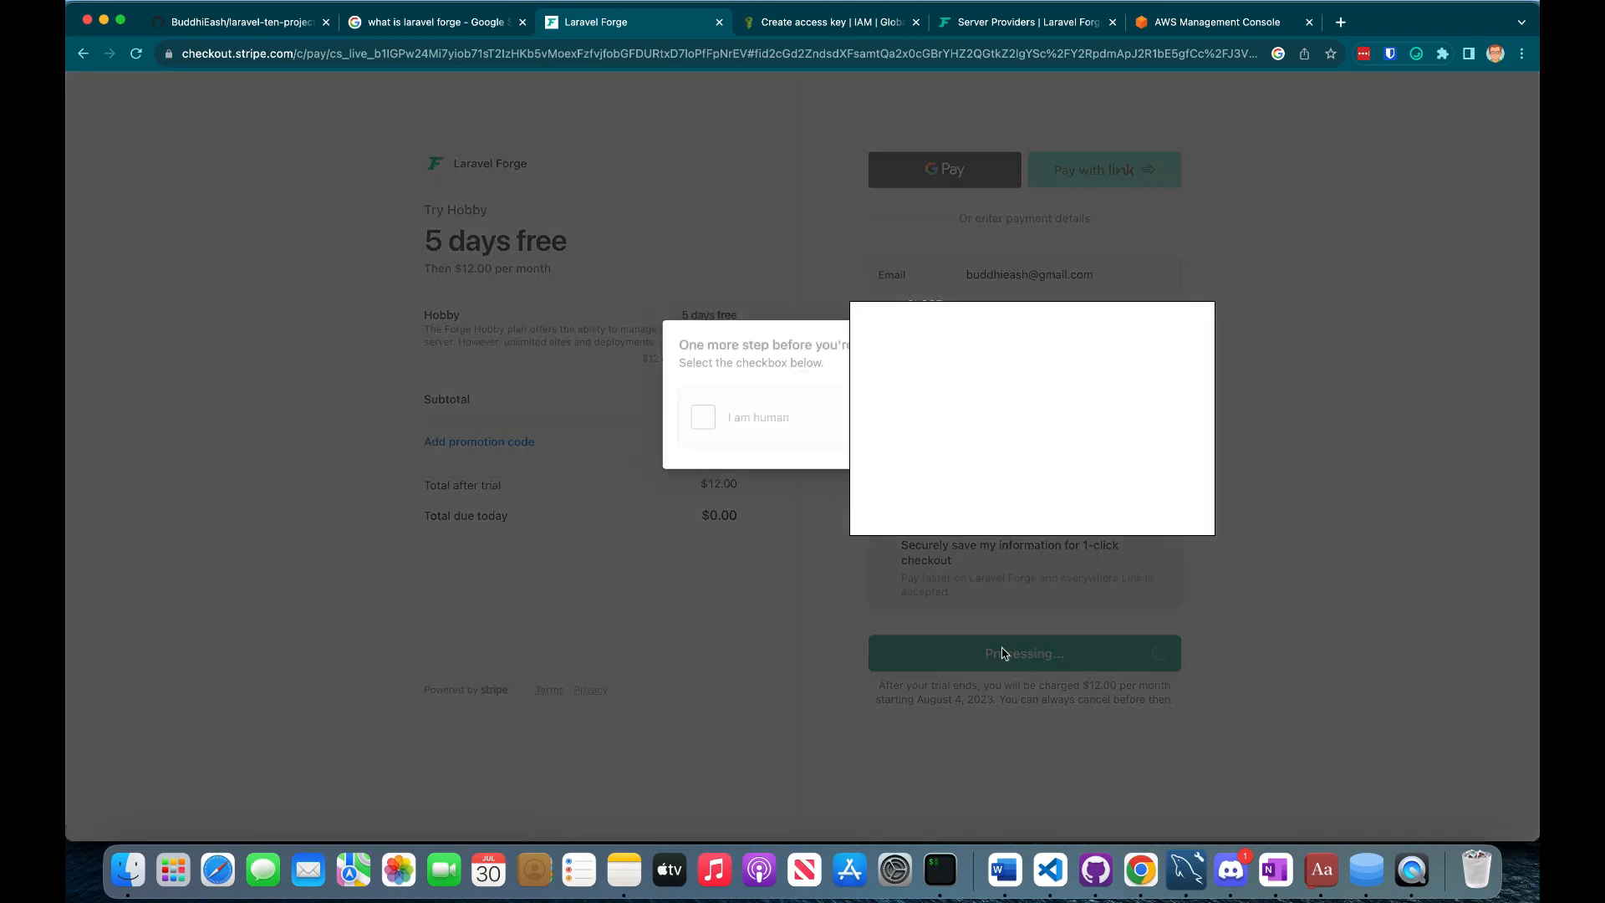
left_click(705, 418)
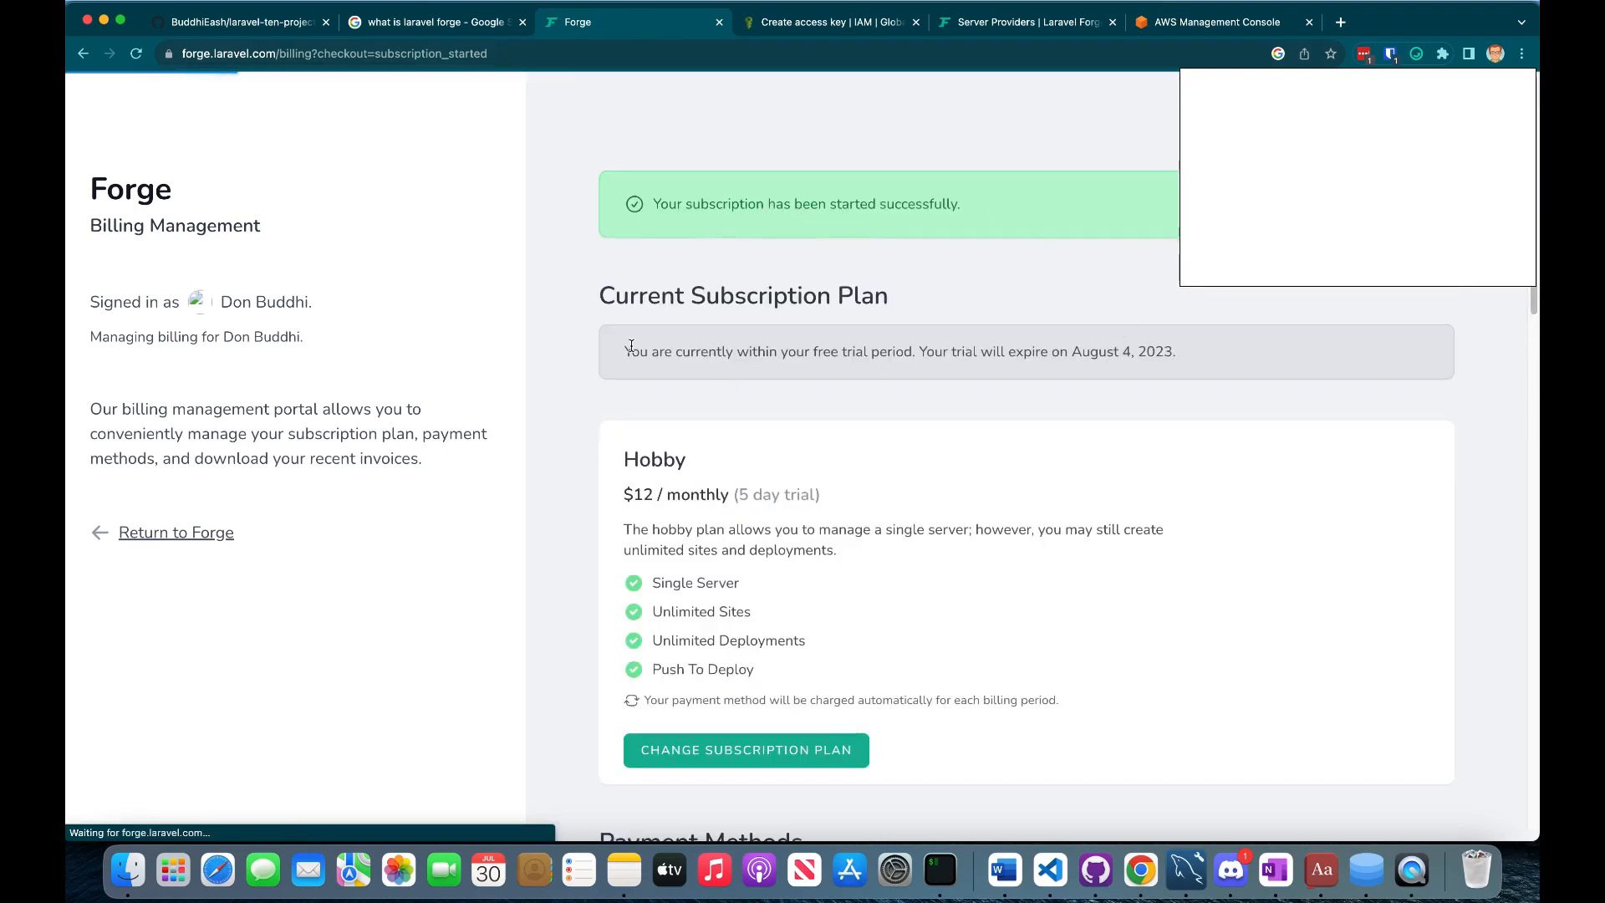
Step: Review the $12/monthly Hobby trial on the billing page, then head back to the main Forge app
scroll(631, 346, "down", 1)
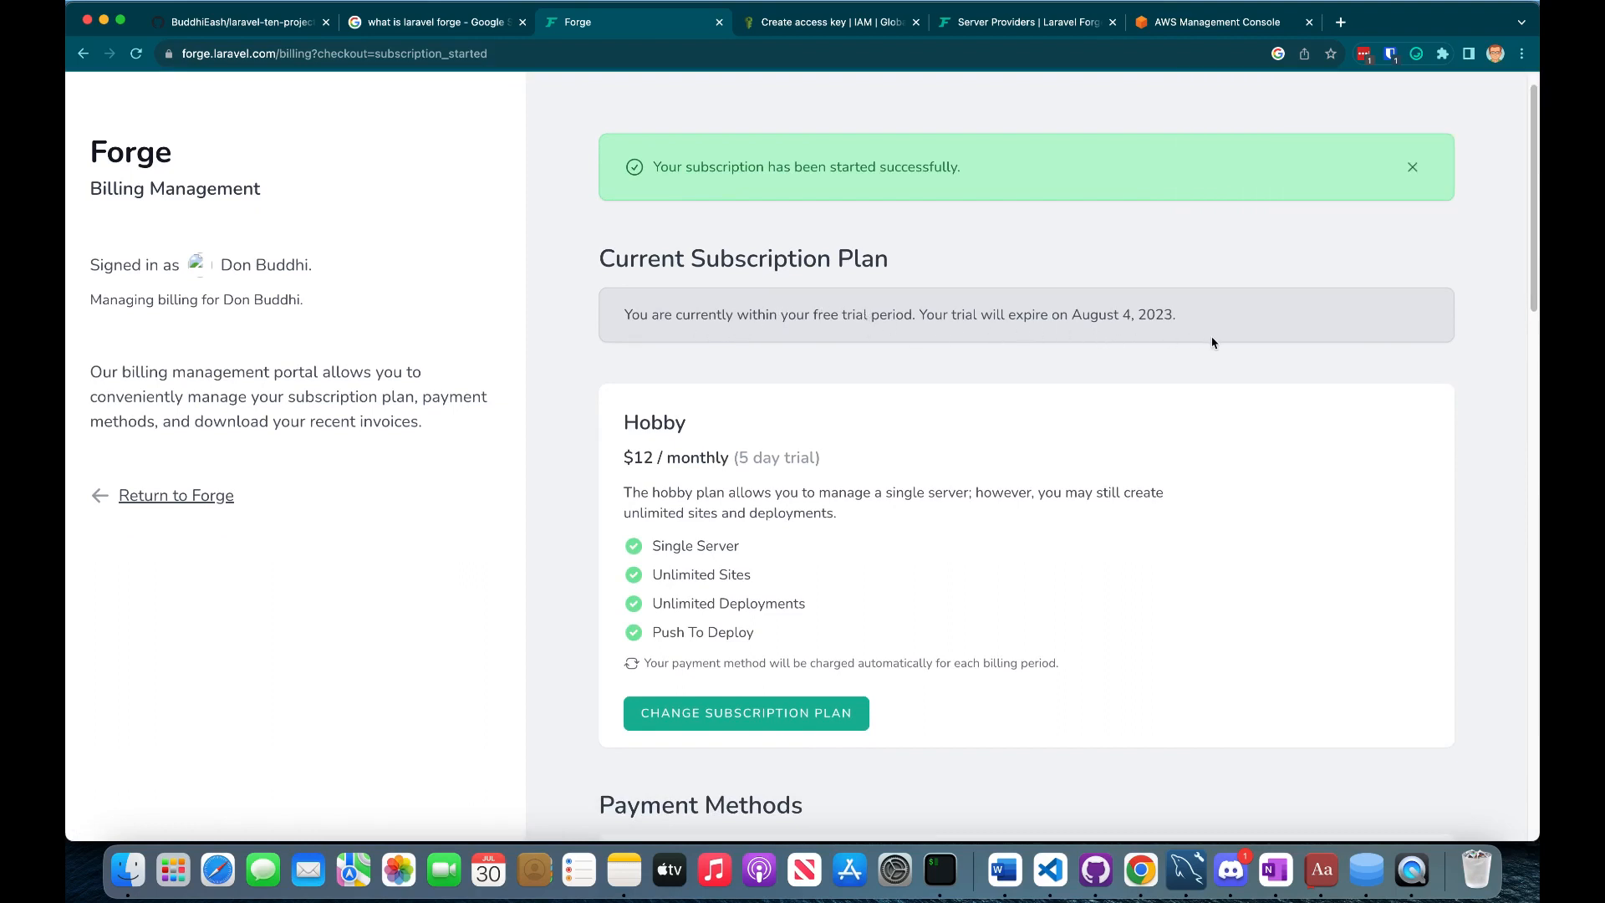
scroll(1208, 343, "down", 3)
scroll(1207, 342, "up", 3)
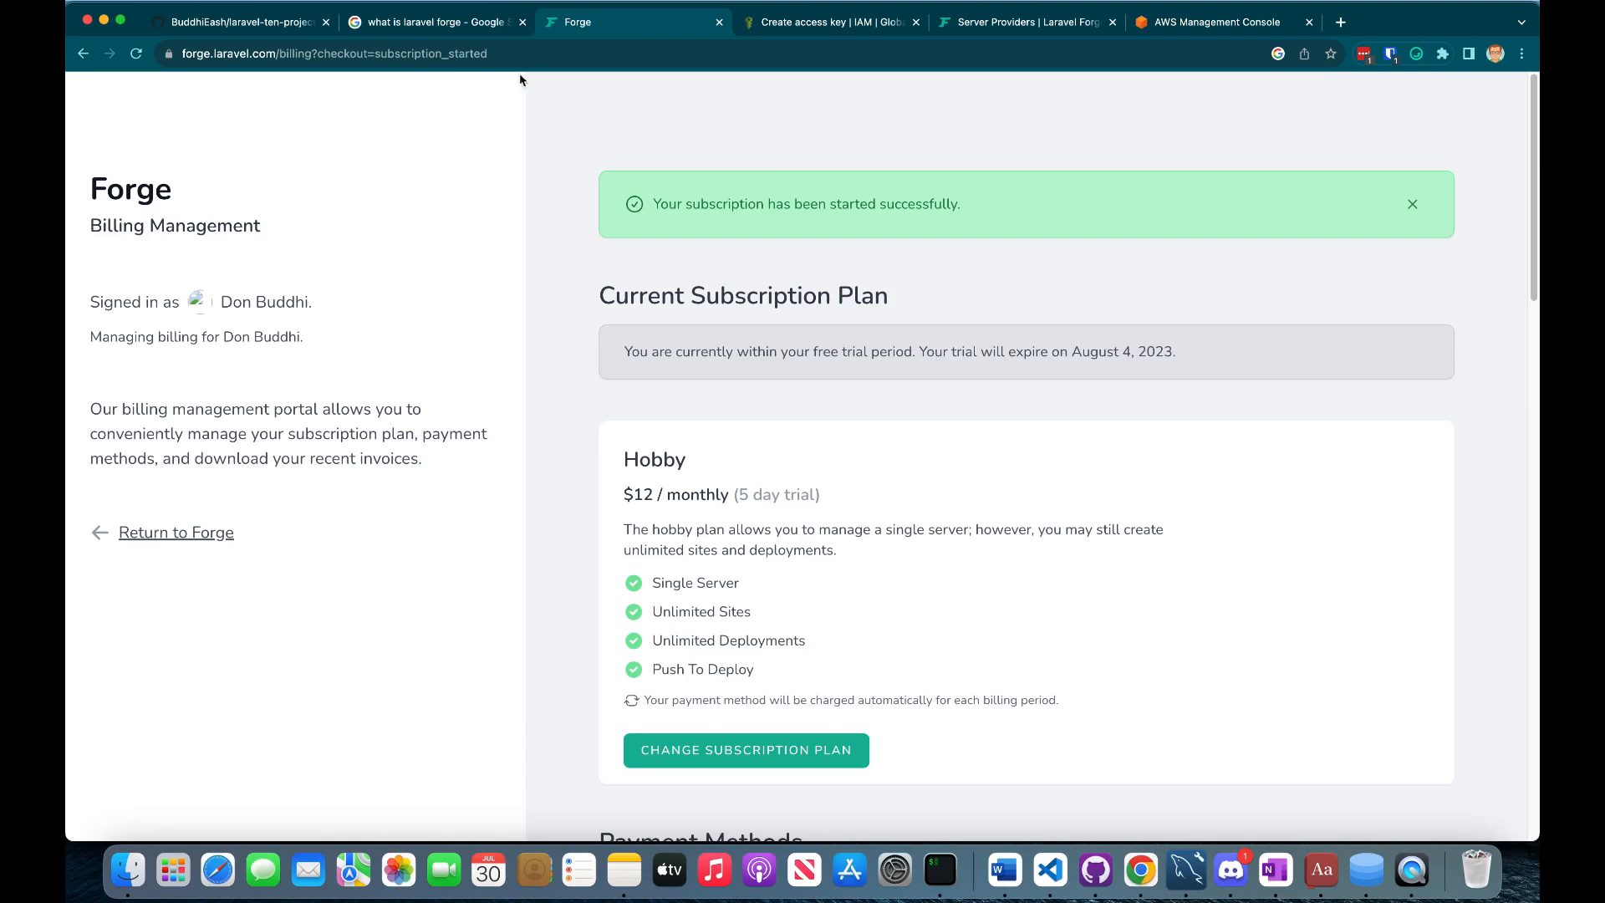
left_click_drag(279, 53, 753, 82)
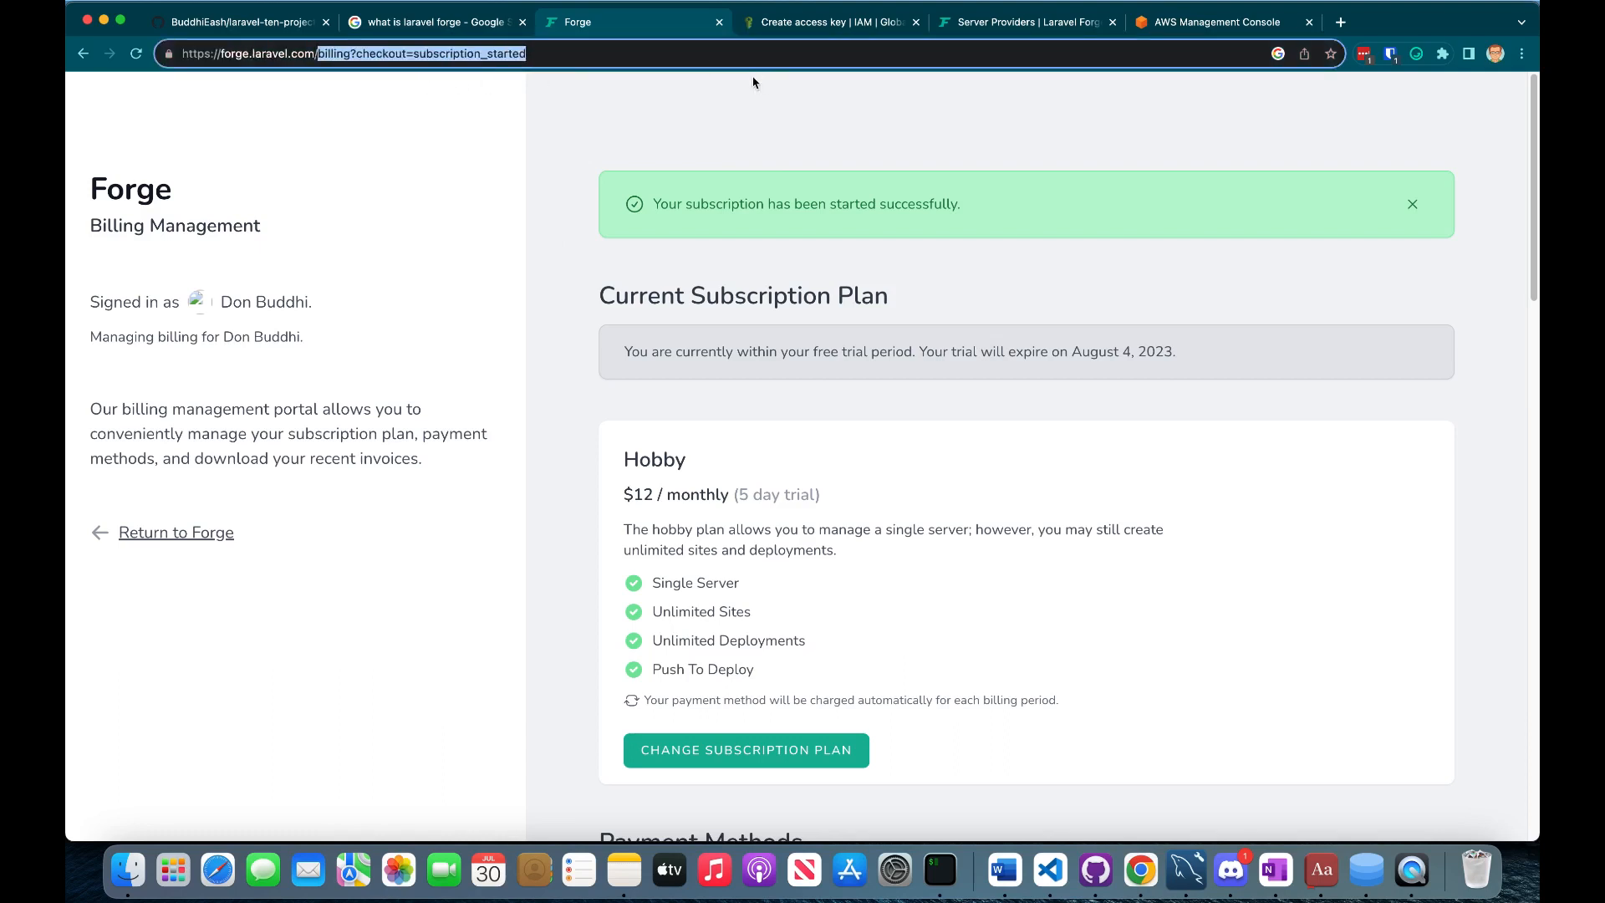
left_click(518, 533)
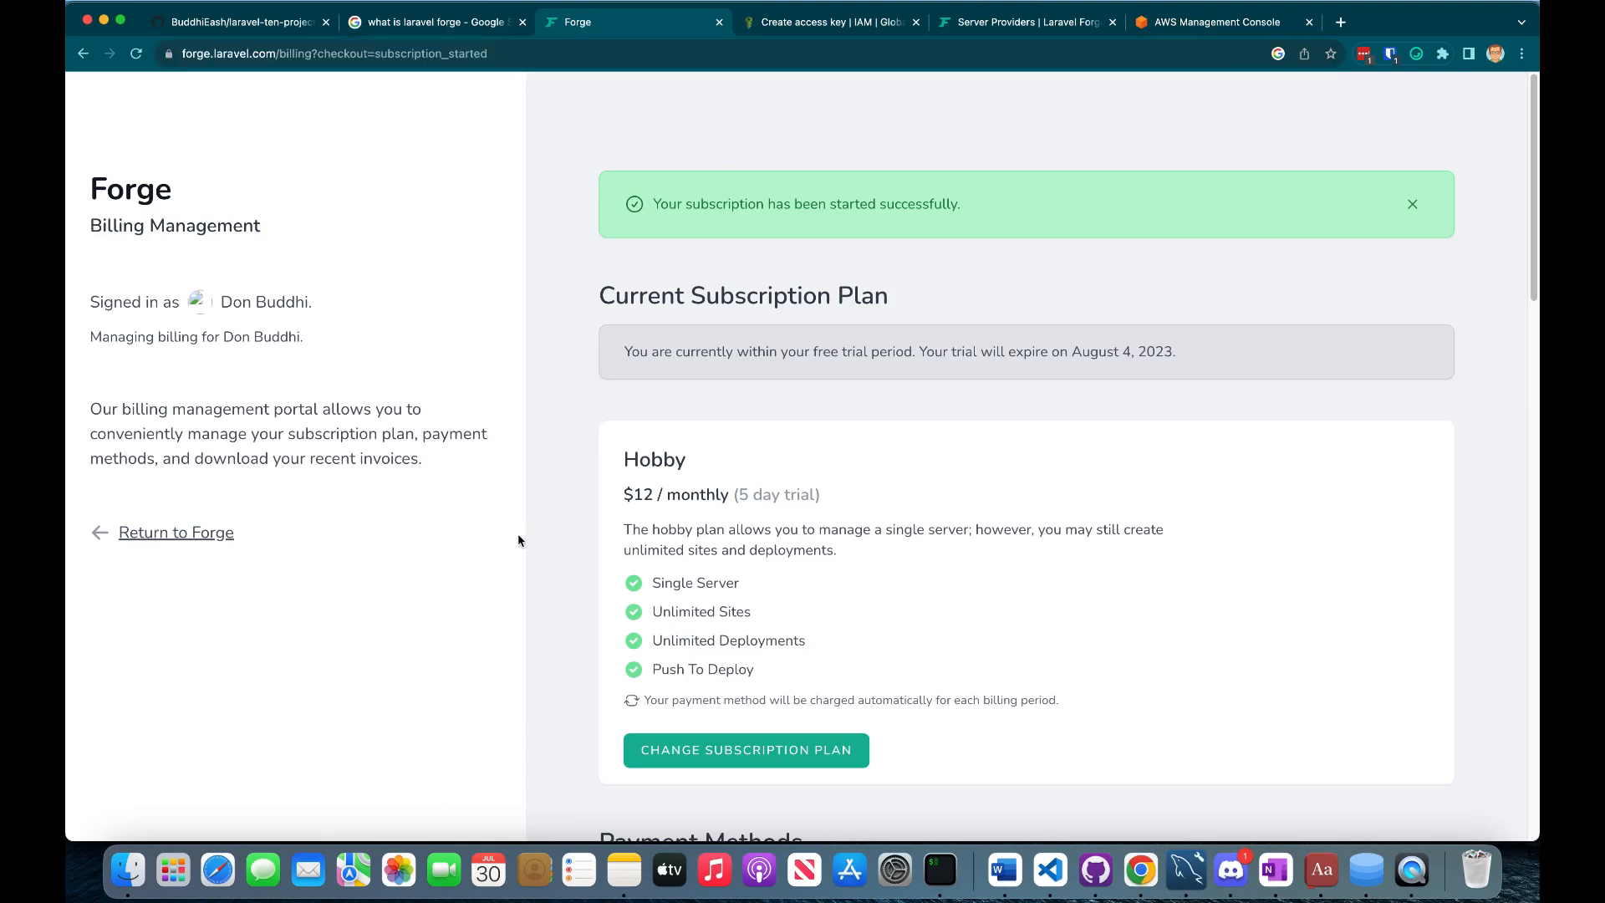
Step: Begin a new AWS server from the Servers page, opening its form prefilled as lively-cliff
left_click(172, 533)
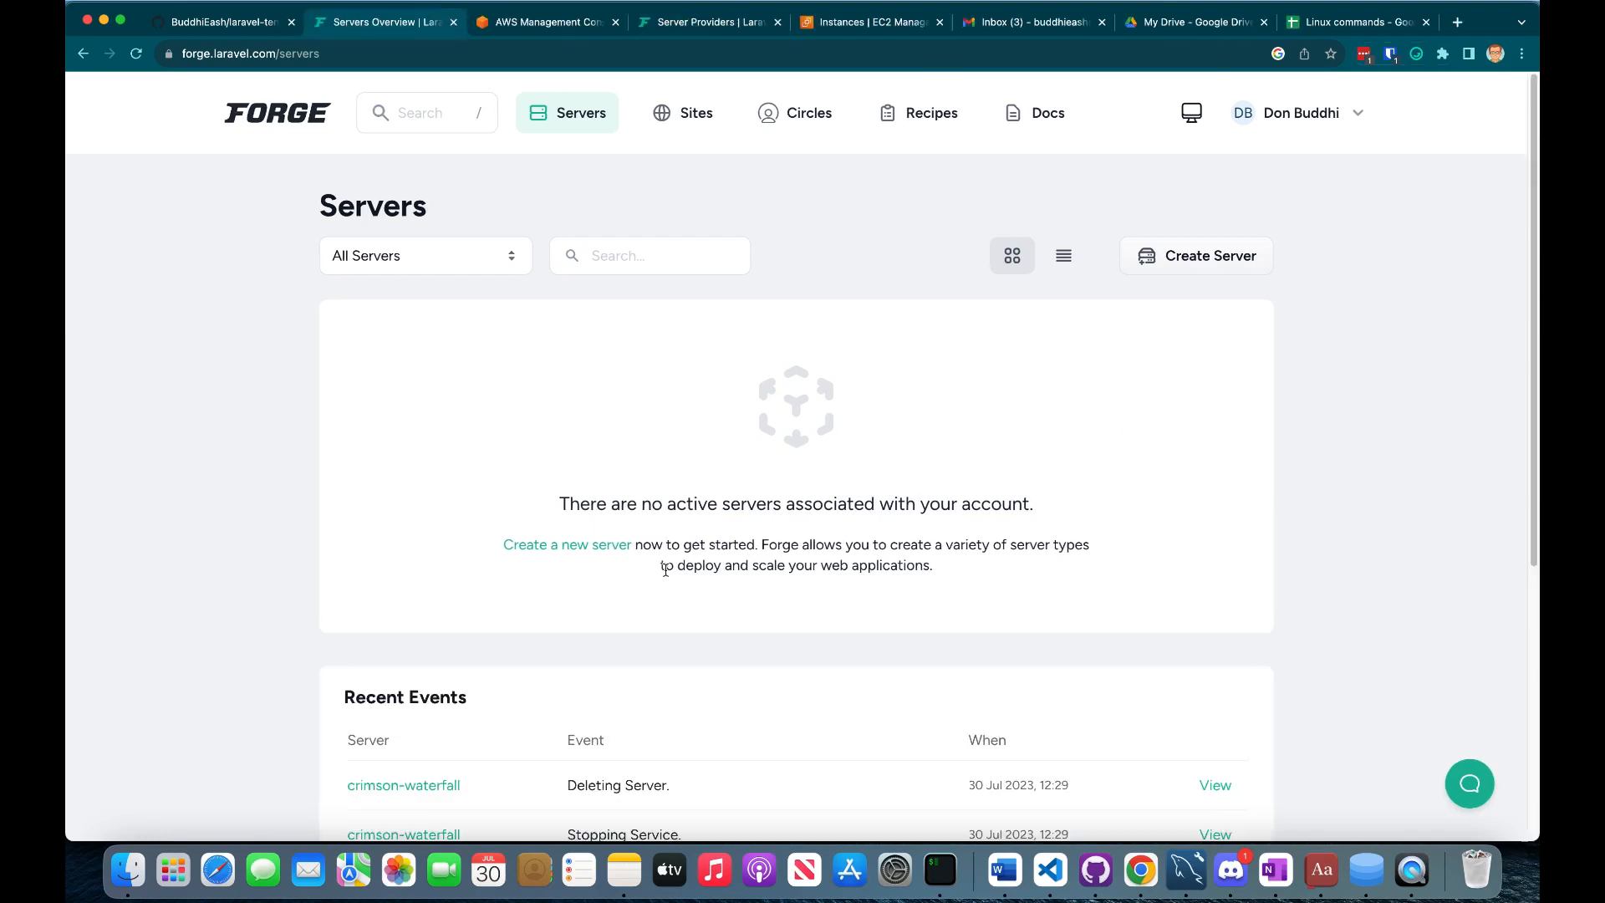
left_click(556, 545)
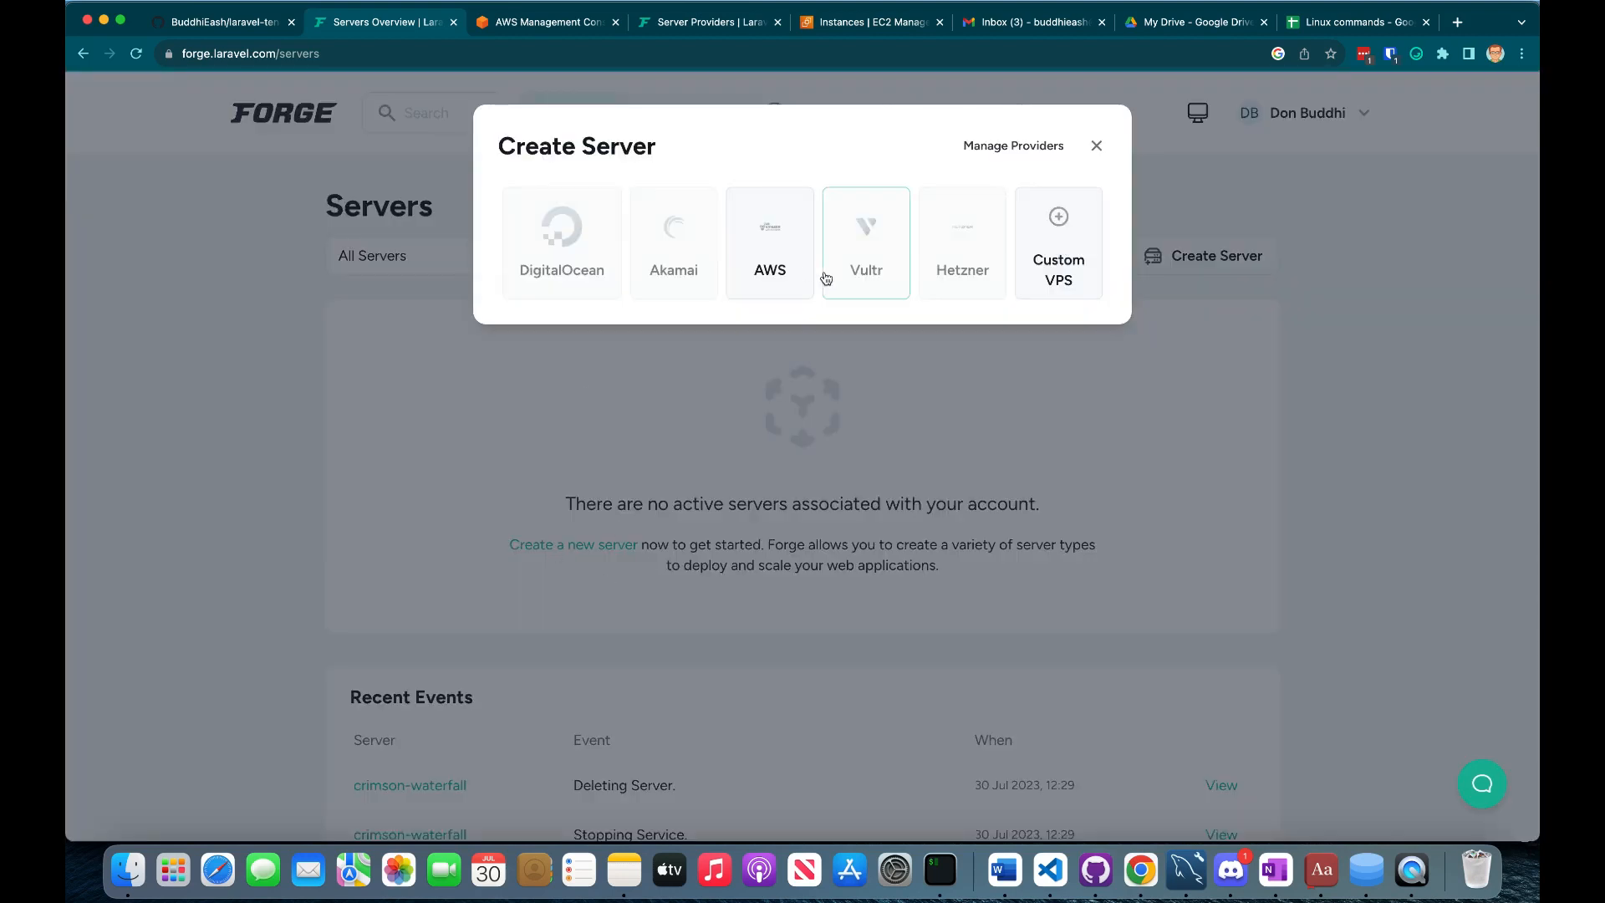
left_click(768, 254)
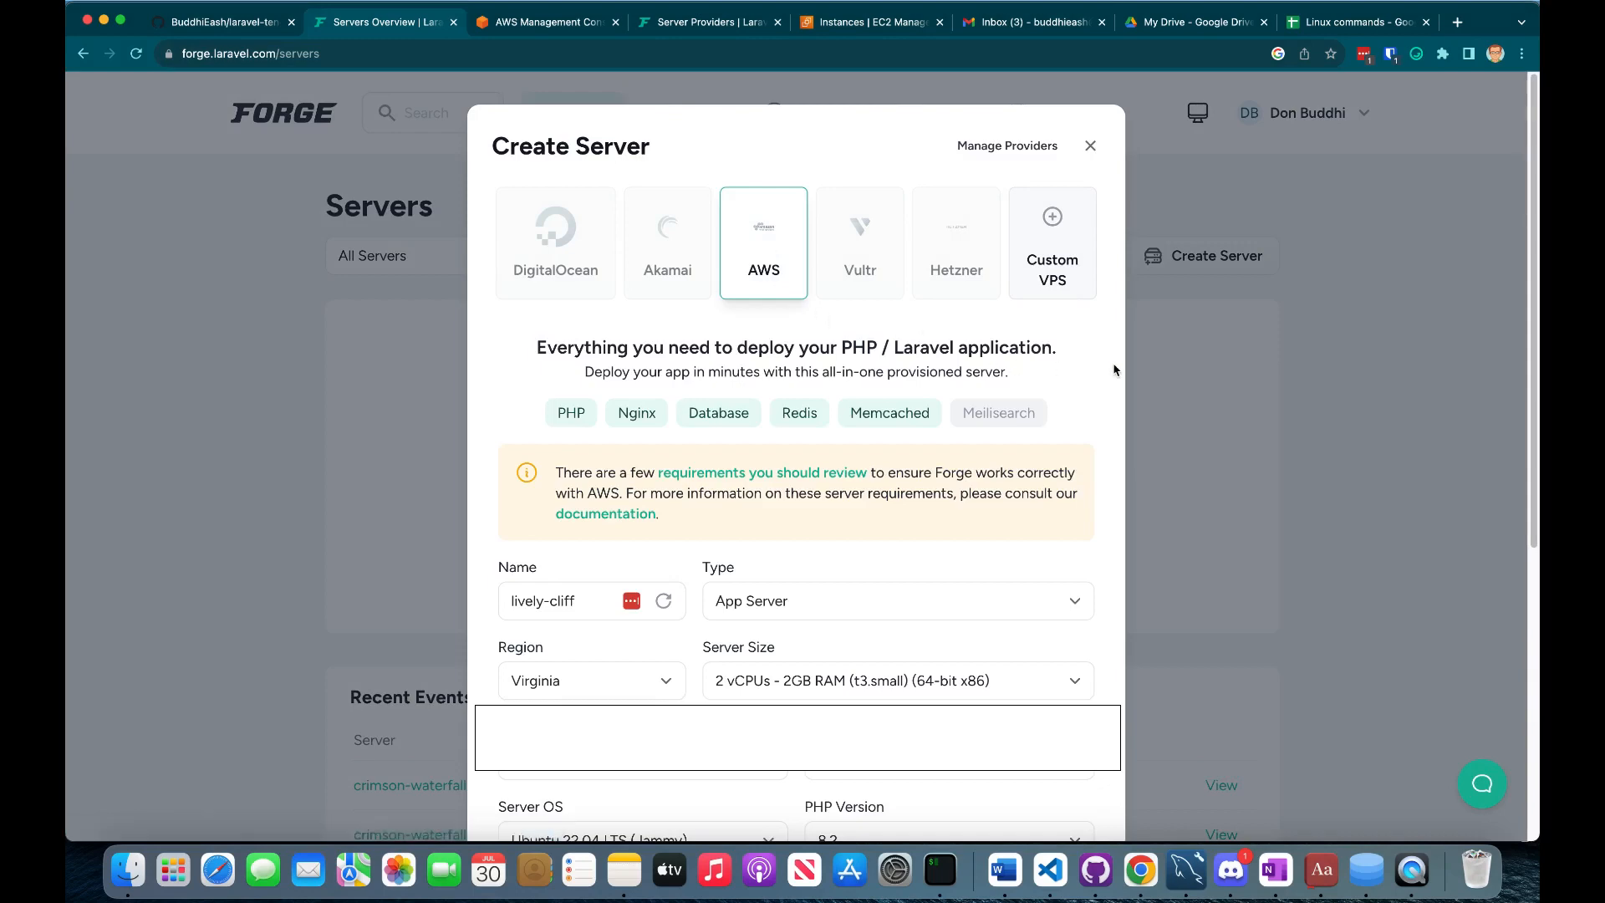
scroll(1109, 365, "down", 3)
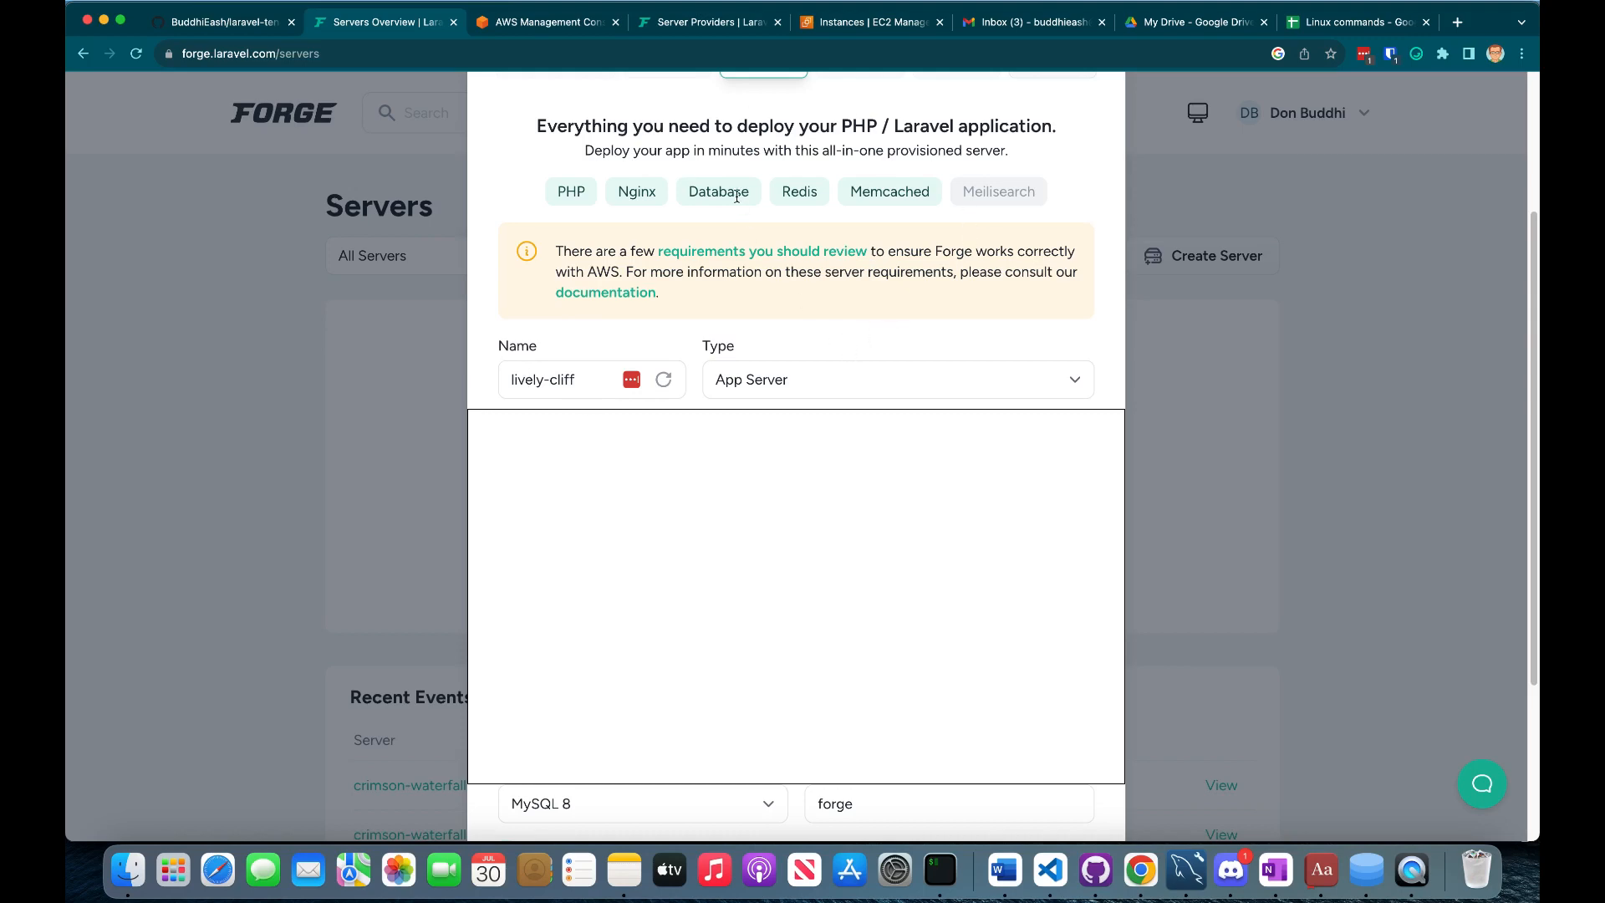
left_click(870, 23)
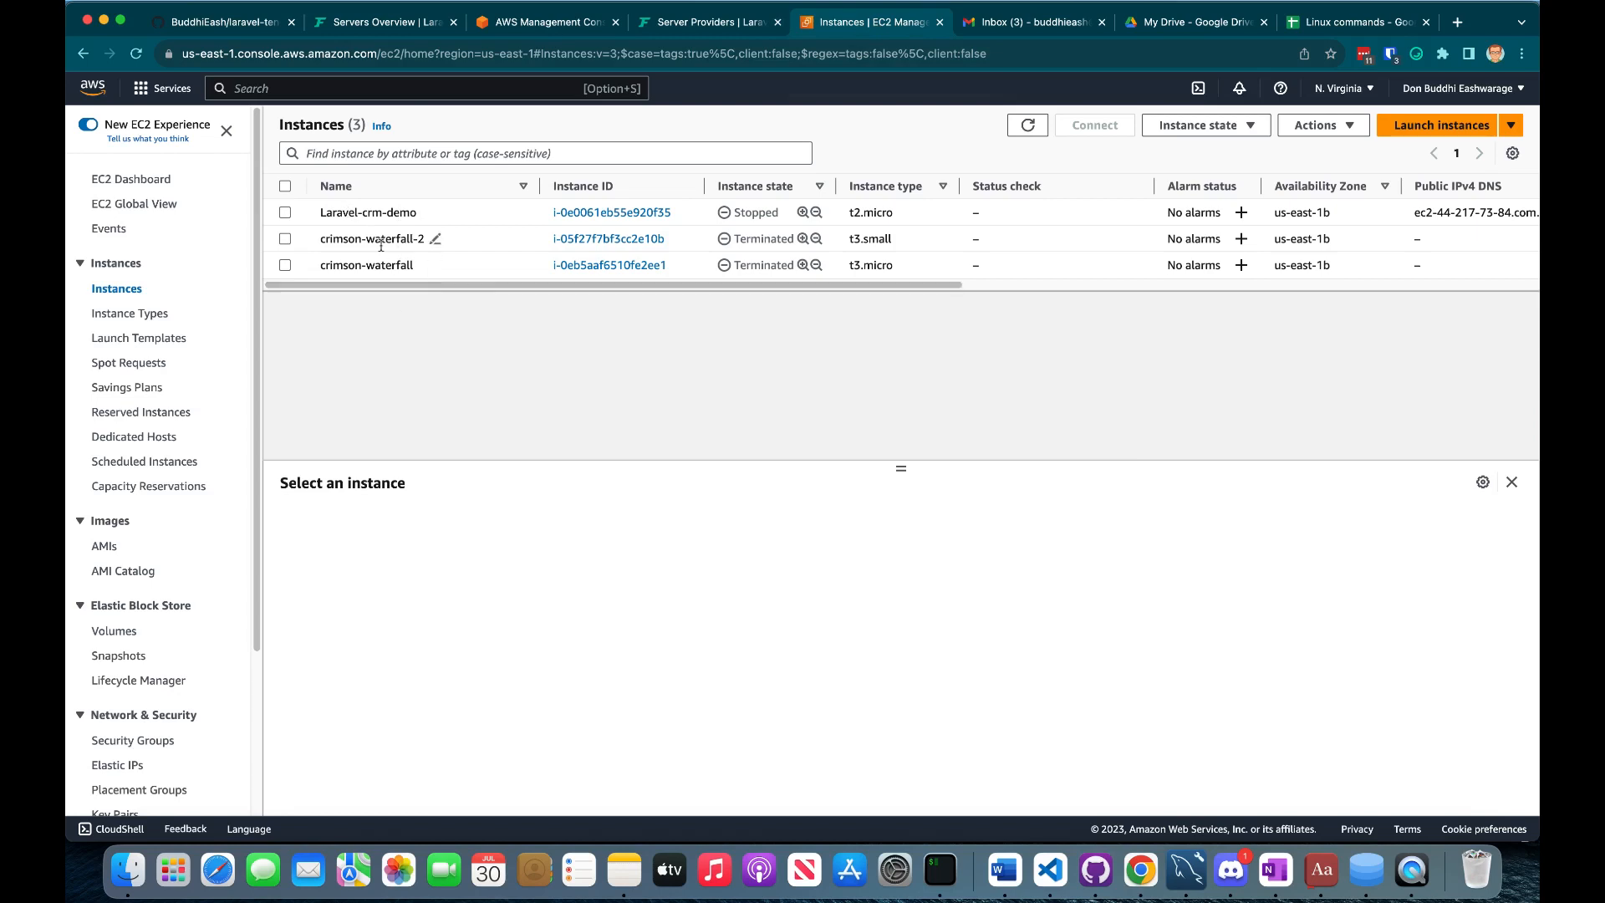
left_click(373, 25)
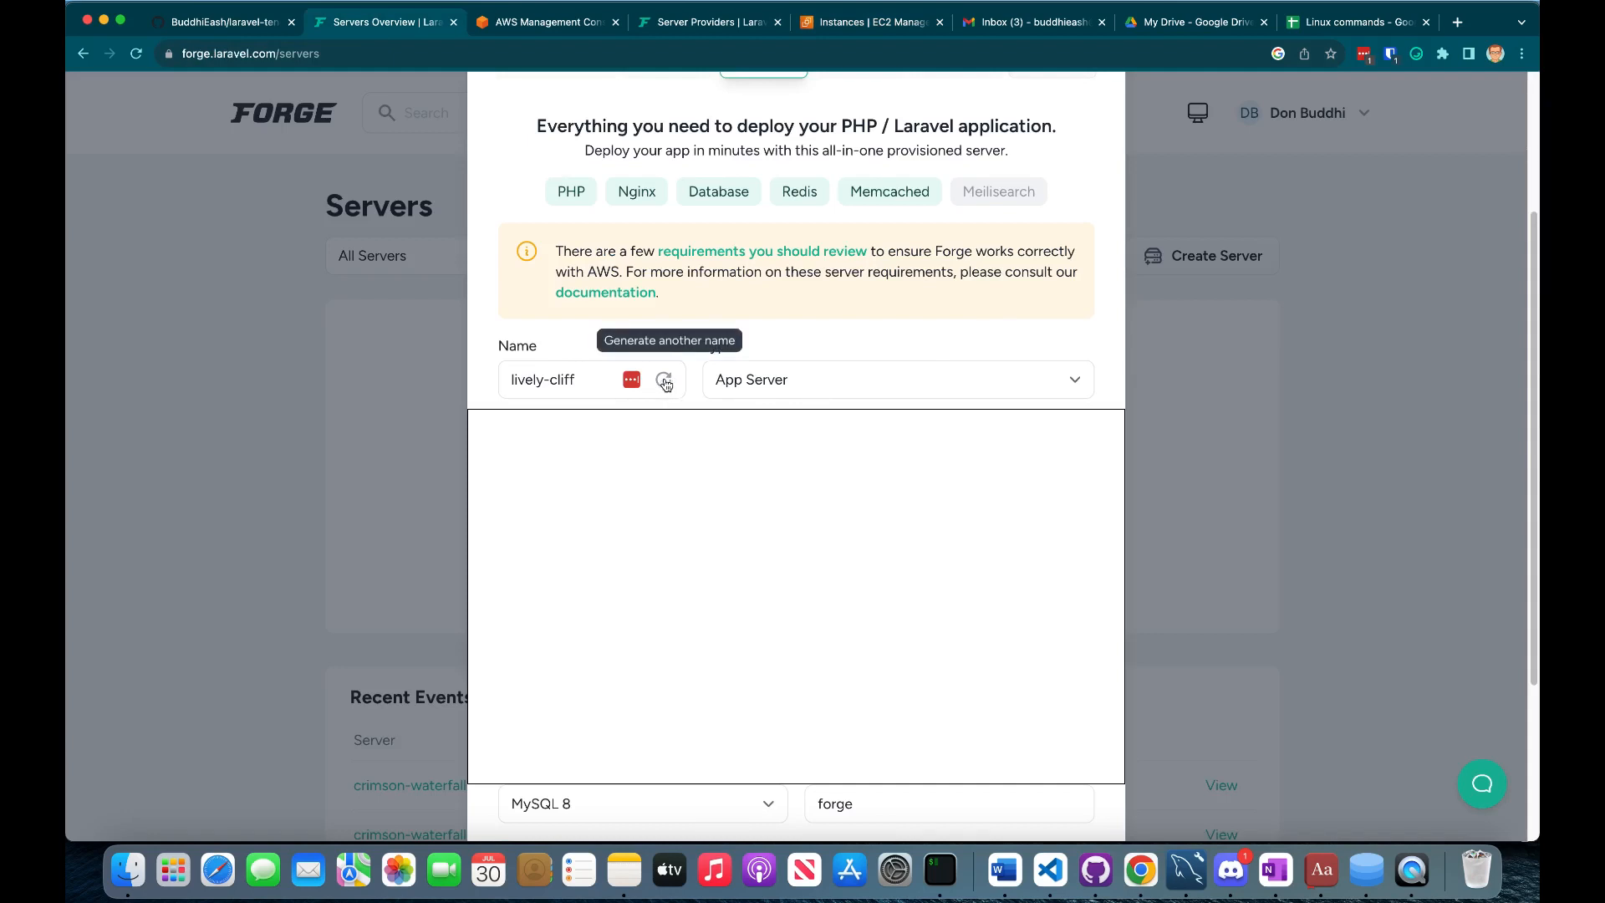
Step: Regenerate the server name to clean-snowflake and keep App Server as the type
left_click(665, 381)
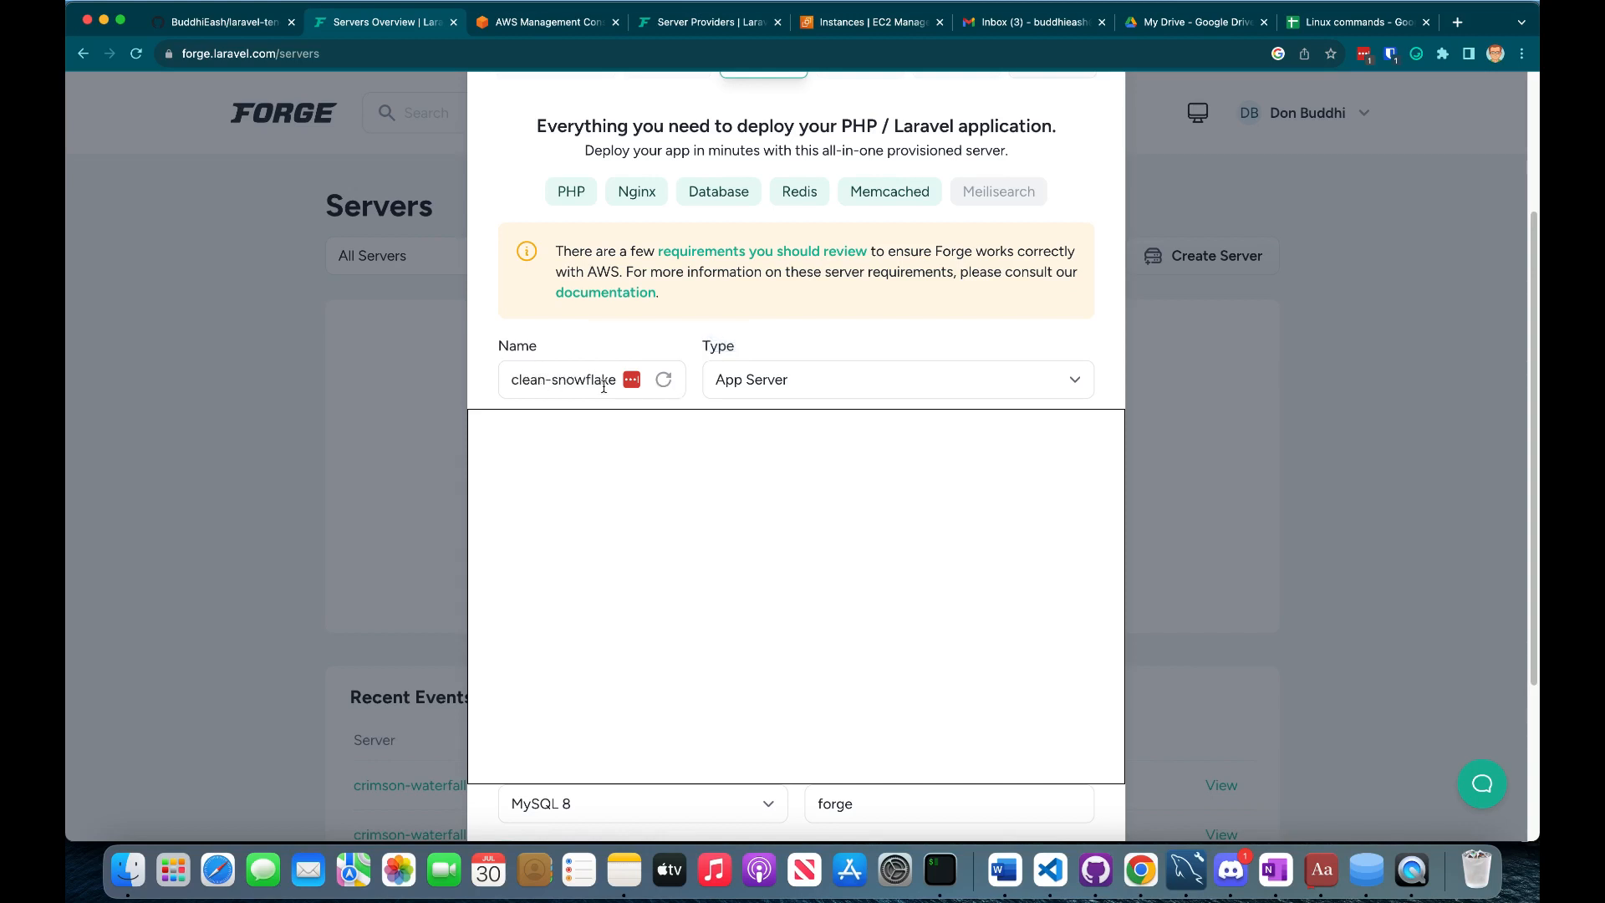
scroll(590, 399, "down", 2)
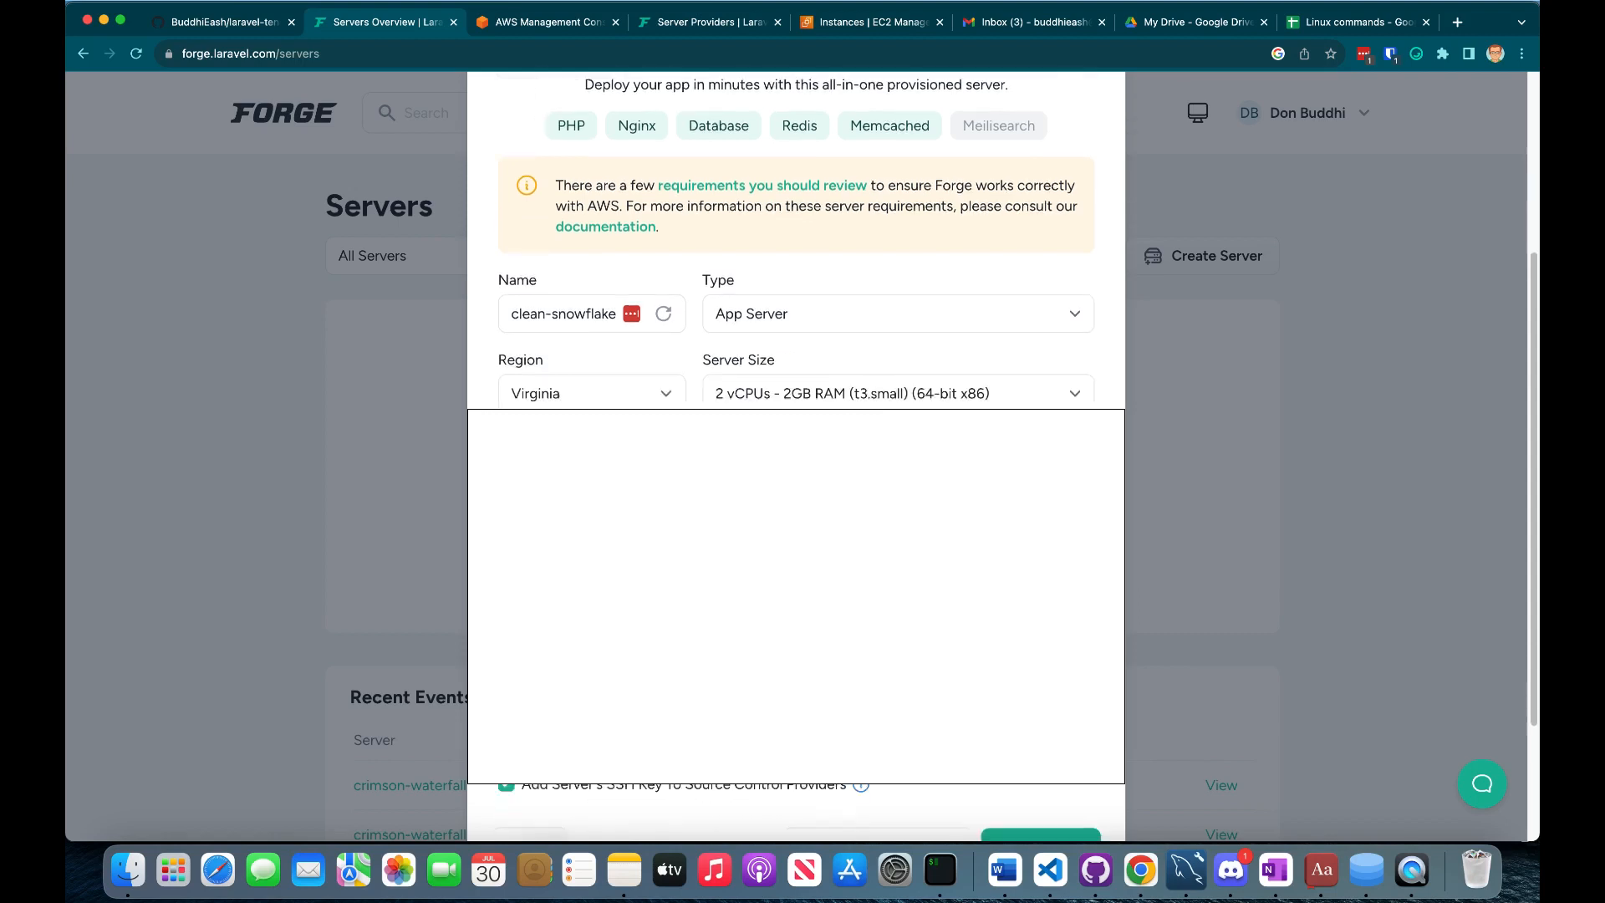
left_click(810, 322)
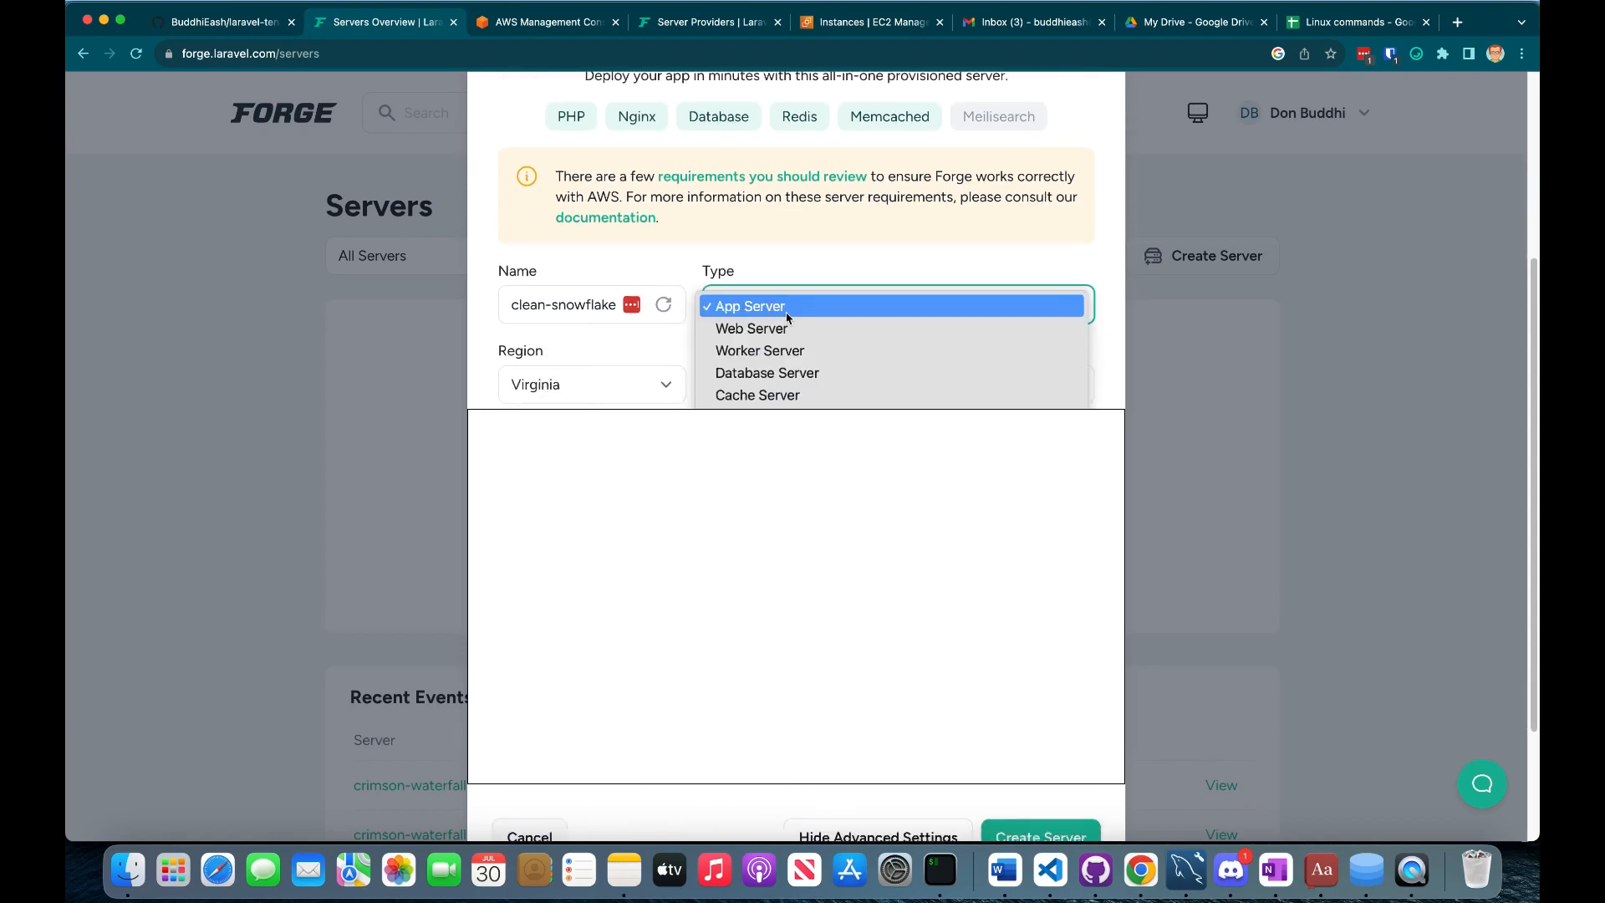
left_click(787, 311)
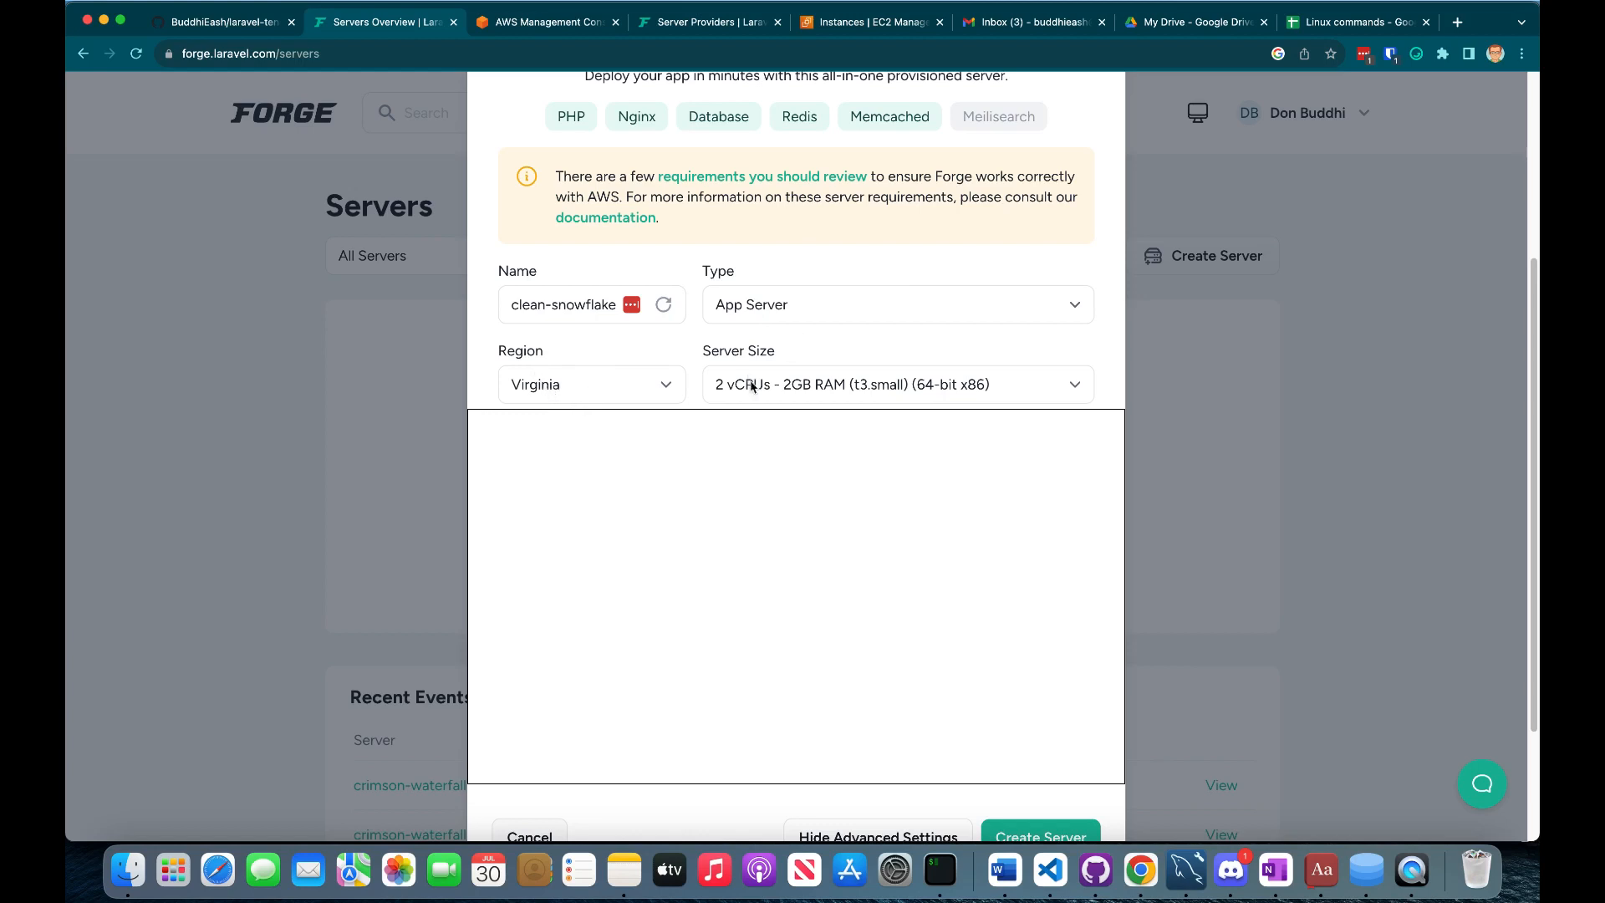
Step: Set the server size to 2 vCPUs - 1GB RAM (t3.micro)
left_click(881, 388)
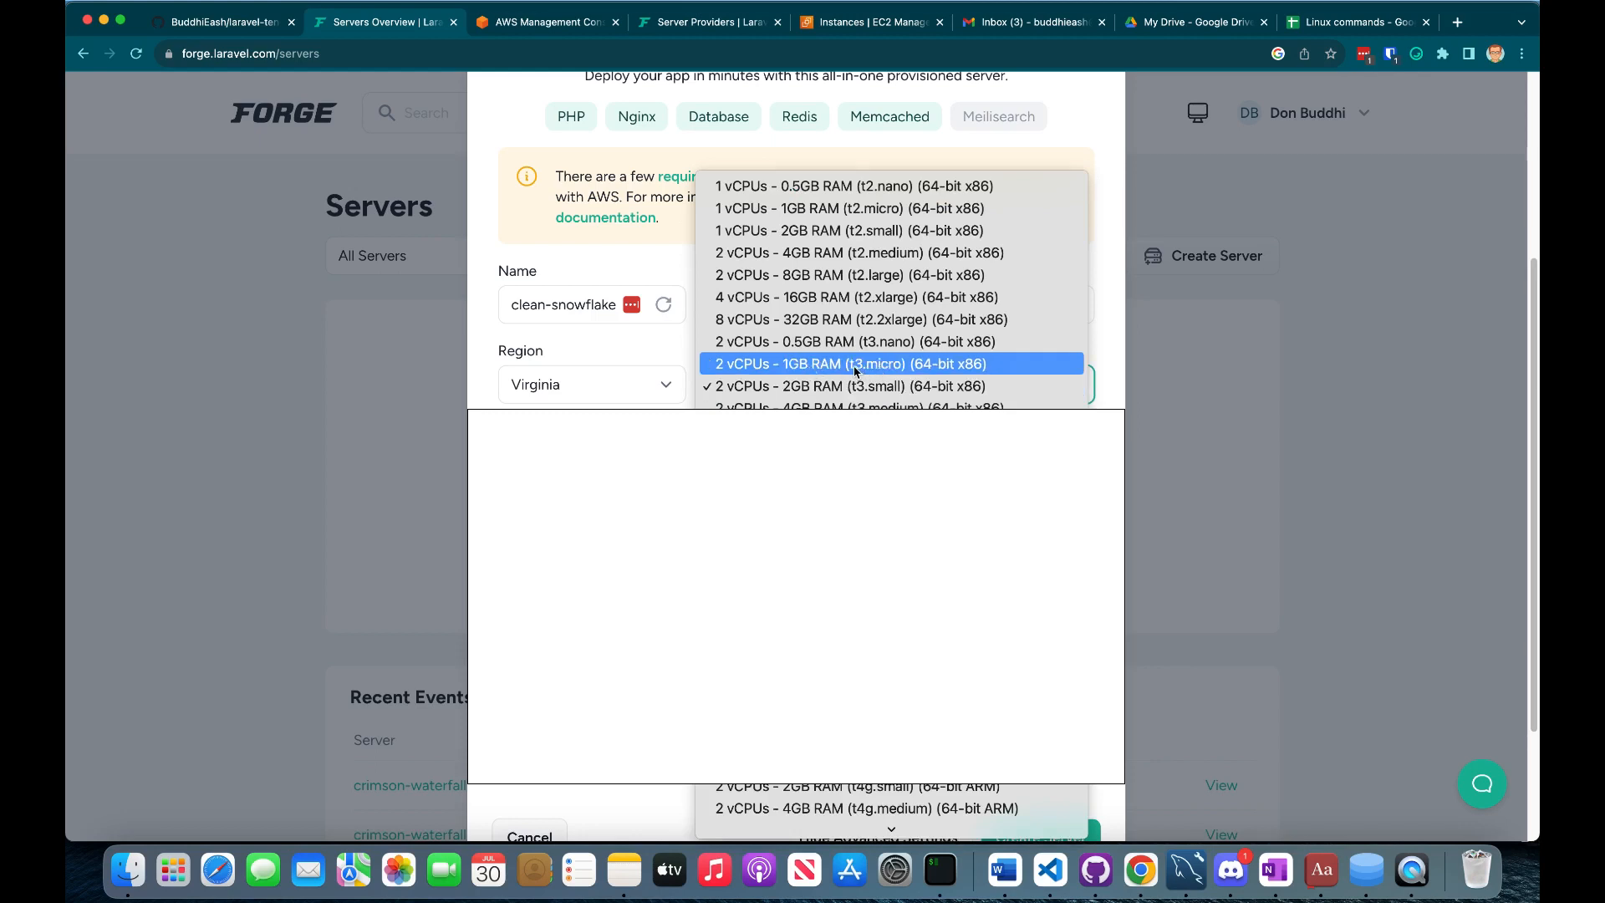
left_click(855, 366)
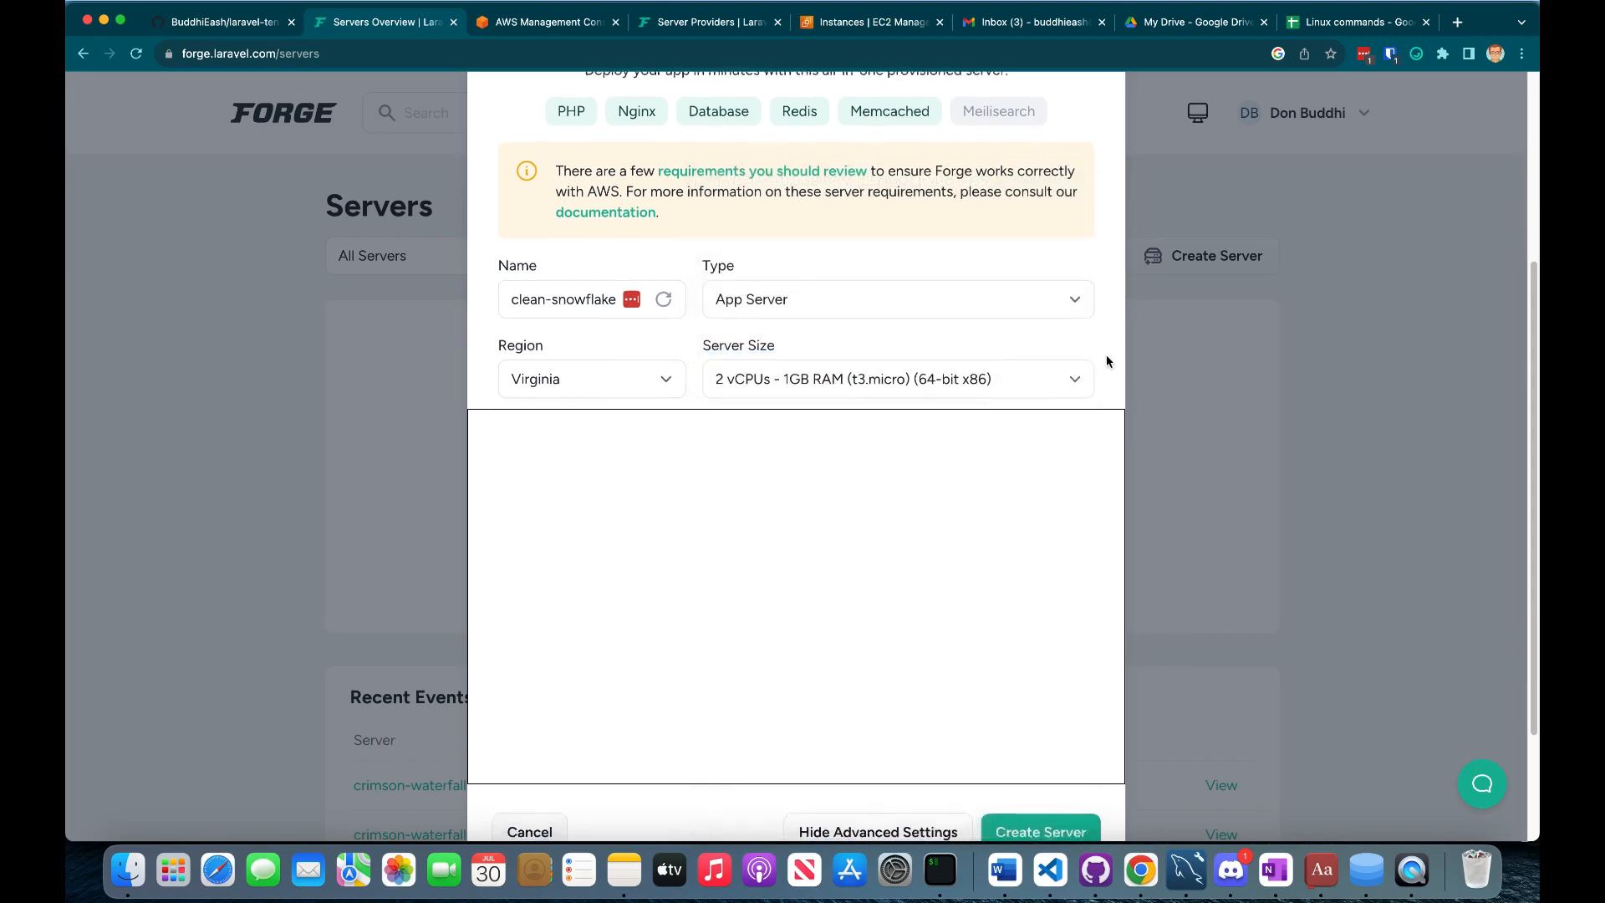
scroll(1108, 361, "down", 2)
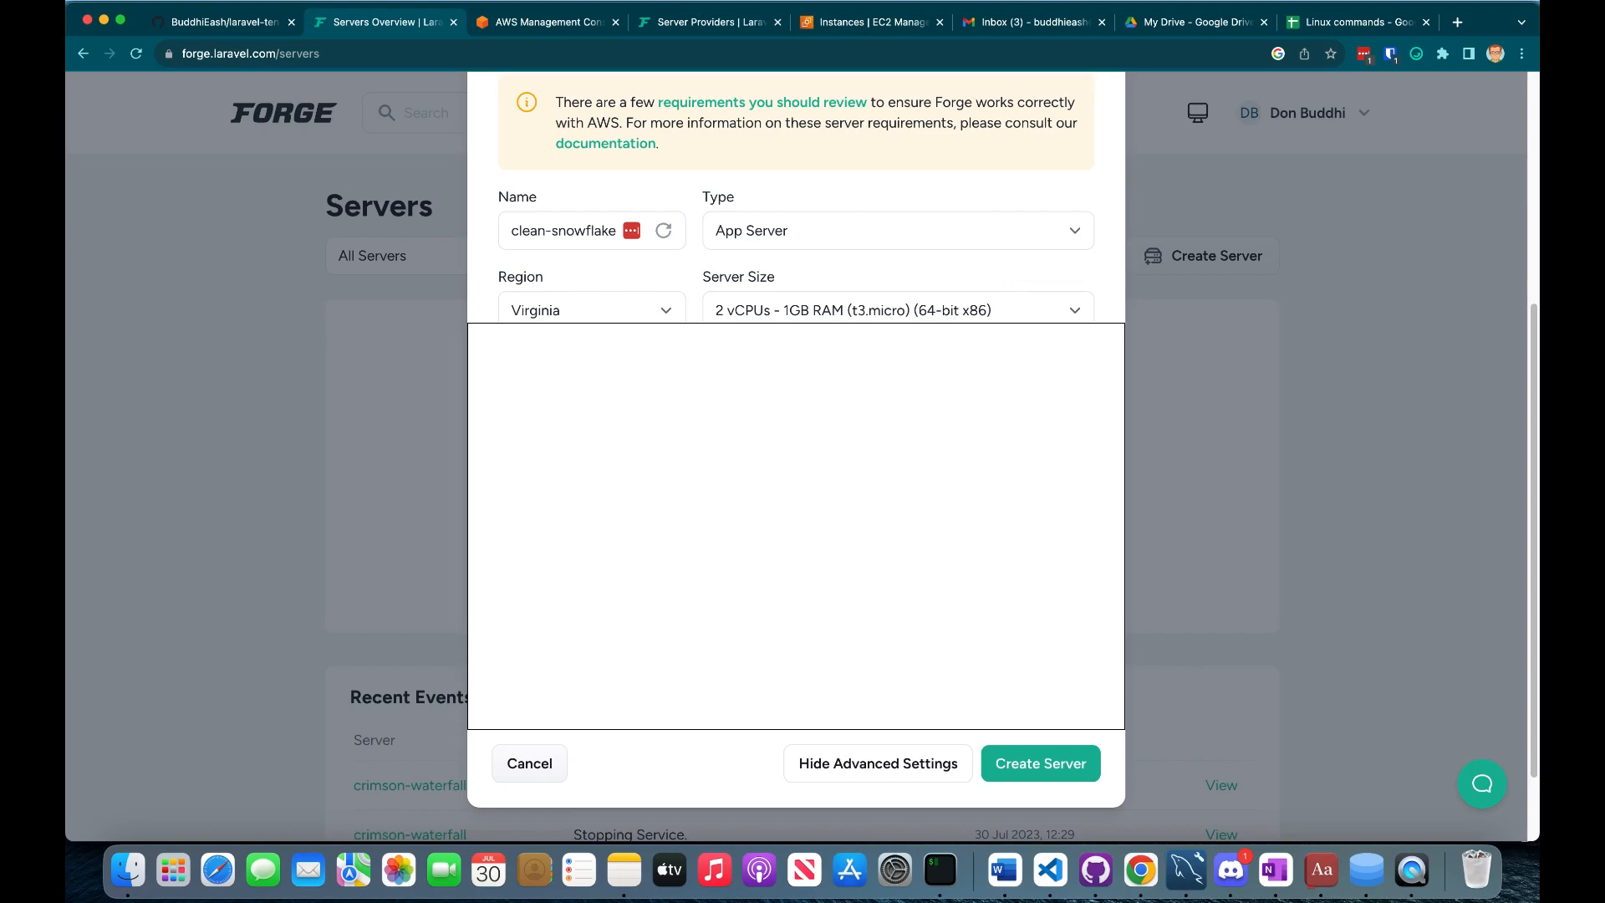
Step: Settle on PHP 8.2 for the server after briefly trying PHP 8.1
scroll(796, 418, "down", 1)
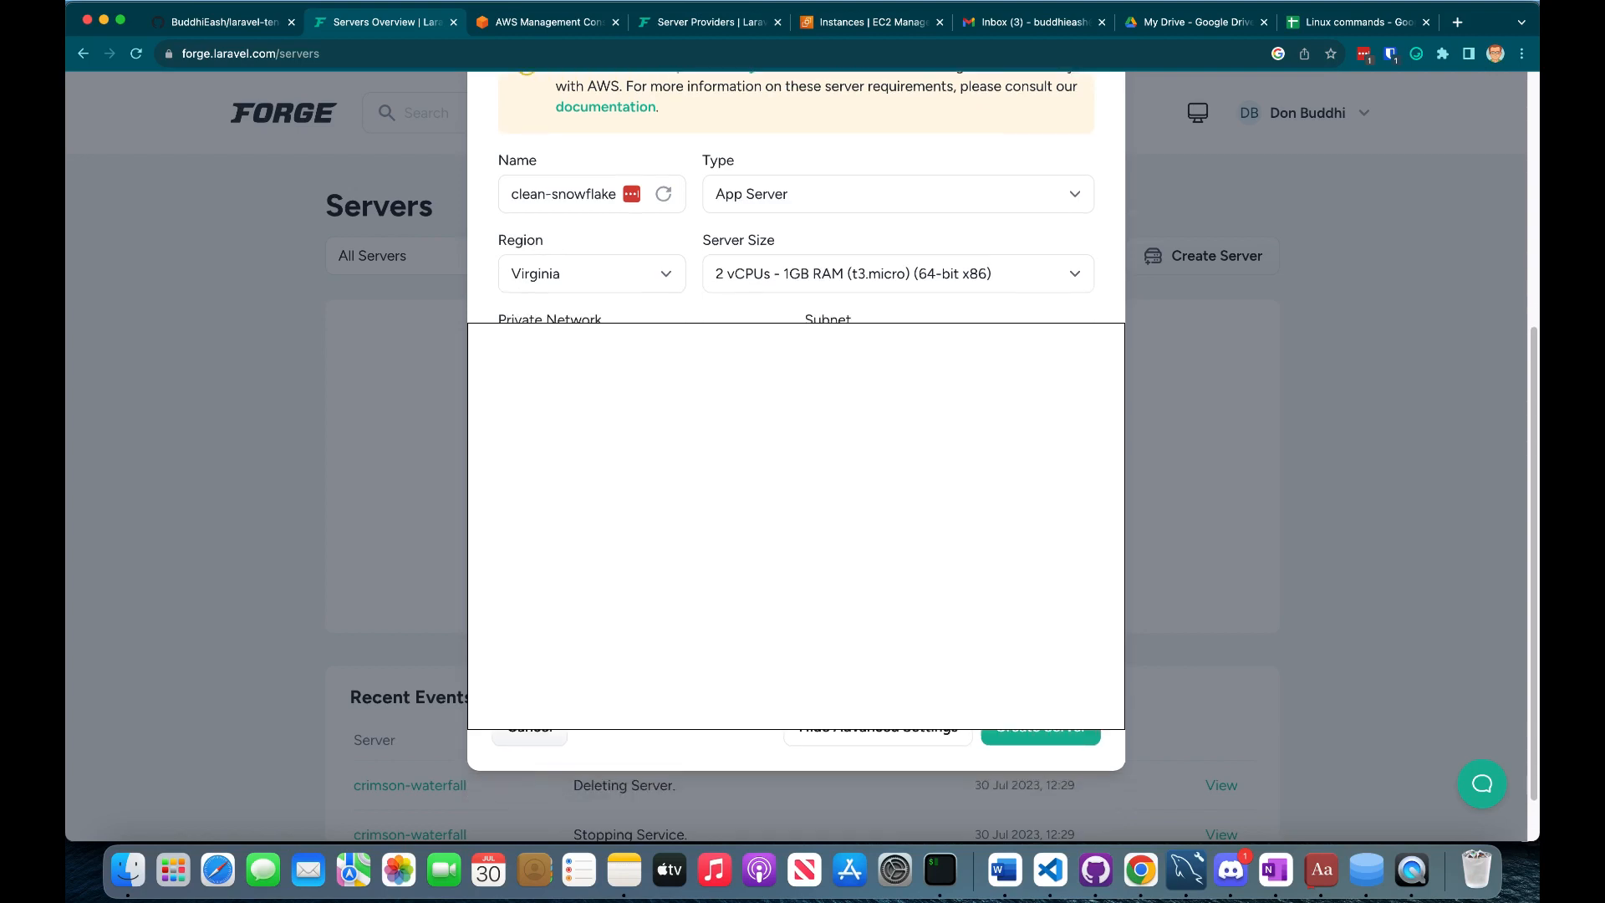
left_click(902, 443)
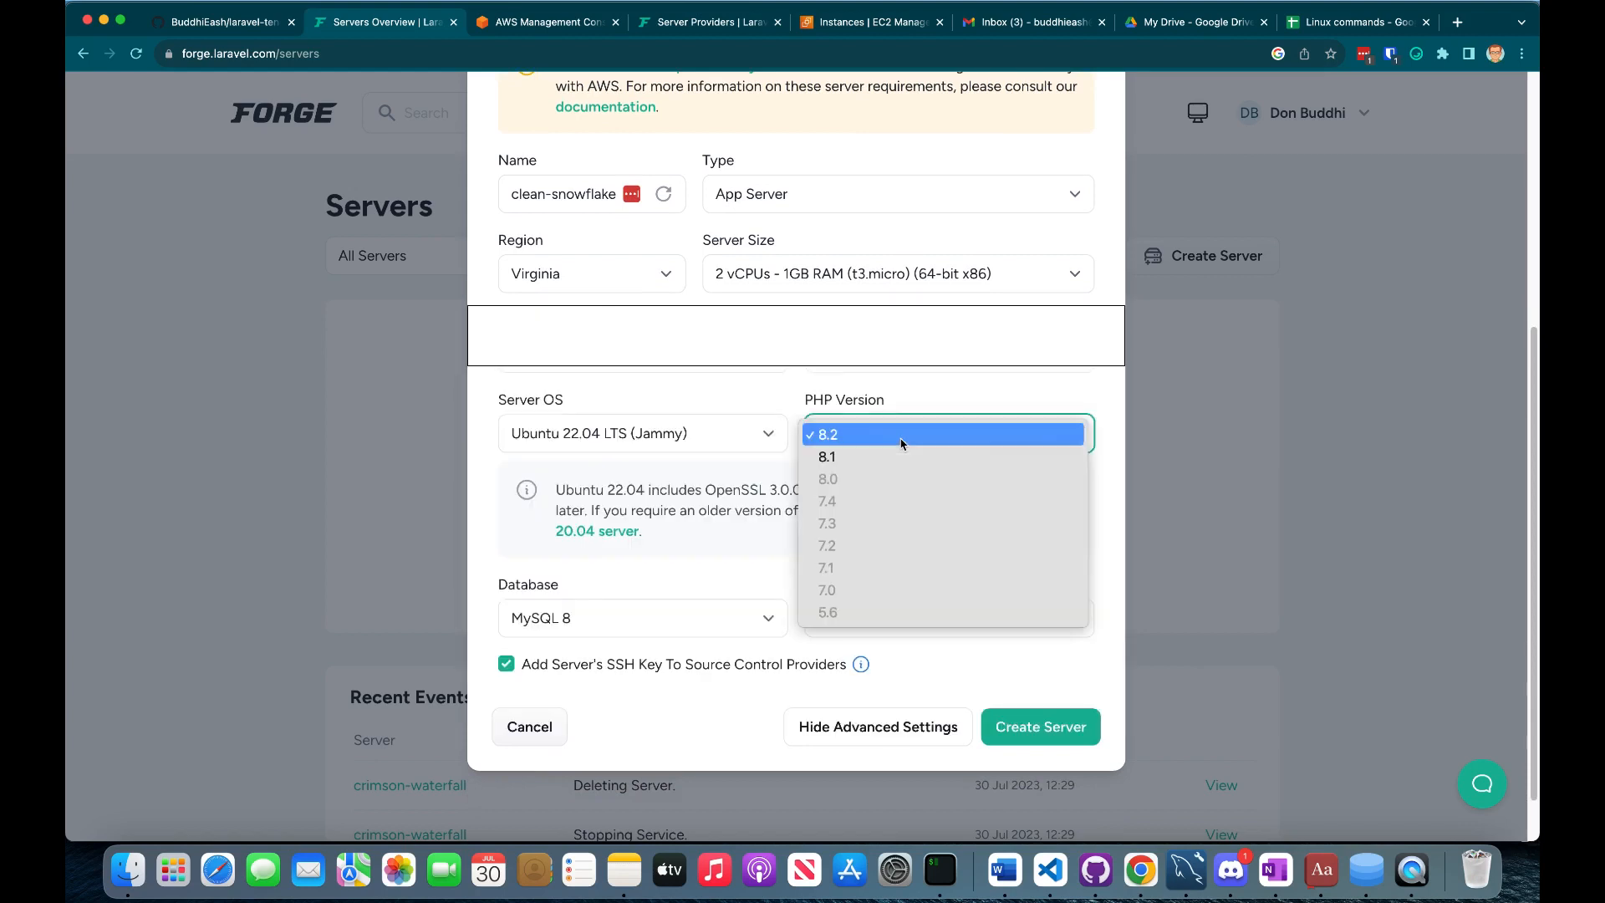
left_click(901, 442)
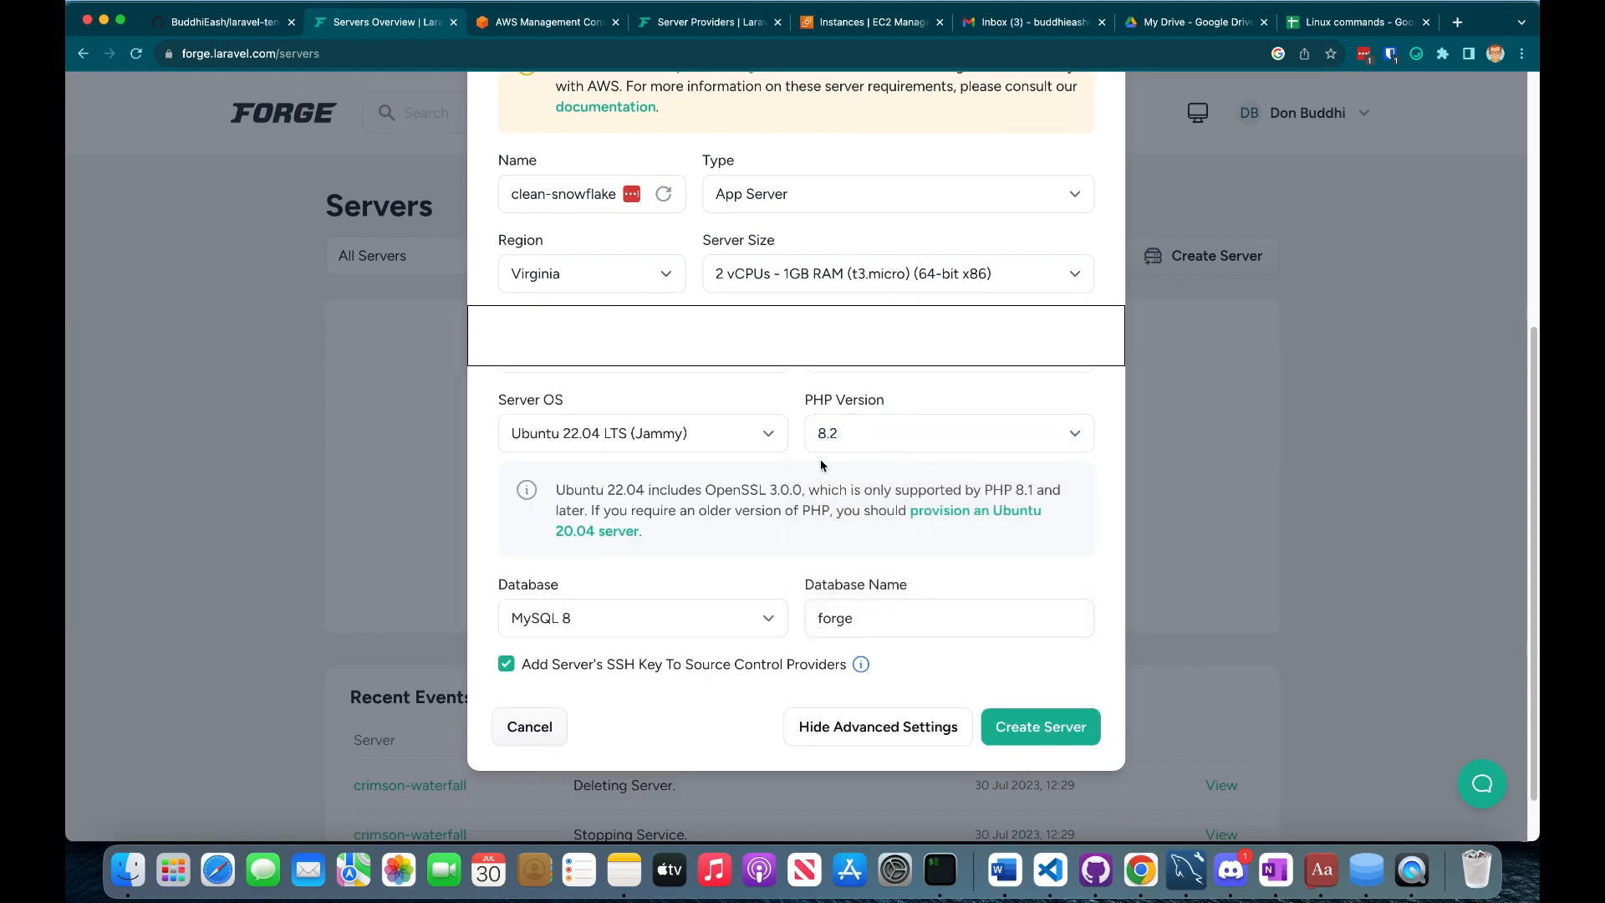
left_click(182, 23)
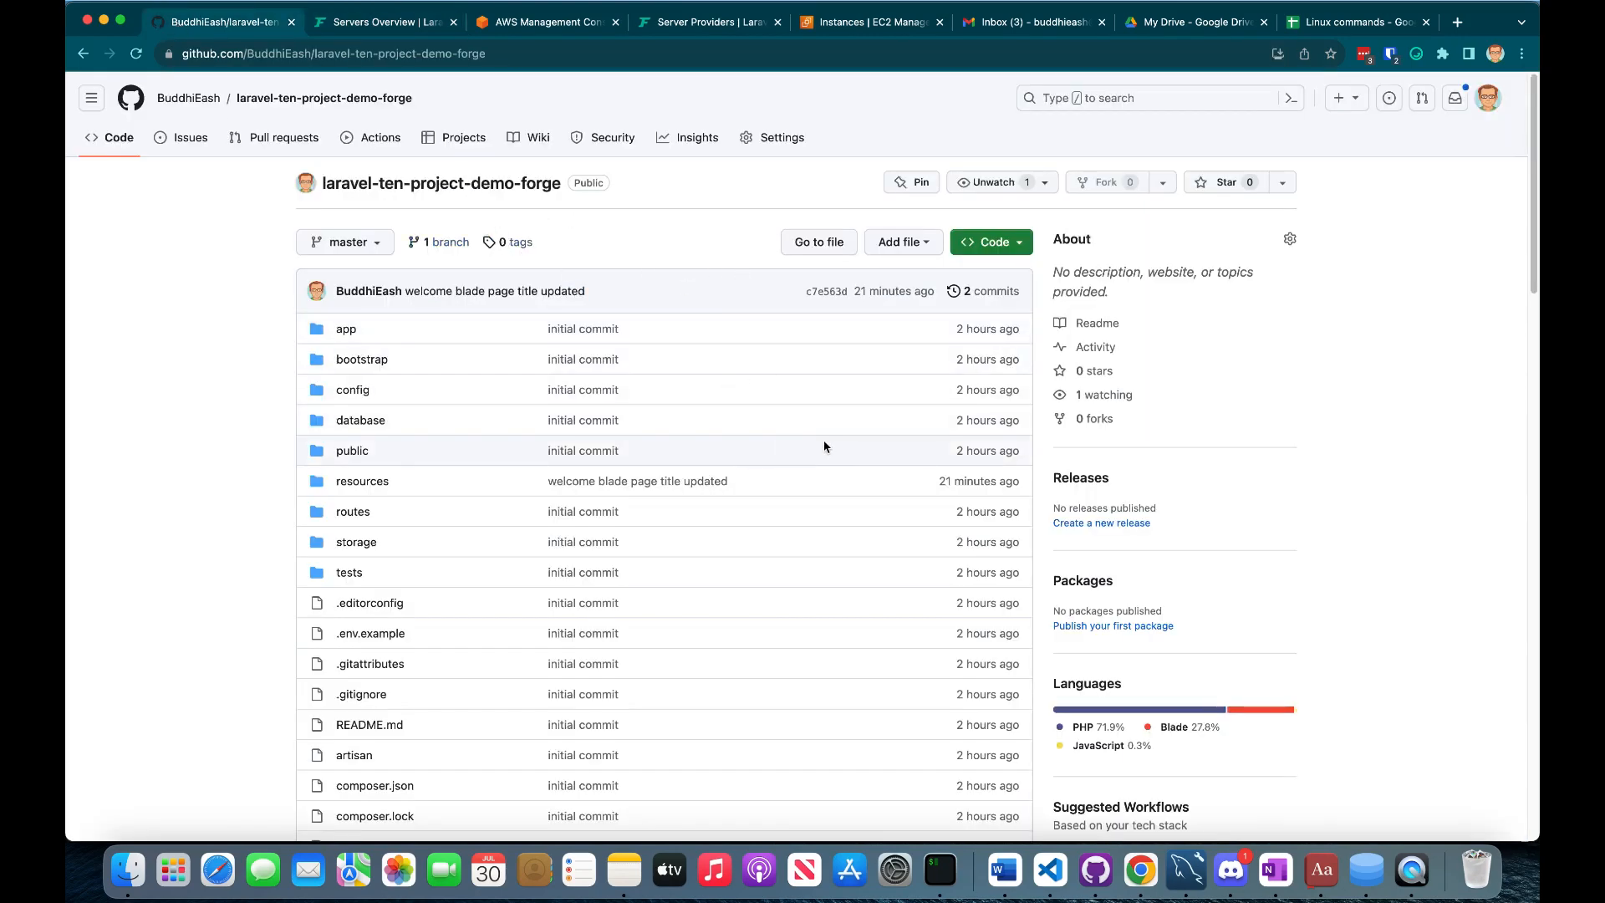
left_click(531, 22)
left_click(390, 23)
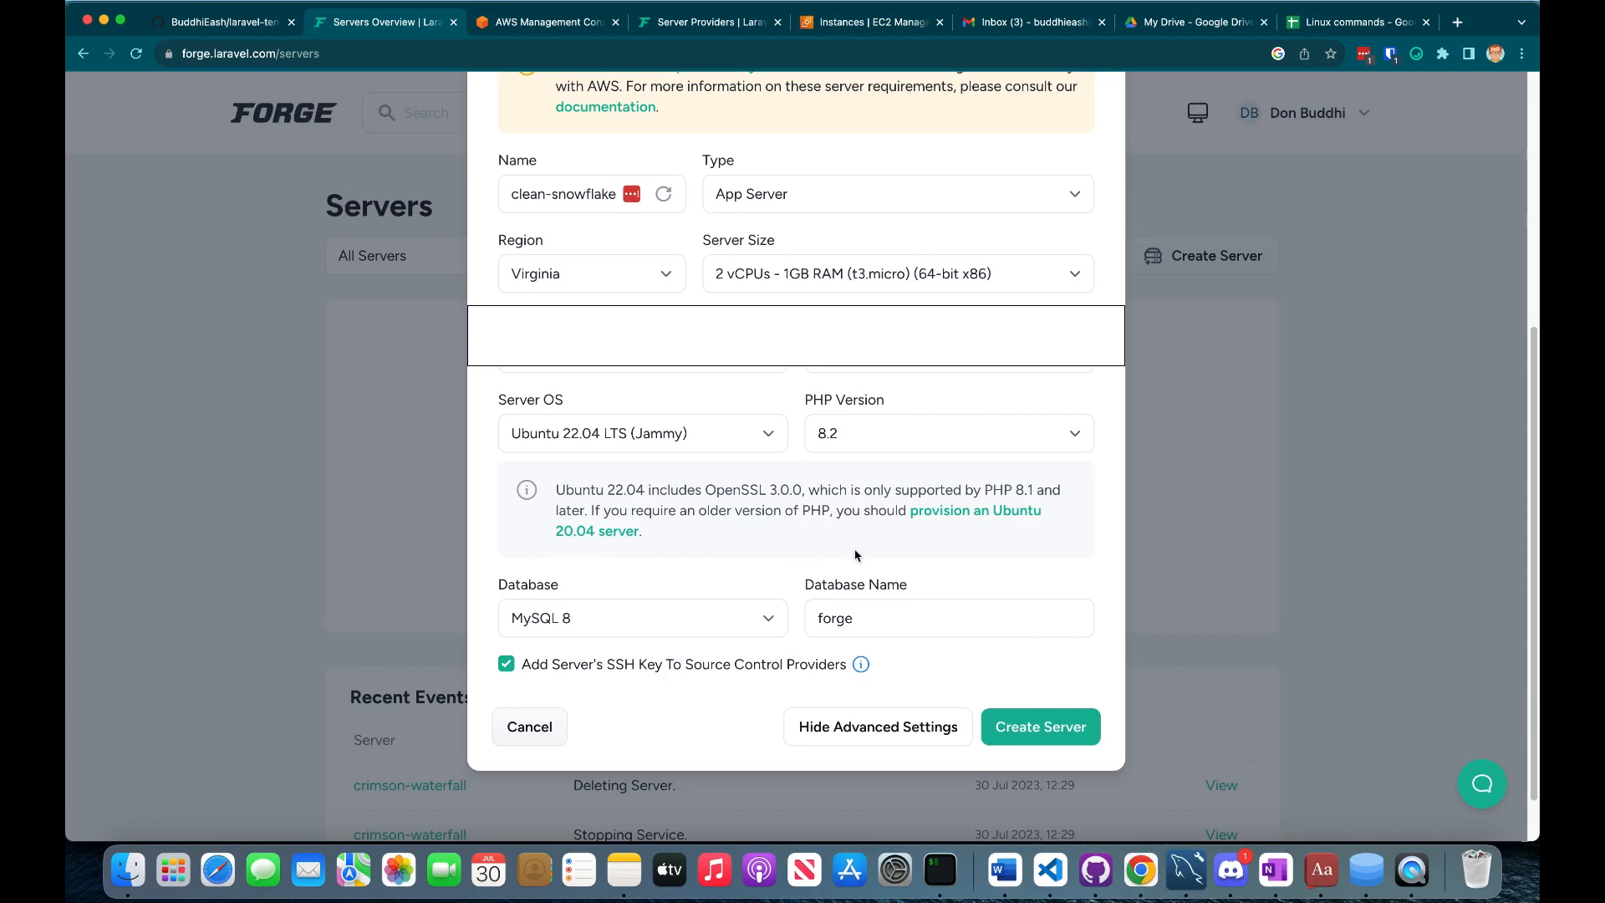
left_click(860, 442)
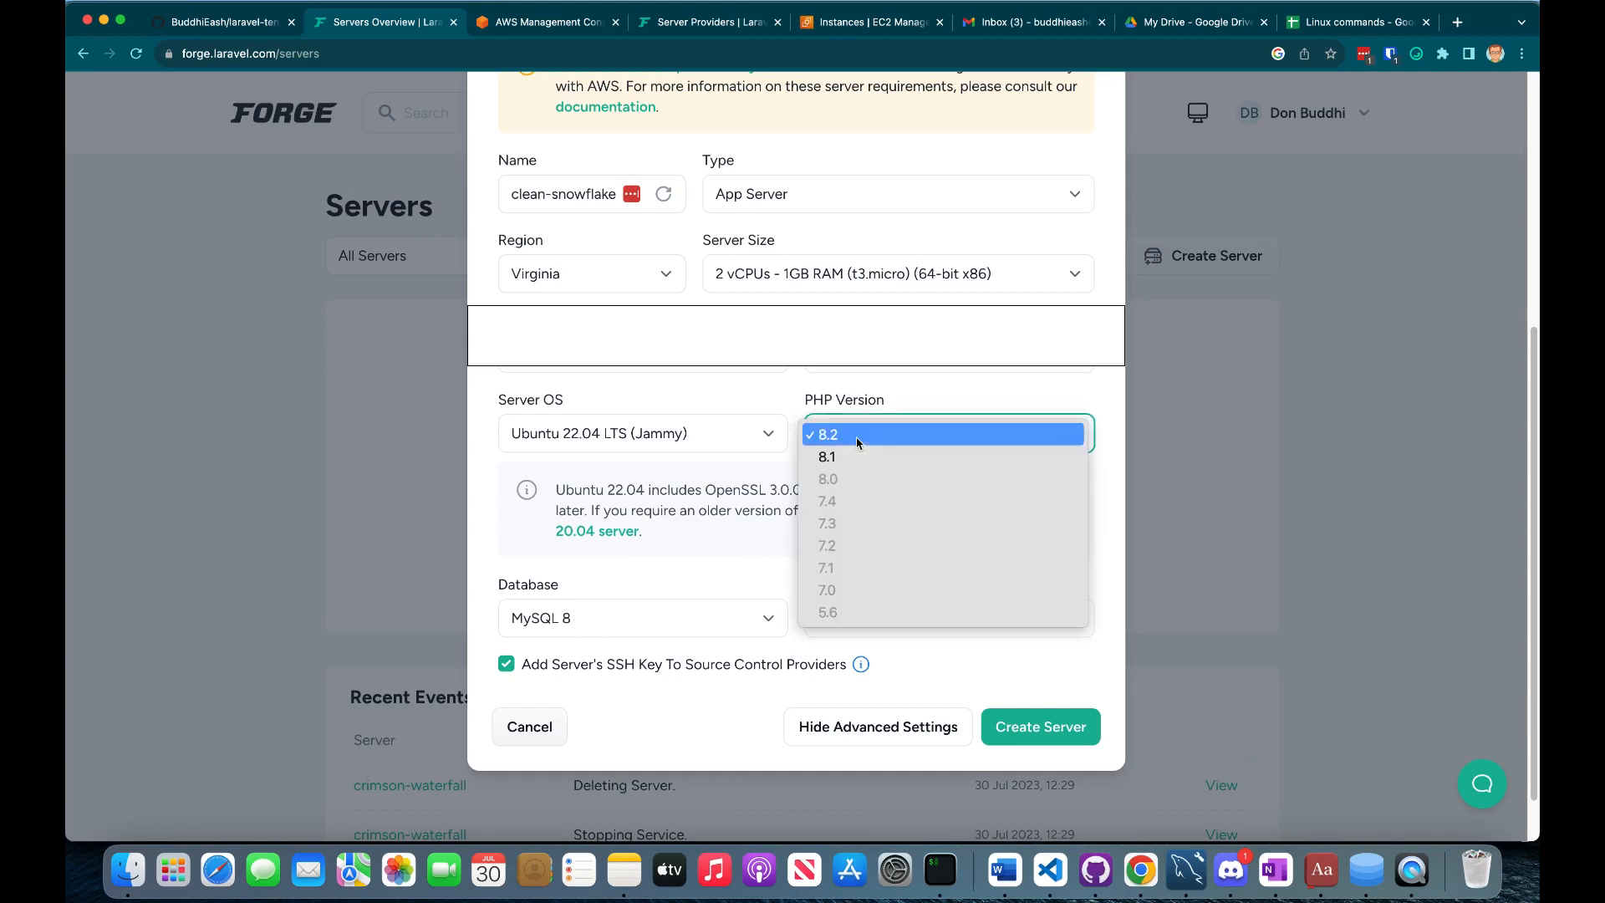
left_click(833, 465)
left_click(846, 436)
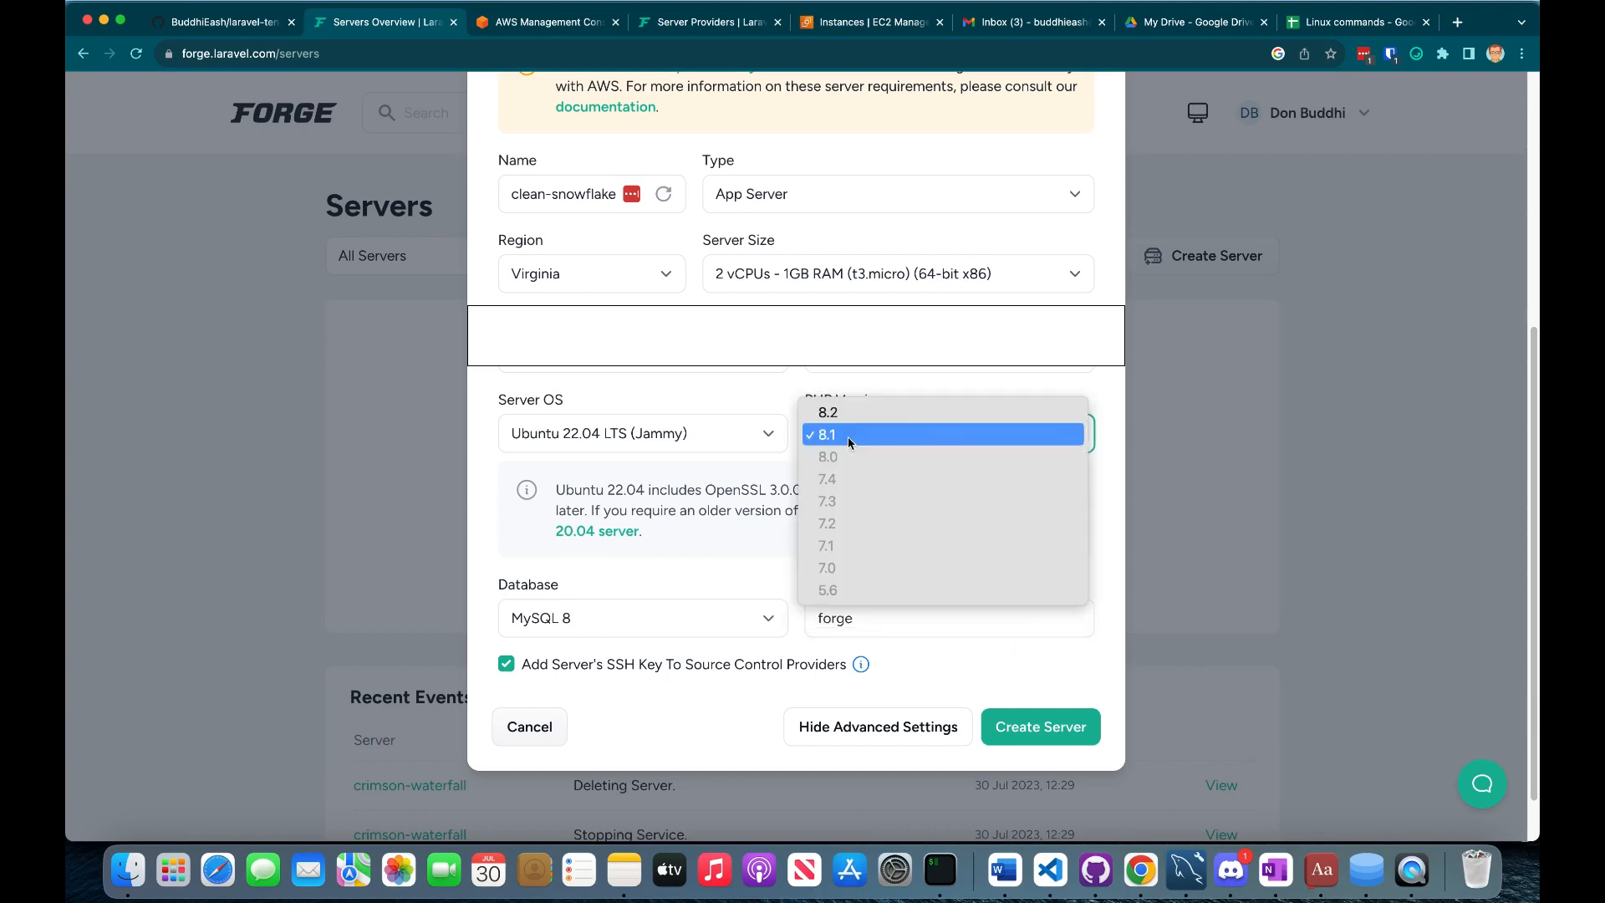
left_click(837, 413)
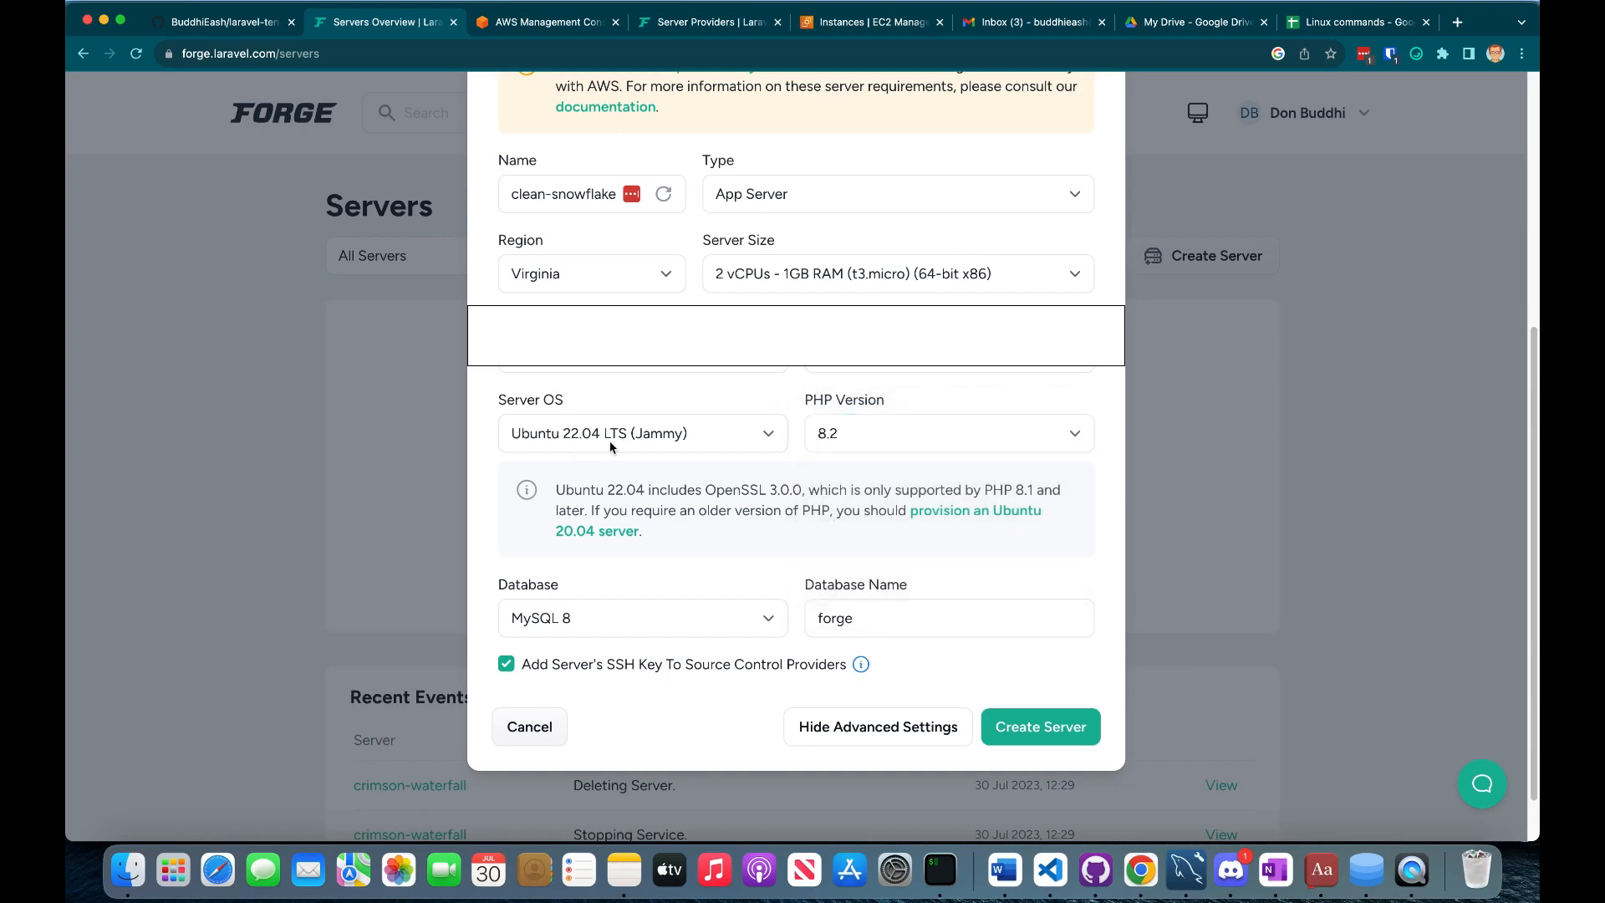
Step: Keep Ubuntu 22.04 LTS as the server OS and MySQL 8 as the database
scroll(663, 444, "down", 1)
left_click(635, 407)
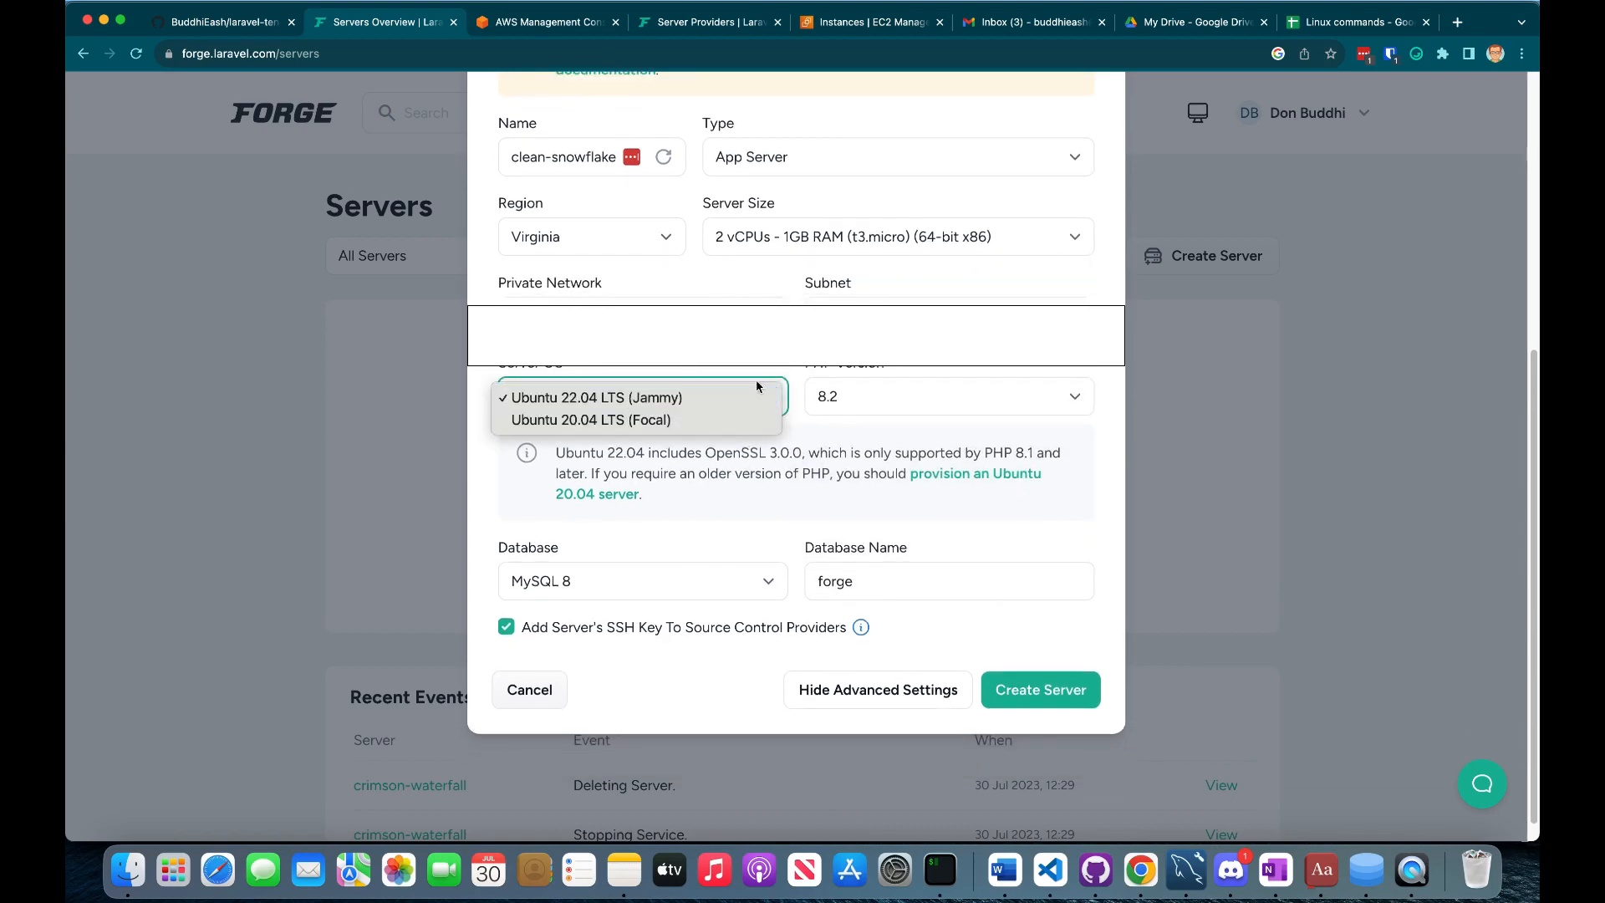
left_click(640, 399)
scroll(840, 493, "down", 1)
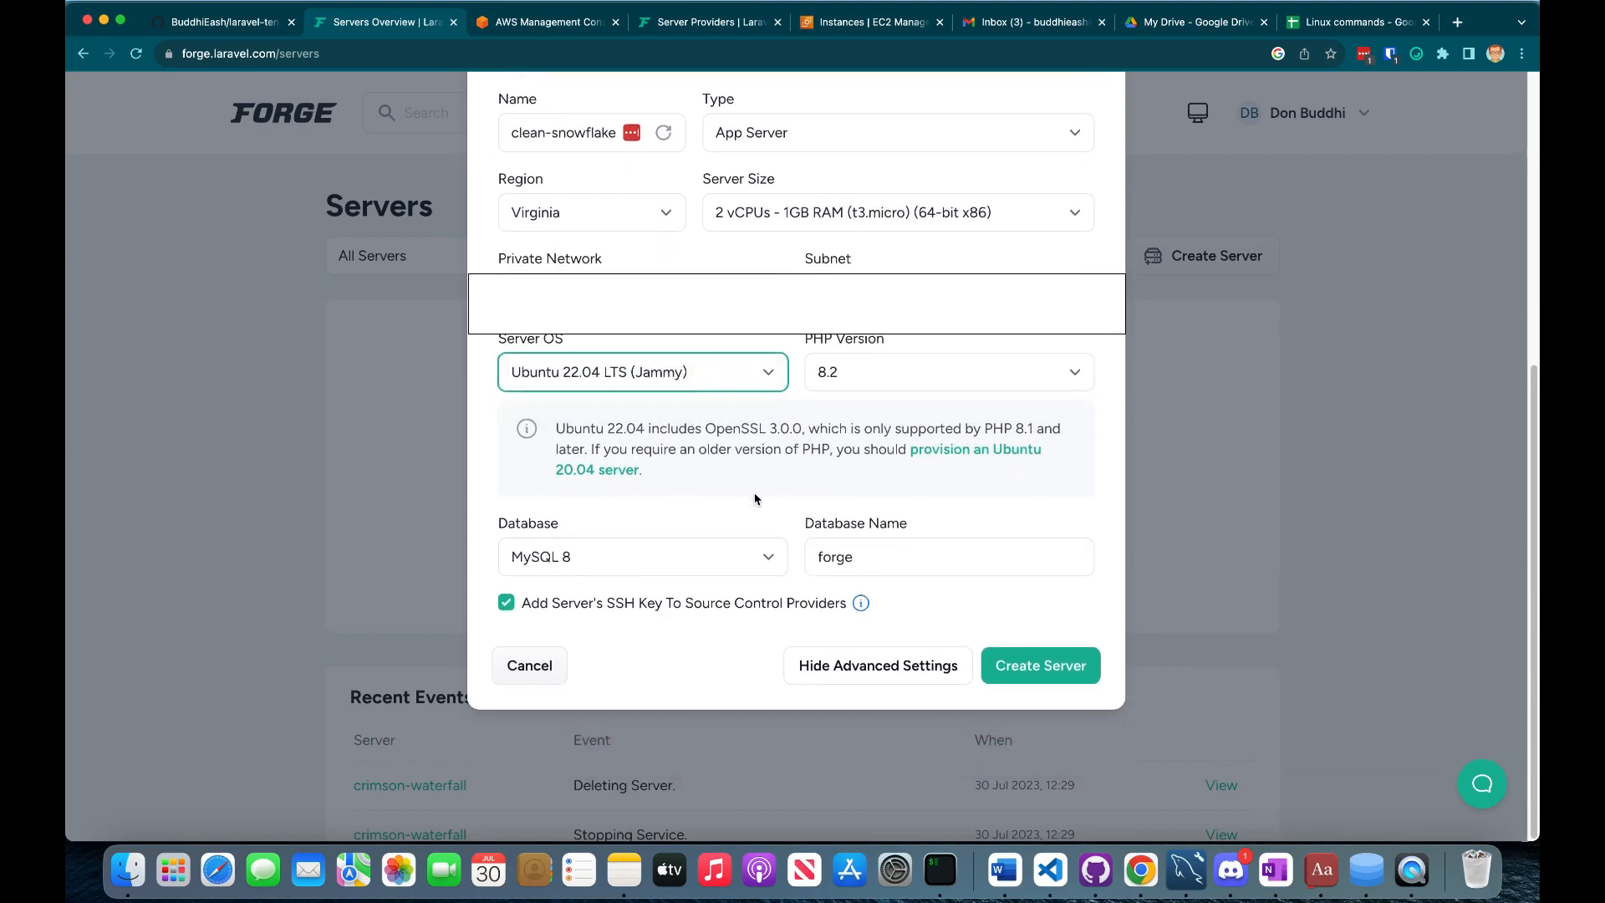
left_click(590, 565)
left_click(590, 558)
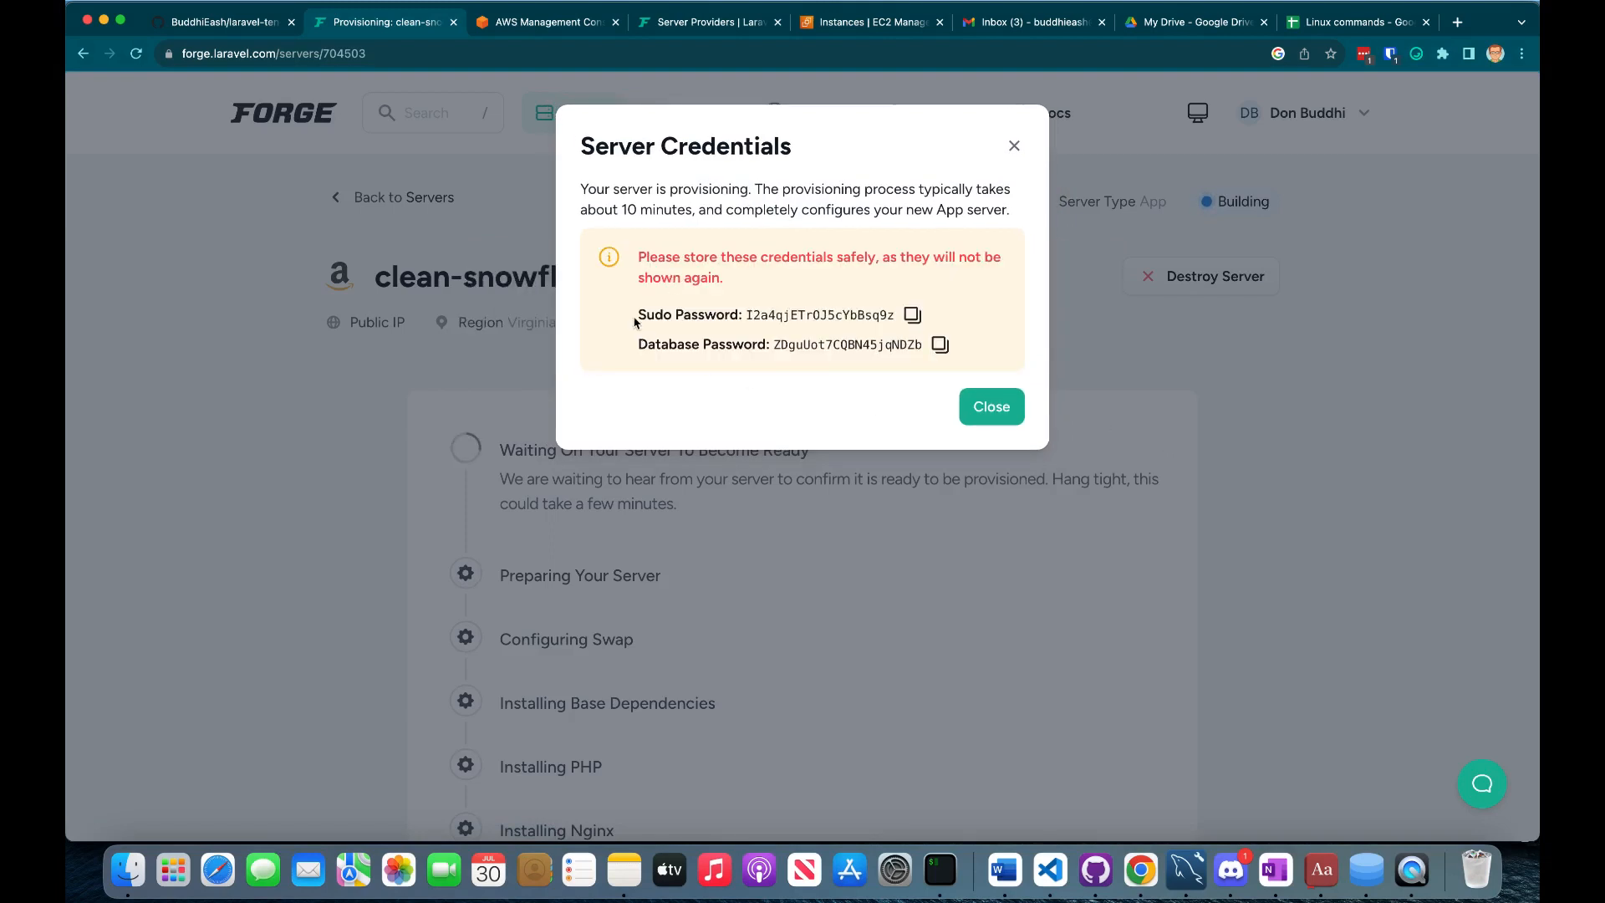
Step: Copy the sudo and database passwords, close the credentials notice, and switch to EC2 Instances
left_click_drag(638, 313, 938, 345)
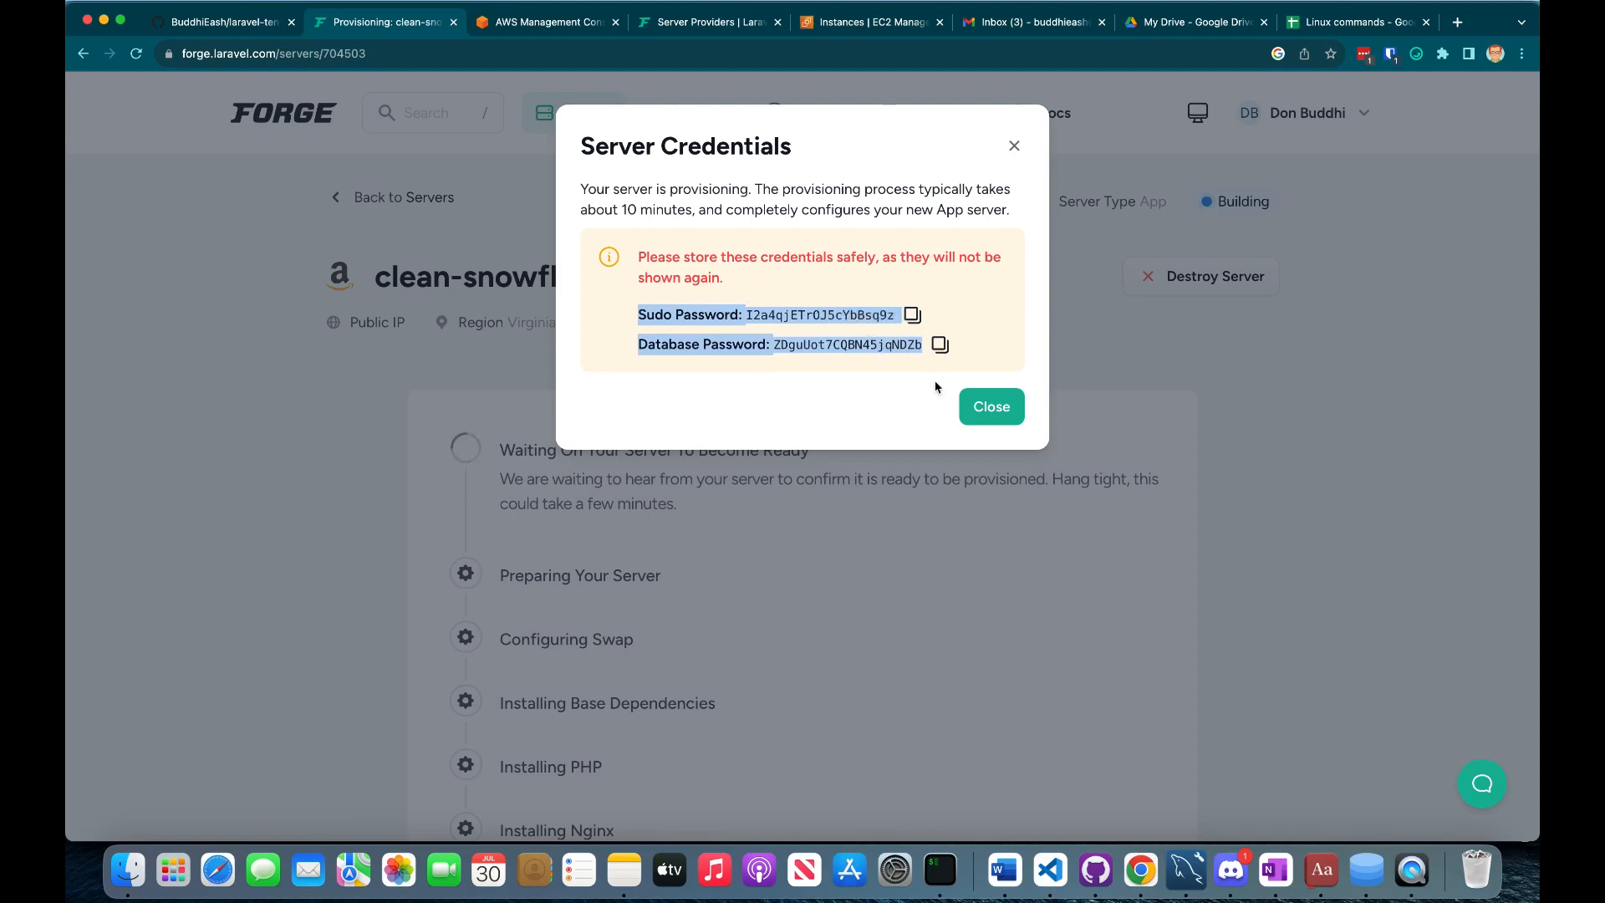
left_click(992, 407)
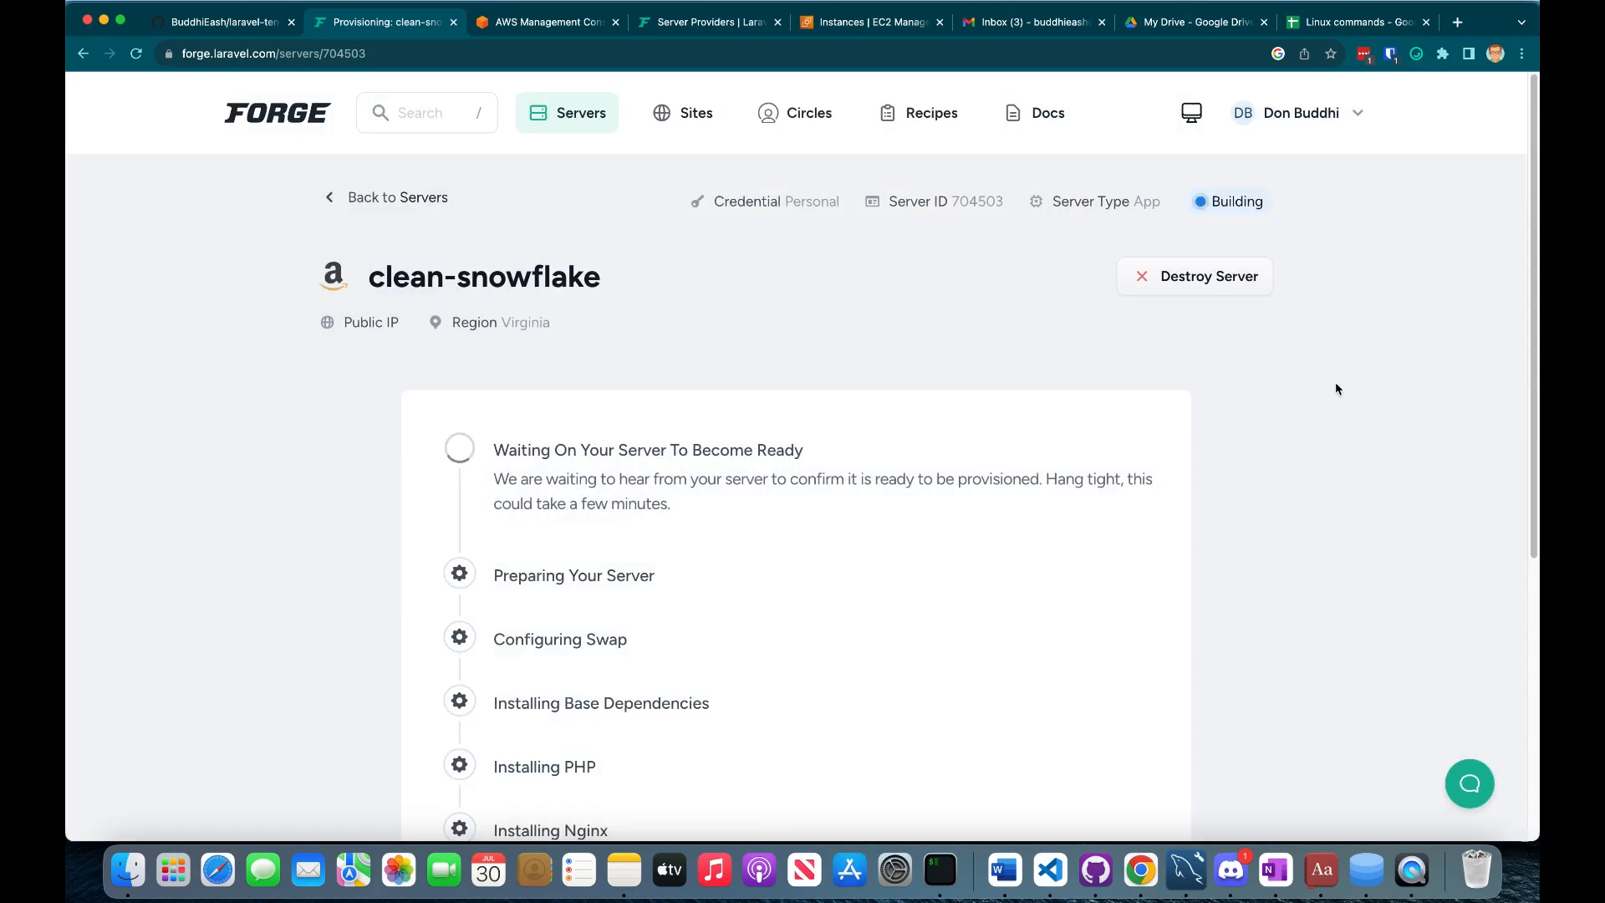
left_click(866, 22)
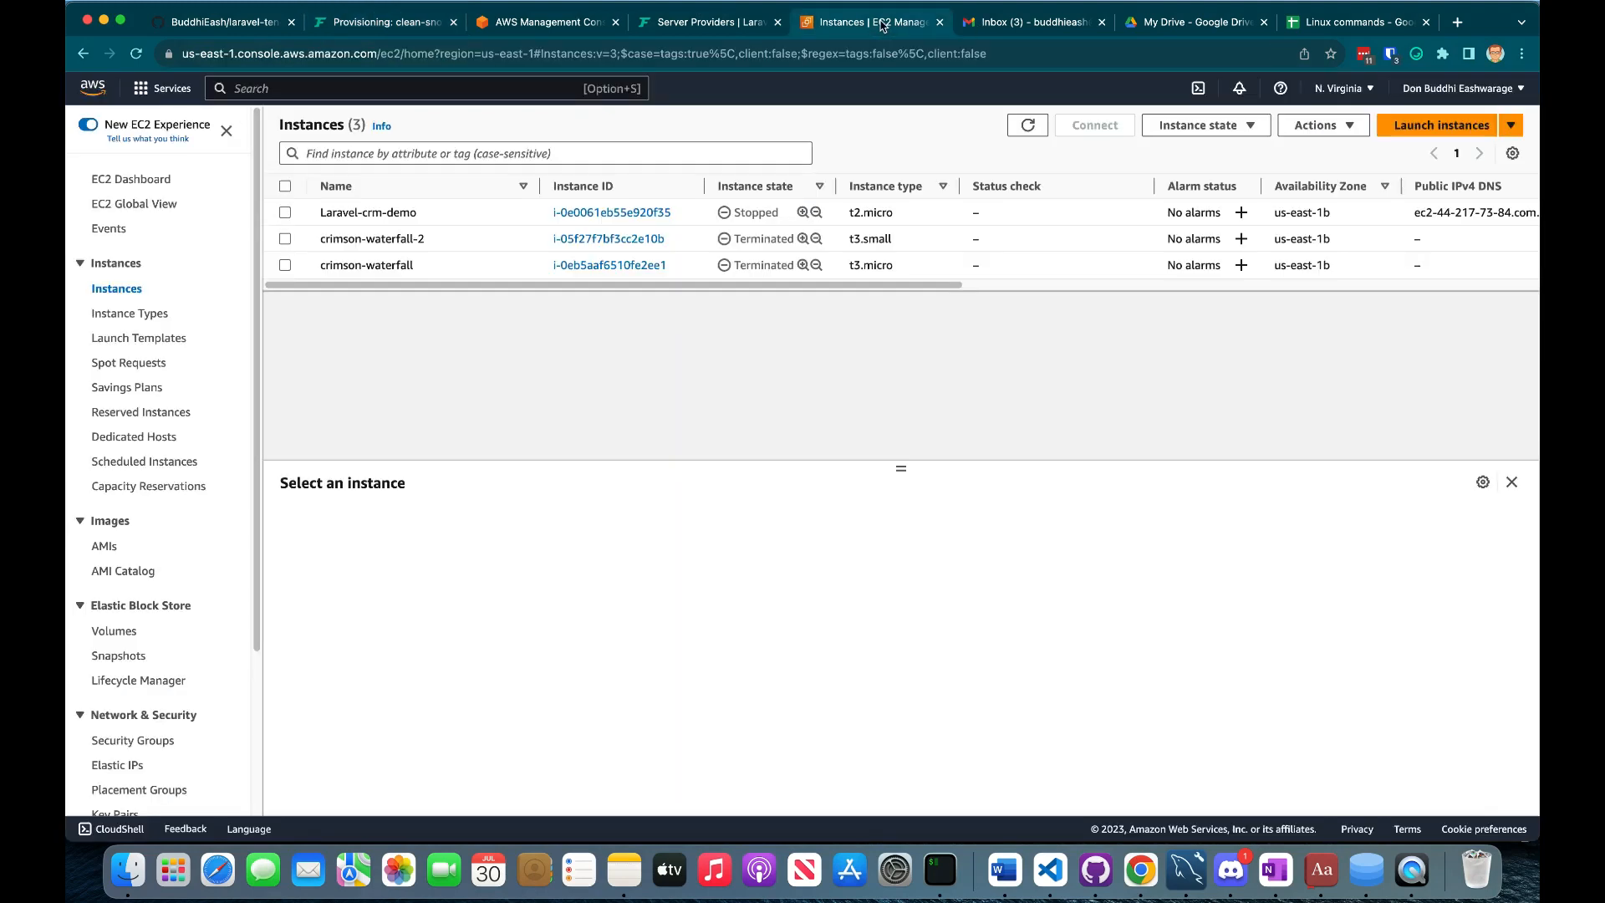
Step: Refresh EC2 Instances to see clean-snowflake initializing, then return to its Forge provisioning page
left_click(136, 53)
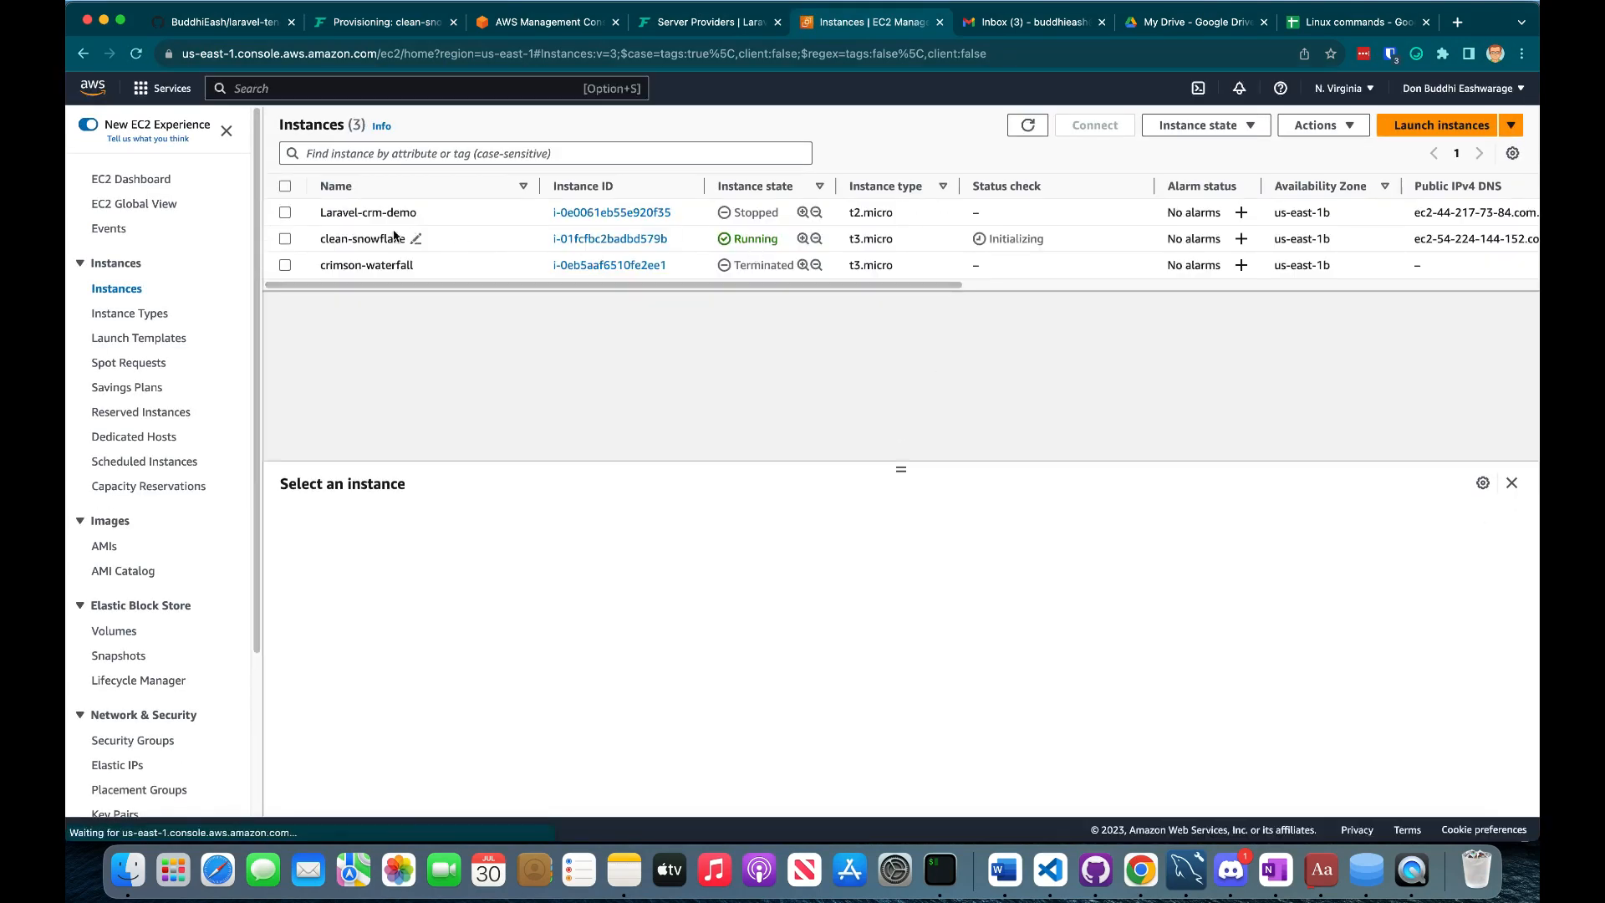
left_click(376, 22)
triple_click(416, 276)
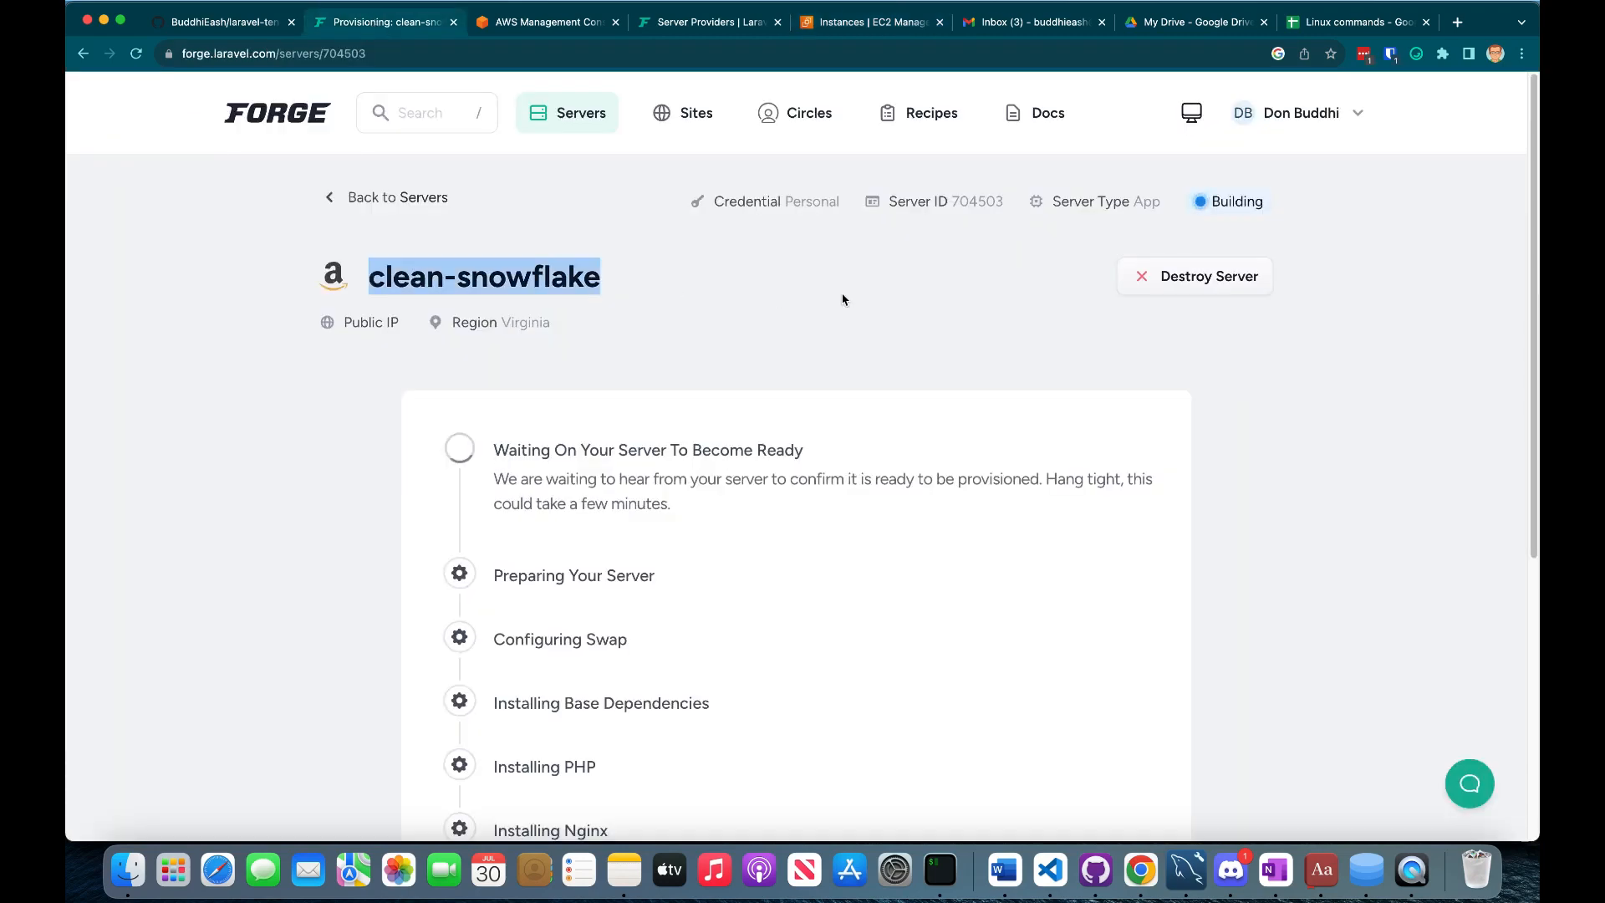
left_click(867, 26)
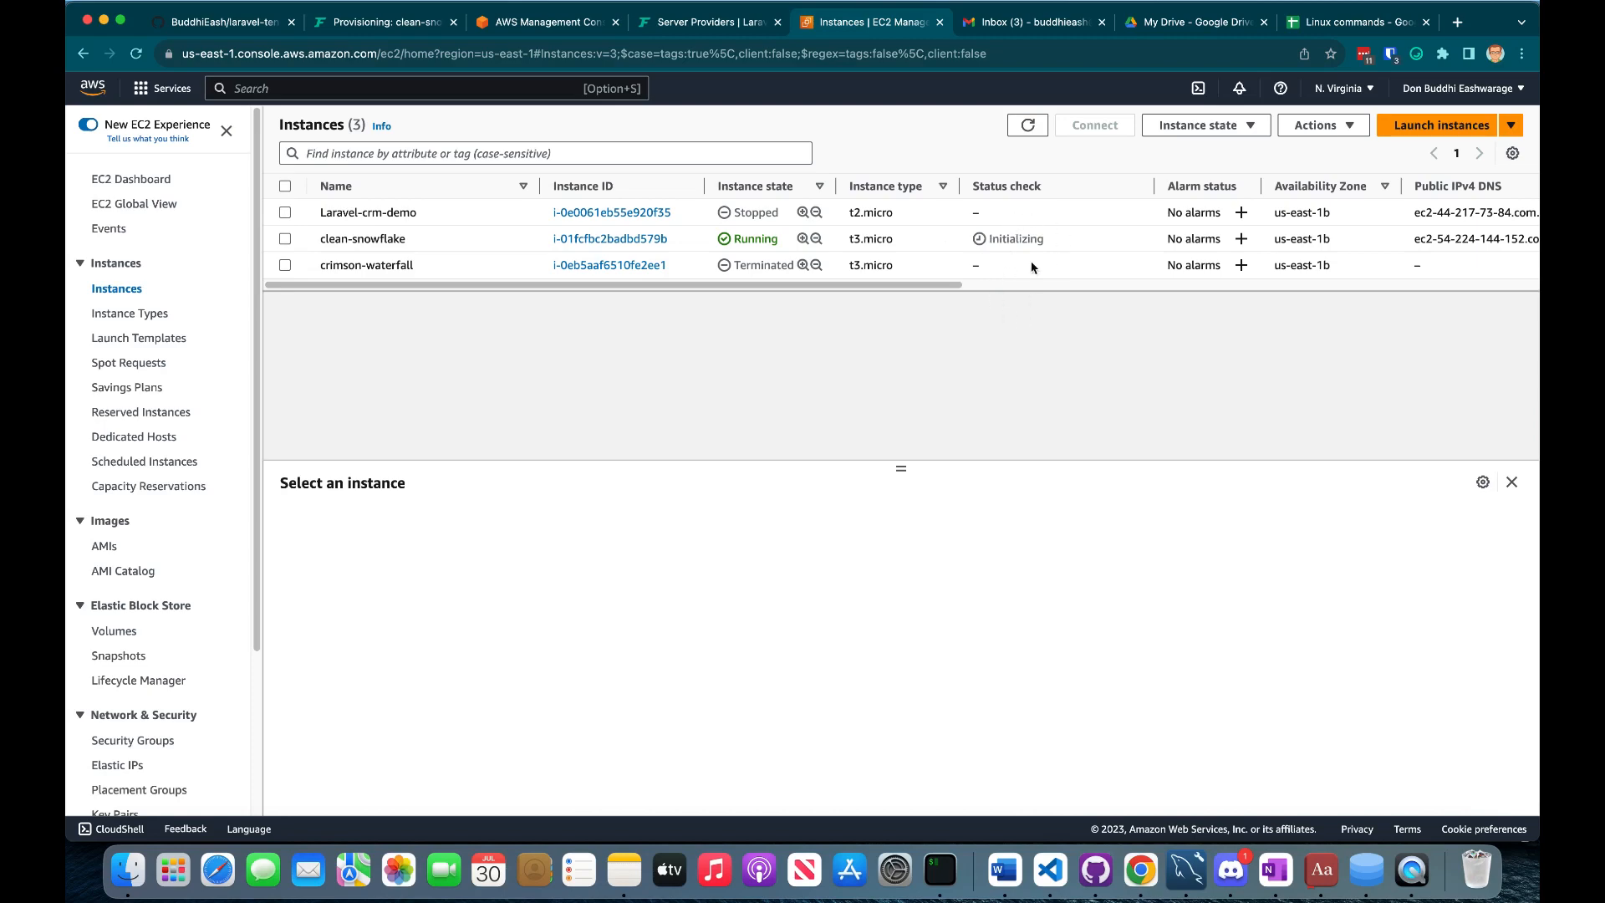
left_click(378, 22)
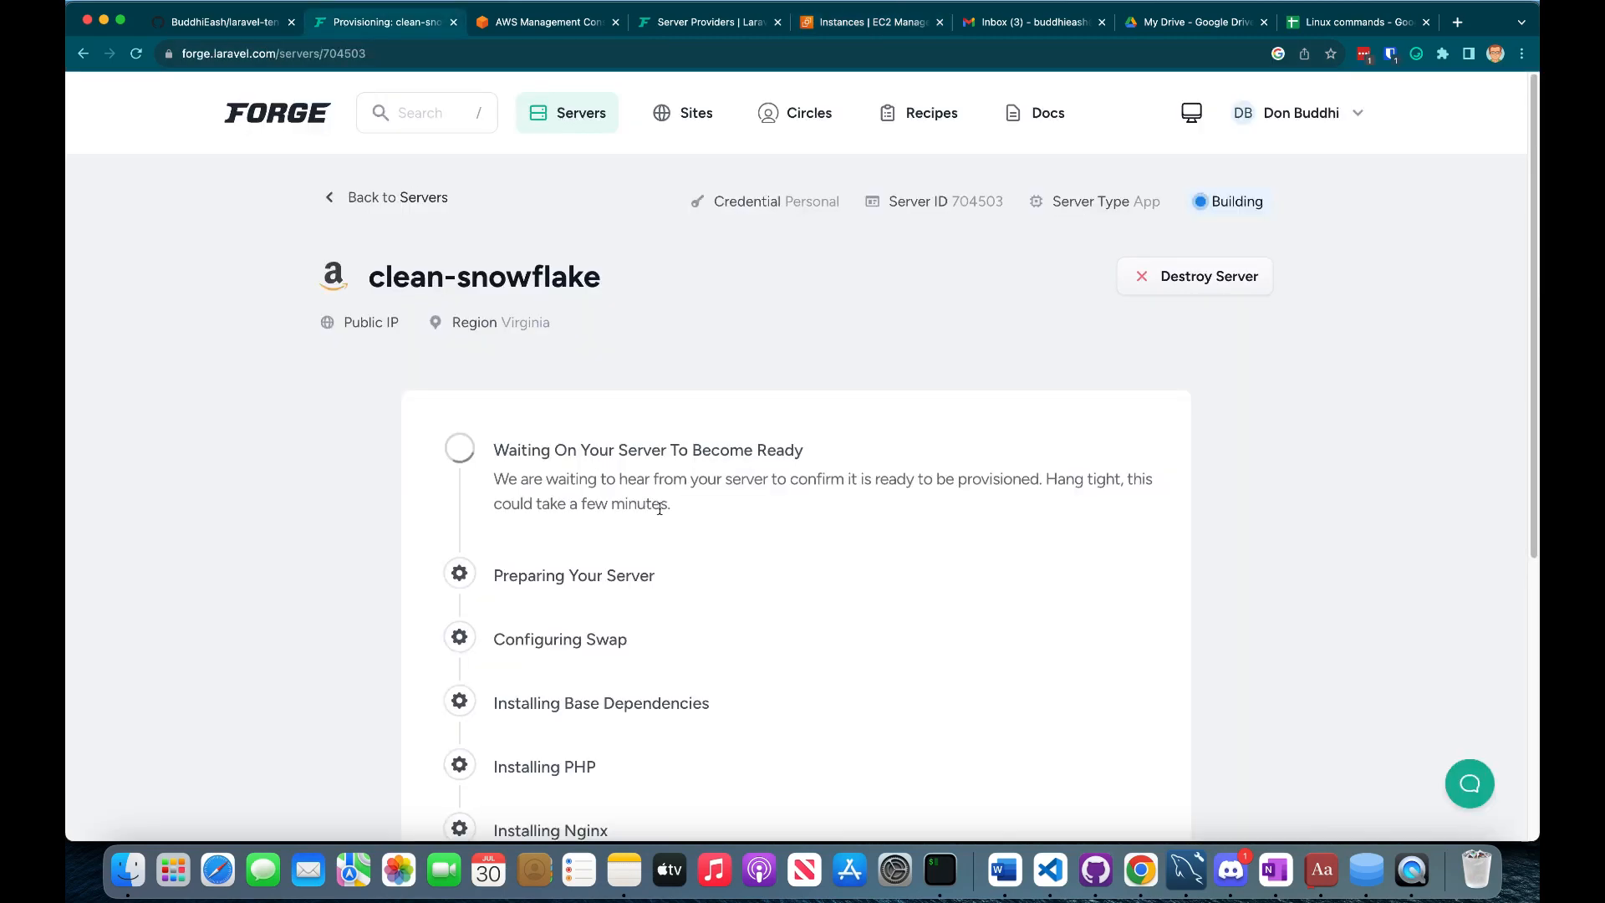
scroll(829, 443, "down", 5)
scroll(803, 412, "up", 3)
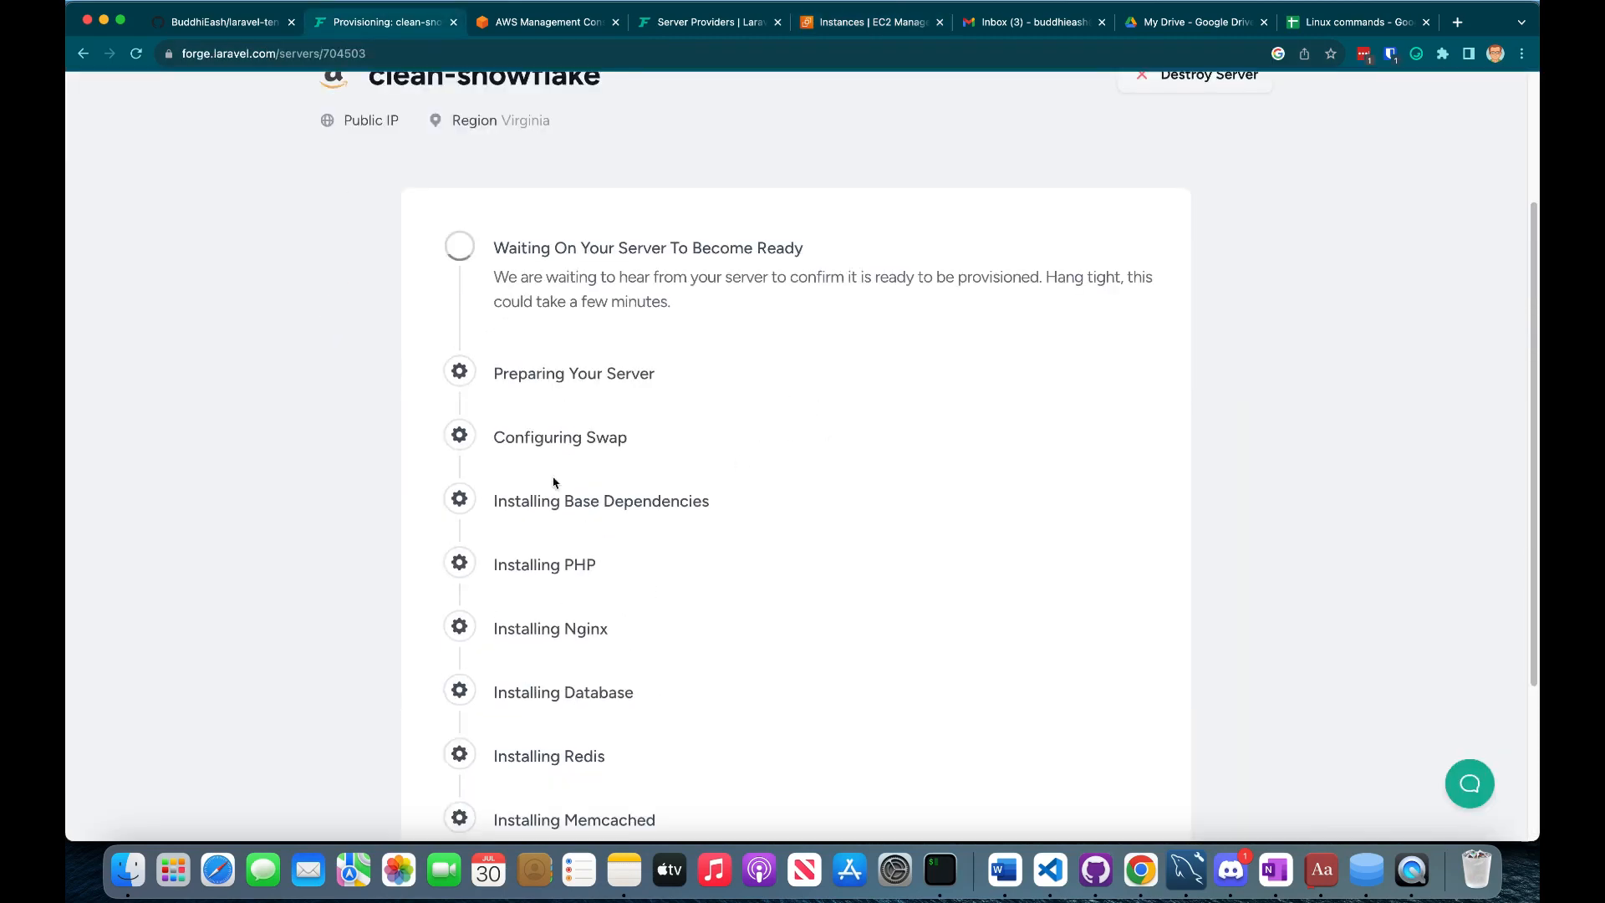
scroll(785, 426, "down", 2)
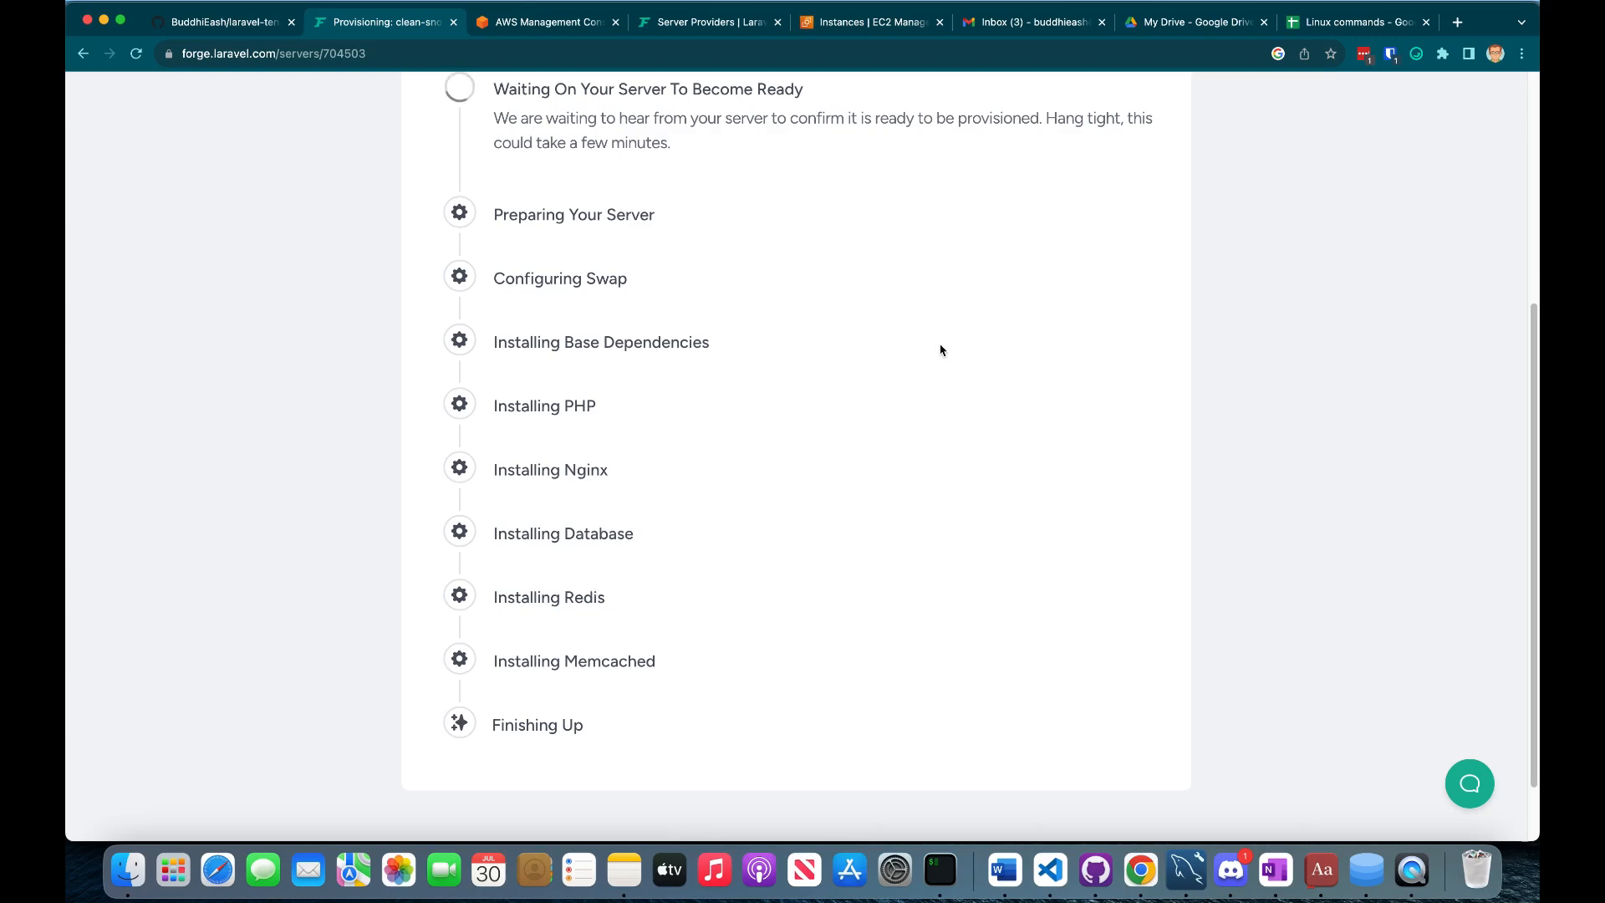
scroll(917, 298, "up", 5)
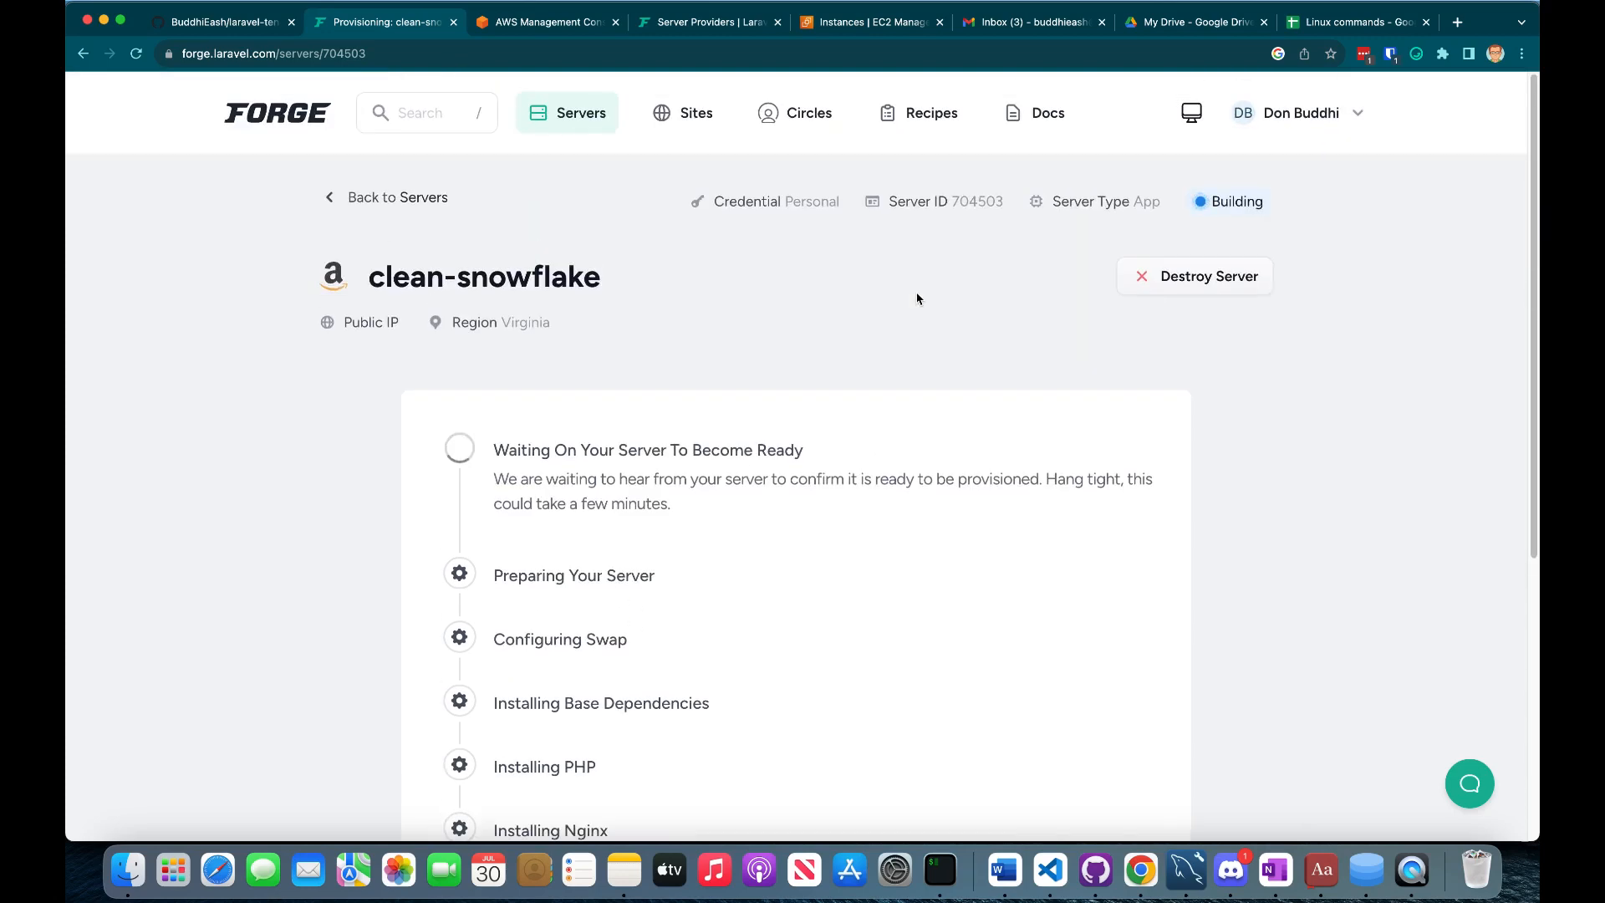
scroll(917, 298, "down", 3)
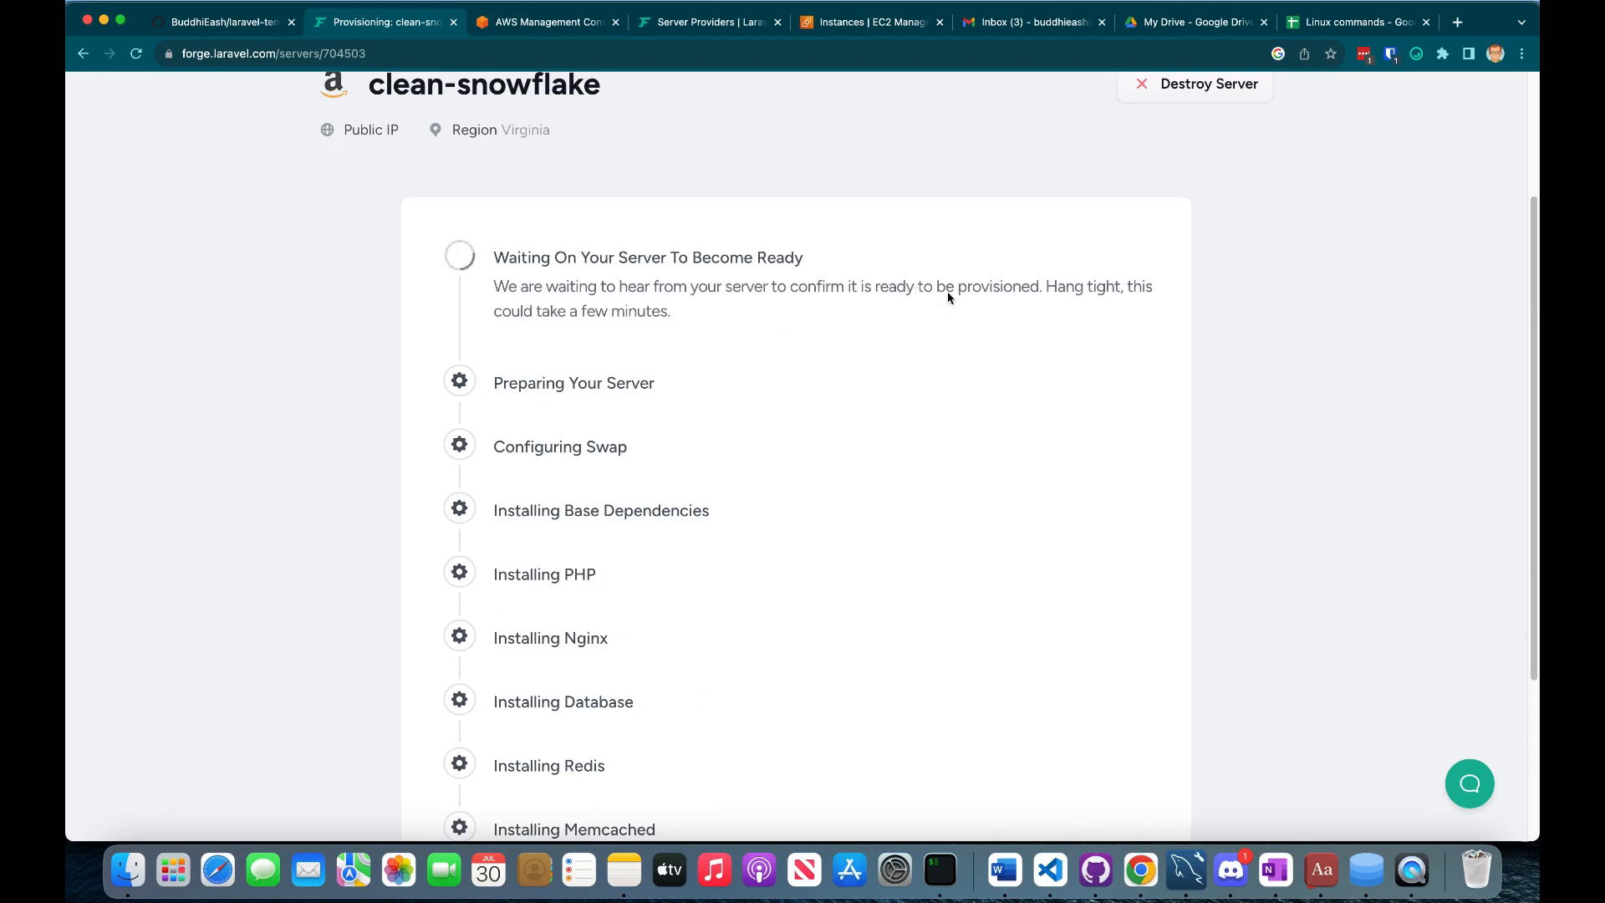
scroll(950, 294, "down", 2)
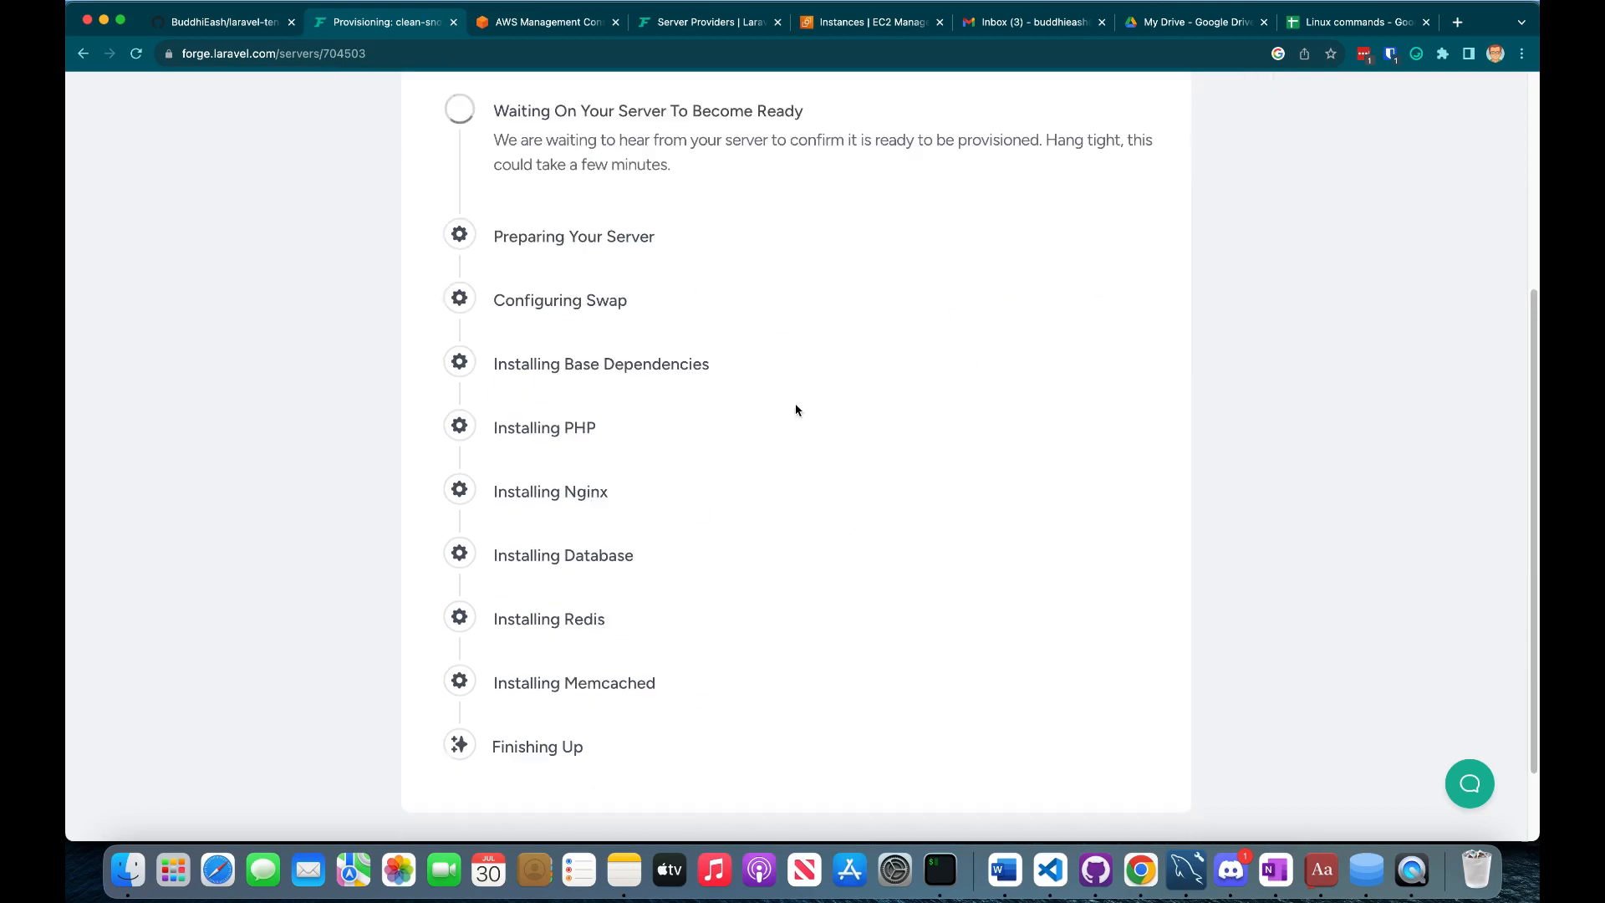
scroll(692, 253, "up", 3)
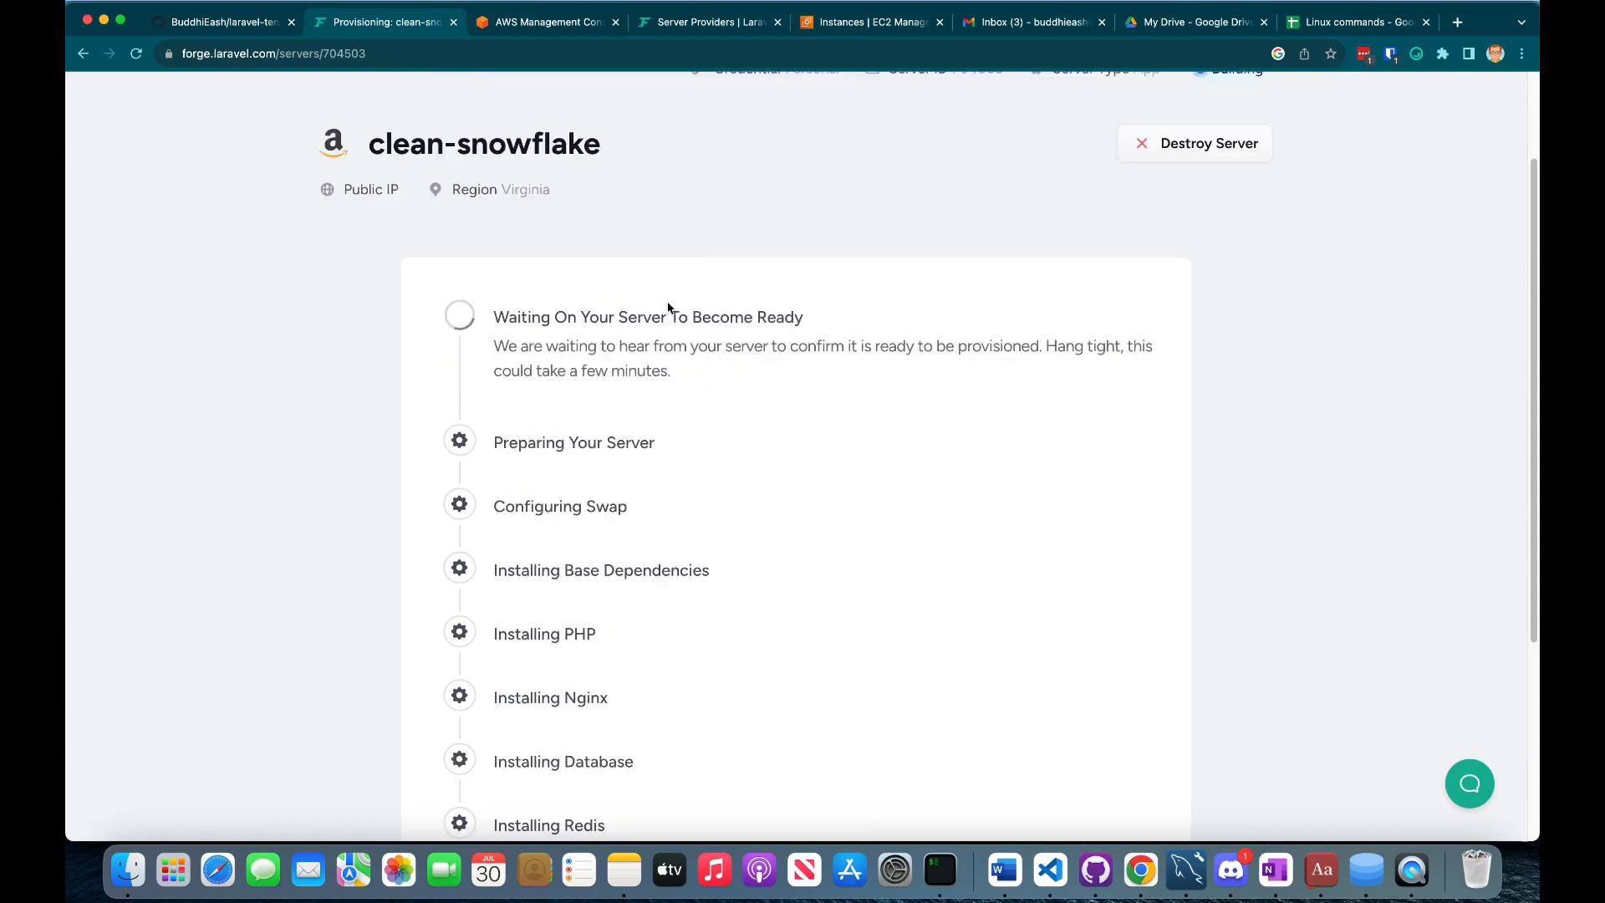
scroll(696, 298, "down", 1)
scroll(680, 437, "down", 4)
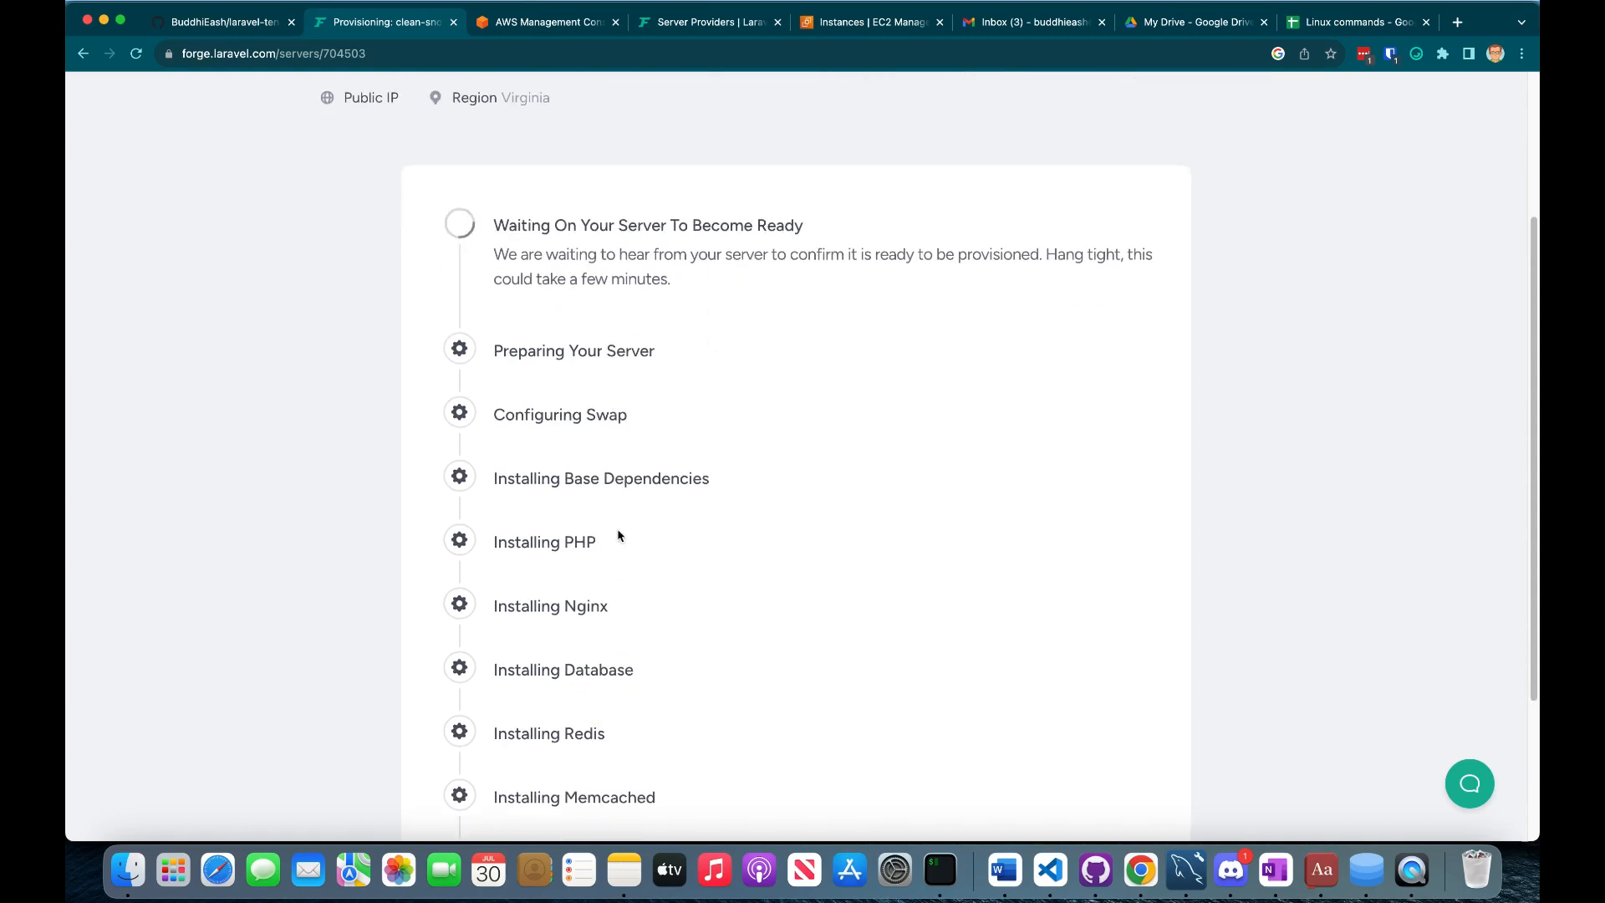
scroll(995, 420, "up", 6)
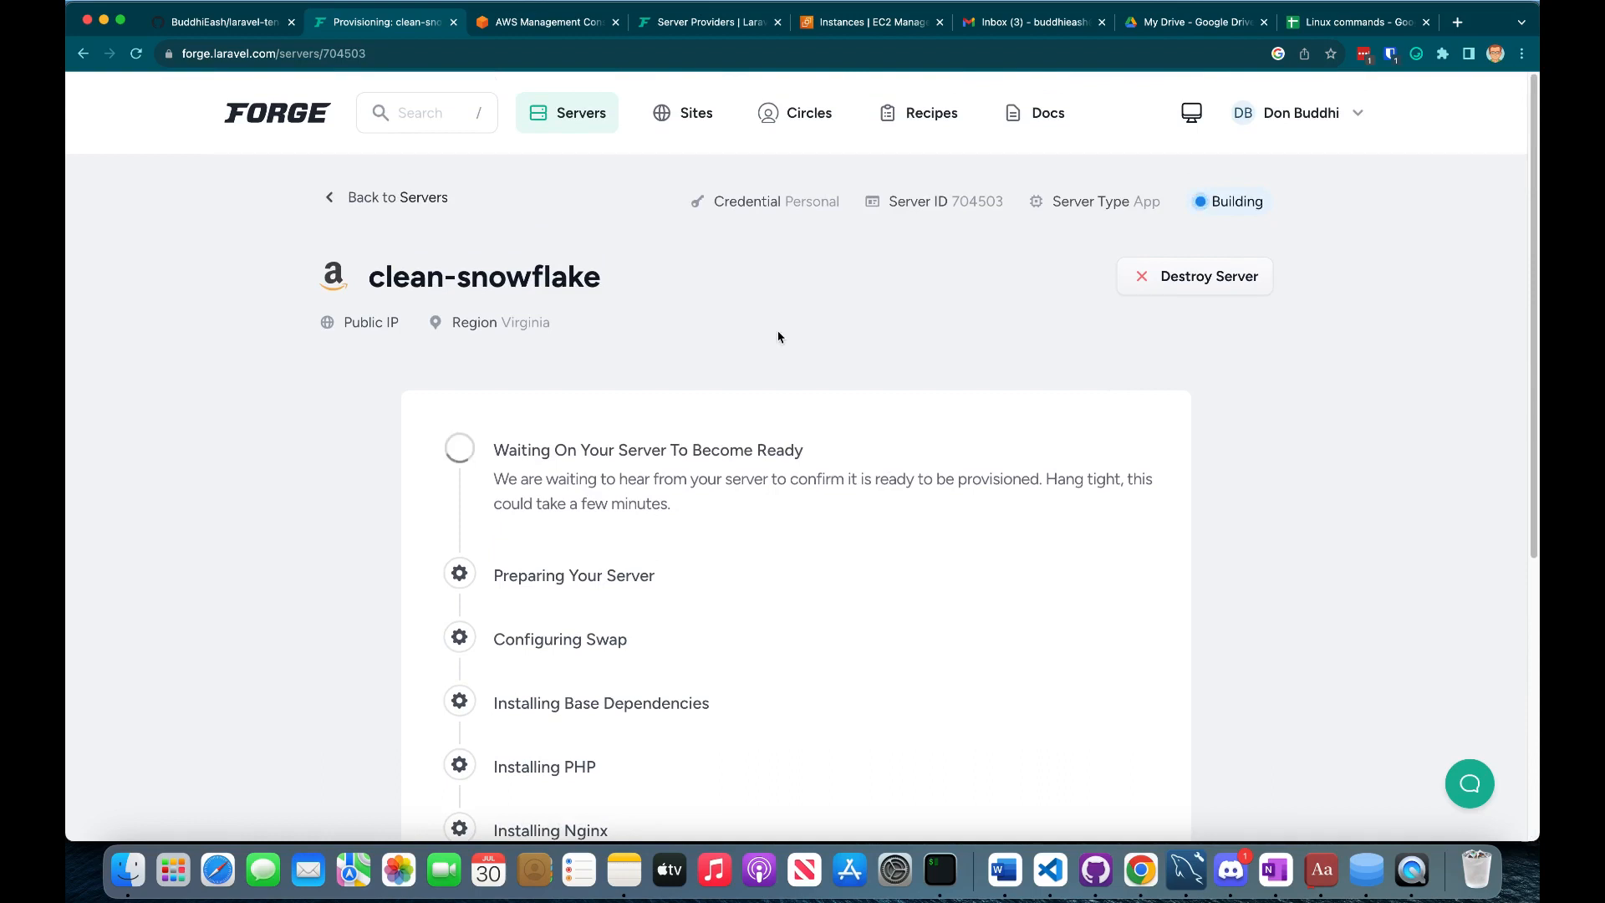
scroll(775, 326, "down", 2)
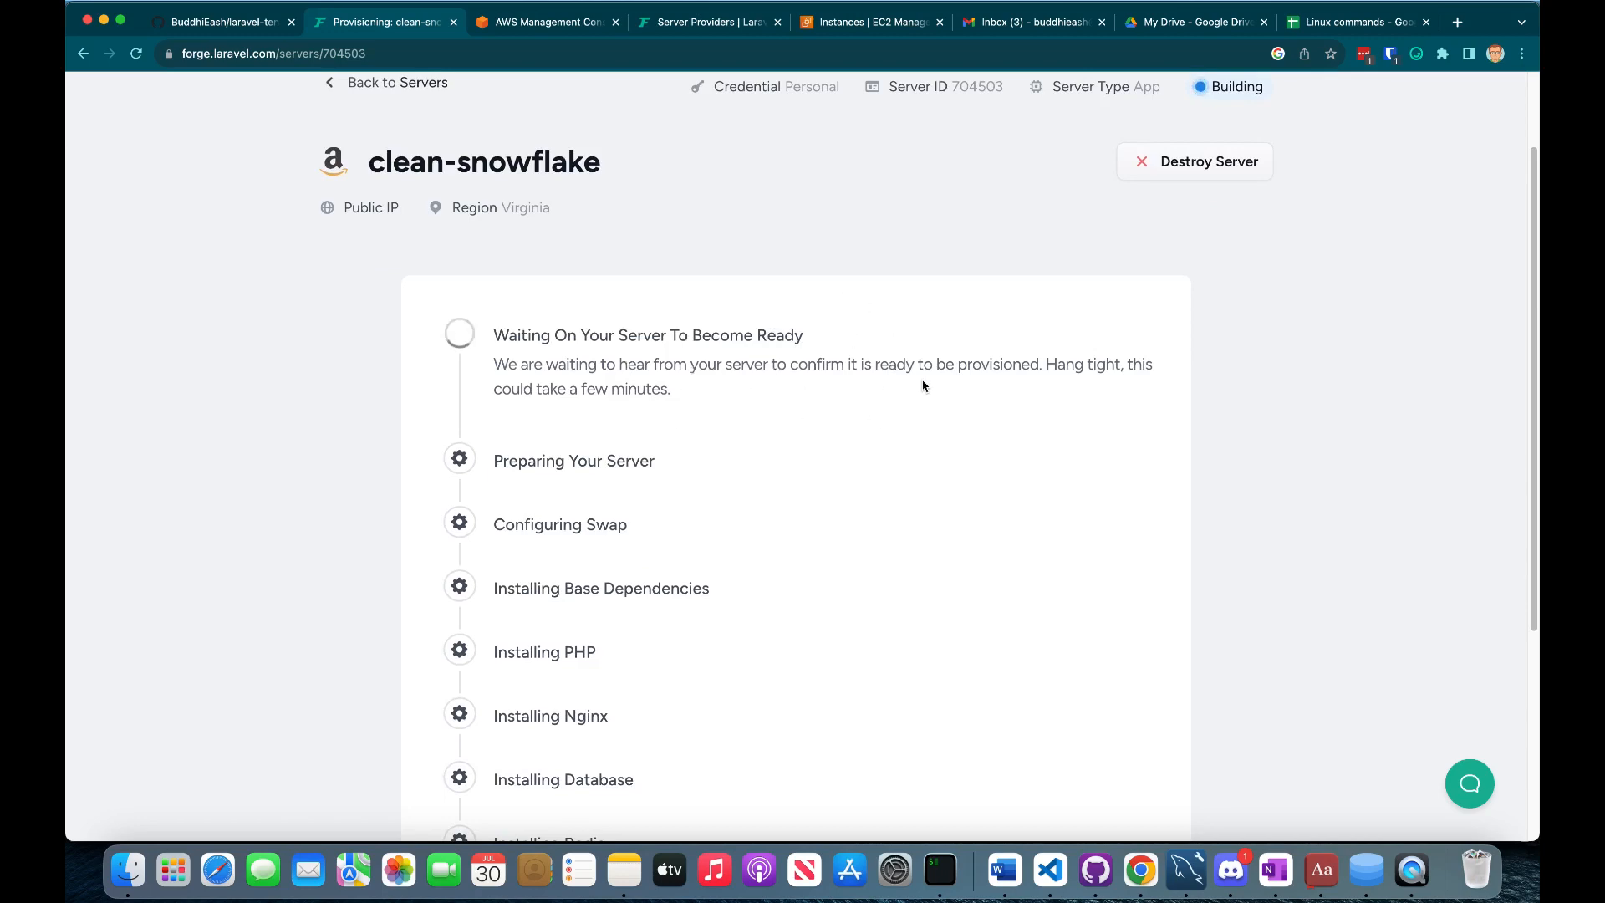
scroll(925, 382, "up", 2)
left_click(703, 27)
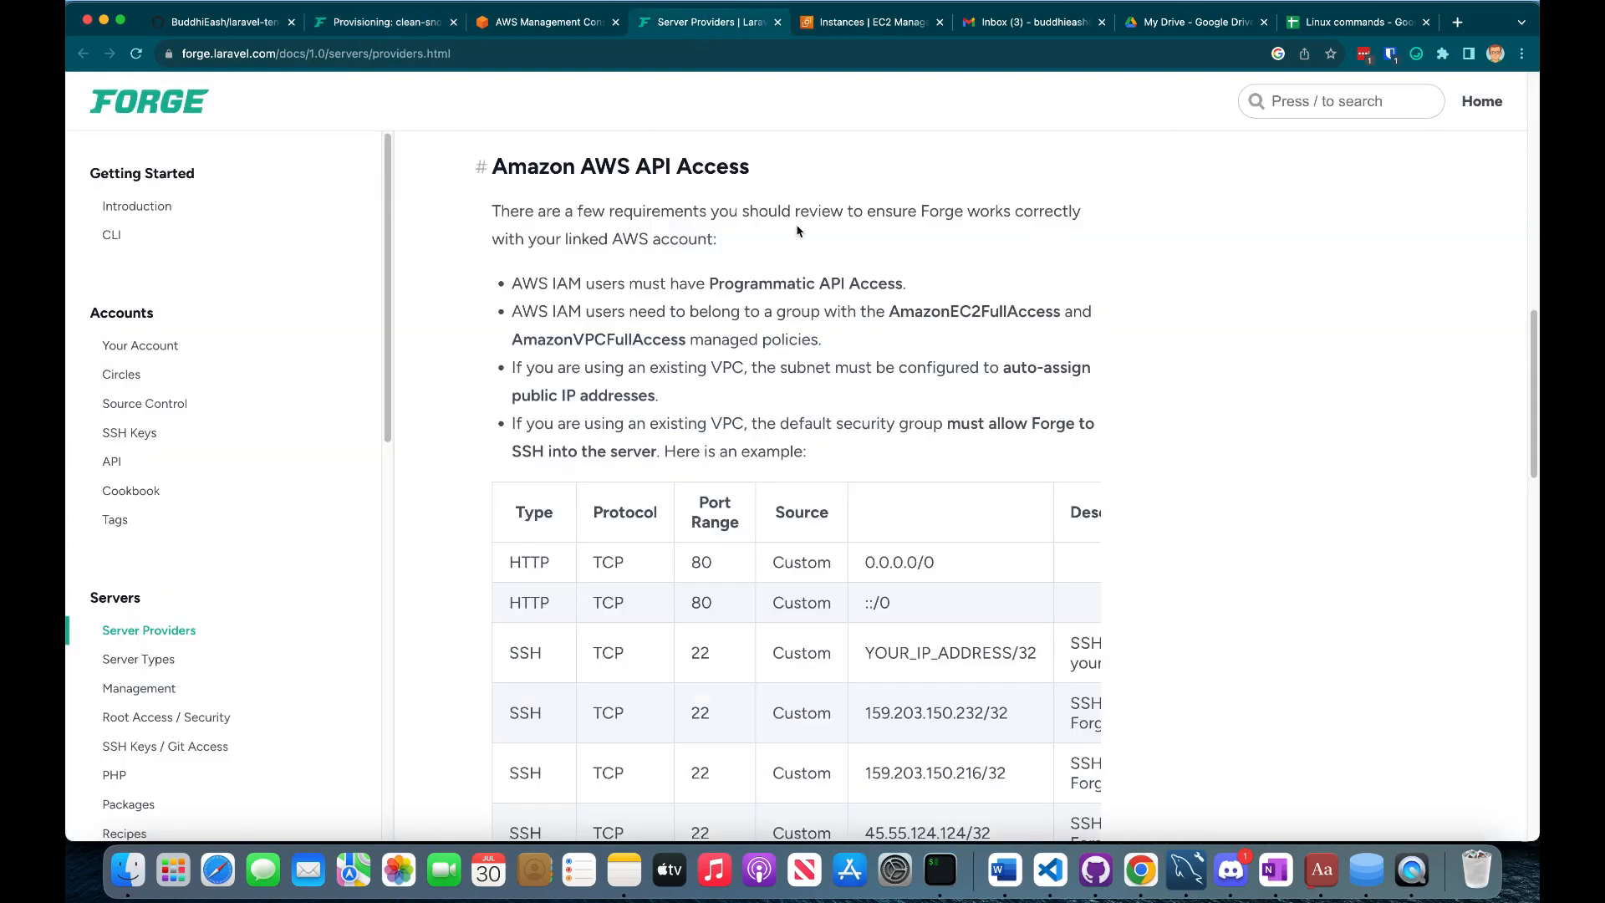
scroll(1236, 288, "down", 1)
scroll(863, 343, "down", 5)
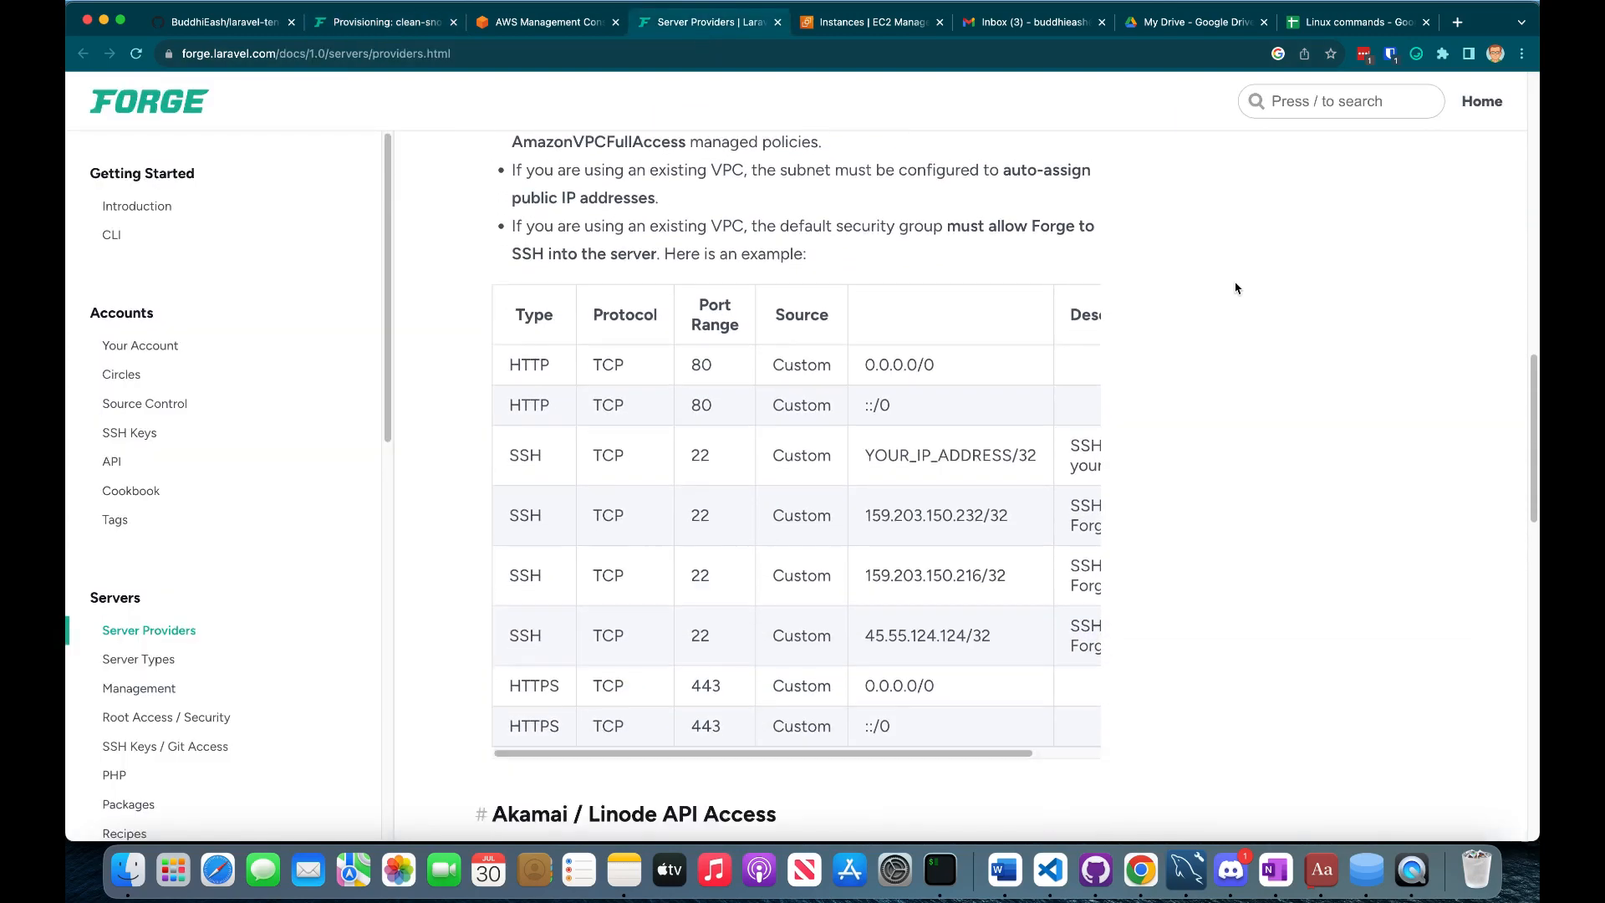
scroll(908, 377, "up", 2)
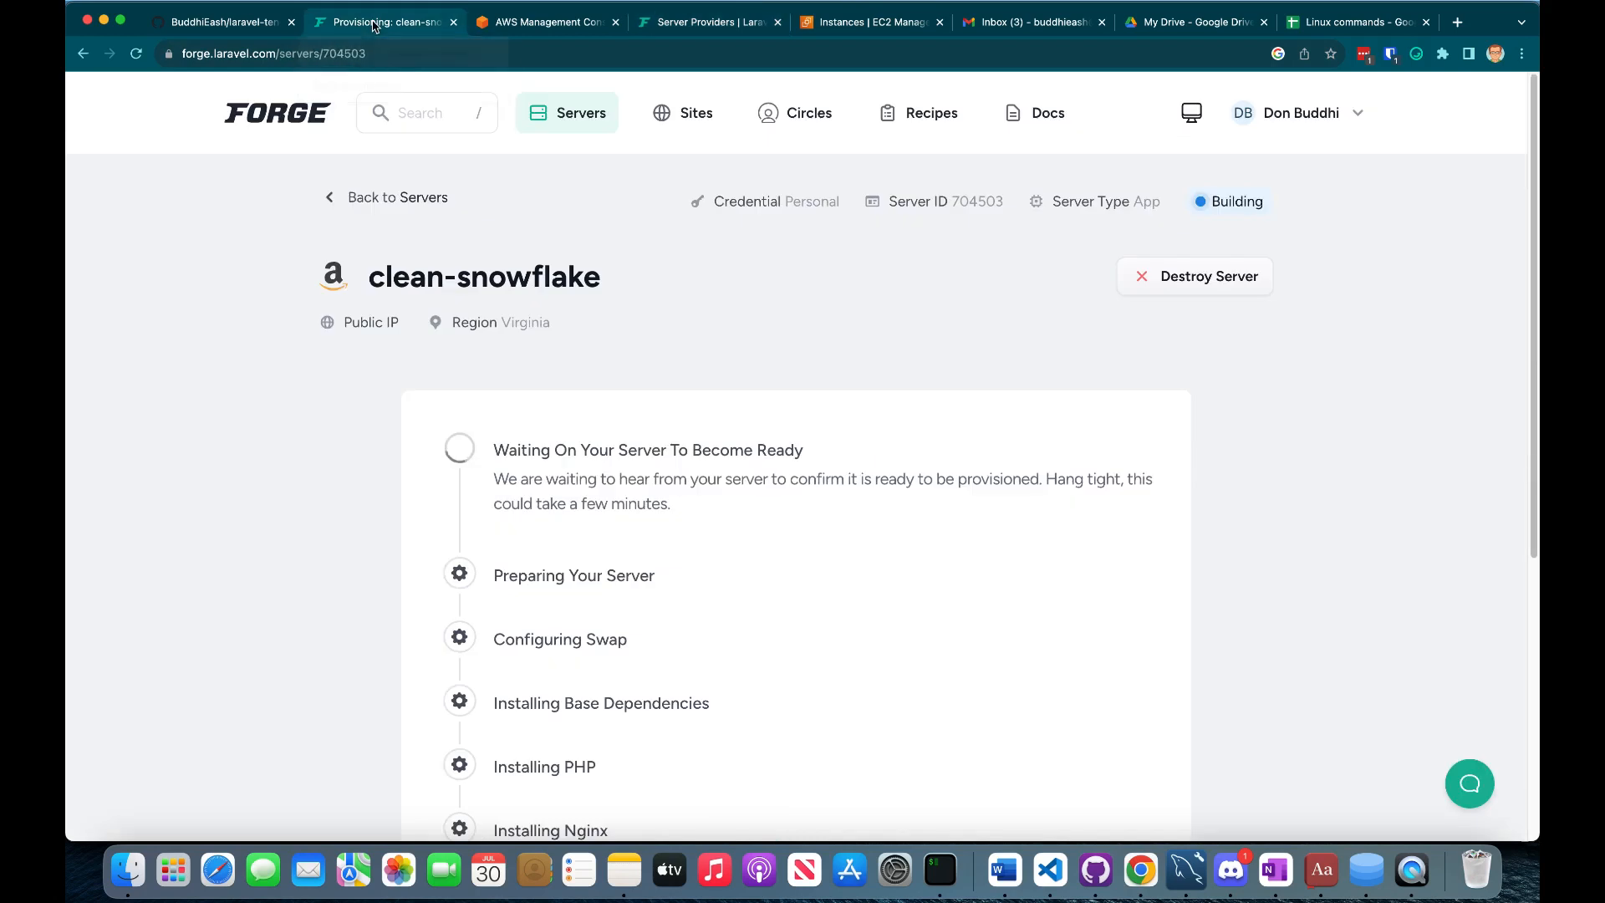
left_click(378, 25)
Step: Reload the EC2 instance list, checking Forge meanwhile, until clean-snowflake passes 2/2 status checks
left_click(866, 25)
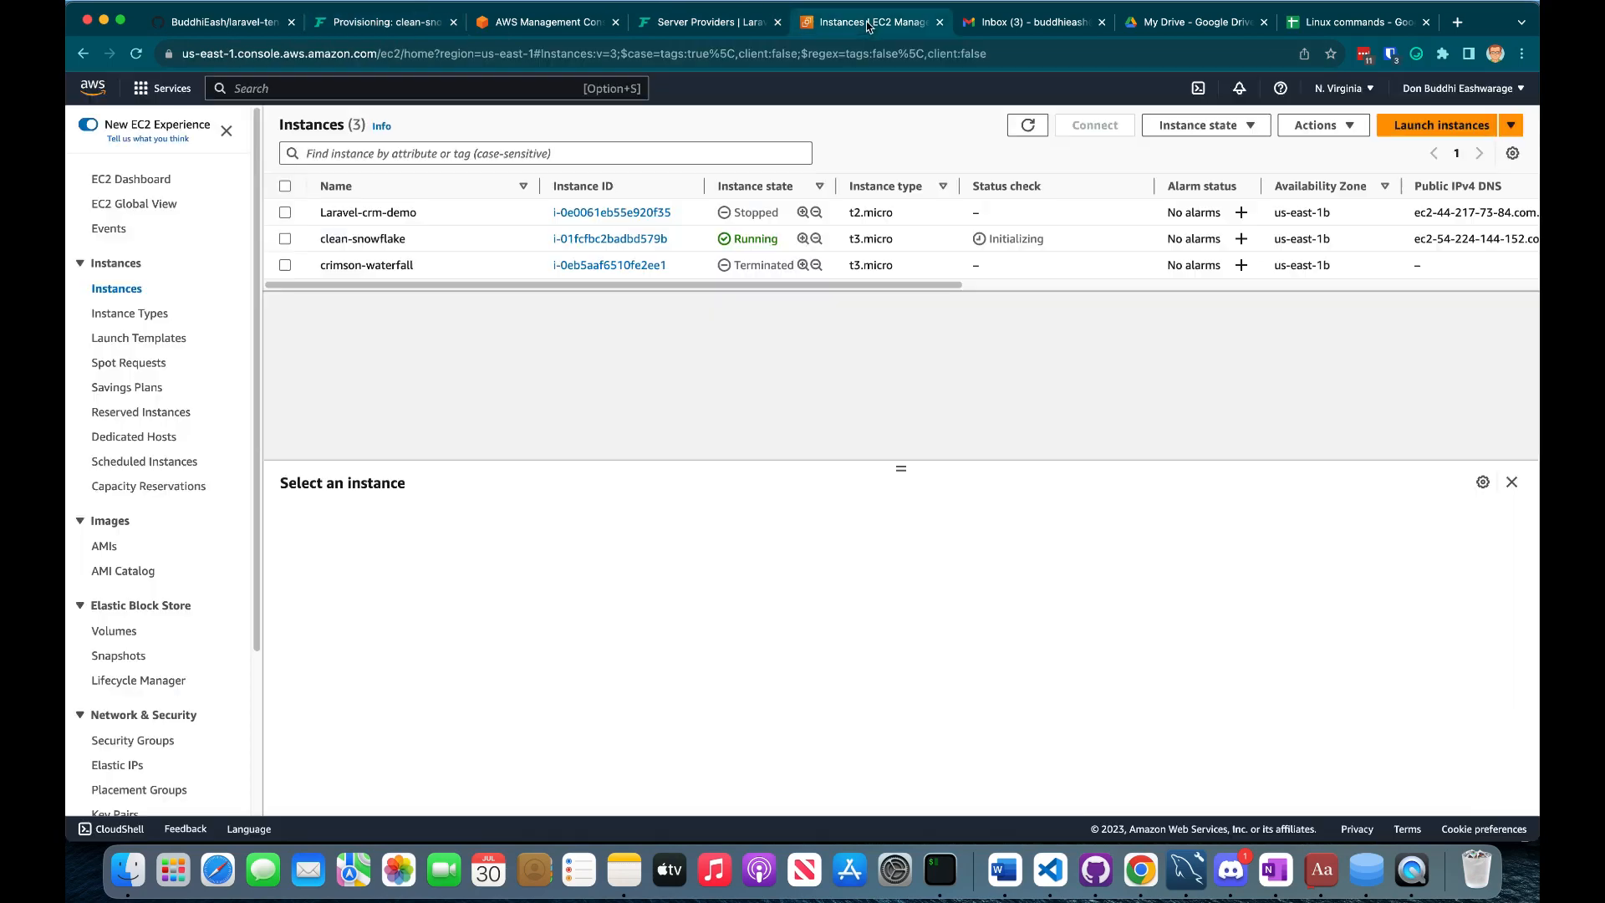
left_click(137, 54)
left_click(380, 23)
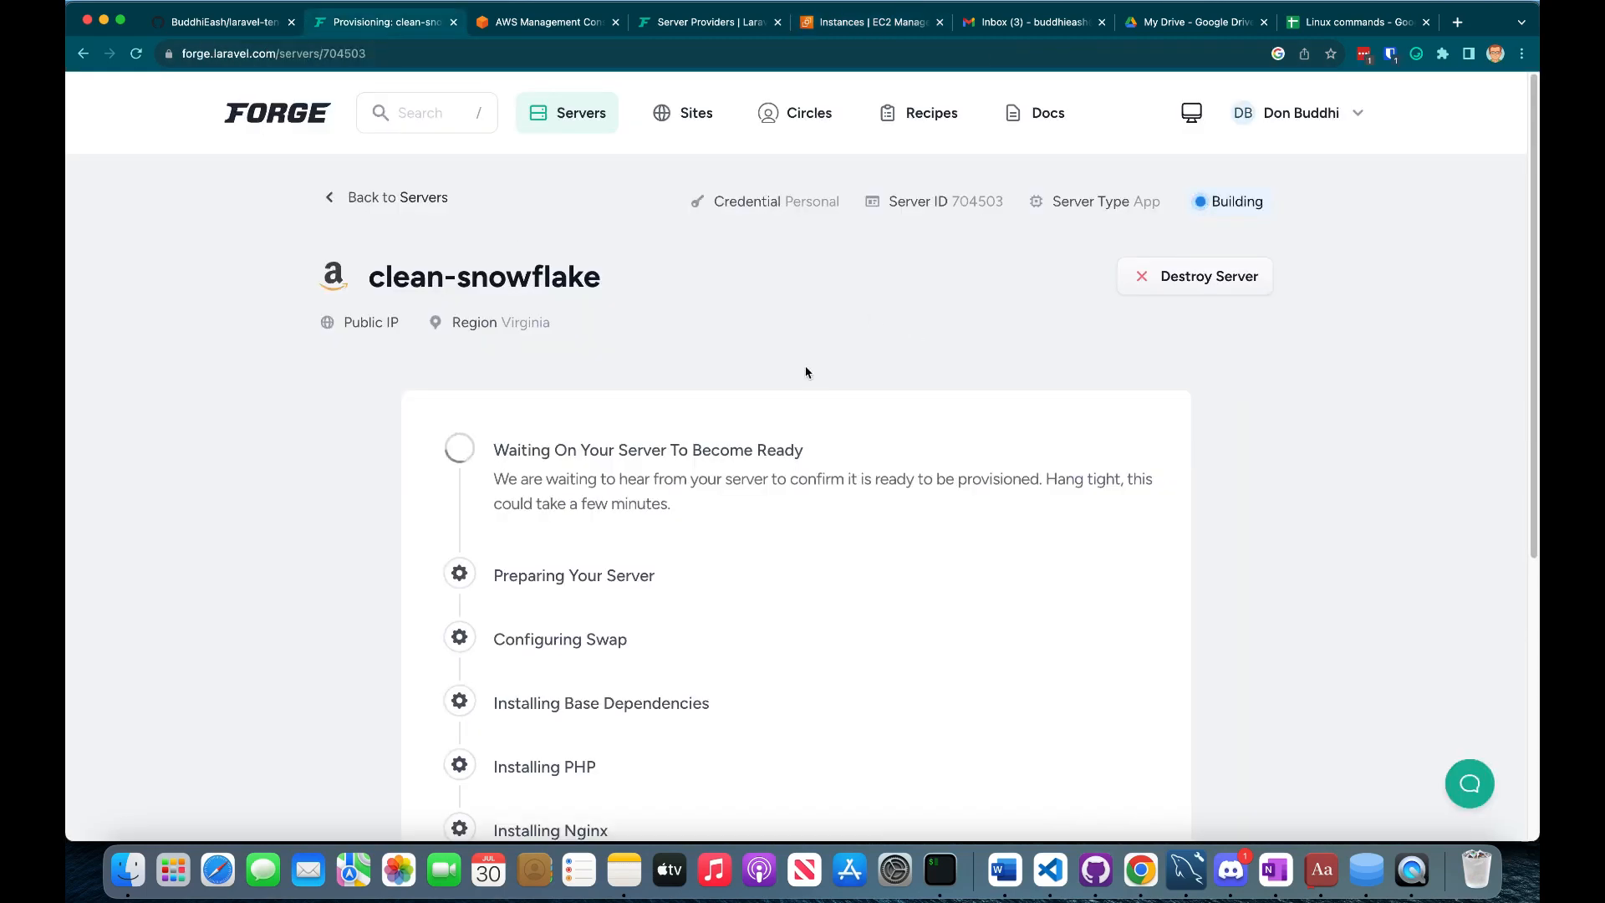
left_click(859, 28)
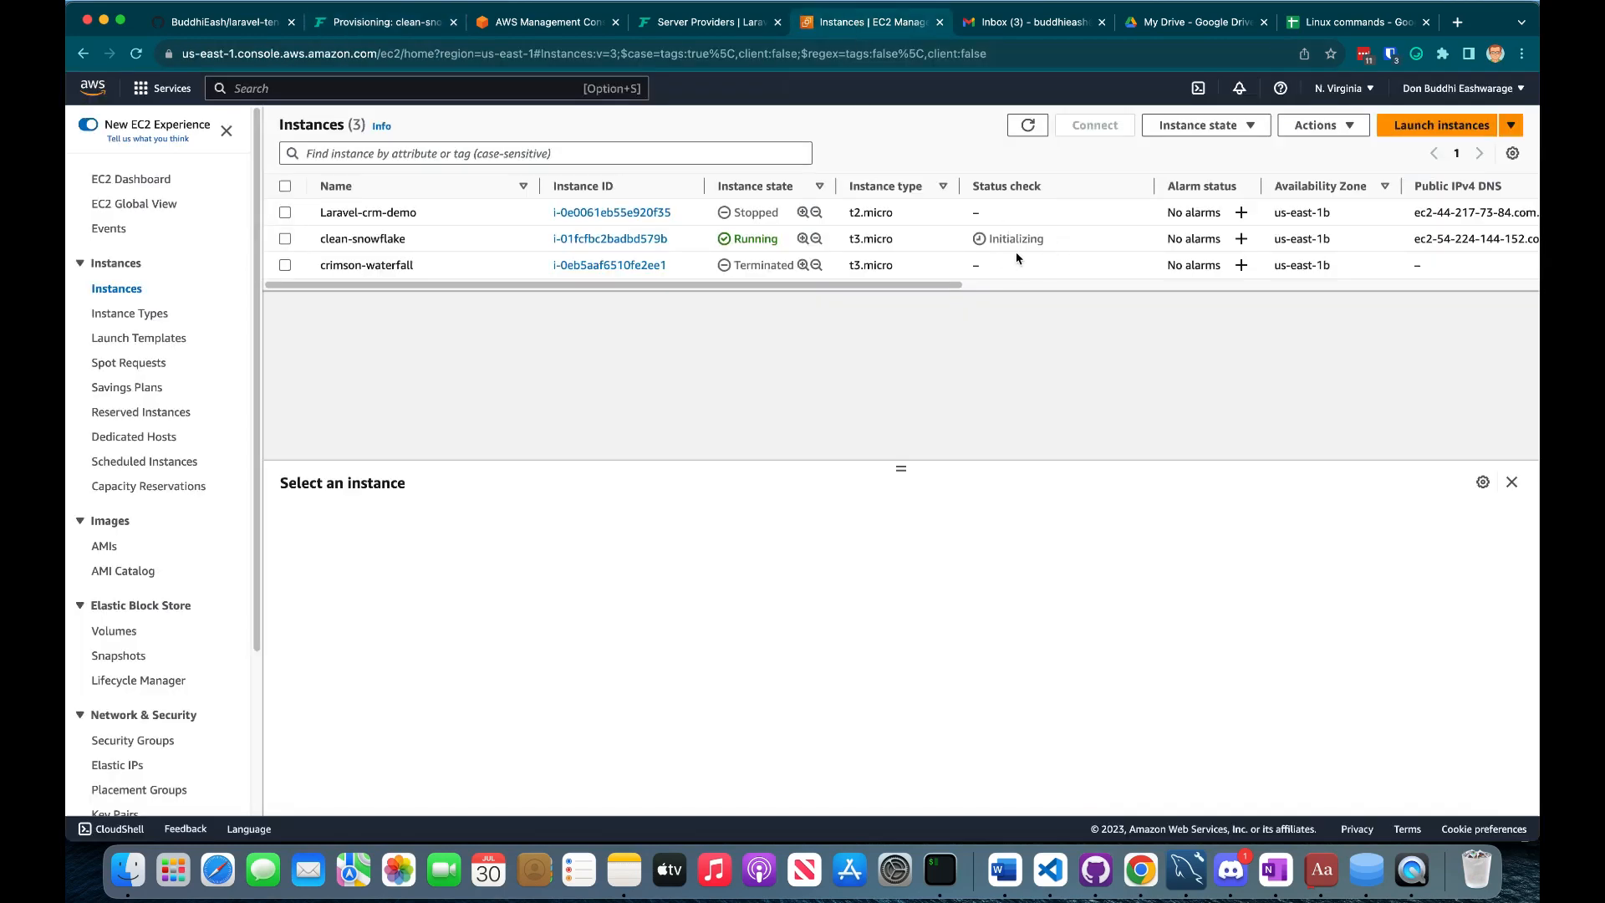
left_click(393, 23)
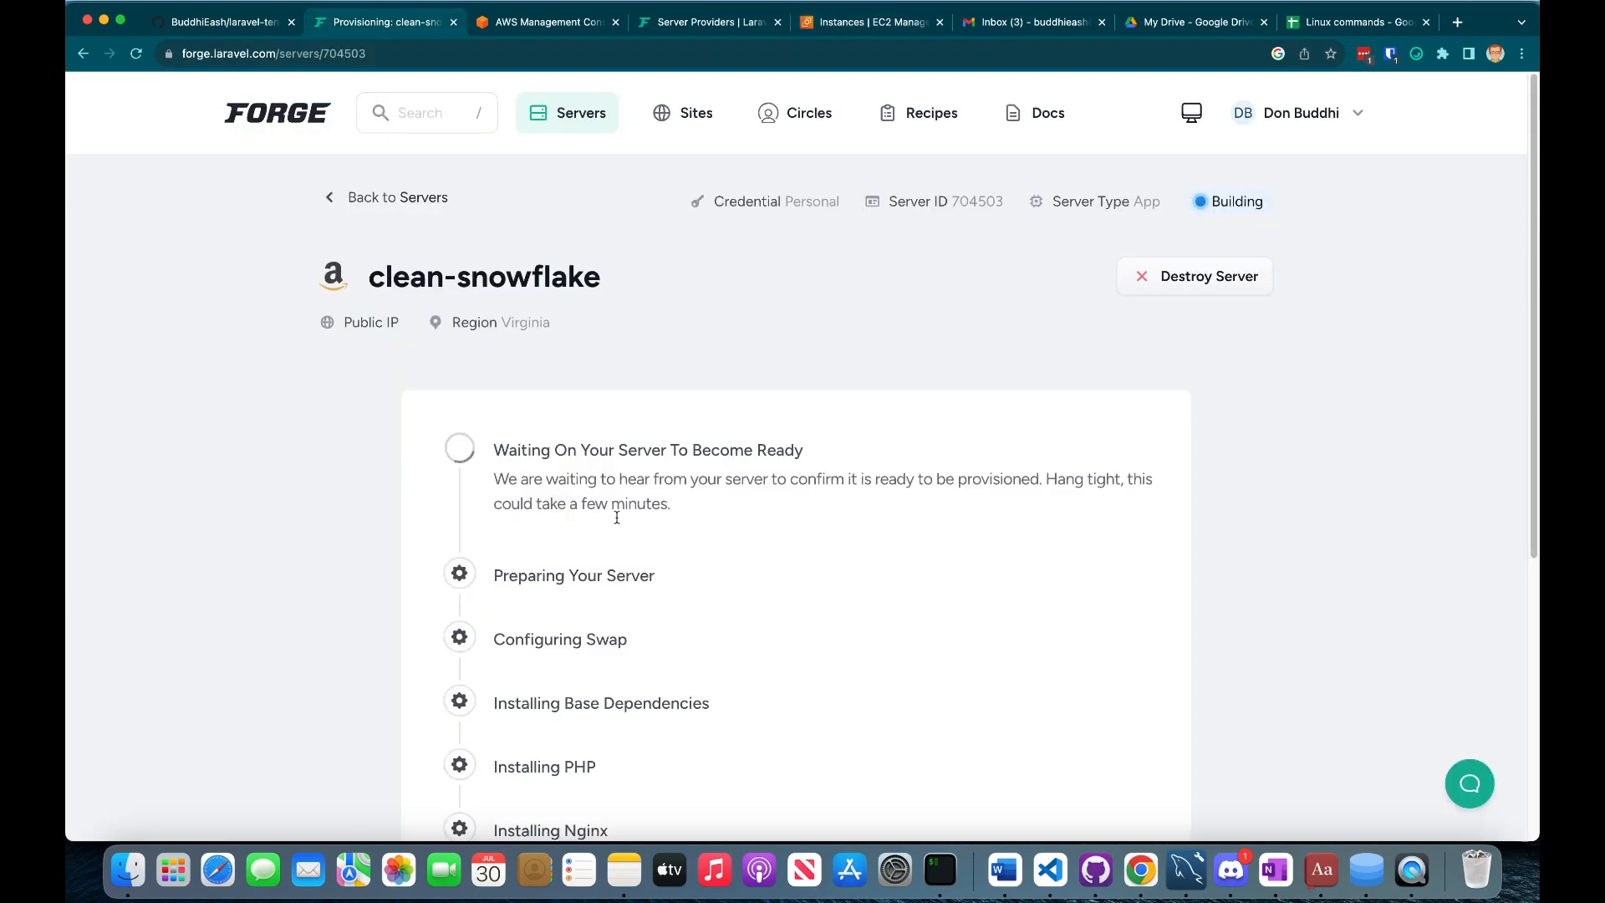
left_click(706, 22)
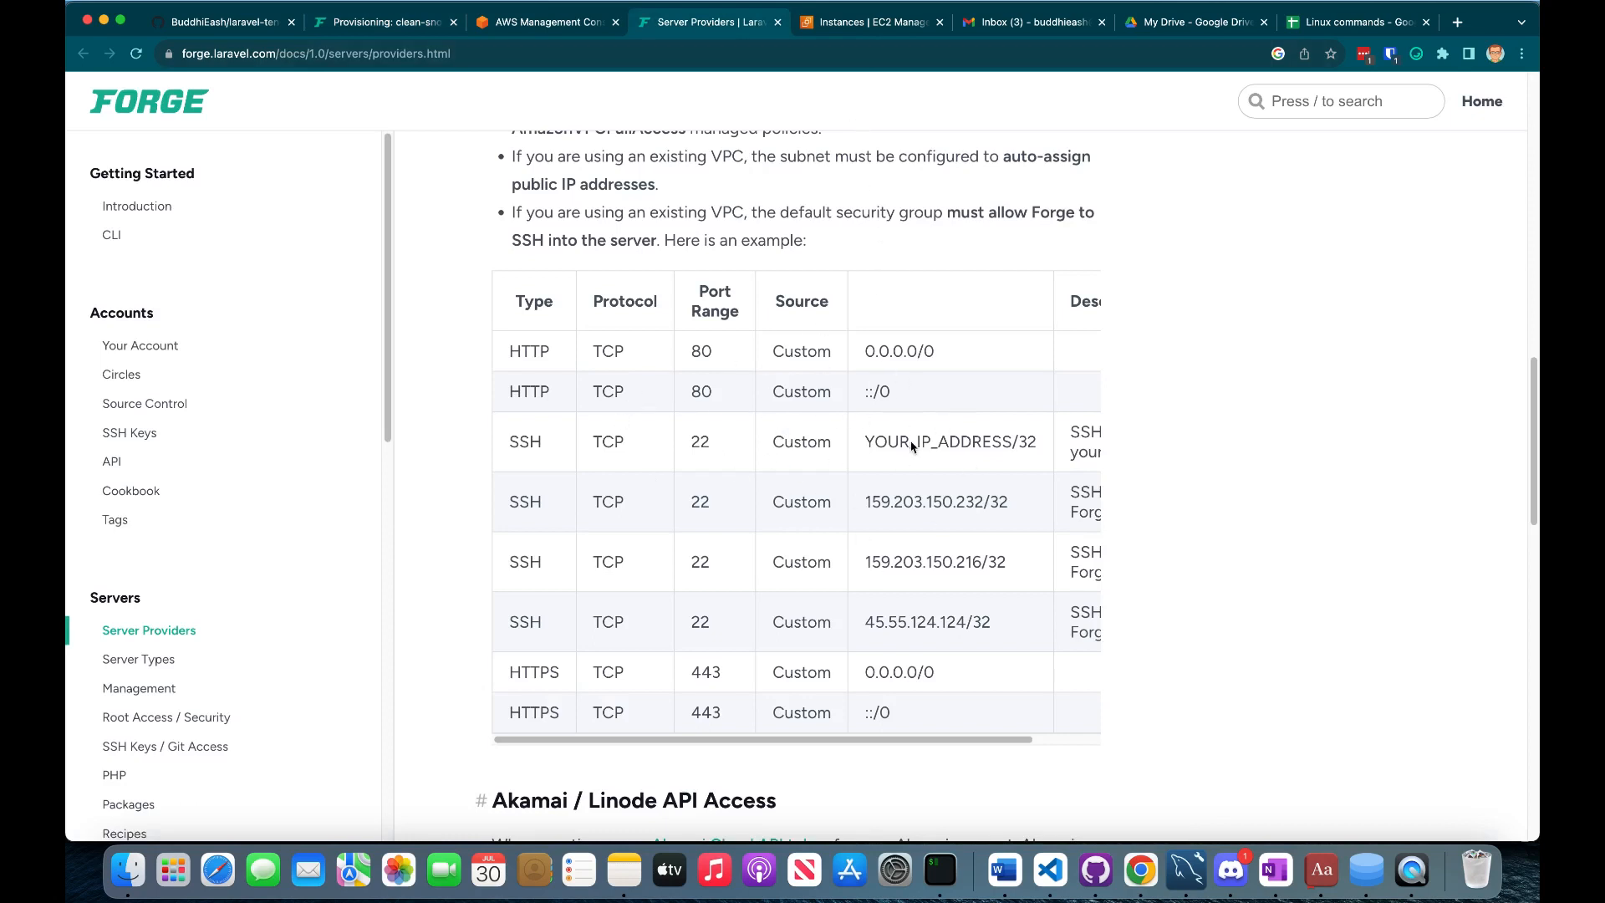
mouse_move(885, 745)
left_mouse_down()
mouse_move(1023, 740)
mouse_move(886, 743)
left_mouse_up()
left_click(867, 23)
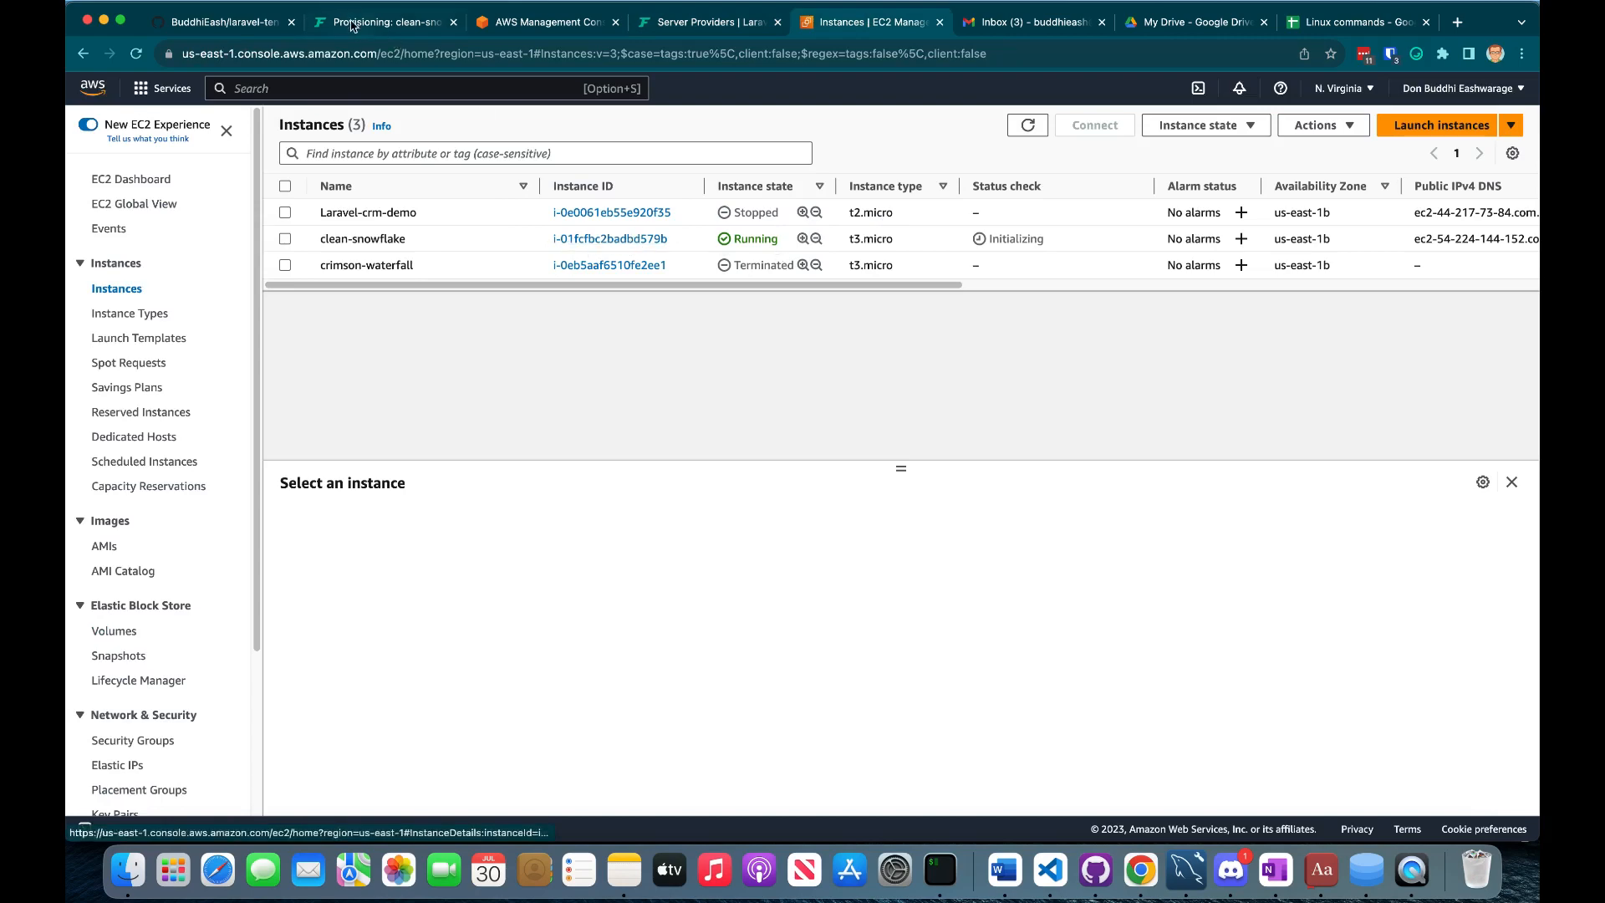
key("super+2")
left_click(859, 19)
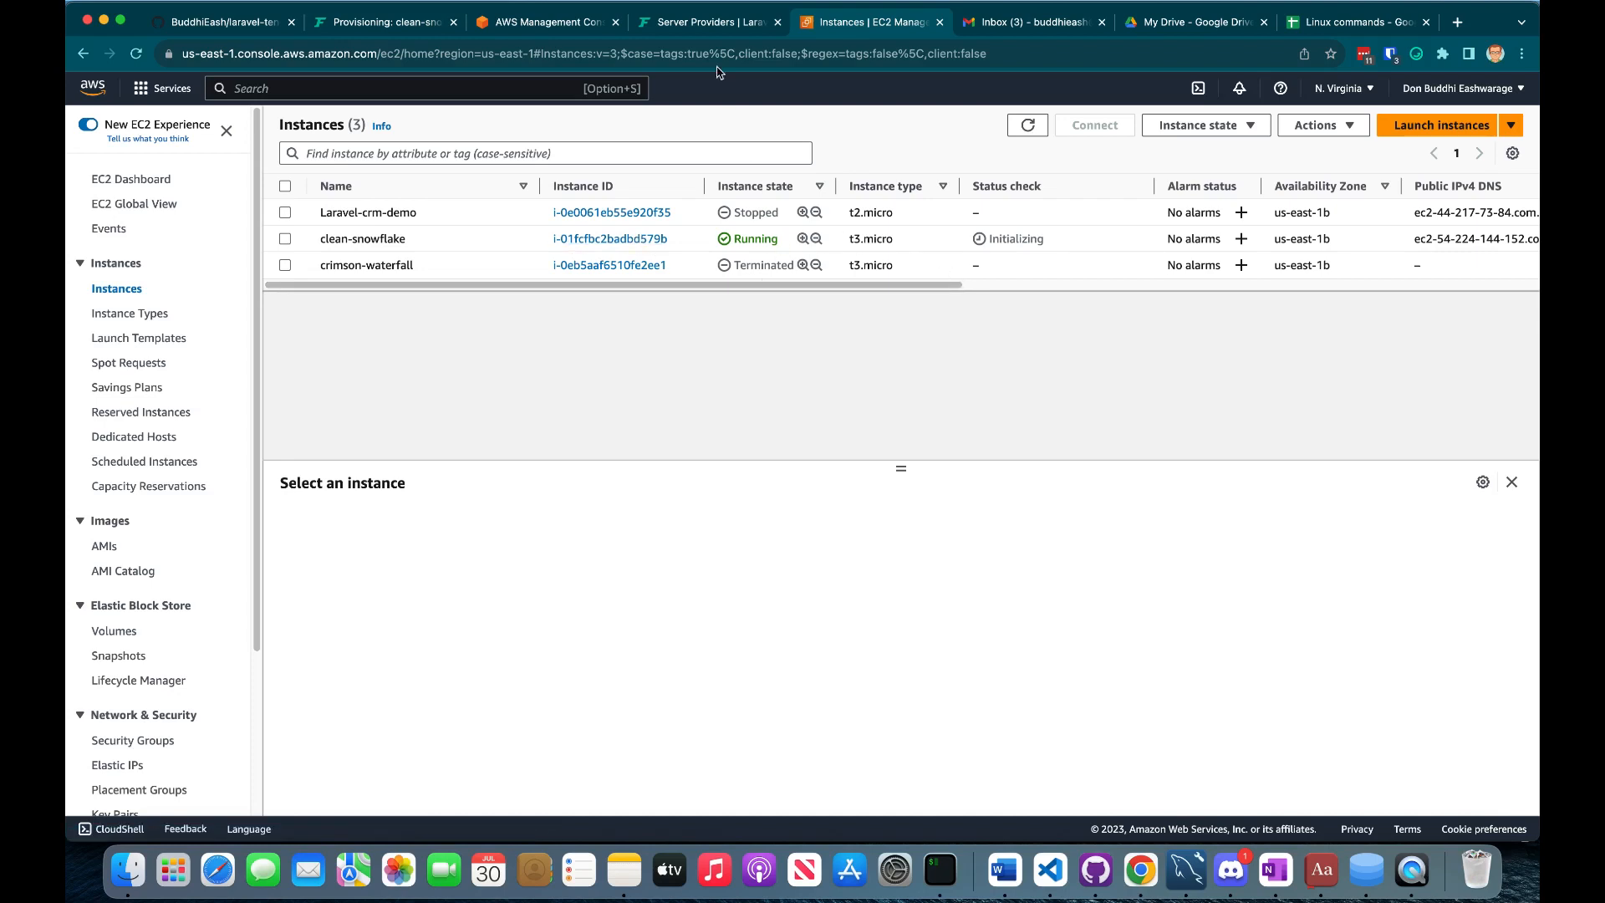
left_click(136, 54)
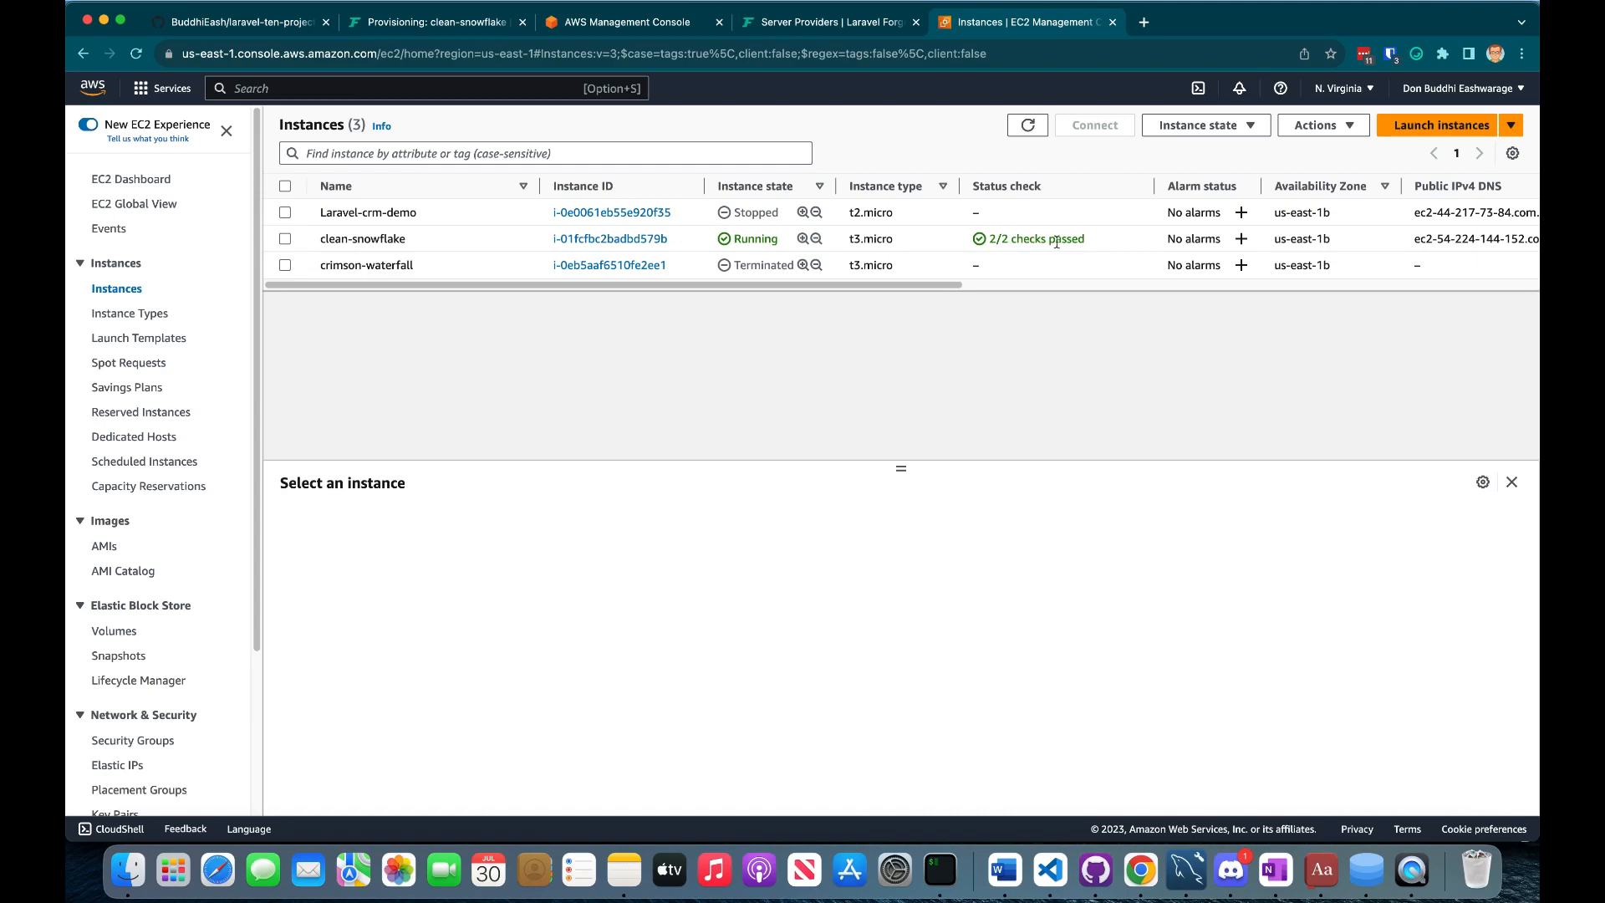
Step: Open clean-snowflake's instance summary and check Forge's Preparing Your Server progress
left_click(607, 241)
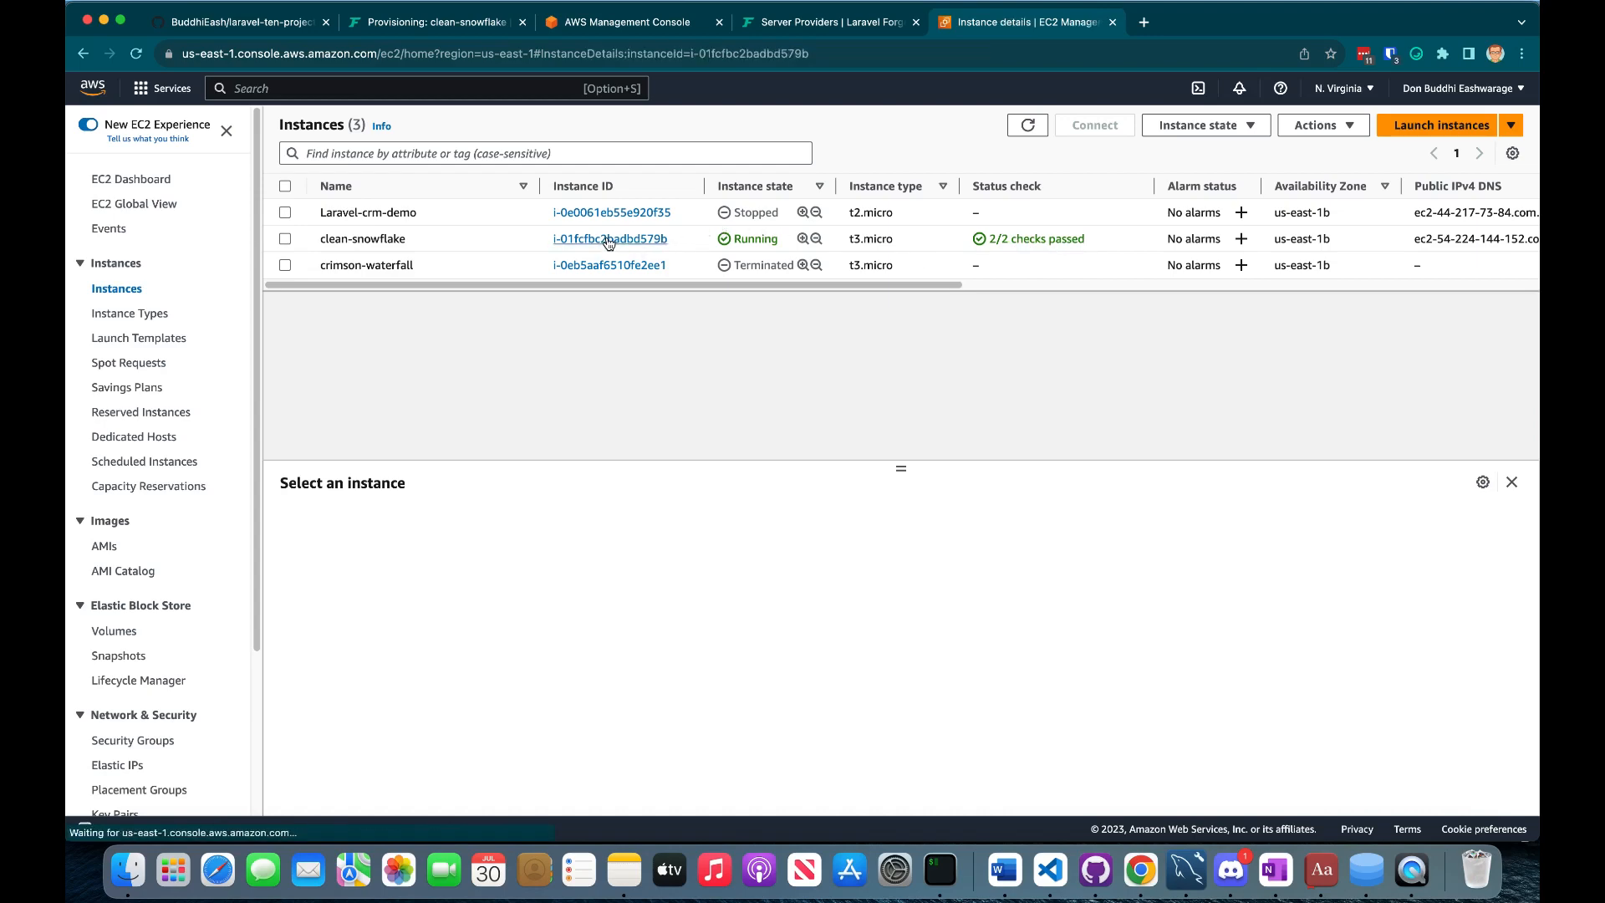
left_click(410, 31)
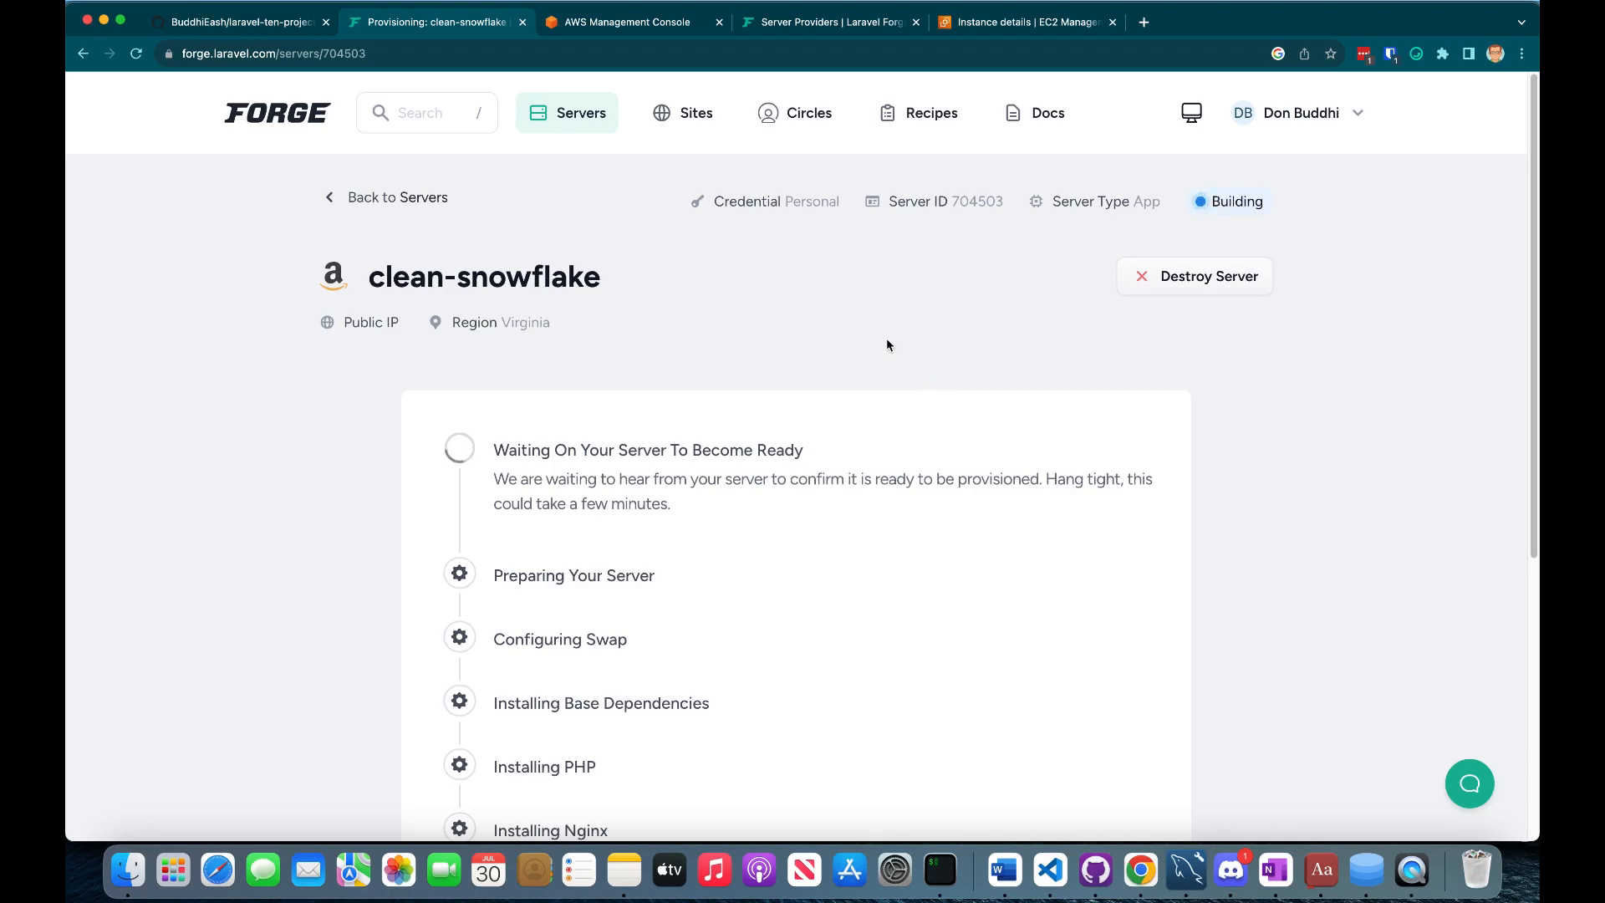
left_click(1043, 24)
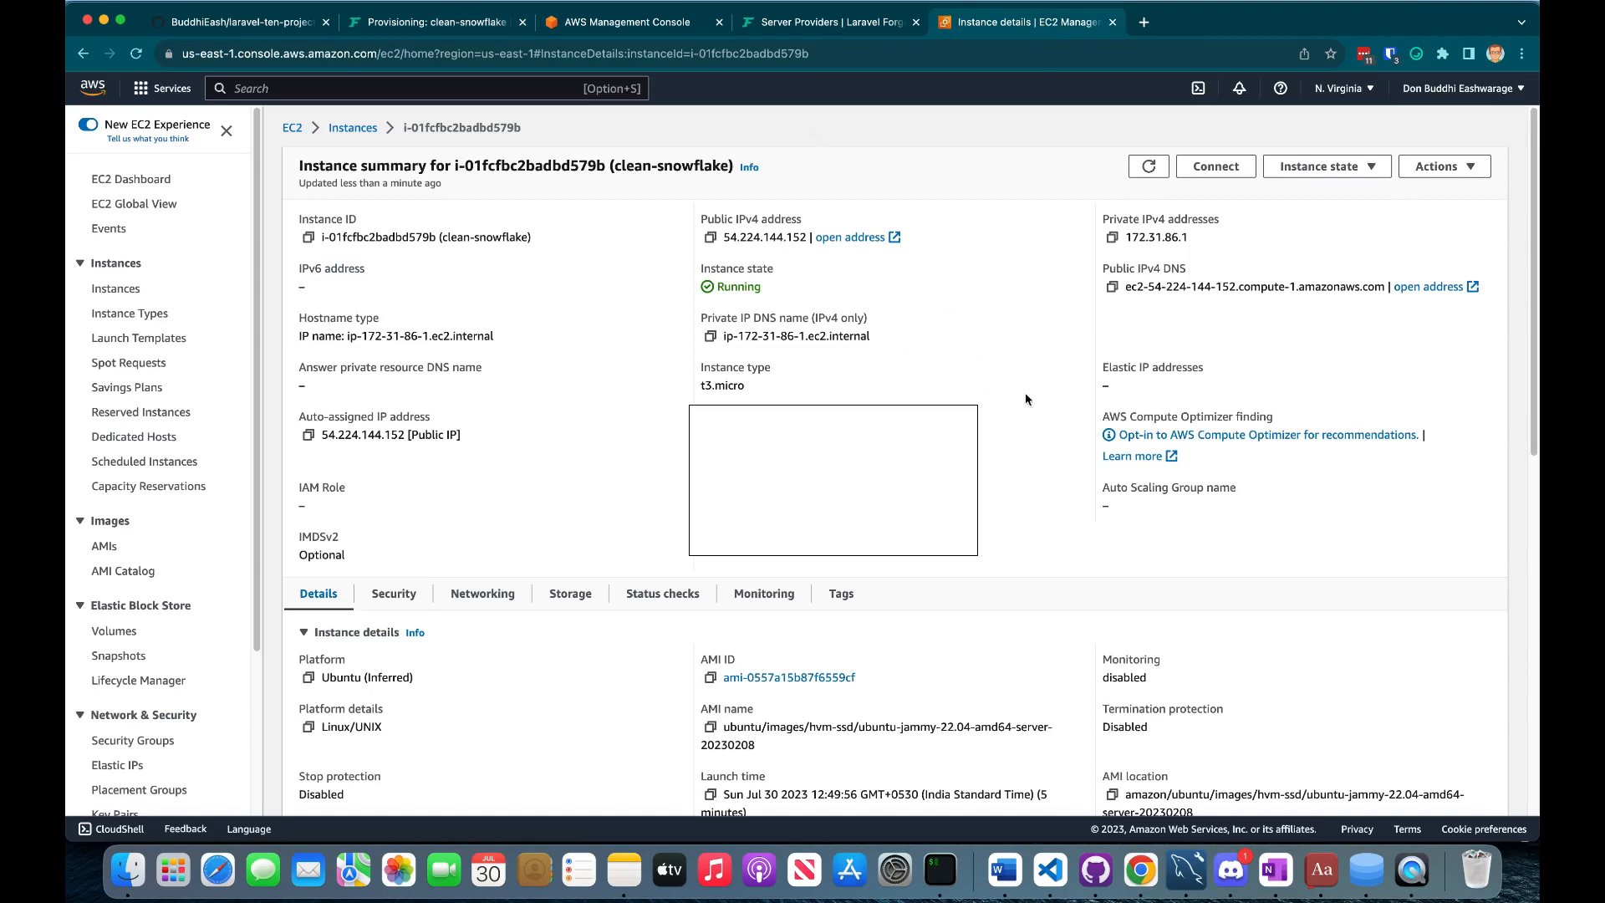
left_click(415, 28)
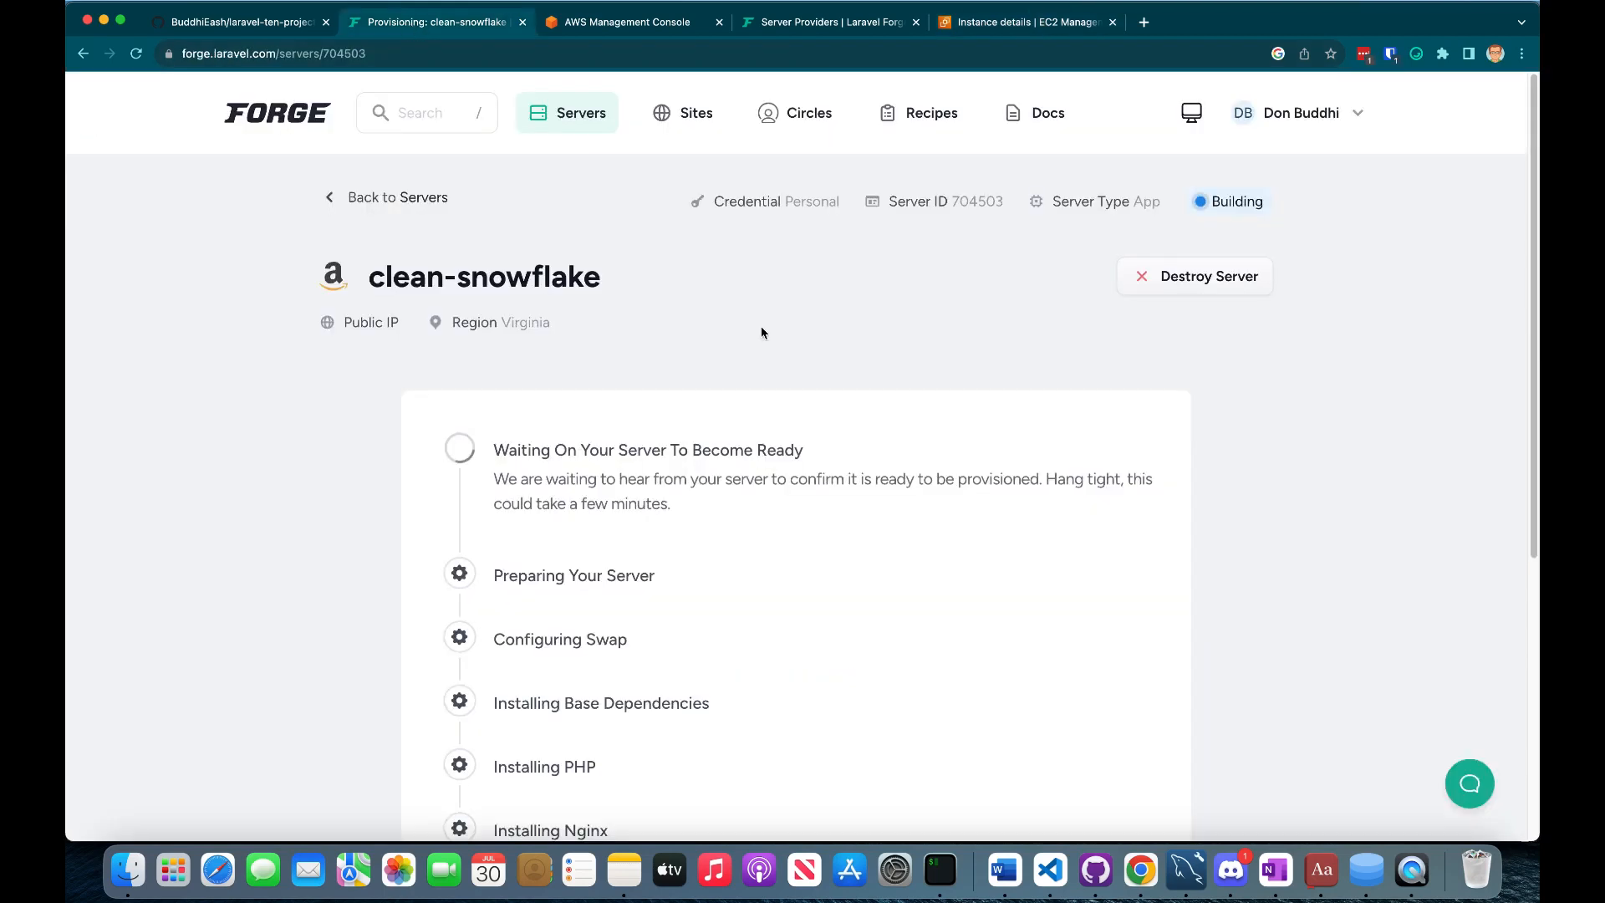
scroll(761, 333, "down", 5)
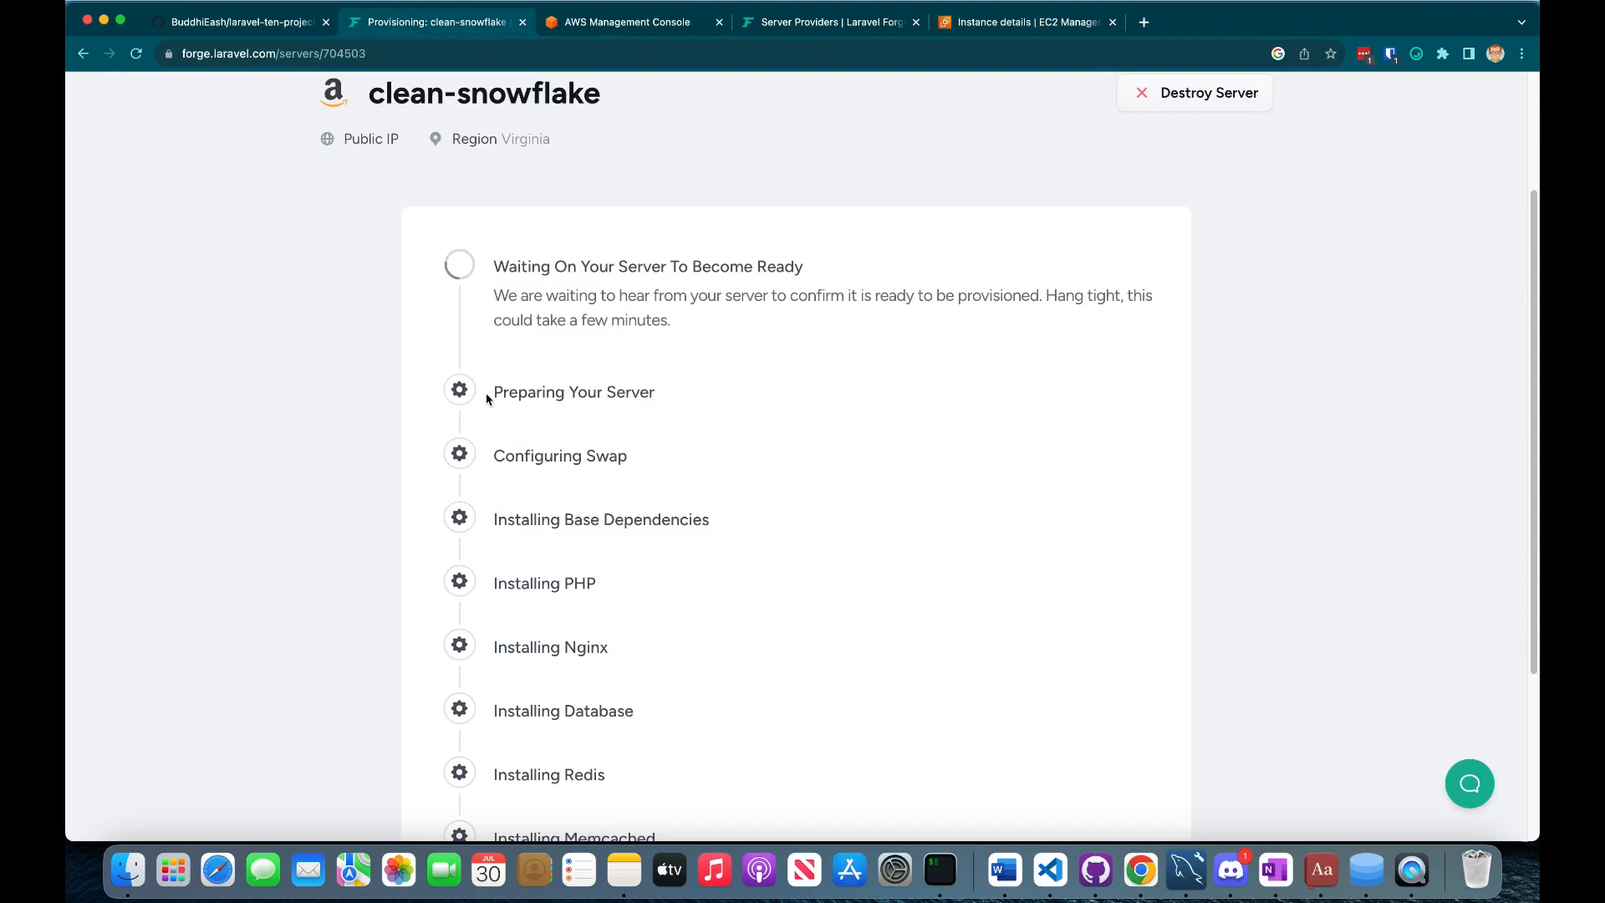
left_click_drag(492, 395, 667, 393)
left_click(817, 396)
scroll(815, 394, "up", 3)
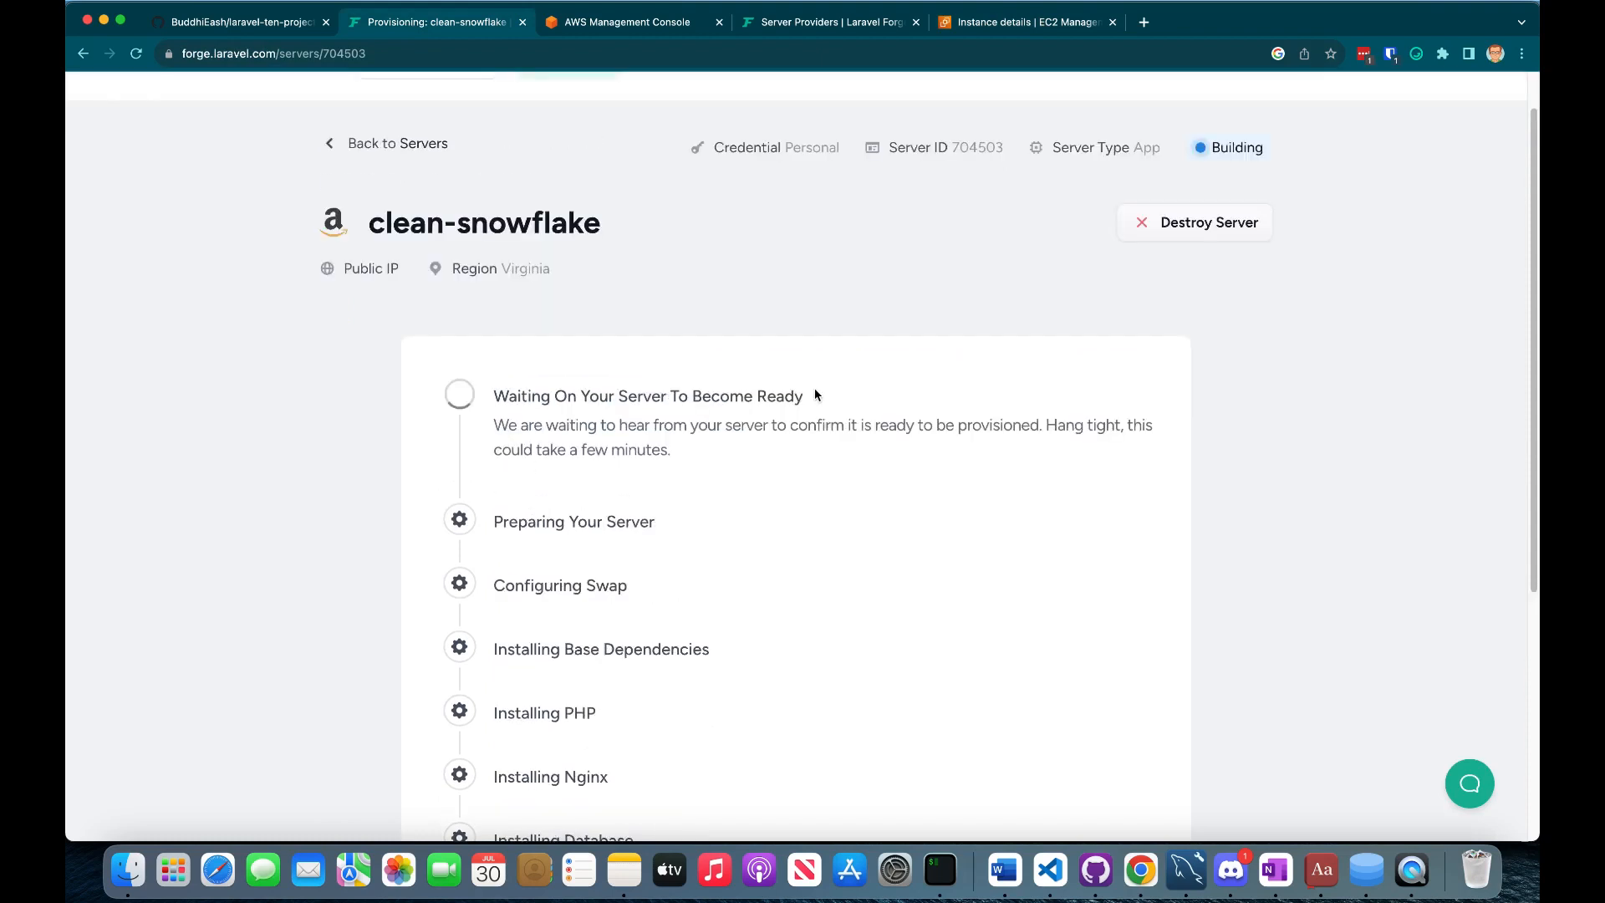
scroll(815, 394, "up", 2)
Step: Review the instance's Security details, then go to the Security Groups list
left_click(1029, 22)
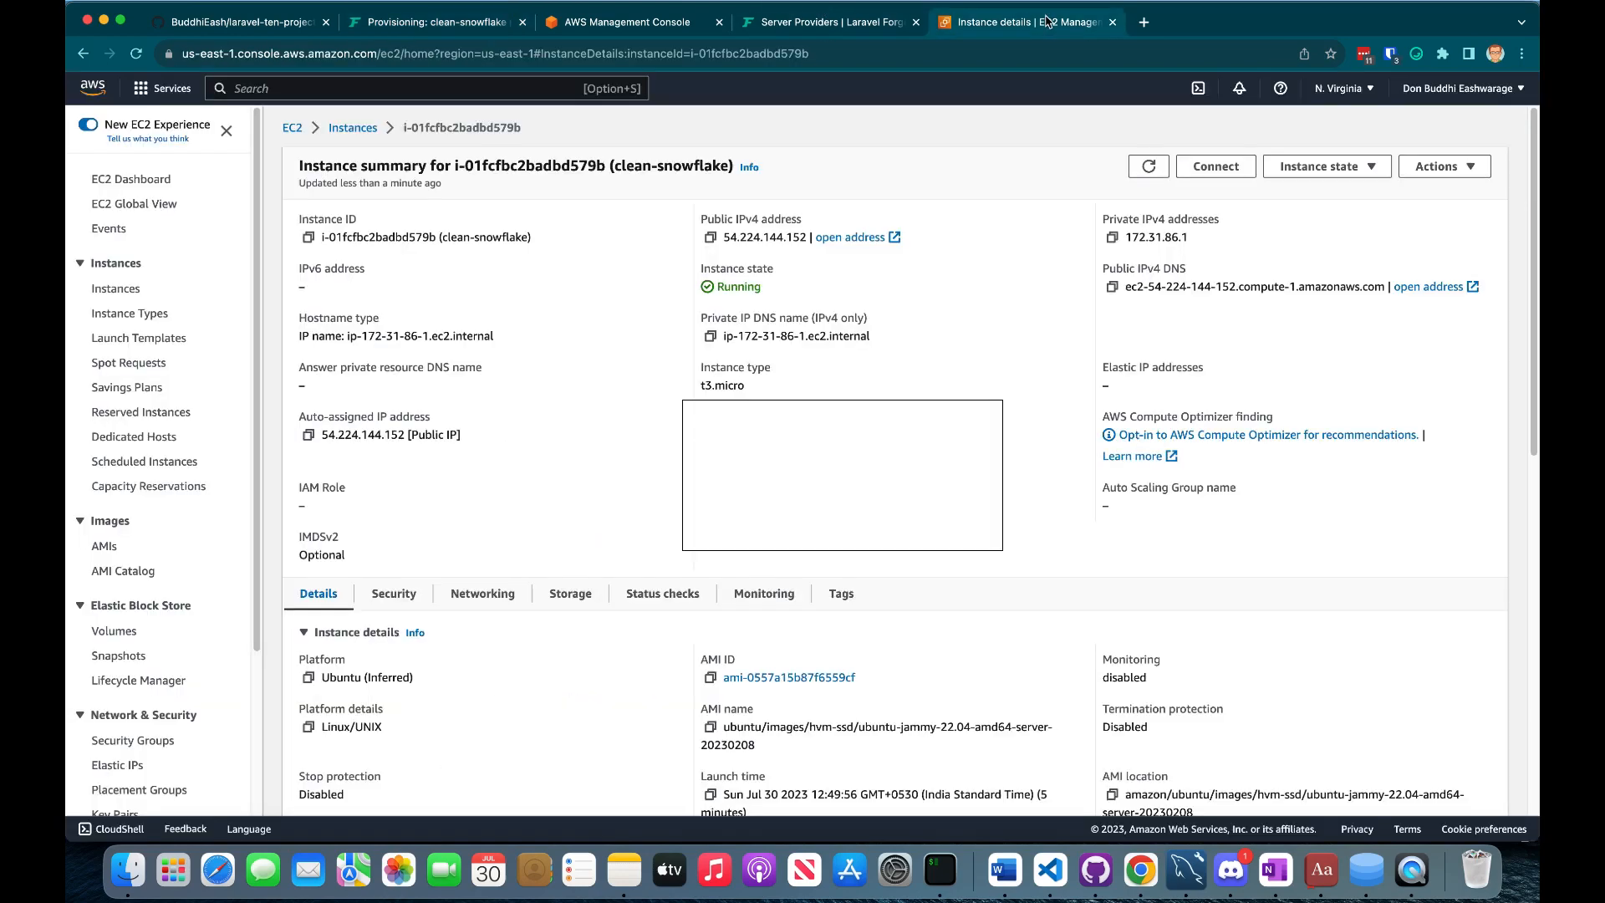
left_click(380, 602)
scroll(551, 447, "down", 2)
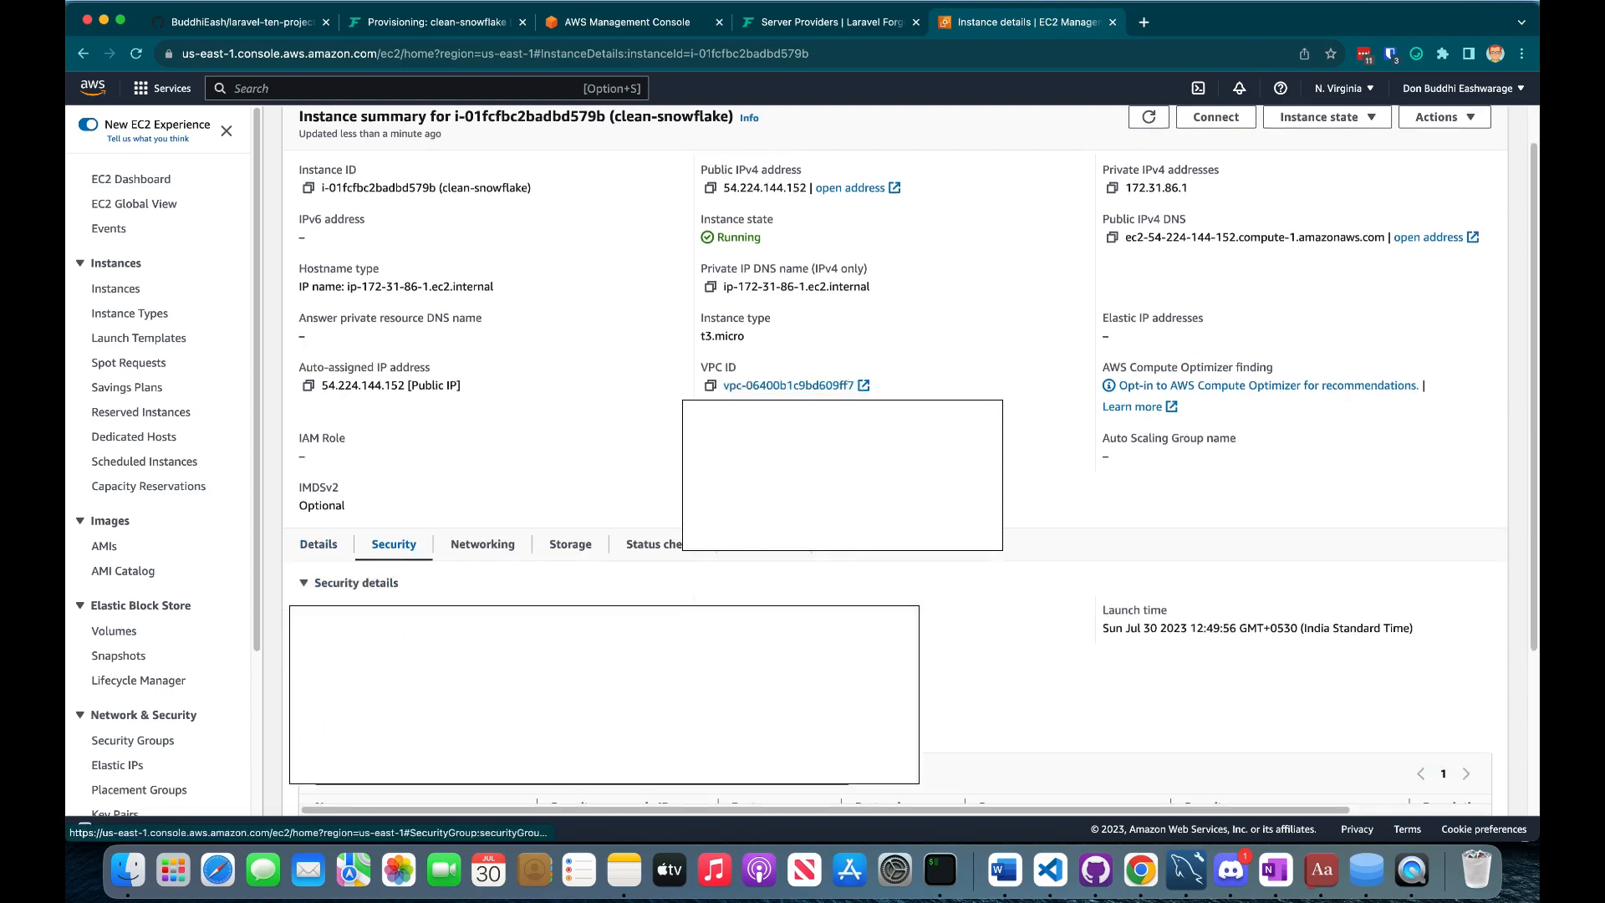
scroll(605, 319, "up", 2)
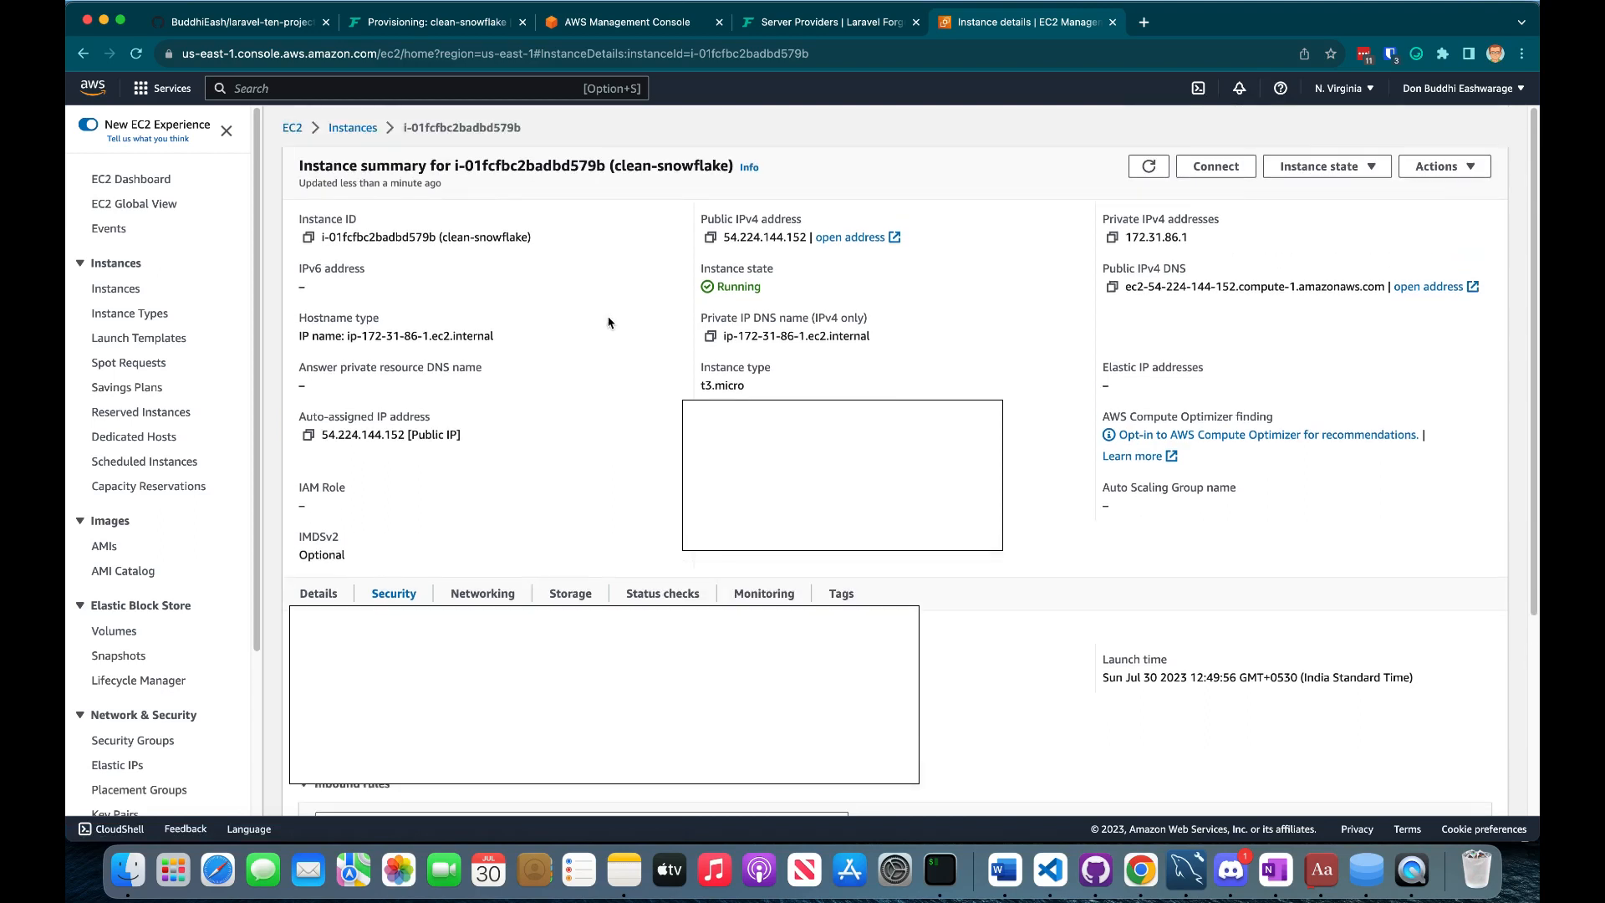
scroll(167, 374, "down", 5)
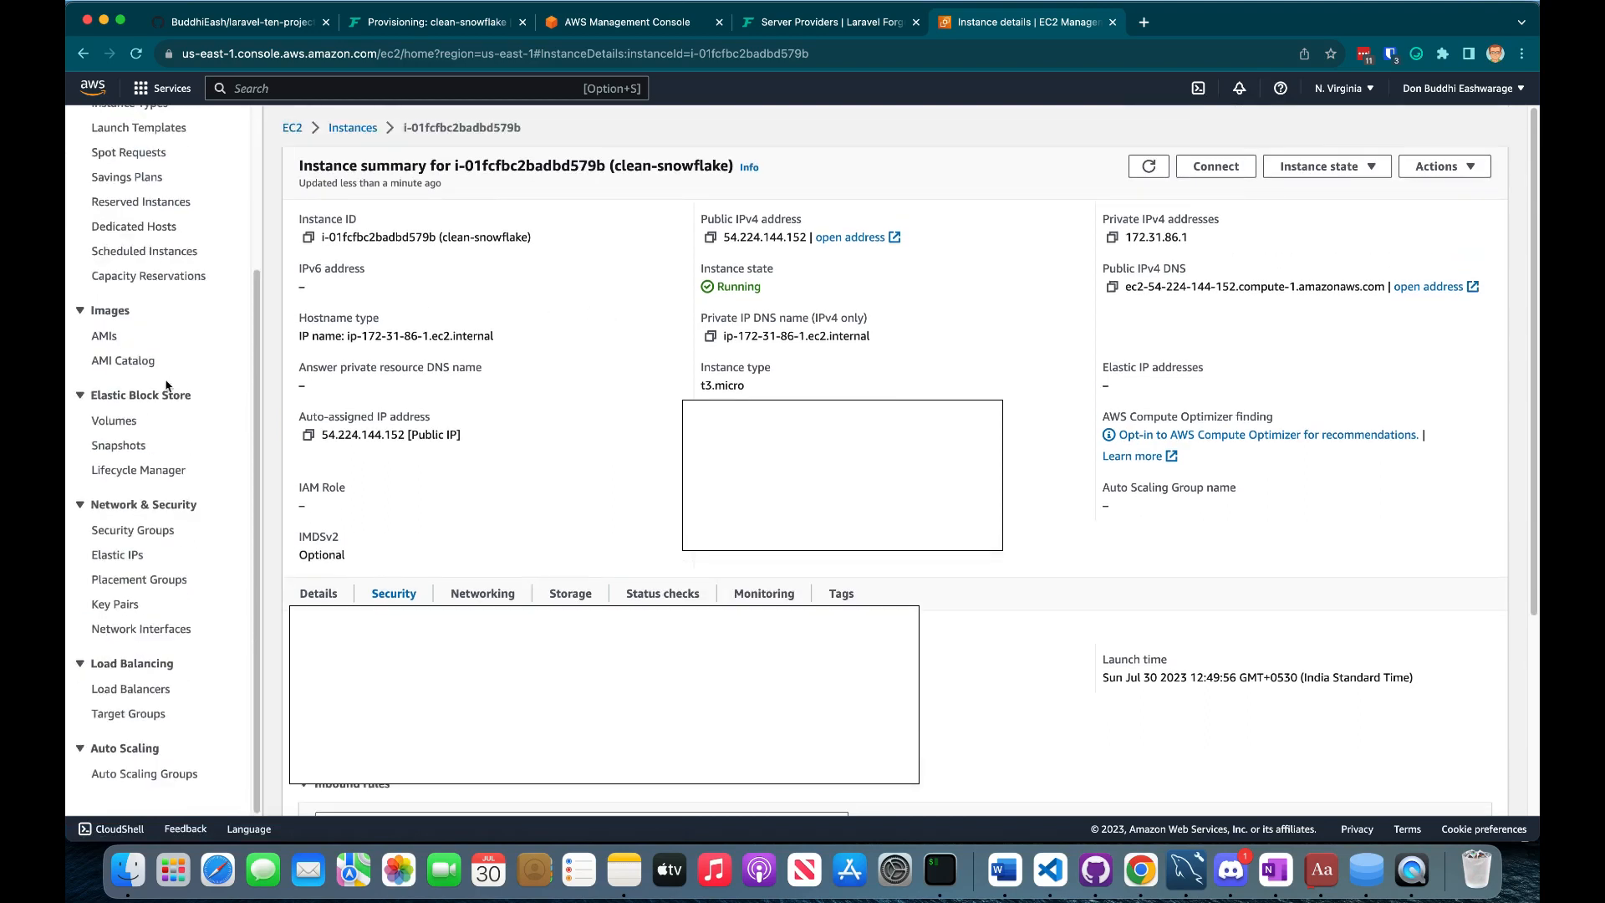
left_click(130, 534)
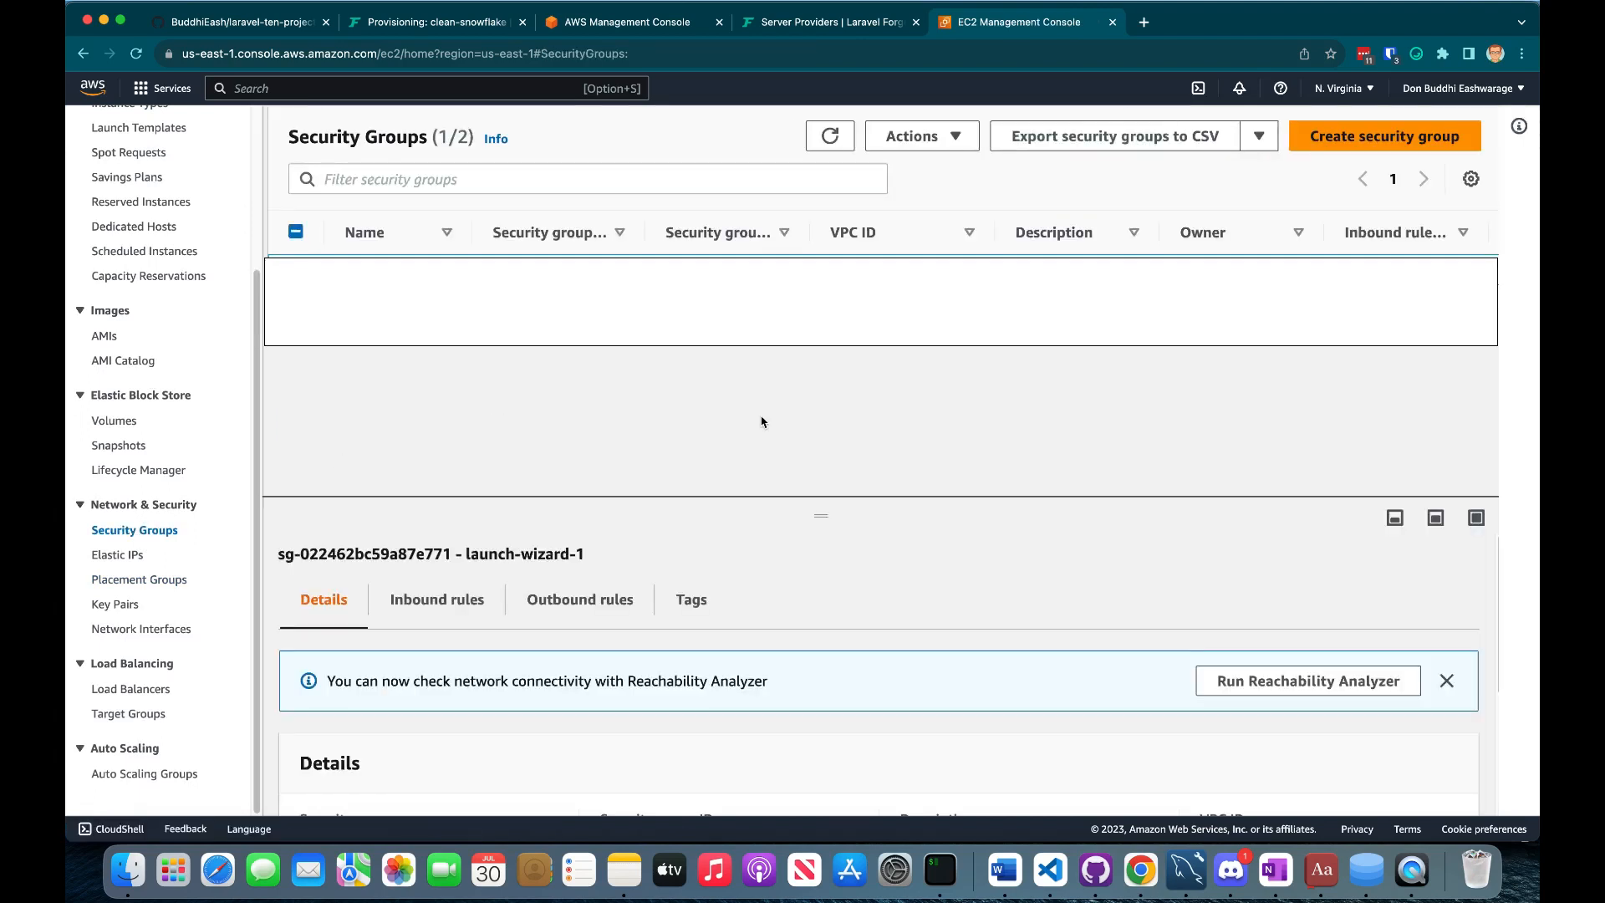
Step: Start a new security group named laravel-forge
left_click(1376, 144)
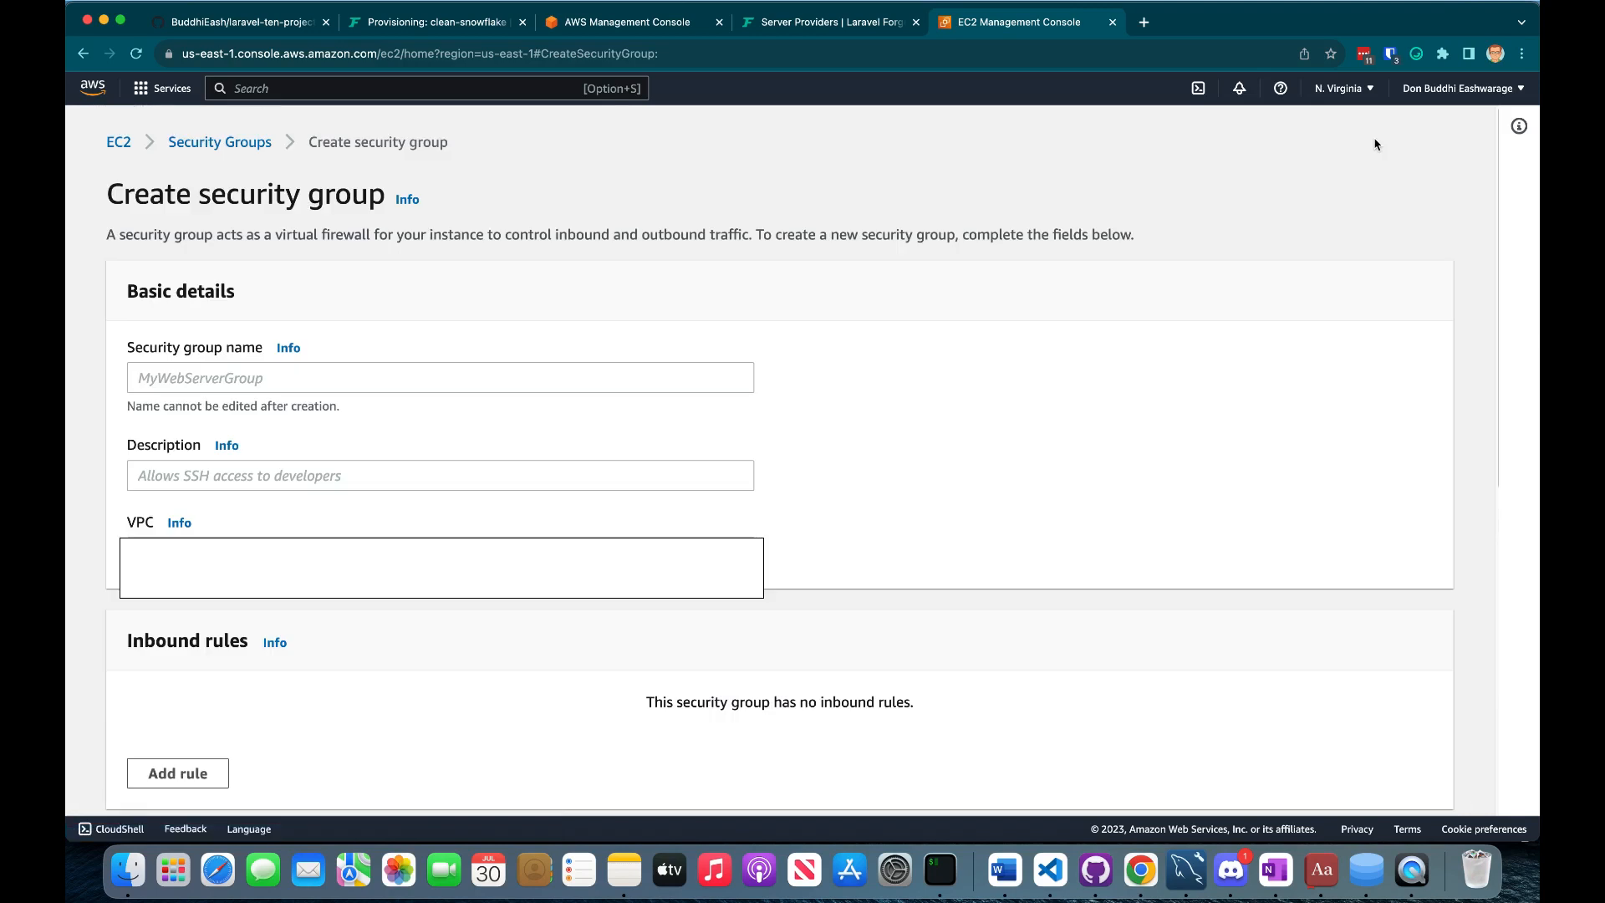
left_click(266, 385)
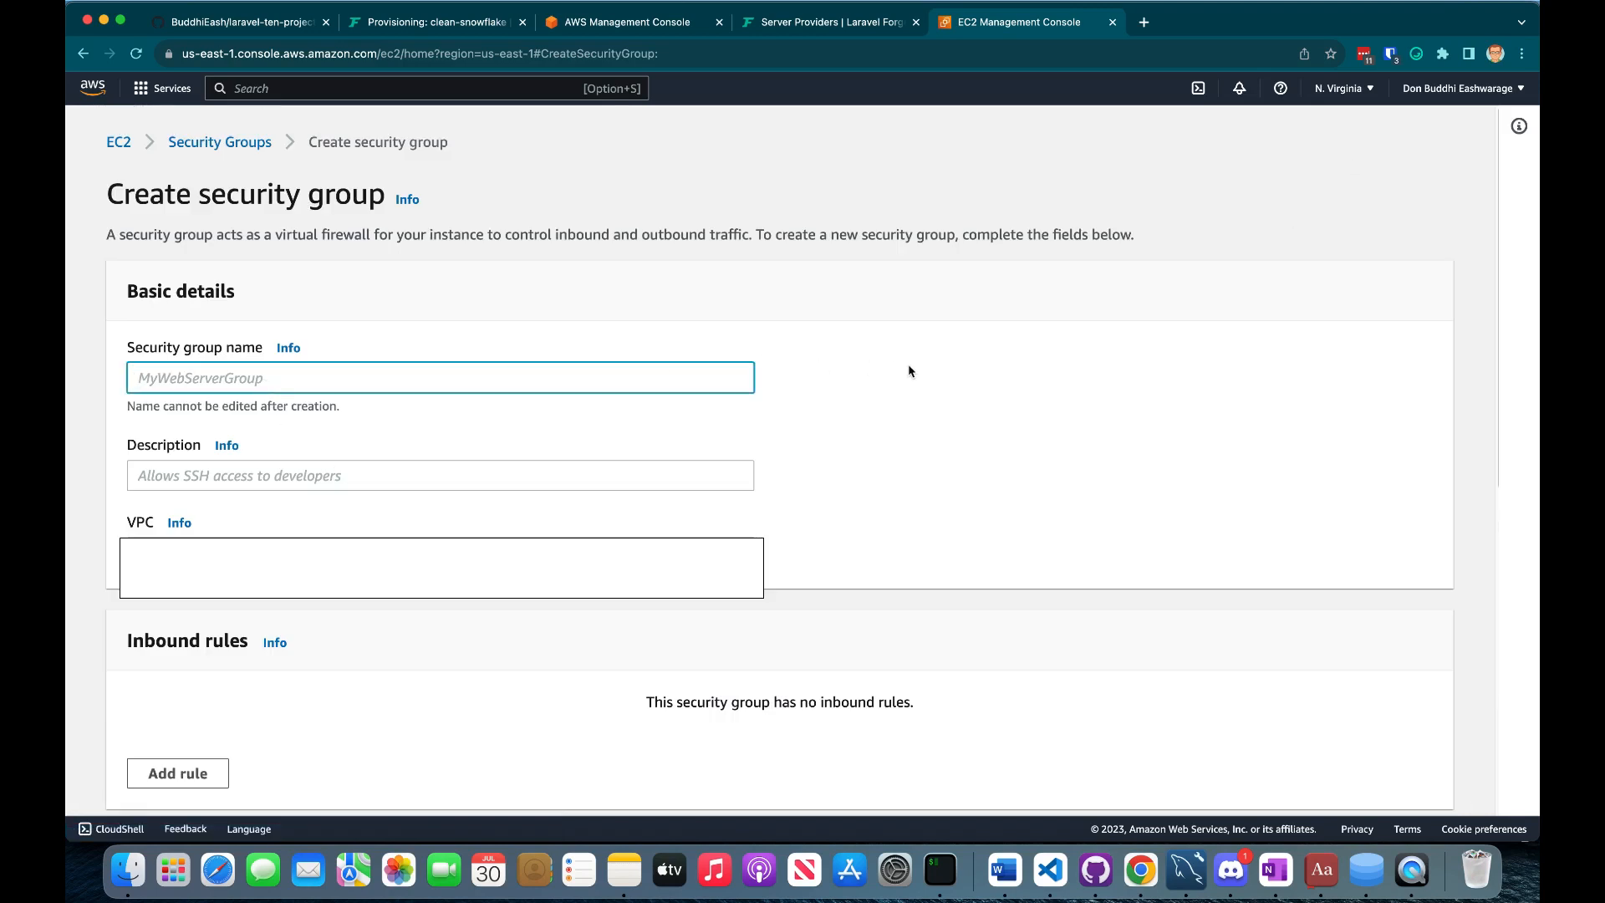
type("laravel-forge-sg")
scroll(508, 519, "down", 7)
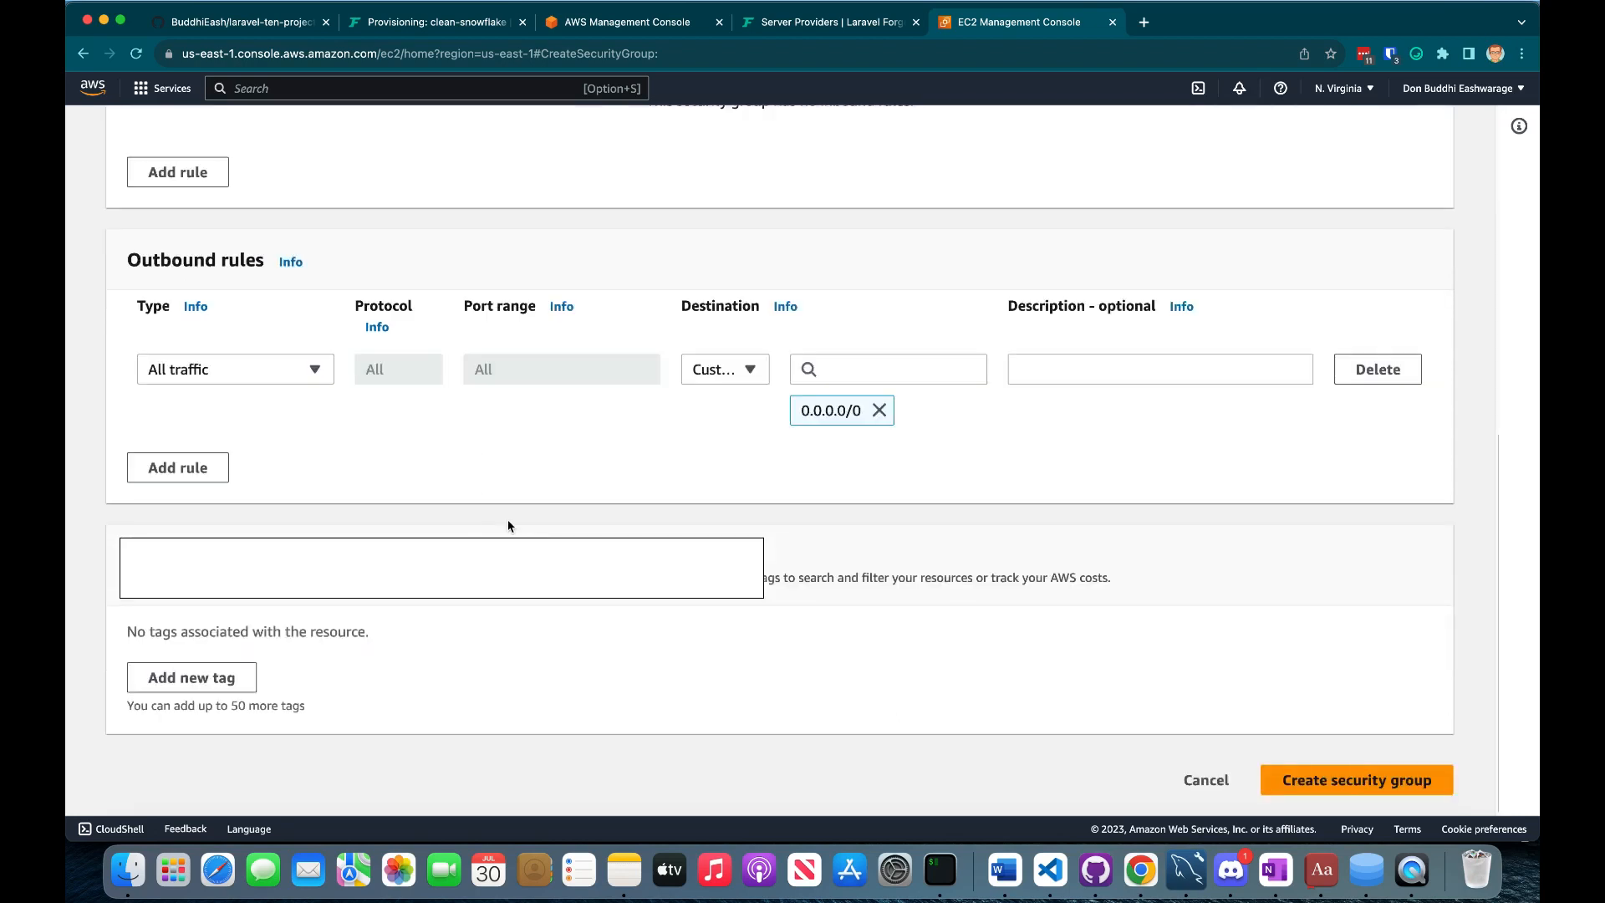
scroll(508, 519, "up", 3)
scroll(366, 368, "up", 1)
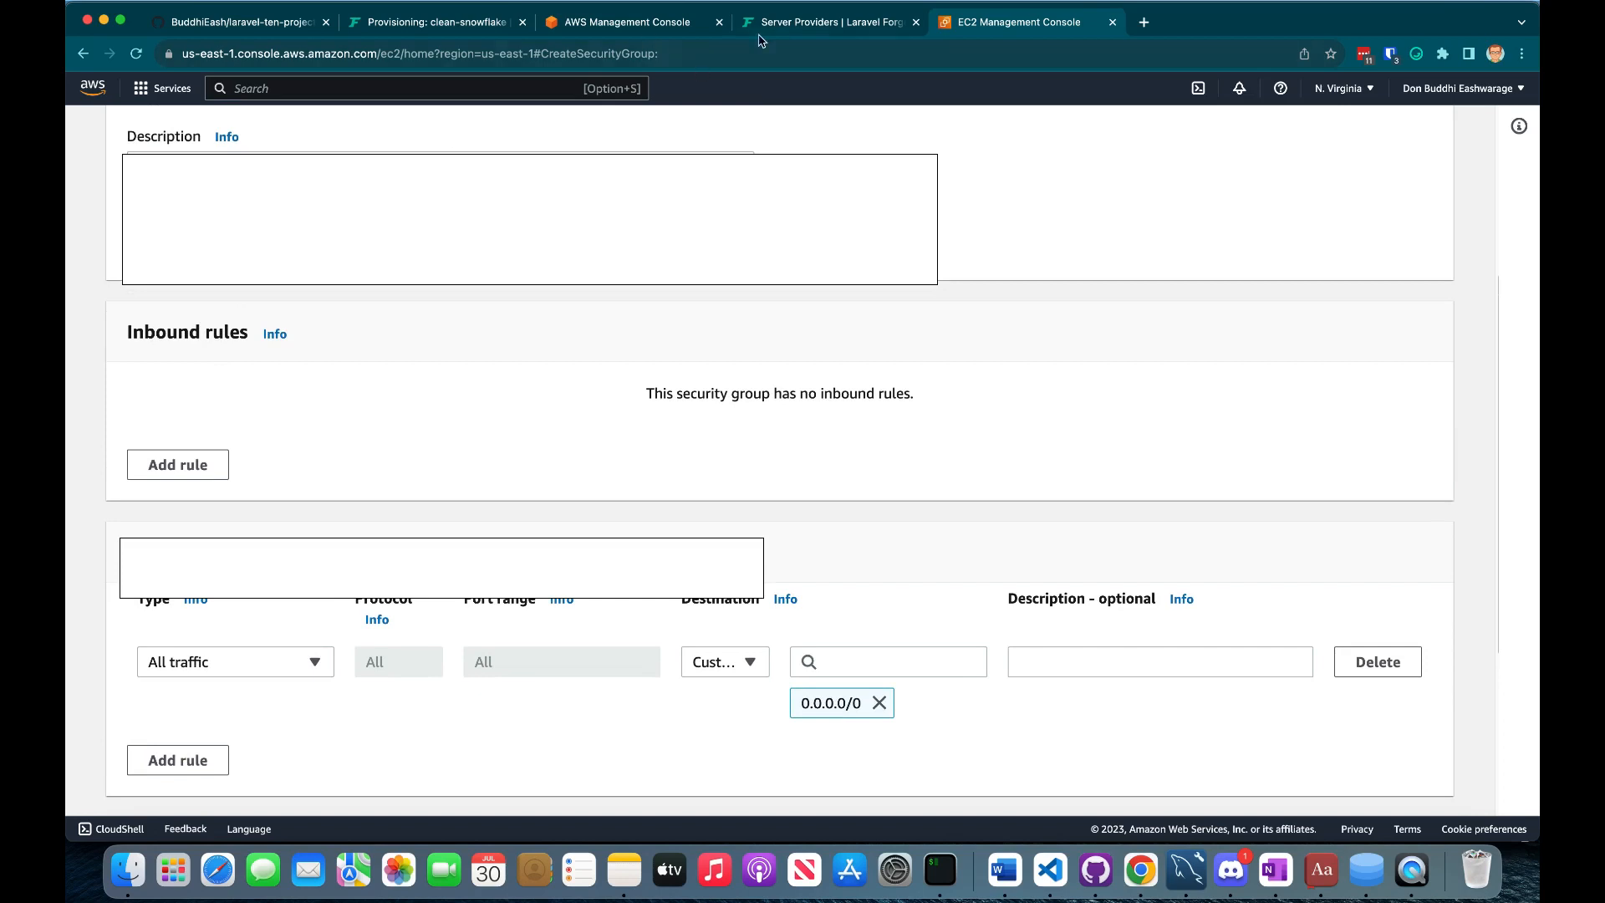
Step: Review Forge's recommended firewall rules in the docs, including the HTTP rule
left_click(823, 25)
scroll(881, 403, "down", 2)
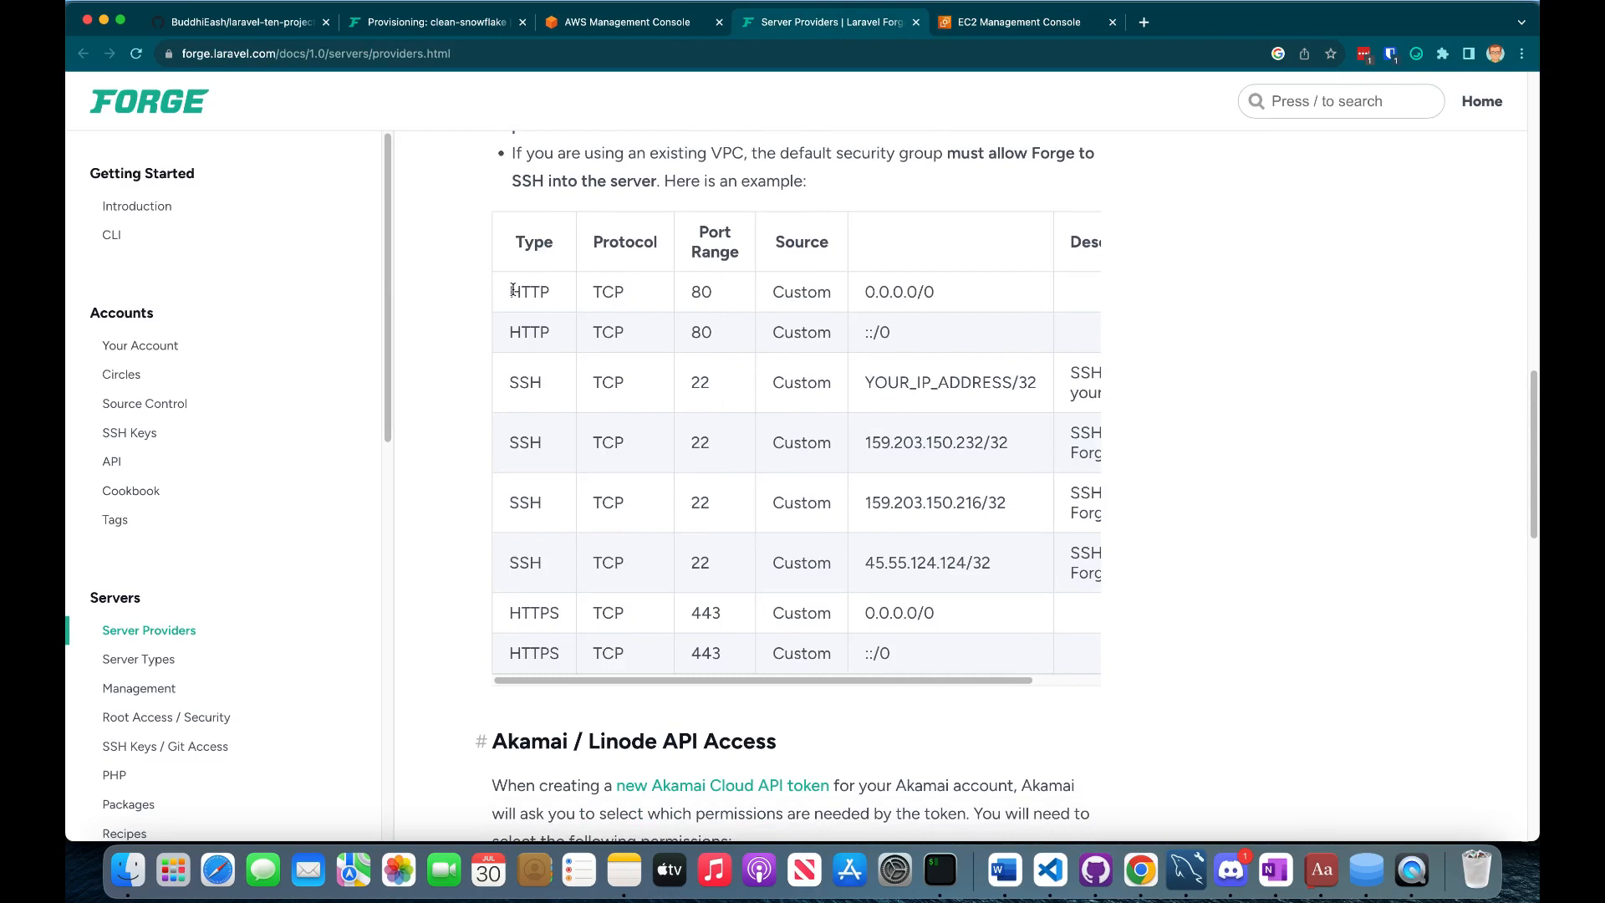
left_click_drag(512, 290, 679, 297)
left_click(636, 294)
left_click(1022, 17)
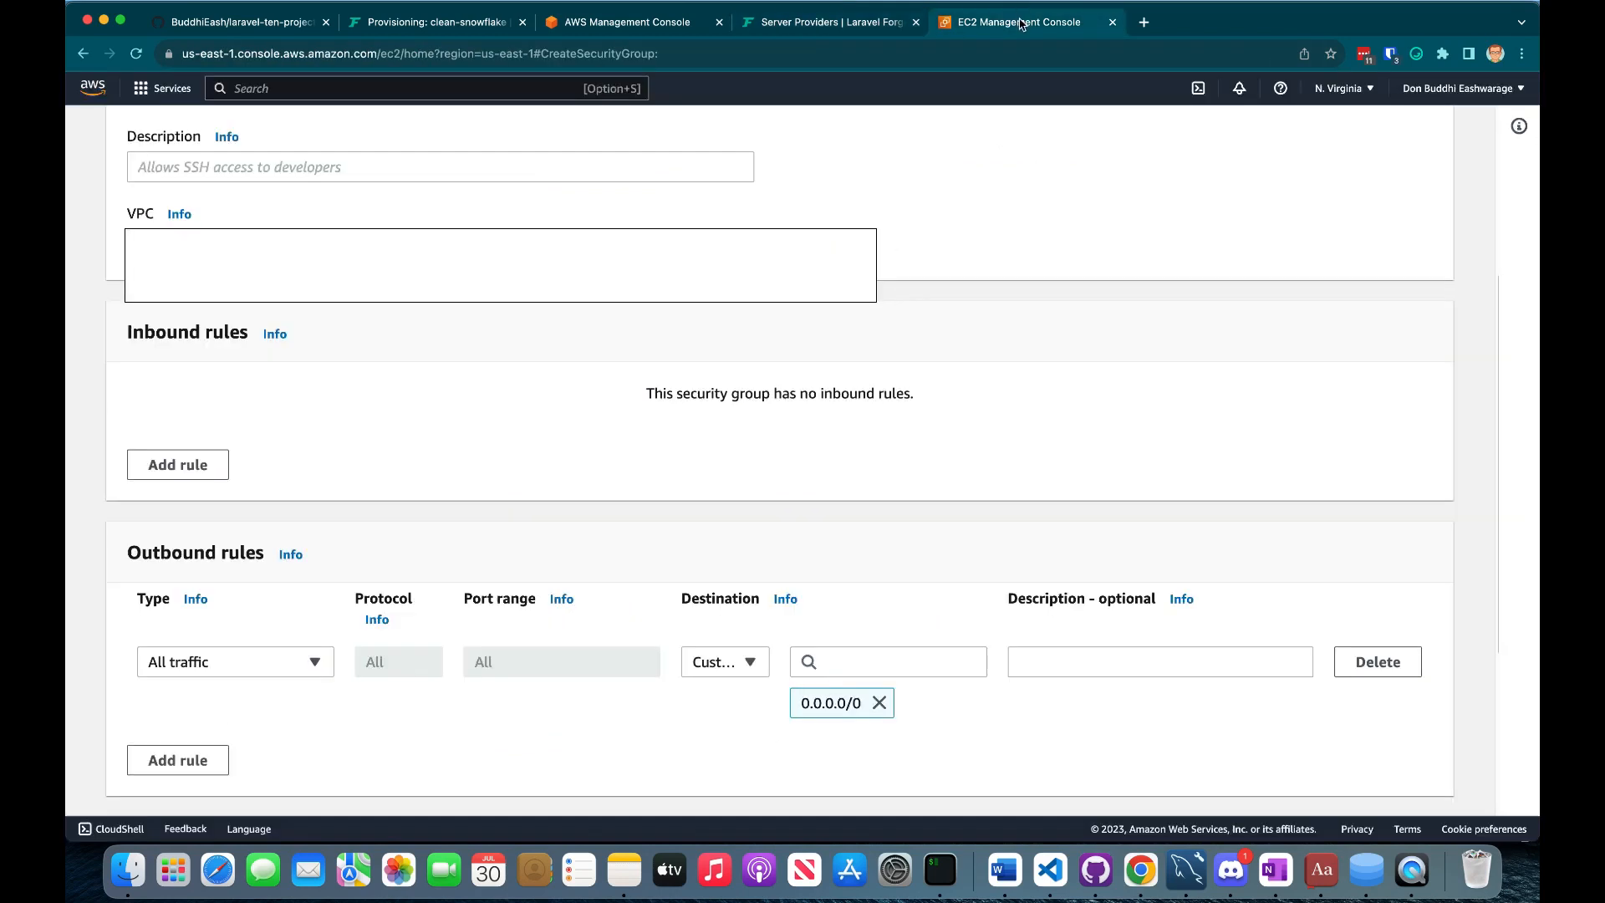
Step: Add an inbound rule to the security group and set its type to HTTP
left_click(197, 471)
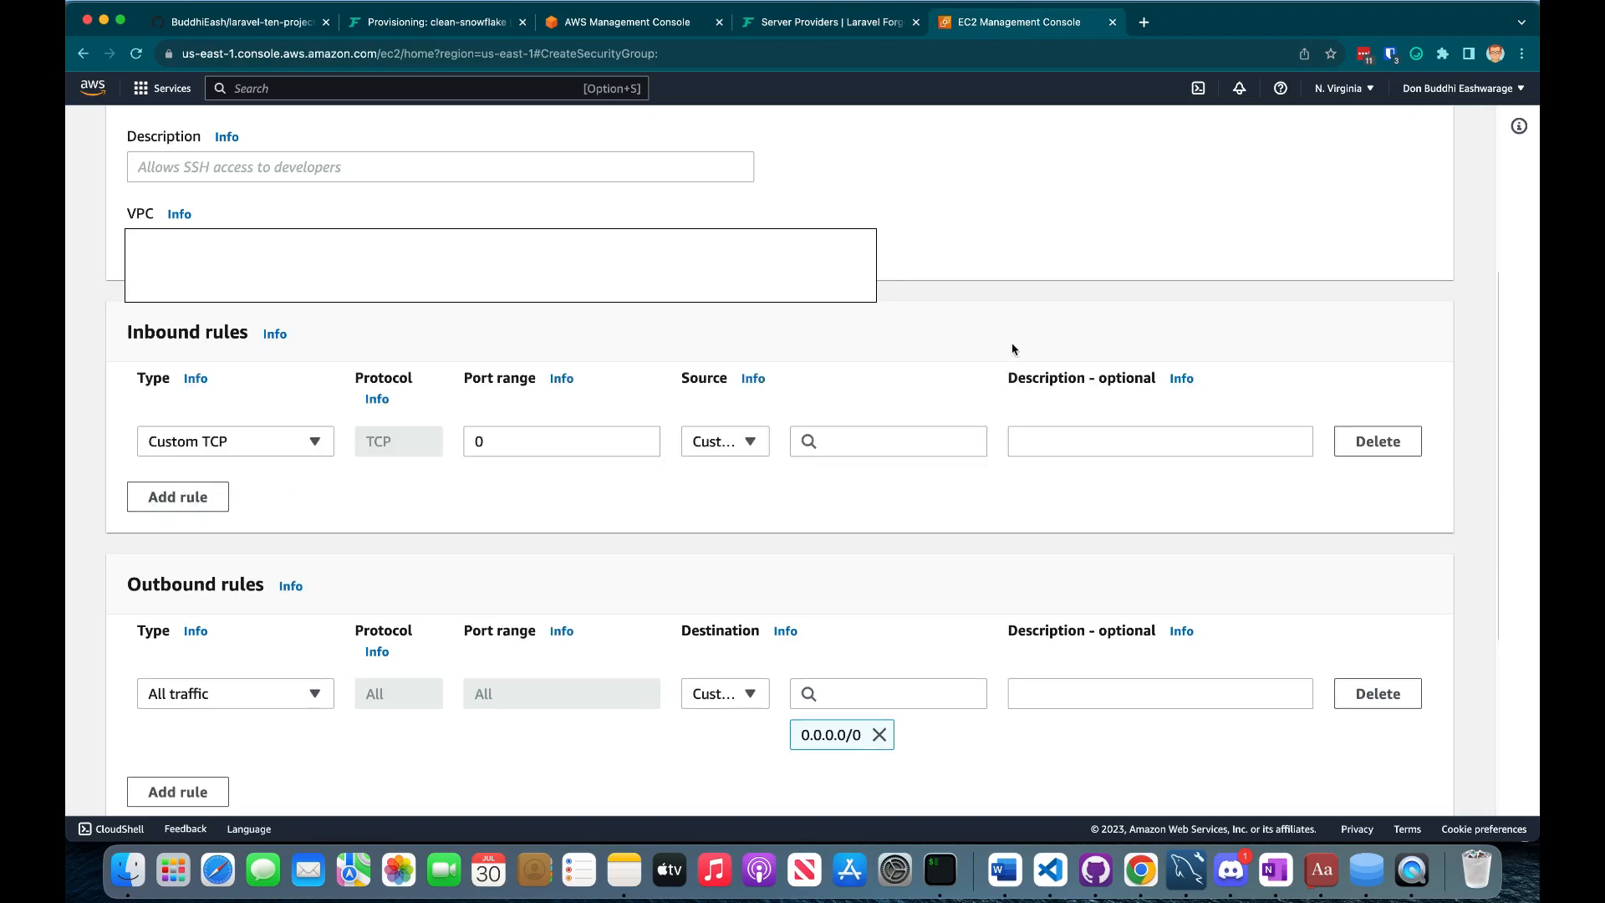
left_click(804, 28)
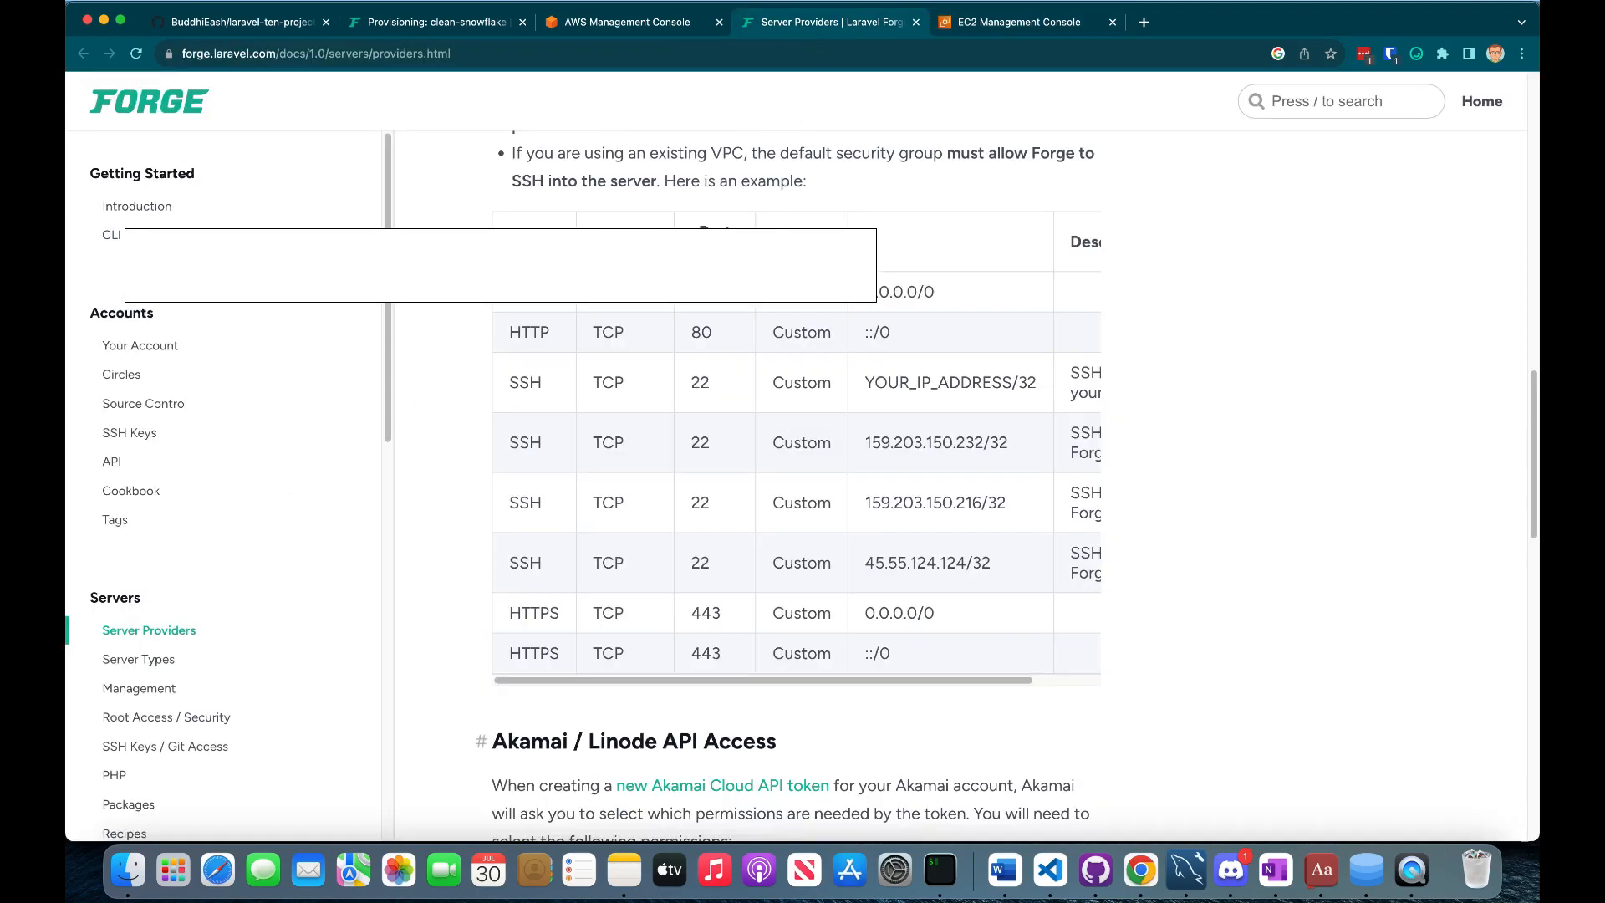
left_click(1028, 22)
left_click(199, 444)
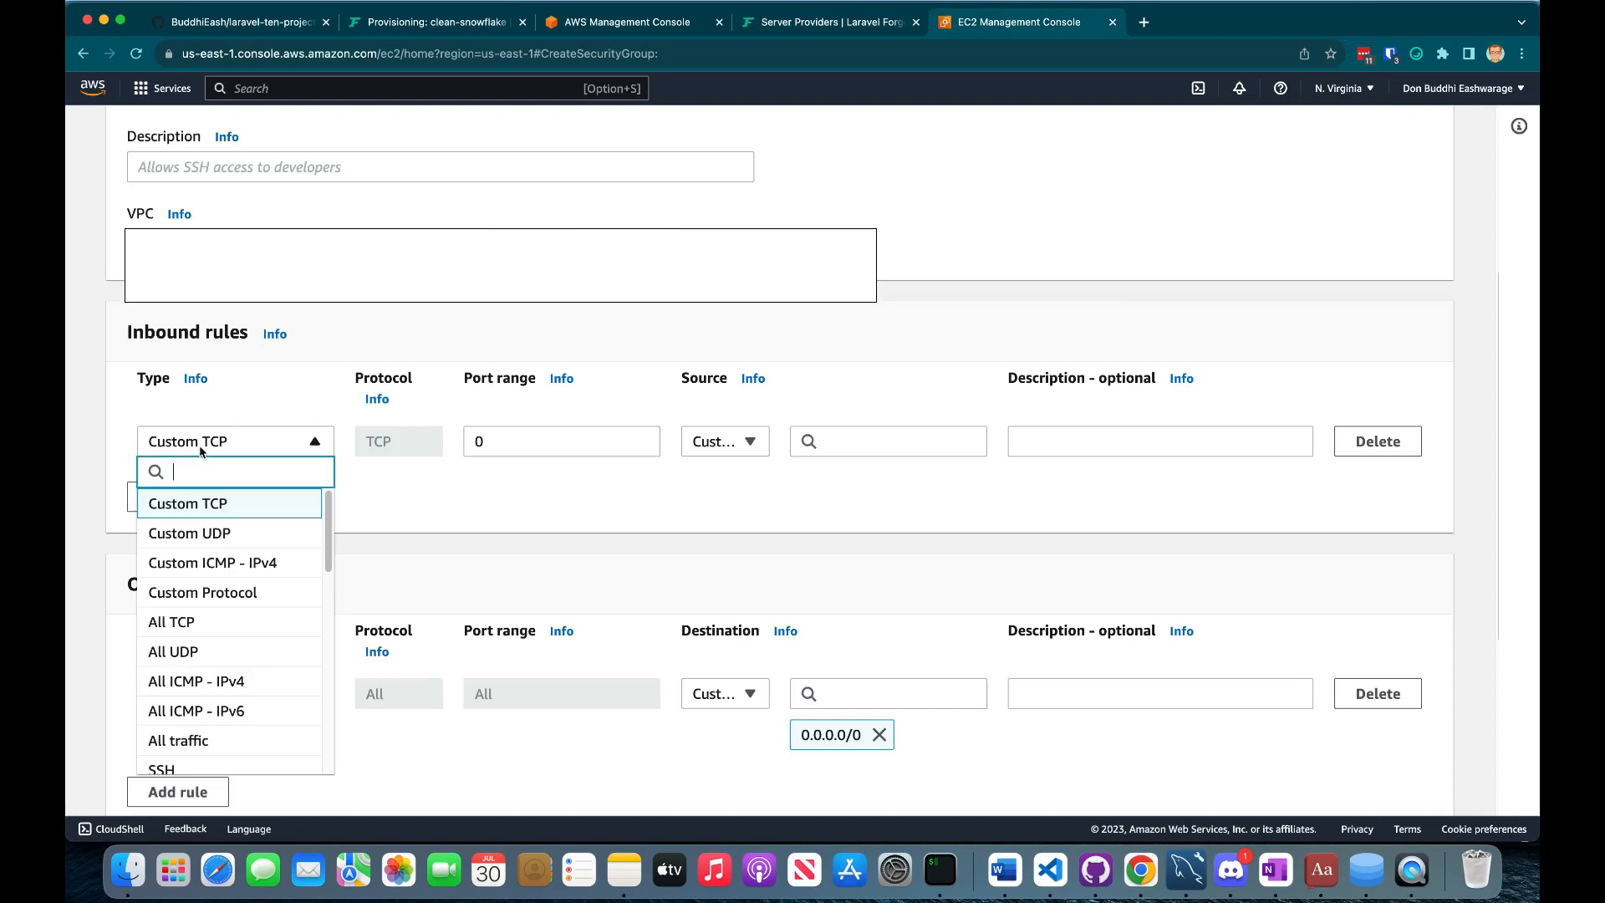
type("htt")
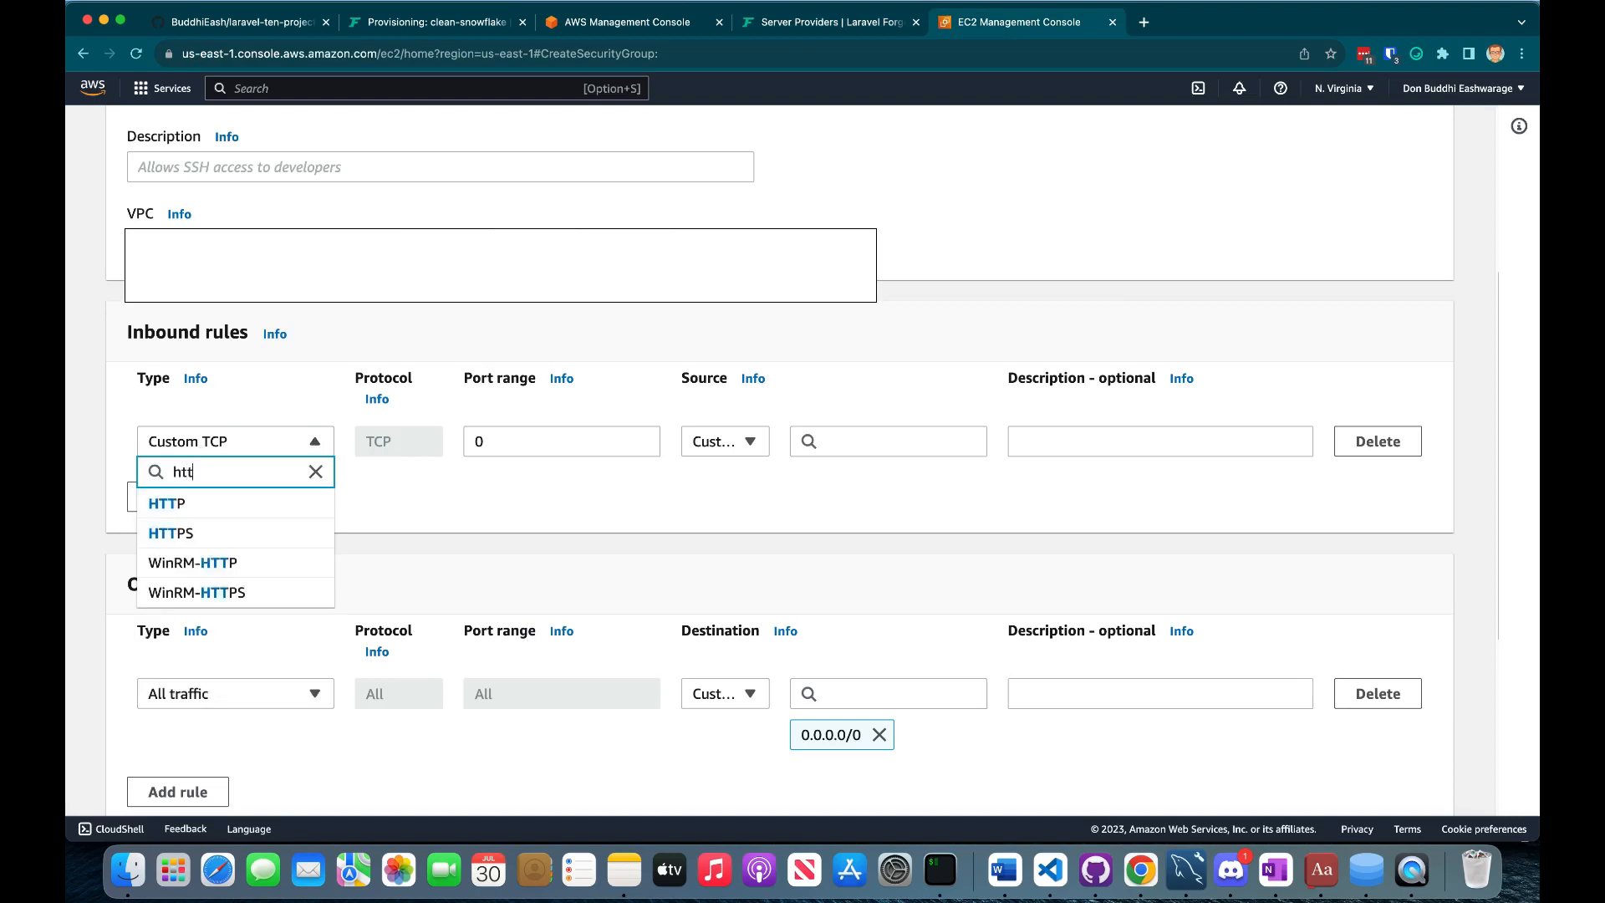
left_click(200, 502)
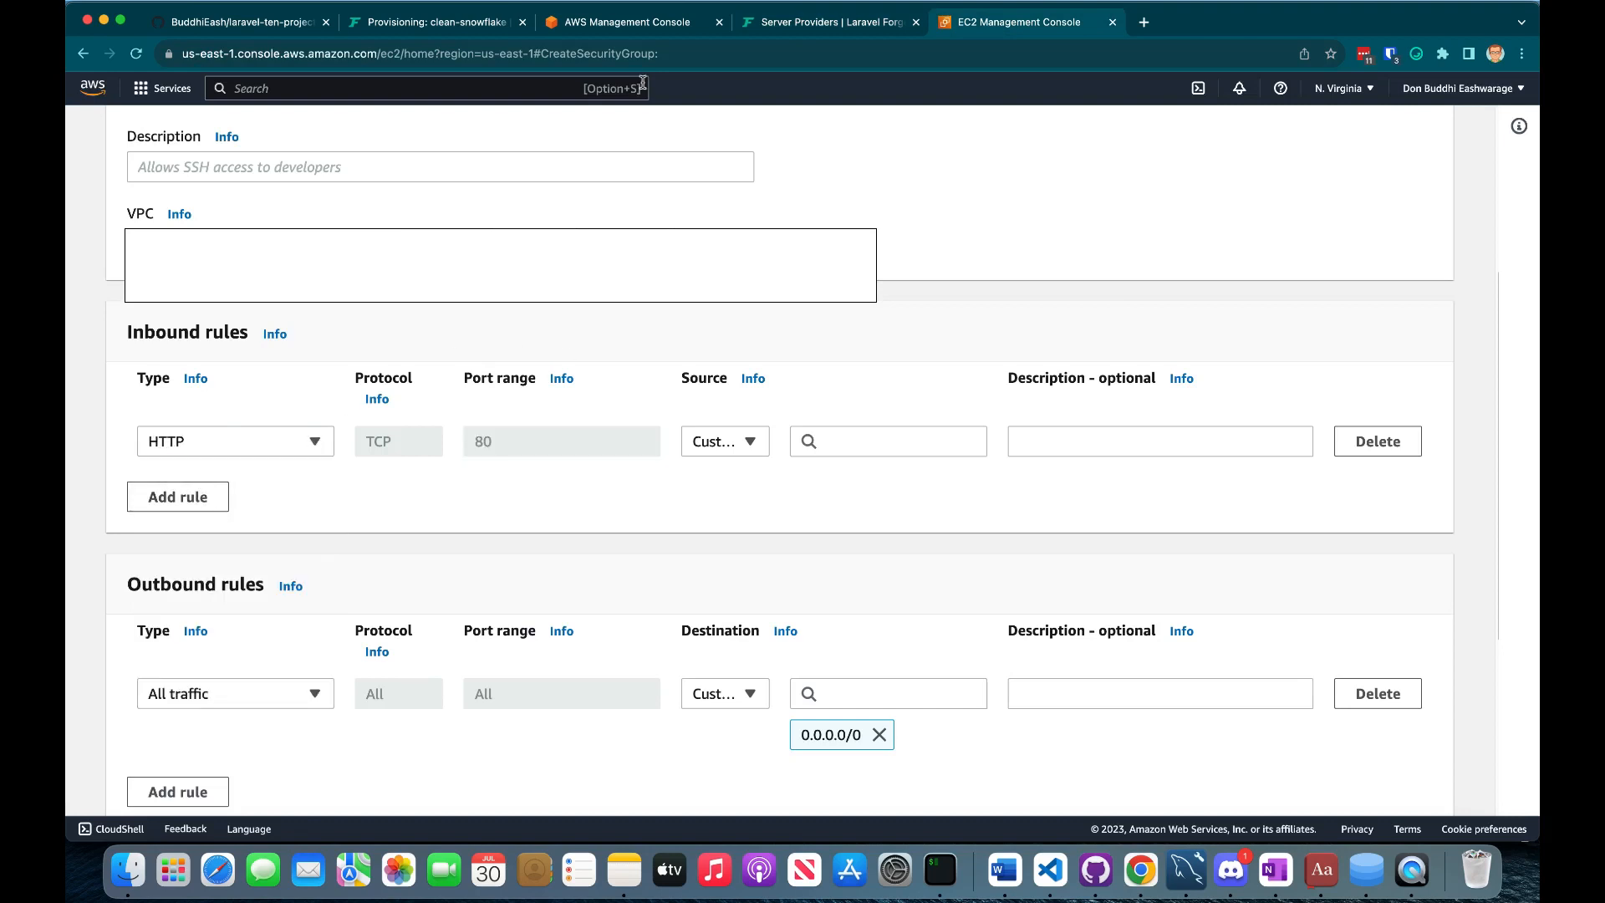
left_click(721, 445)
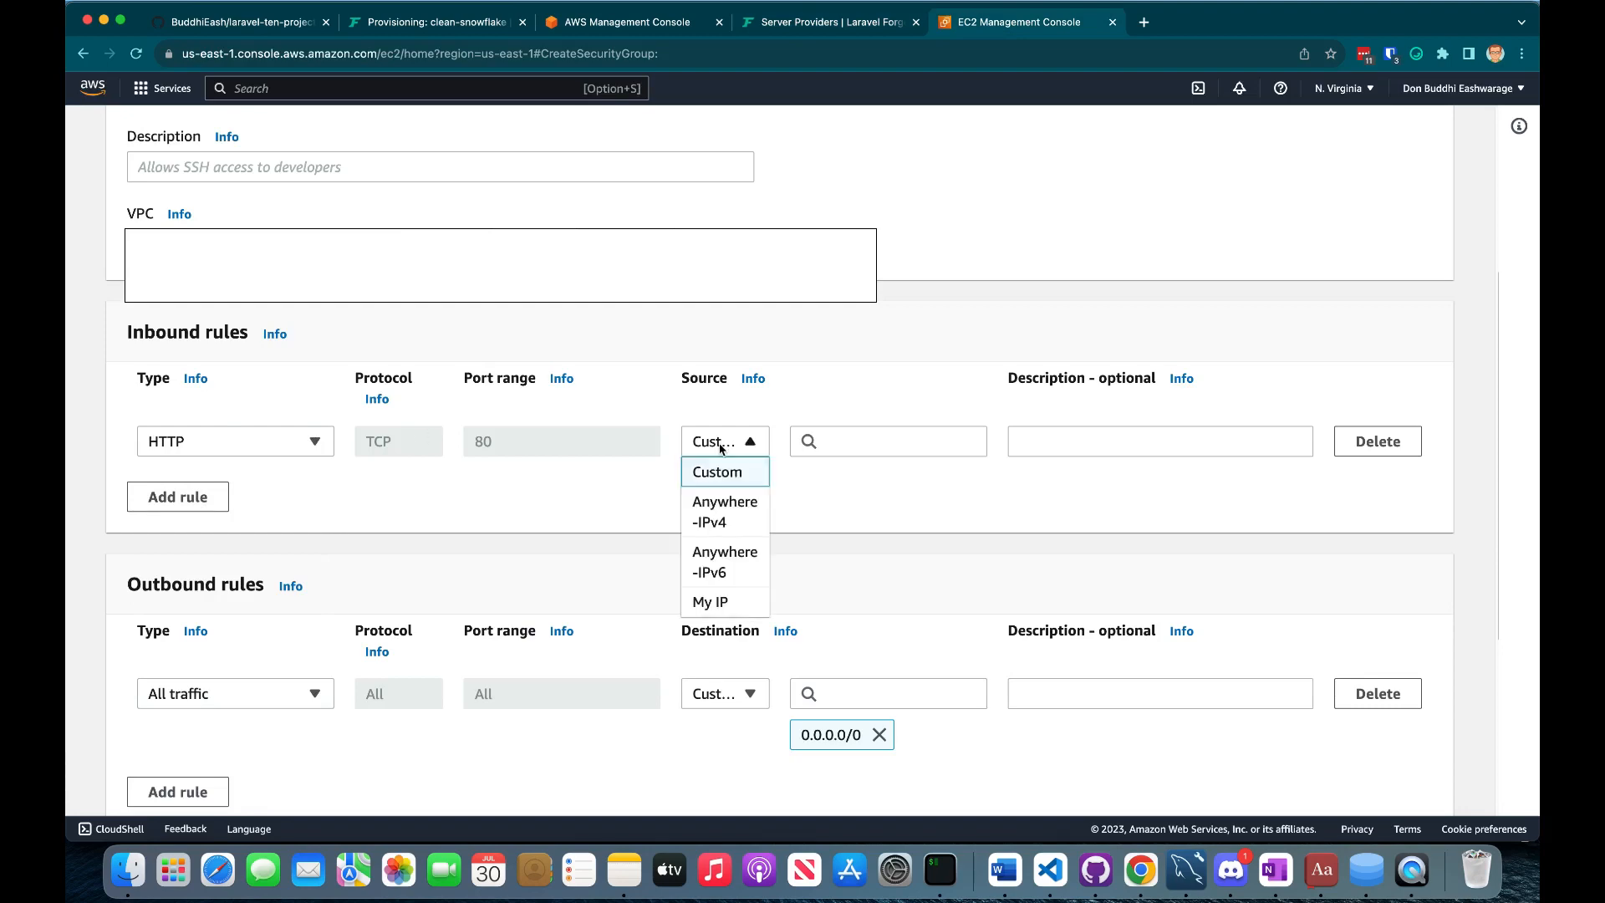
left_click(721, 446)
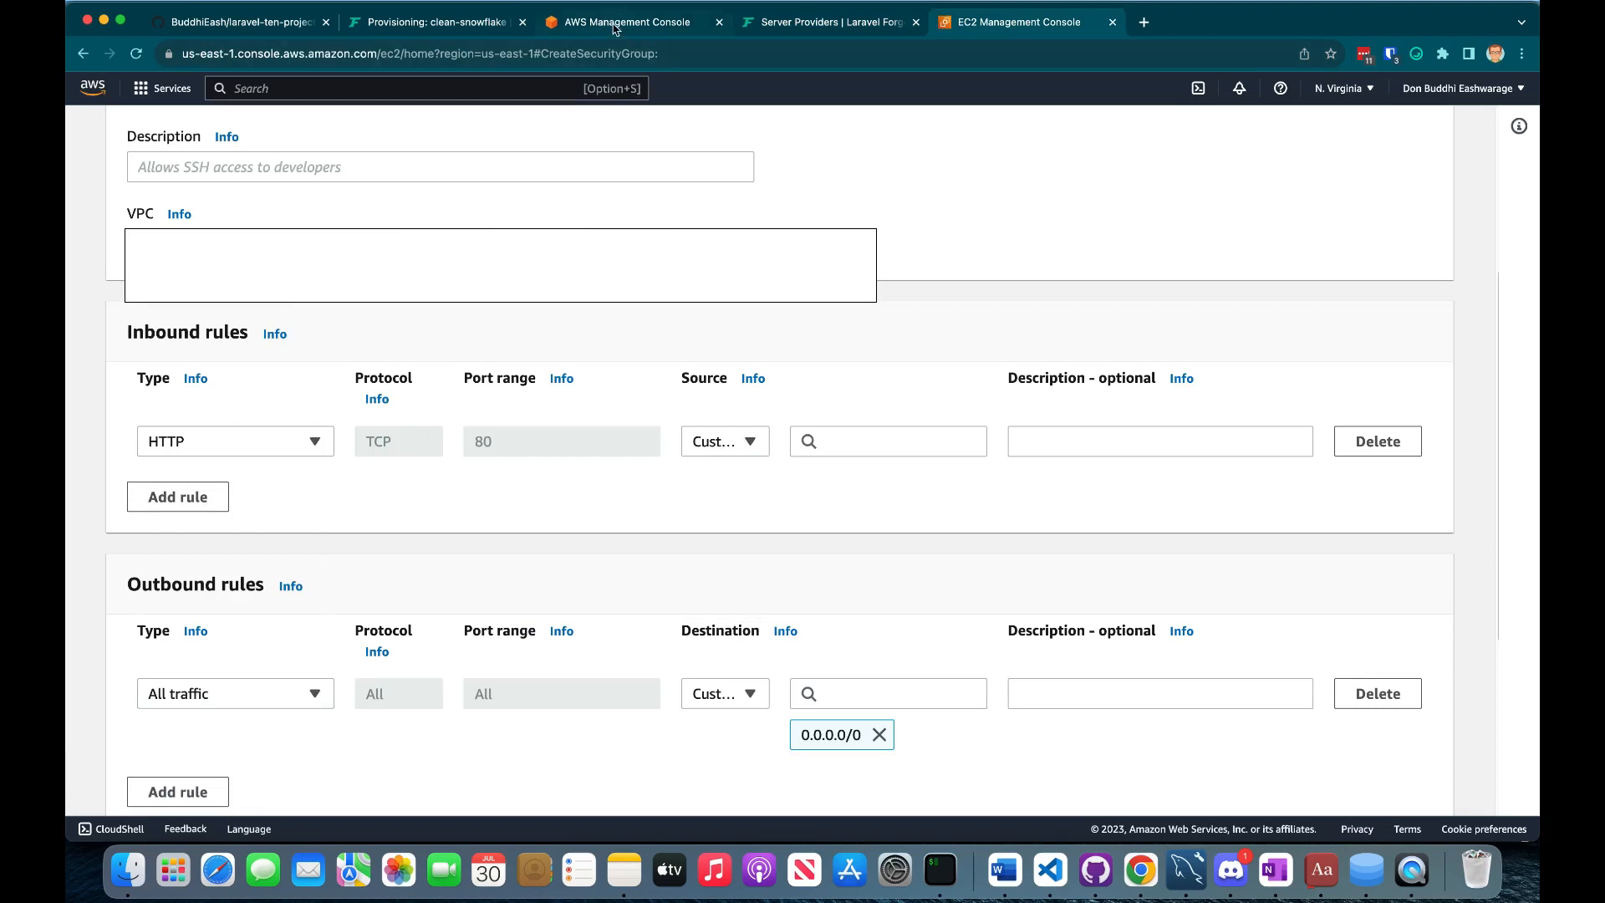
Step: Set the HTTP rule's source to 0.0.0.0/0, matching Forge's docs rule table
left_click(615, 27)
left_click(851, 29)
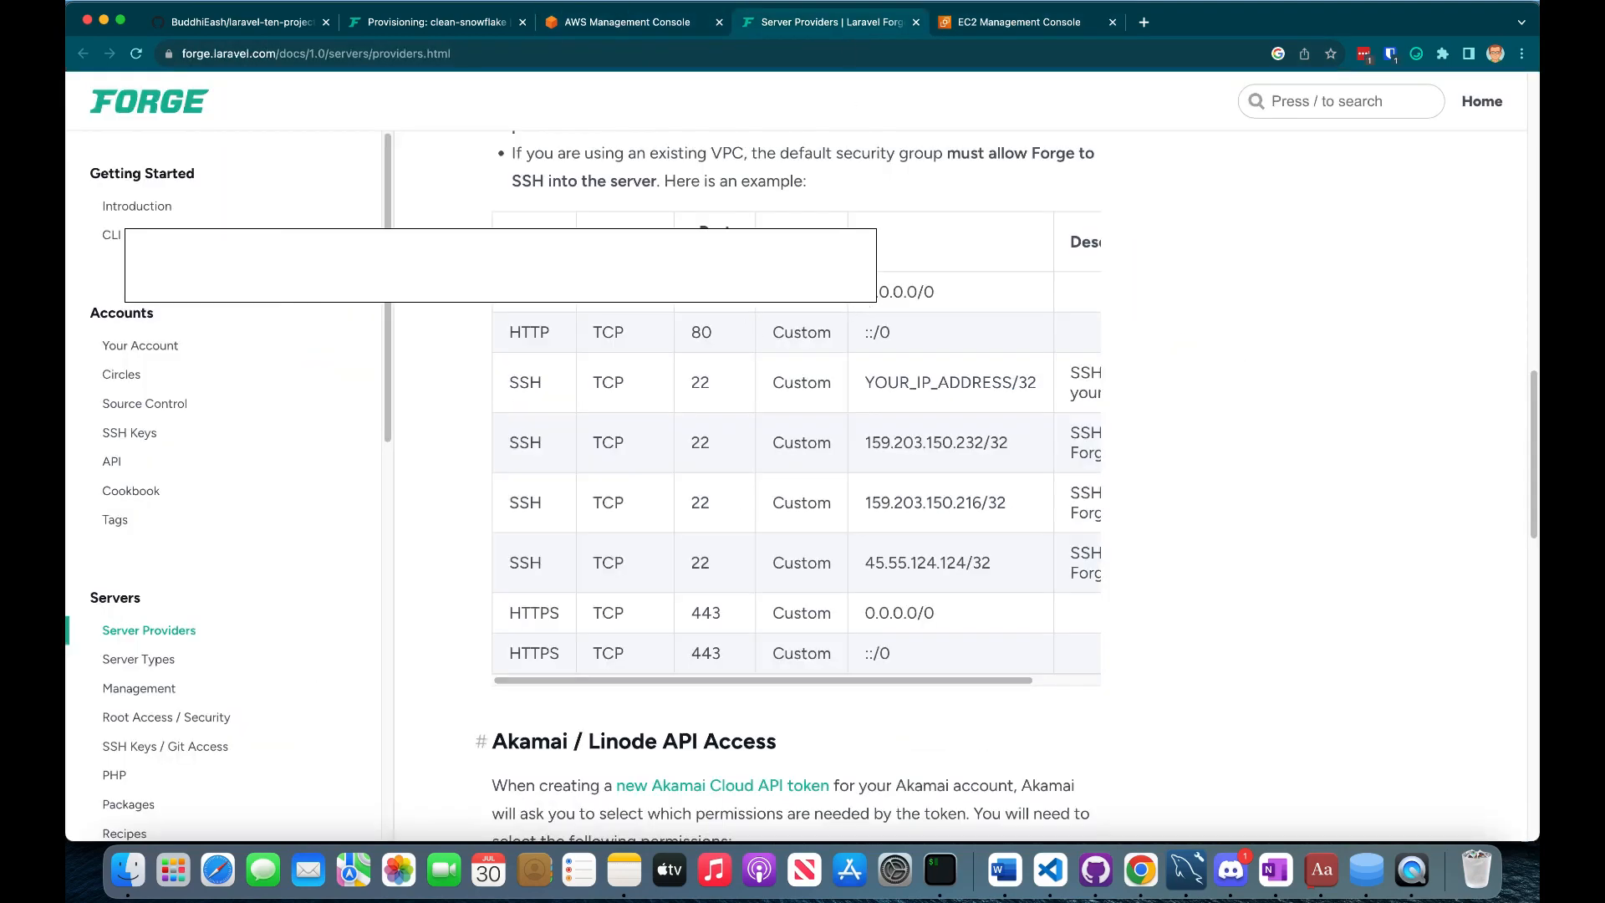
scroll(645, 311, "right", 2)
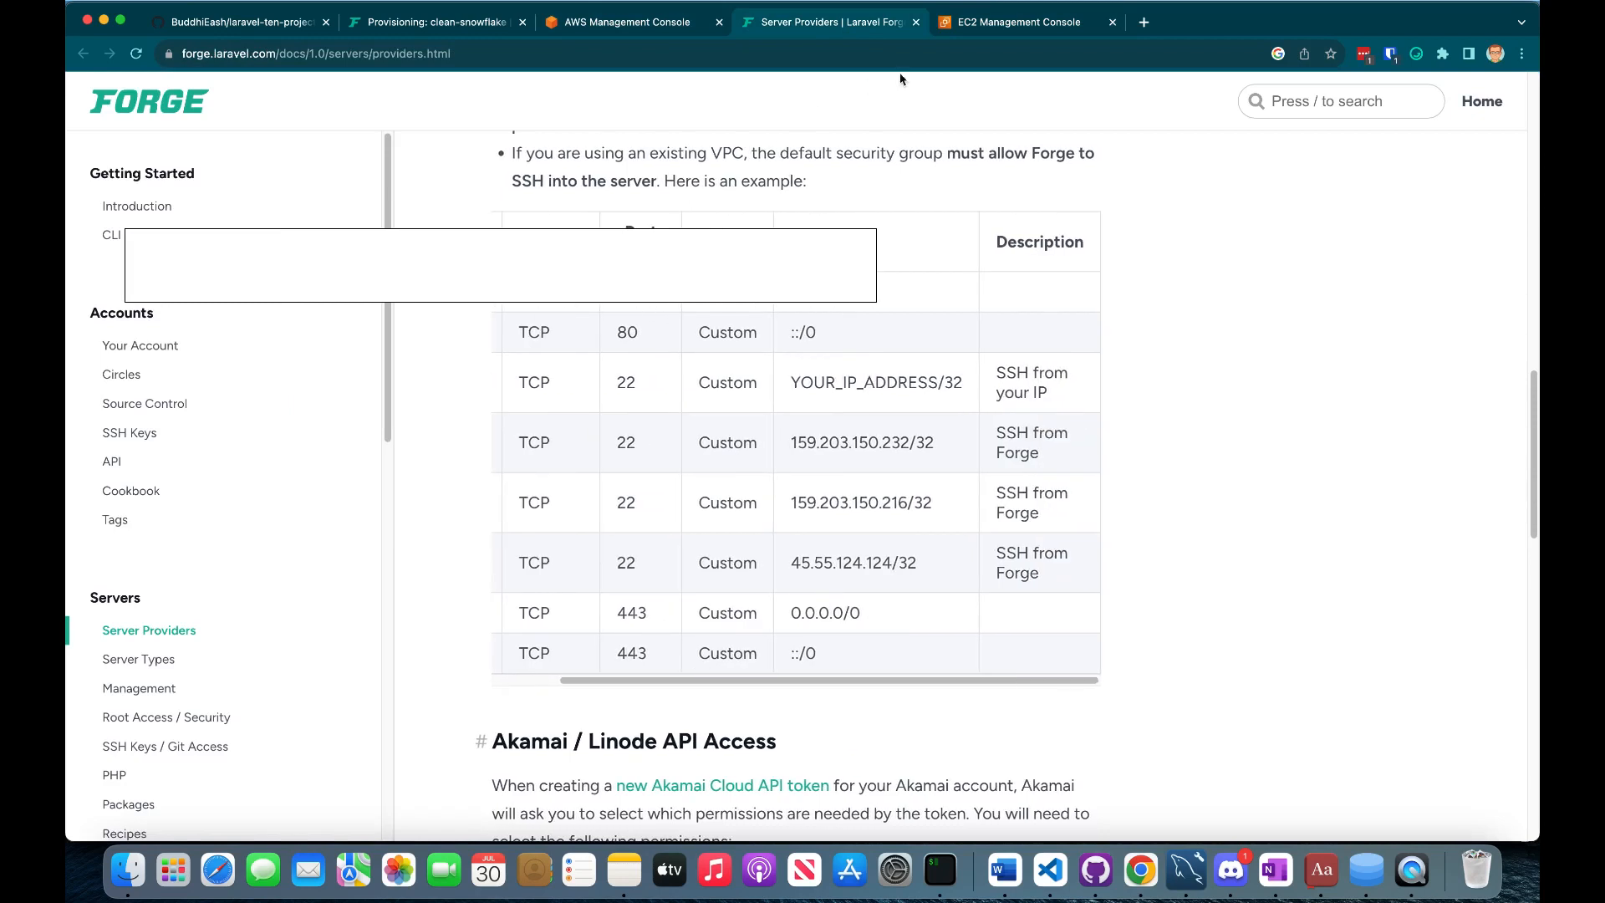
left_click(1007, 23)
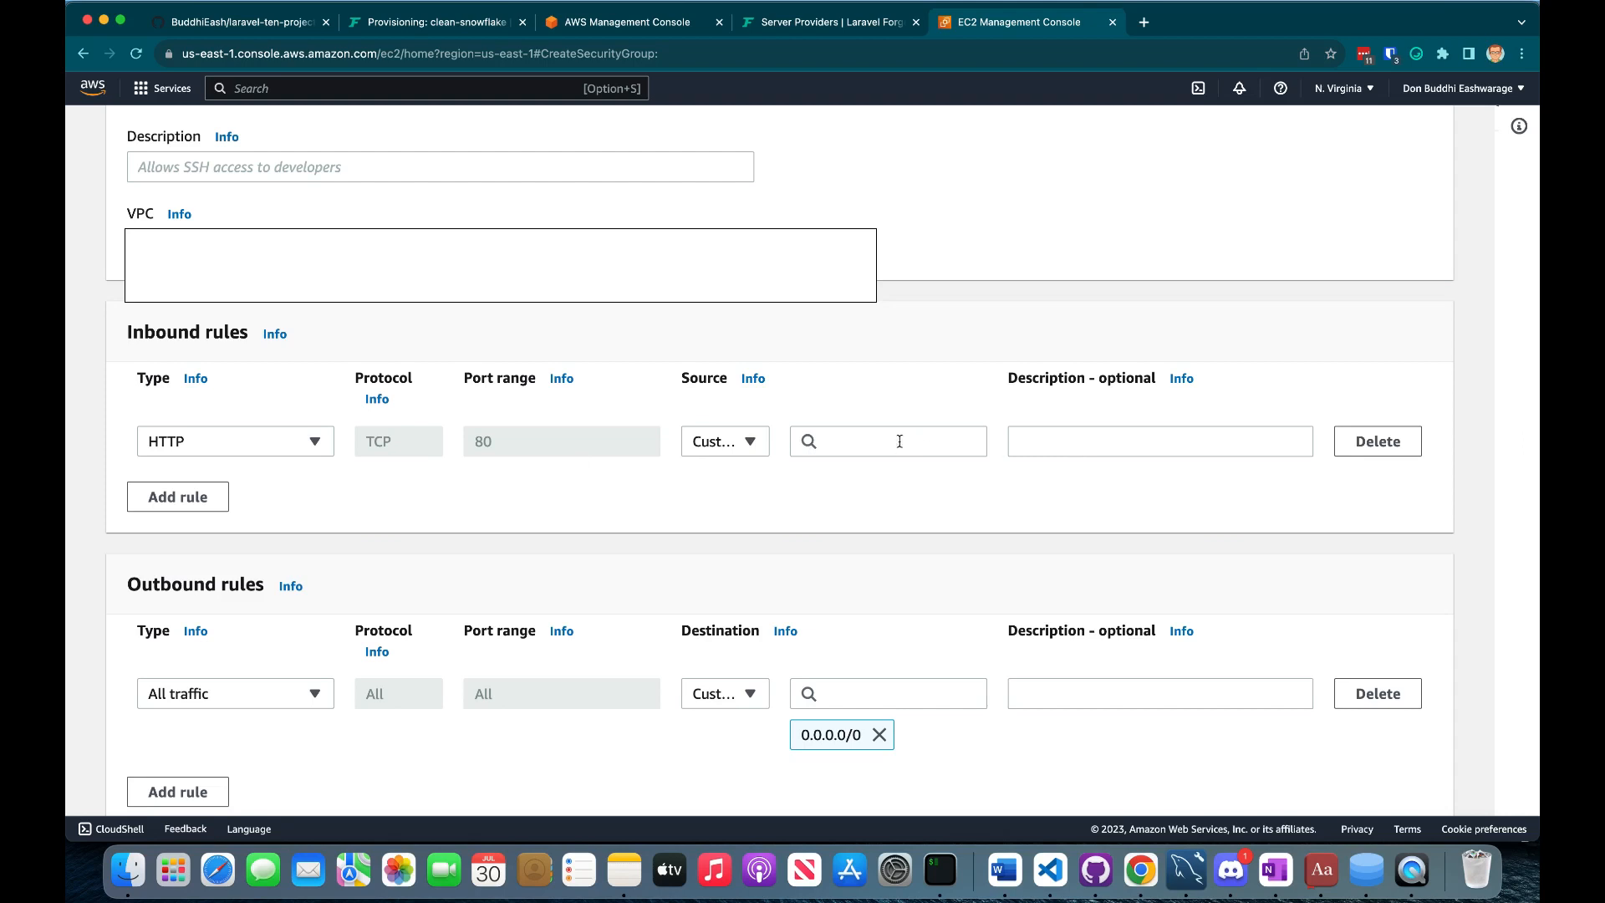
left_click(800, 23)
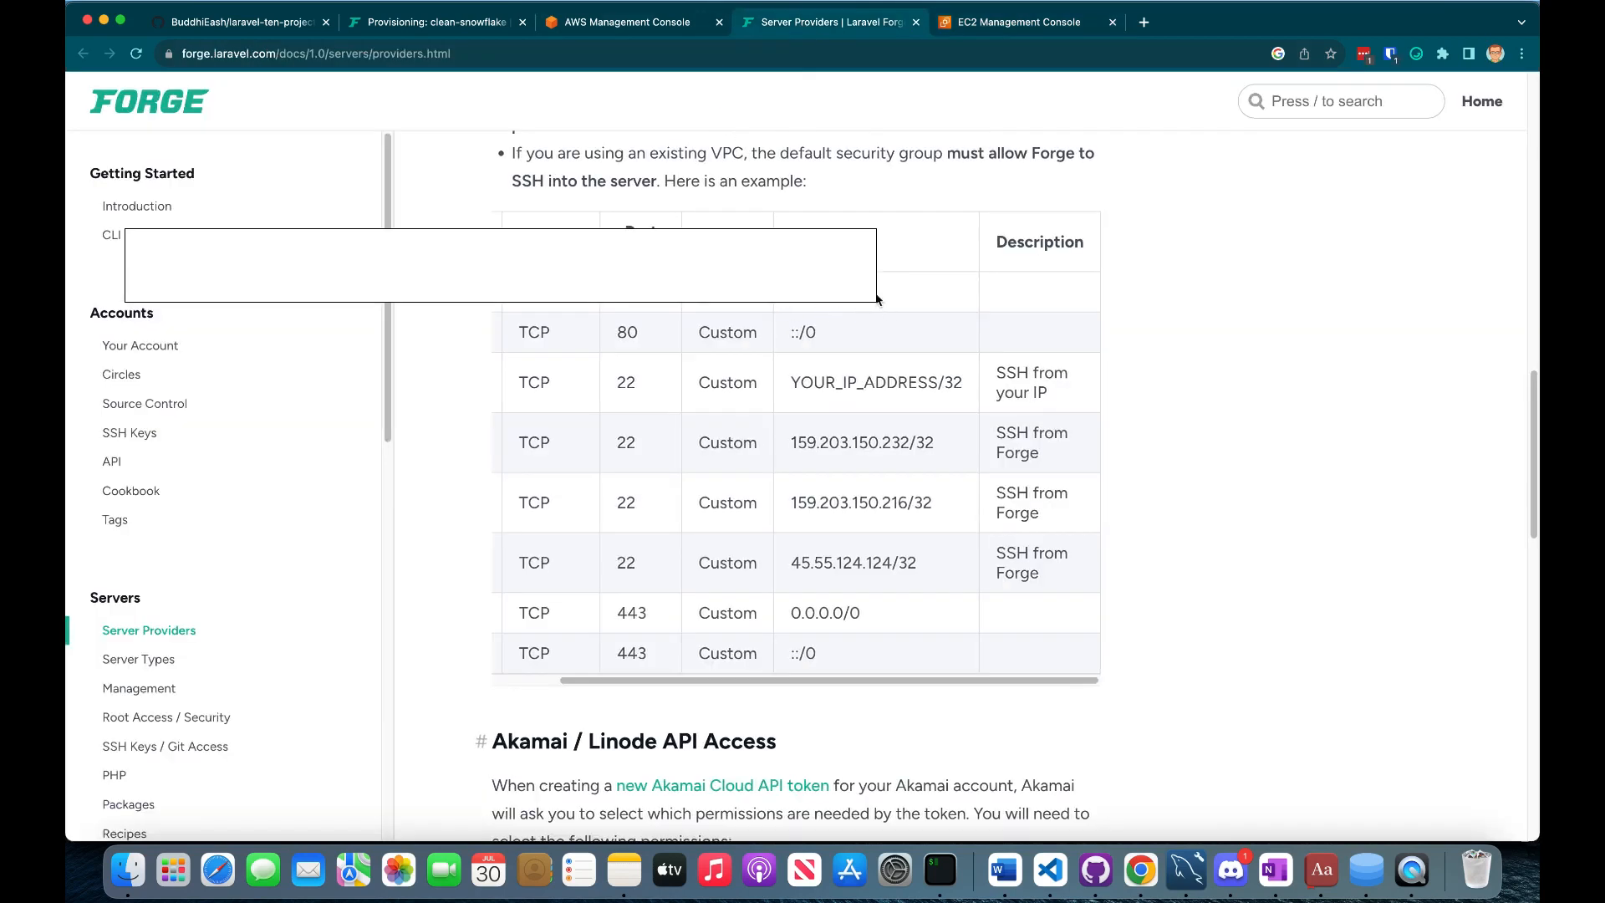
left_click_drag(876, 298, 752, 294)
key("super+c")
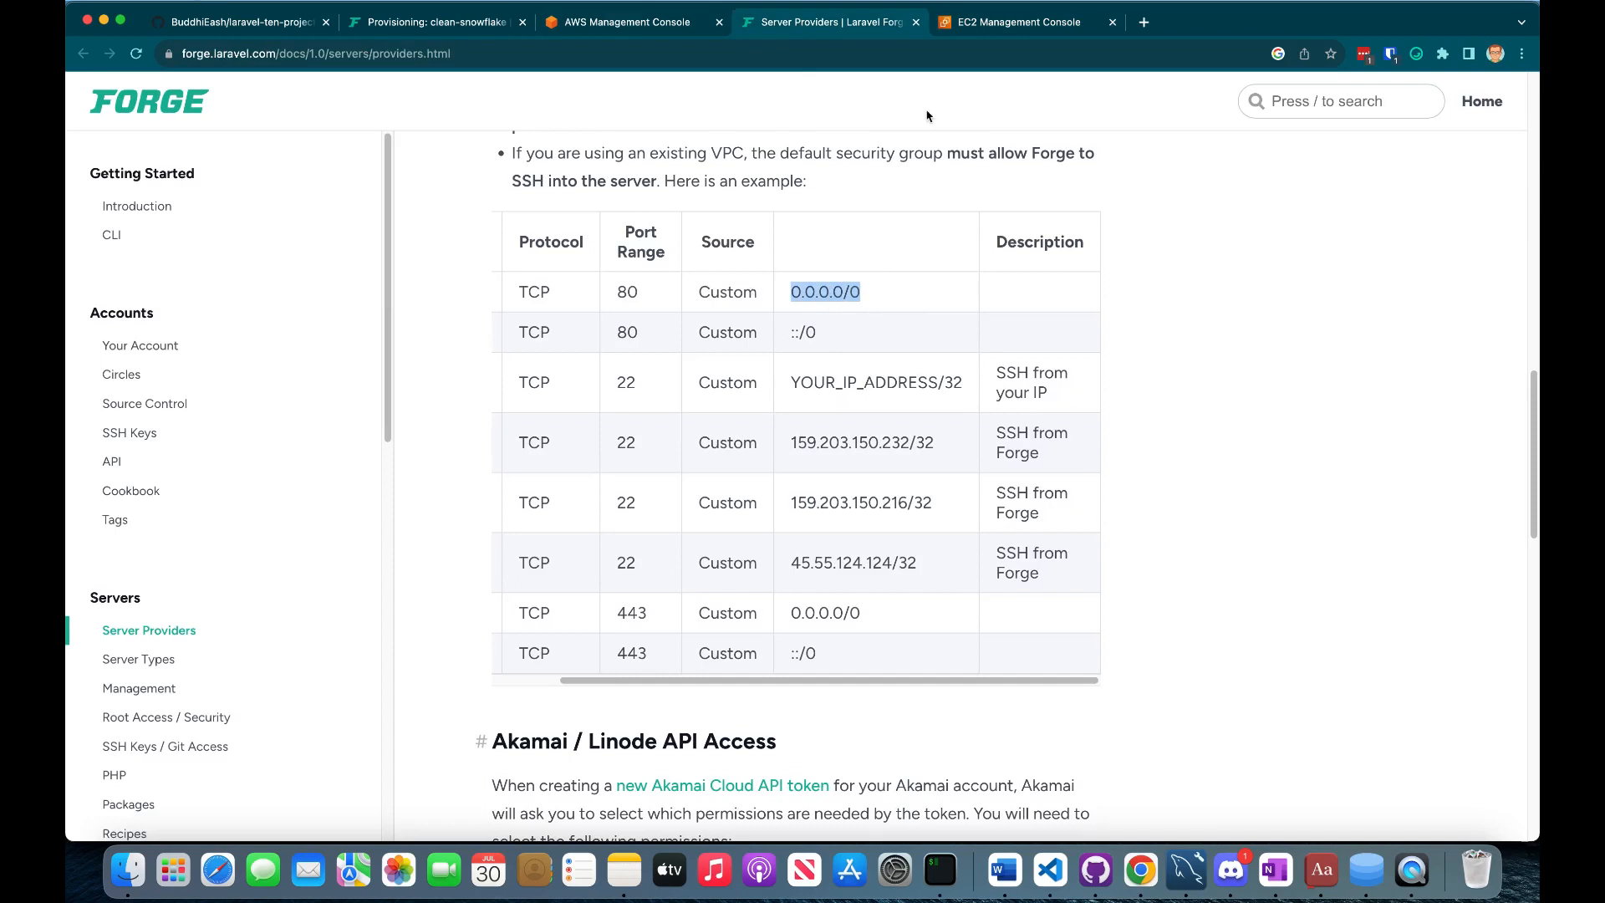
left_click(1012, 23)
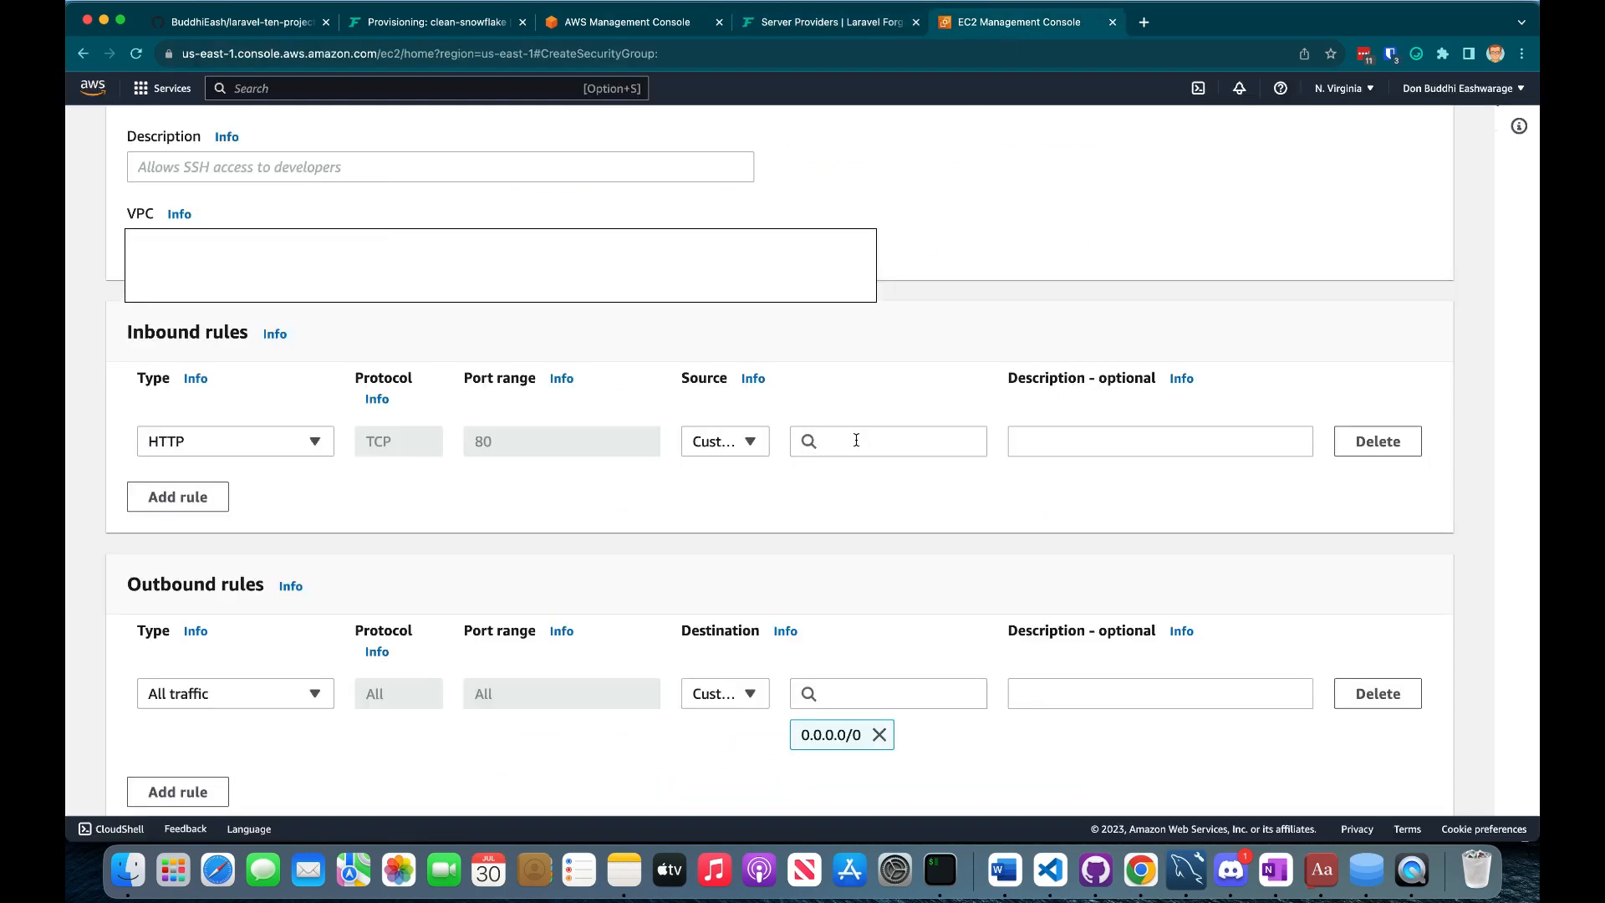
left_click(856, 440)
key("super+v")
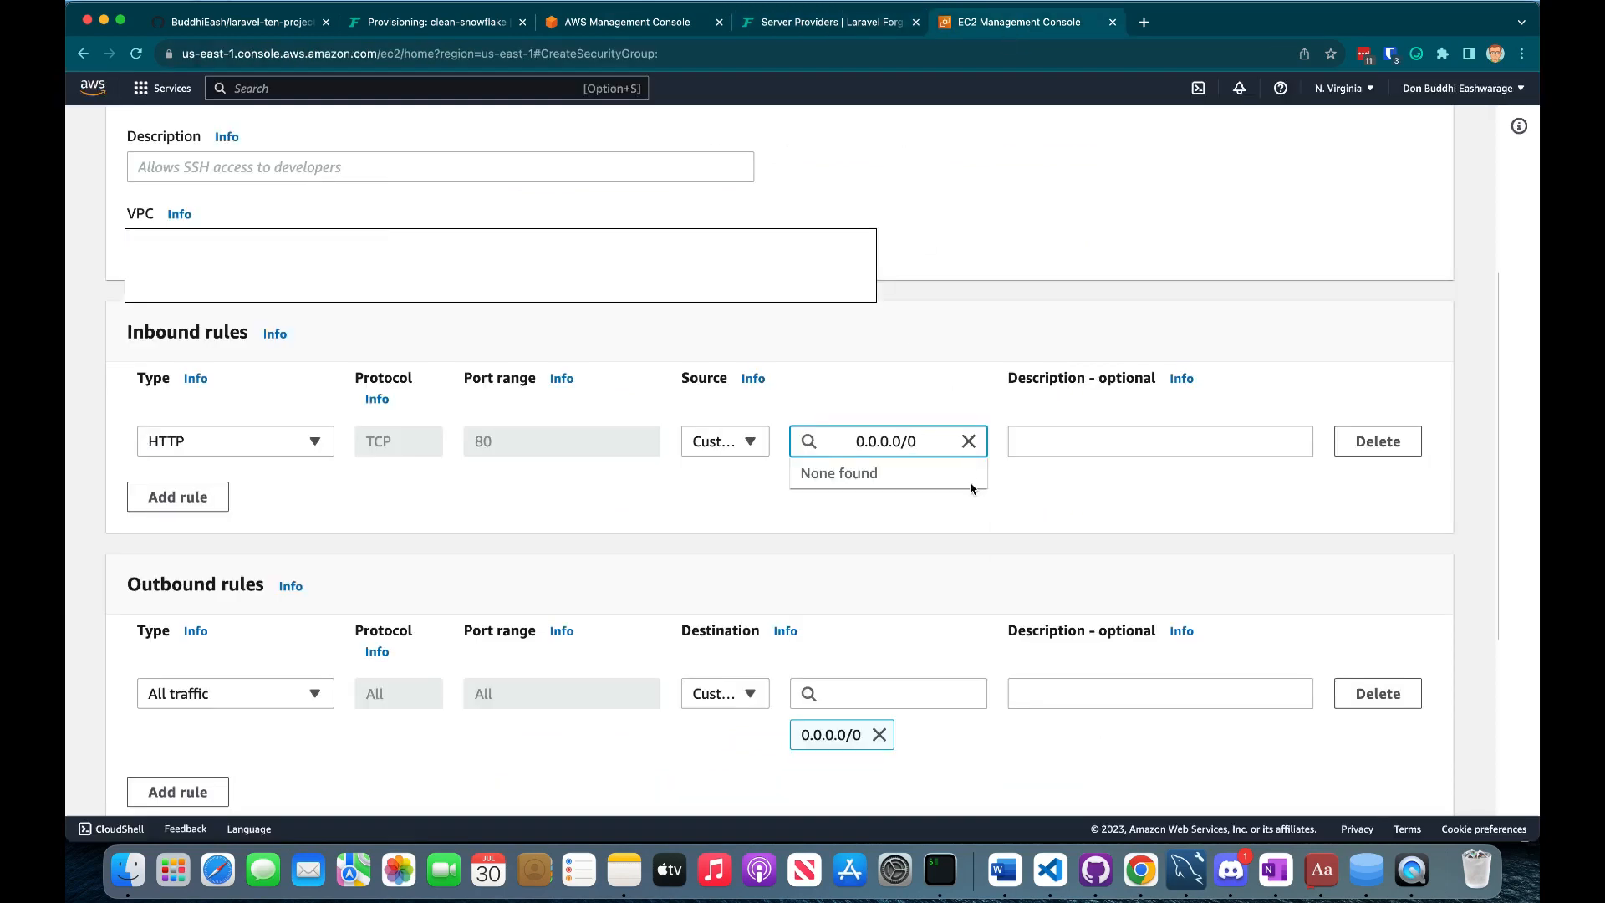
left_click_drag(917, 440, 803, 441)
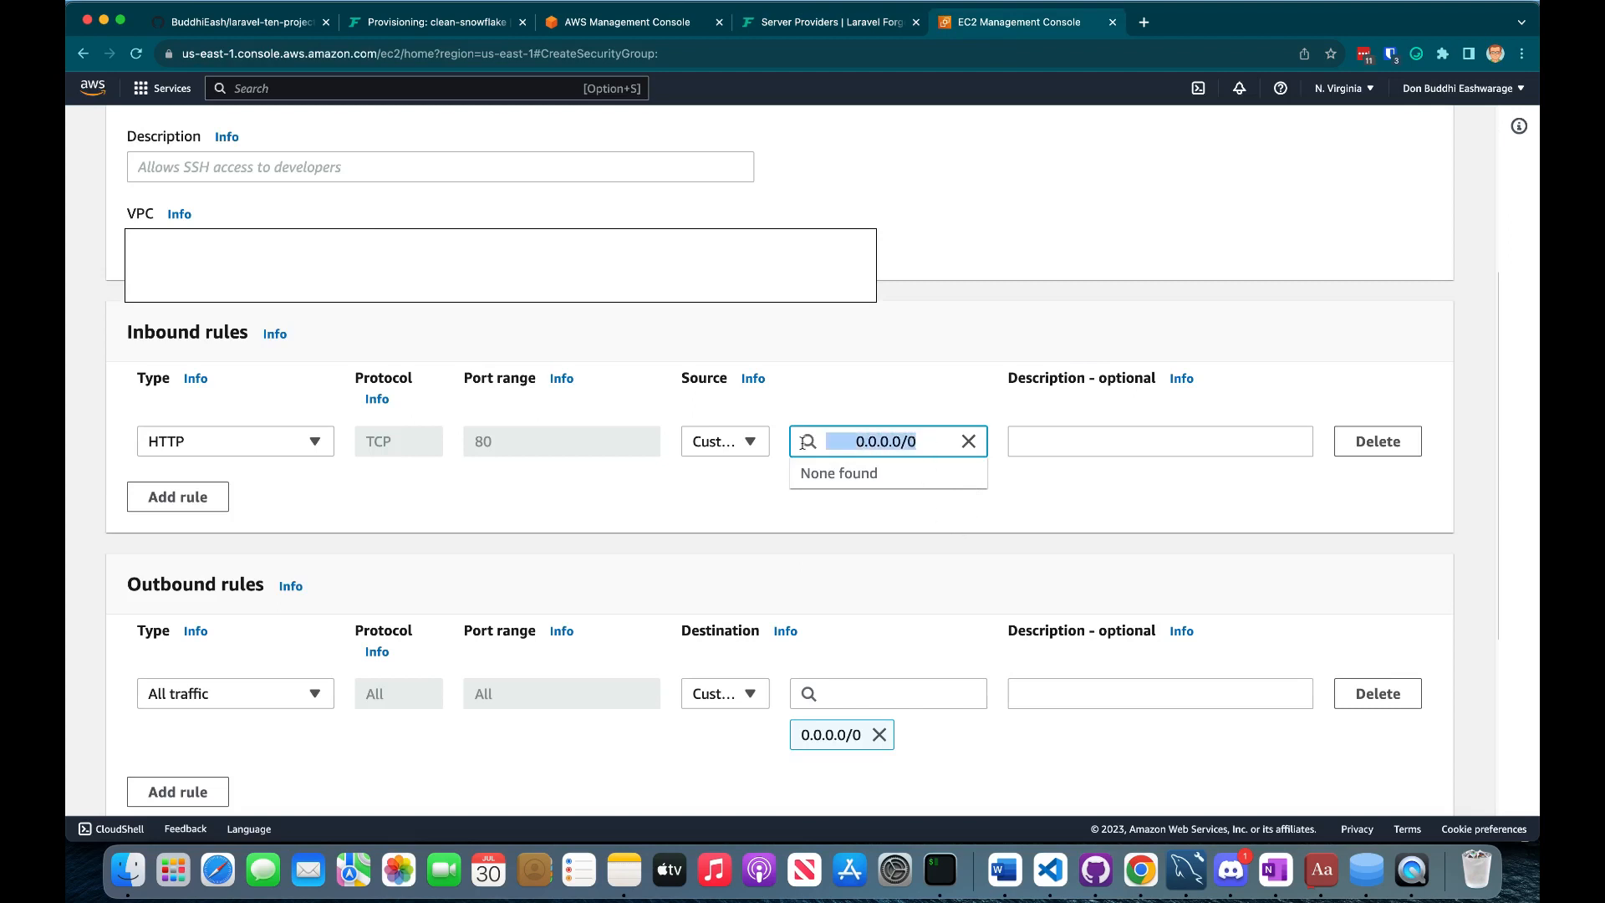
key("BackSpace")
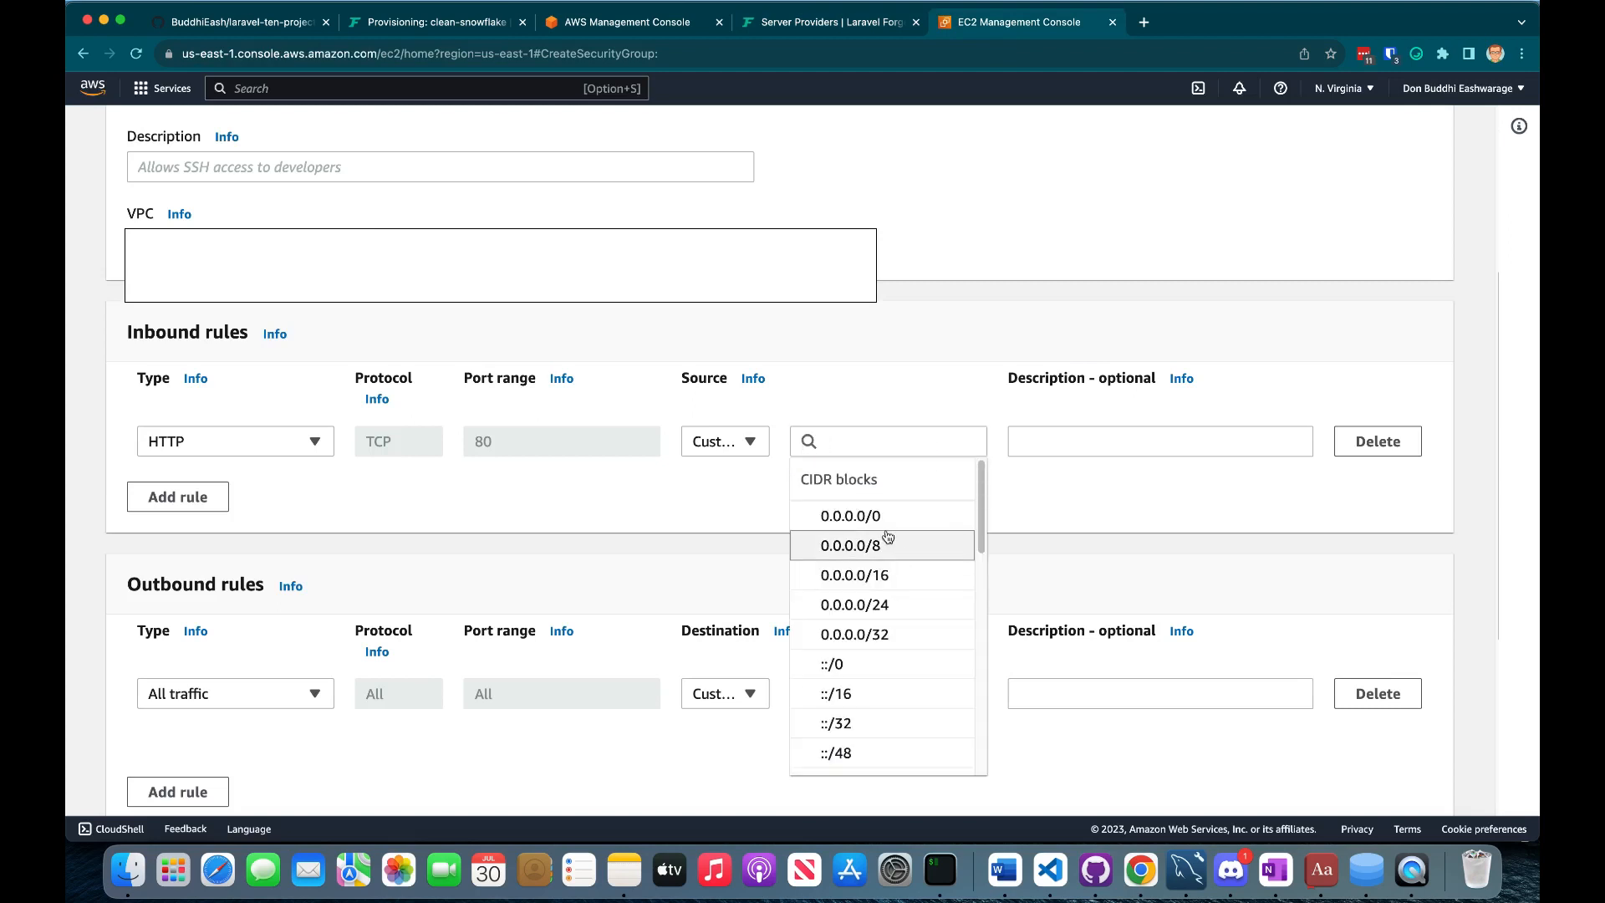
left_click(886, 544)
left_click(880, 482)
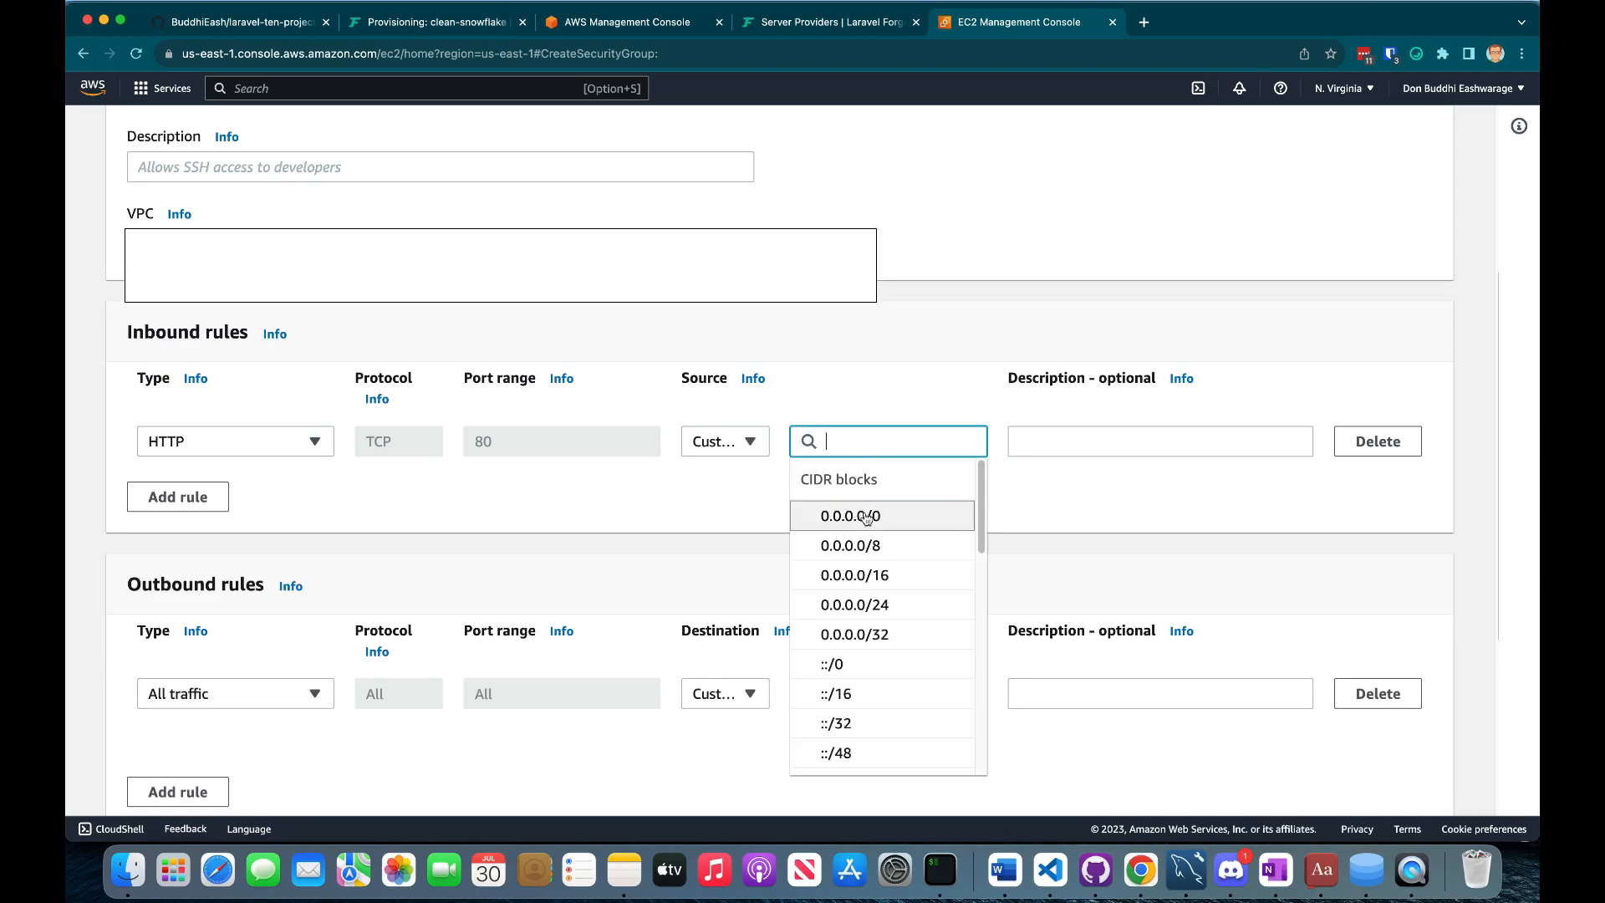
left_click(863, 525)
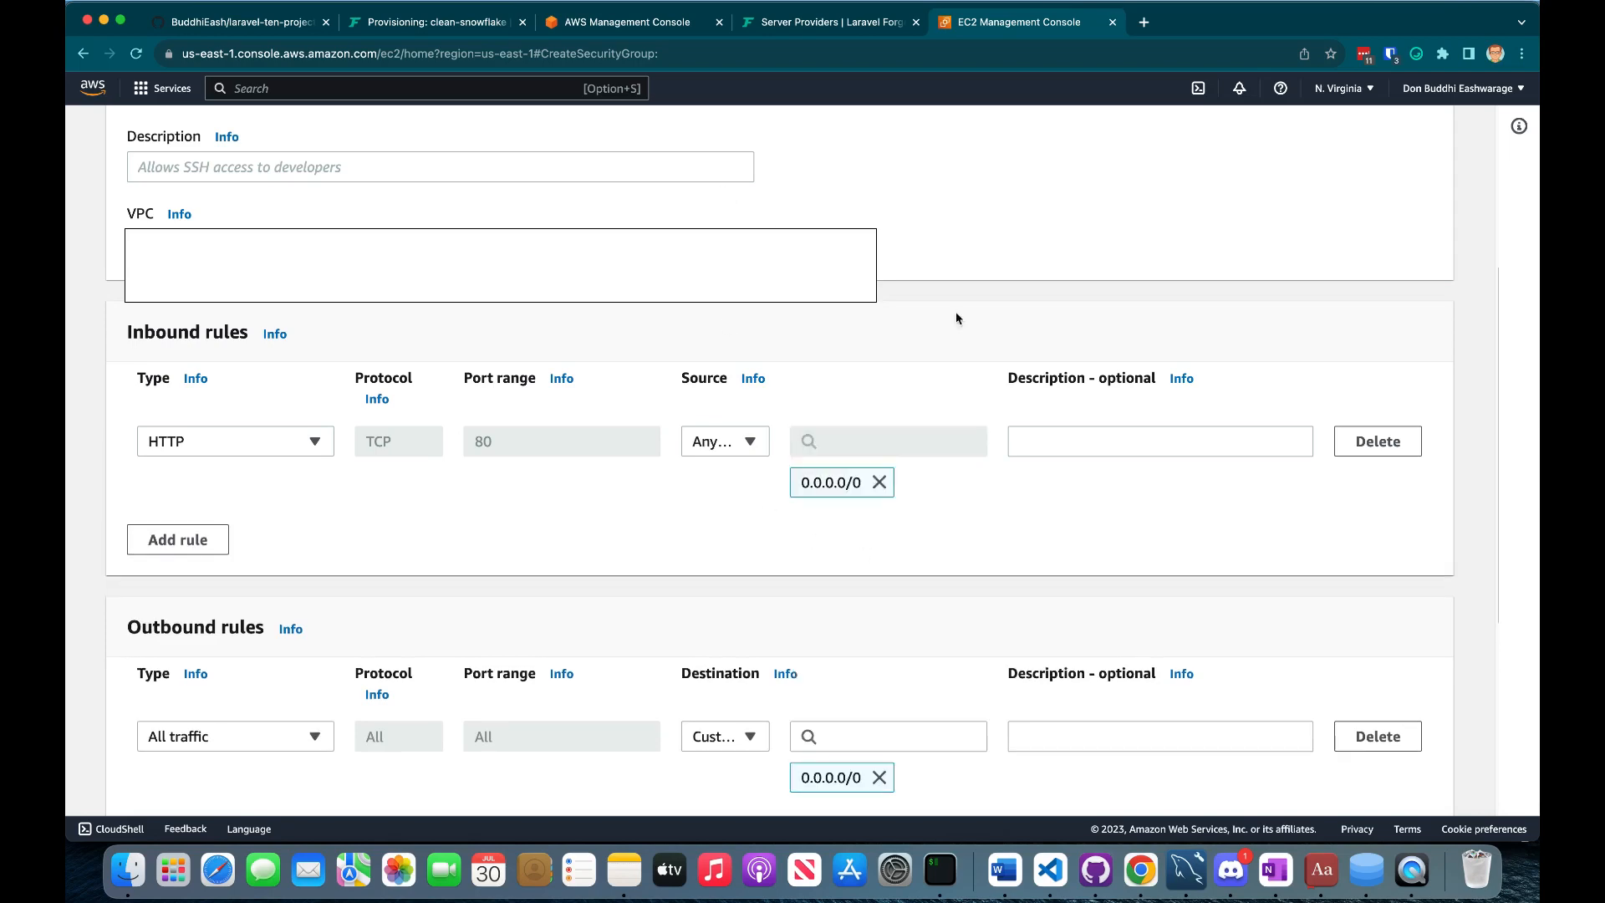
Step: Add a second inbound rule after checking the next row in Forge's docs
left_click(832, 25)
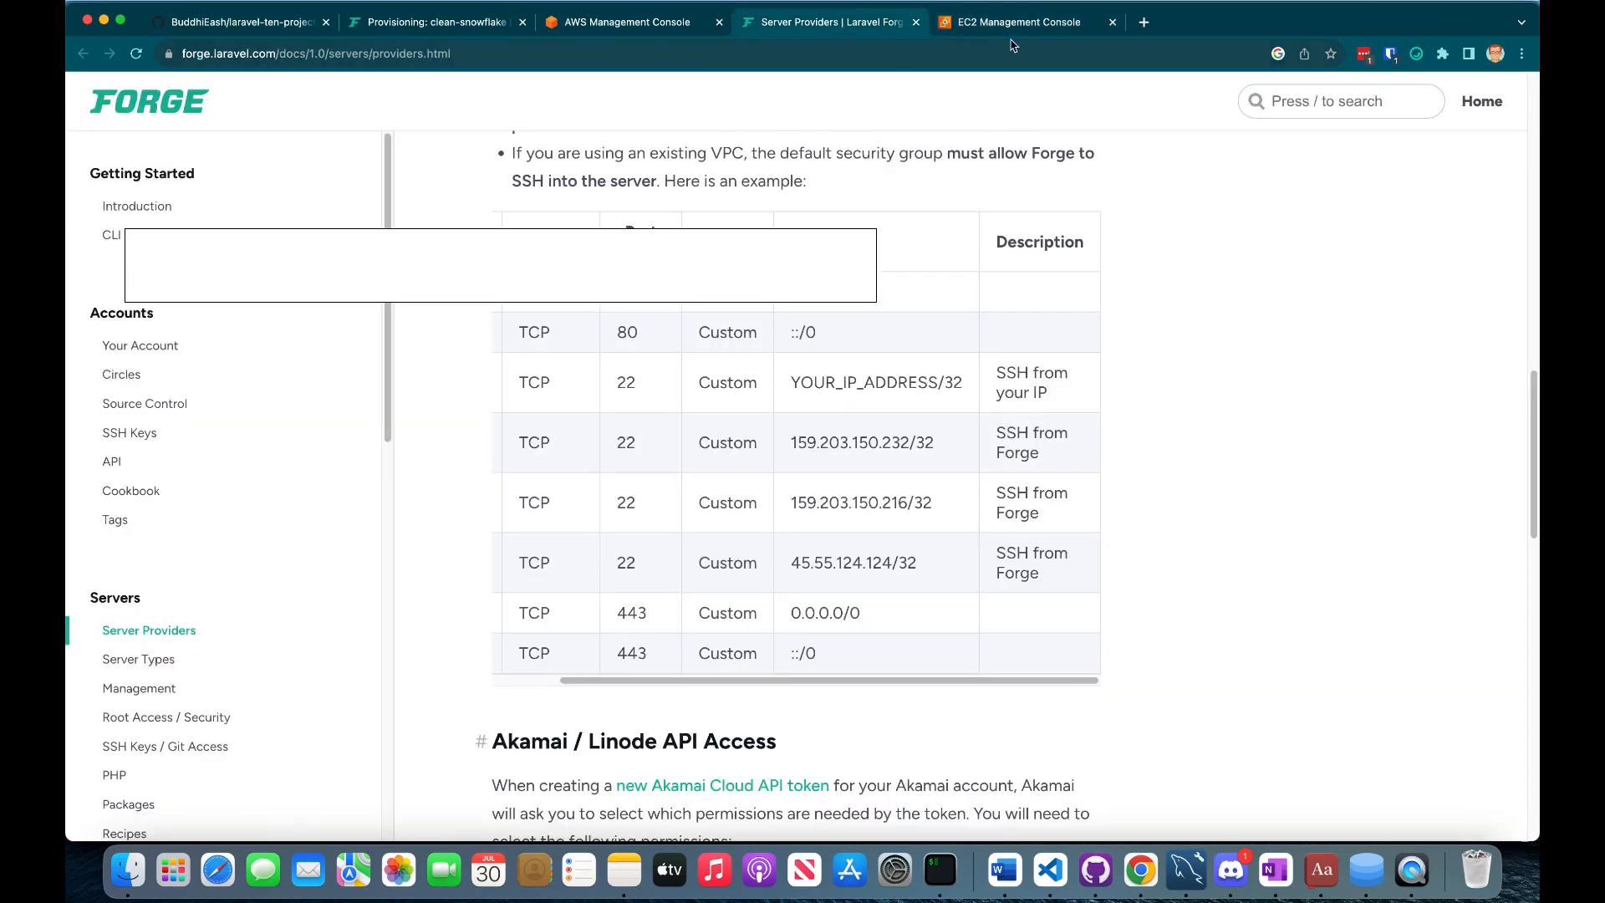
left_click(1027, 25)
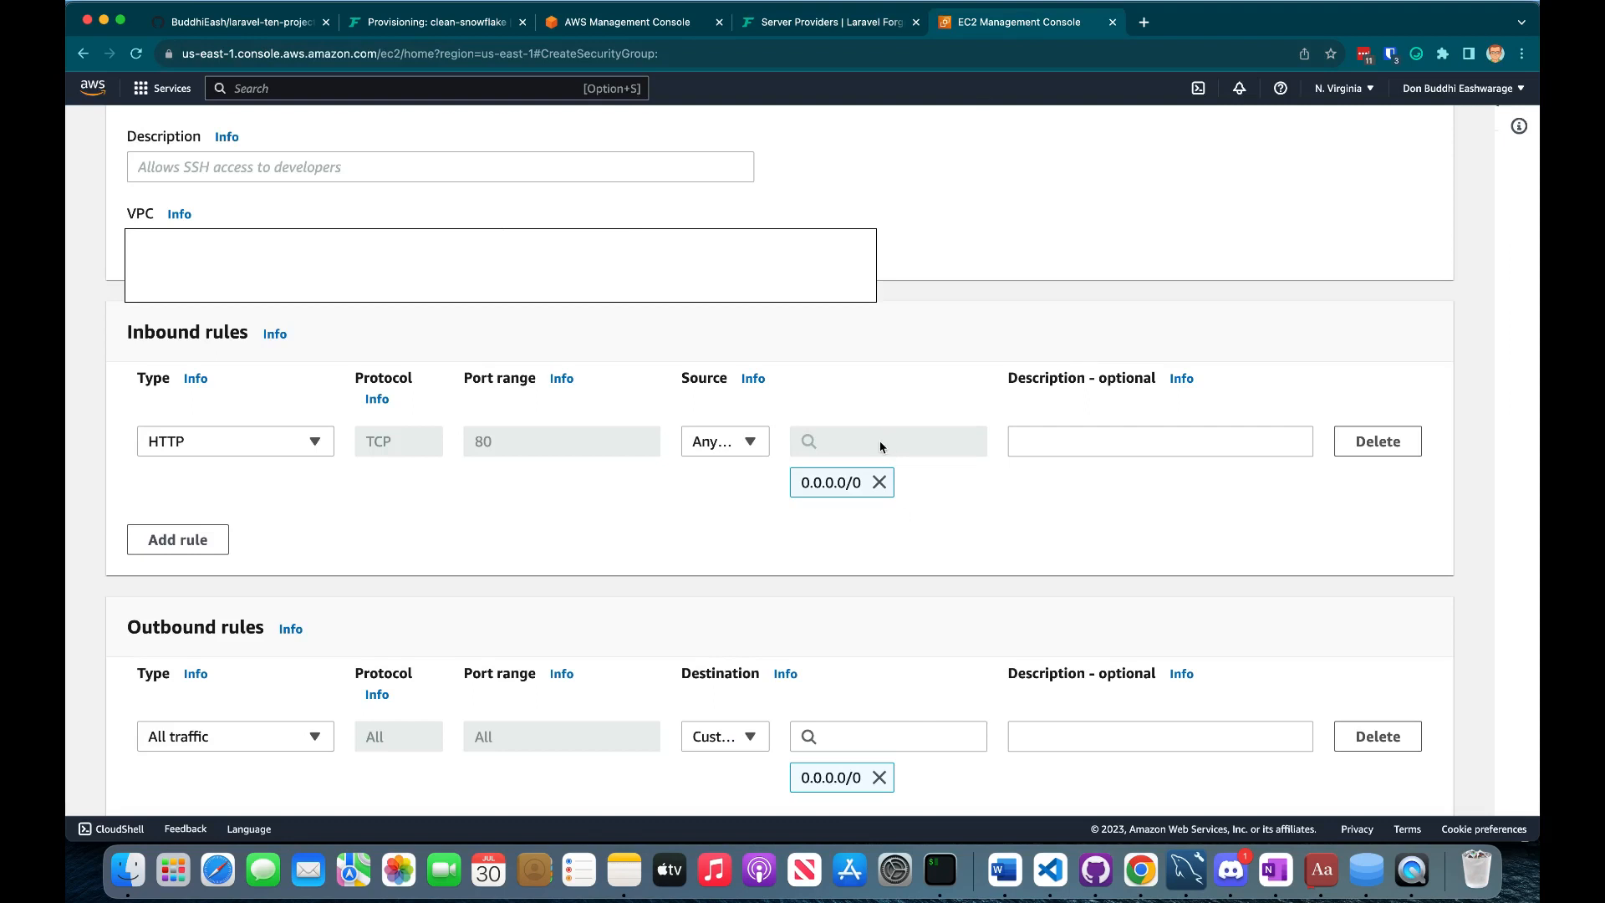
left_click(175, 542)
left_click(818, 27)
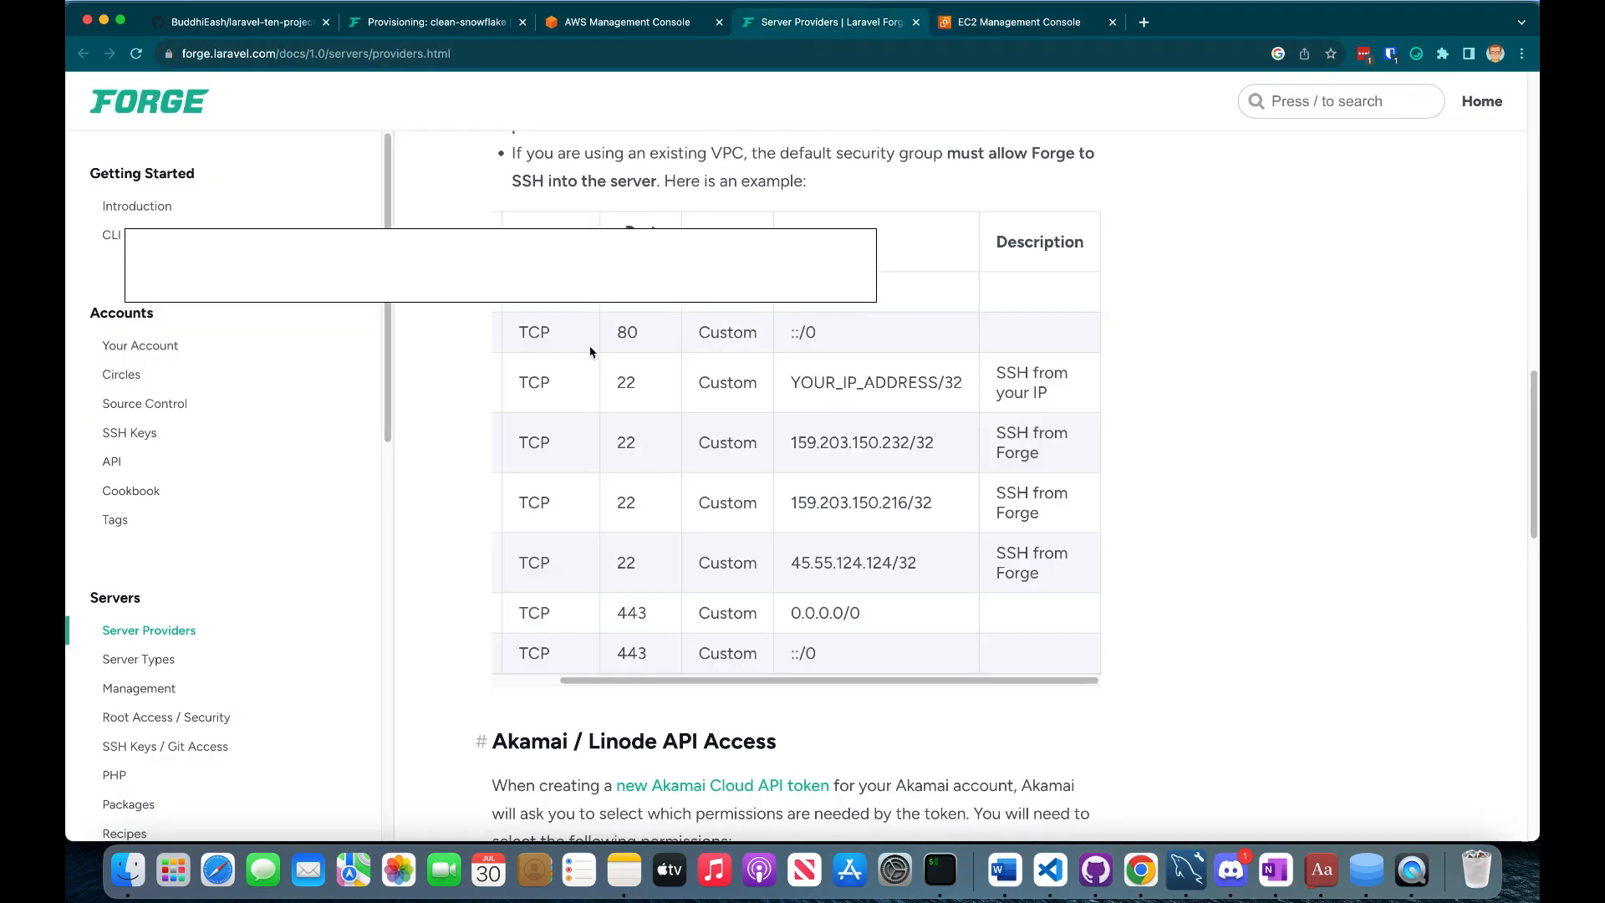
scroll(770, 460, "left", 2)
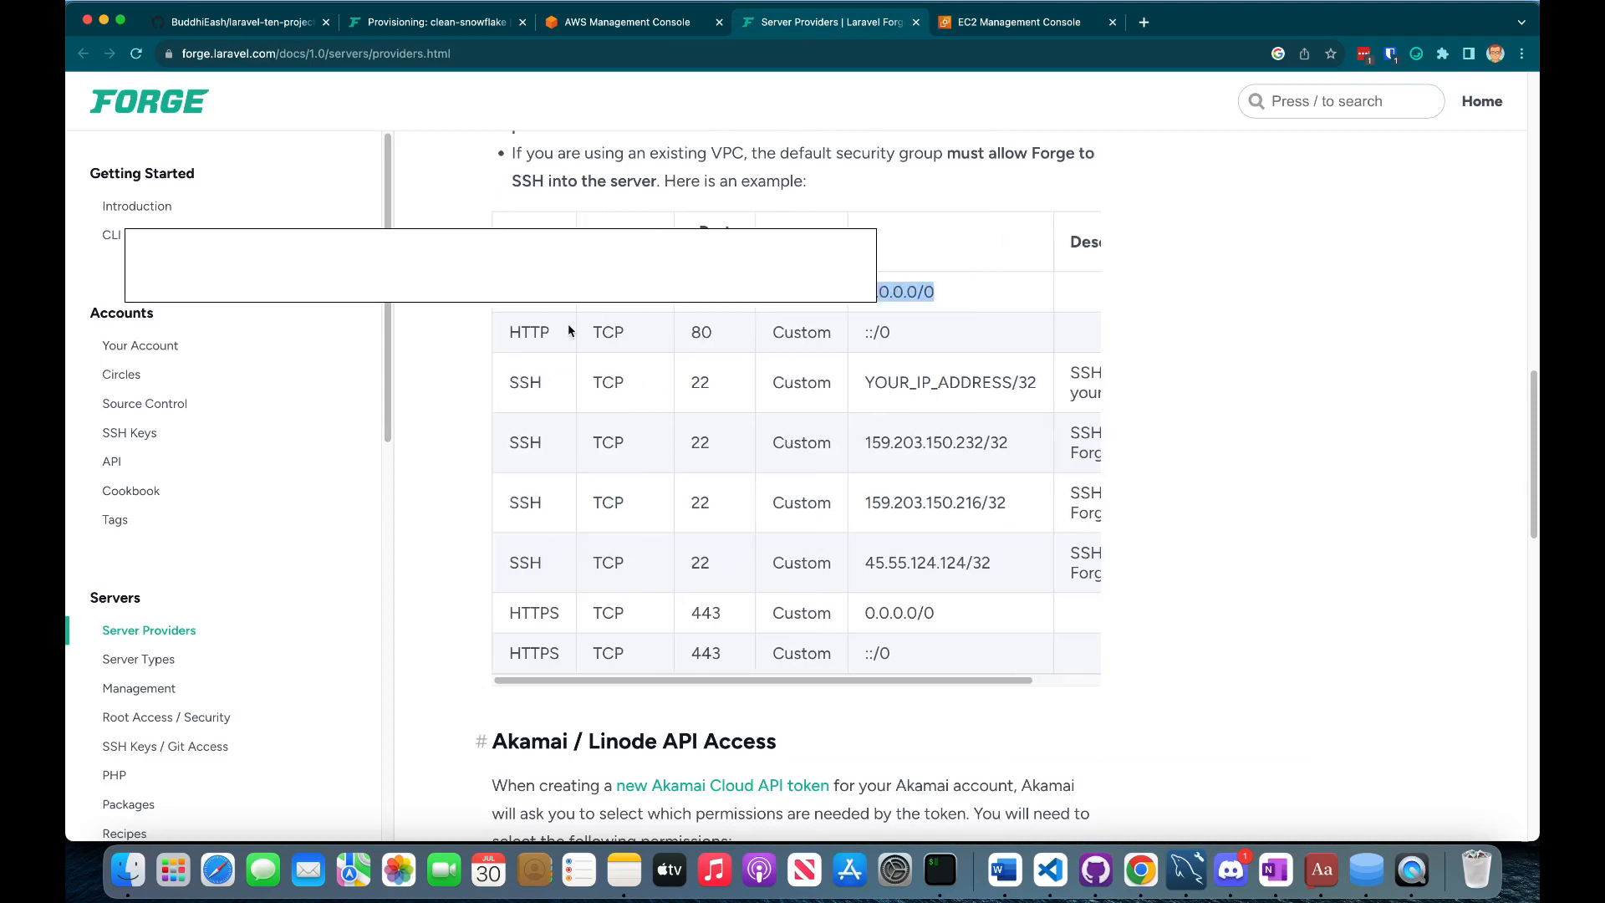
Step: Set the second inbound rule's type to HTTP, correcting an accidental HTTPS pick
left_click(1017, 28)
left_click(278, 524)
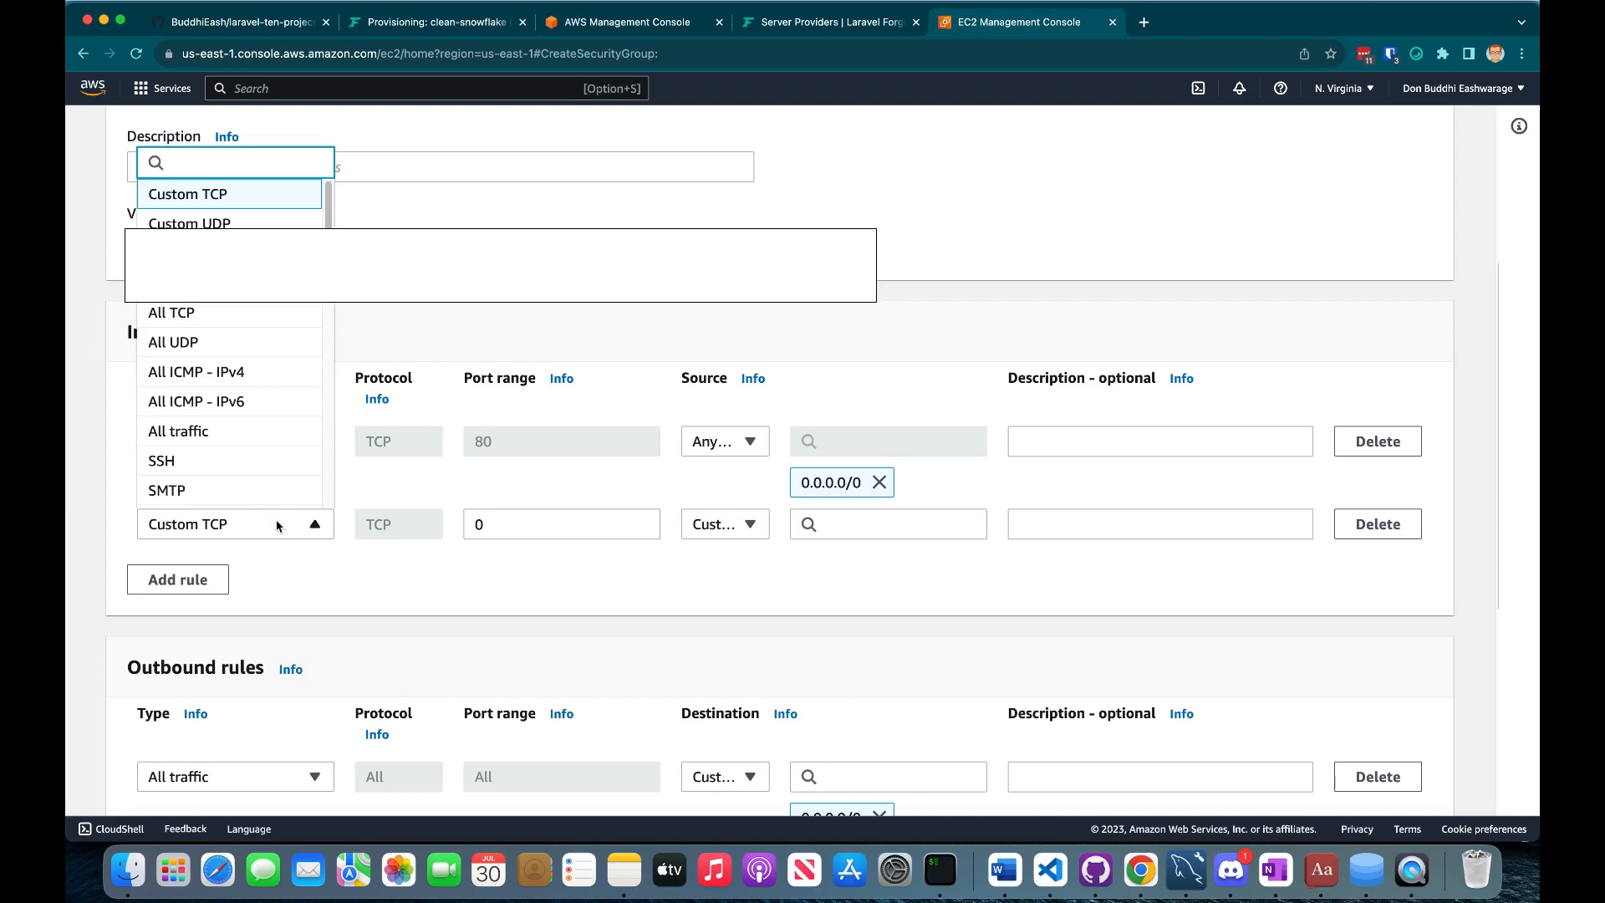
type("htt")
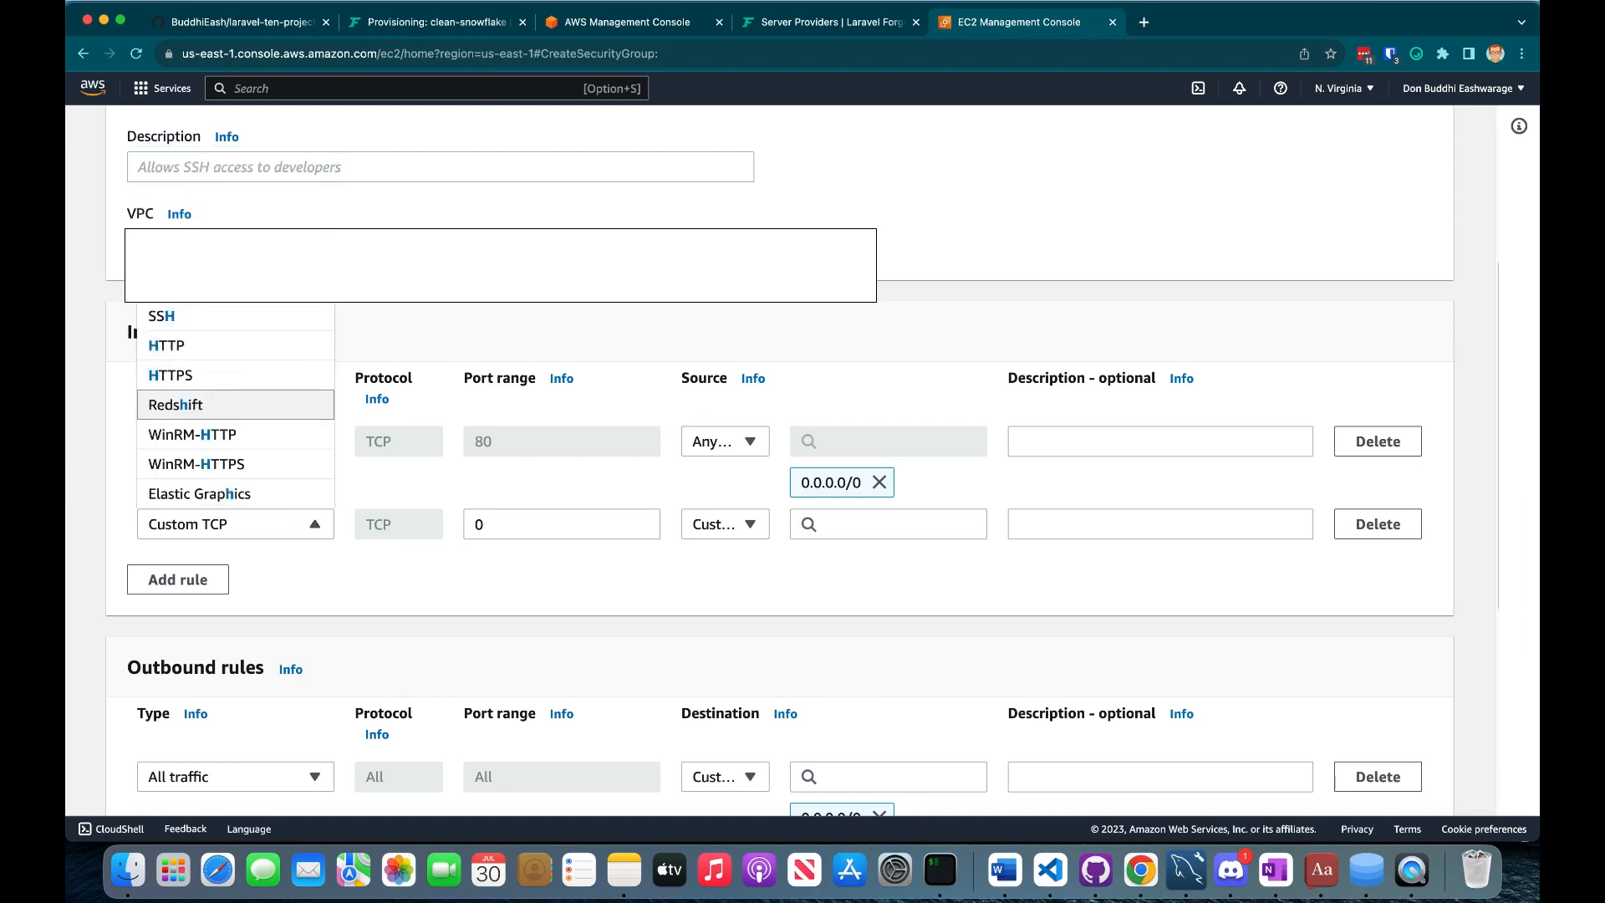
left_click(200, 428)
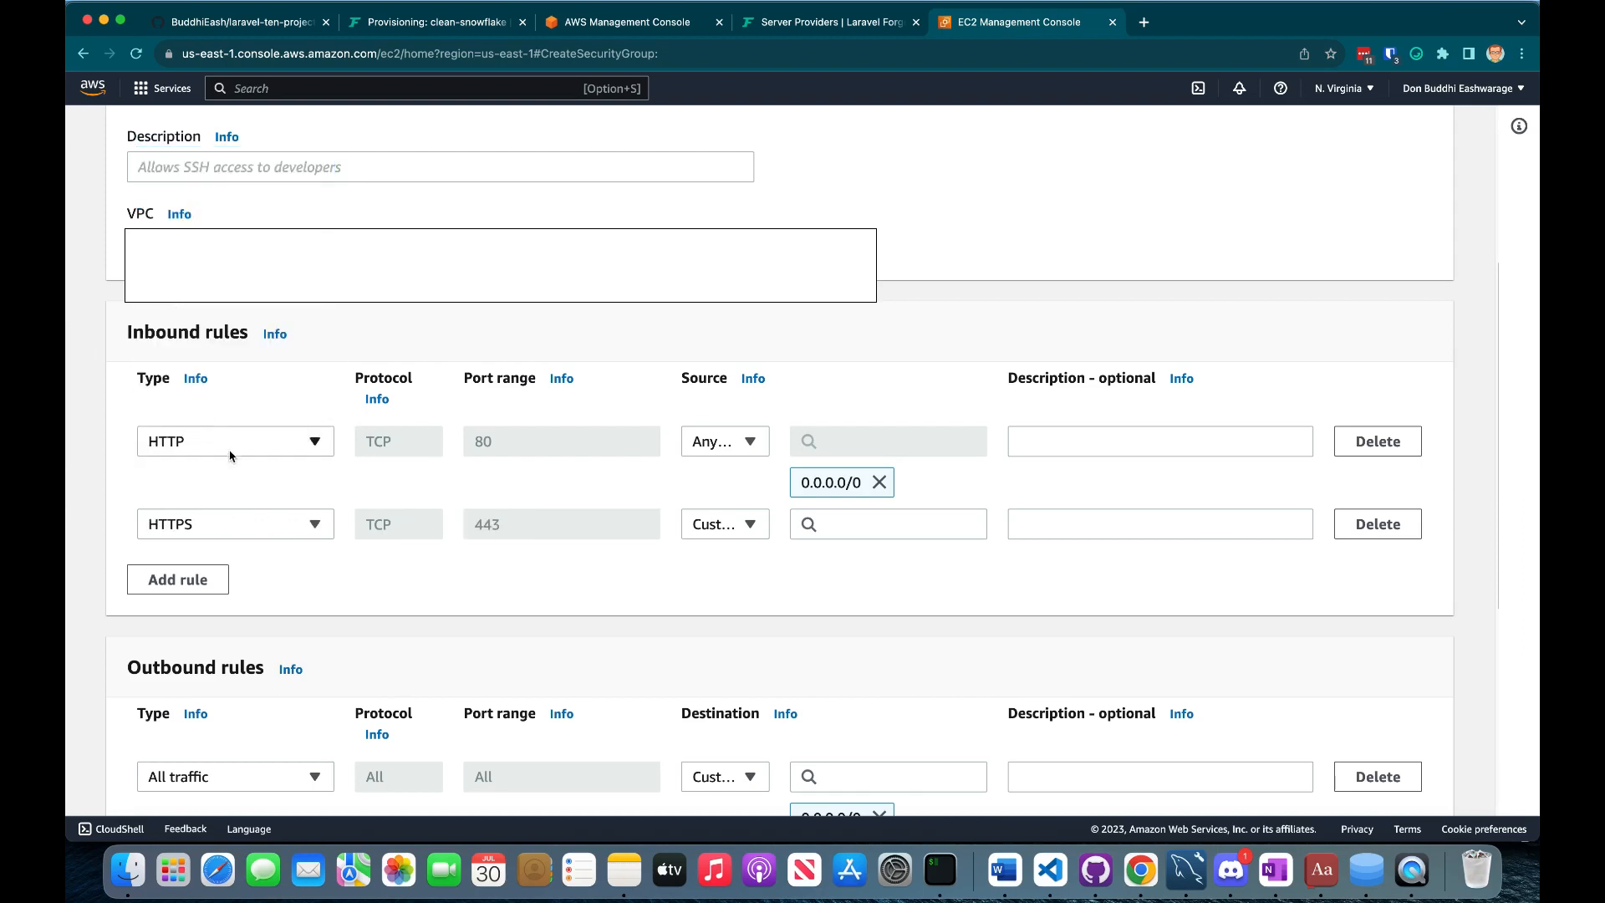
left_click(290, 530)
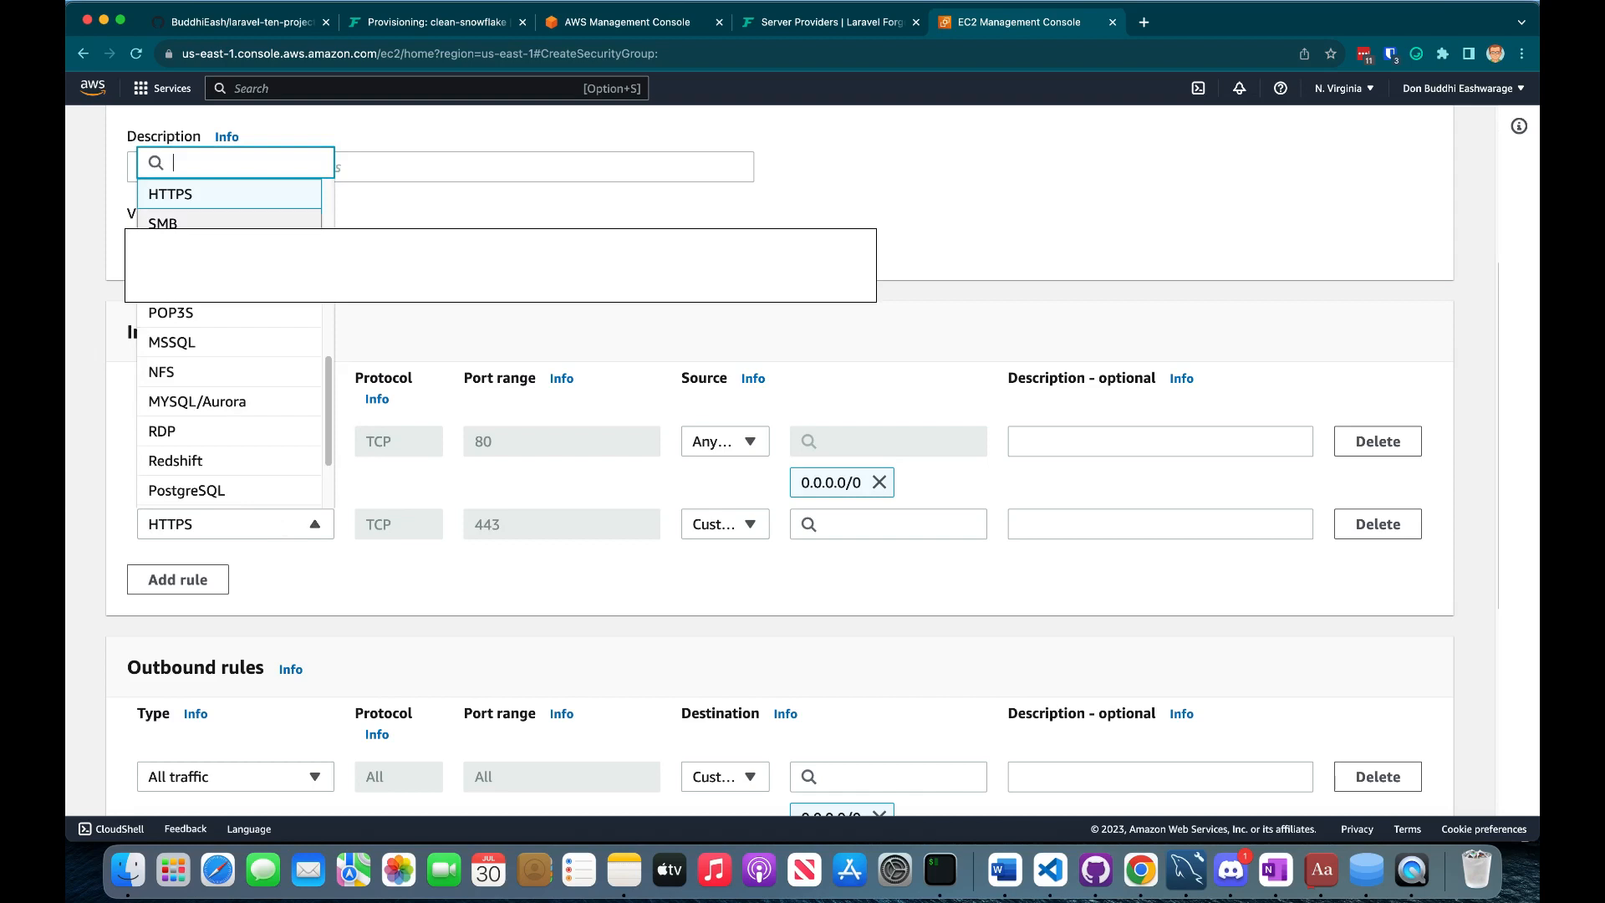
type("http")
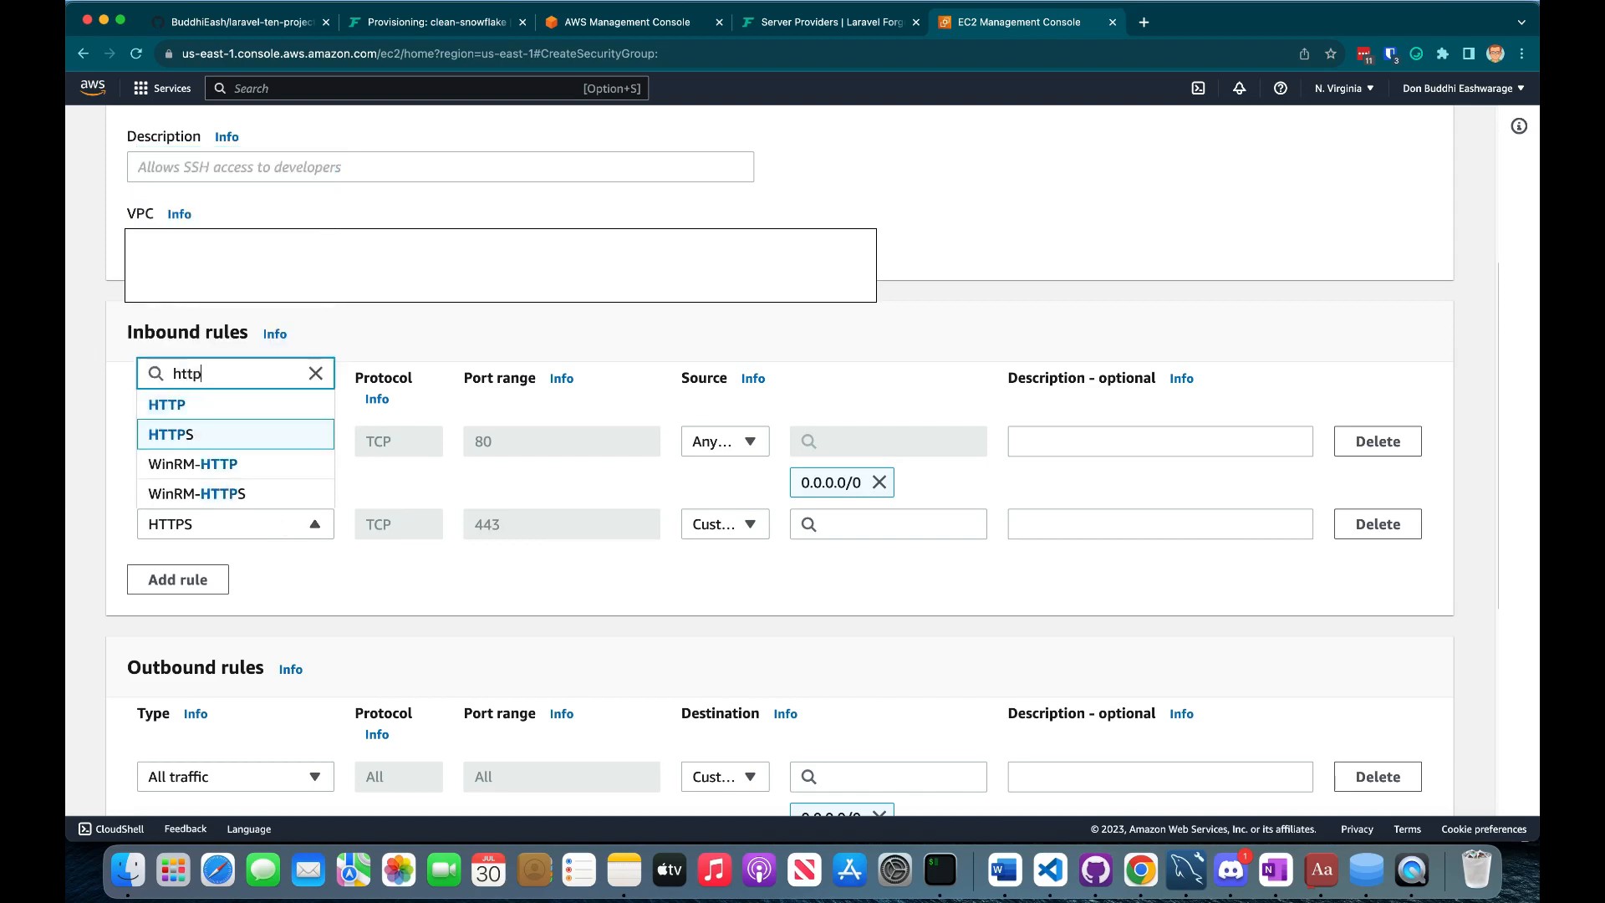
left_click(205, 403)
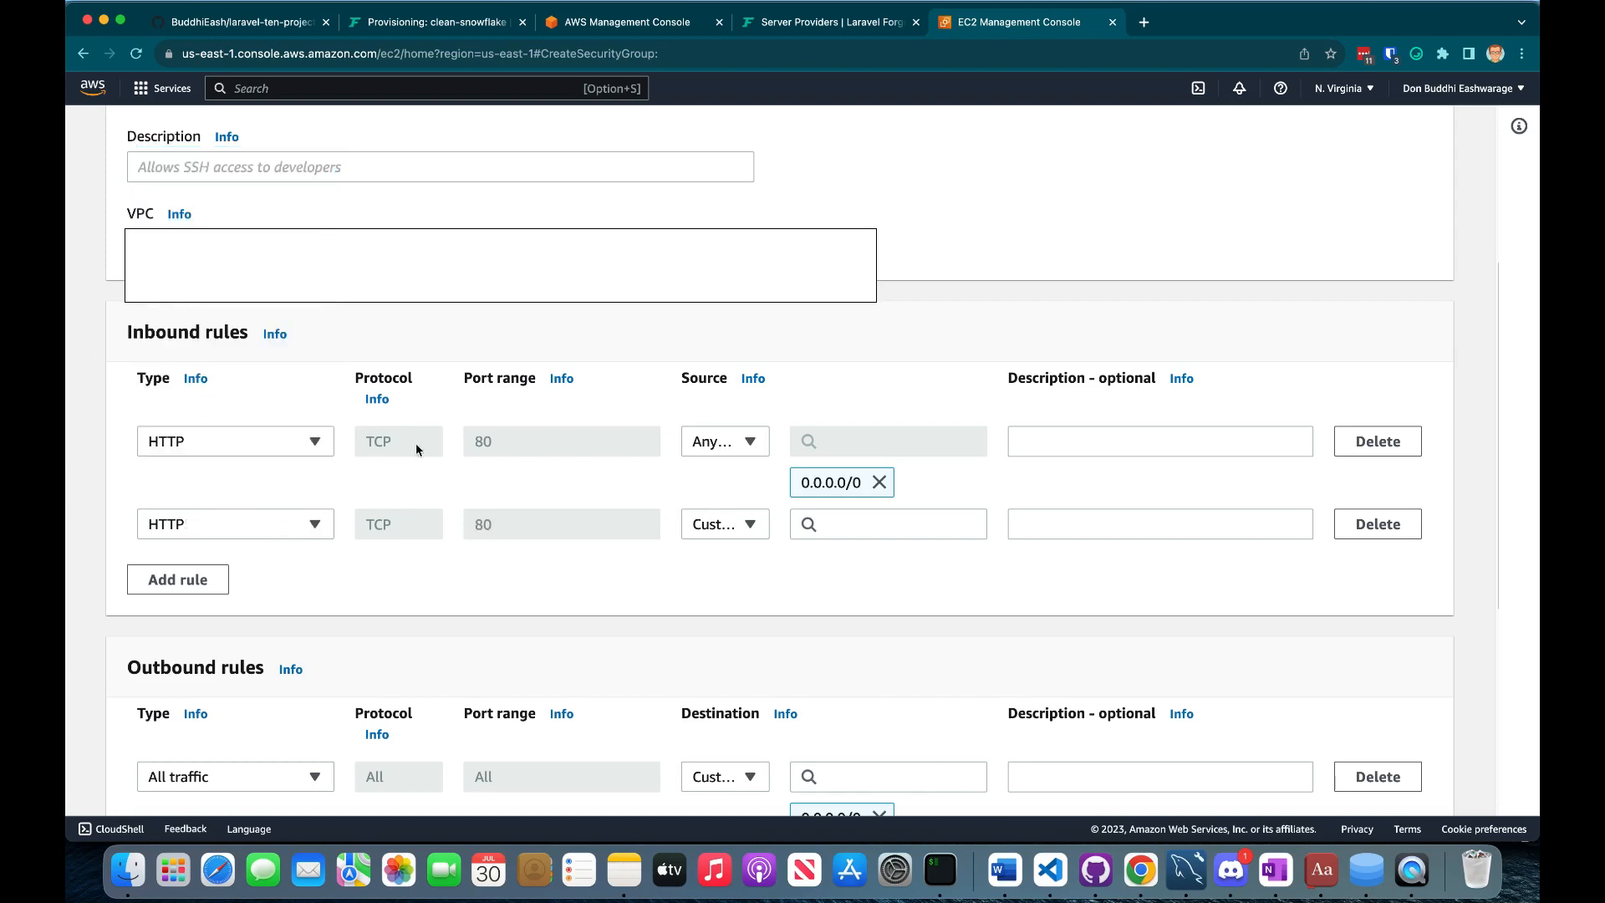
Step: Set the second HTTP rule's source to ::/0, as in Forge's example rules
left_click(771, 27)
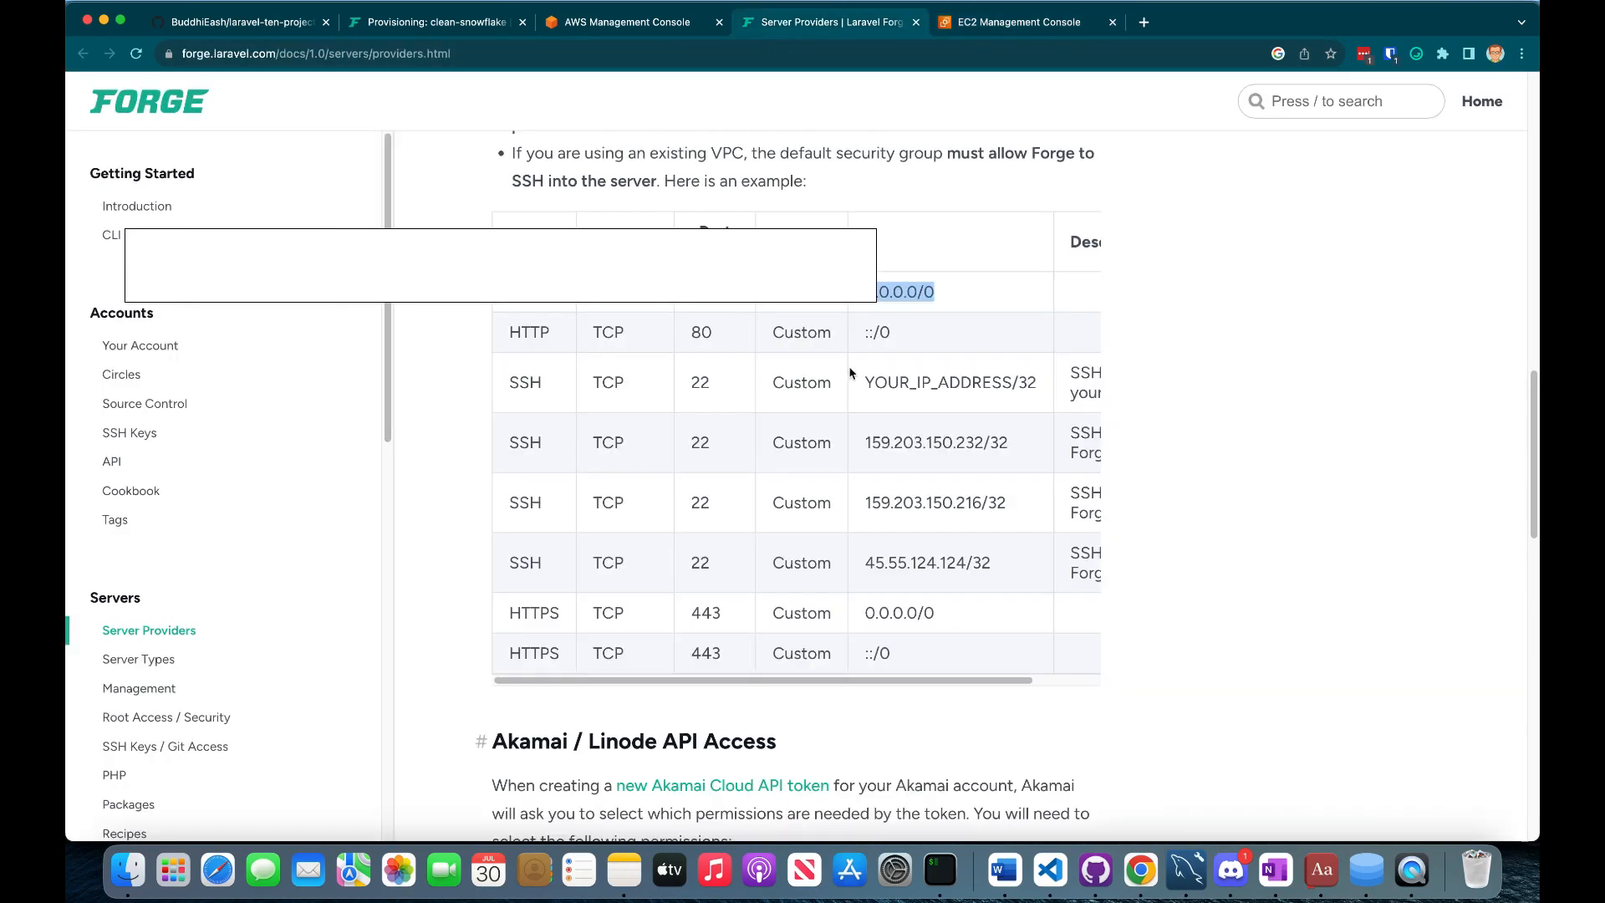
scroll(861, 362, "right", 1)
scroll(861, 361, "right", 1)
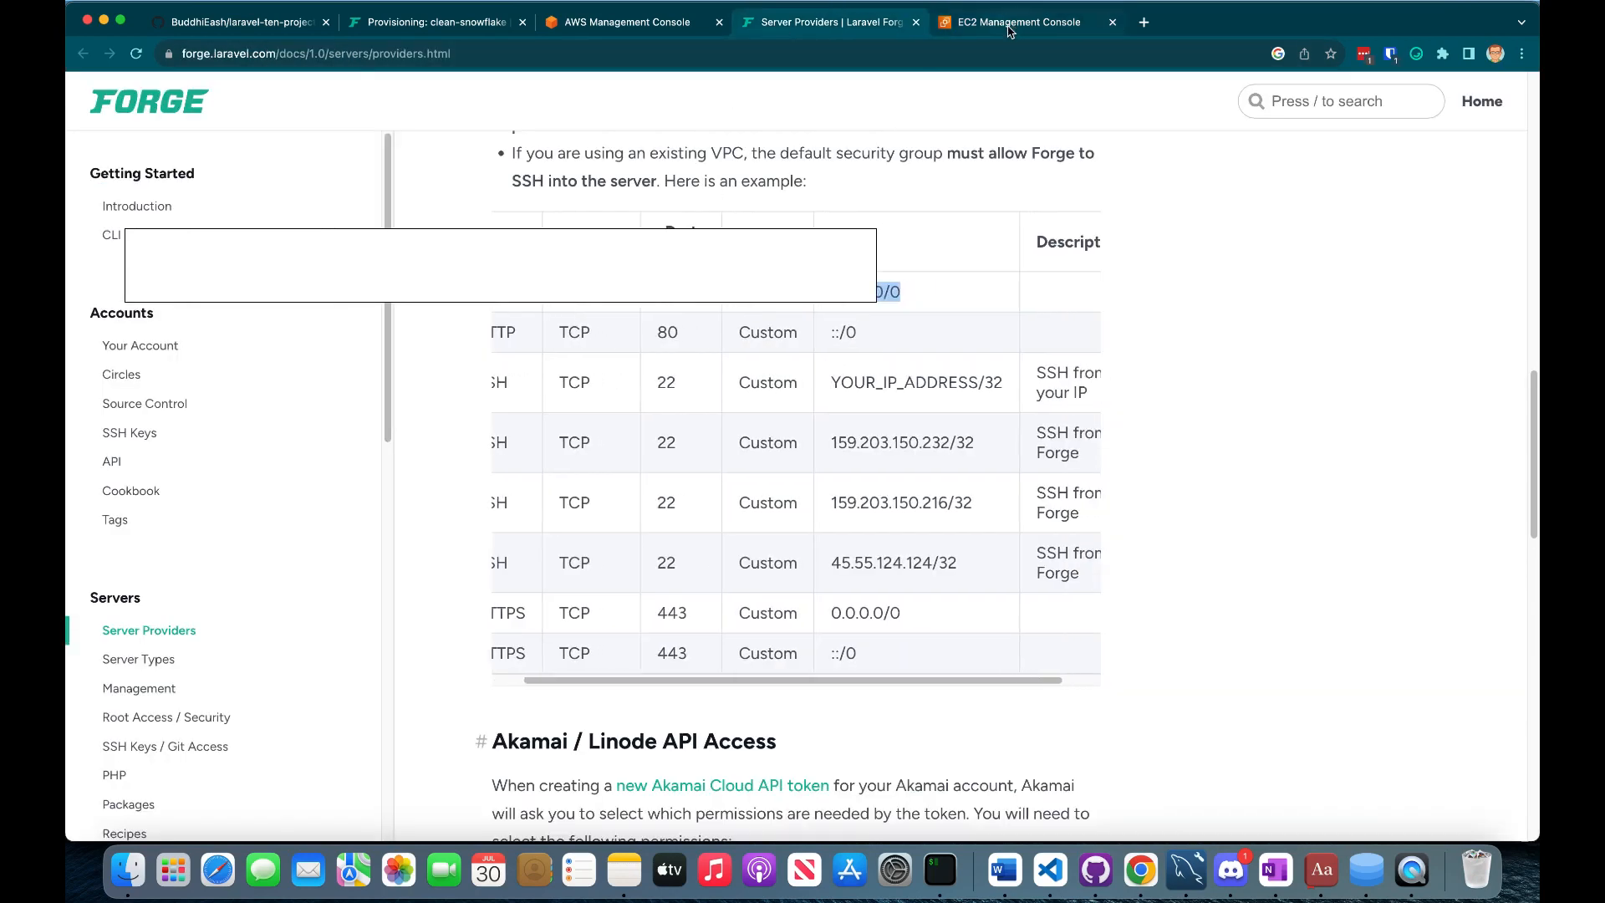
left_click(1012, 23)
left_click(935, 528)
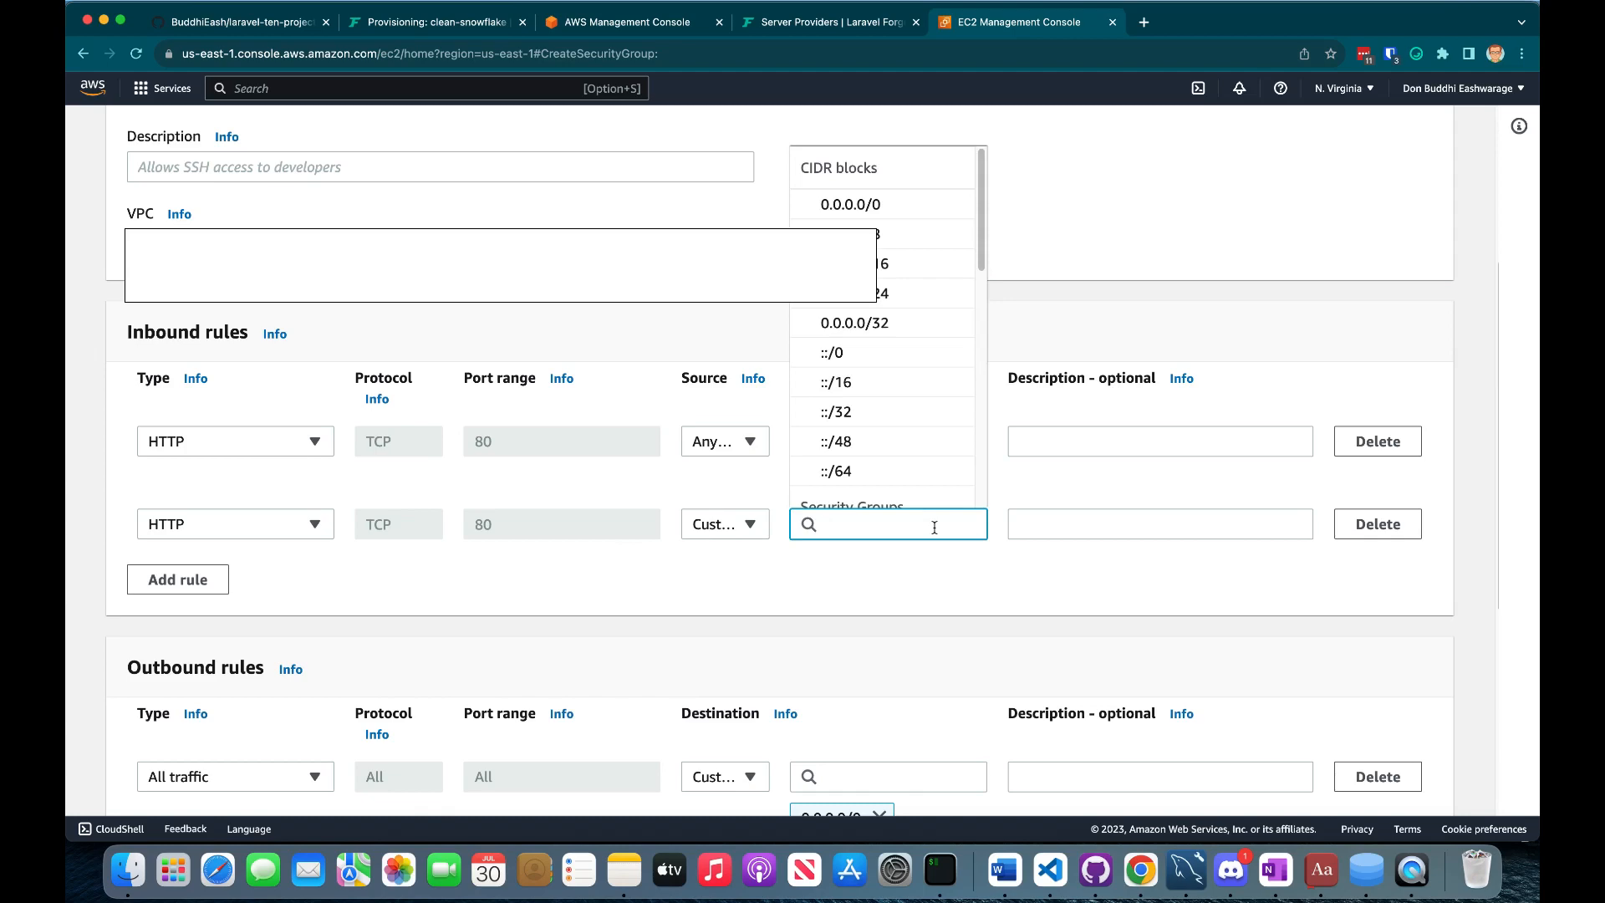
left_click(832, 352)
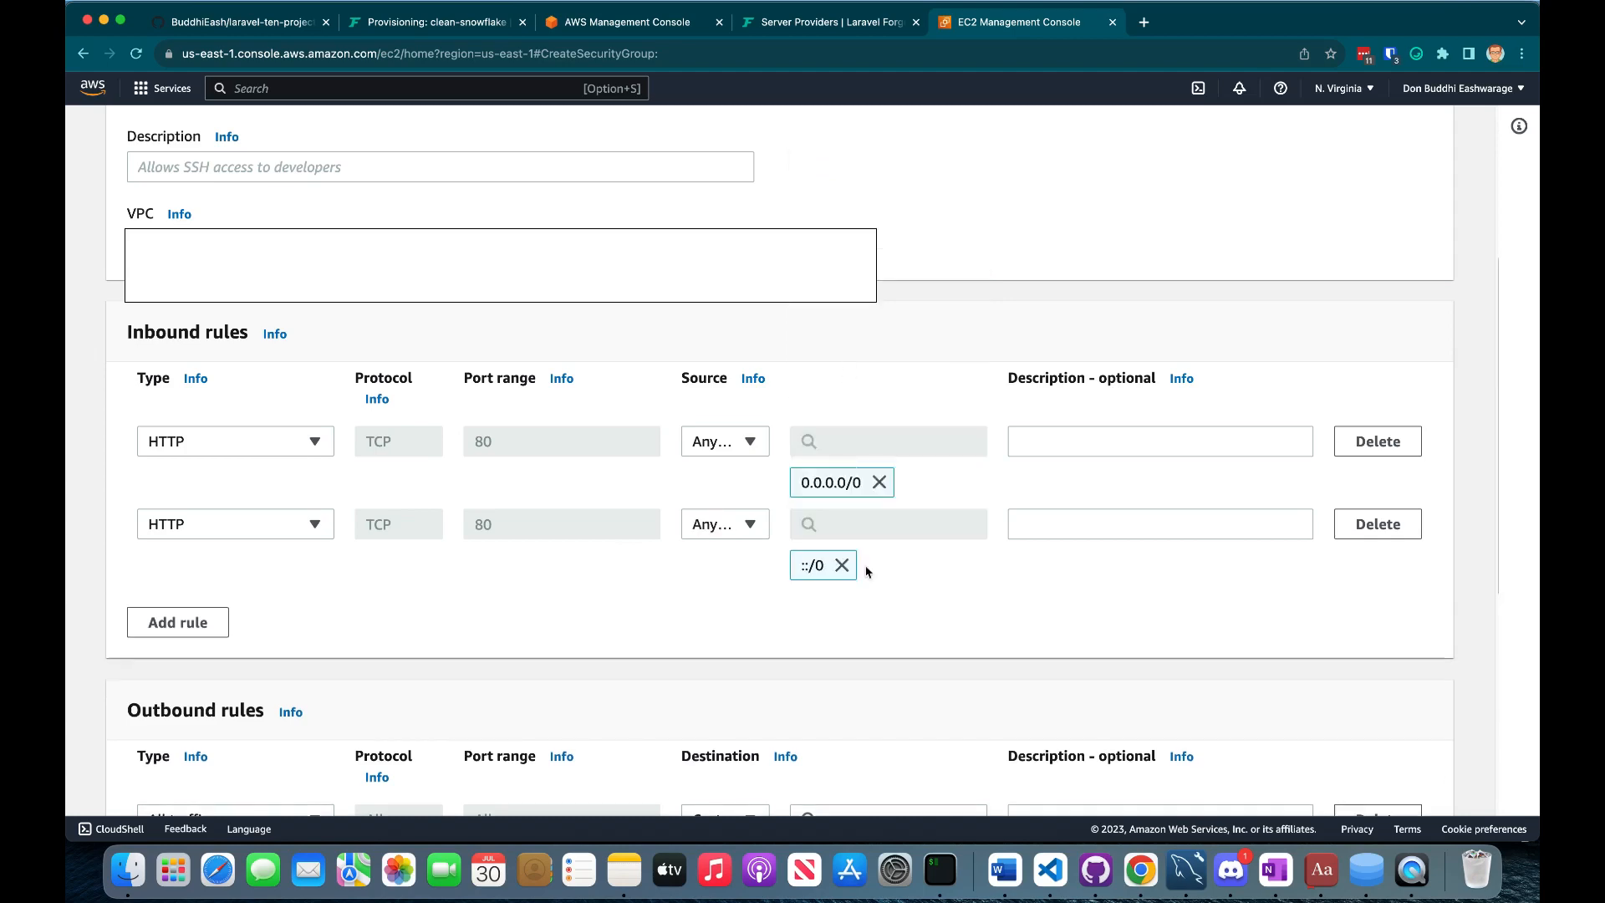
Step: Add a blank third inbound rule and review Forge's example rules table
left_click(148, 621)
left_click(824, 23)
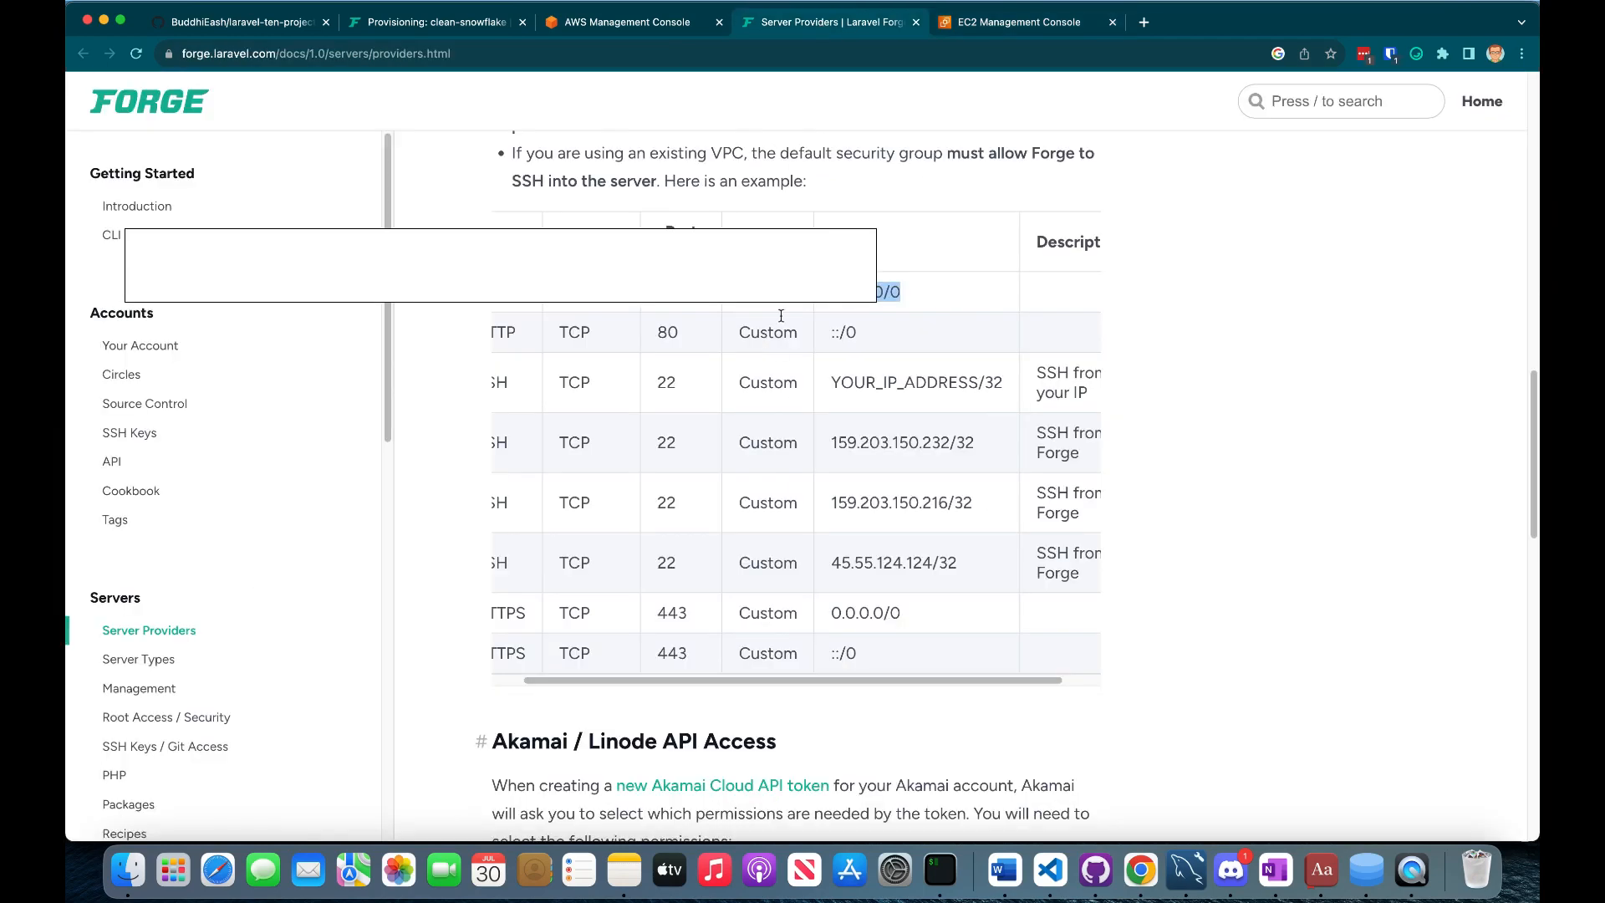
scroll(774, 368, "left", 2)
scroll(638, 351, "down", 1)
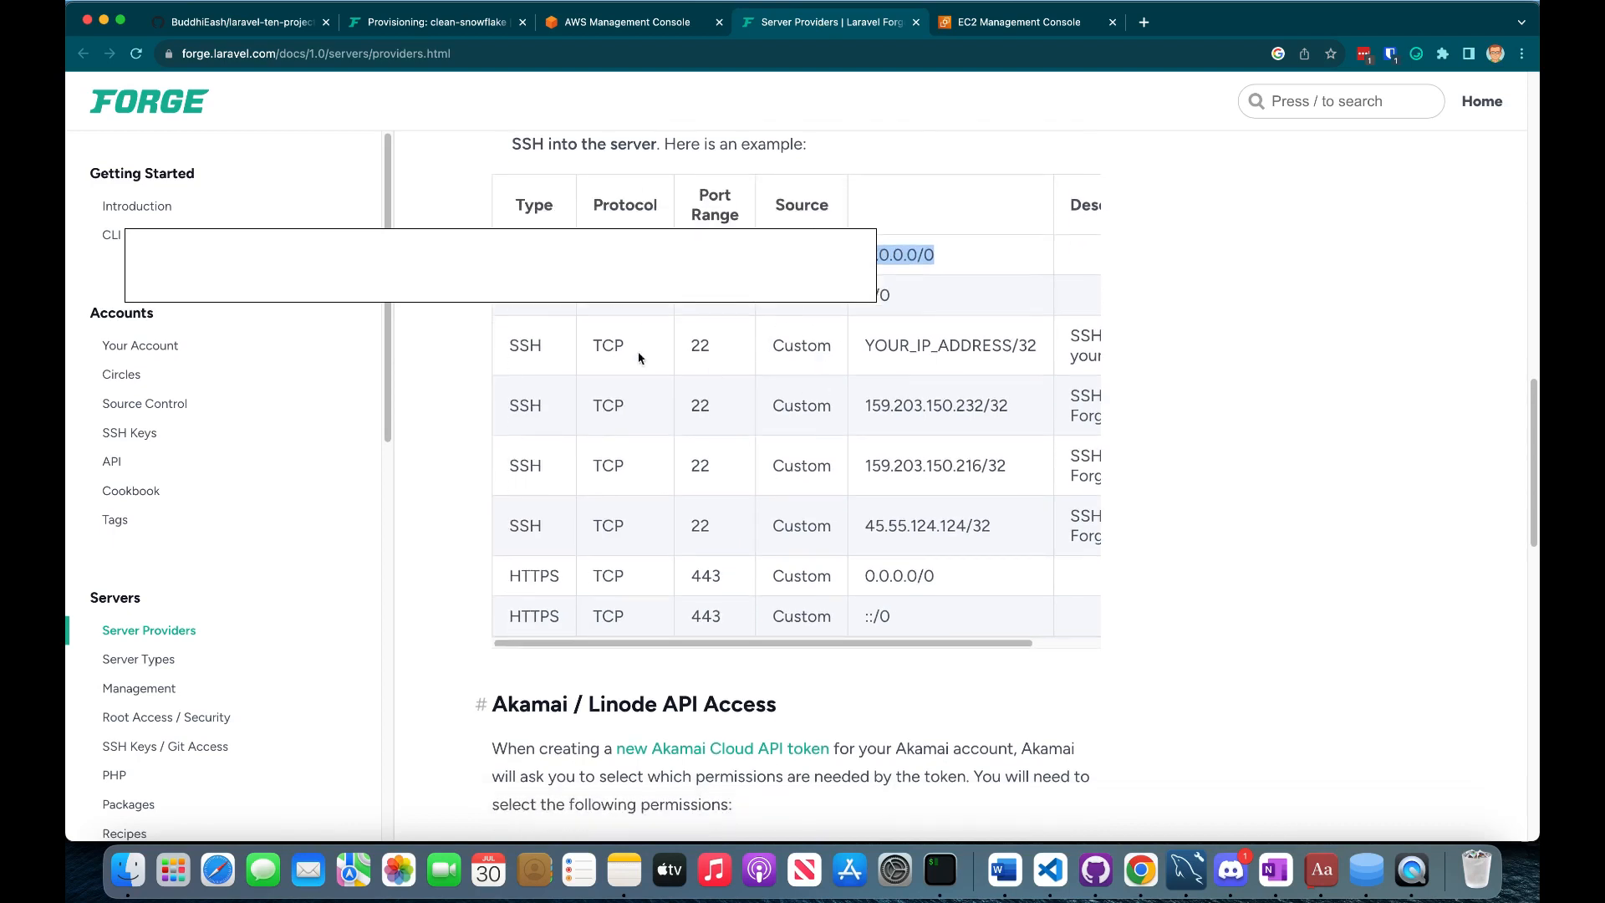
Step: Make the third inbound rule SSH on port 22
left_click(1071, 19)
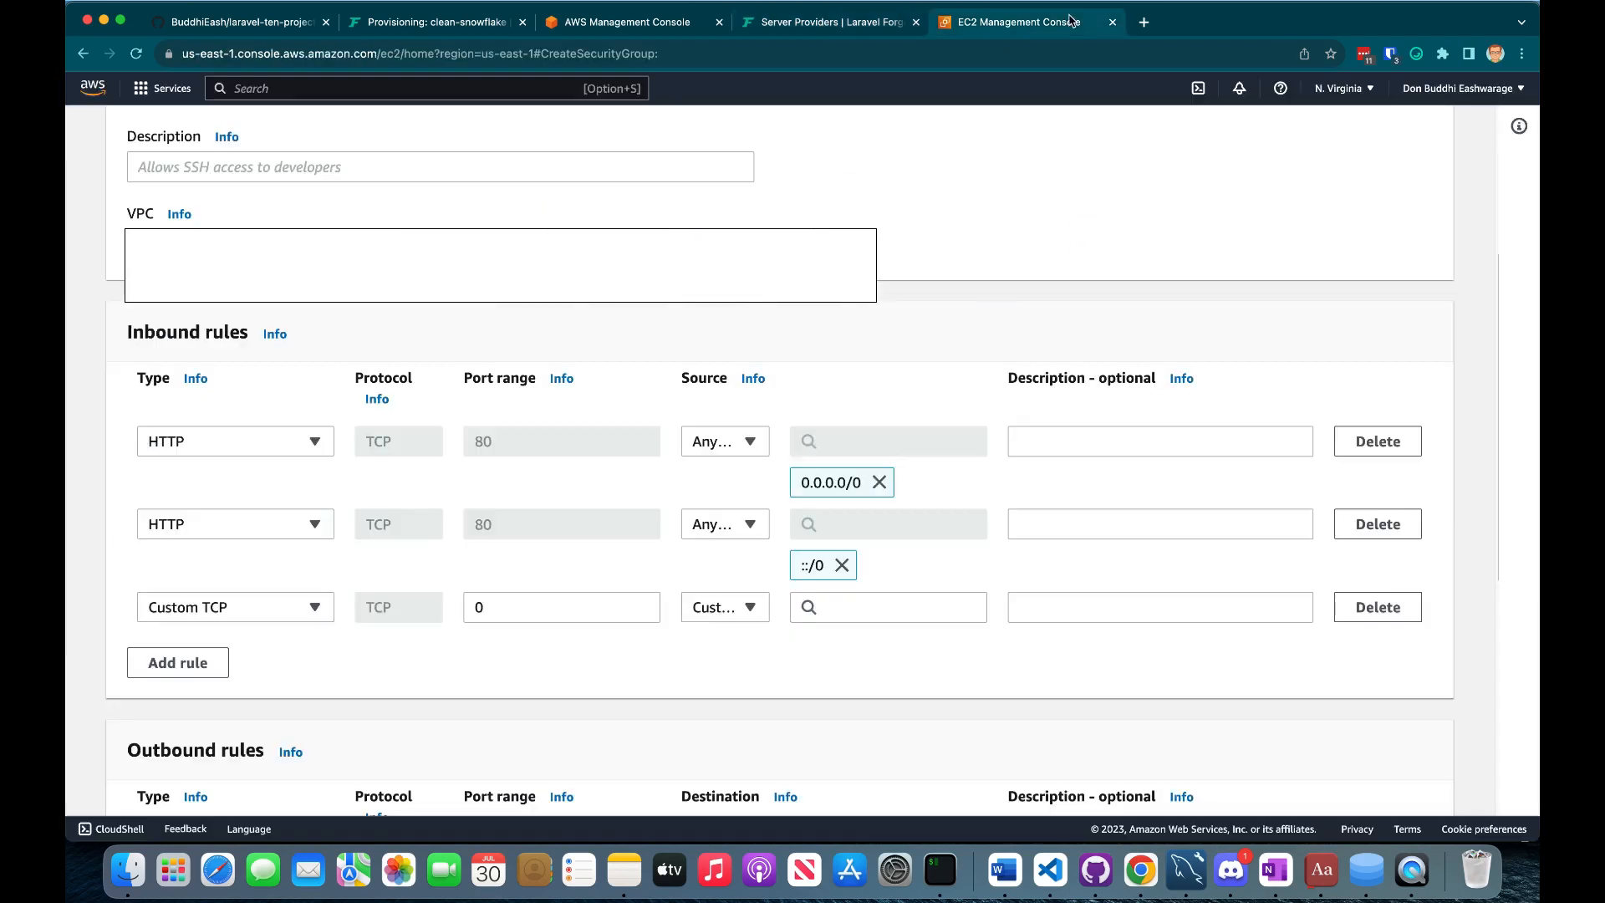
left_click(271, 608)
type("ssh")
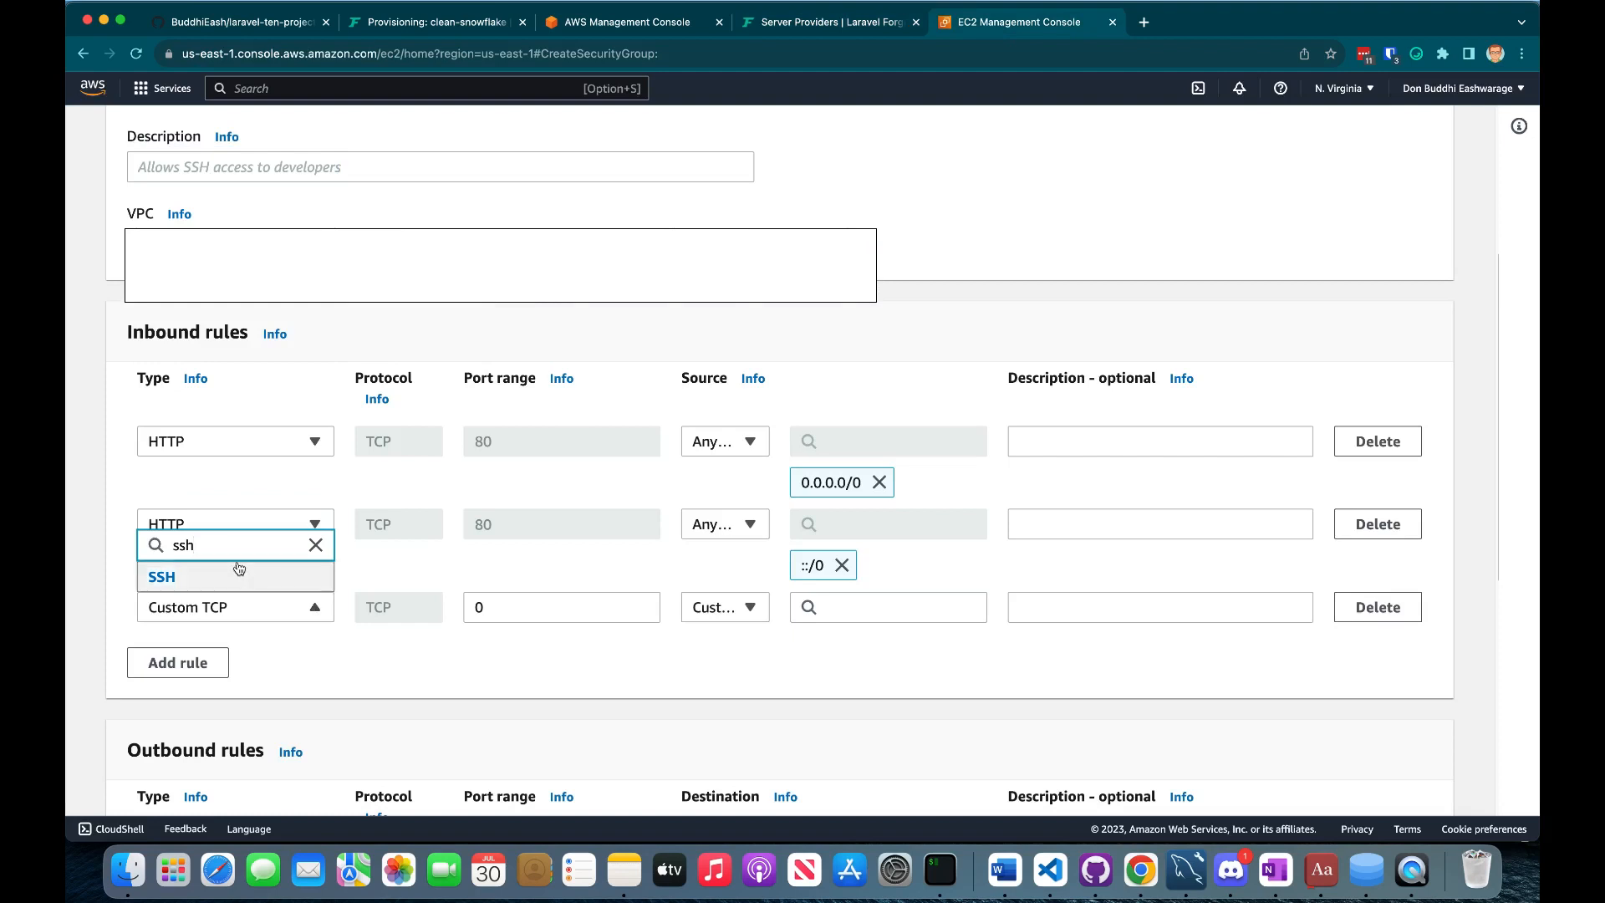
left_click(235, 567)
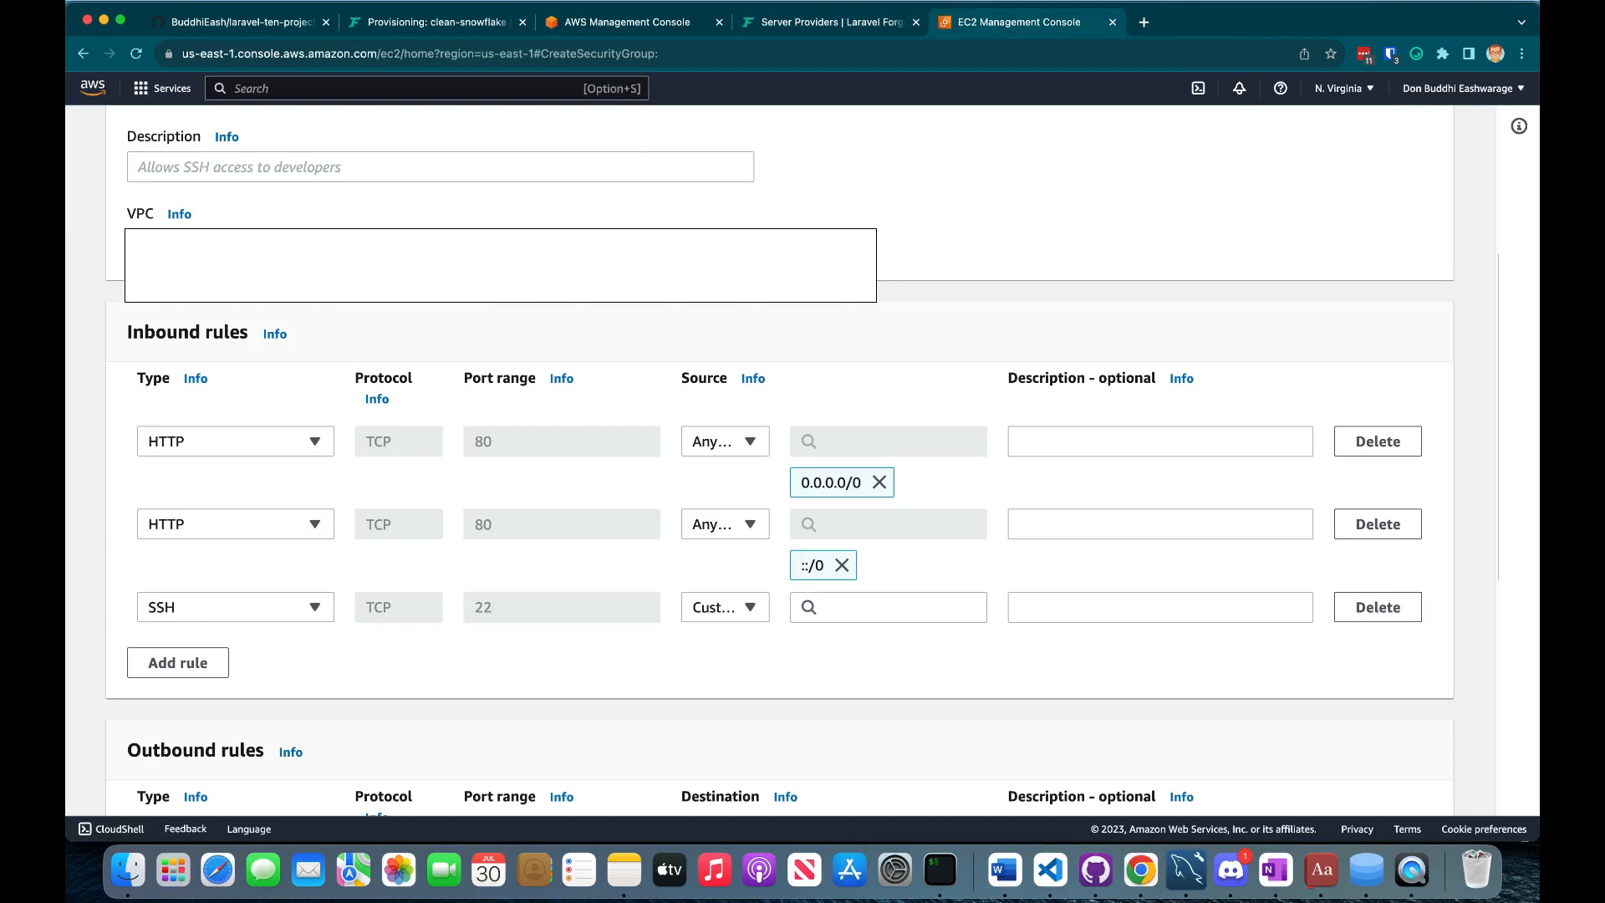
Step: Check the YOUR_IP_ADDRESS source in Forge's SSH rows, then bring up iTerm
left_click(818, 31)
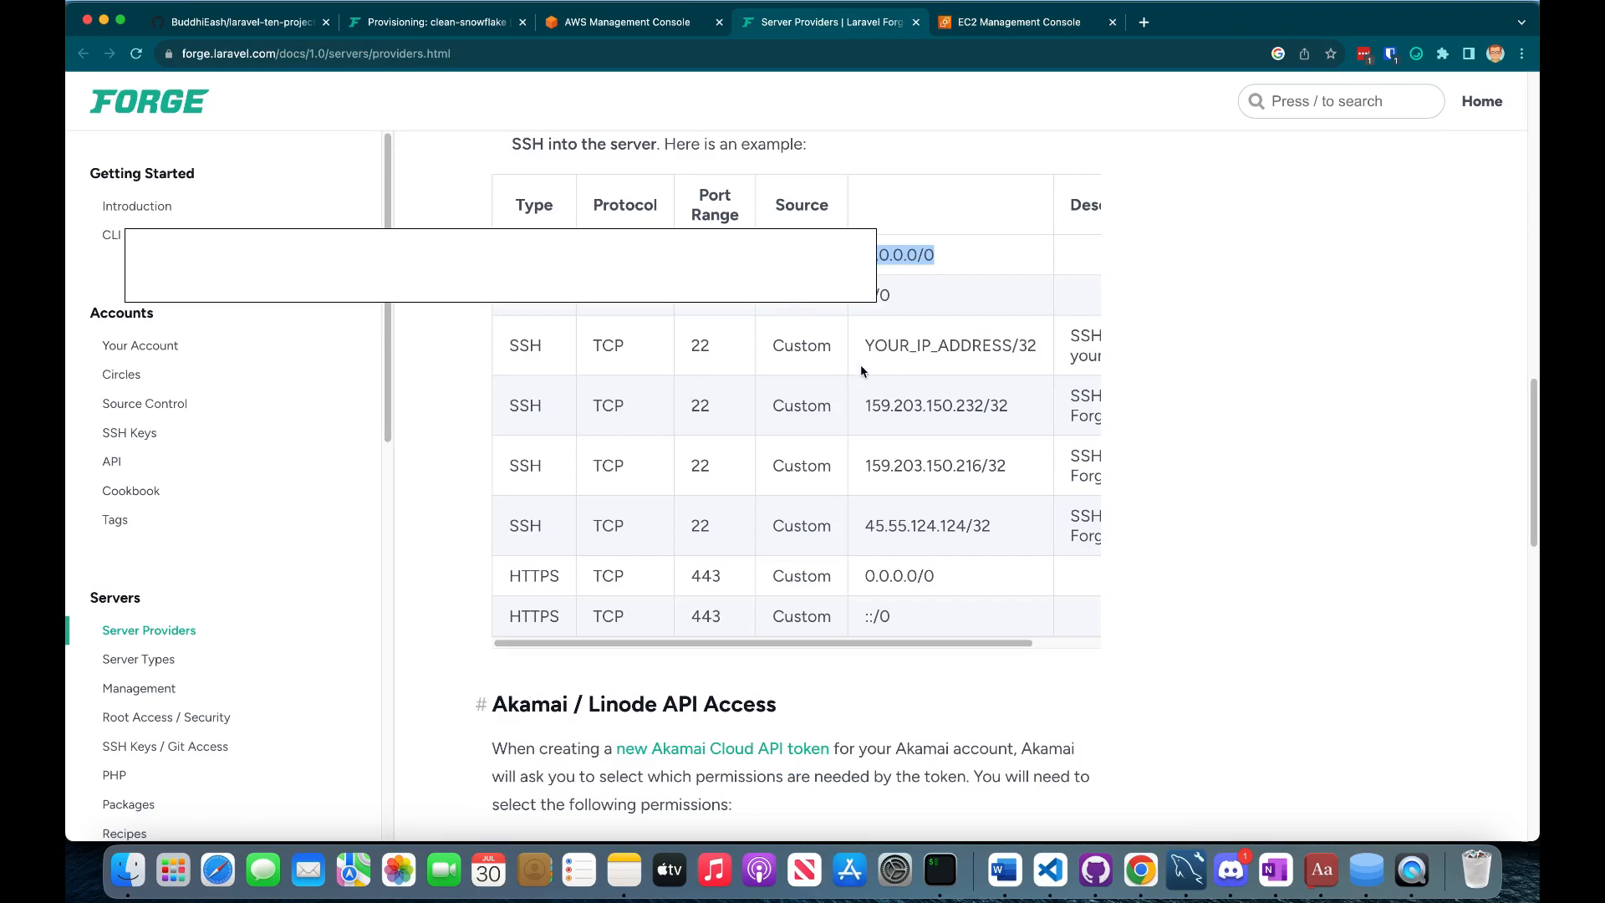
scroll(874, 365, "right", 3)
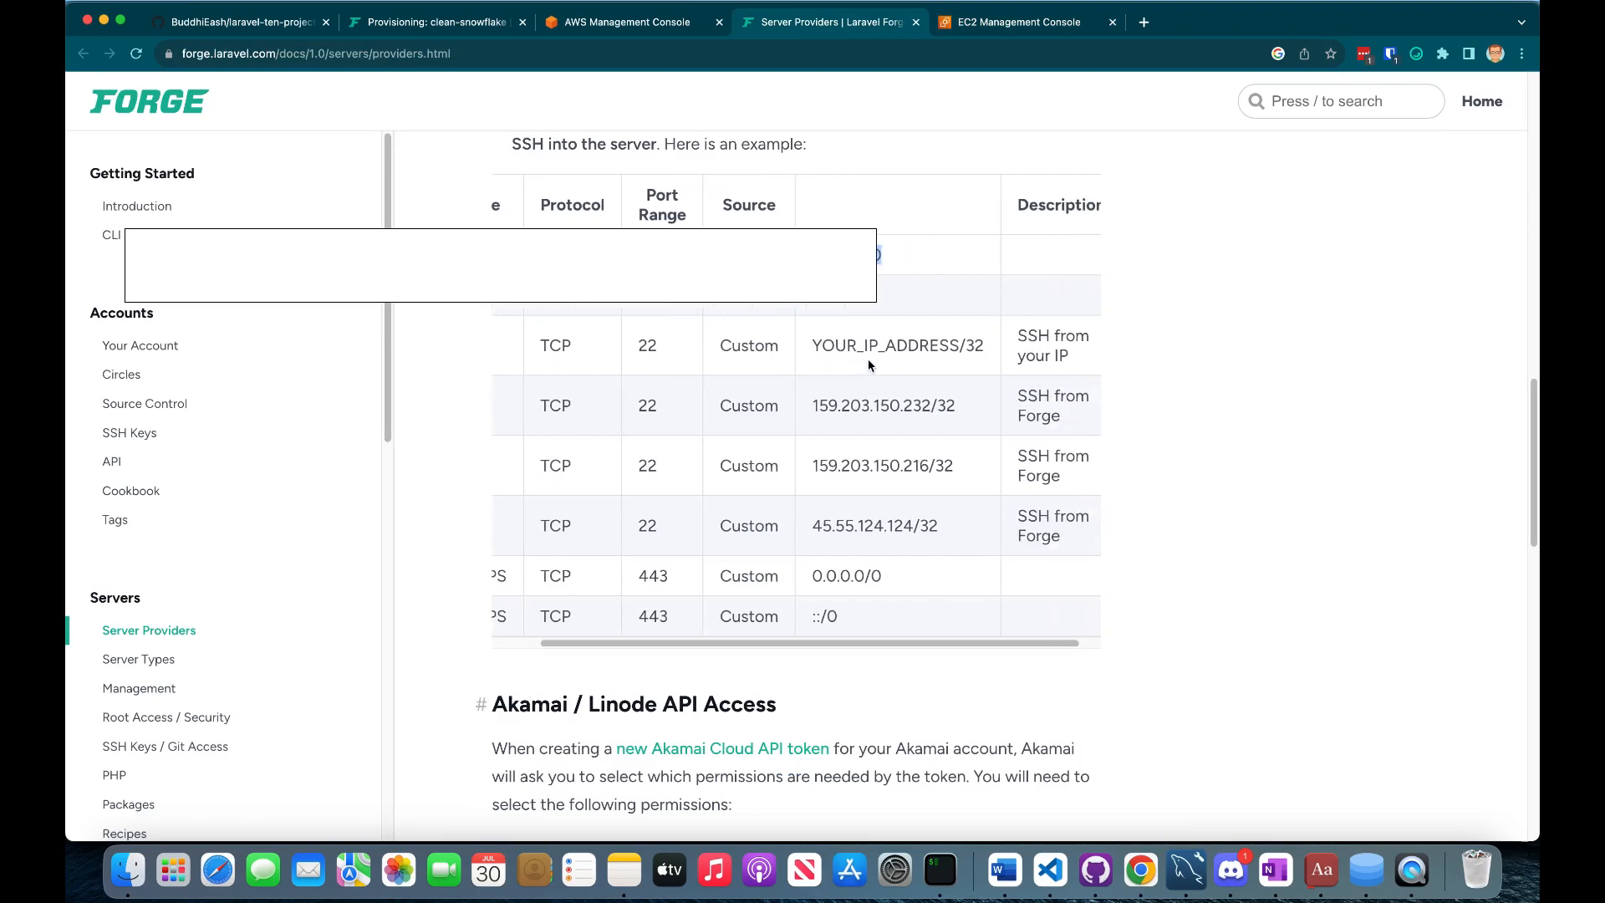
left_click_drag(812, 347, 934, 368)
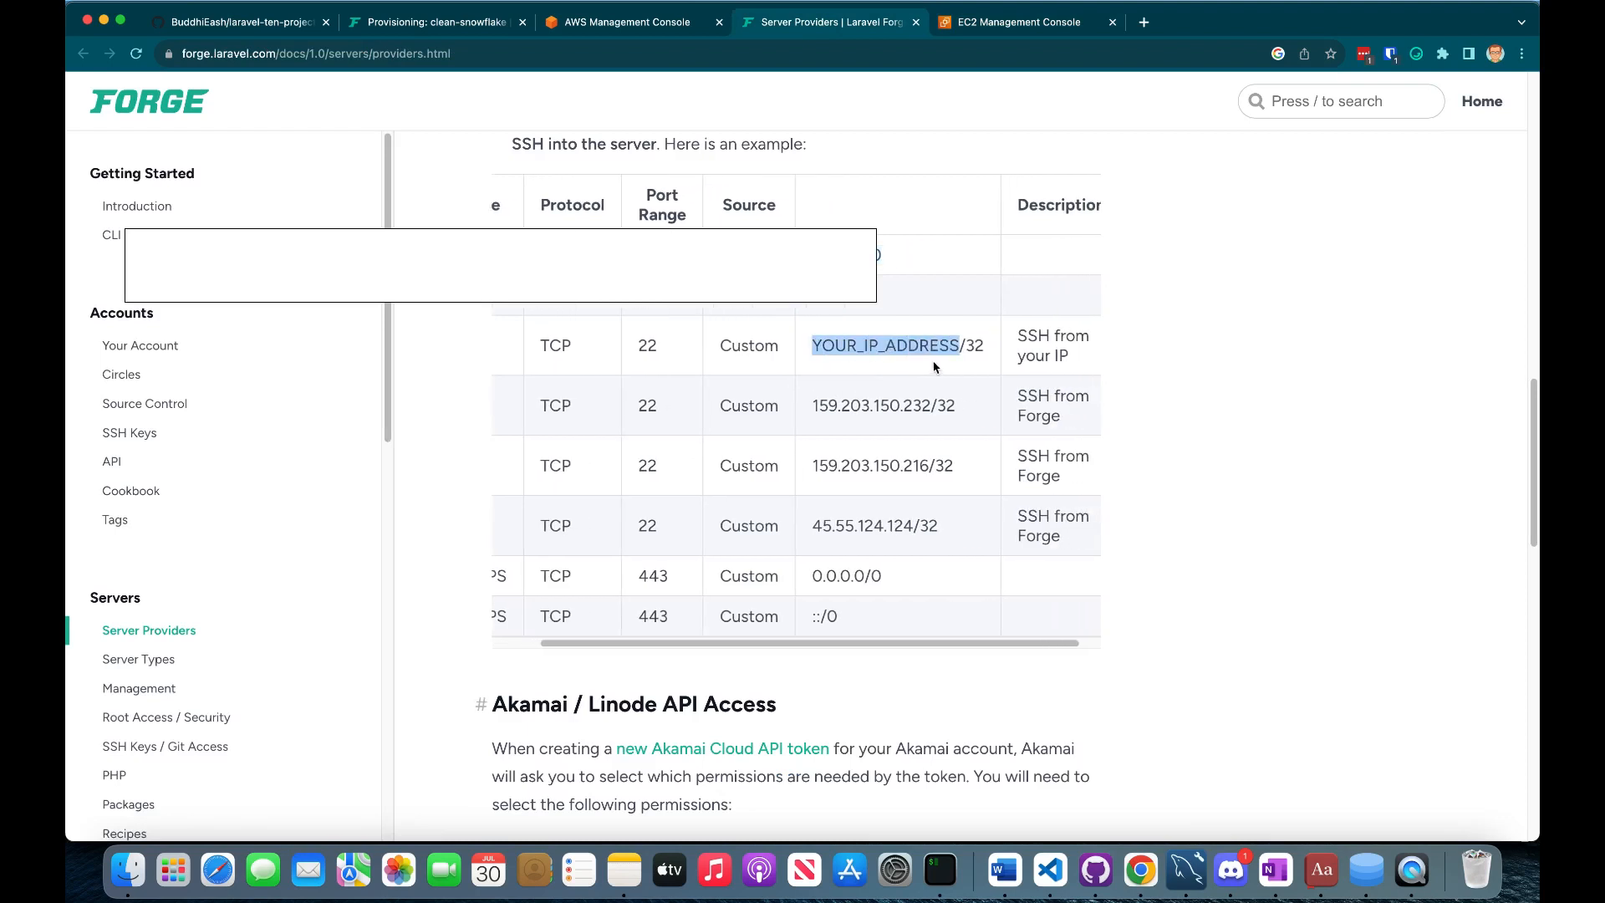
scroll(928, 363, "left", 3)
left_click(1010, 23)
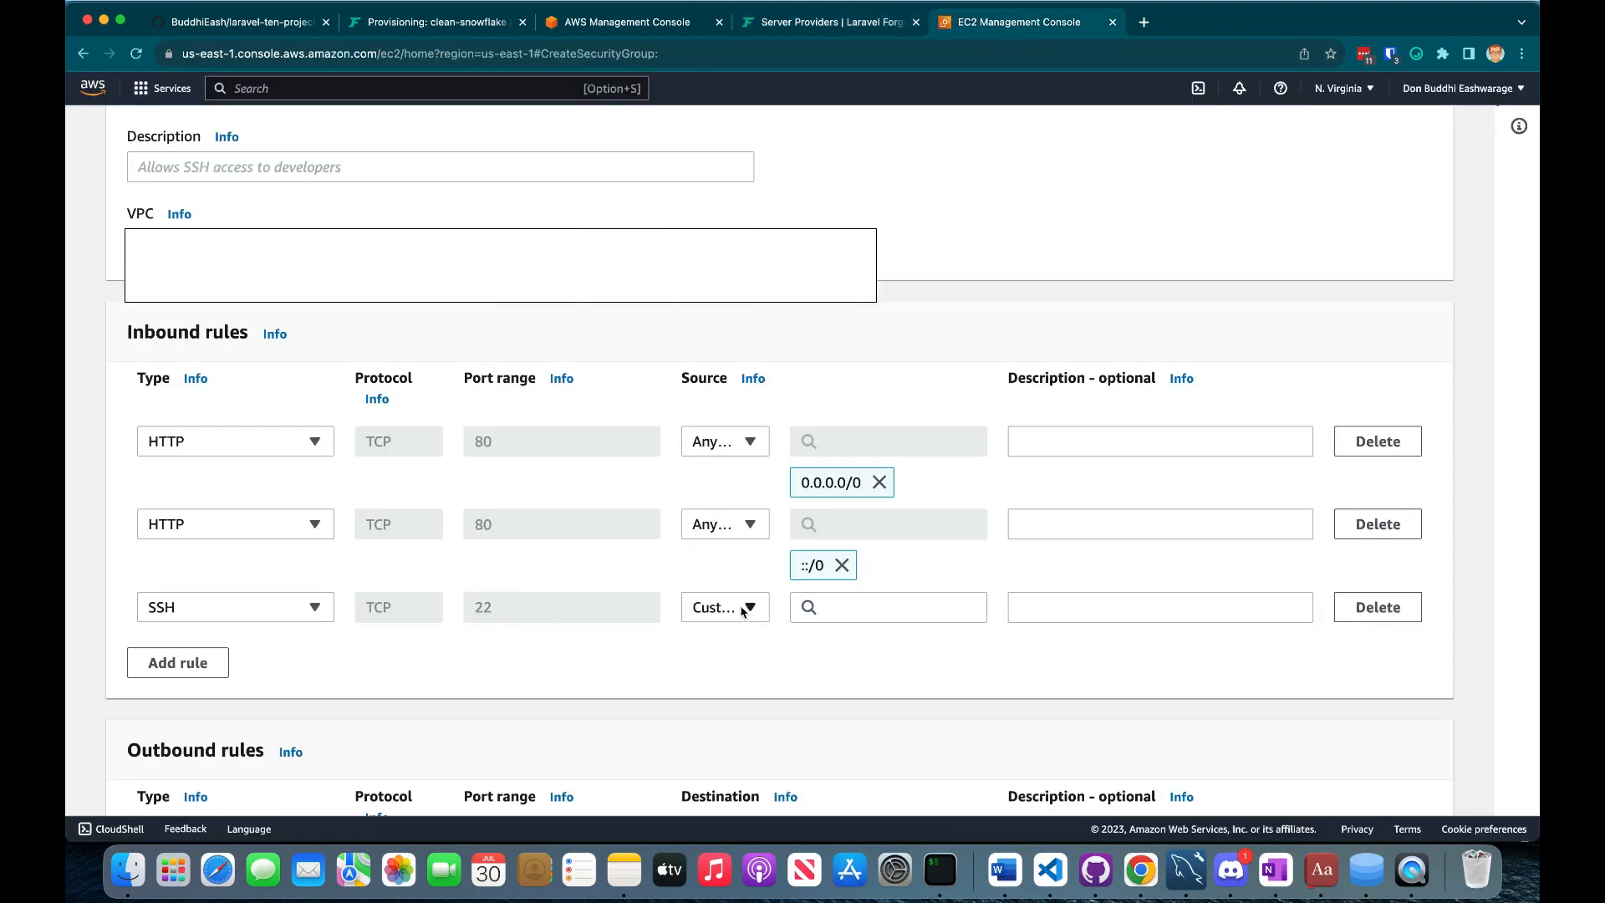
left_click(771, 31)
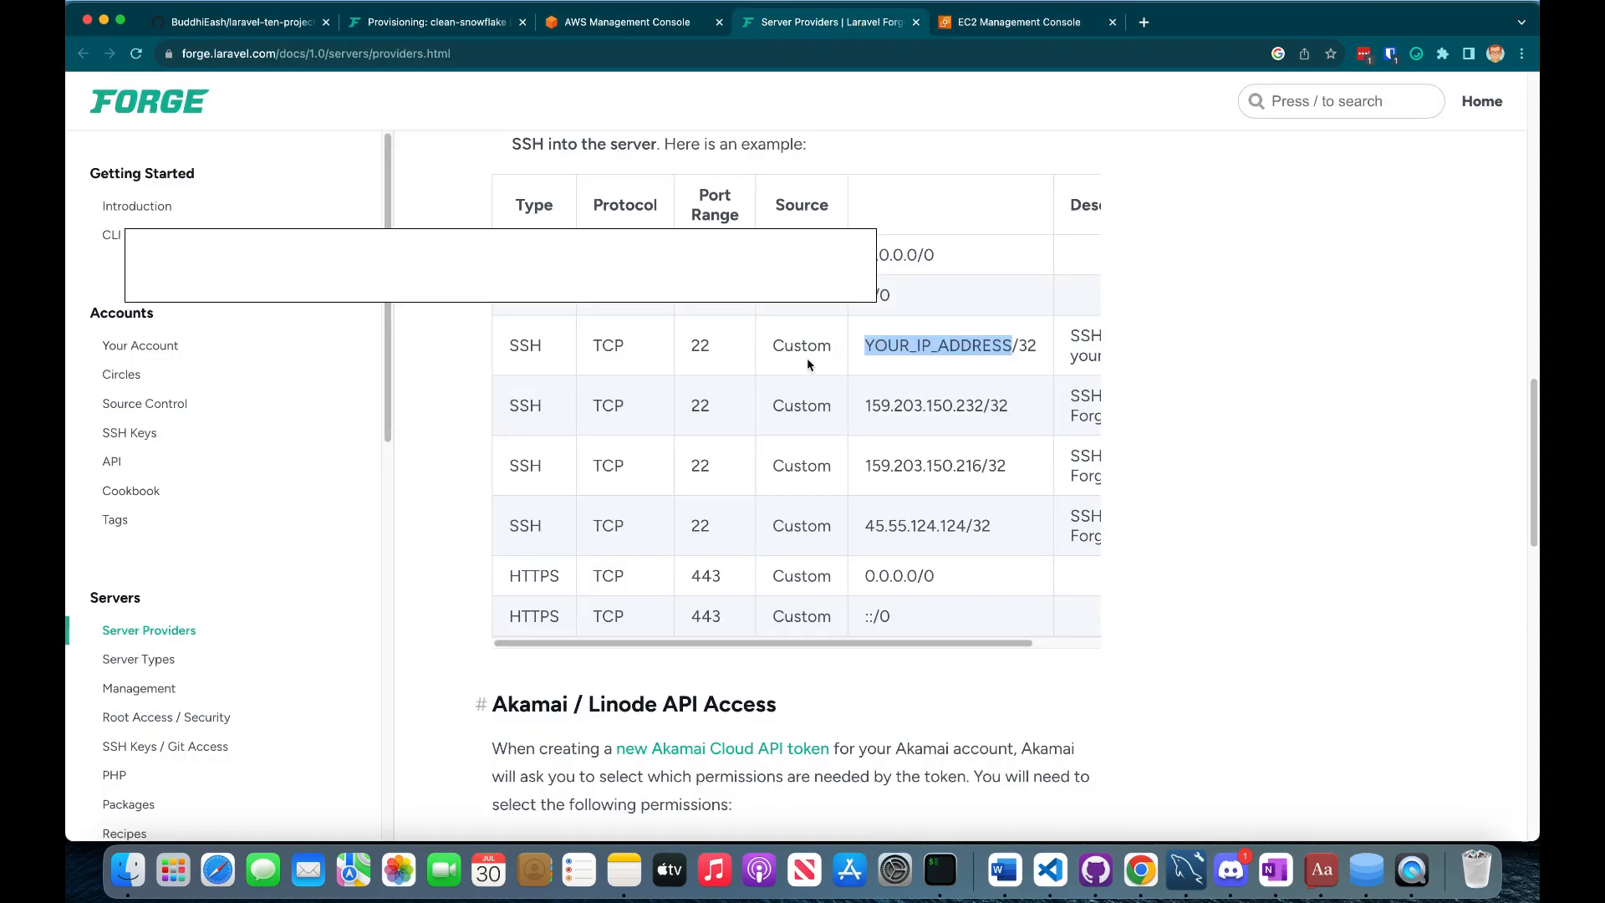
scroll(807, 359, "right", 2)
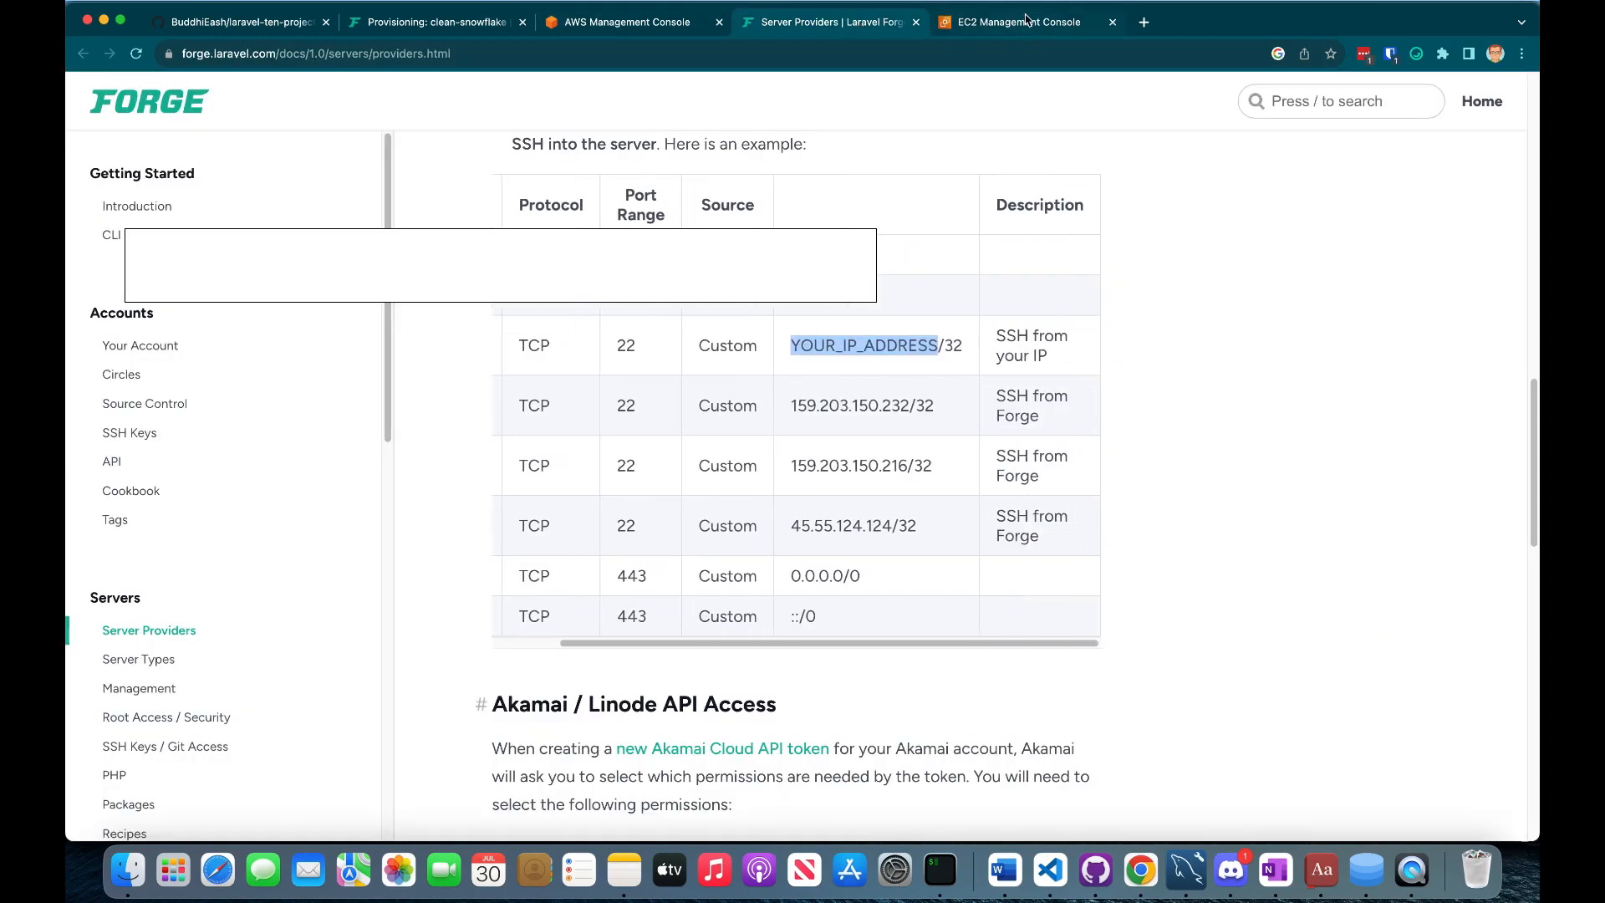
left_click(1026, 29)
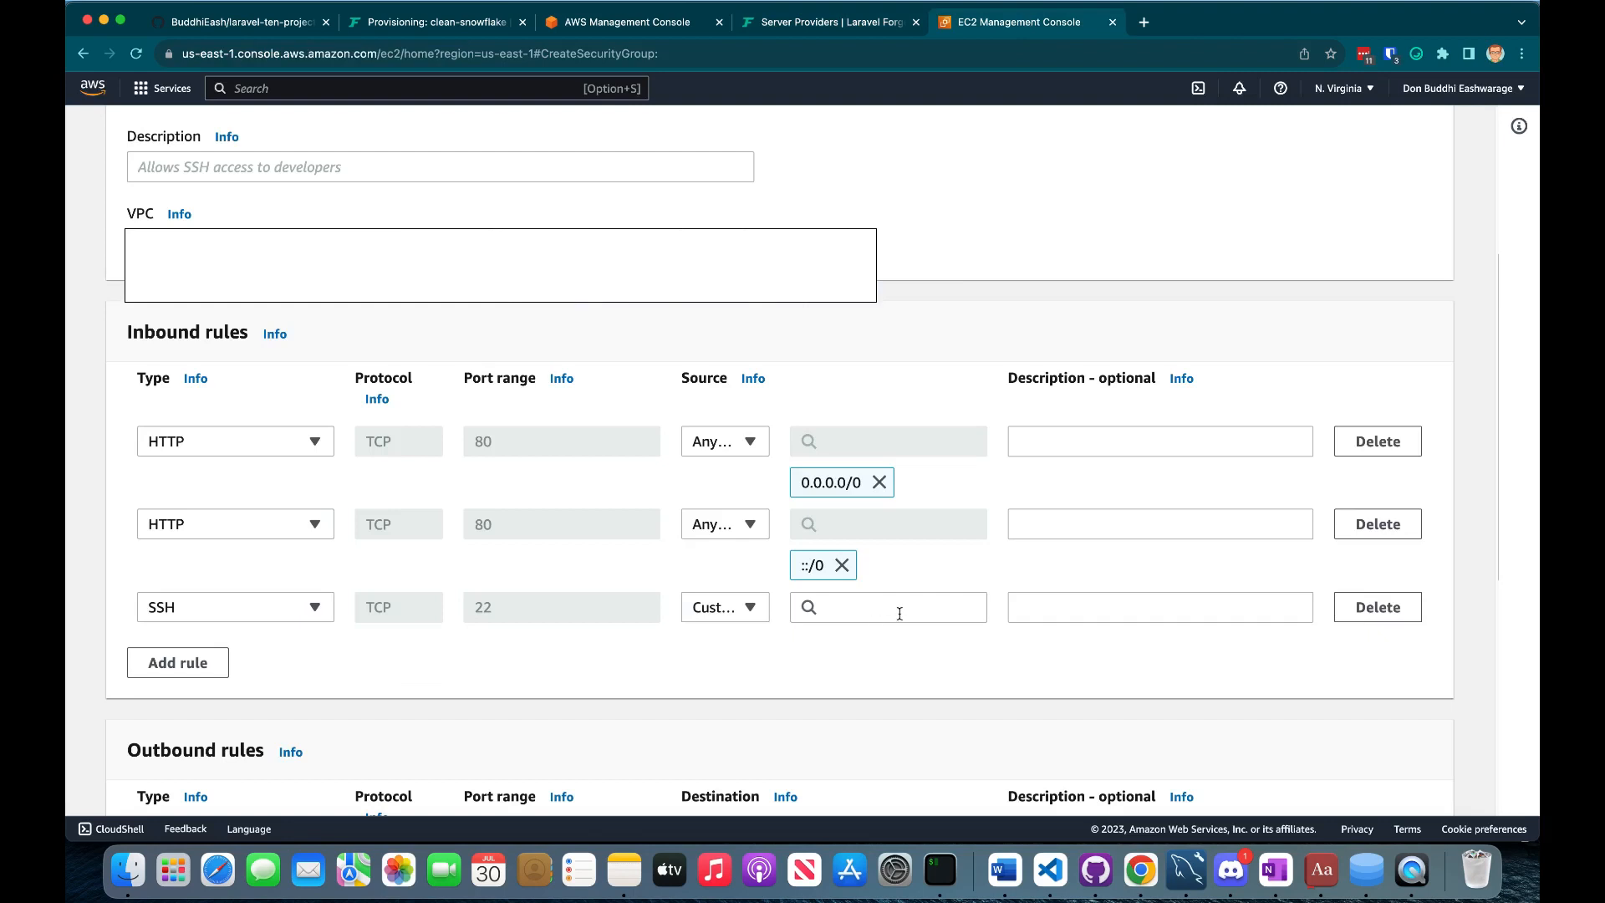
left_click(941, 870)
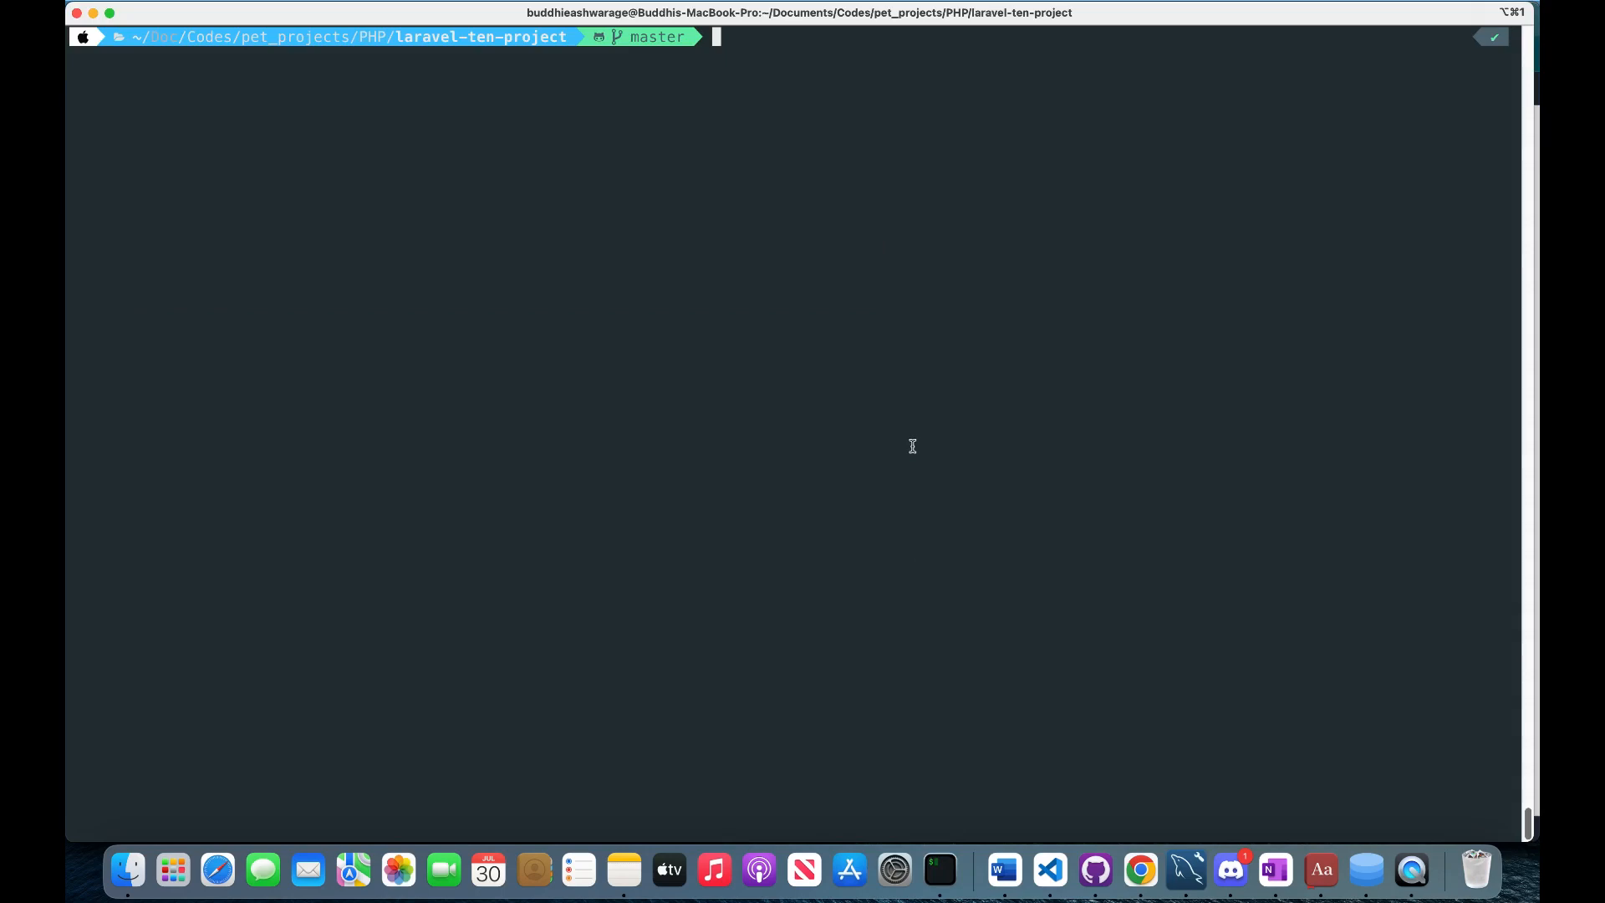
key("Up")
key("Up")
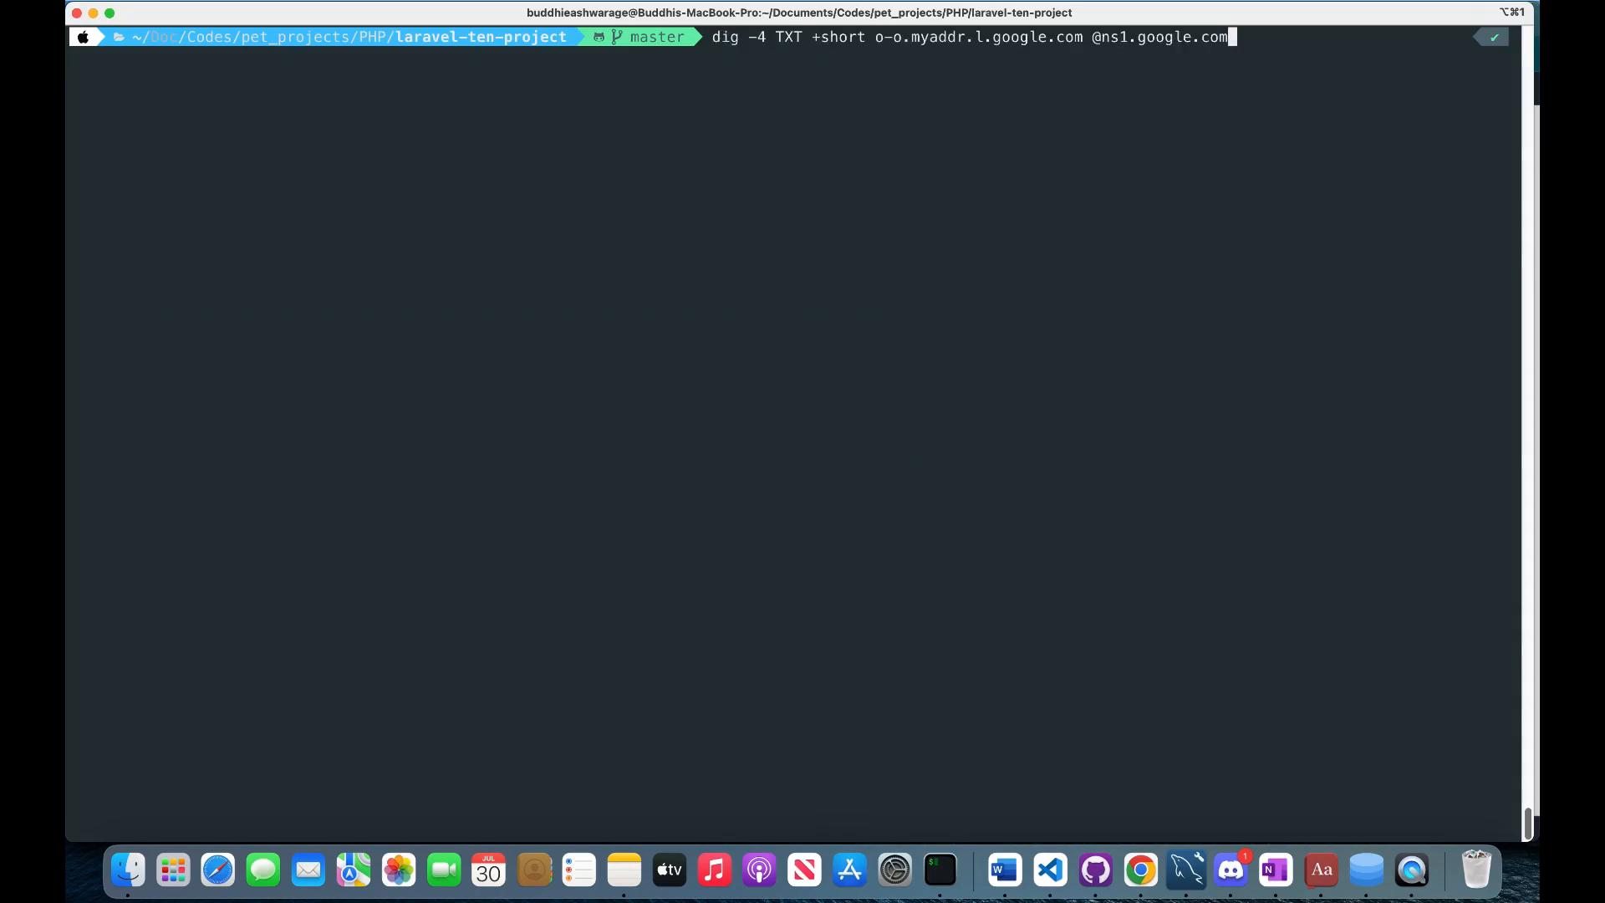
key("Return")
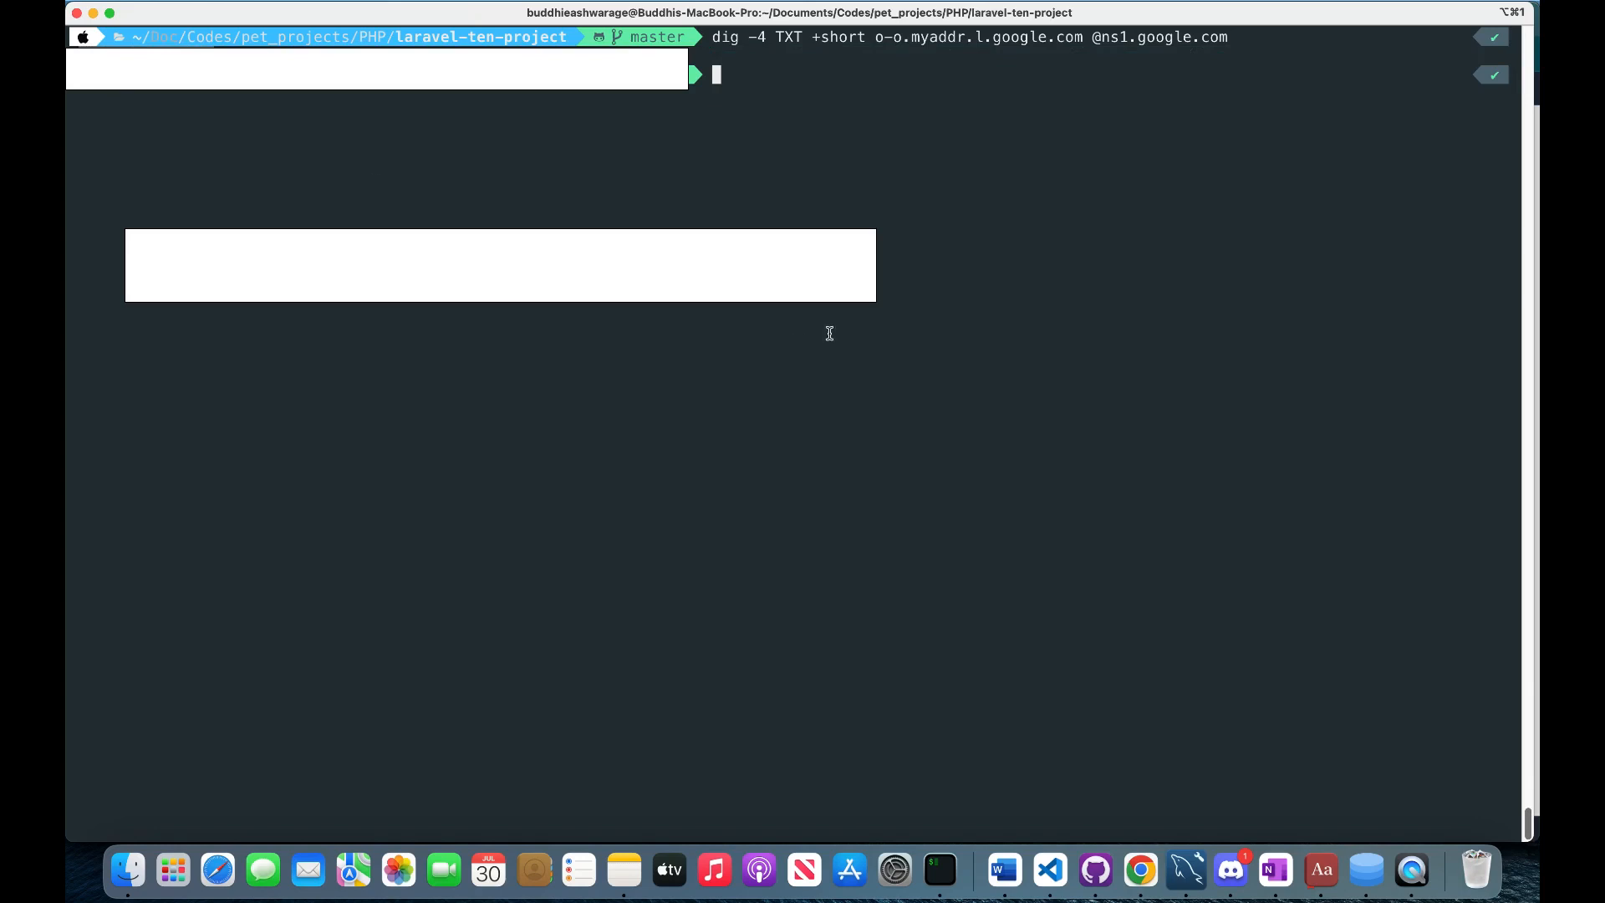
left_click(1140, 869)
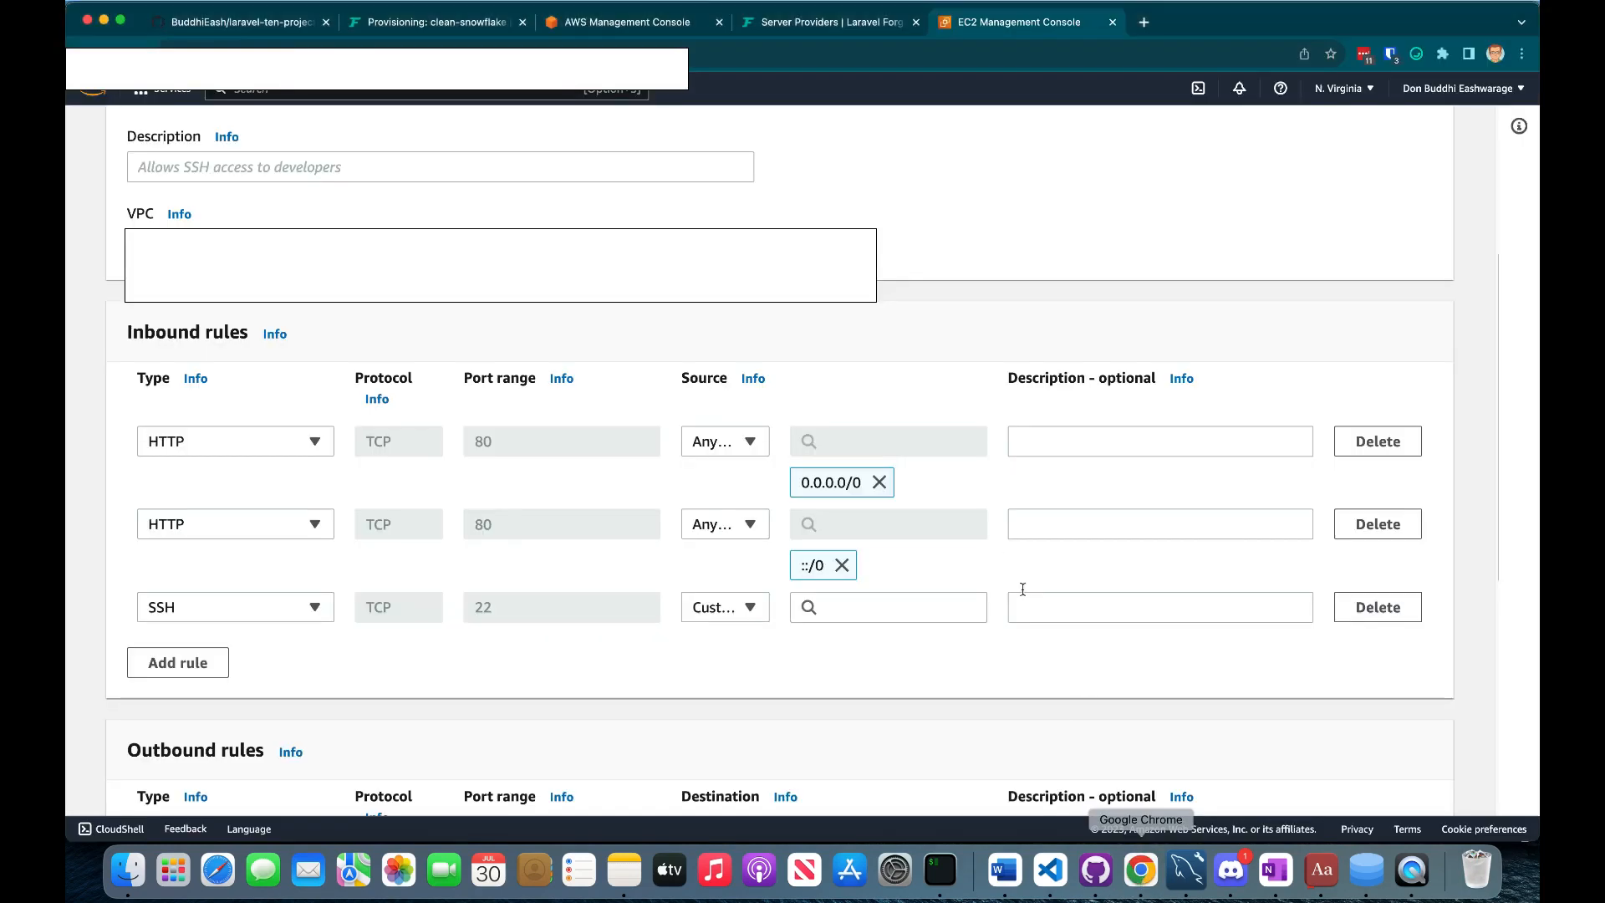
Step: Set the SSH rule's source to My IP and compare with Forge's SSH rule descriptions
left_click(884, 602)
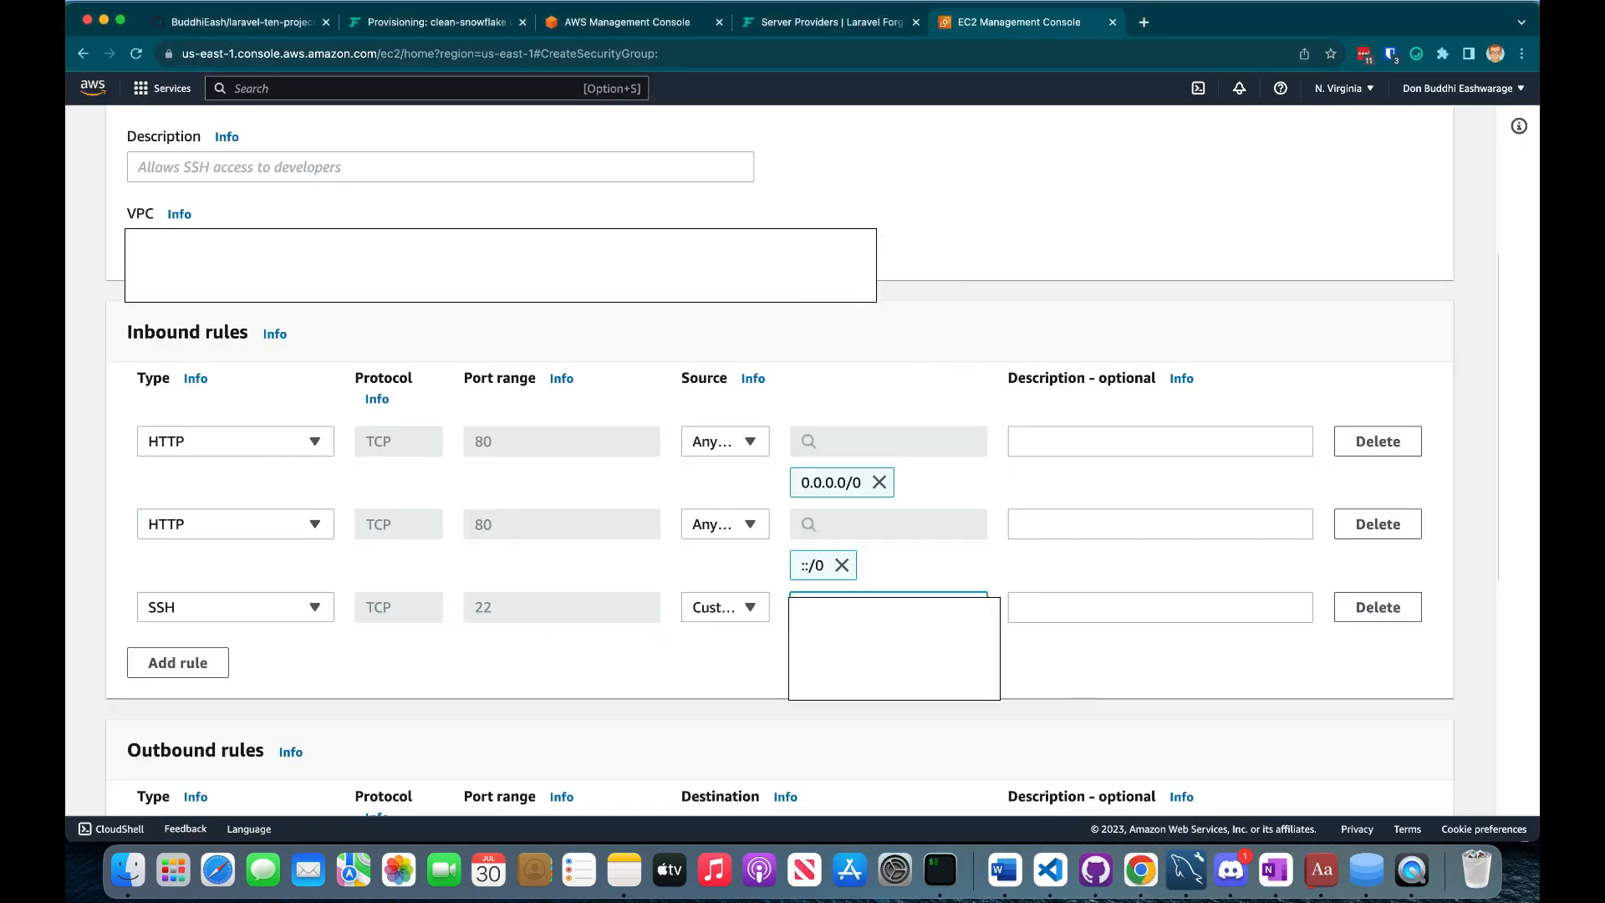
left_click(883, 666)
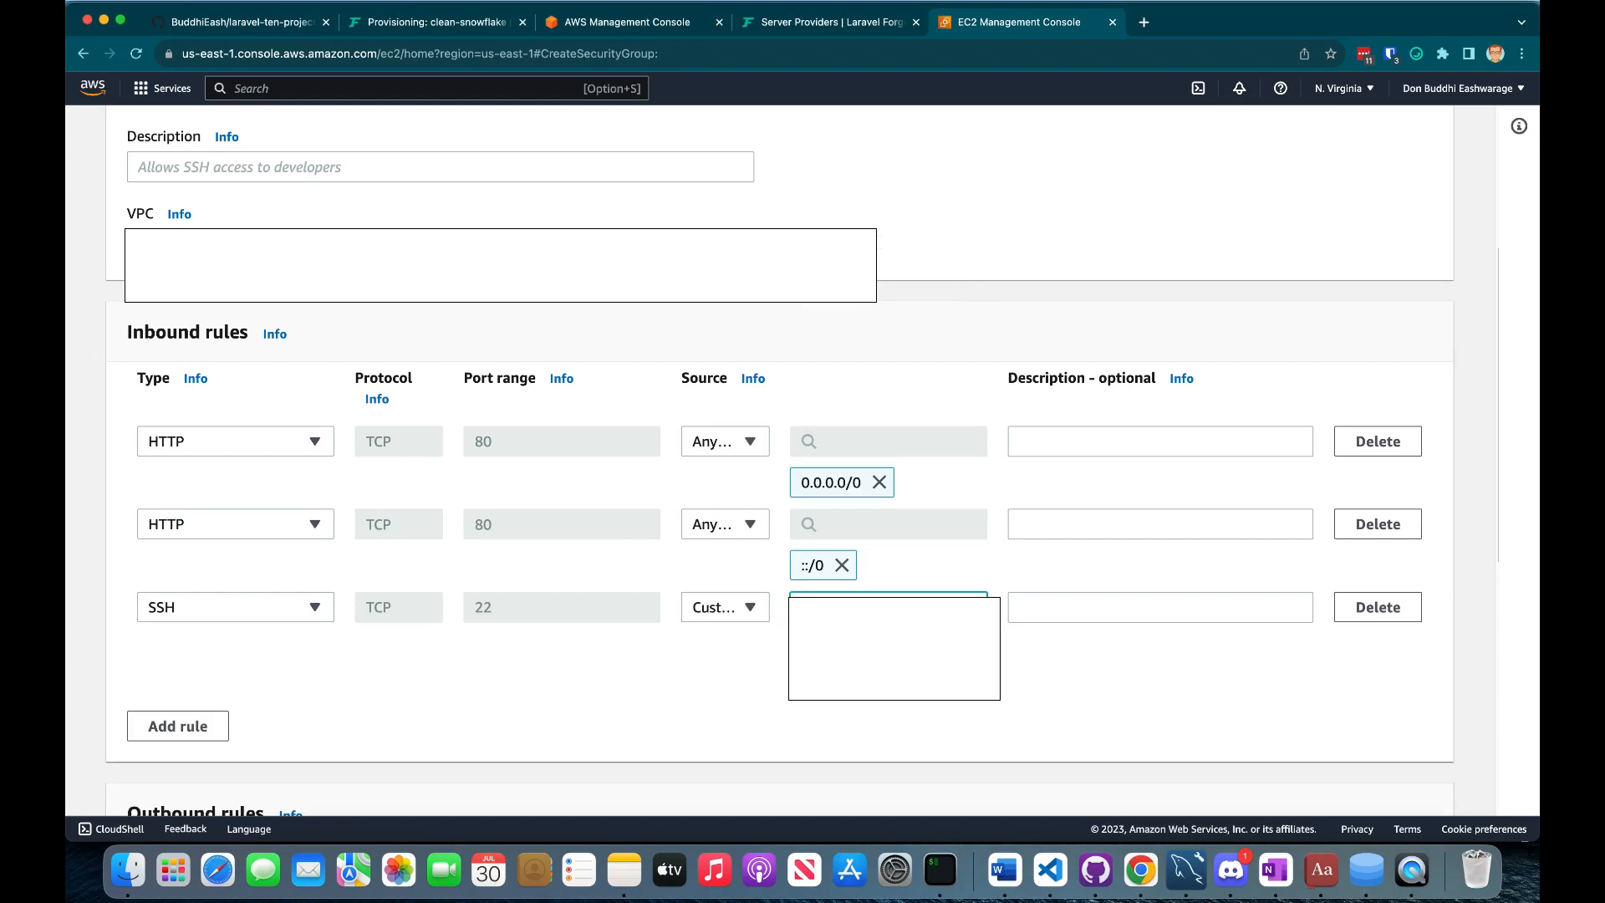
left_click(801, 23)
left_click(961, 348)
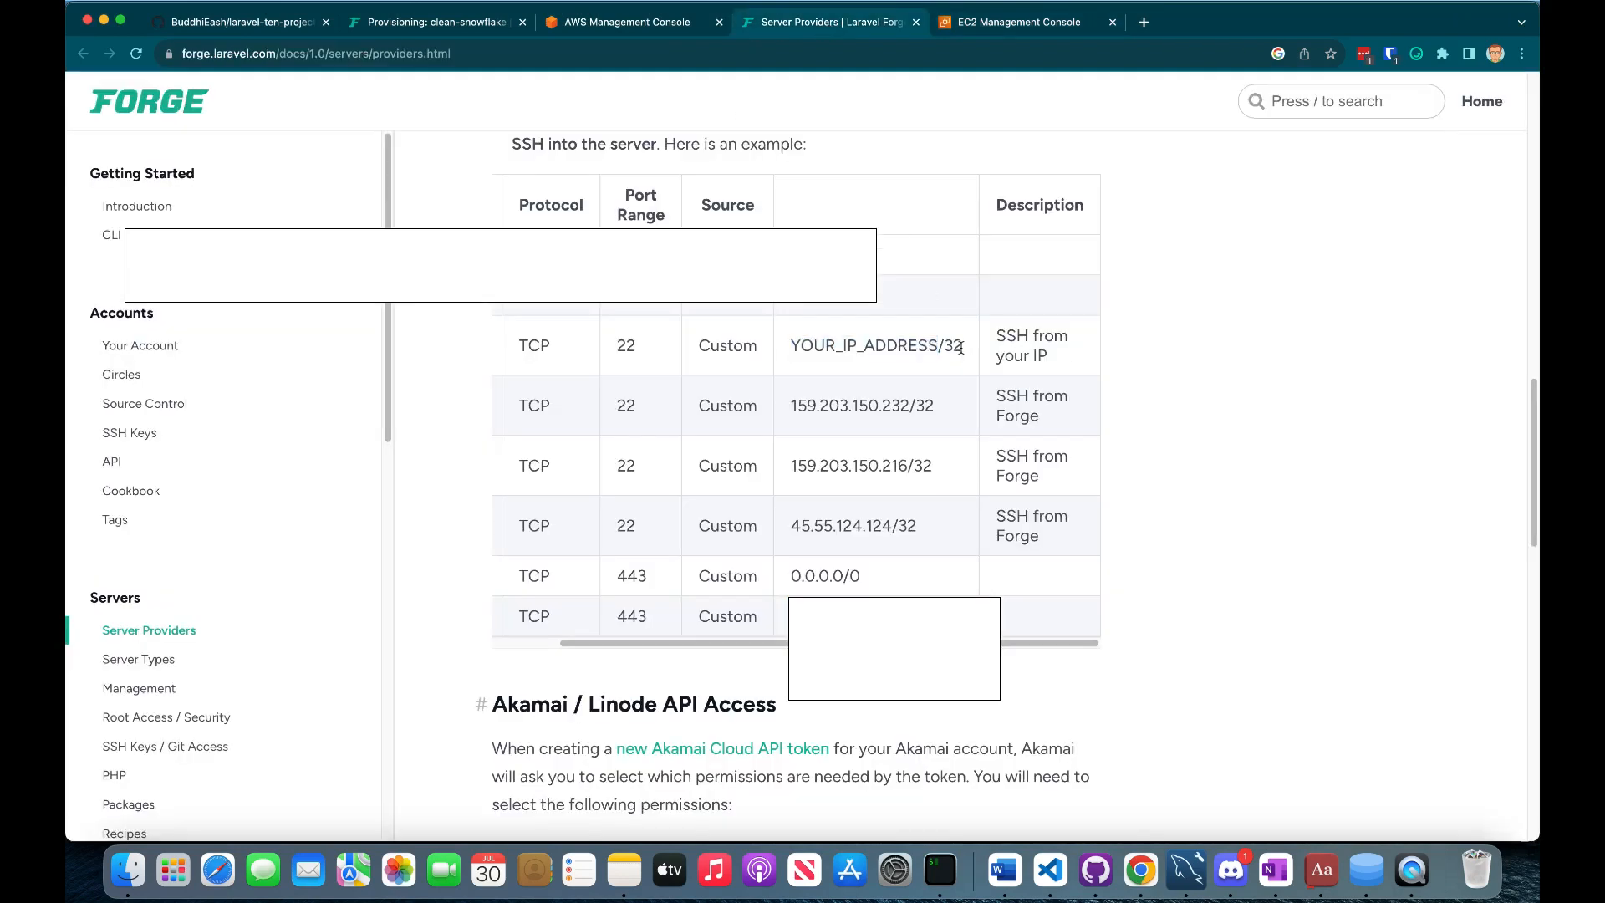
scroll(776, 381, "left", 2)
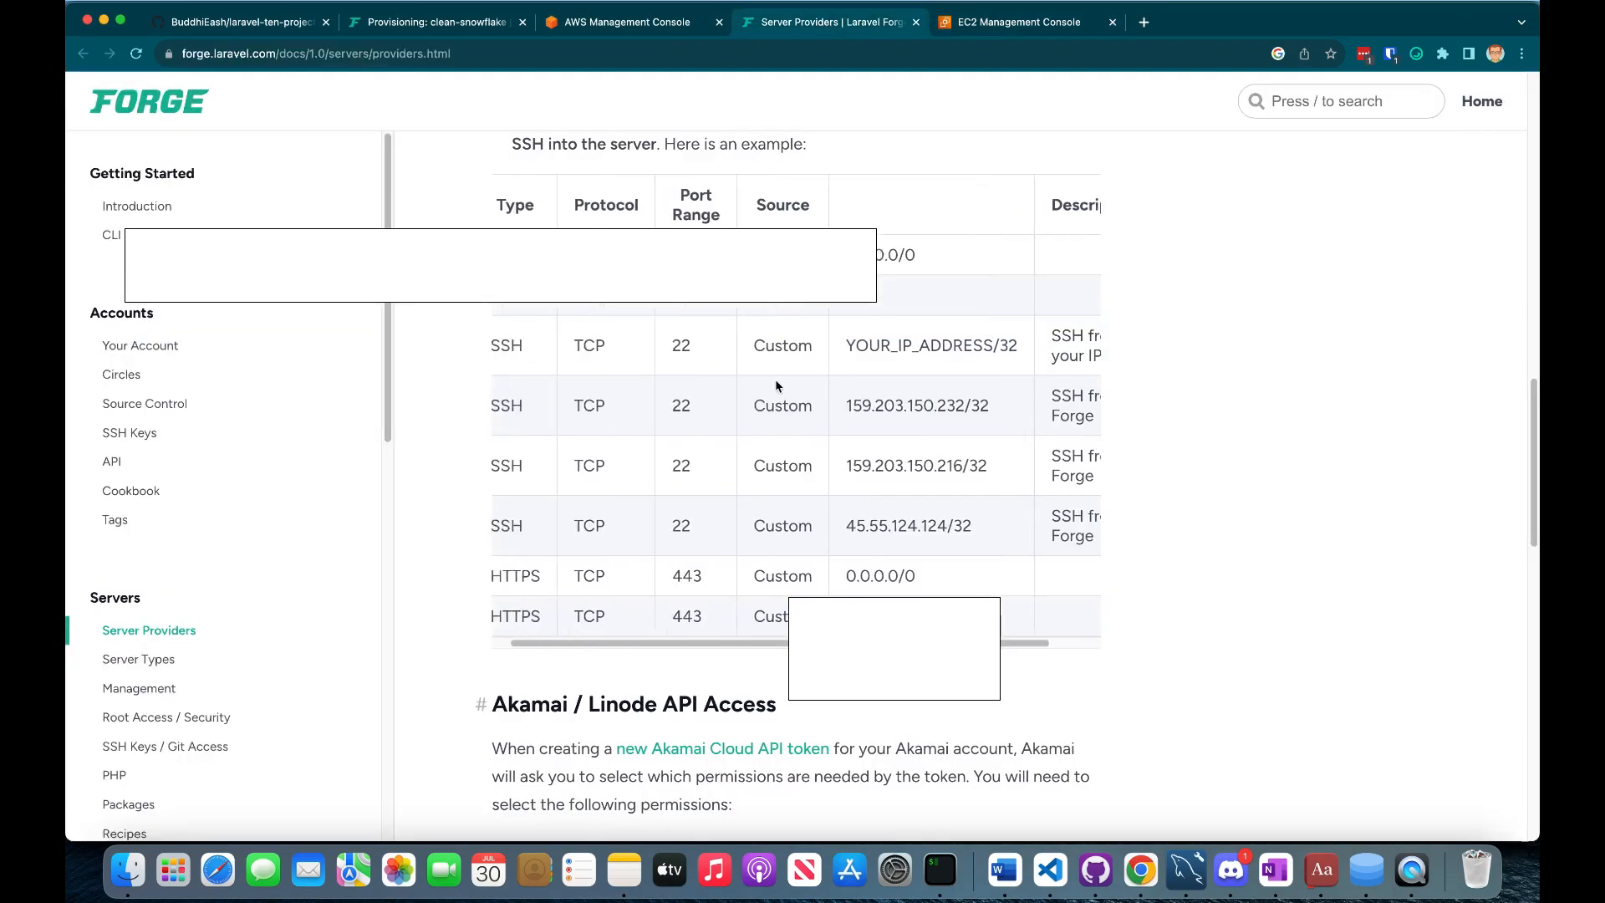
scroll(776, 385, "left", 1)
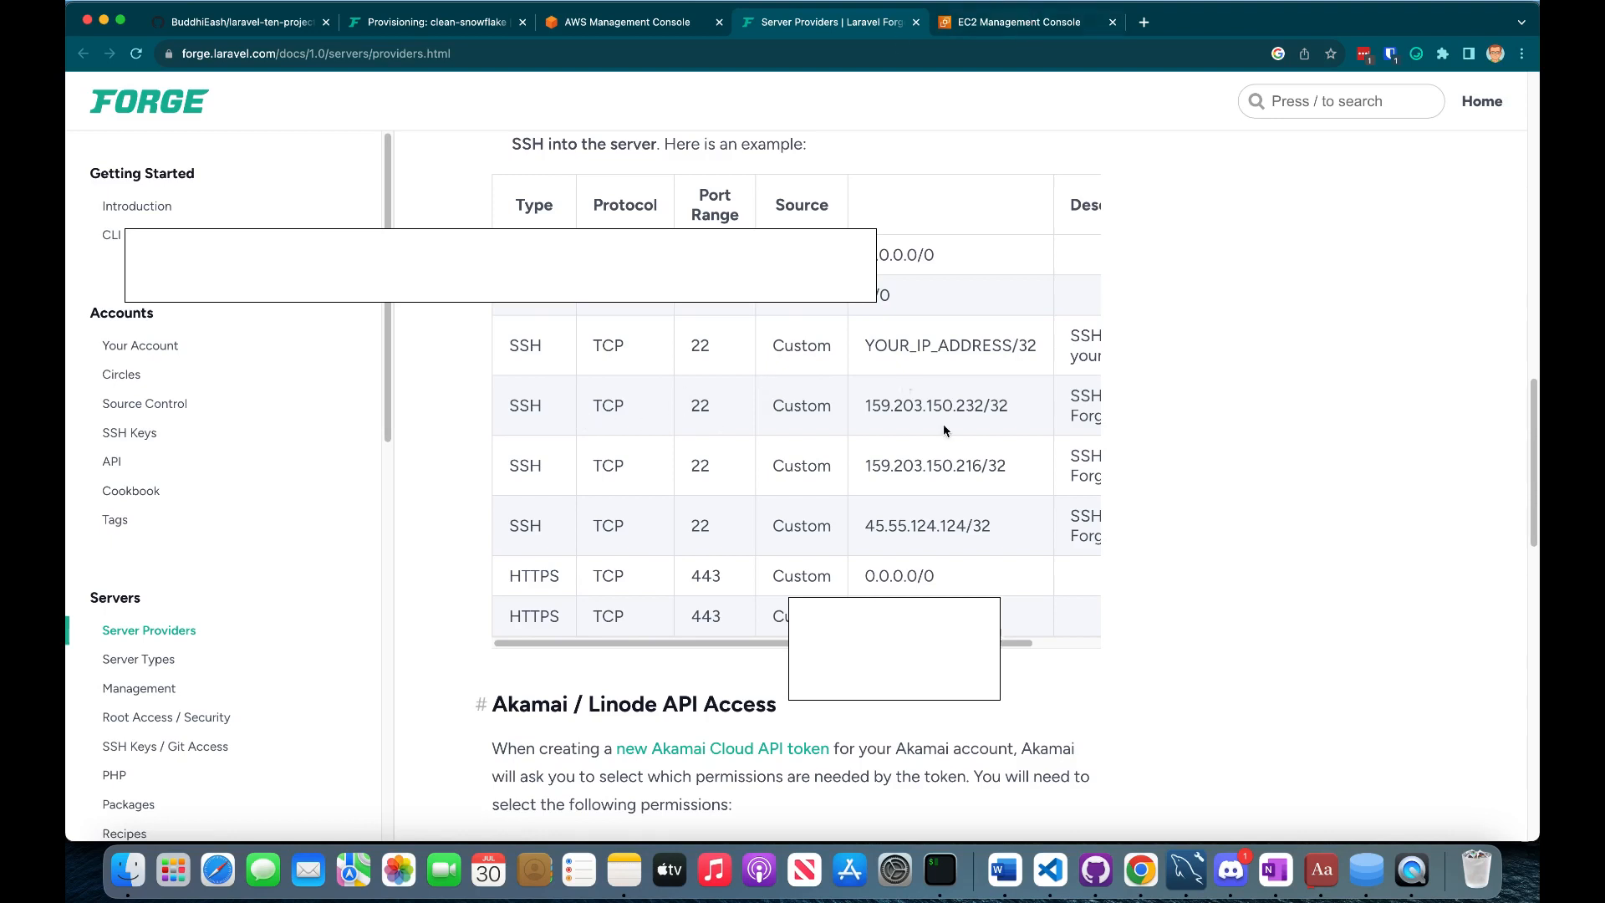
scroll(976, 404, "right", 3)
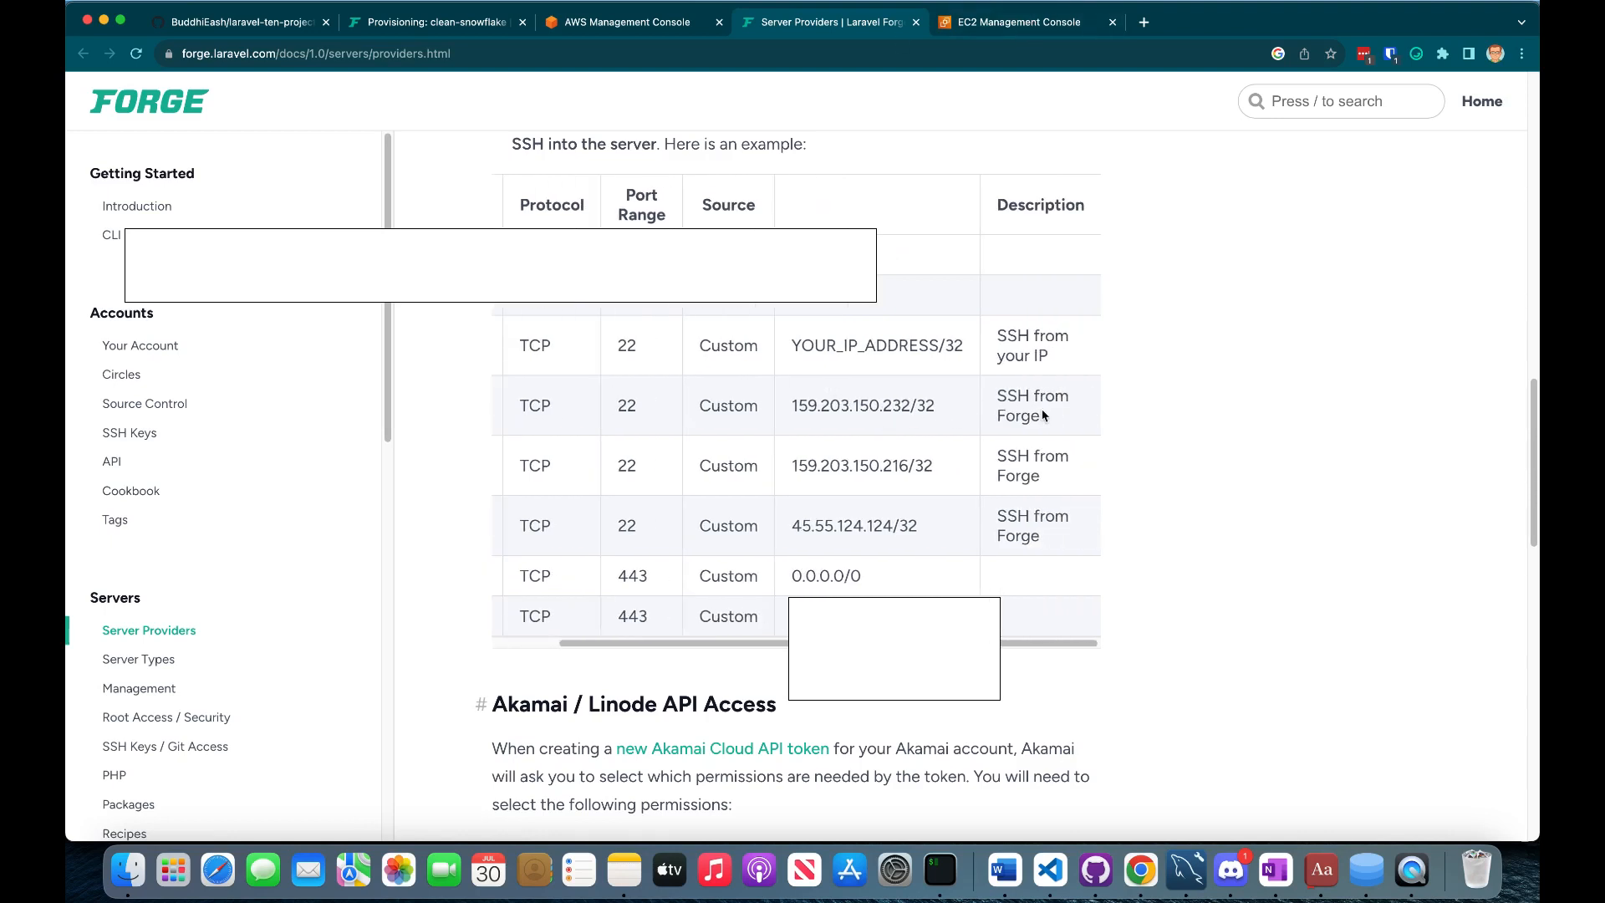
left_click_drag(998, 336, 1051, 340)
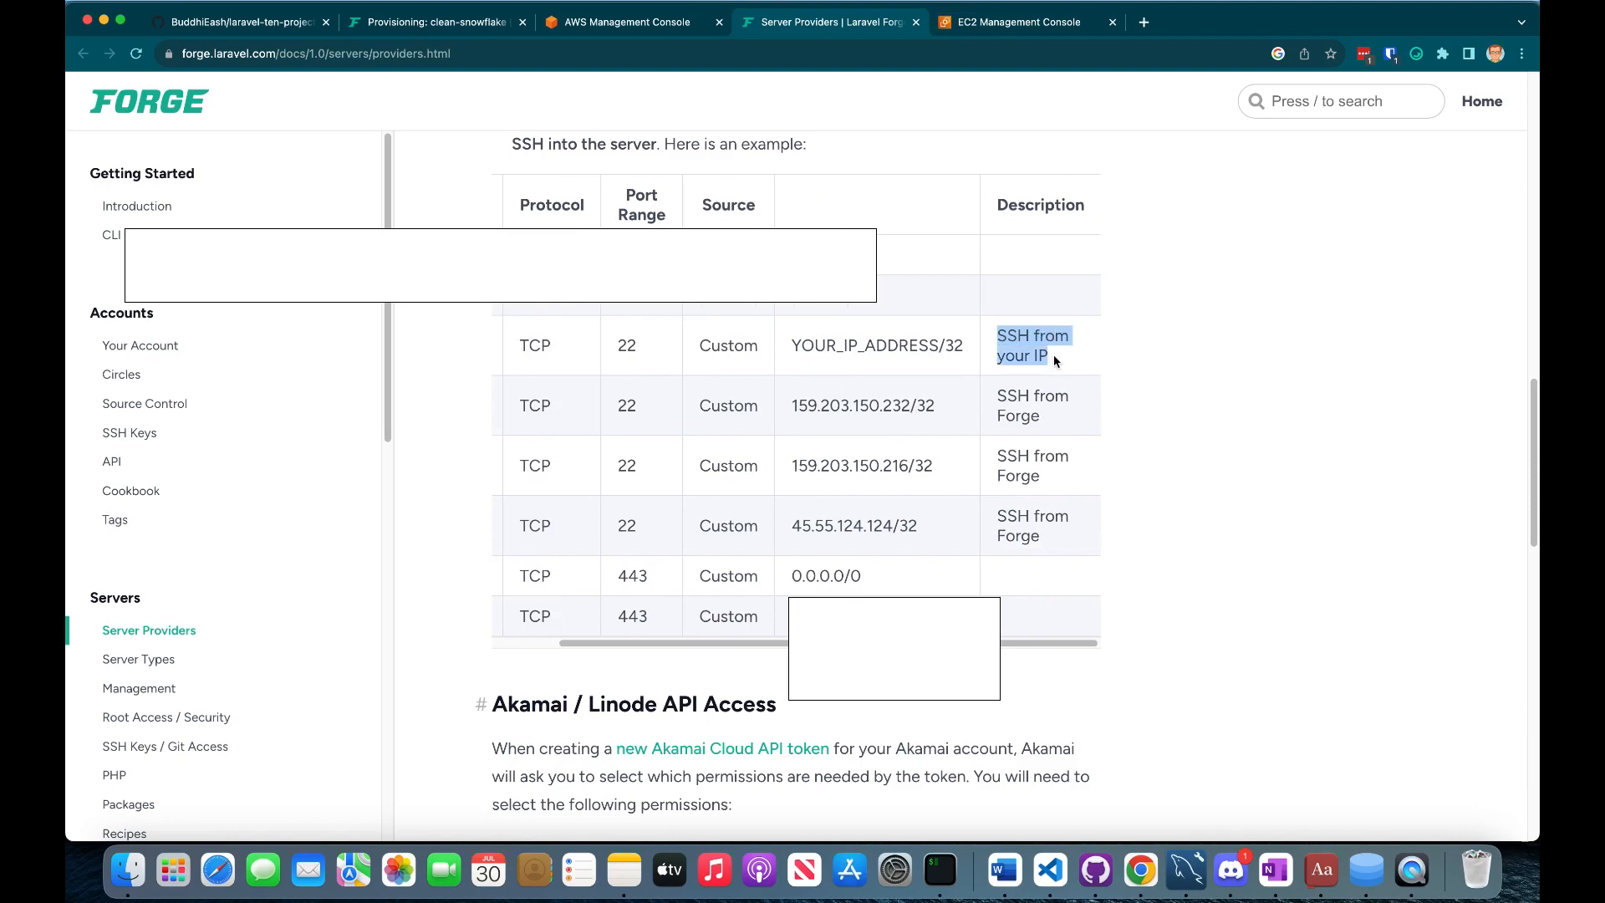
left_click_drag(993, 400, 1051, 426)
scroll(1051, 426, "left", 2)
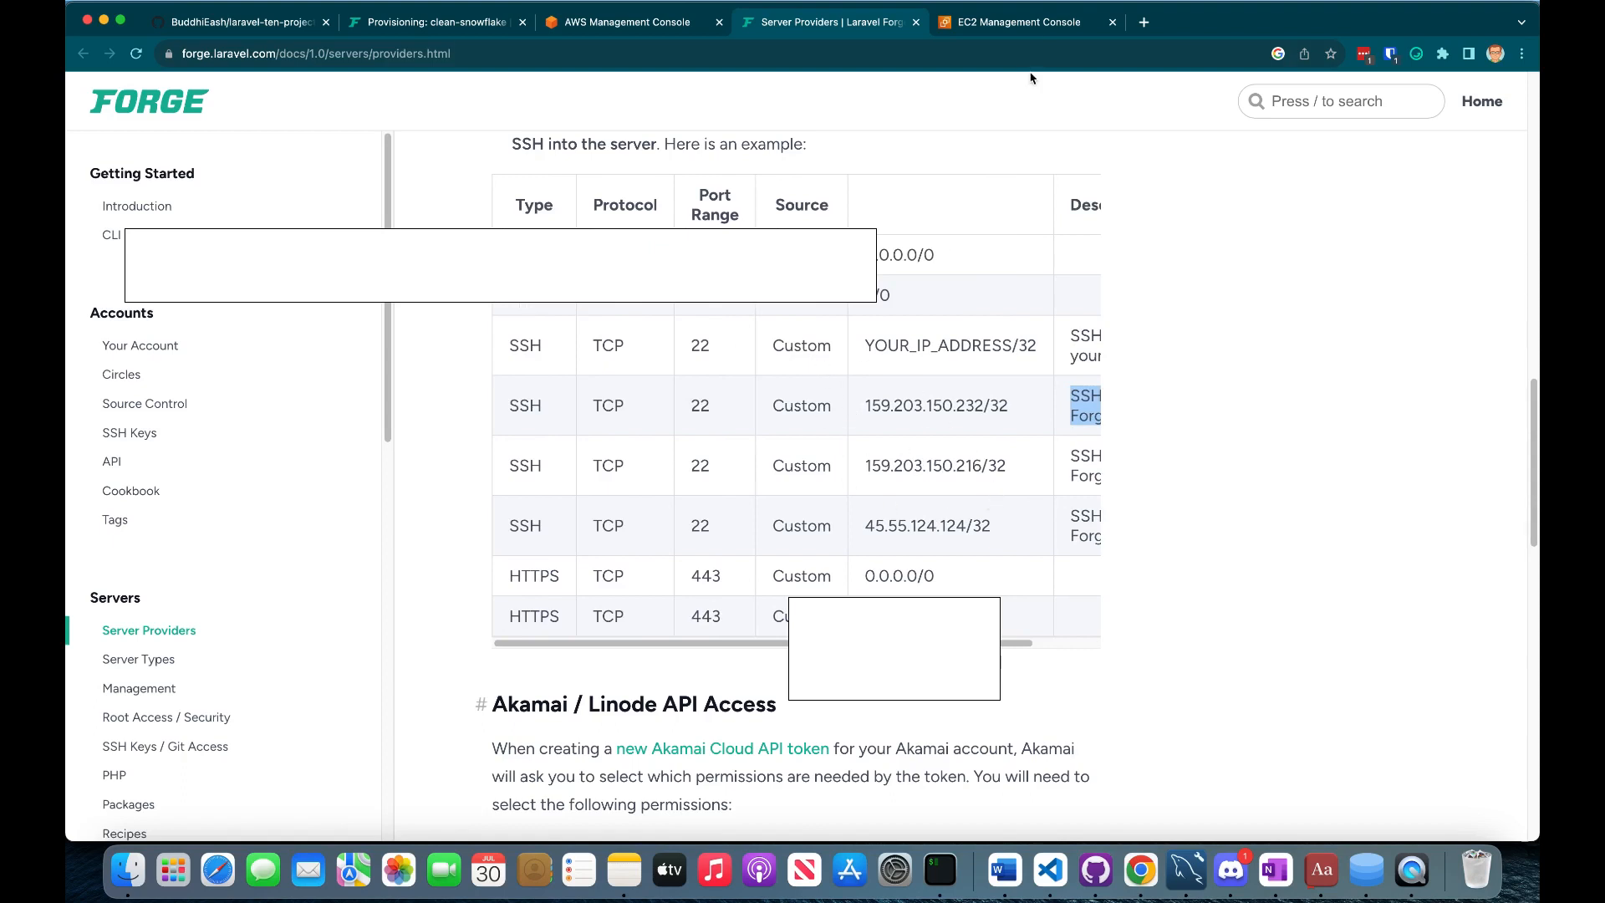
Step: Check the form's inbound rules against Forge's firewall table and scroll to the form bottom
left_click(1055, 25)
left_click(724, 344)
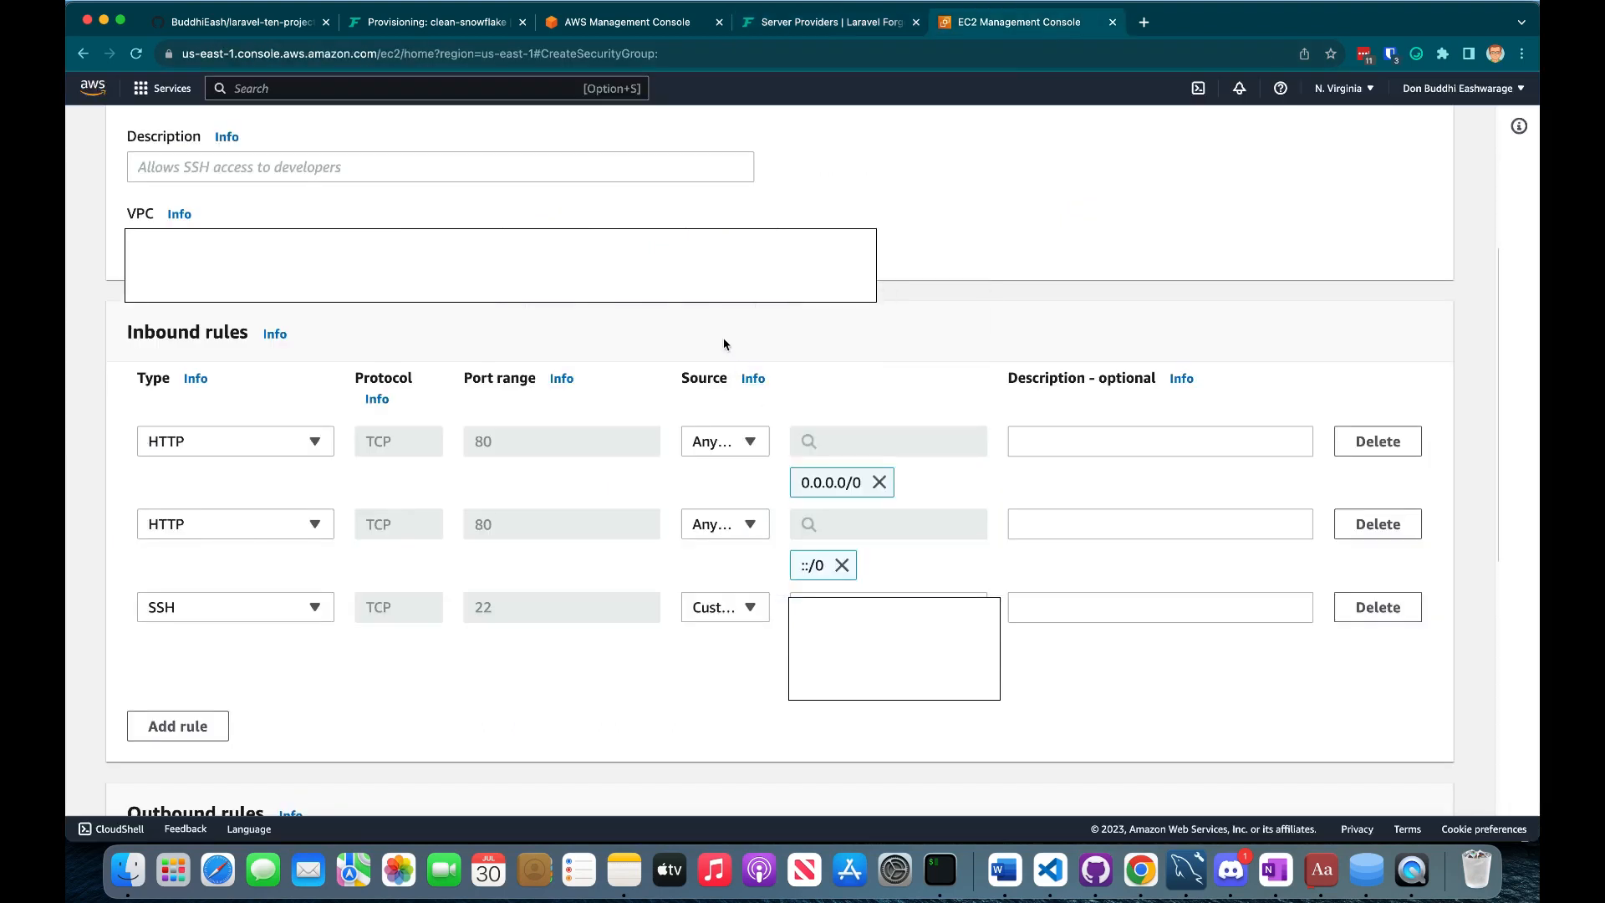
scroll(1086, 563, "down", 5)
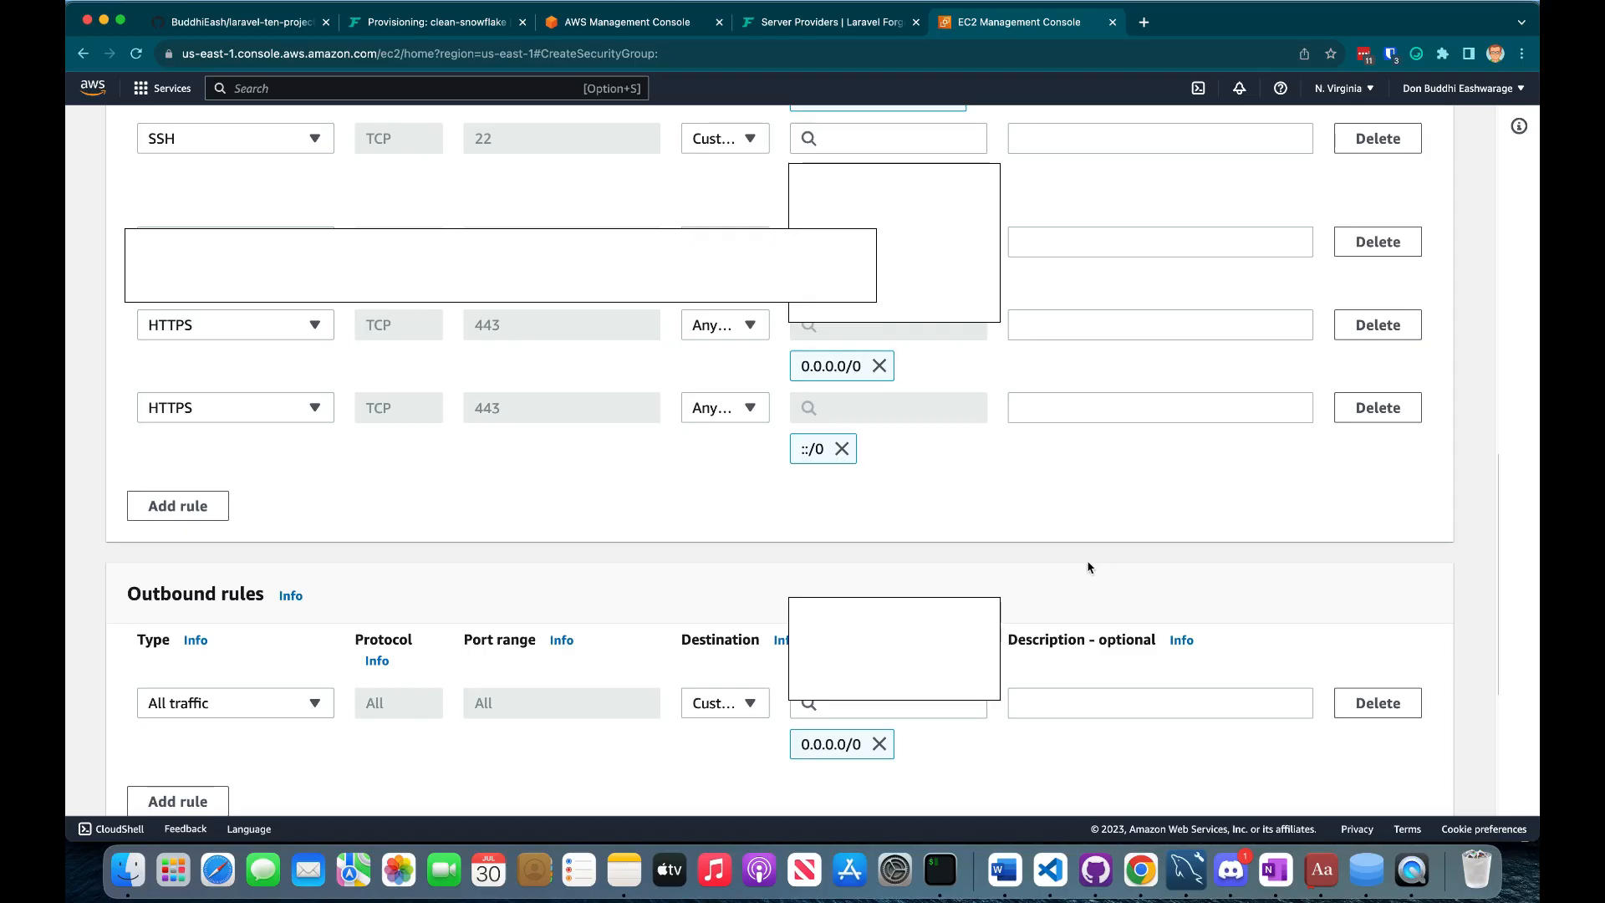
left_click(809, 24)
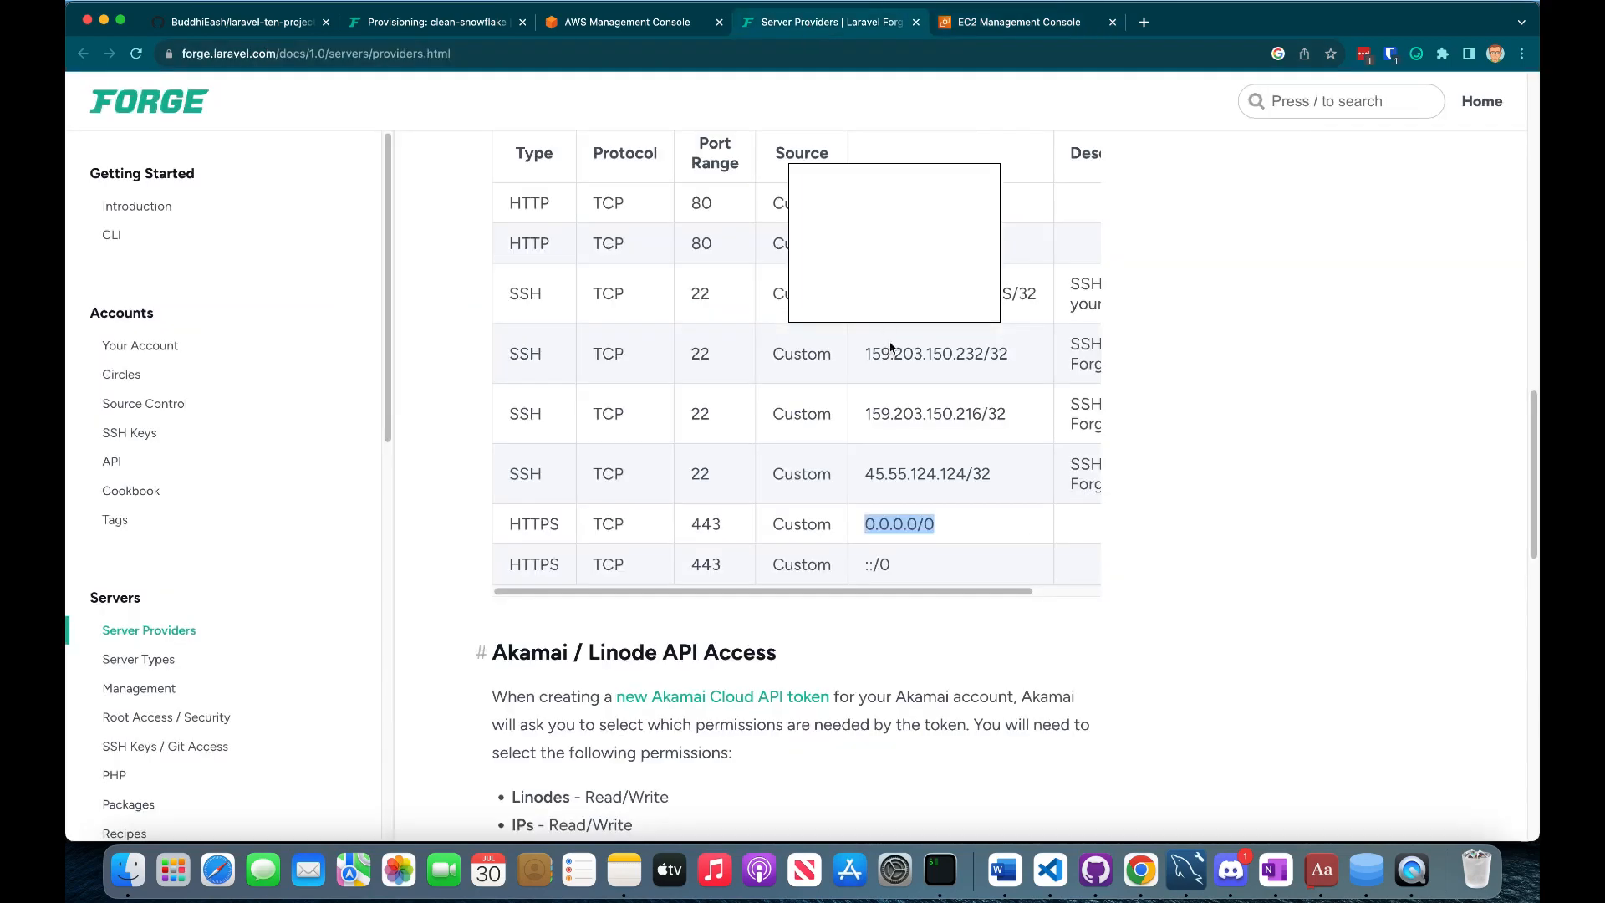
scroll(891, 348, "up", 2)
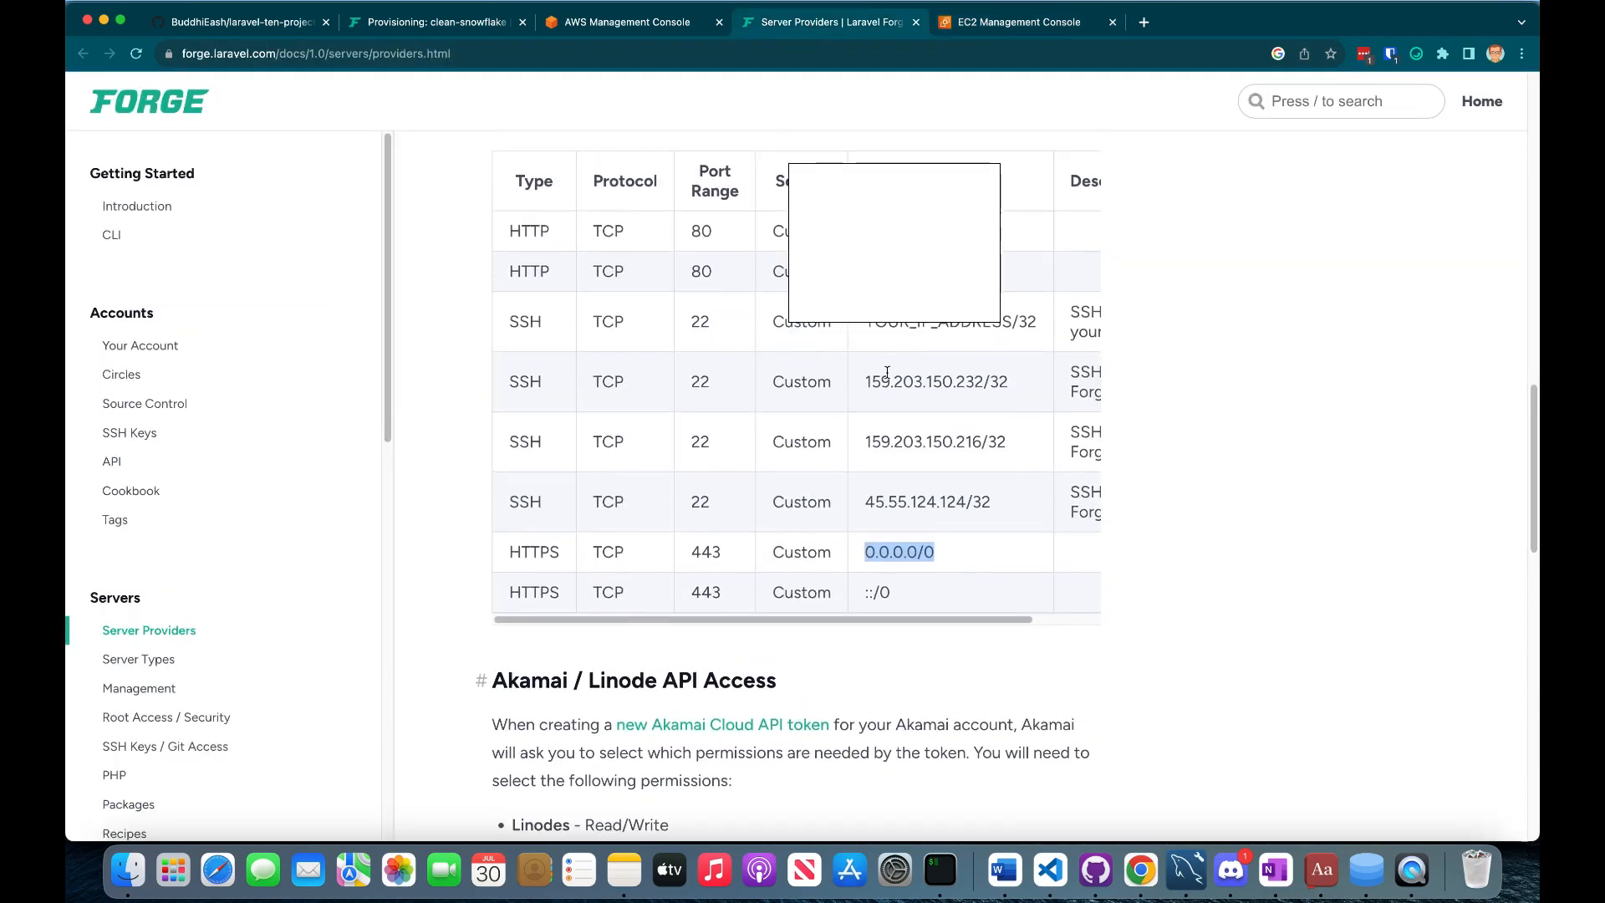
left_click(1072, 22)
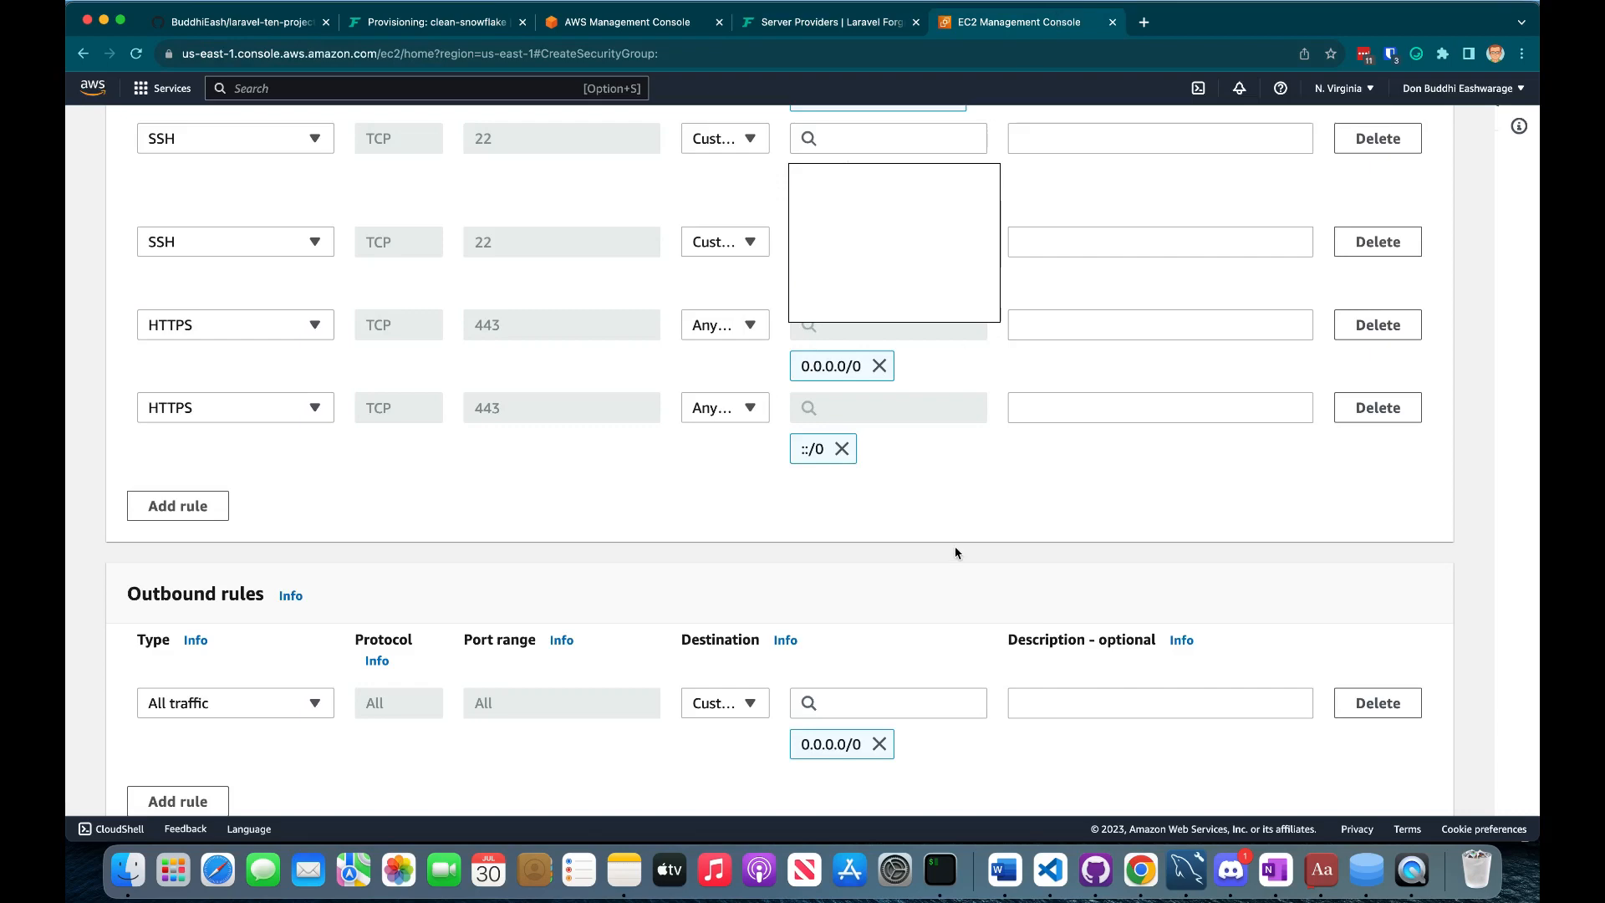
scroll(927, 483, "down", 5)
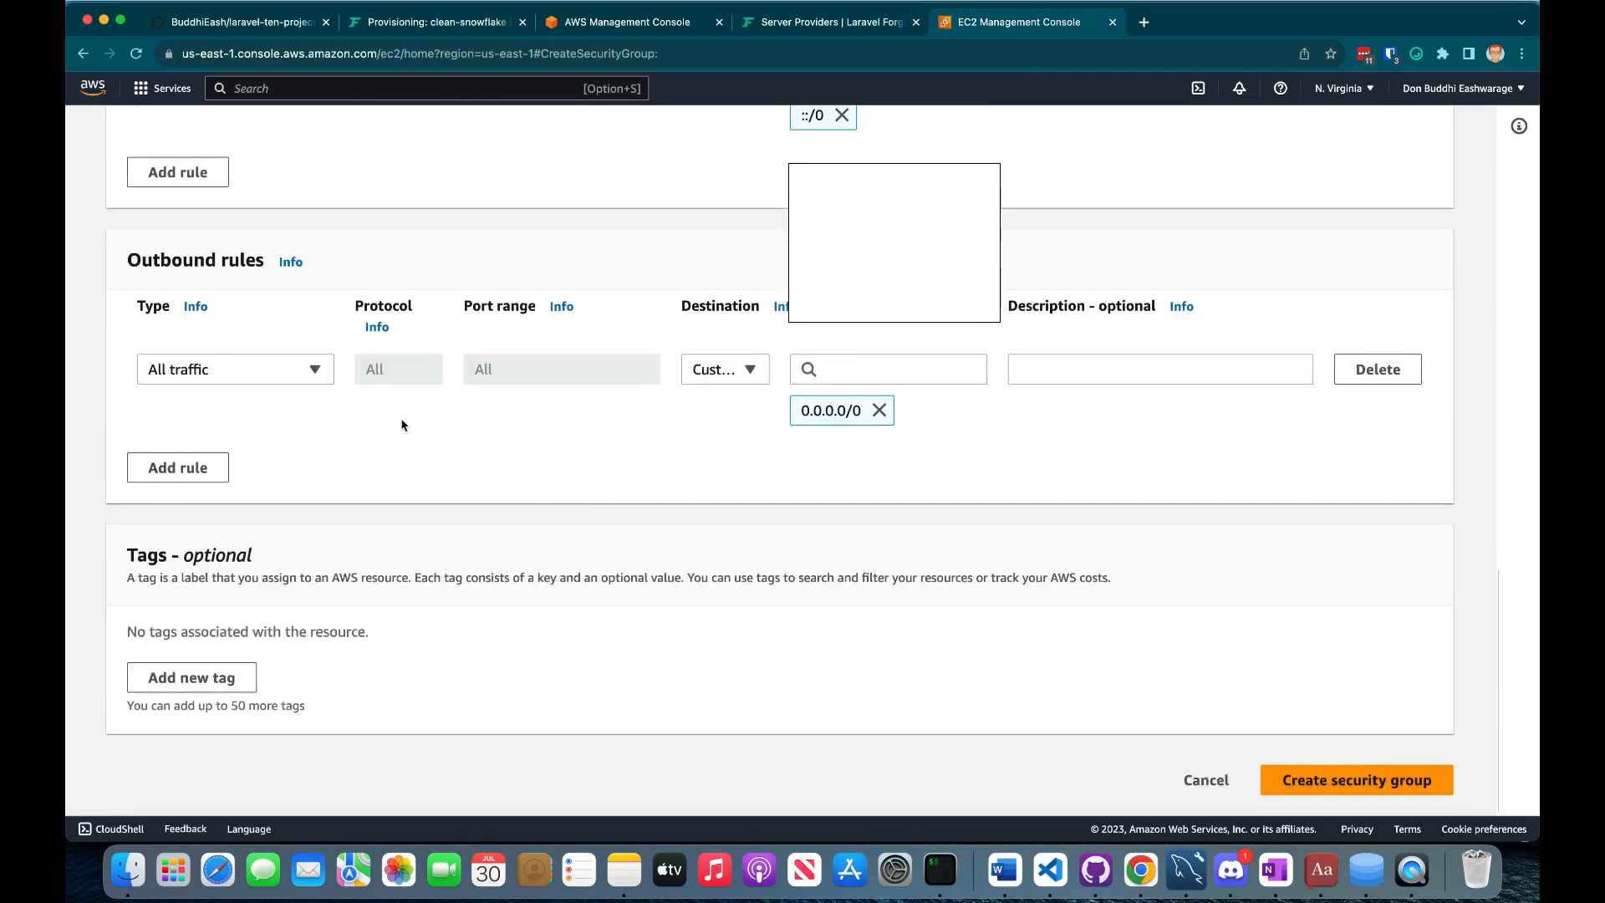
Step: Describe the group as 'allow laravel forge to connect with ec2' and create laravel-forge-sg
left_click(1349, 783)
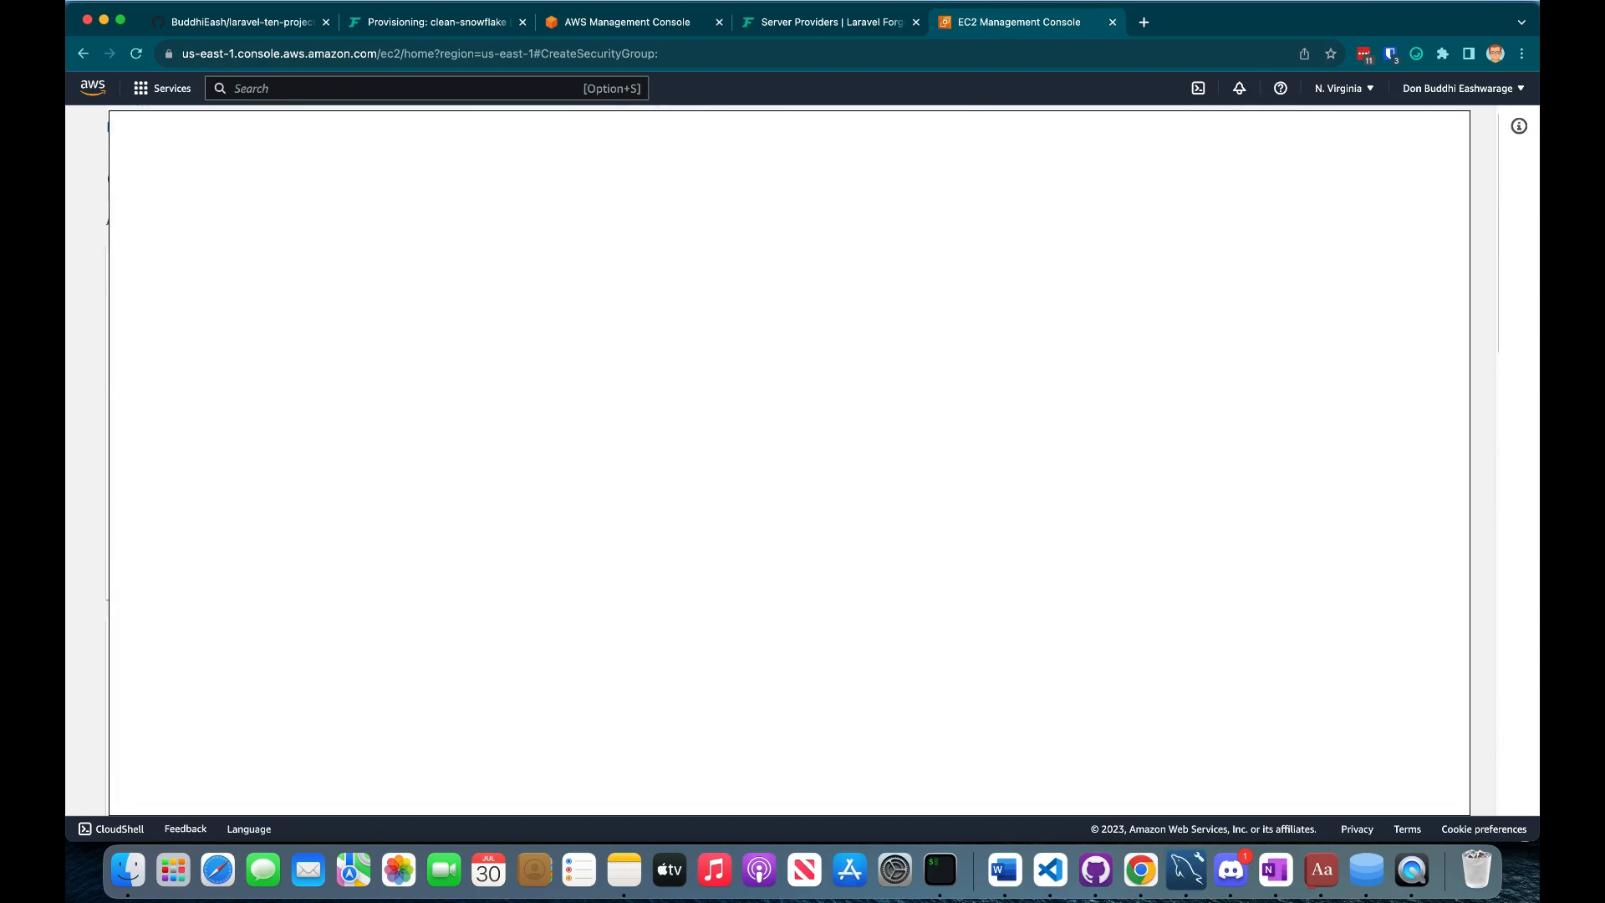
type("allow ")
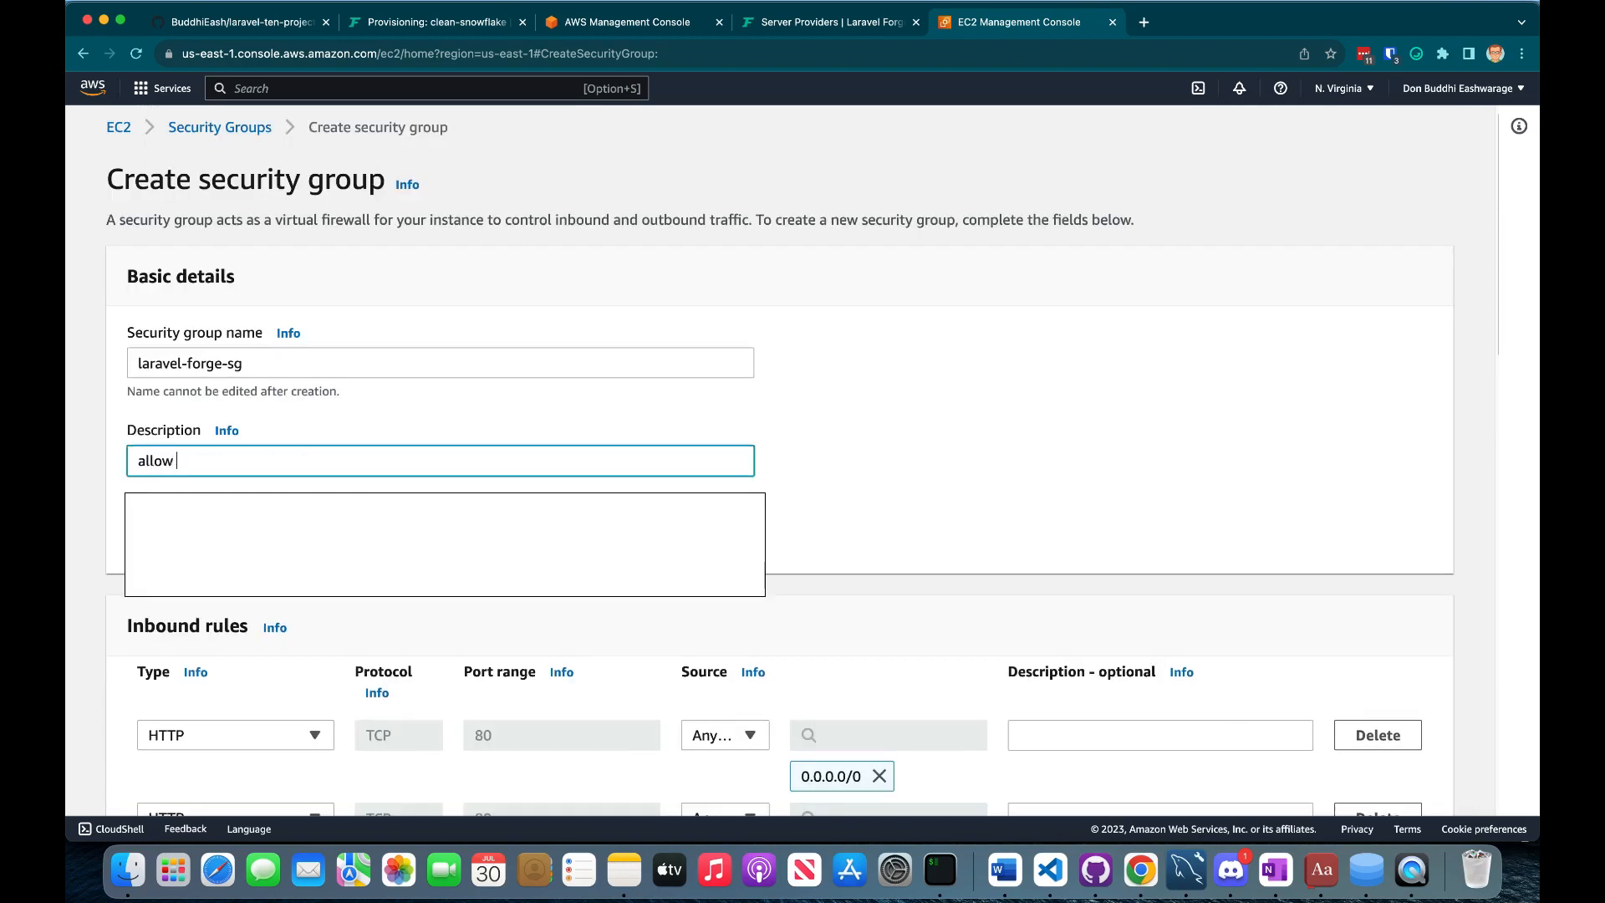
type("laravel forge to connect with ec2")
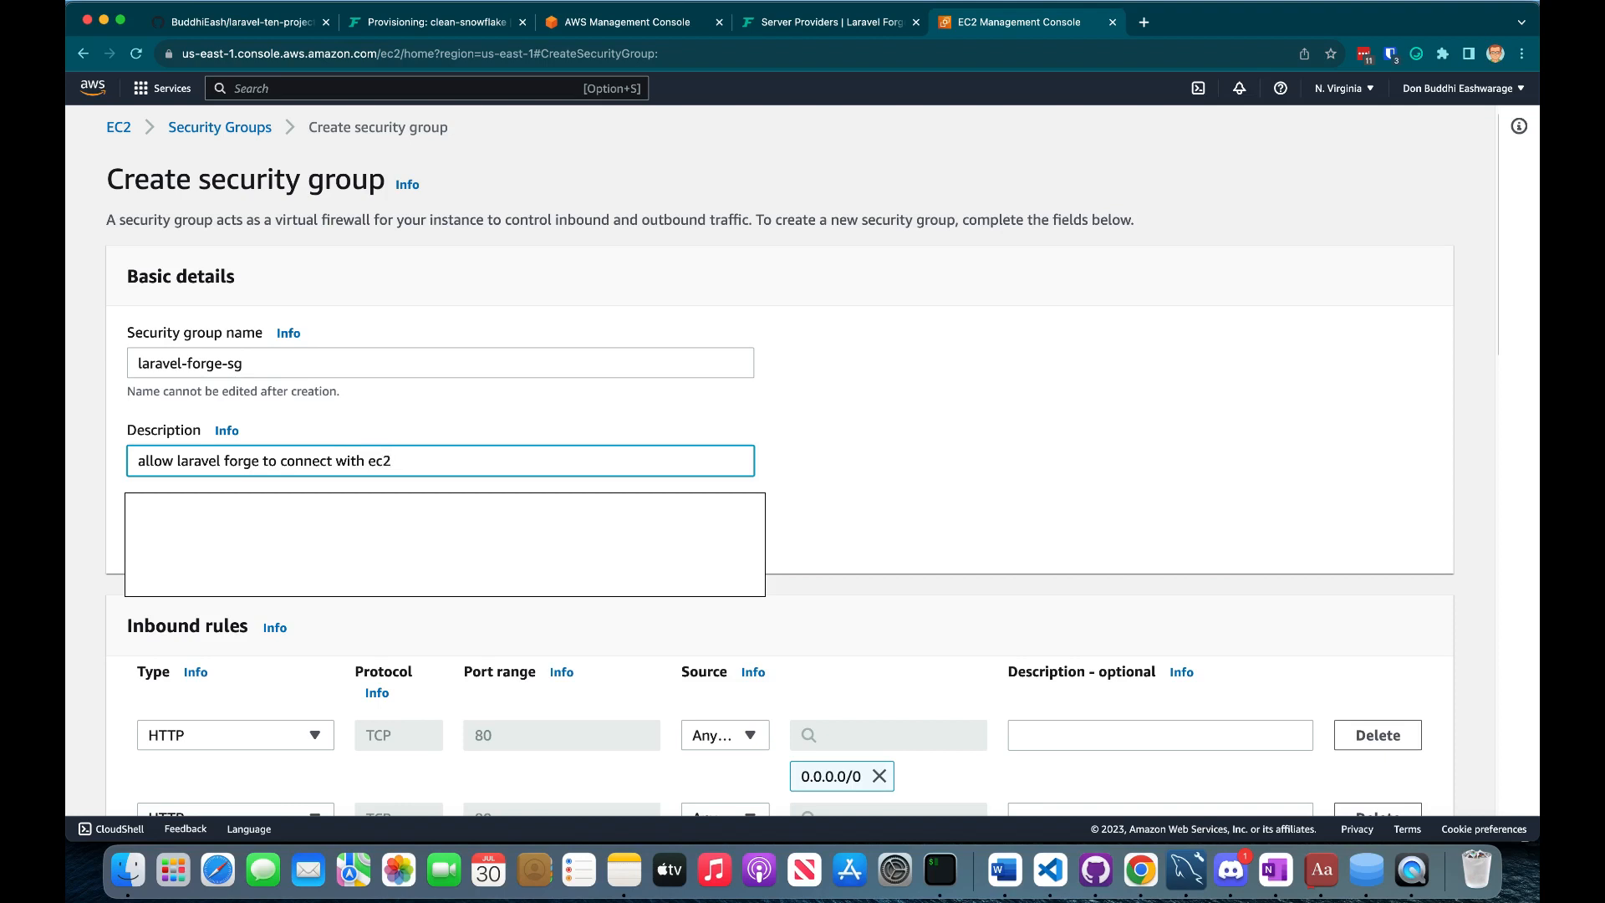
left_click(1036, 444)
scroll(1032, 444, "down", 10)
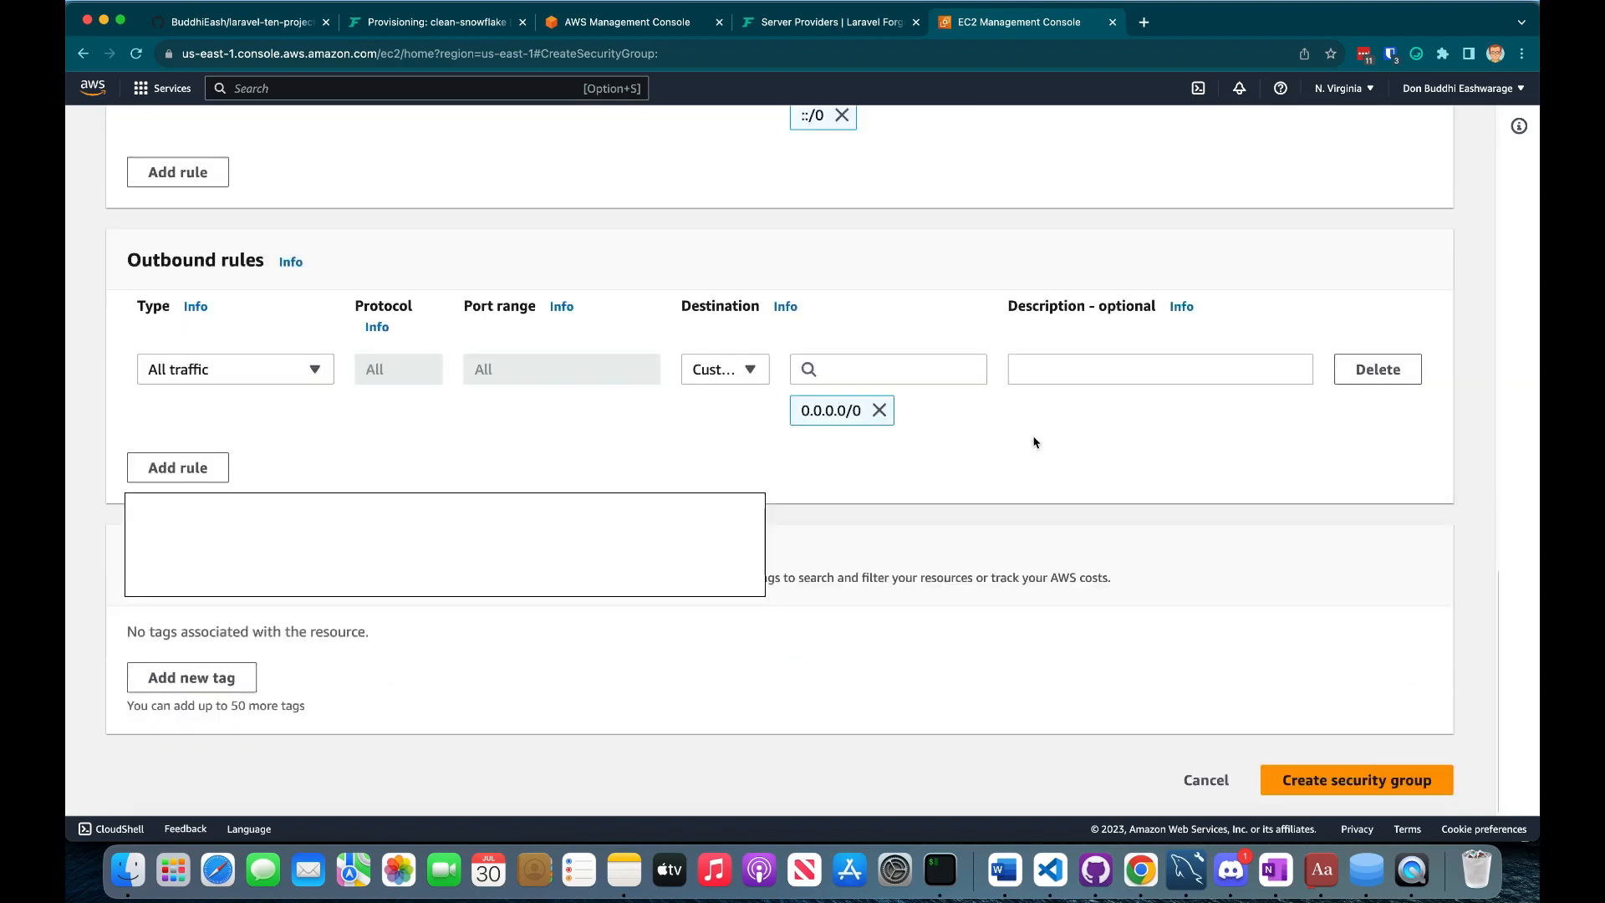
left_click(1372, 789)
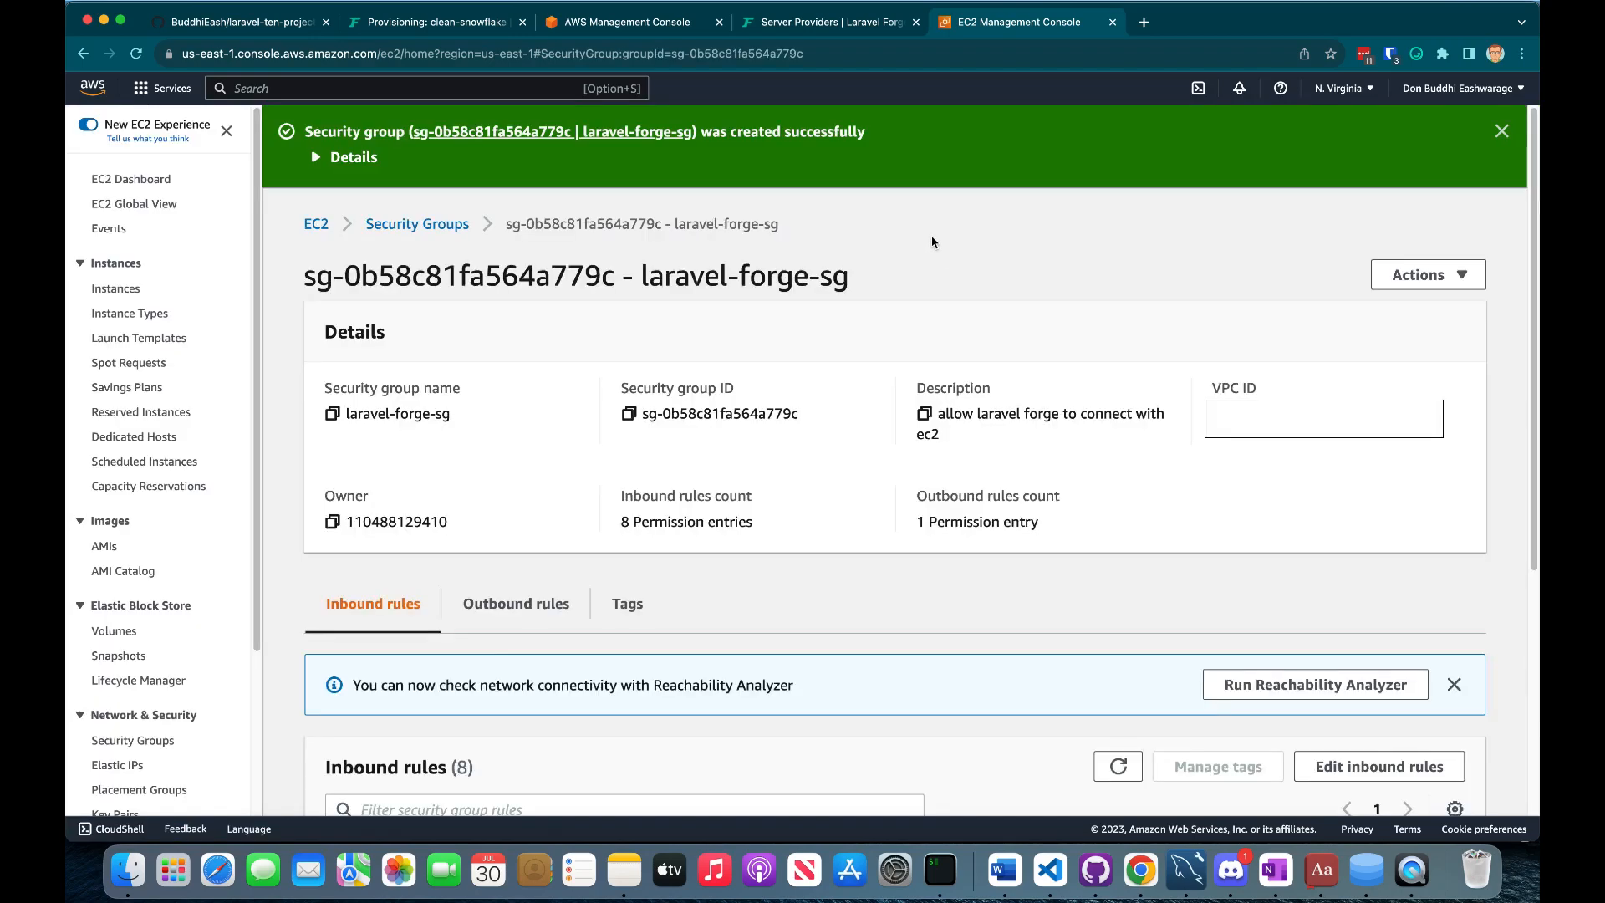
Step: Open the EC2 Instances list, glance at Forge provisioning, and return to Forge's firewall docs
left_click(116, 288)
left_click(399, 25)
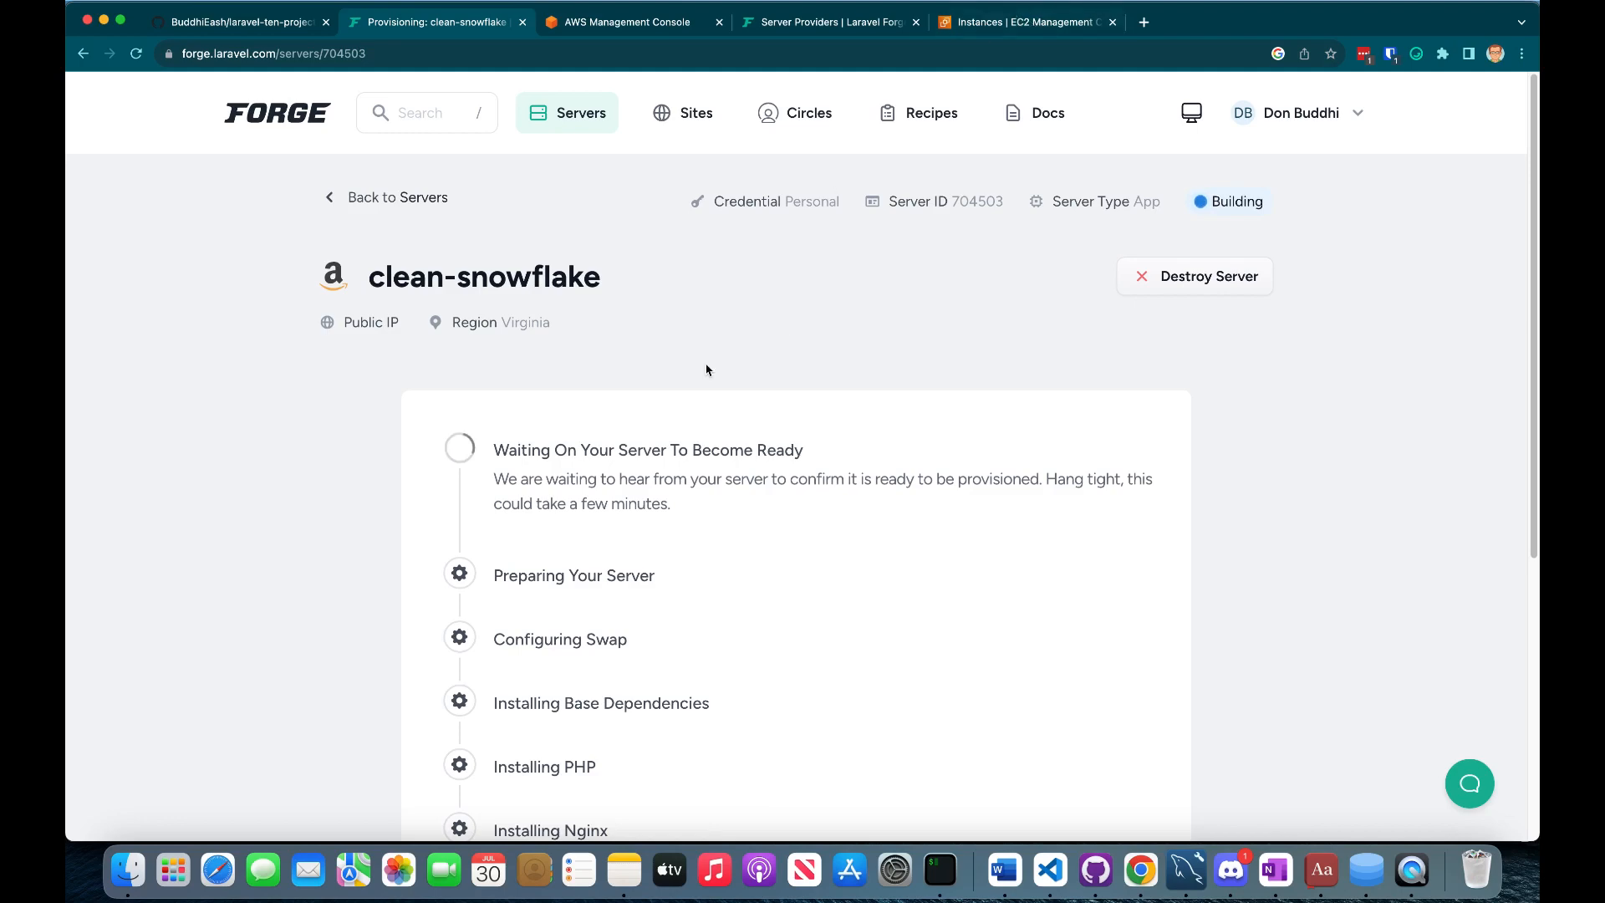
left_click(837, 19)
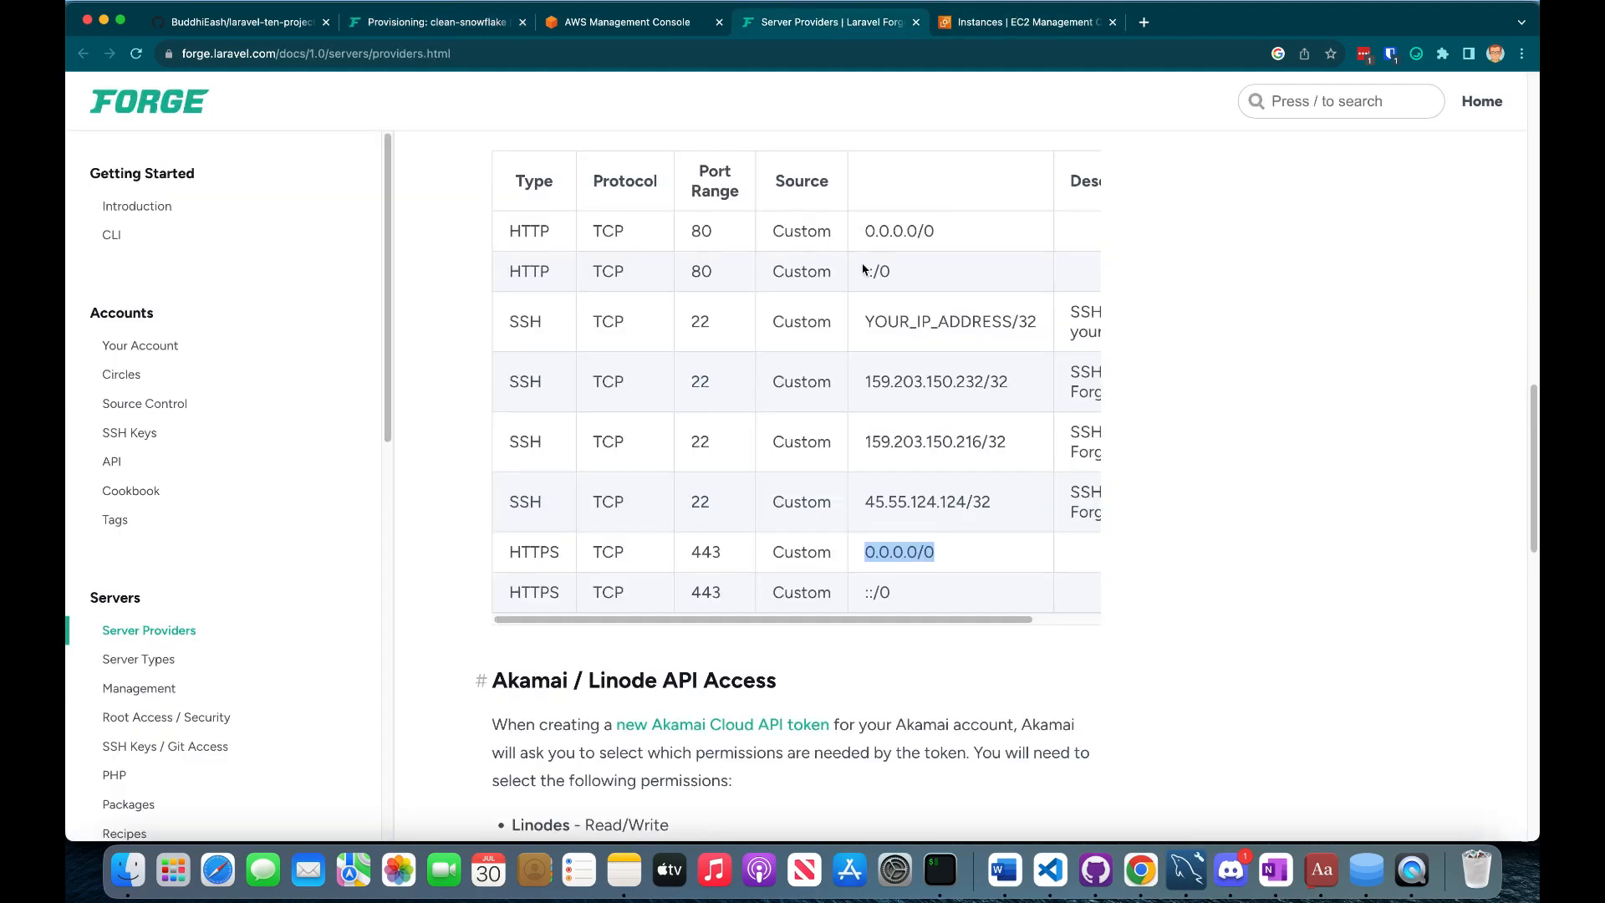
scroll(867, 331, "up", 1)
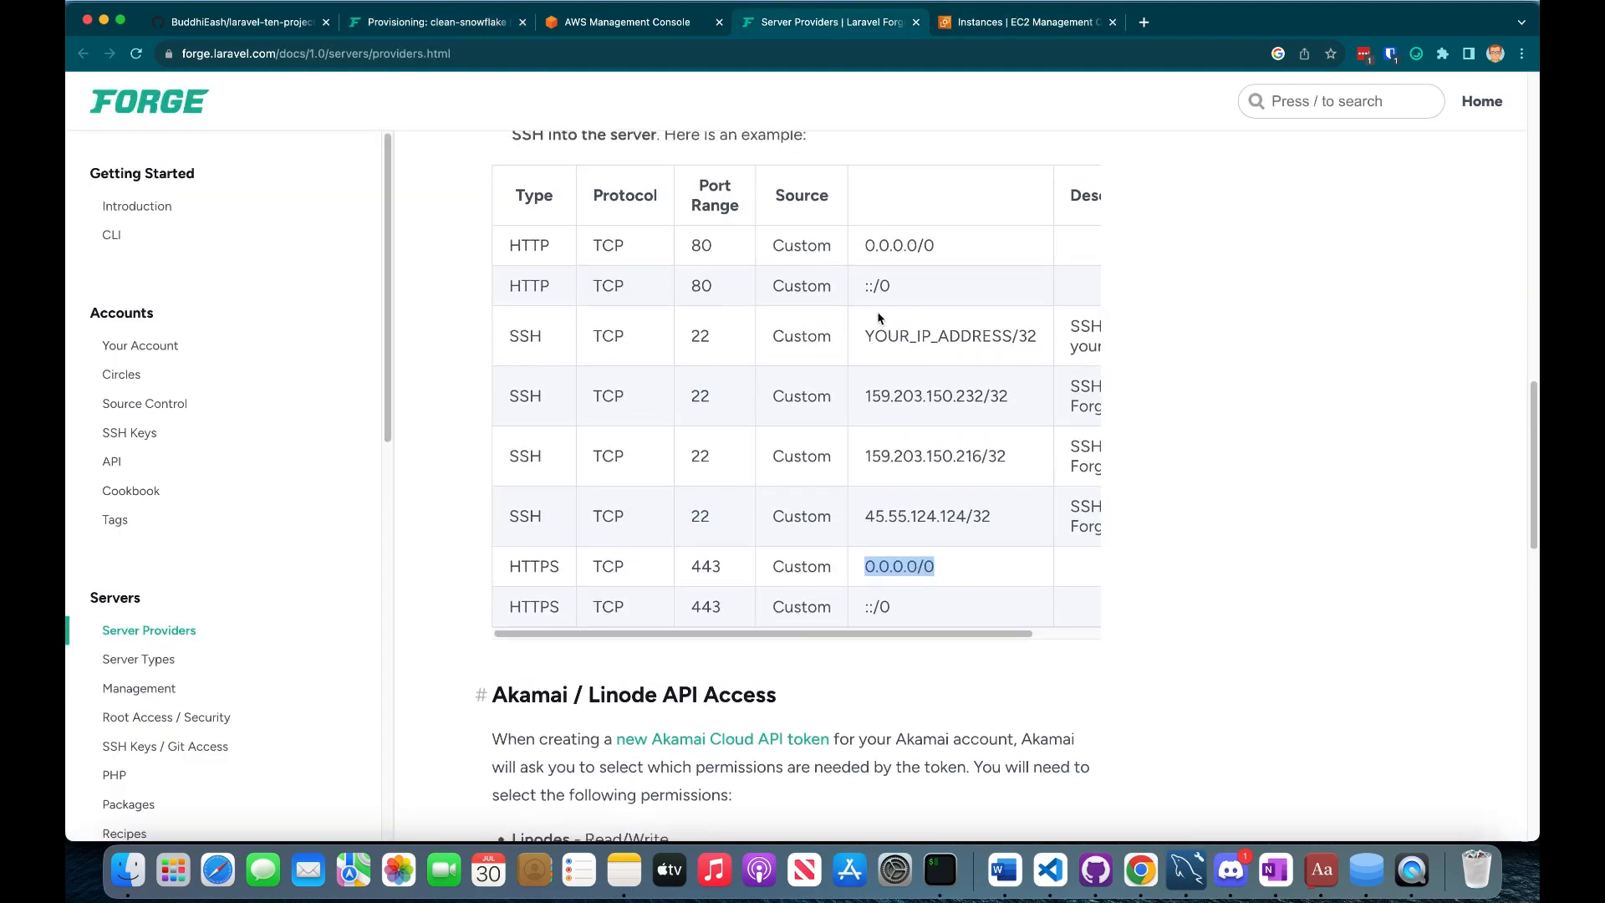
Step: See clean-snowflake still Building in Forge, then open its summary from the EC2 Instances list
scroll(878, 318, "up", 1)
left_click(406, 13)
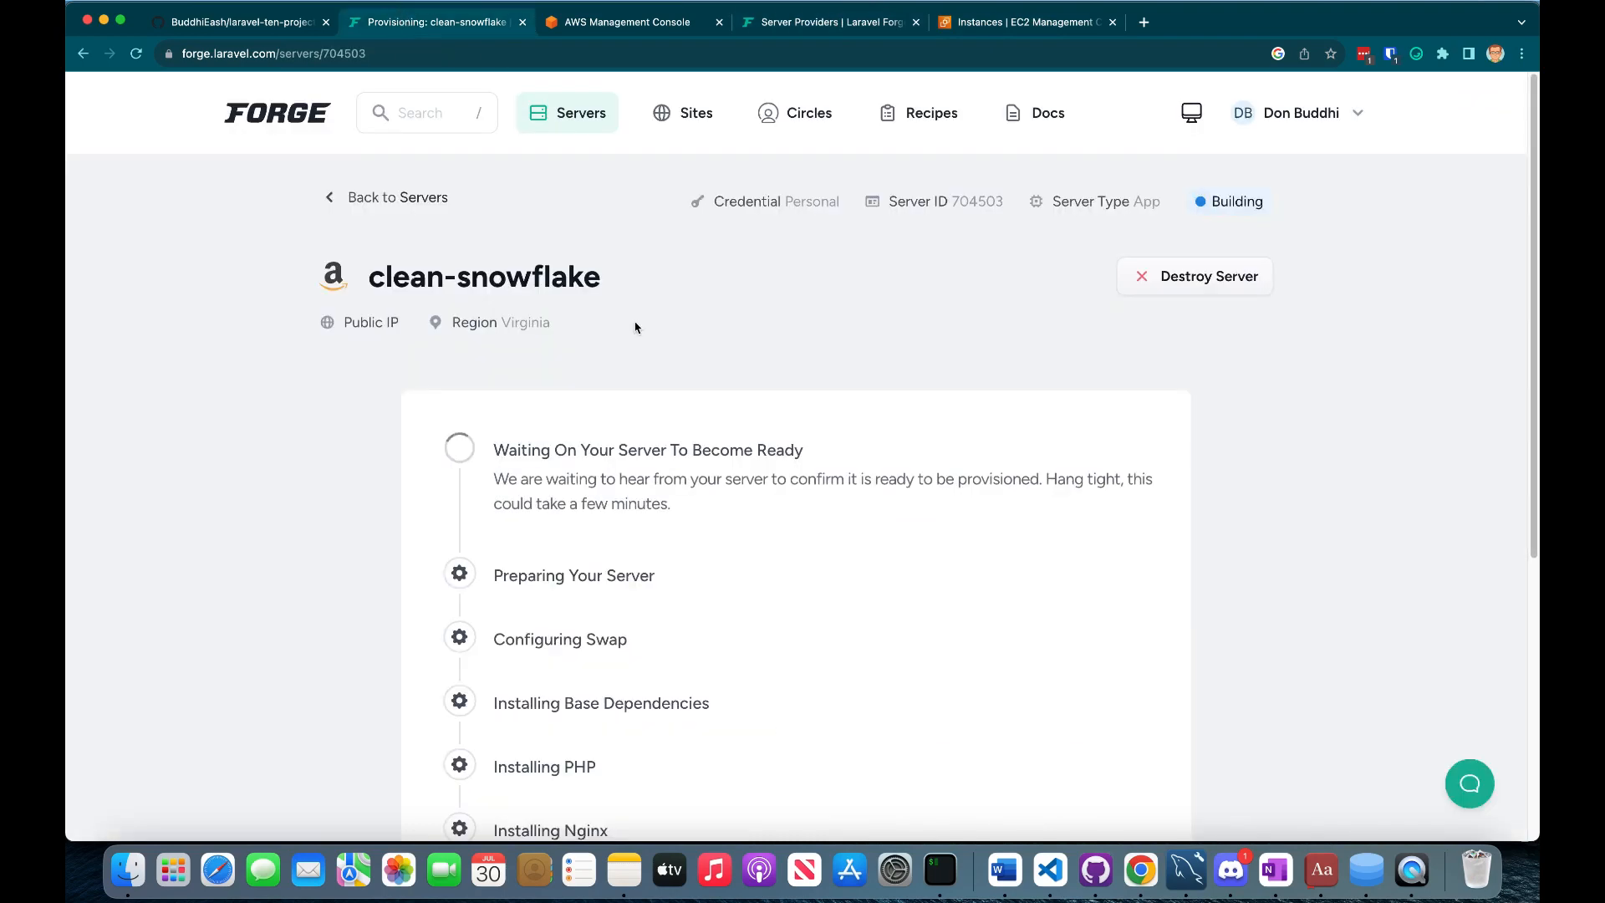
scroll(928, 383, "down", 3)
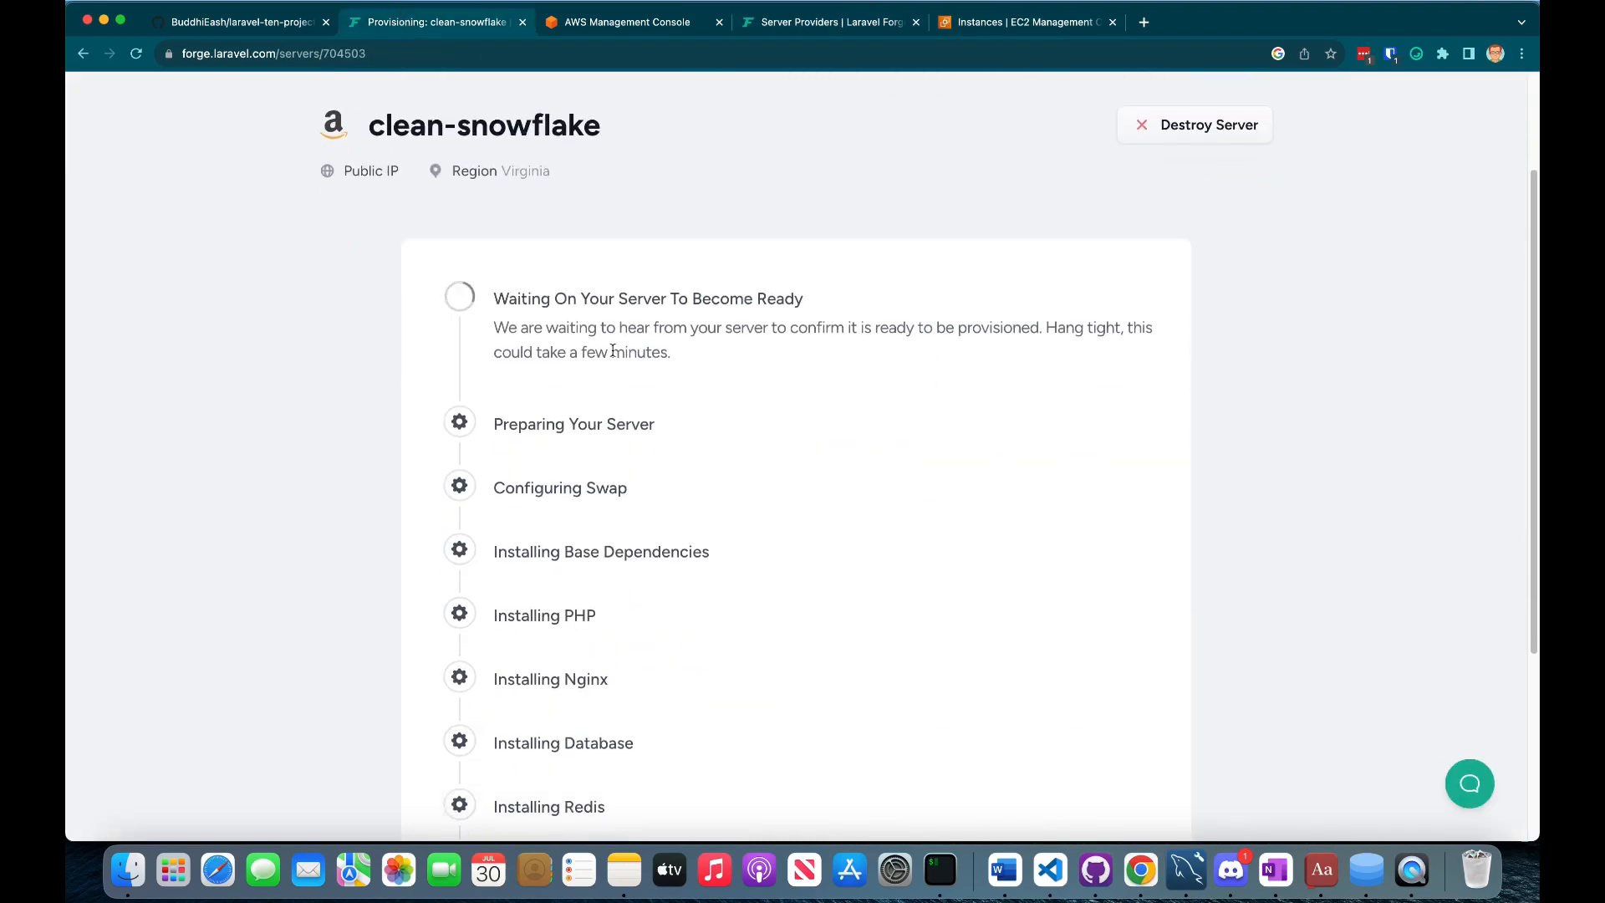
scroll(578, 424, "down", 4)
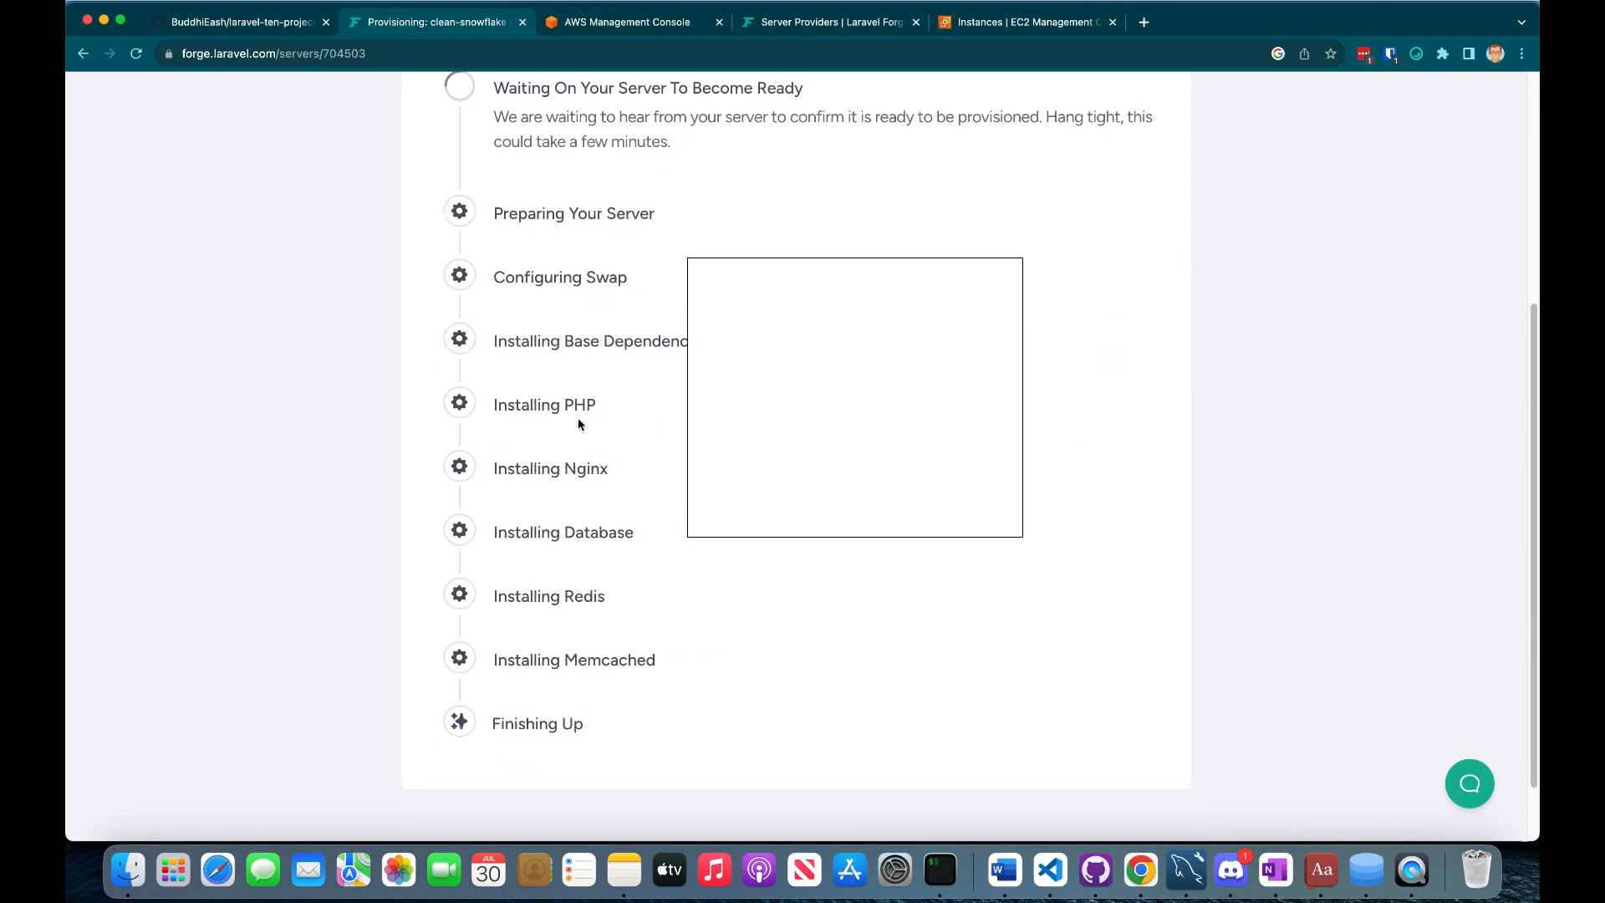
left_click(961, 24)
left_click(619, 240)
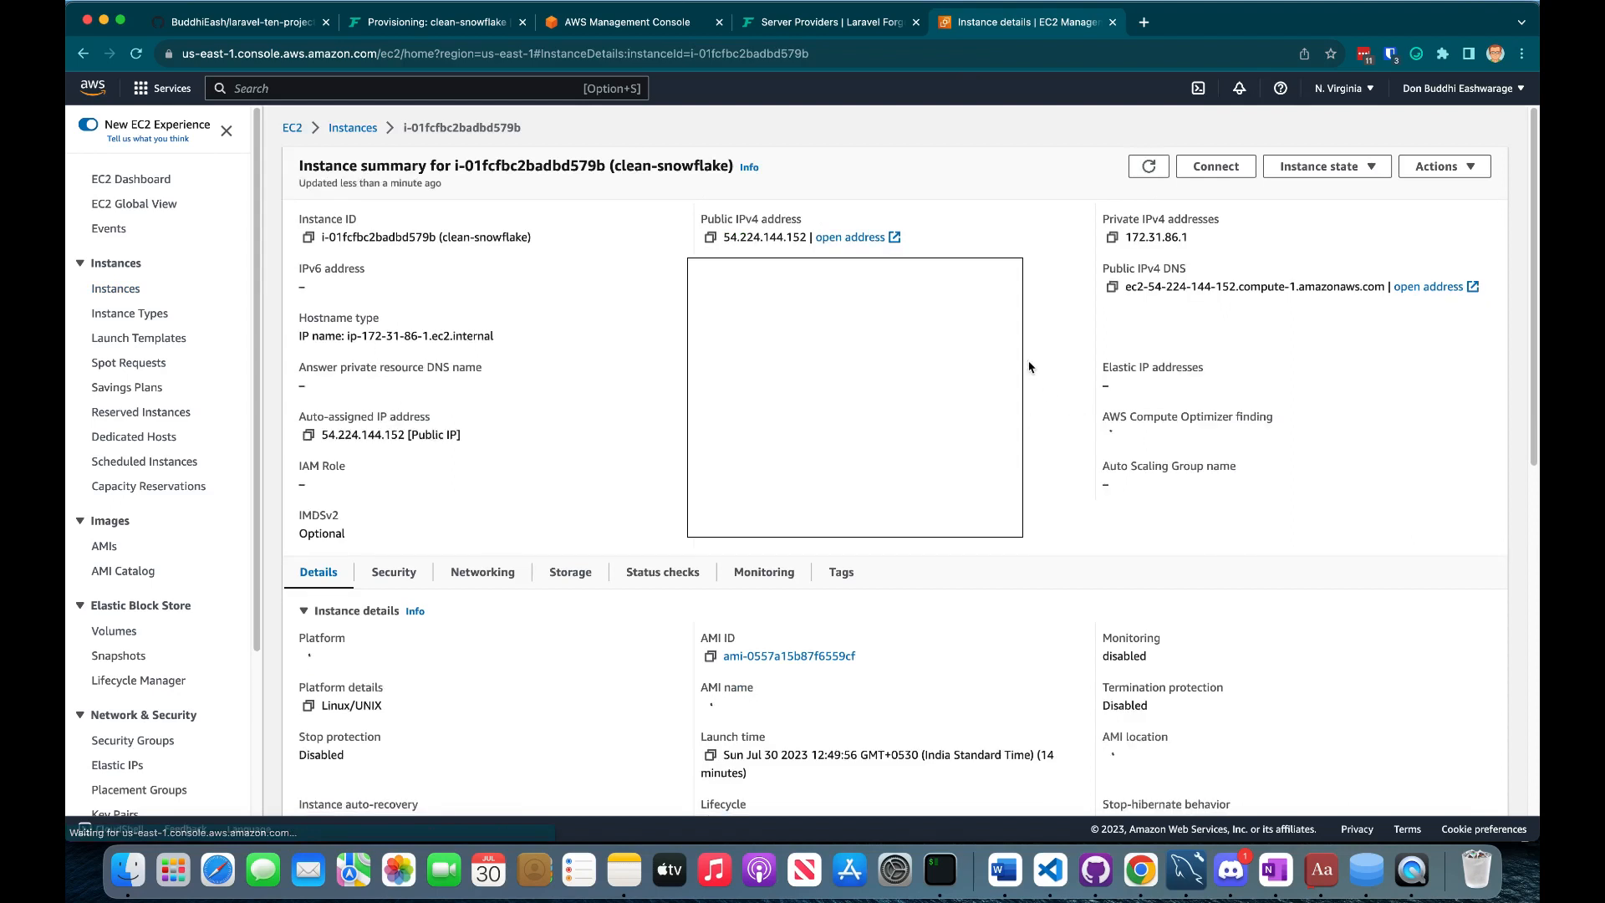
Step: Swap clean-snowflake's original security group for laravel-forge-sg via Actions > Security and save
scroll(1027, 361, "down", 1)
left_click(1440, 143)
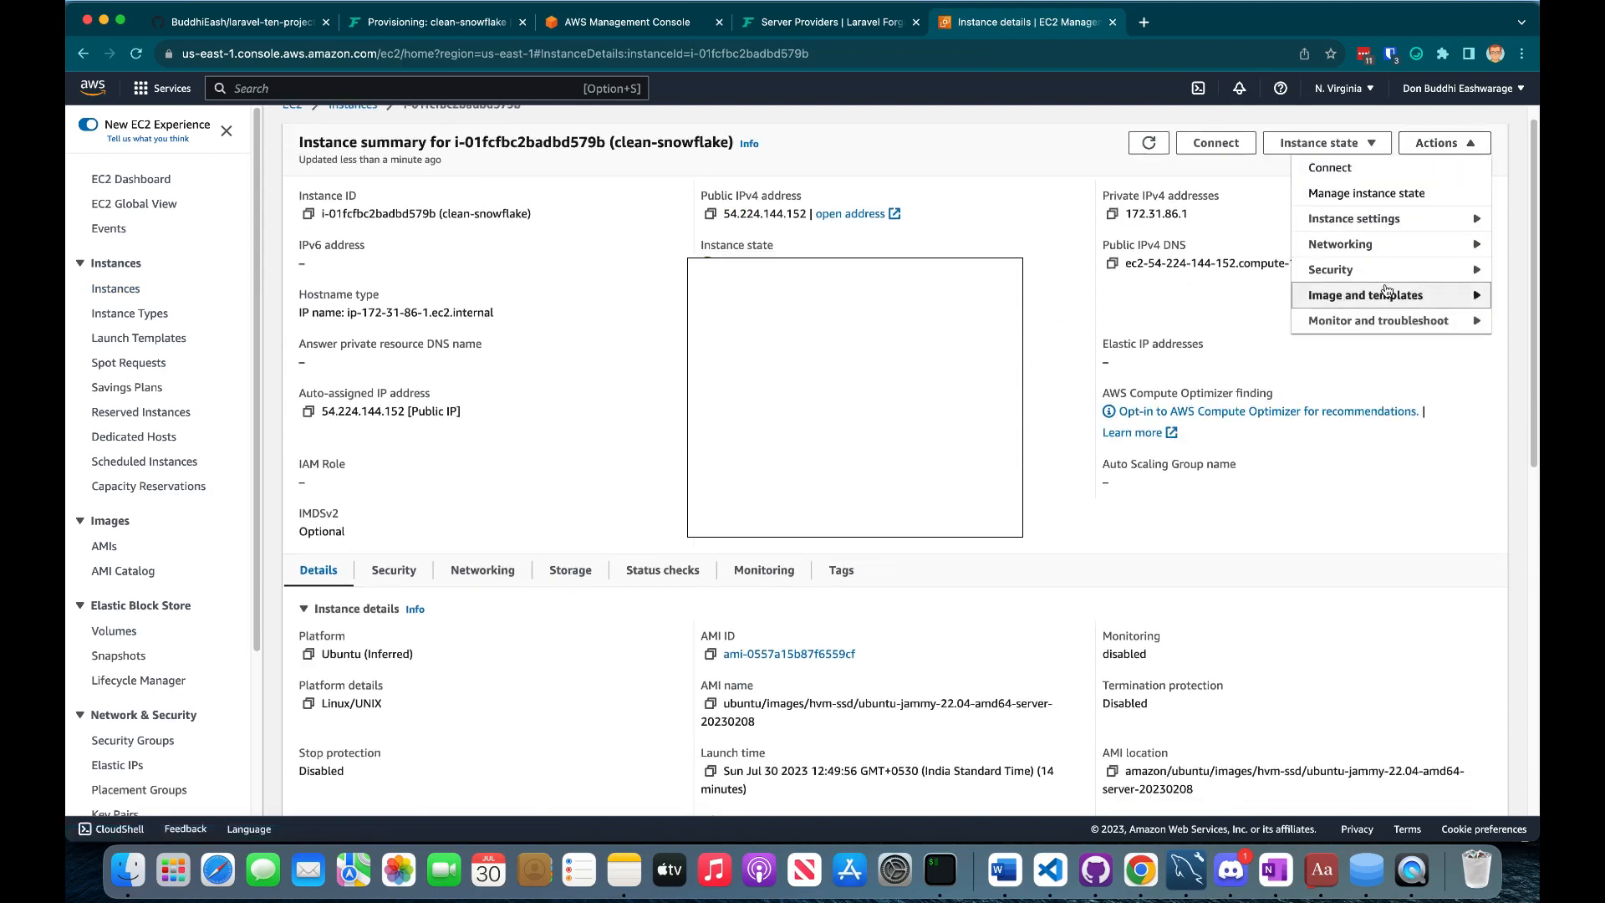
mouse_move(1381, 279)
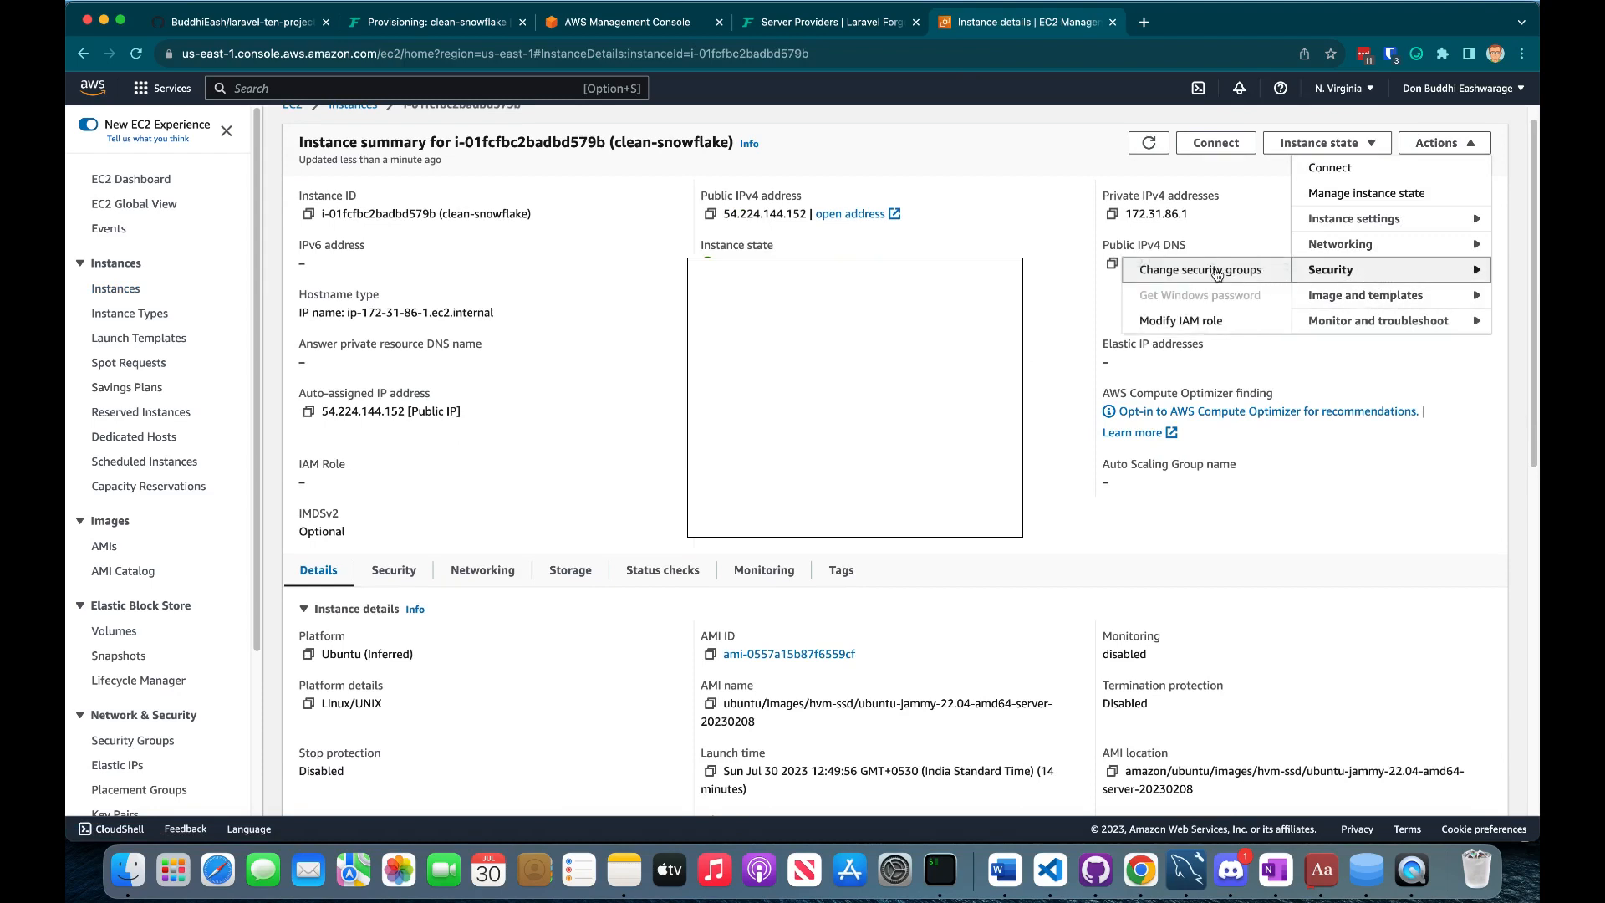
left_click(1212, 270)
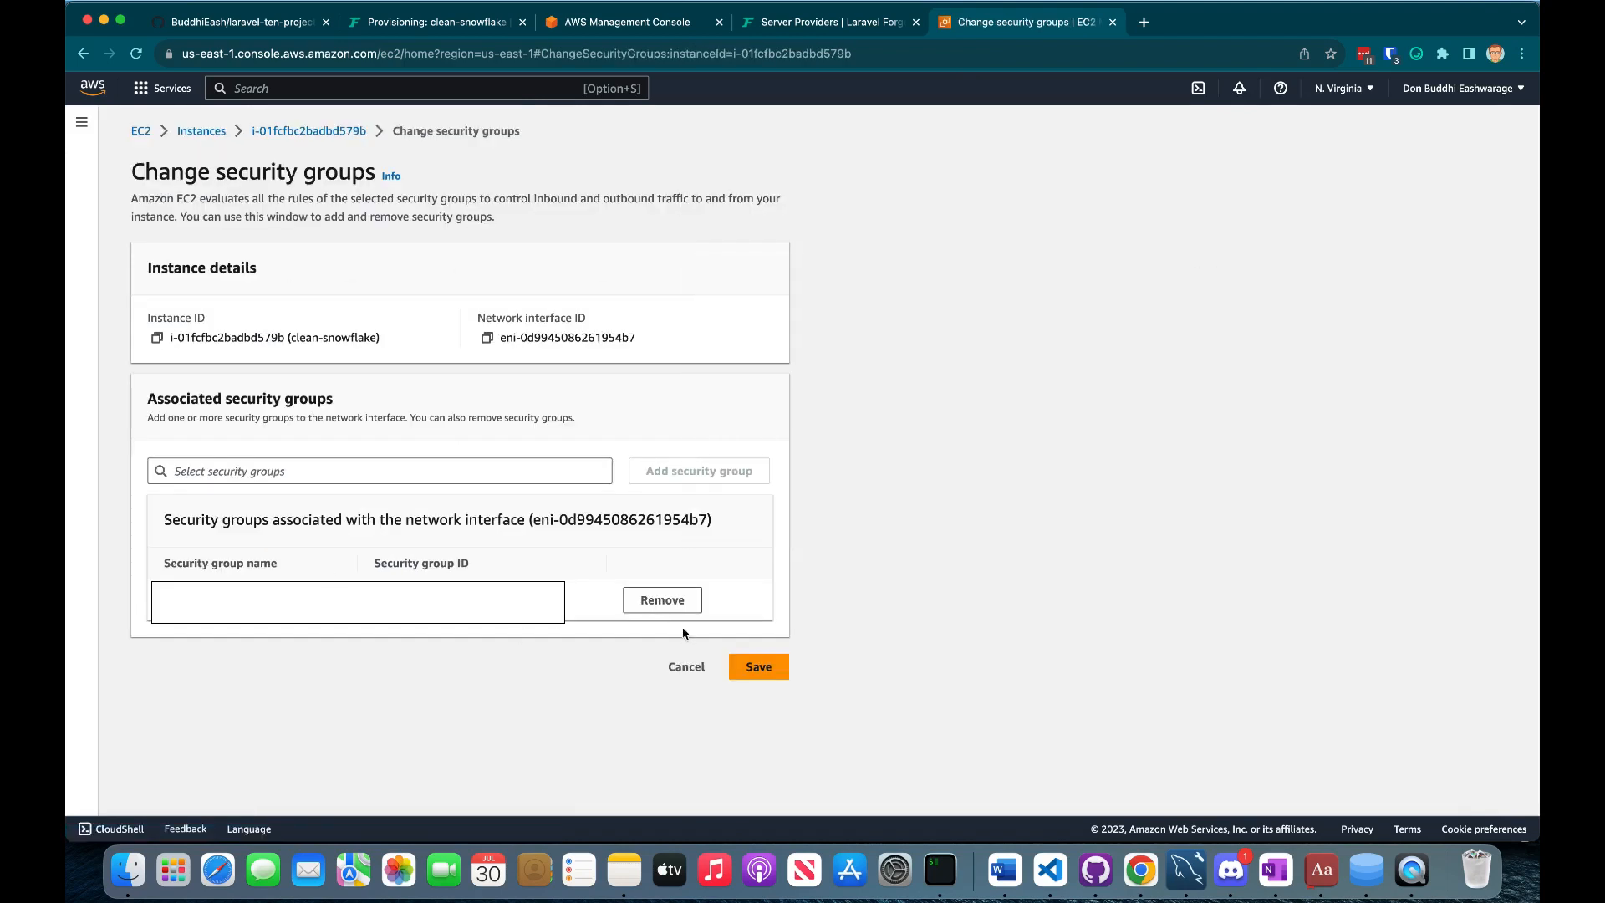
left_click(373, 470)
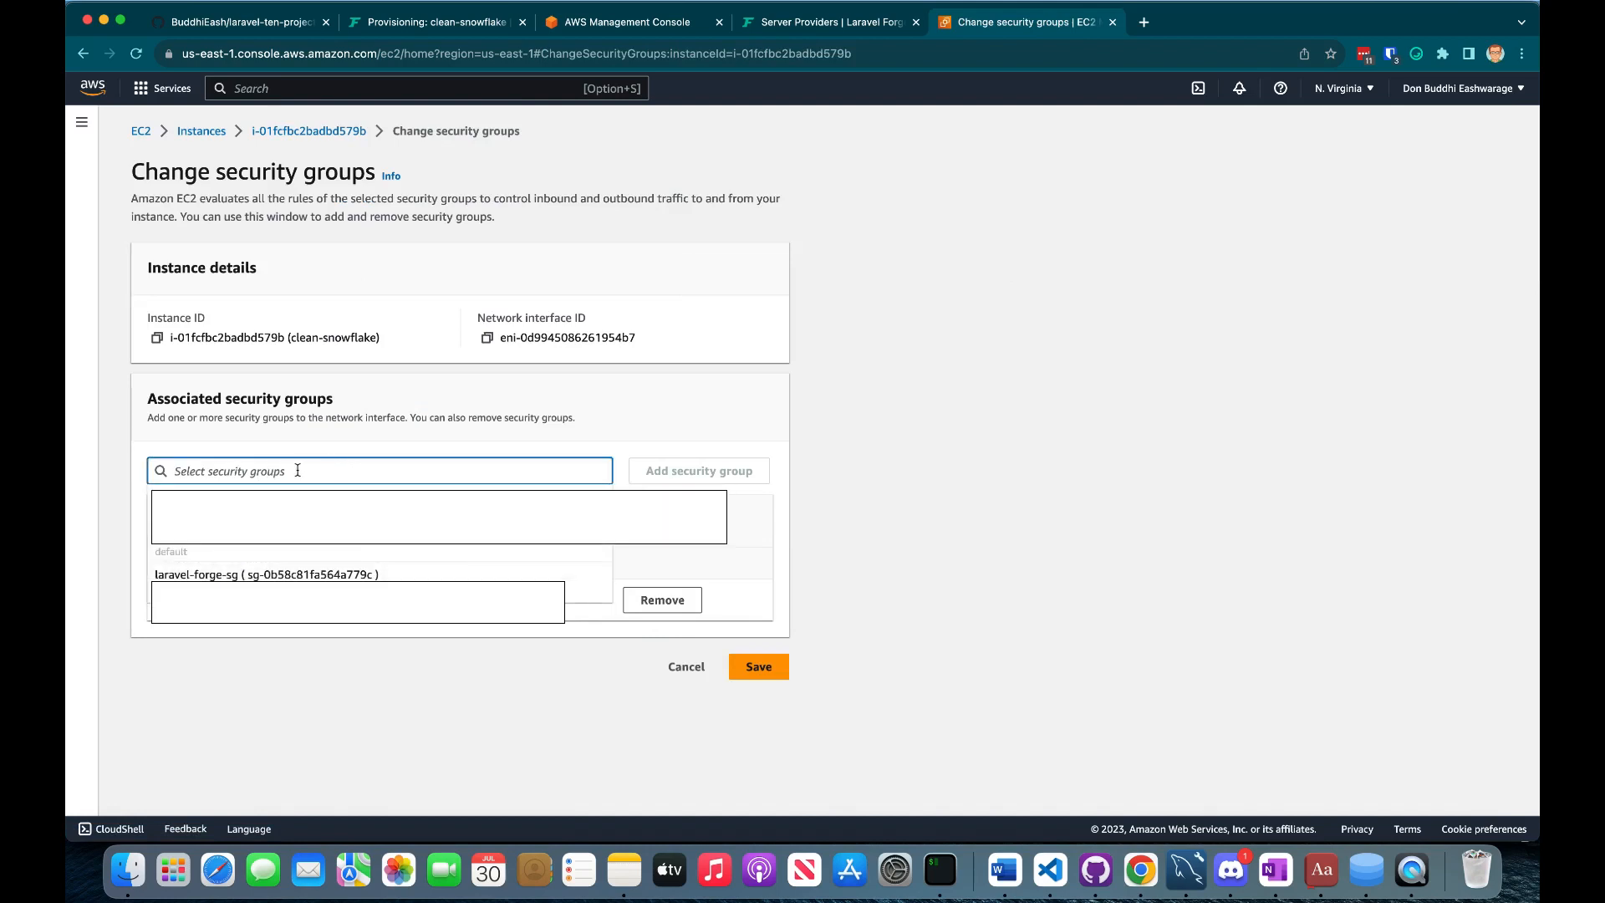
left_click(266, 575)
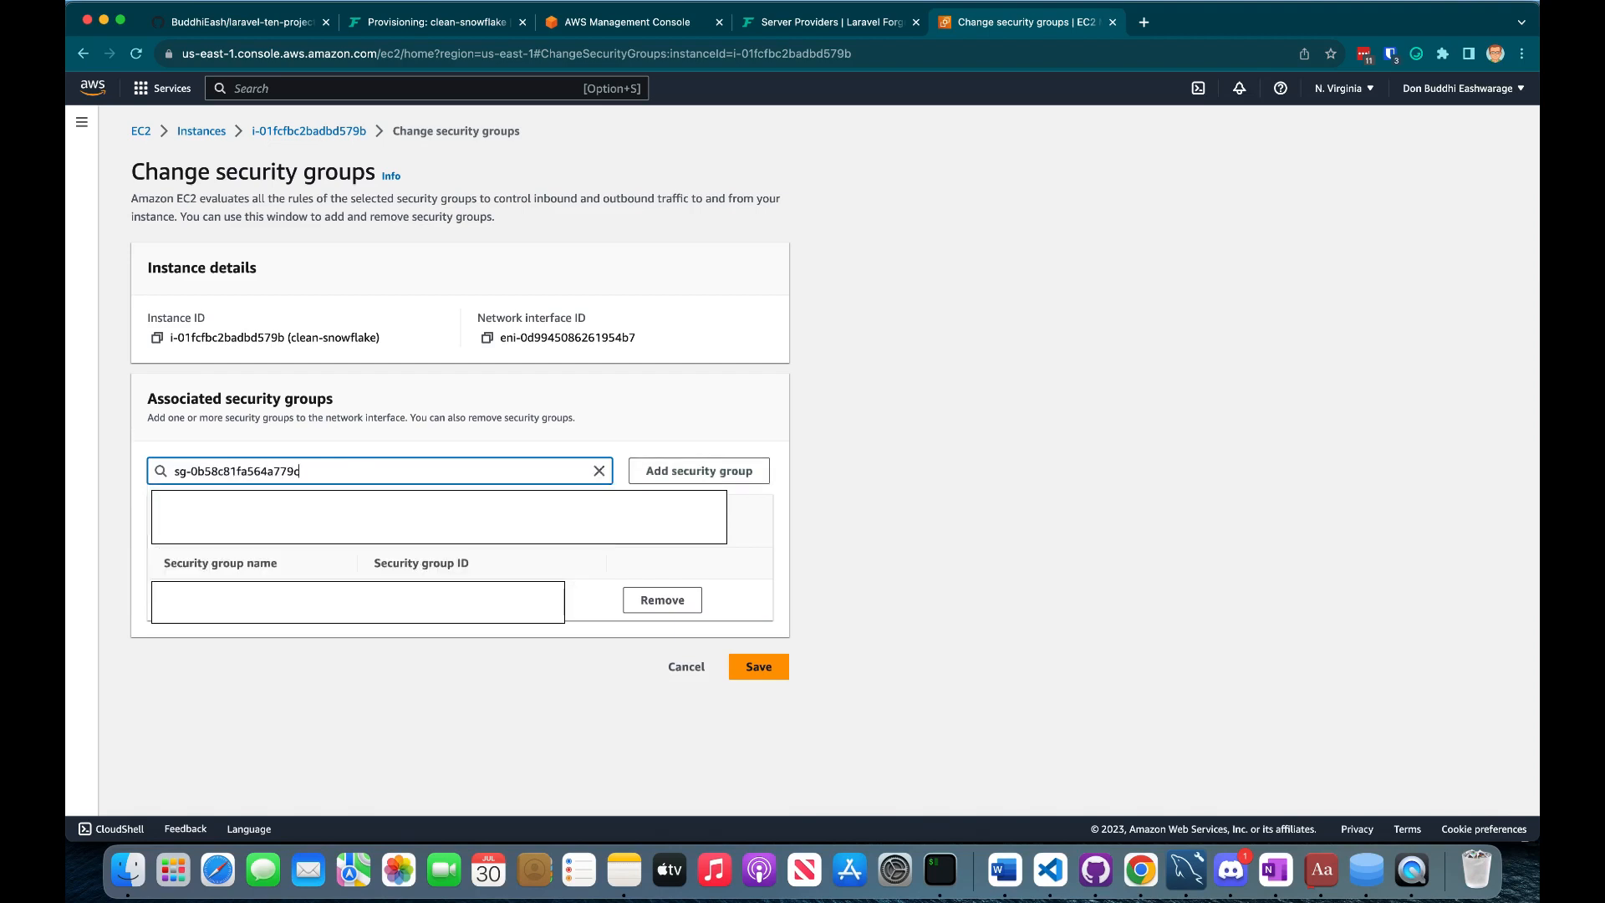
left_click(823, 505)
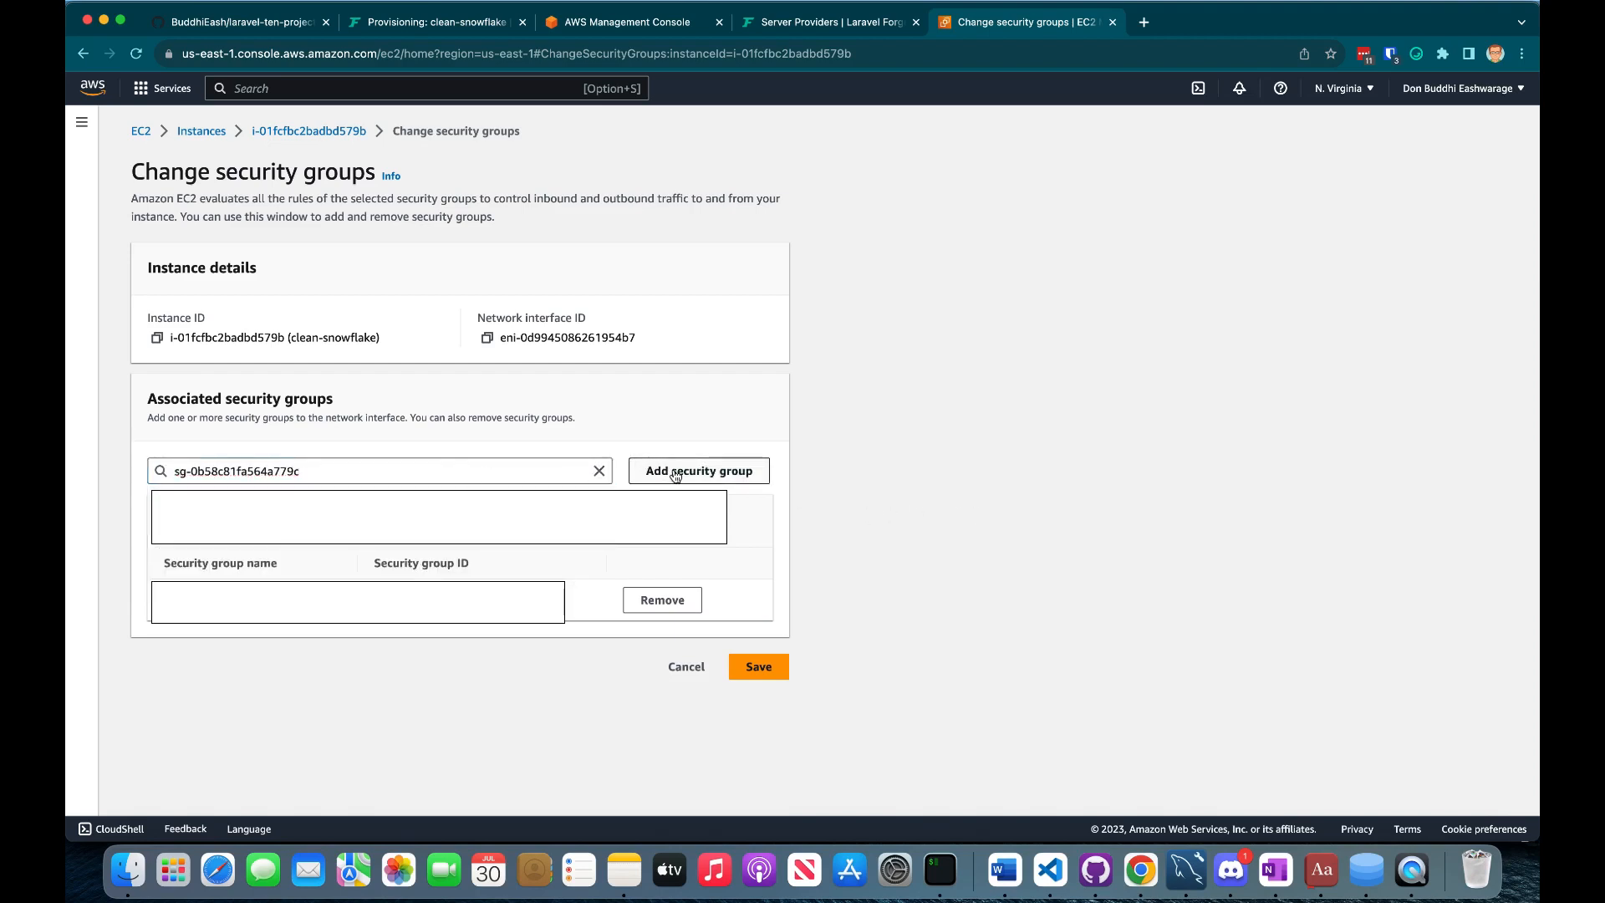
left_click(396, 22)
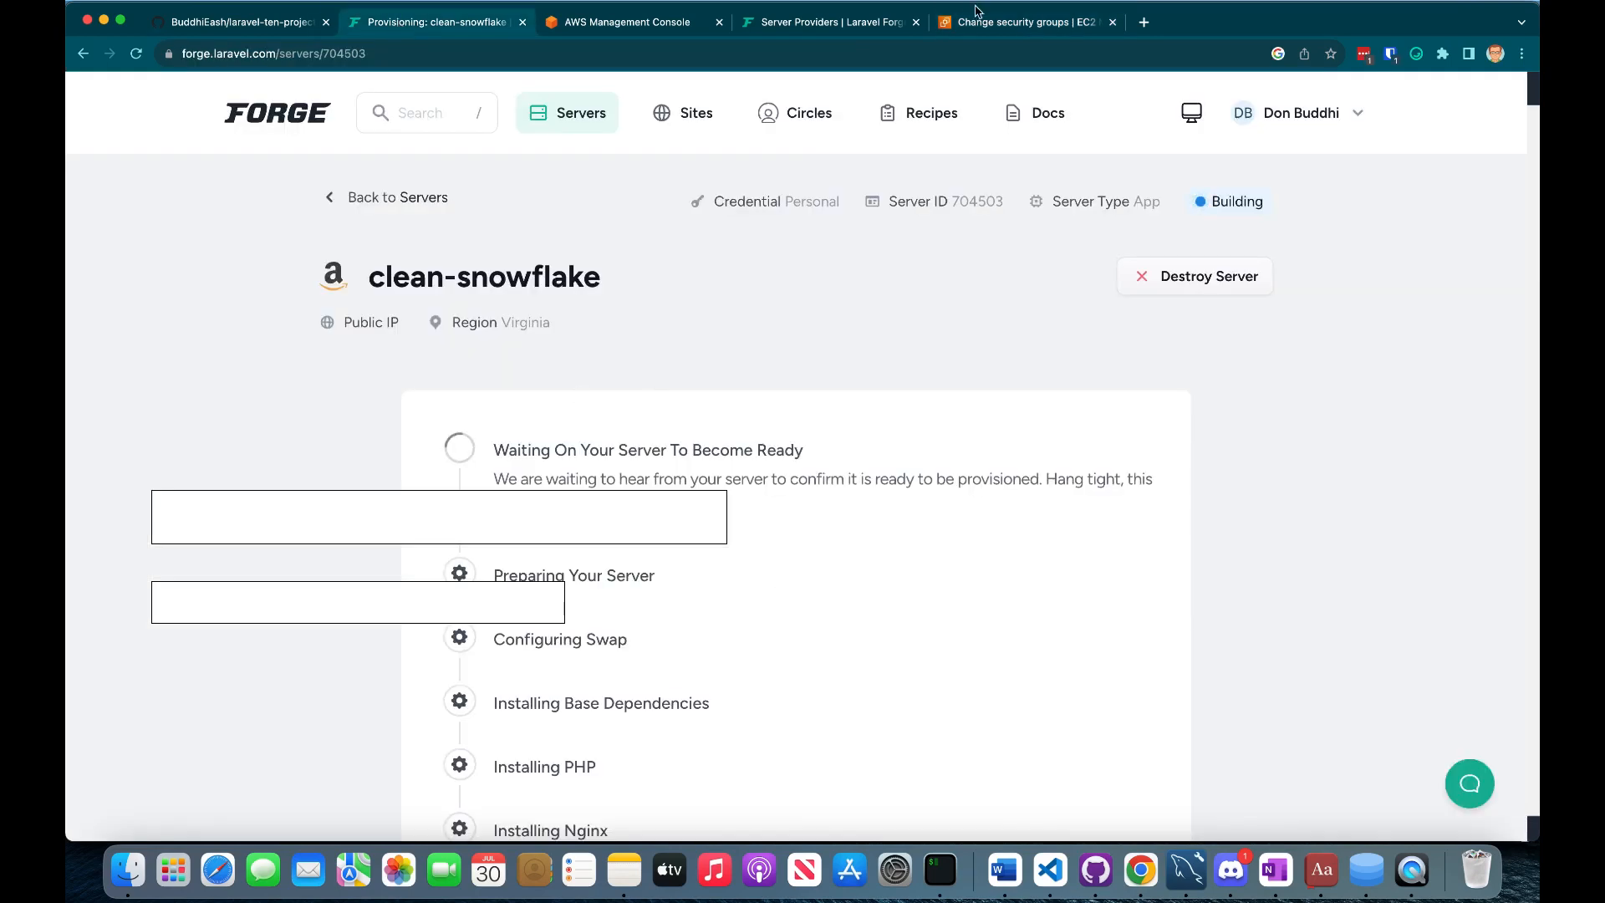
left_click(976, 11)
left_click(716, 473)
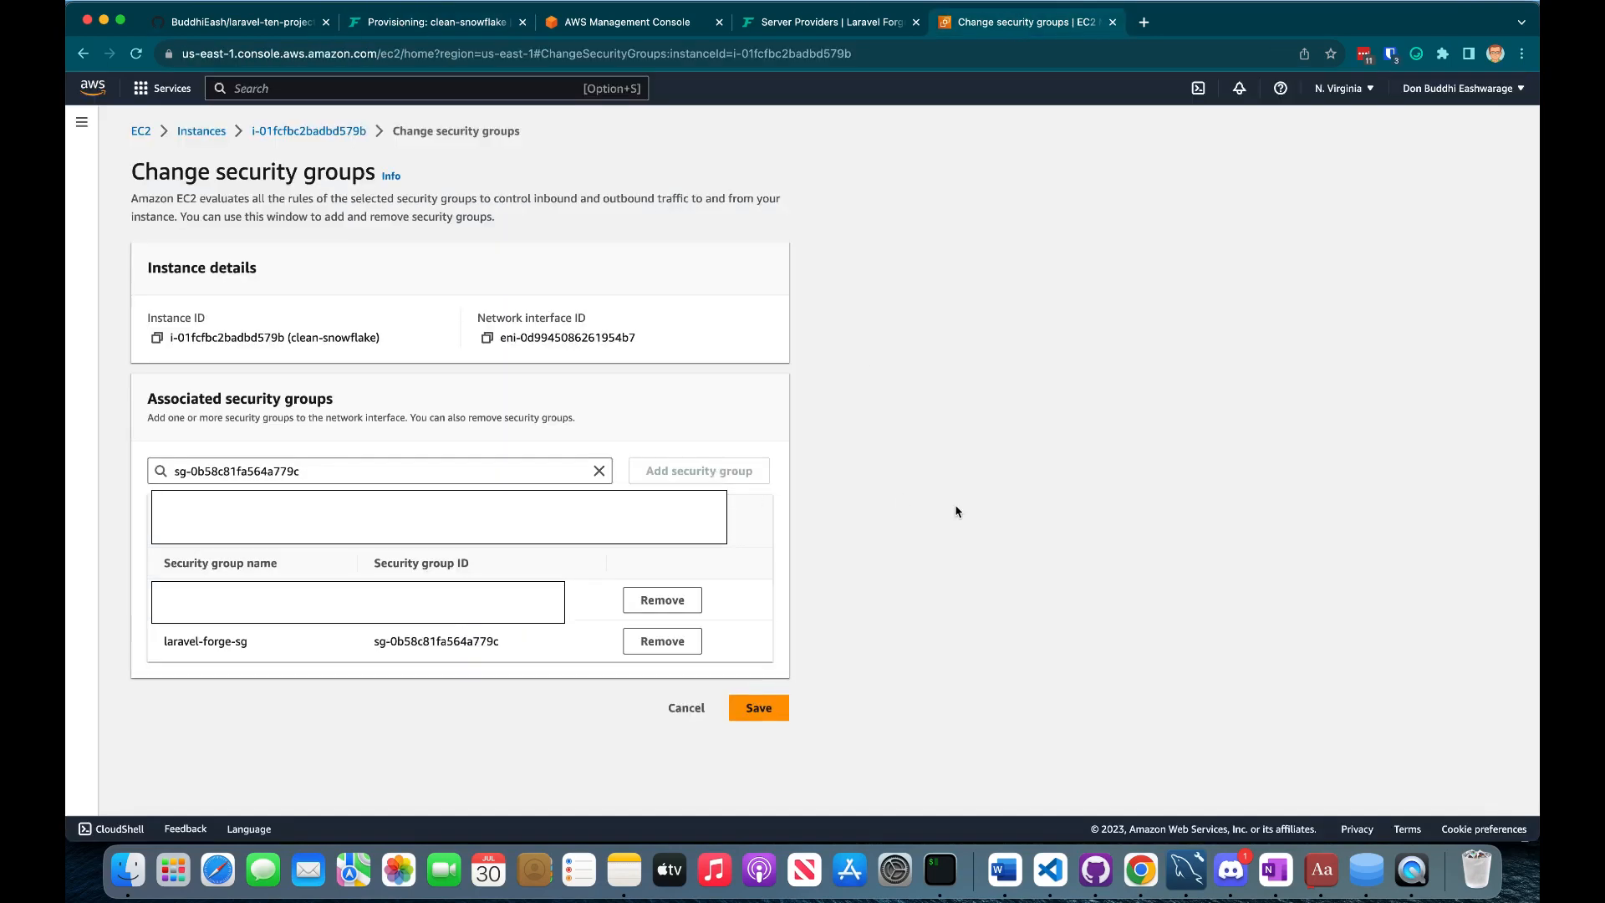
left_click(651, 606)
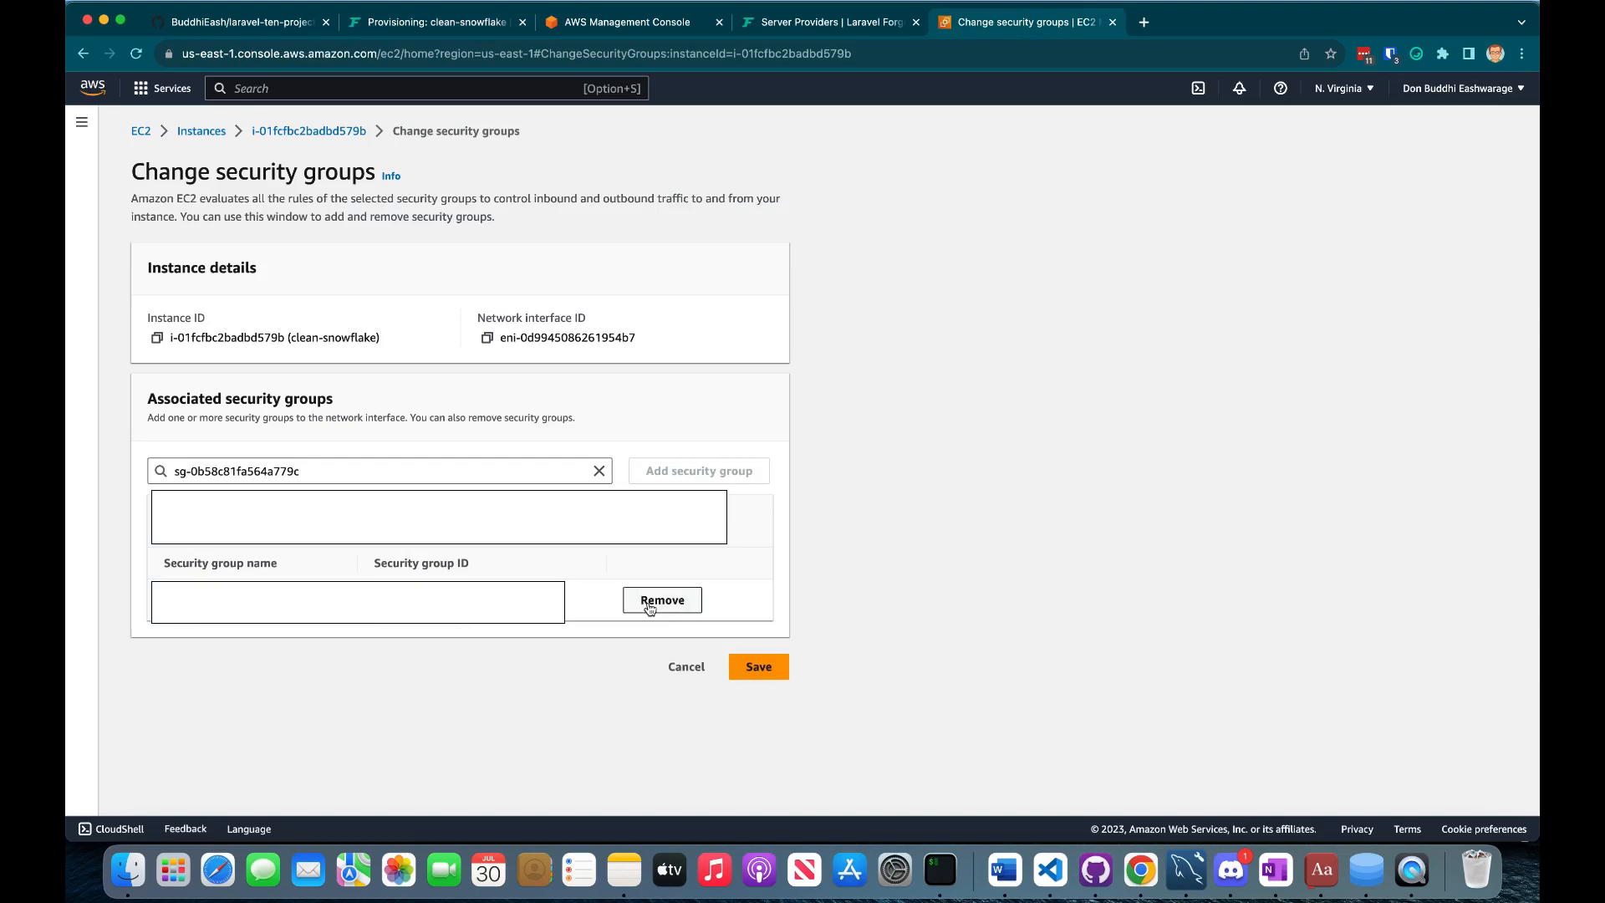
left_click(756, 666)
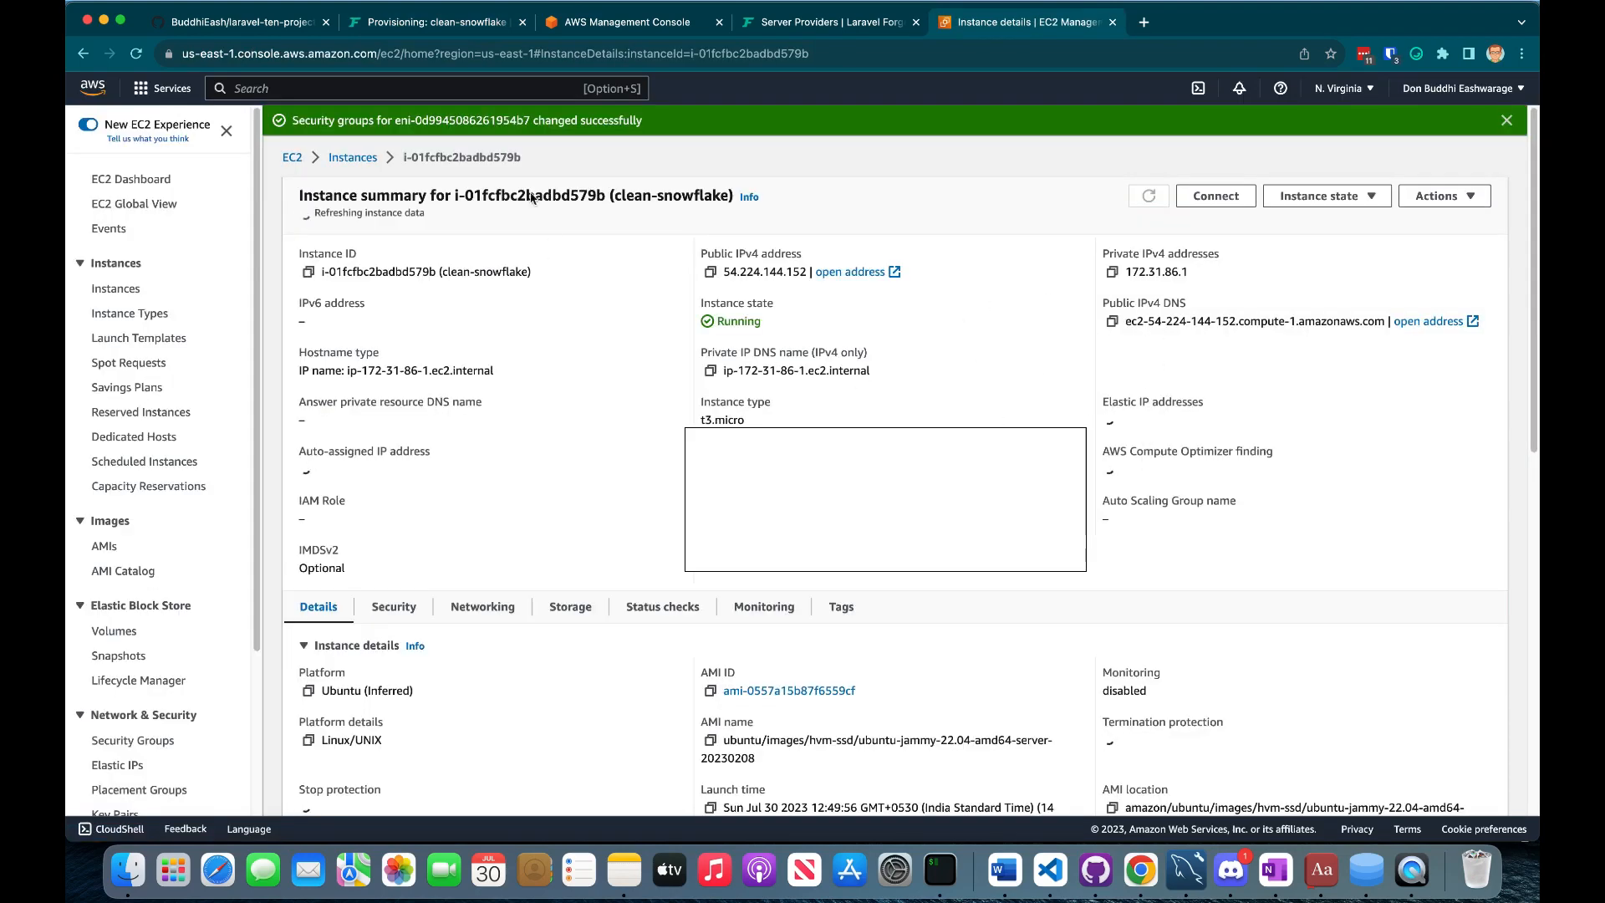
Step: Reopen clean-snowflake's running t3.micro instance summary, then go back to Forge's provisioning page
left_click(434, 21)
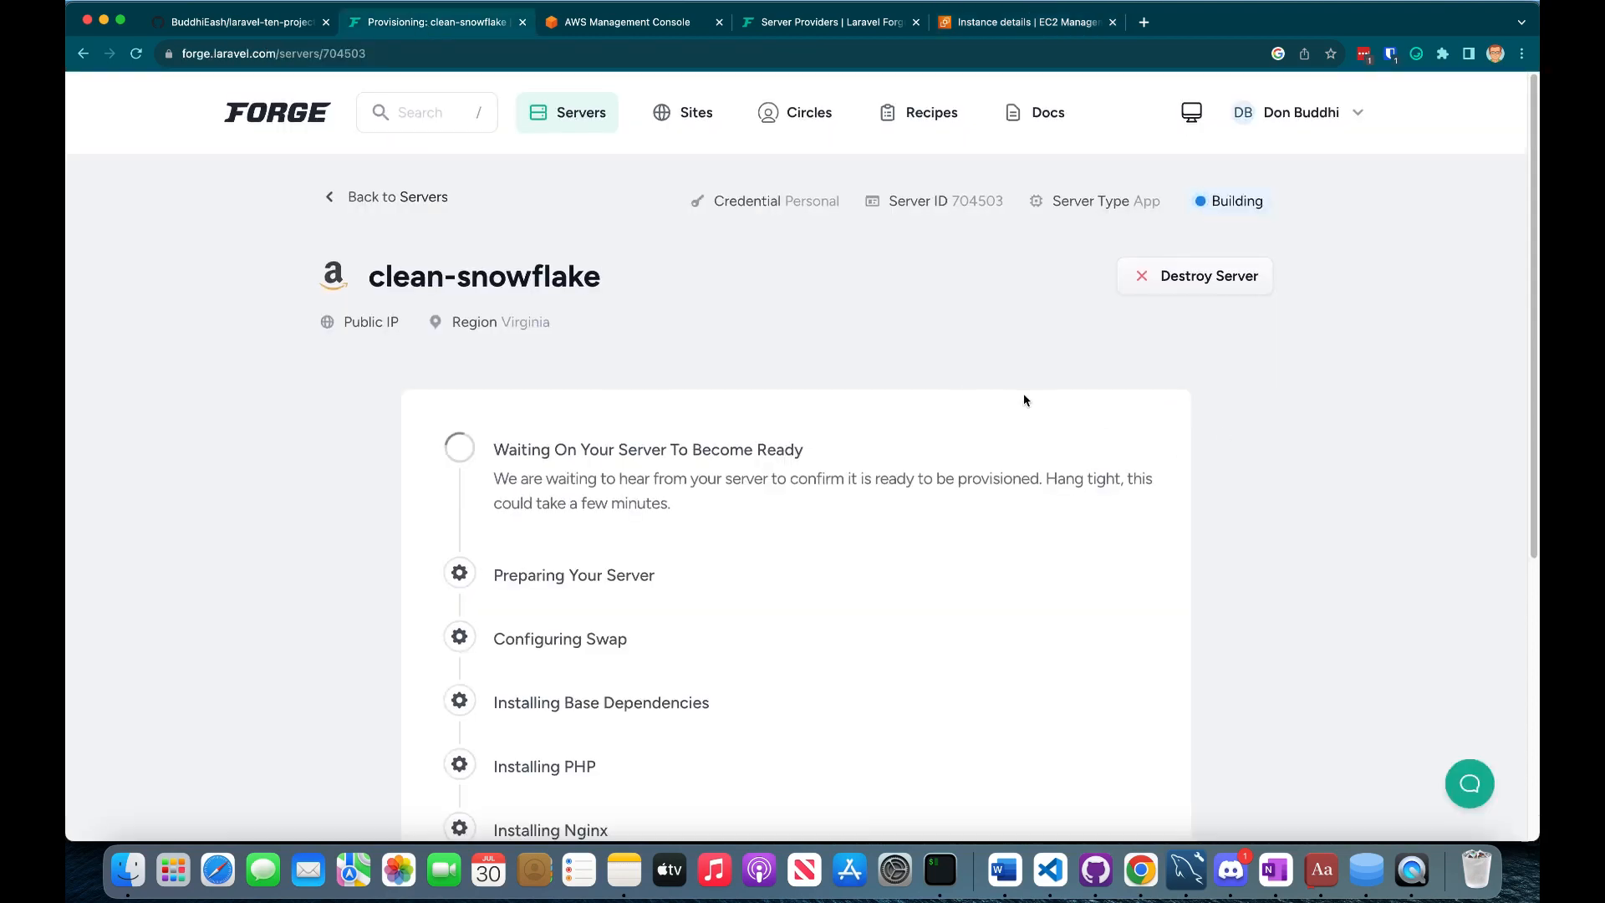
scroll(1025, 400, "down", 2)
scroll(917, 351, "up", 2)
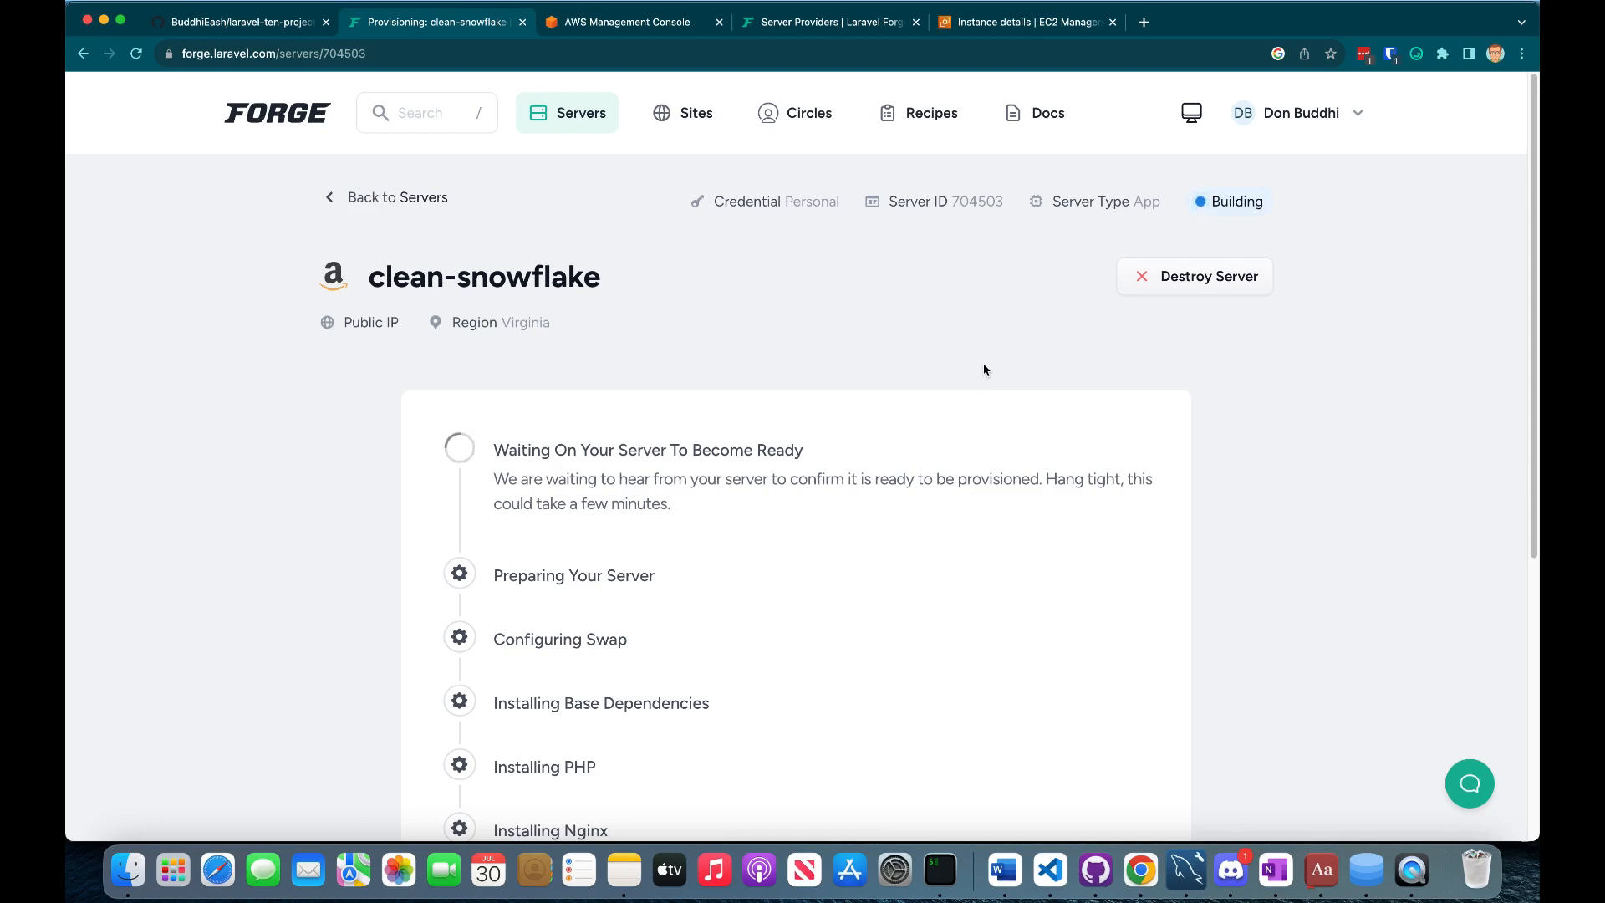
left_click(1058, 24)
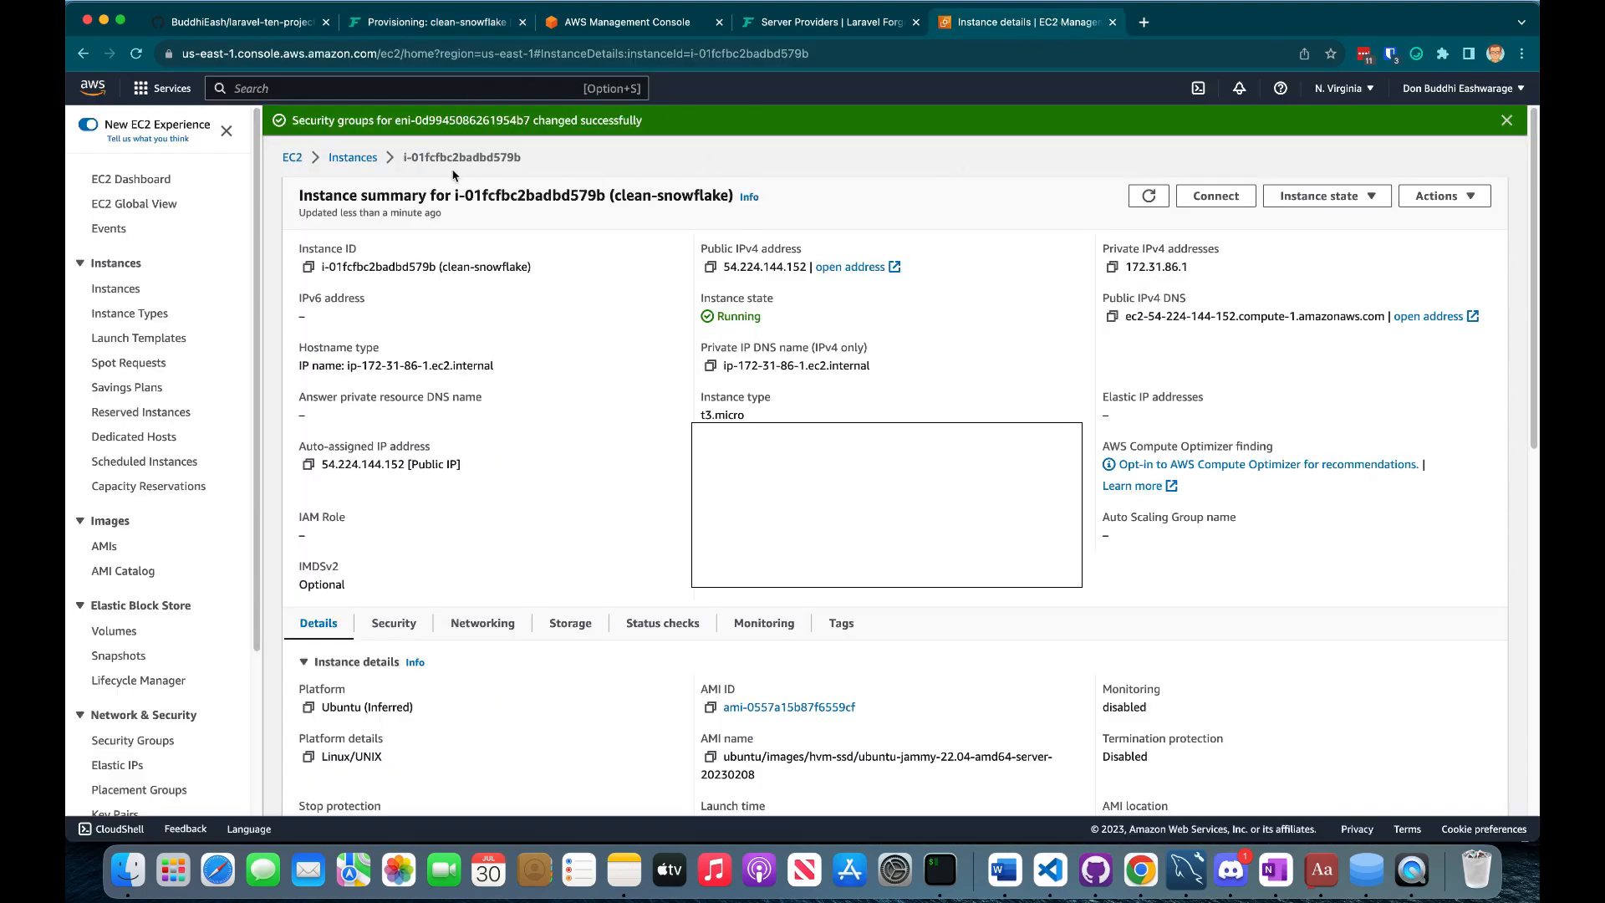
left_click(353, 157)
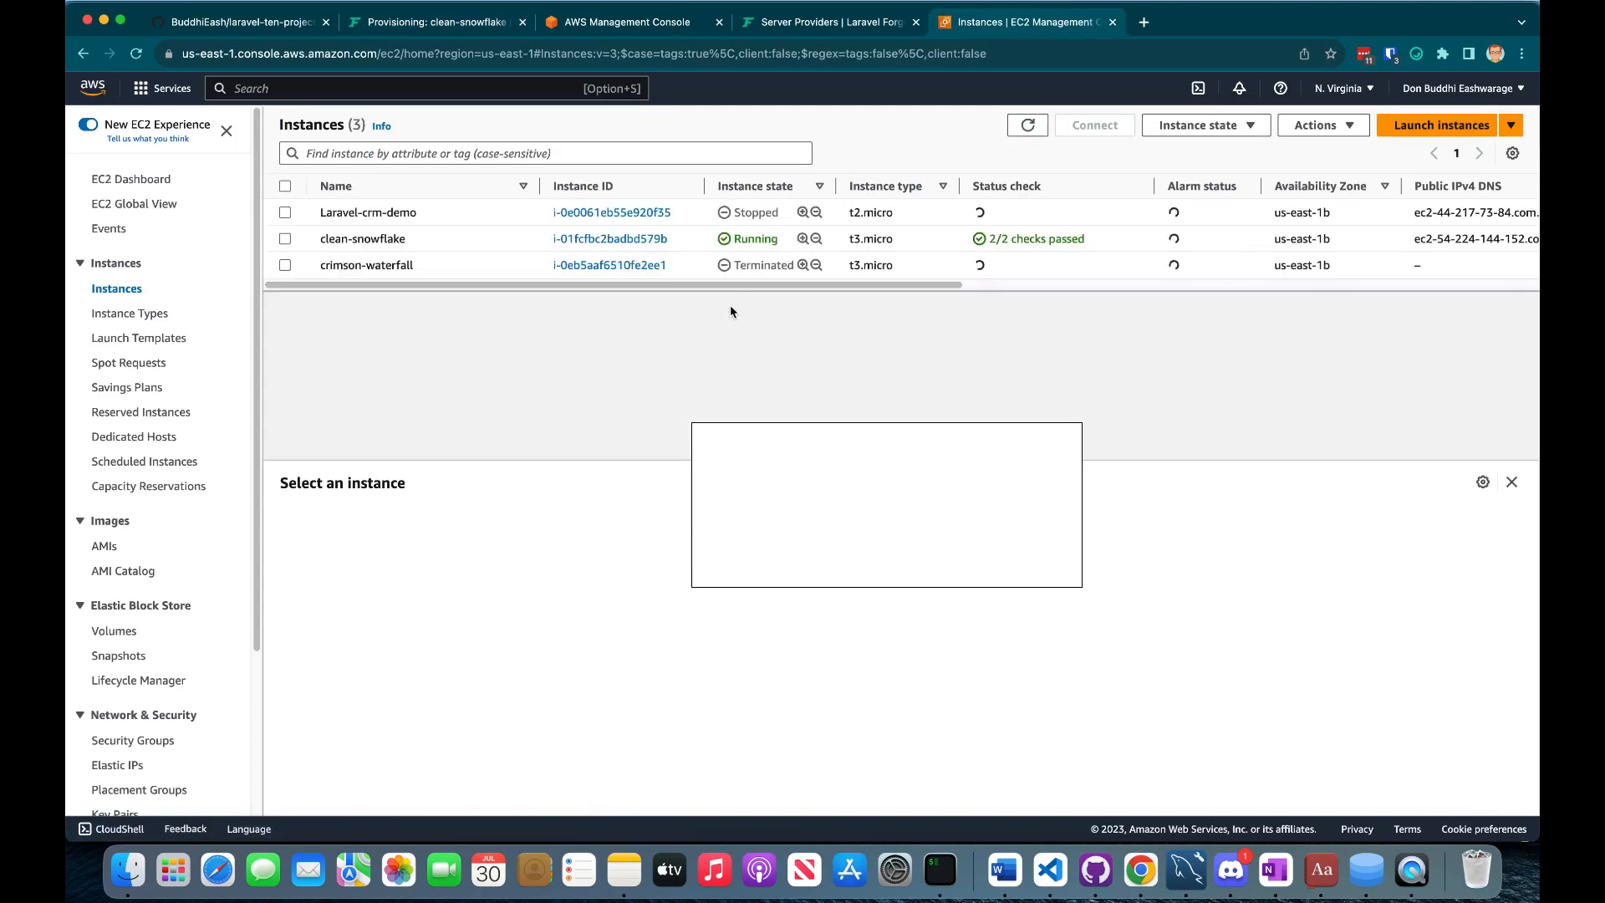
left_click(605, 241)
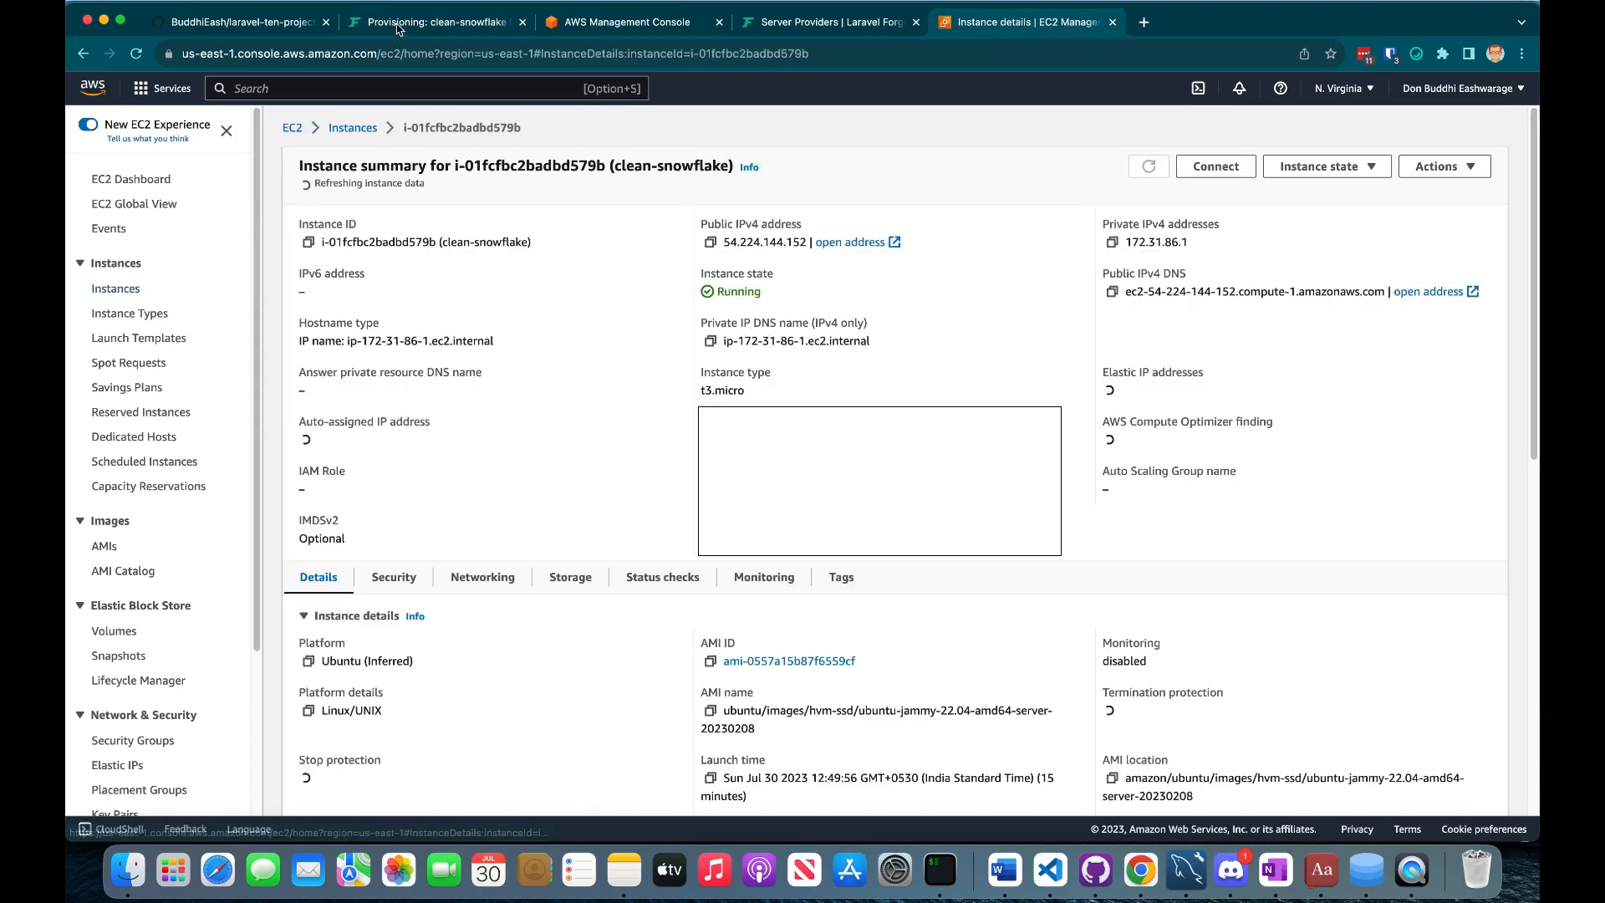
key("super+2")
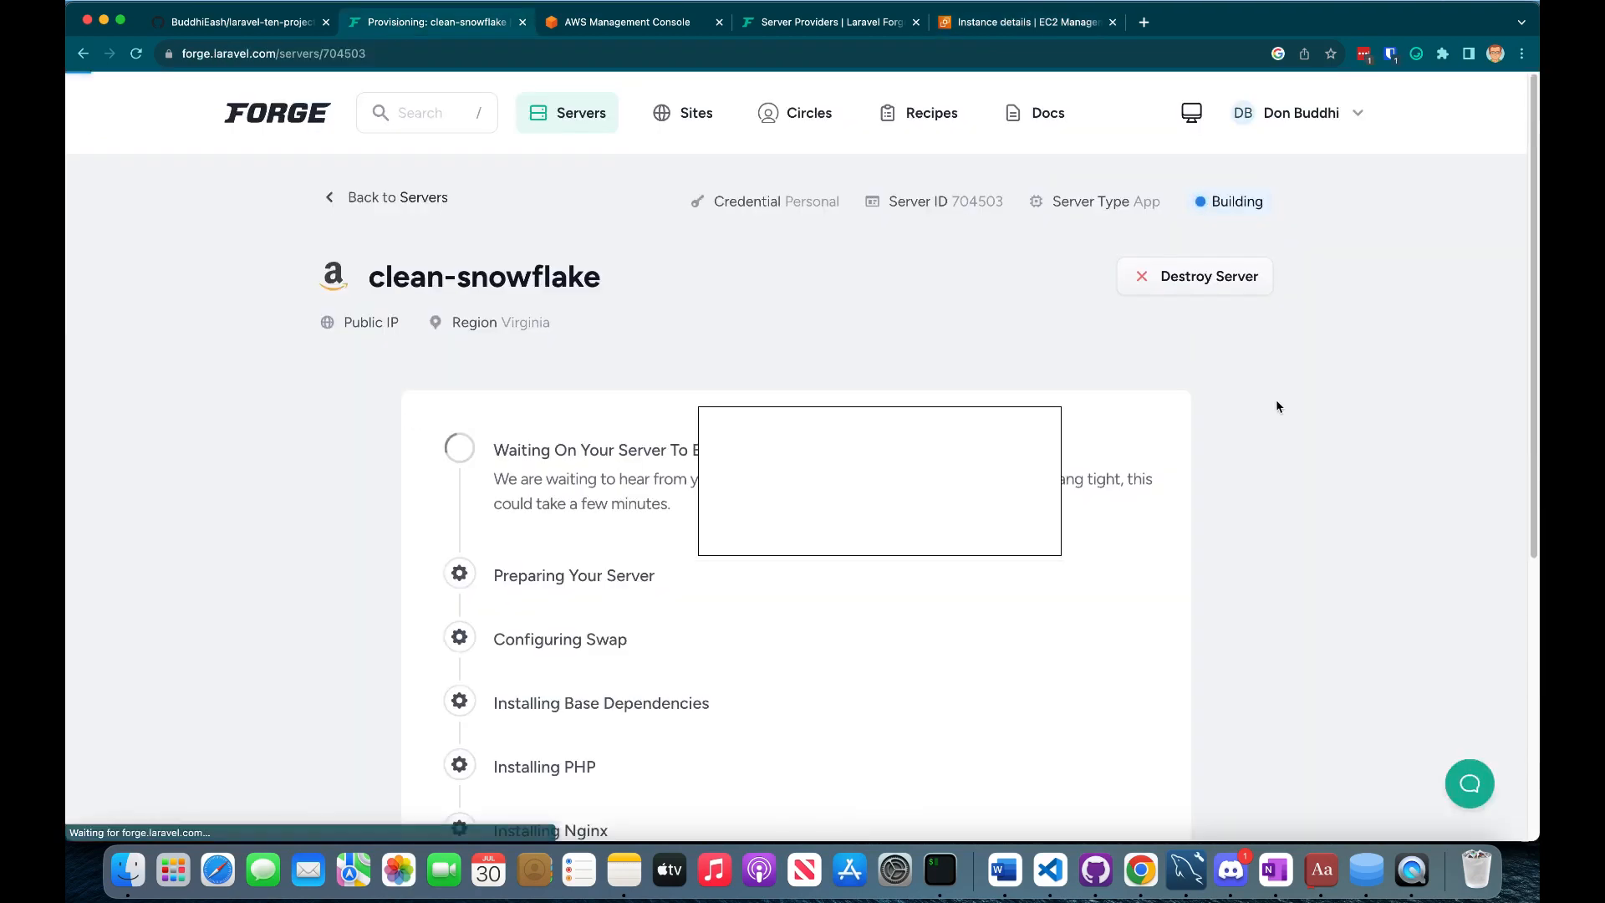
Step: Scroll through clean-snowflake's provisioning steps until its Sites list shows the default site on PHP 8.2
scroll(1276, 398, "down", 5)
scroll(1276, 399, "up", 5)
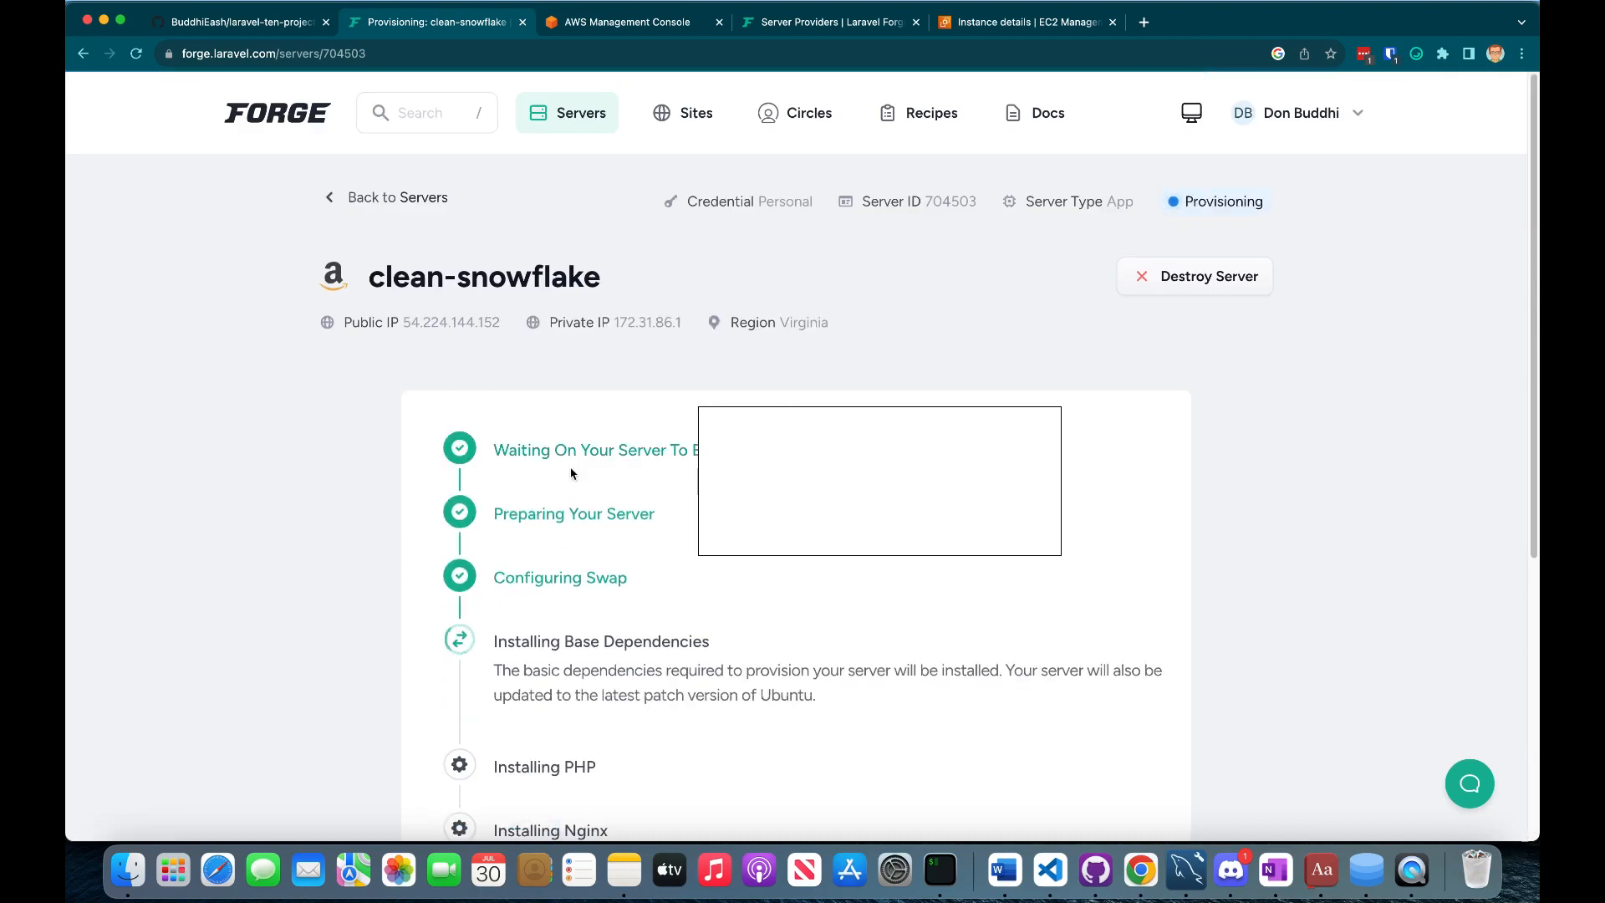
scroll(925, 433, "down", 3)
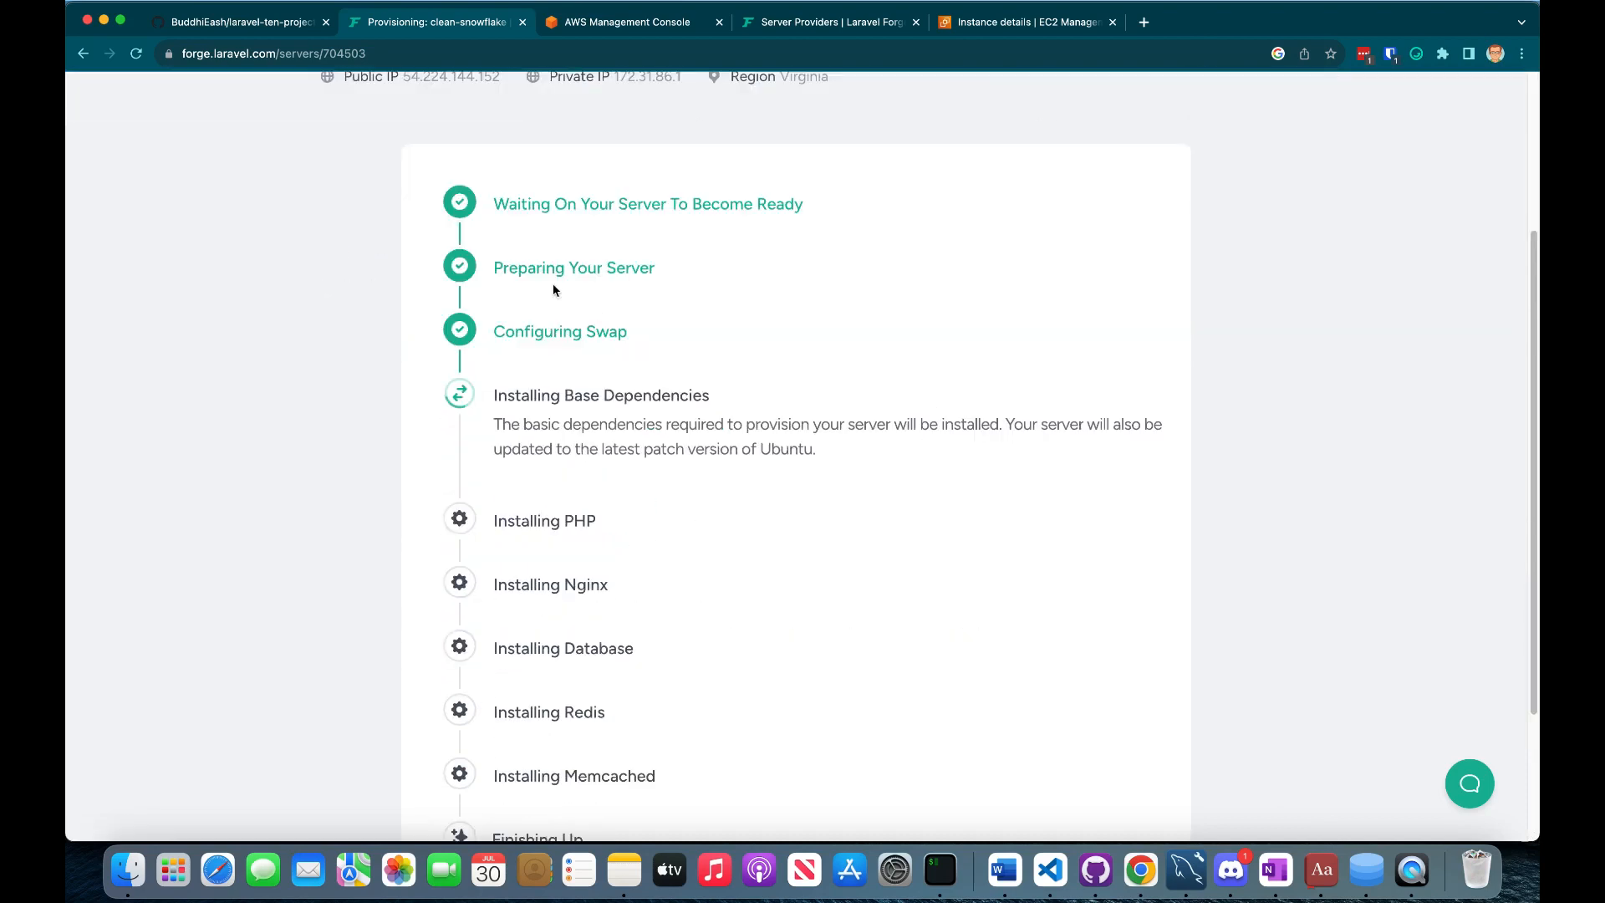
scroll(921, 333, "down", 3)
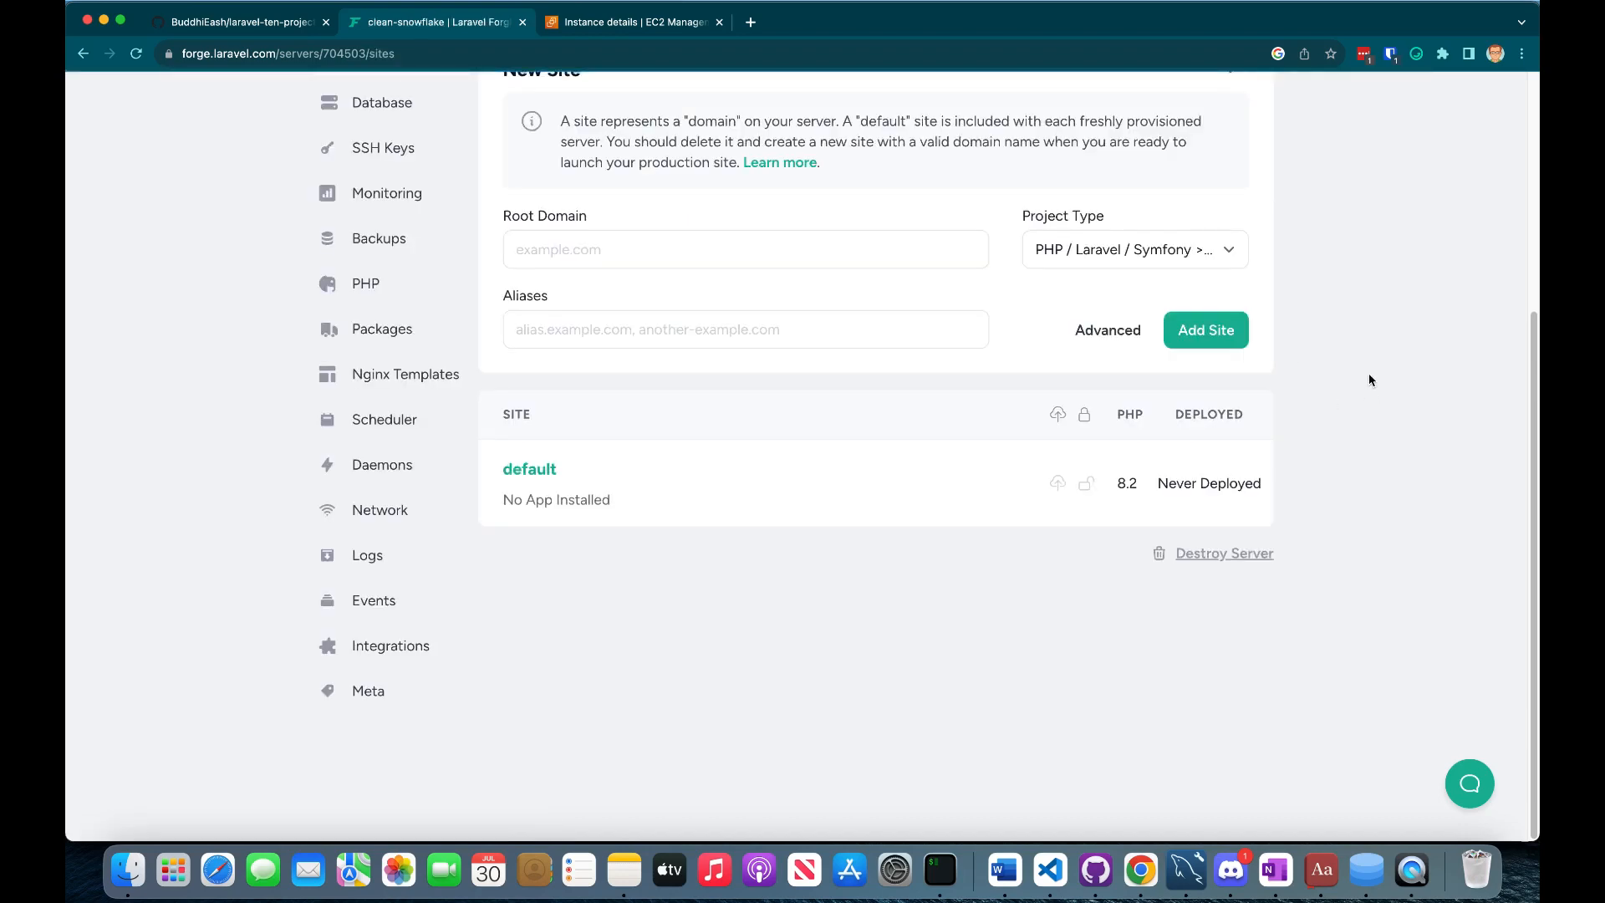
Step: Open the default site, copy its public IP 54.224.144.152, and return to the EC2 instance summary
scroll(1370, 380, "down", 4)
scroll(1370, 380, "up", 4)
scroll(1370, 380, "down", 4)
left_click(530, 470)
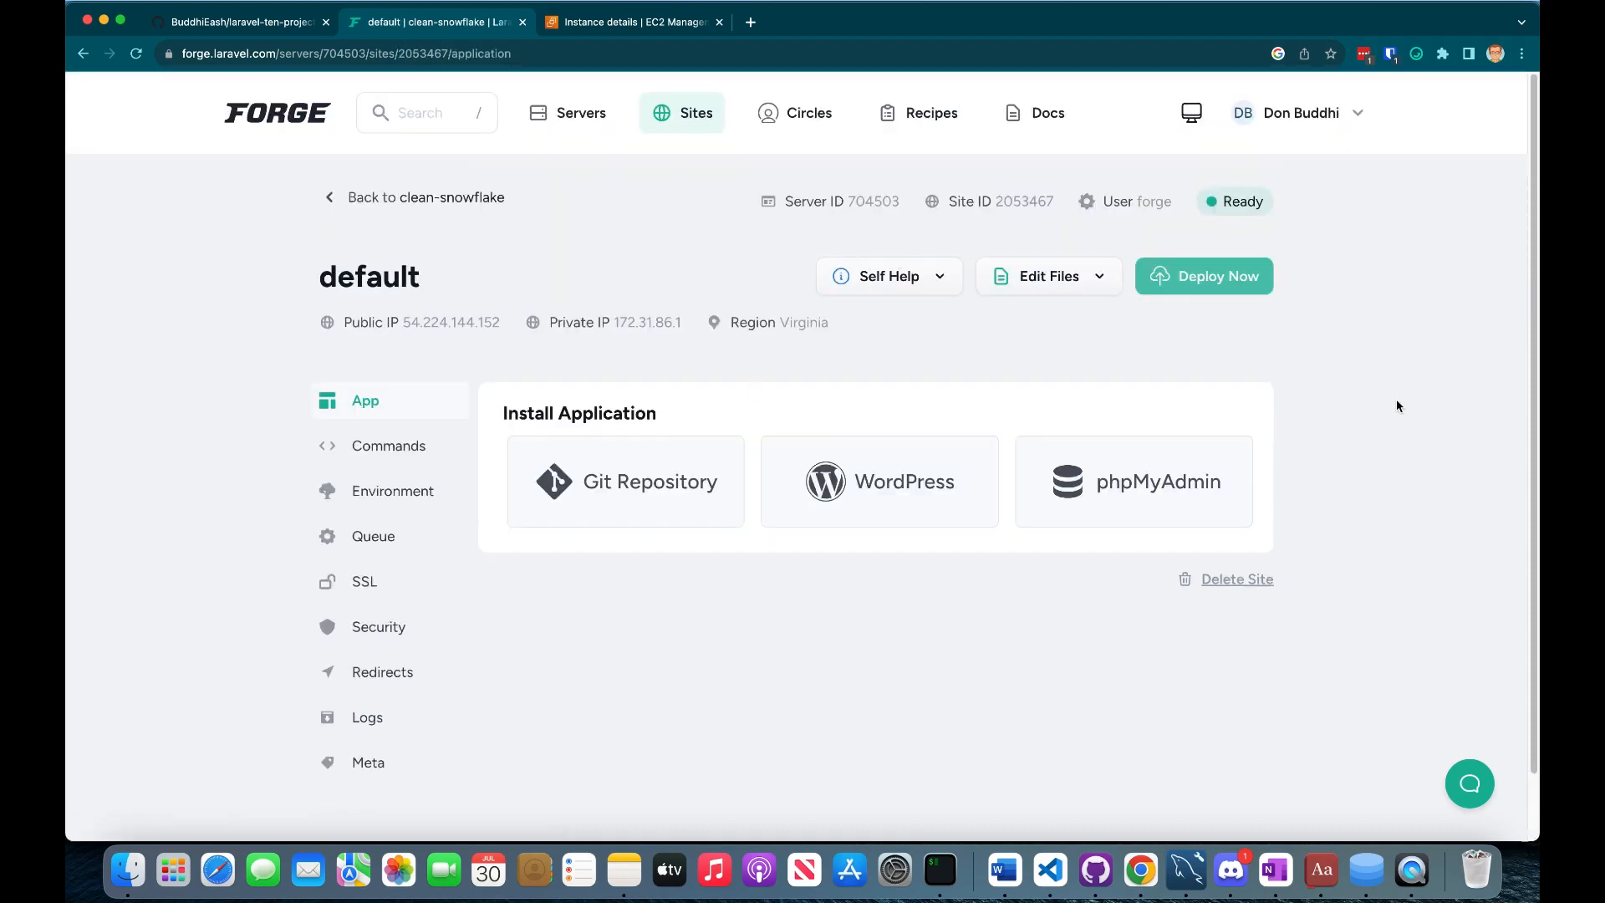
left_click(437, 328)
left_click(644, 20)
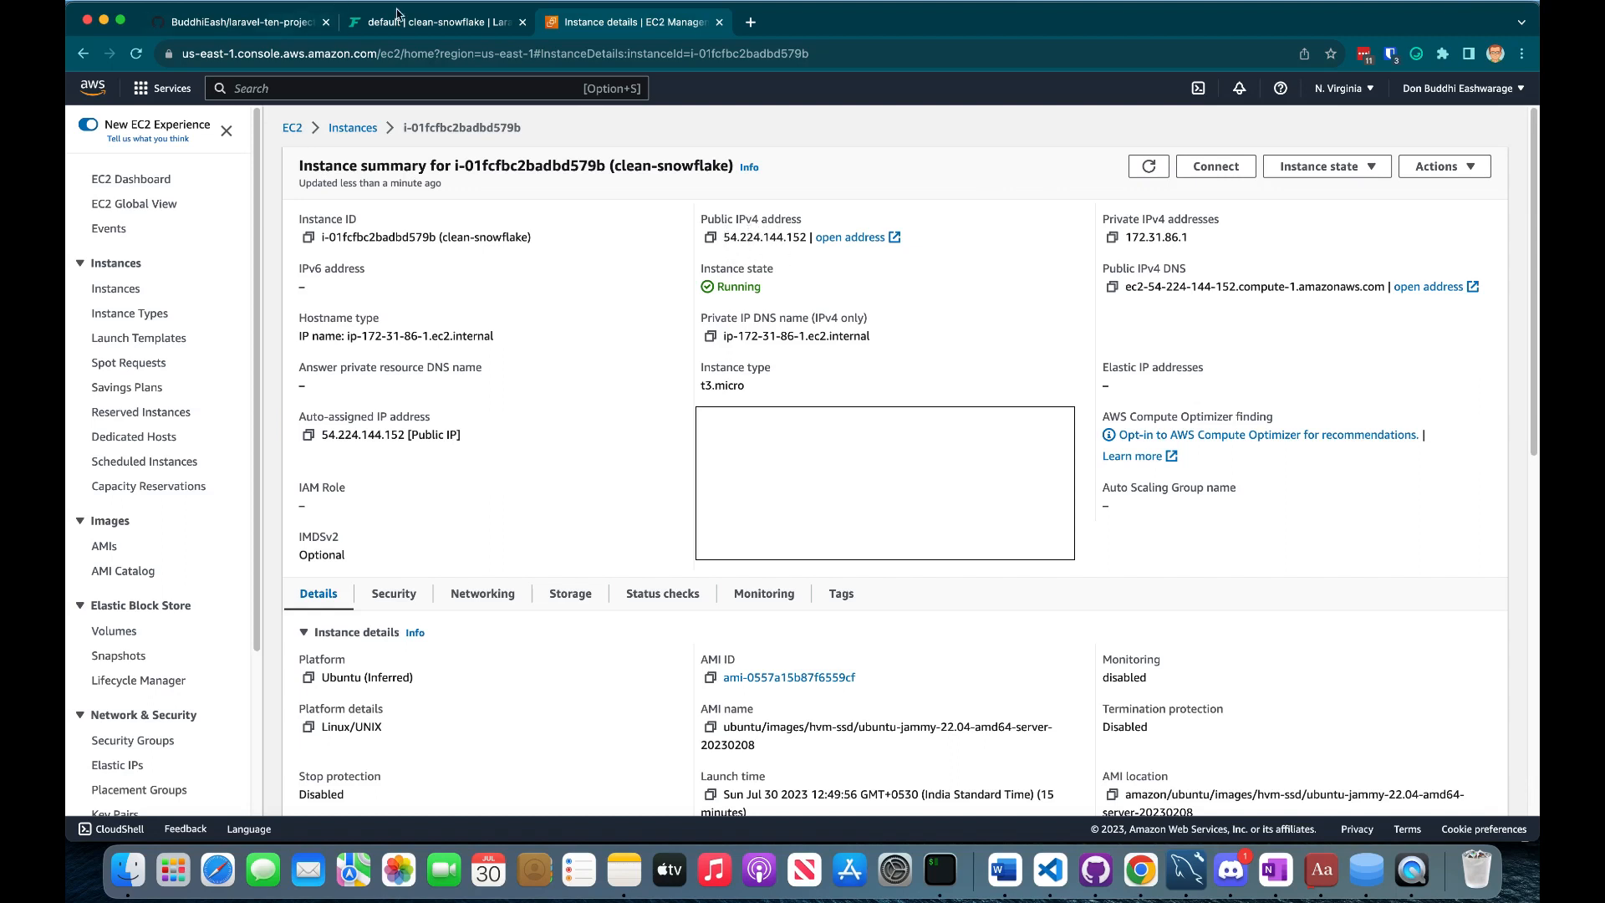
Step: Load 54.224.144.152 in an Incognito window to see Forge's site-ready page, then close it
left_click(455, 27)
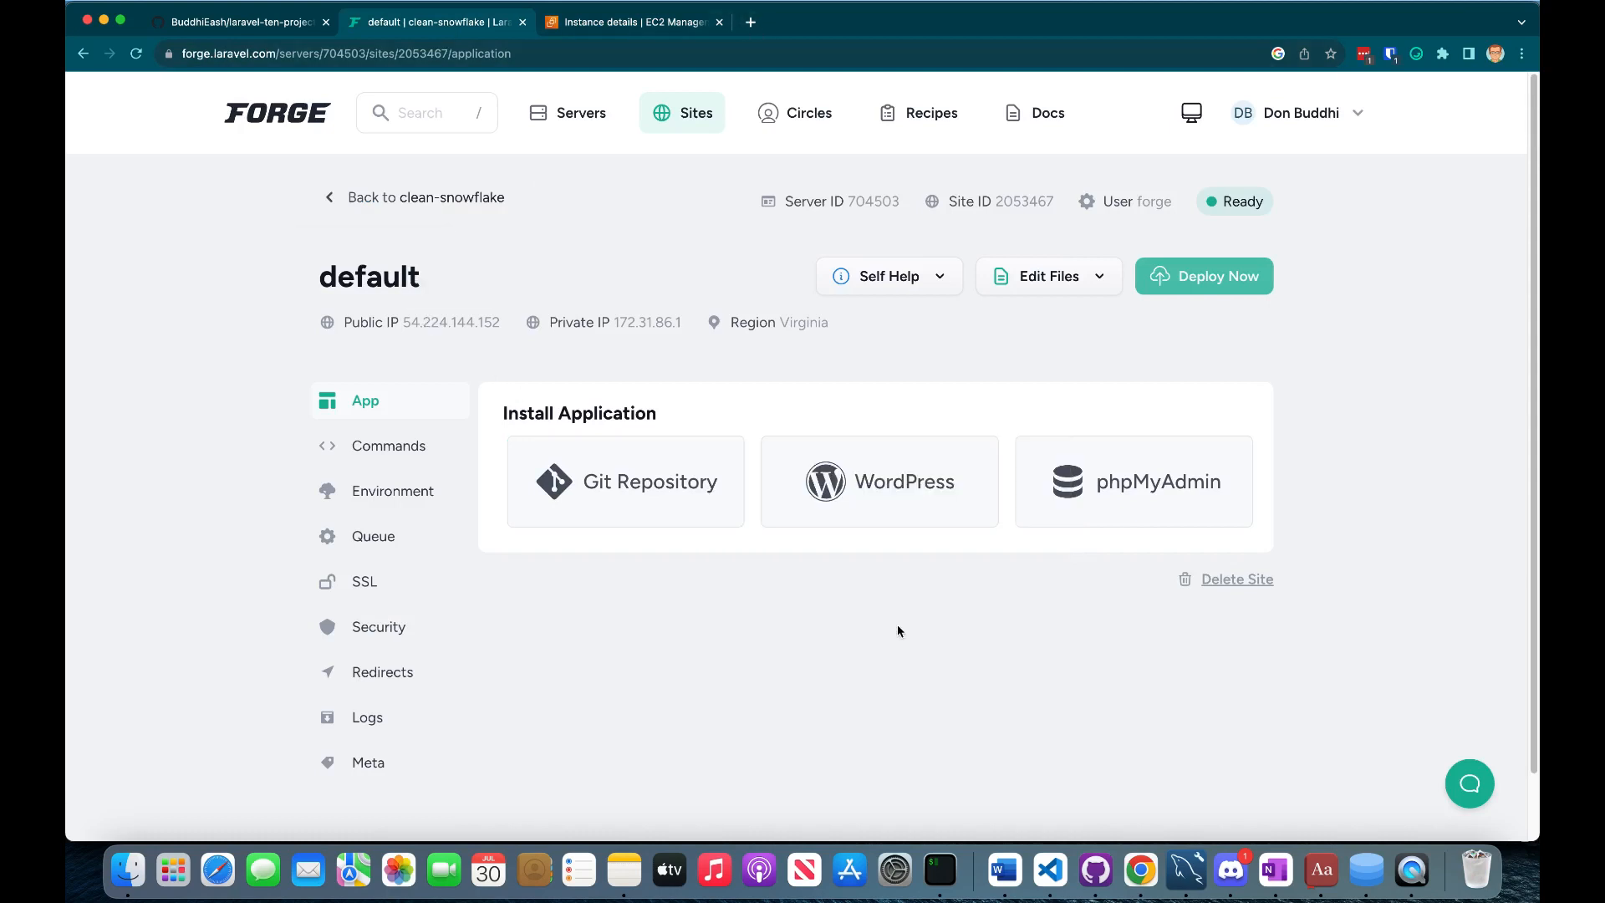
key("super+shift+n")
key("super+v")
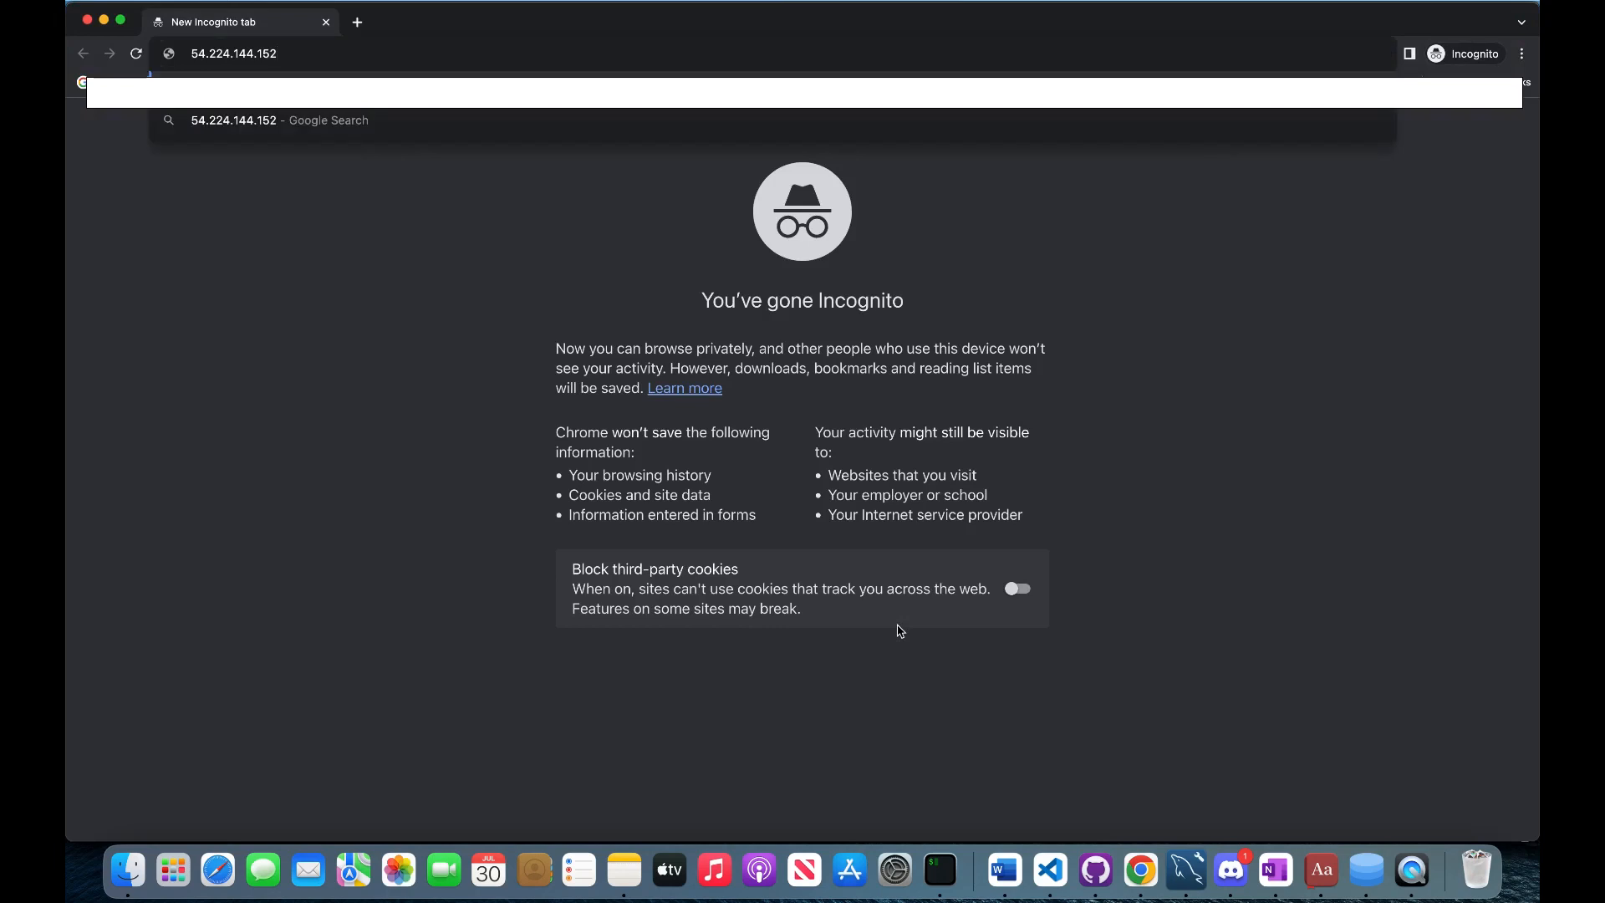
key("Return")
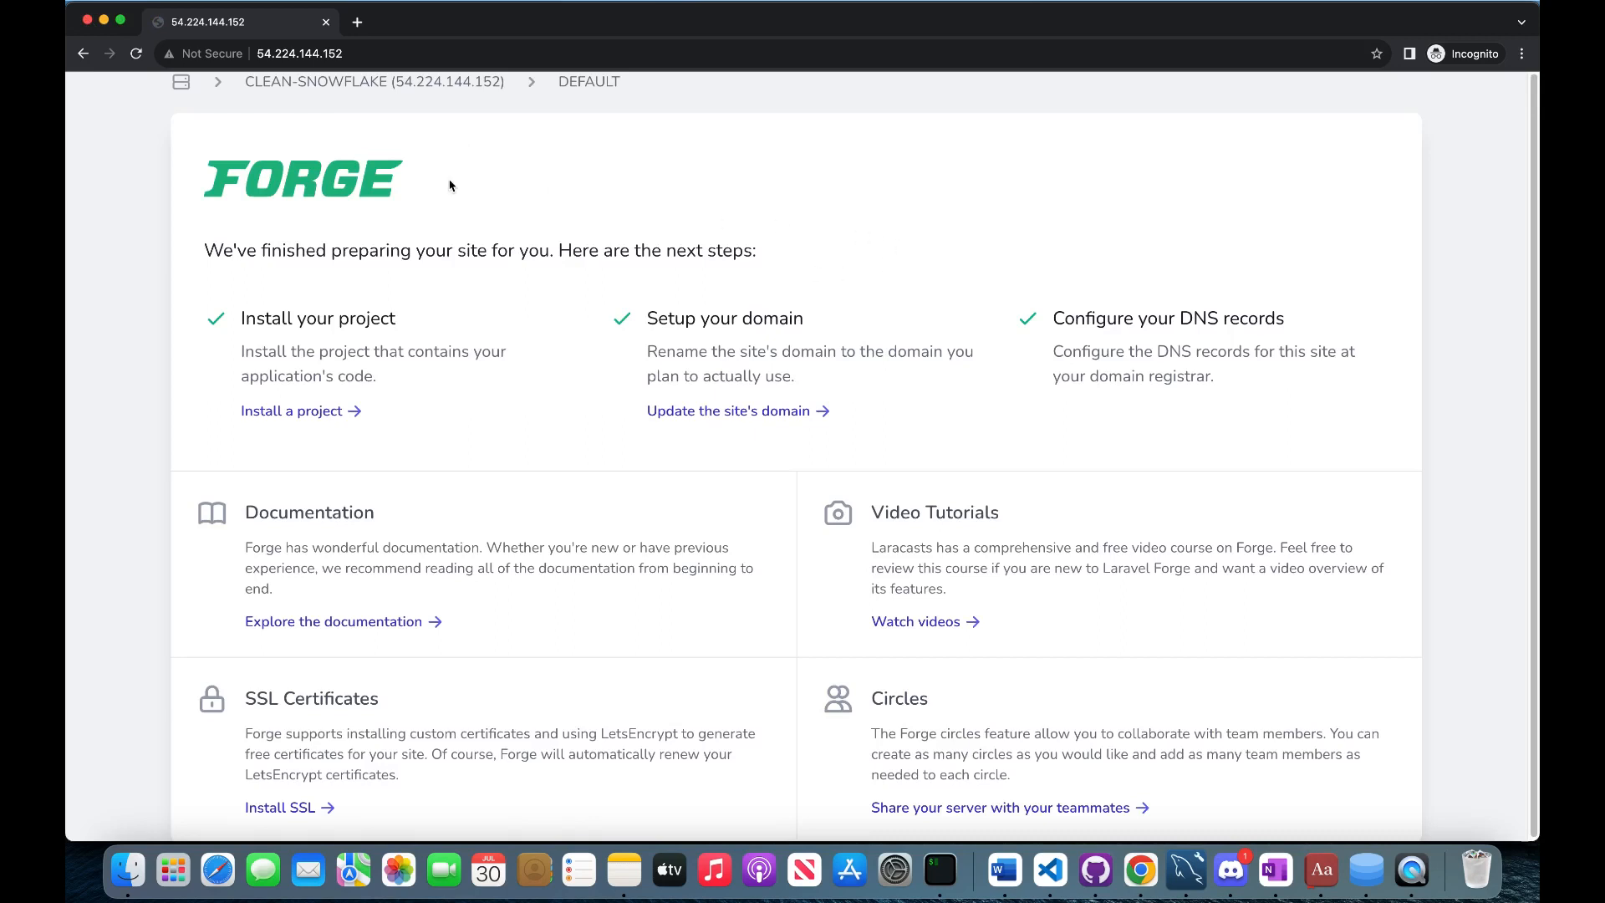
scroll(958, 209, "down", 1)
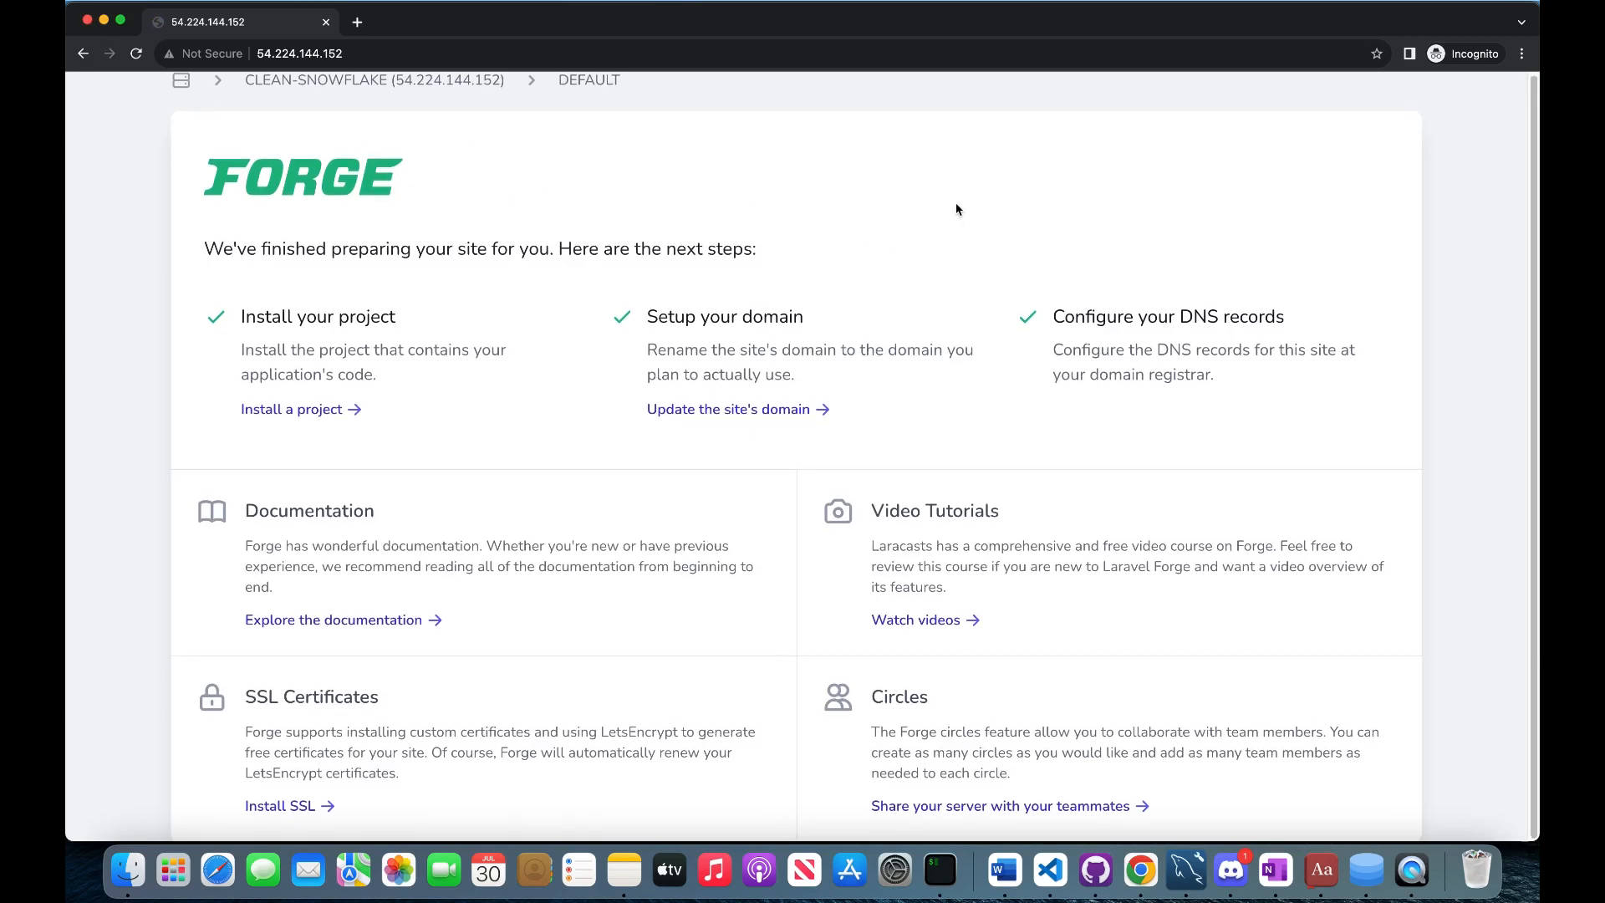
scroll(1099, 477, "up", 1)
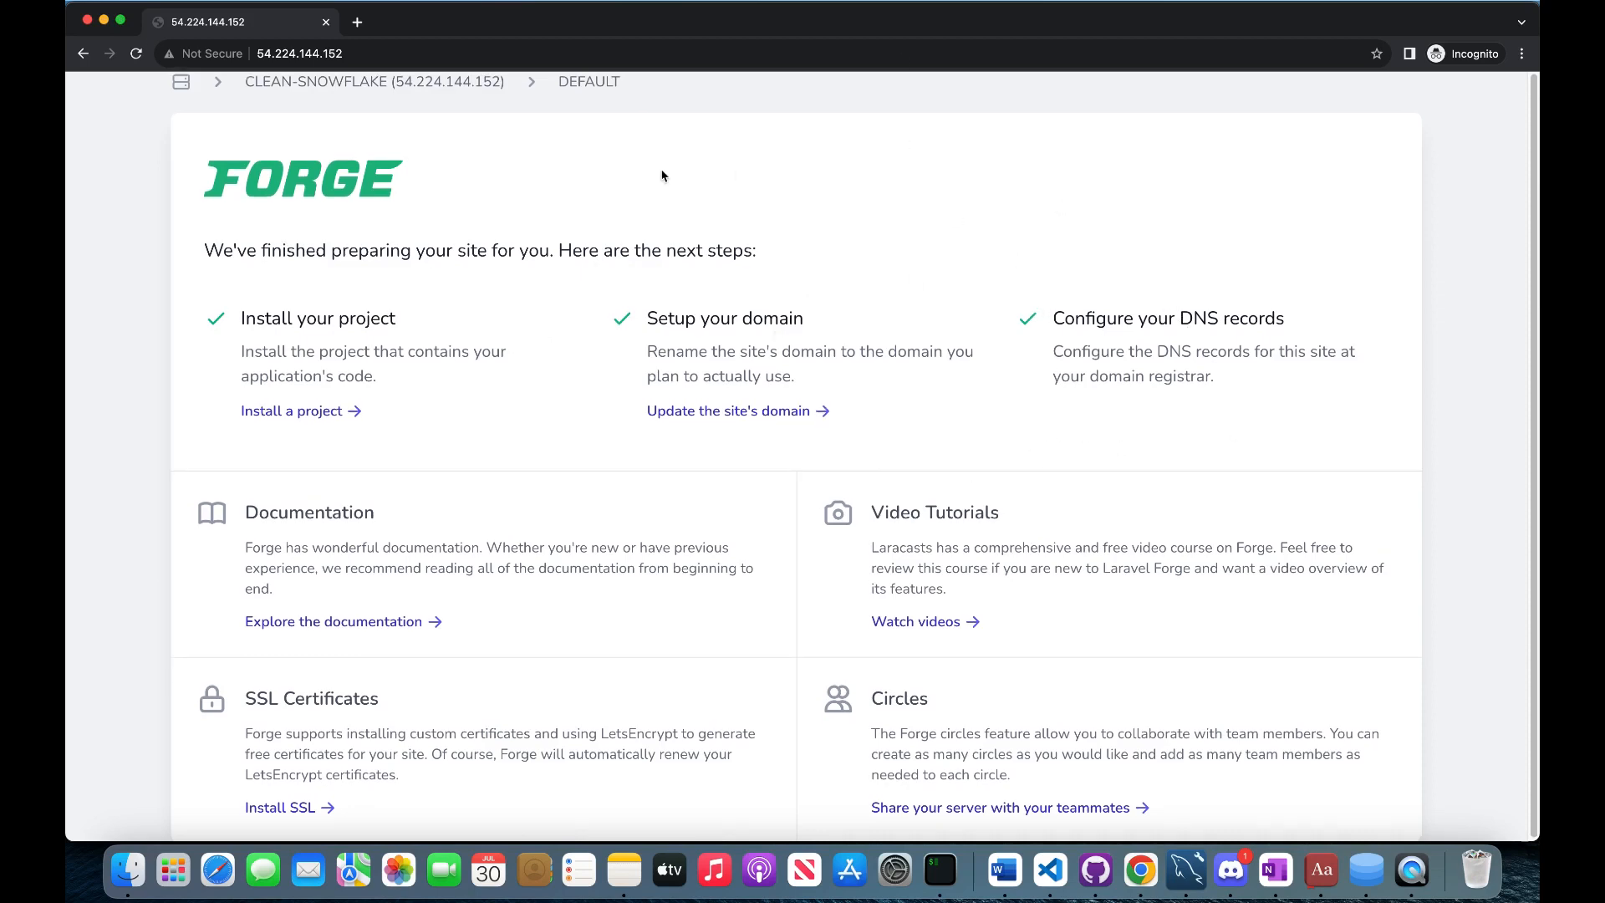
left_click(88, 19)
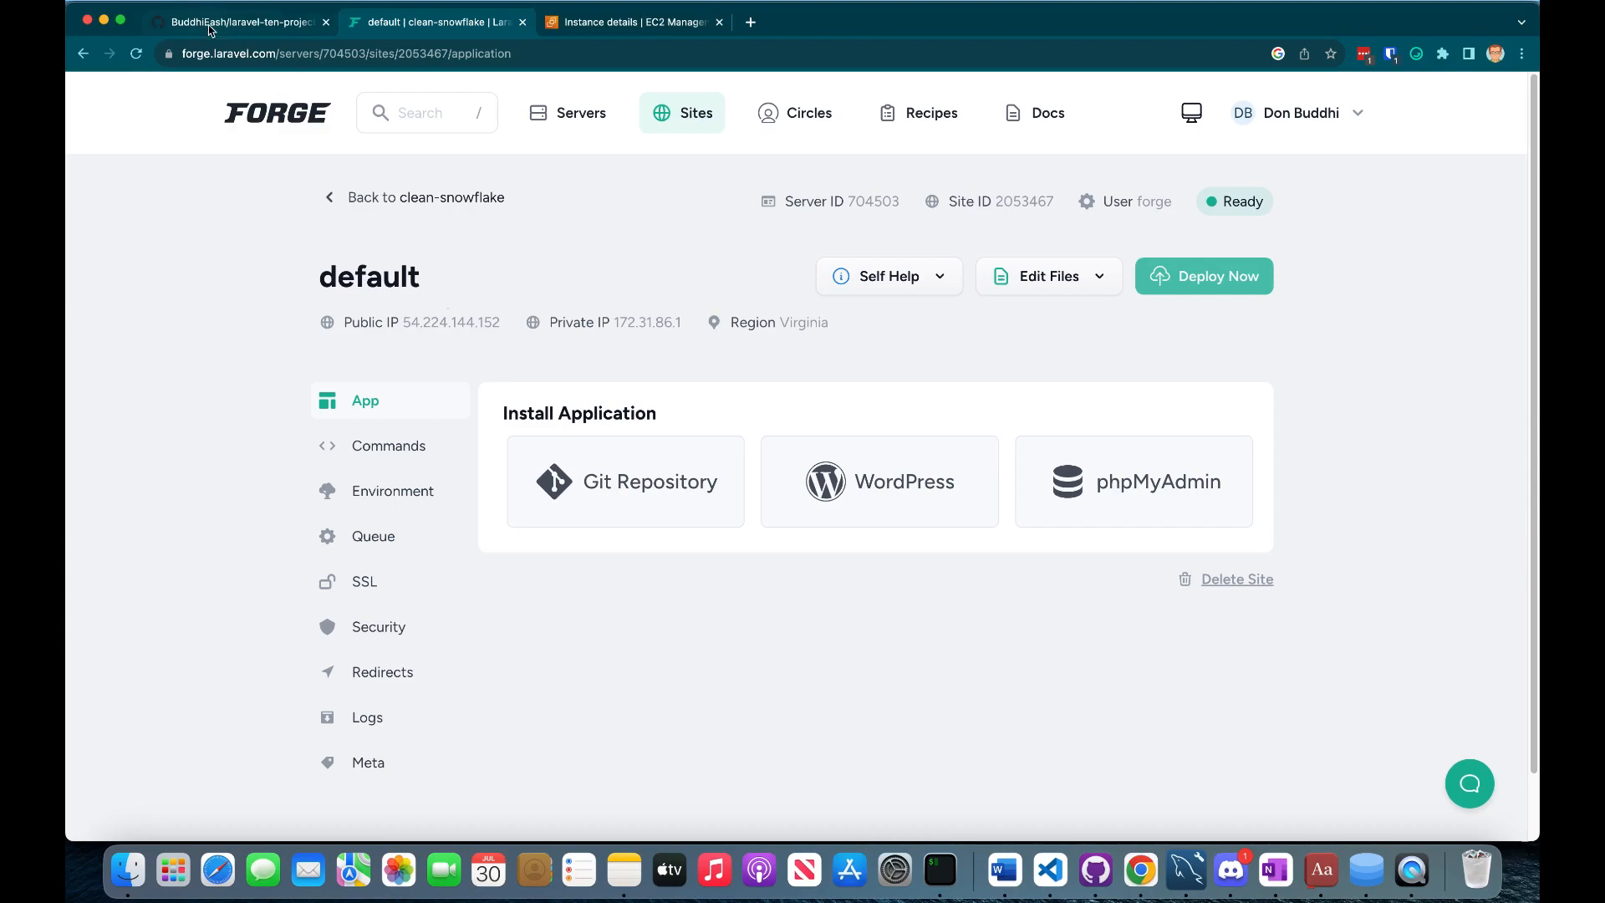
left_click(210, 23)
scroll(825, 401, "down", 10)
scroll(825, 400, "down", 15)
scroll(538, 394, "up", 20)
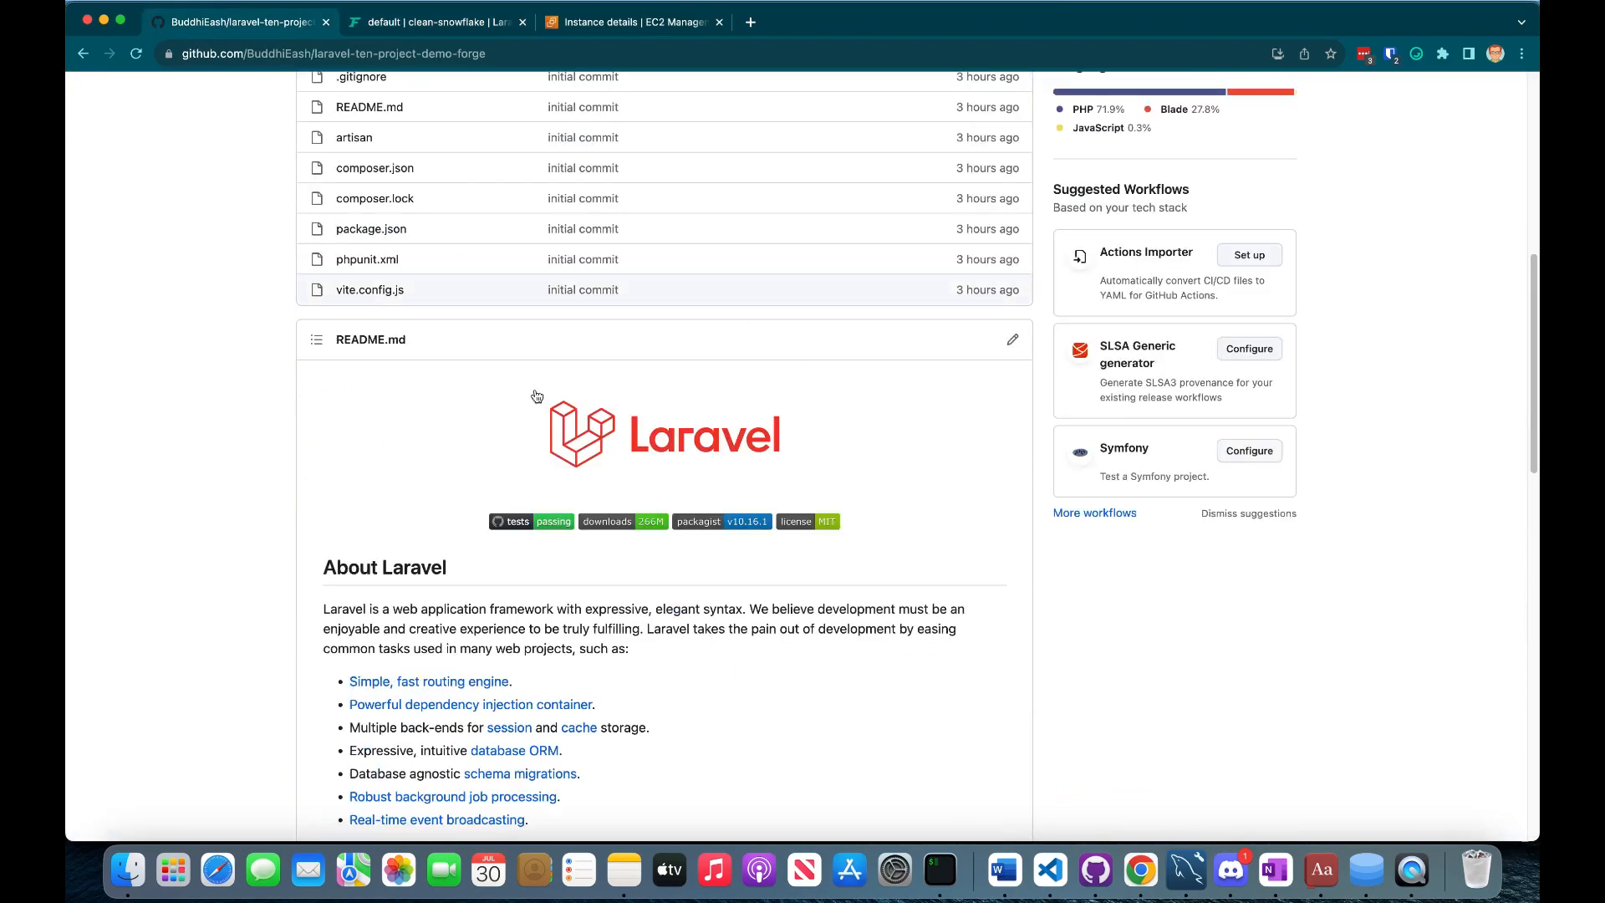
left_click(428, 23)
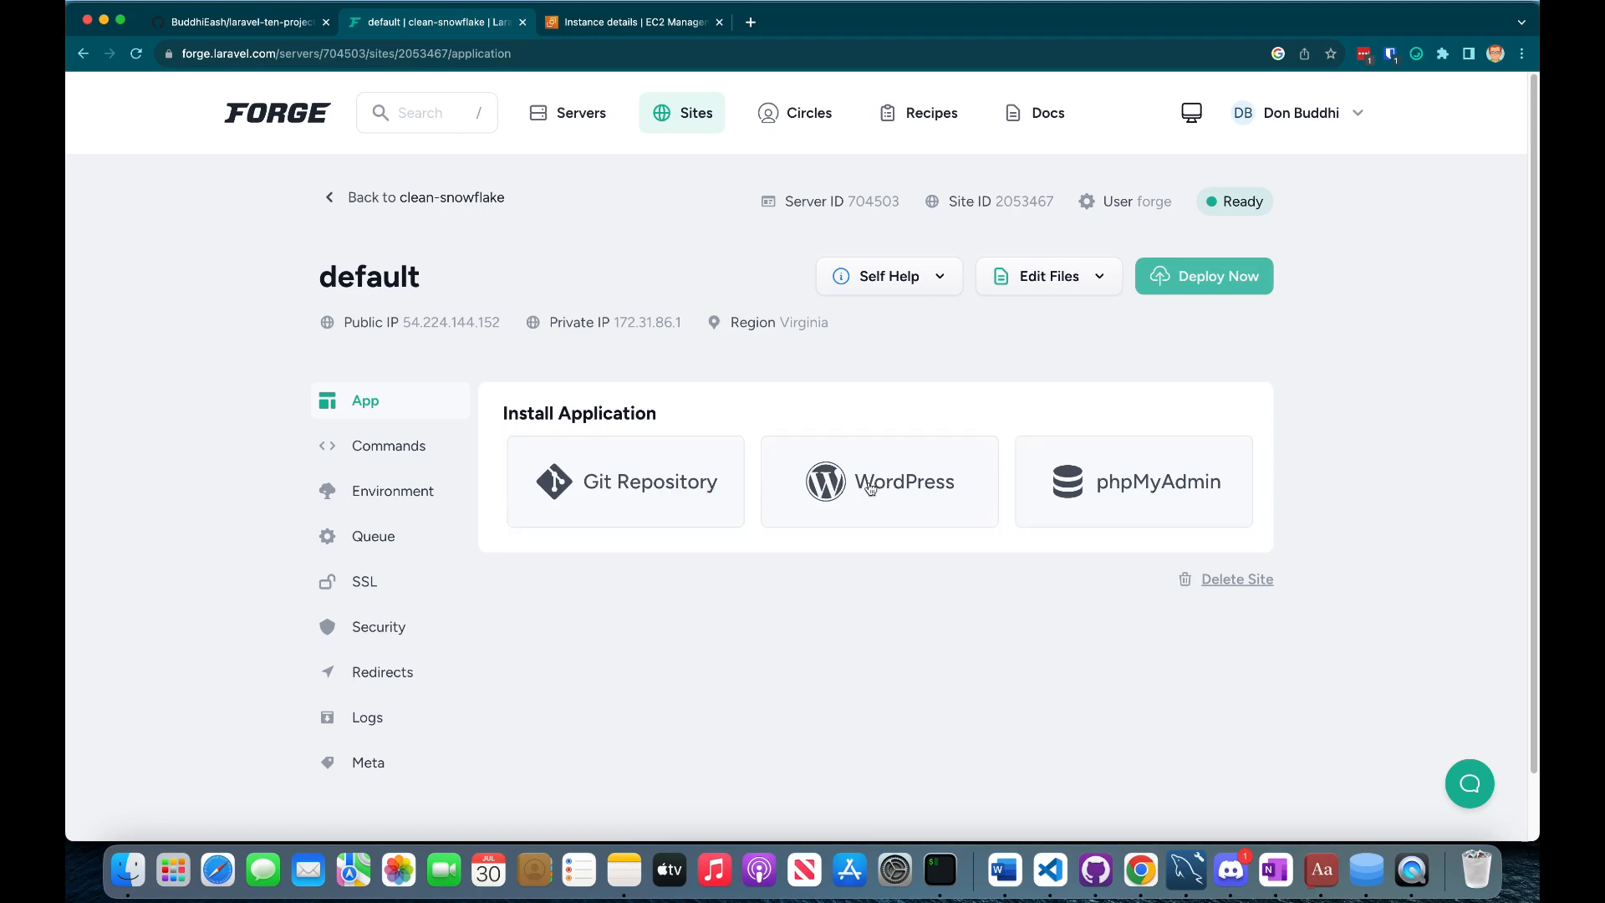
Step: Choose the Git Repository install option and copy the laravel-ten-project-demo-forge URL from GitHub
left_click(594, 484)
scroll(1139, 512, "down", 5)
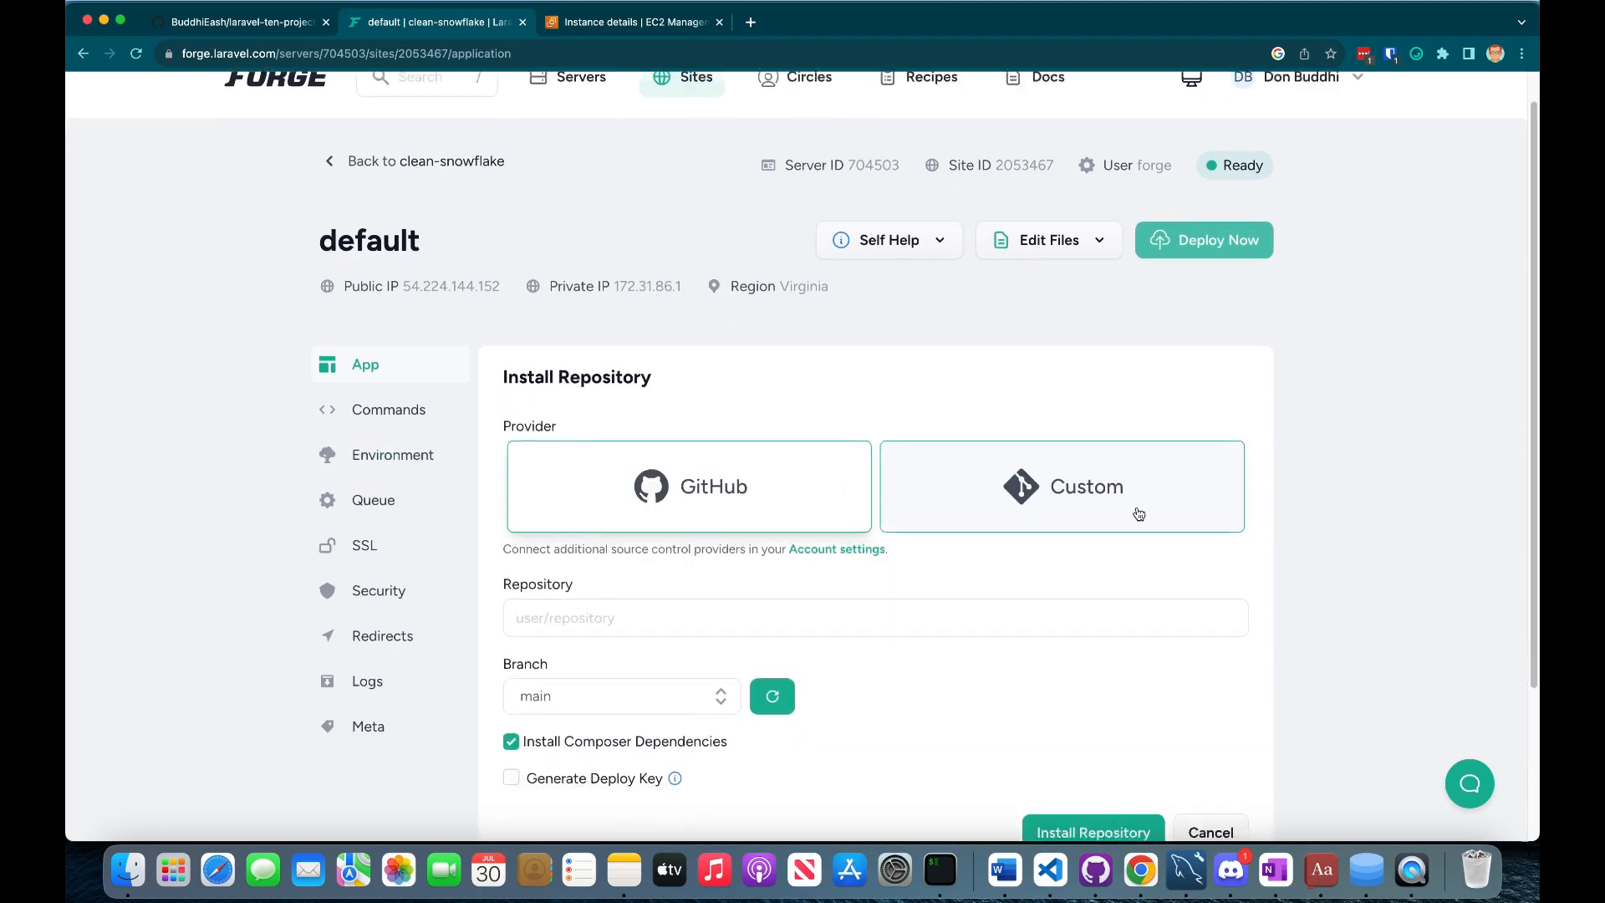
left_click(191, 21)
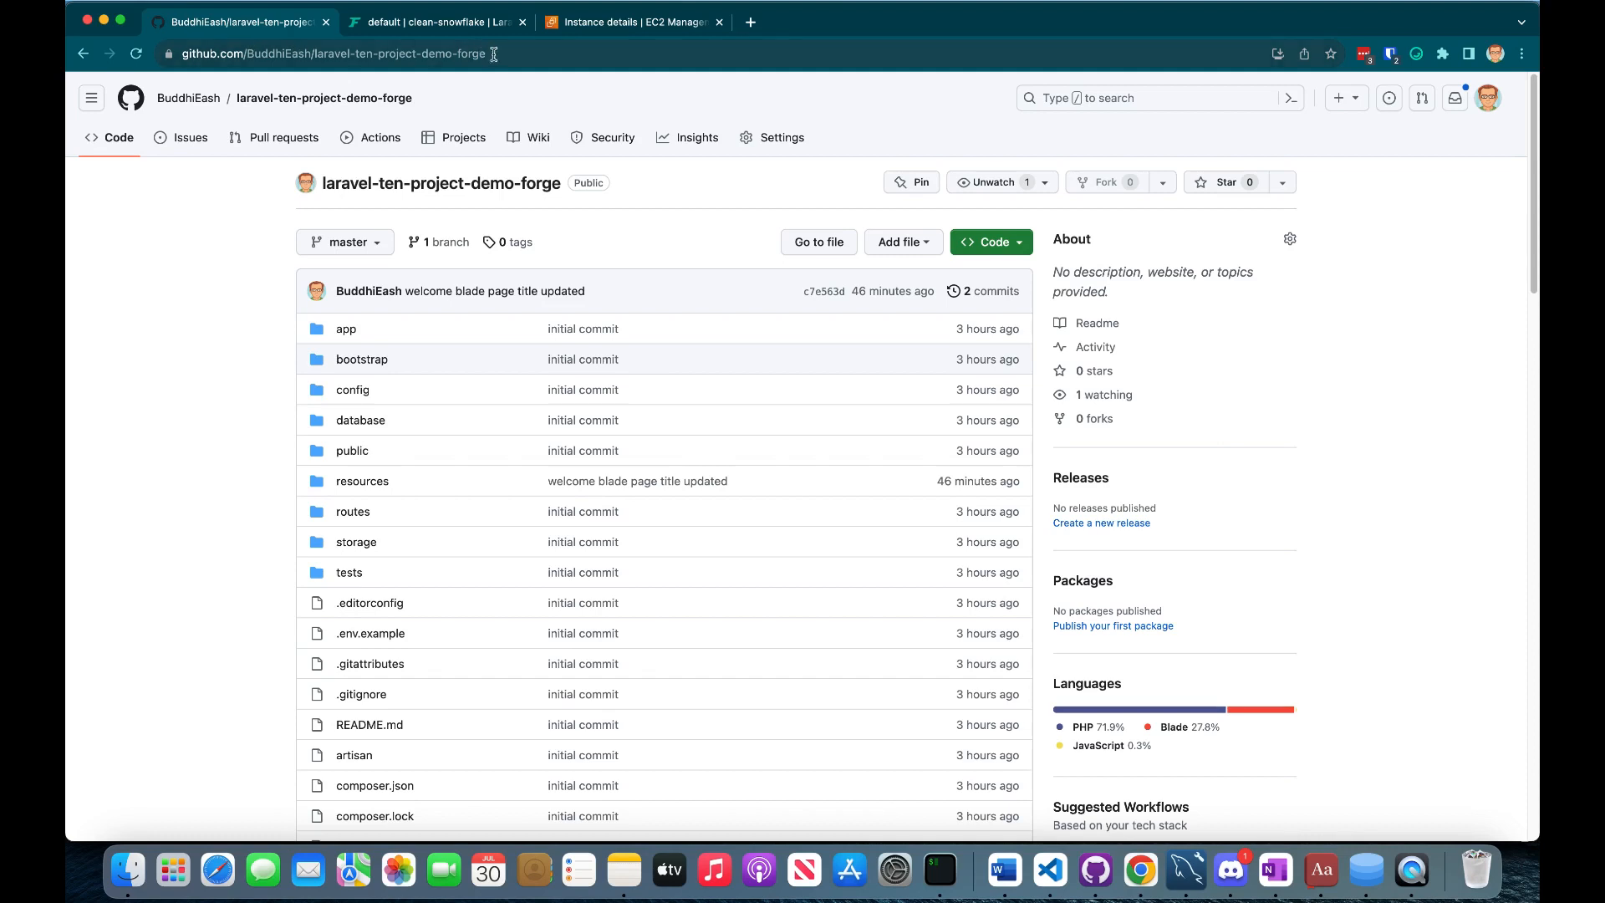
left_click(163, 53)
key("super+v")
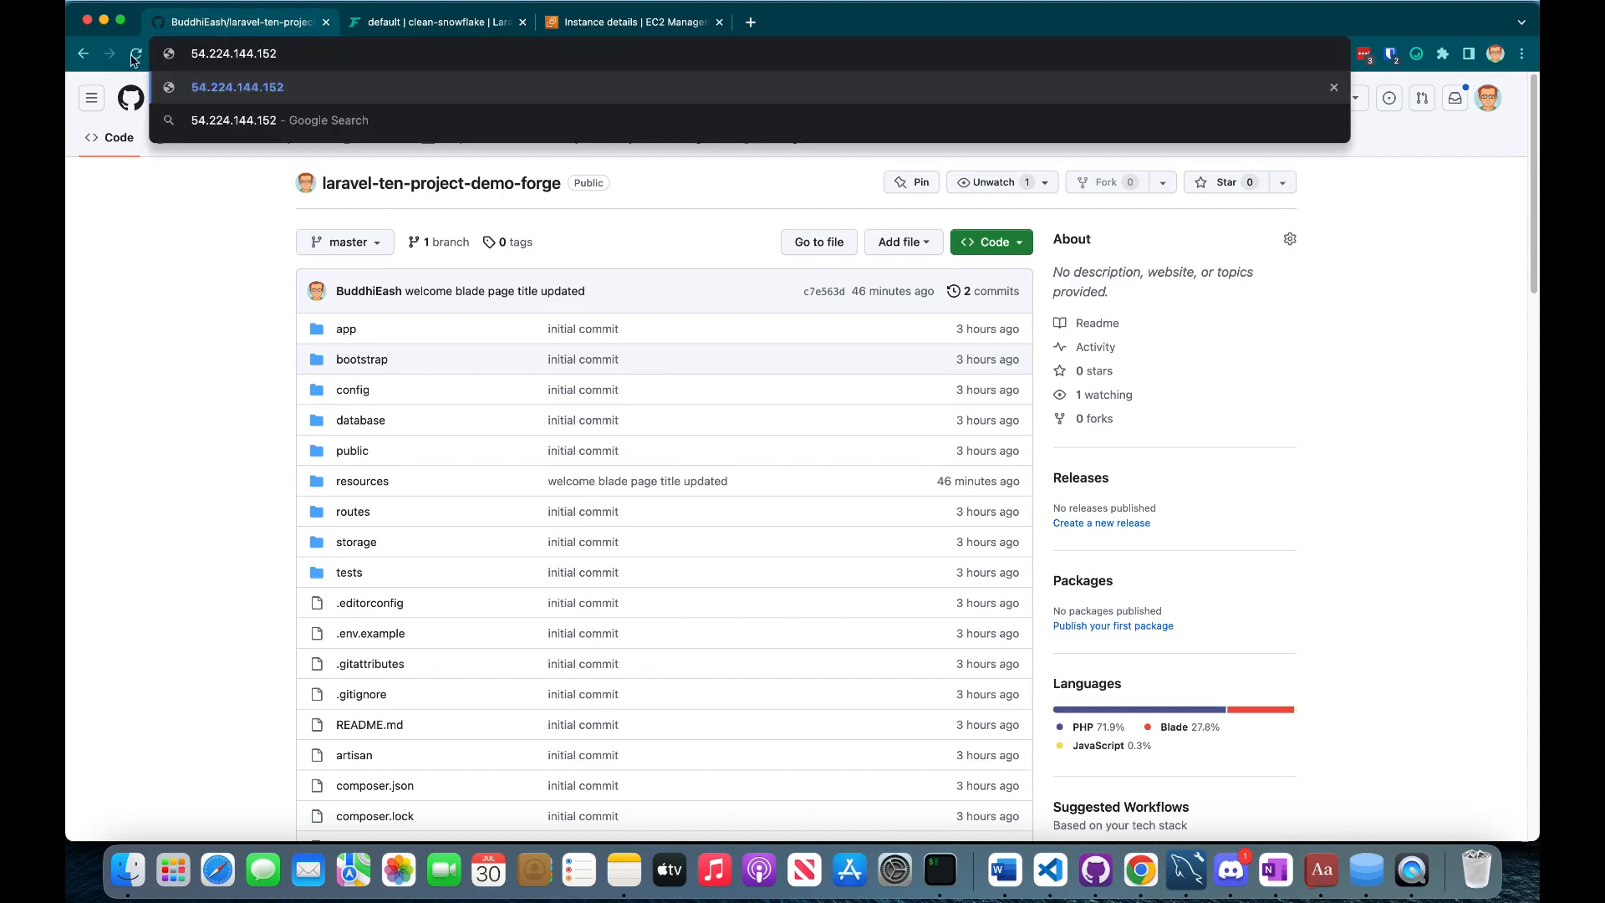
key("super+z")
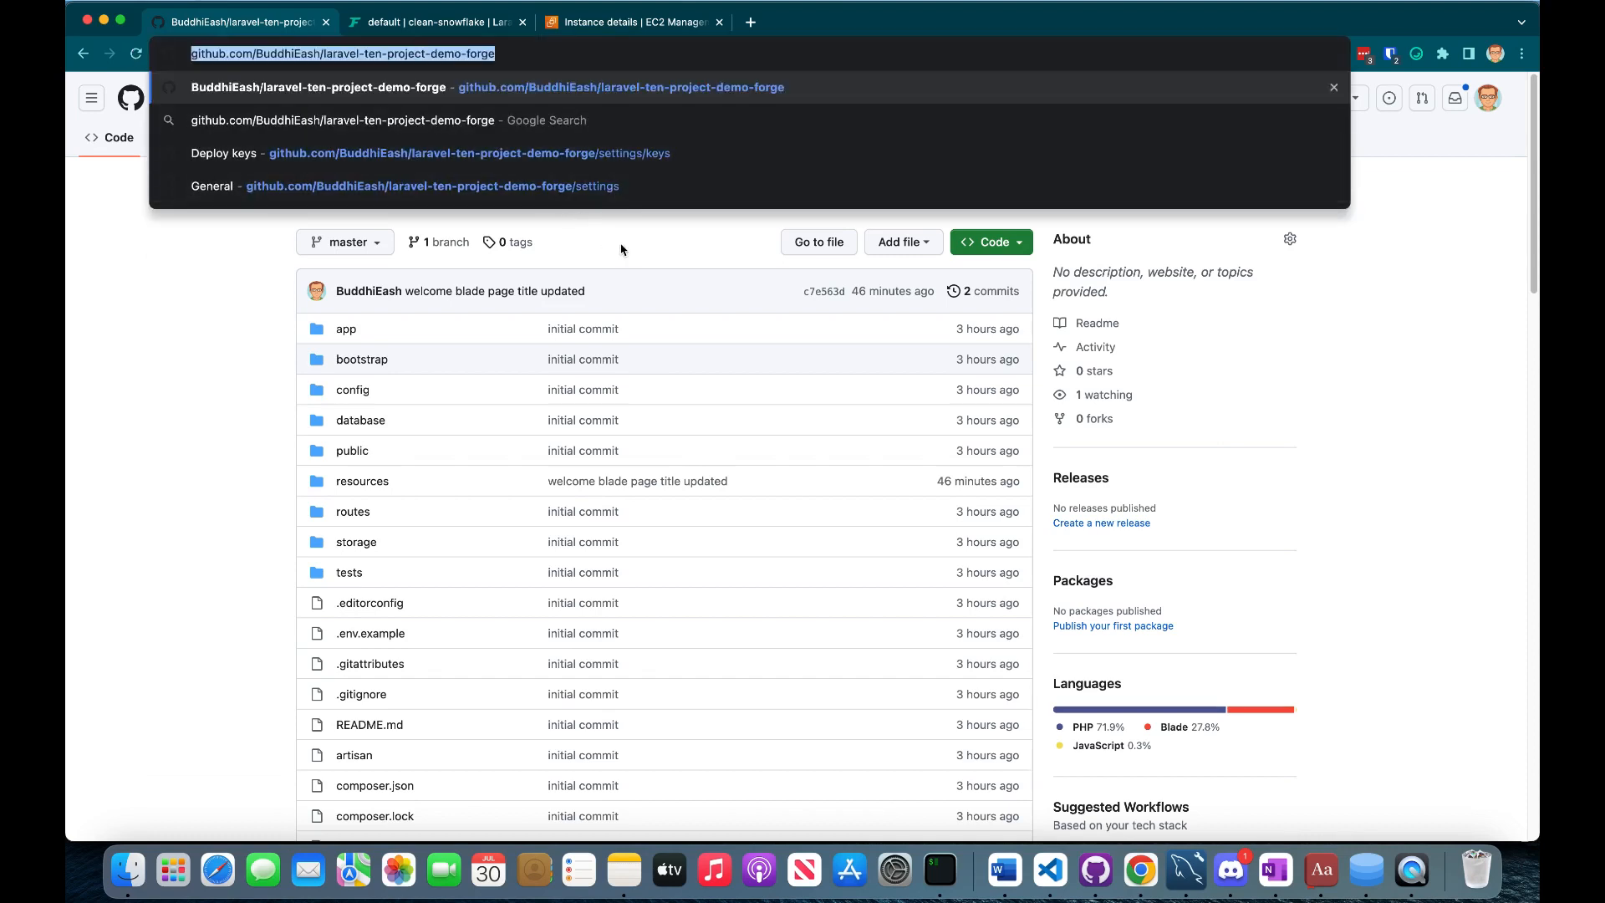
key("Escape")
left_click(440, 23)
Step: Paste the repository URL, select the master branch, and install the repository
left_click(623, 422)
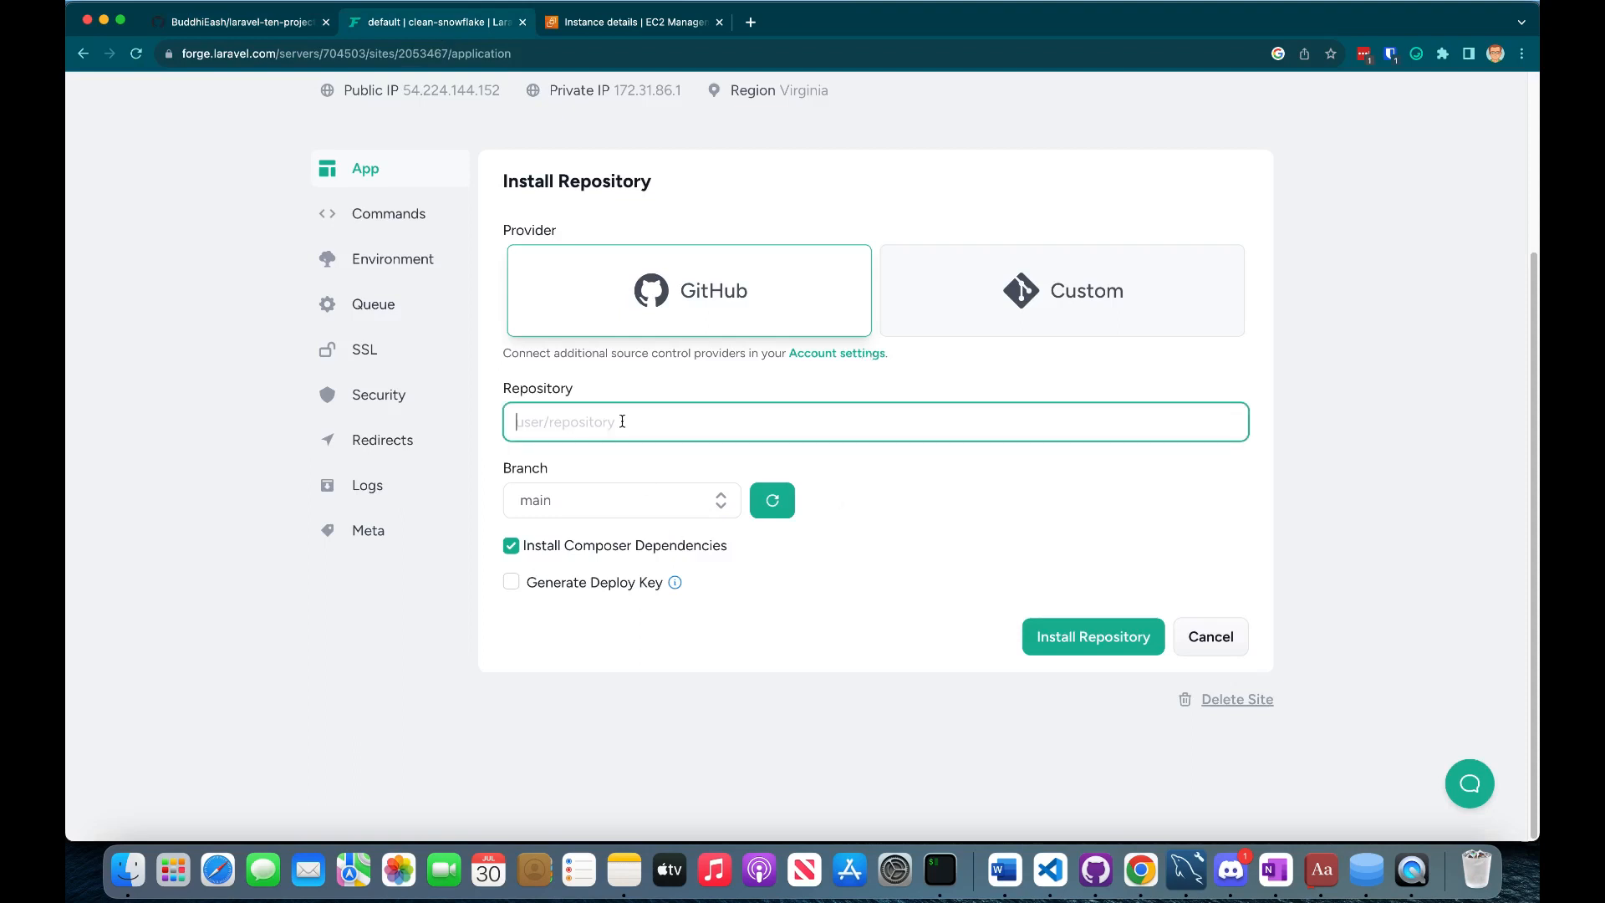
key("super+v")
left_click(1024, 519)
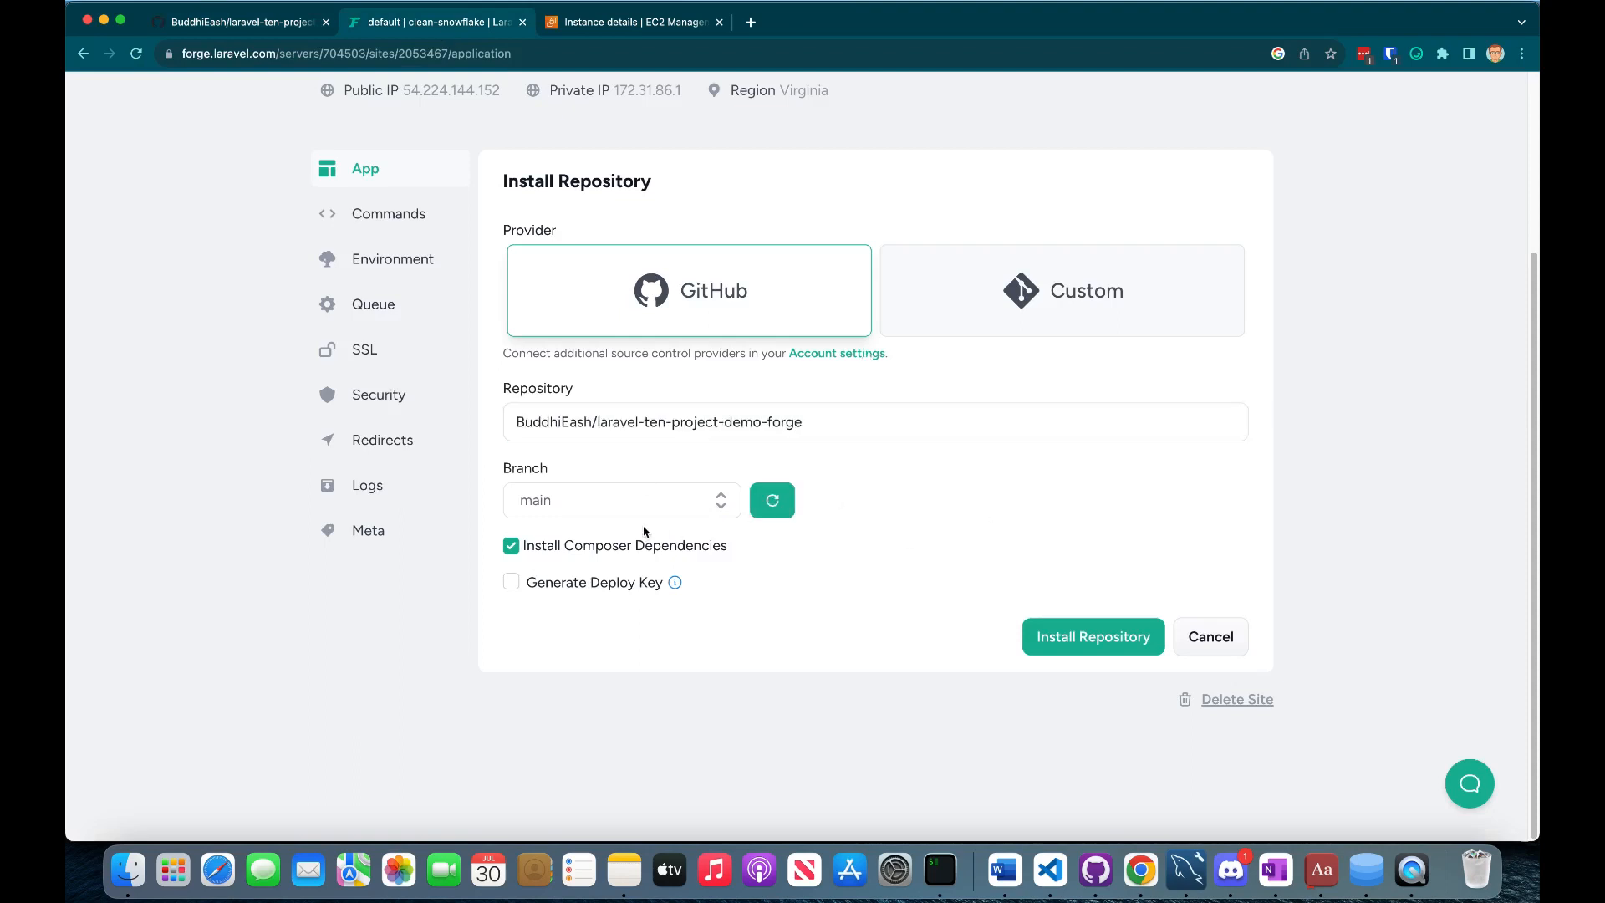
left_click(618, 500)
left_click(717, 506)
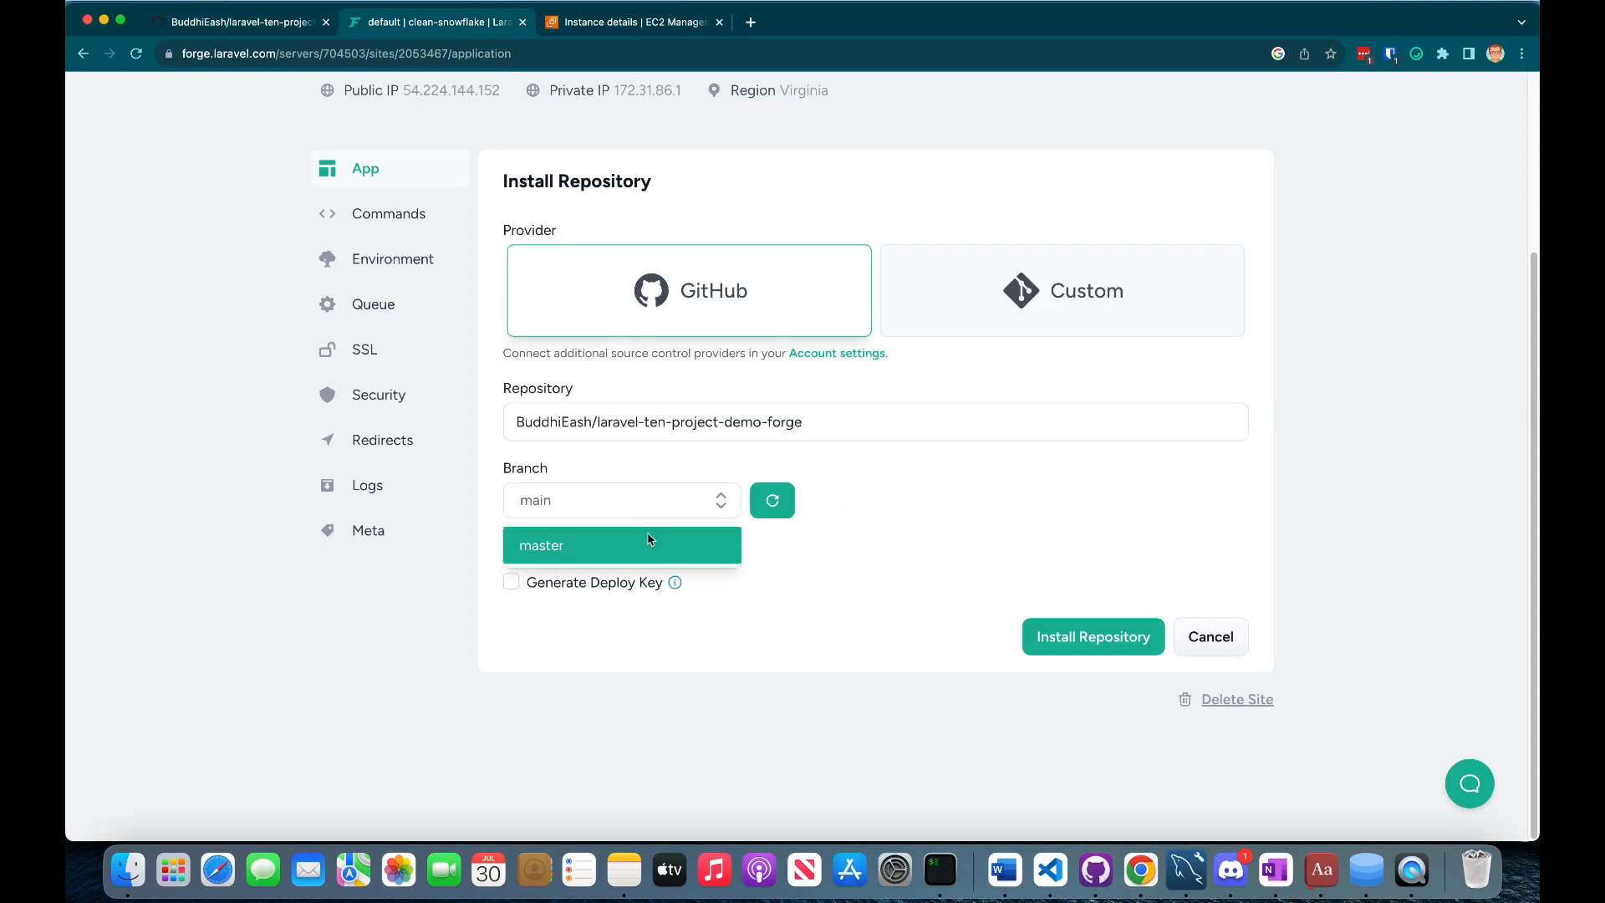
left_click(589, 557)
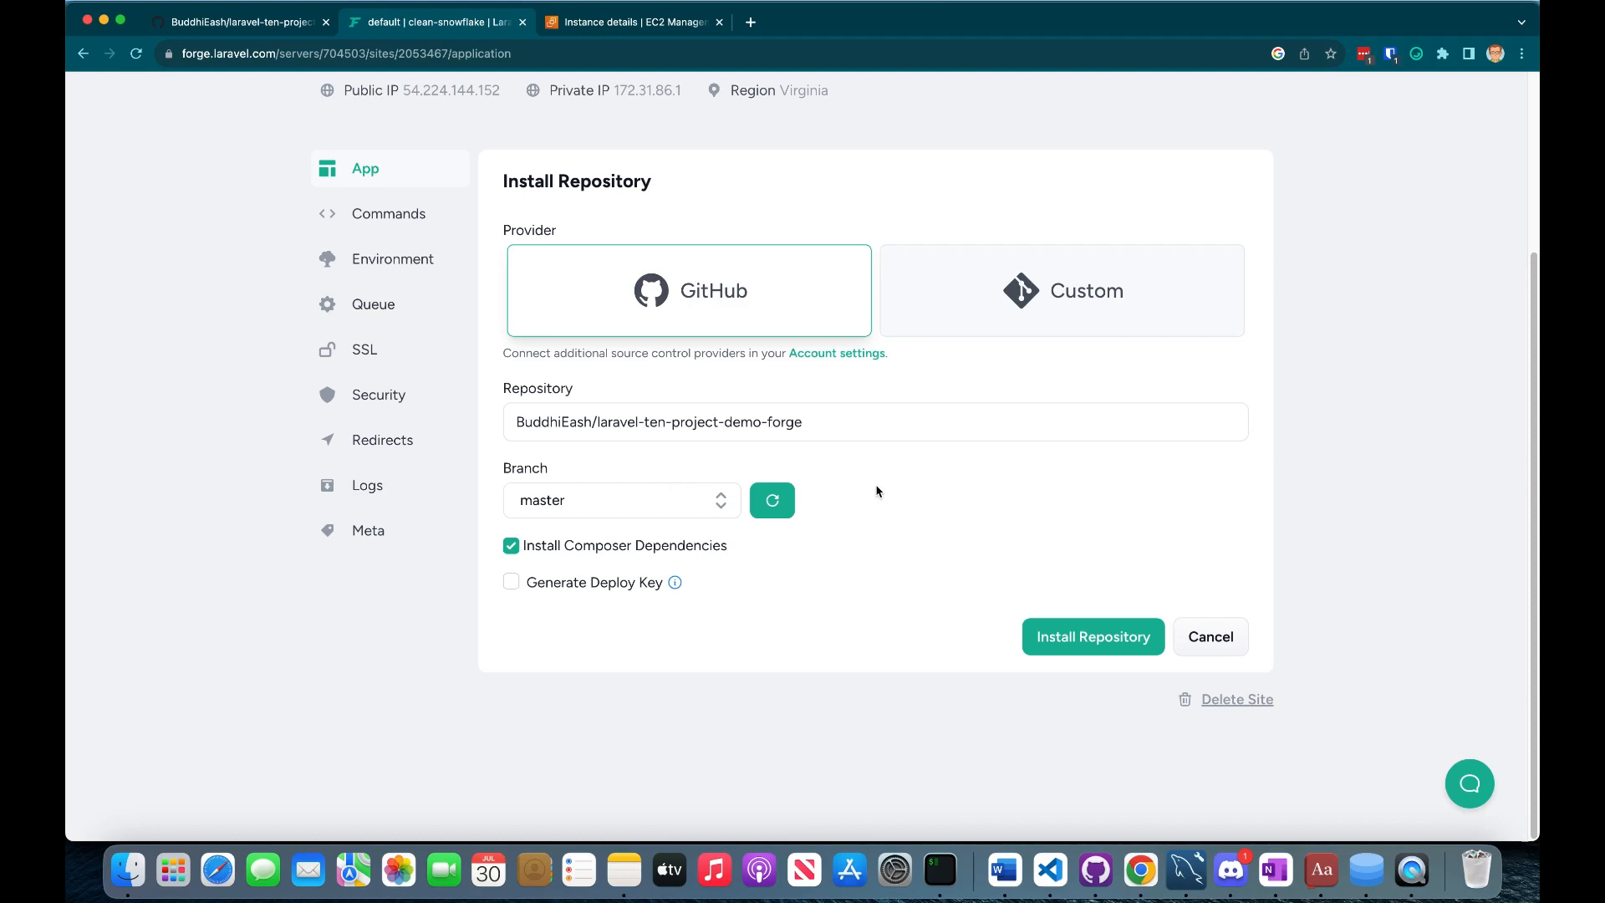
left_click(1089, 642)
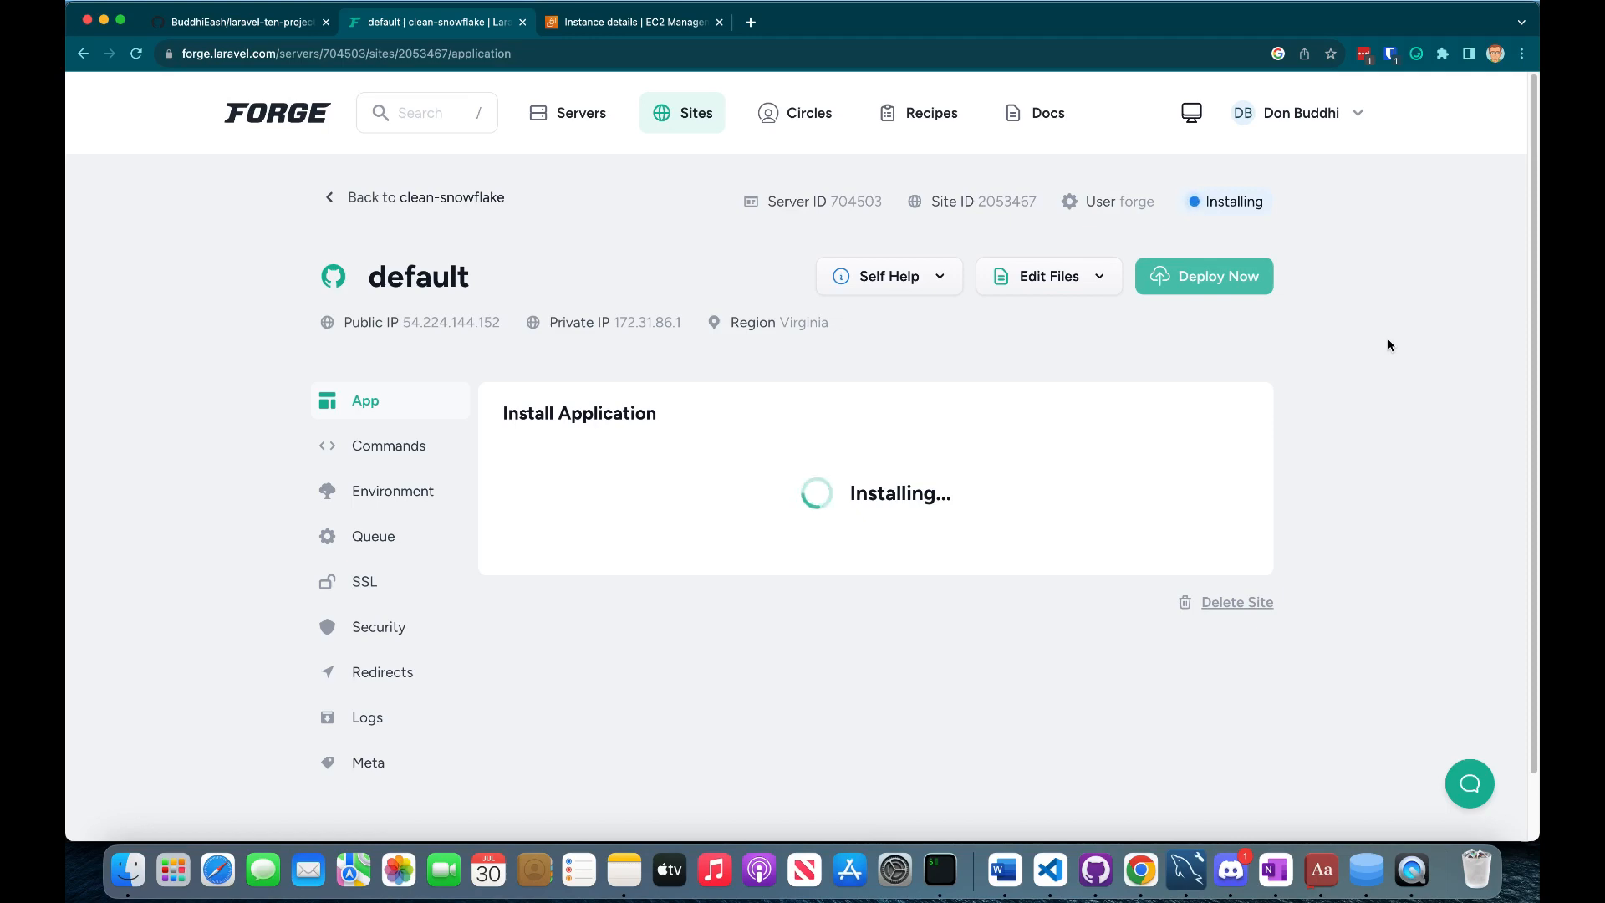
scroll(1389, 346, "down", 5)
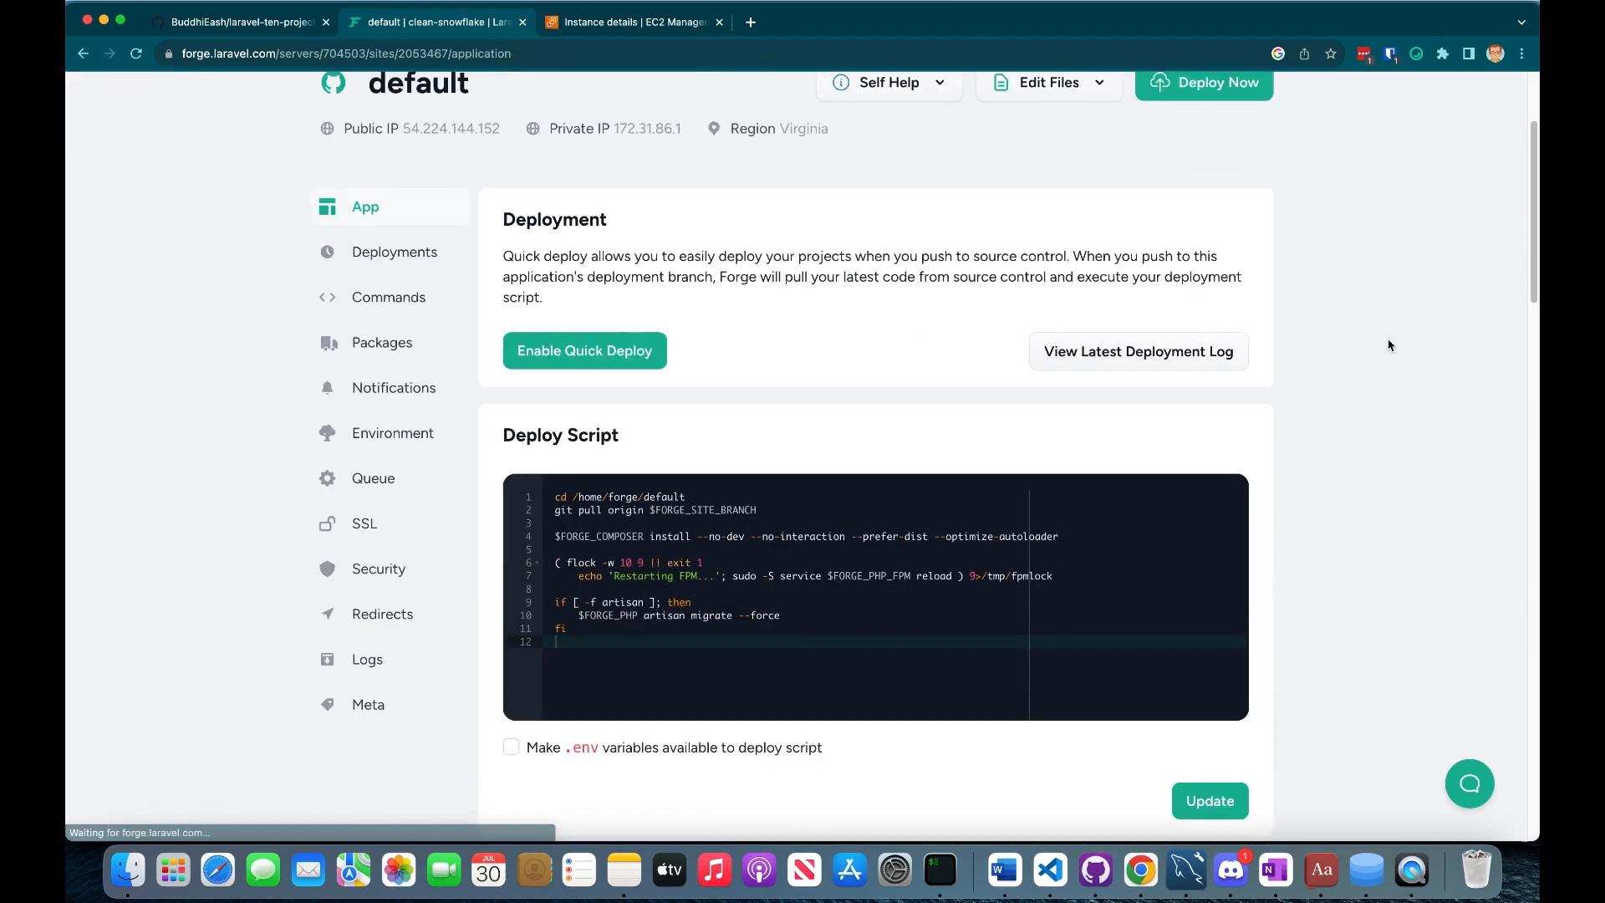
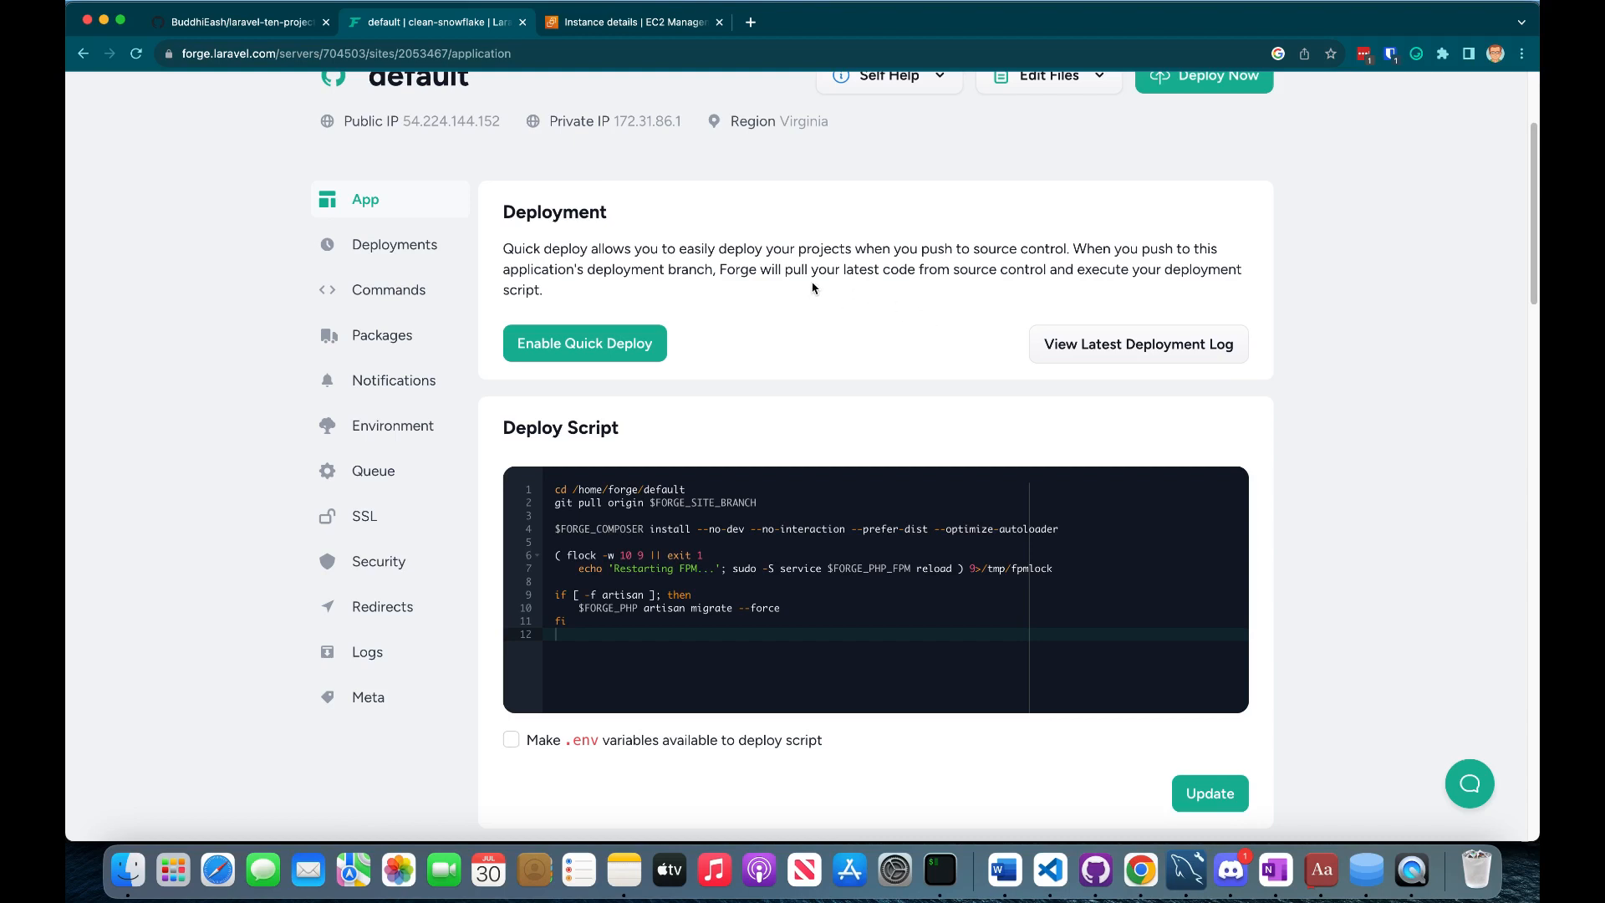
Step: Turn on Quick Deploy for the default site in Forge
left_click(202, 25)
left_click(433, 23)
left_click(578, 344)
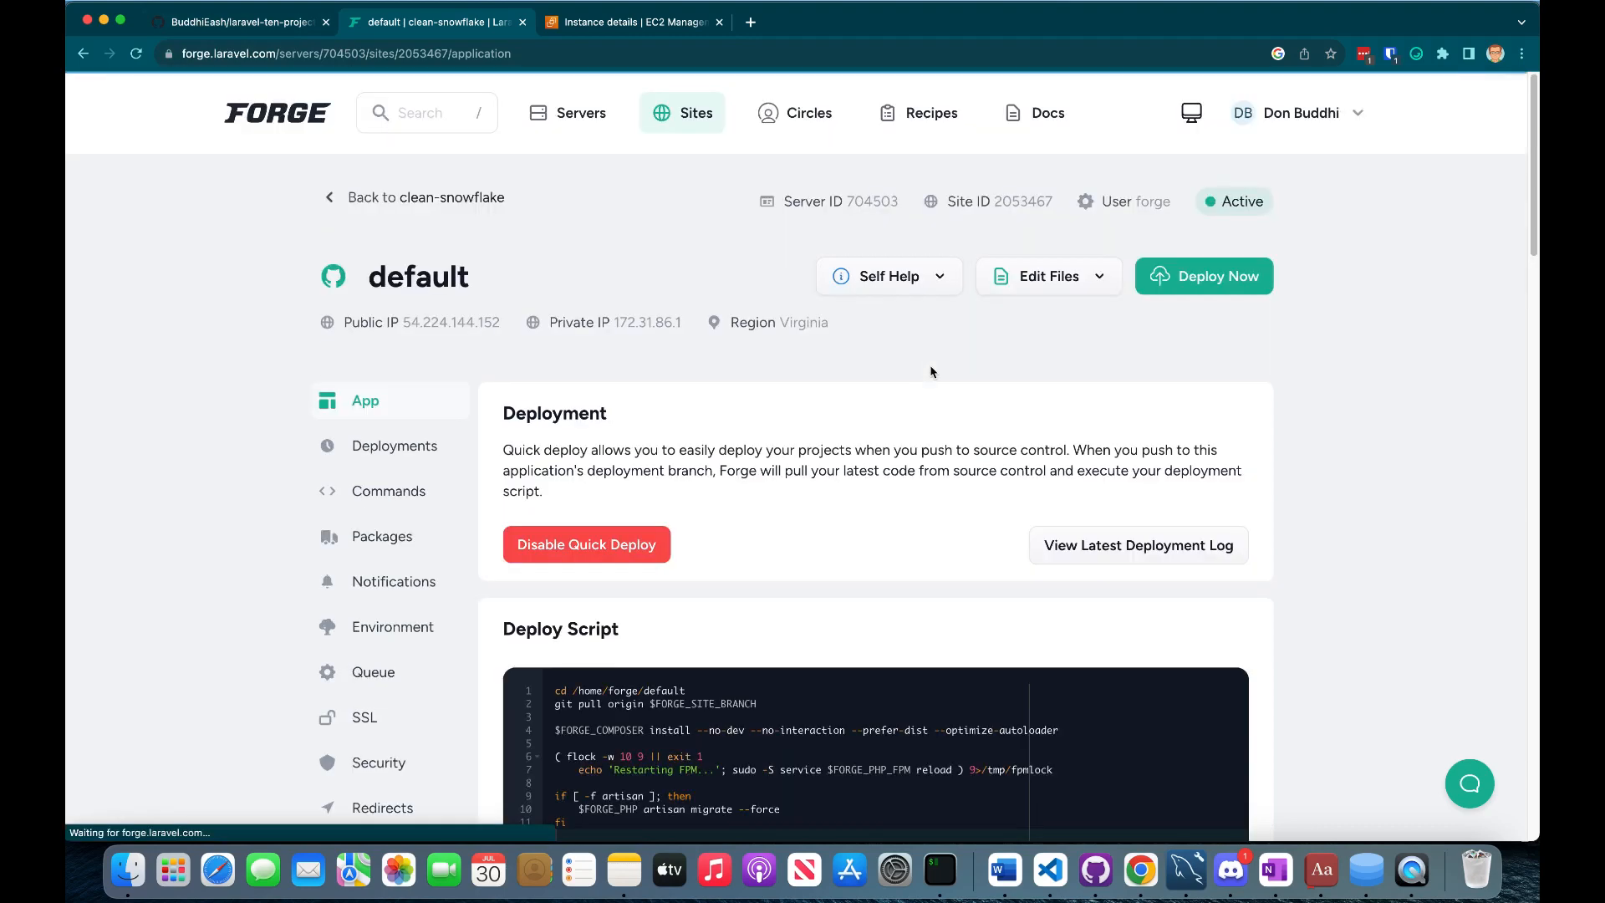
Step: Copy the server's public IP address, 54.224.144.152, to the clipboard
scroll(1372, 443, "down", 10)
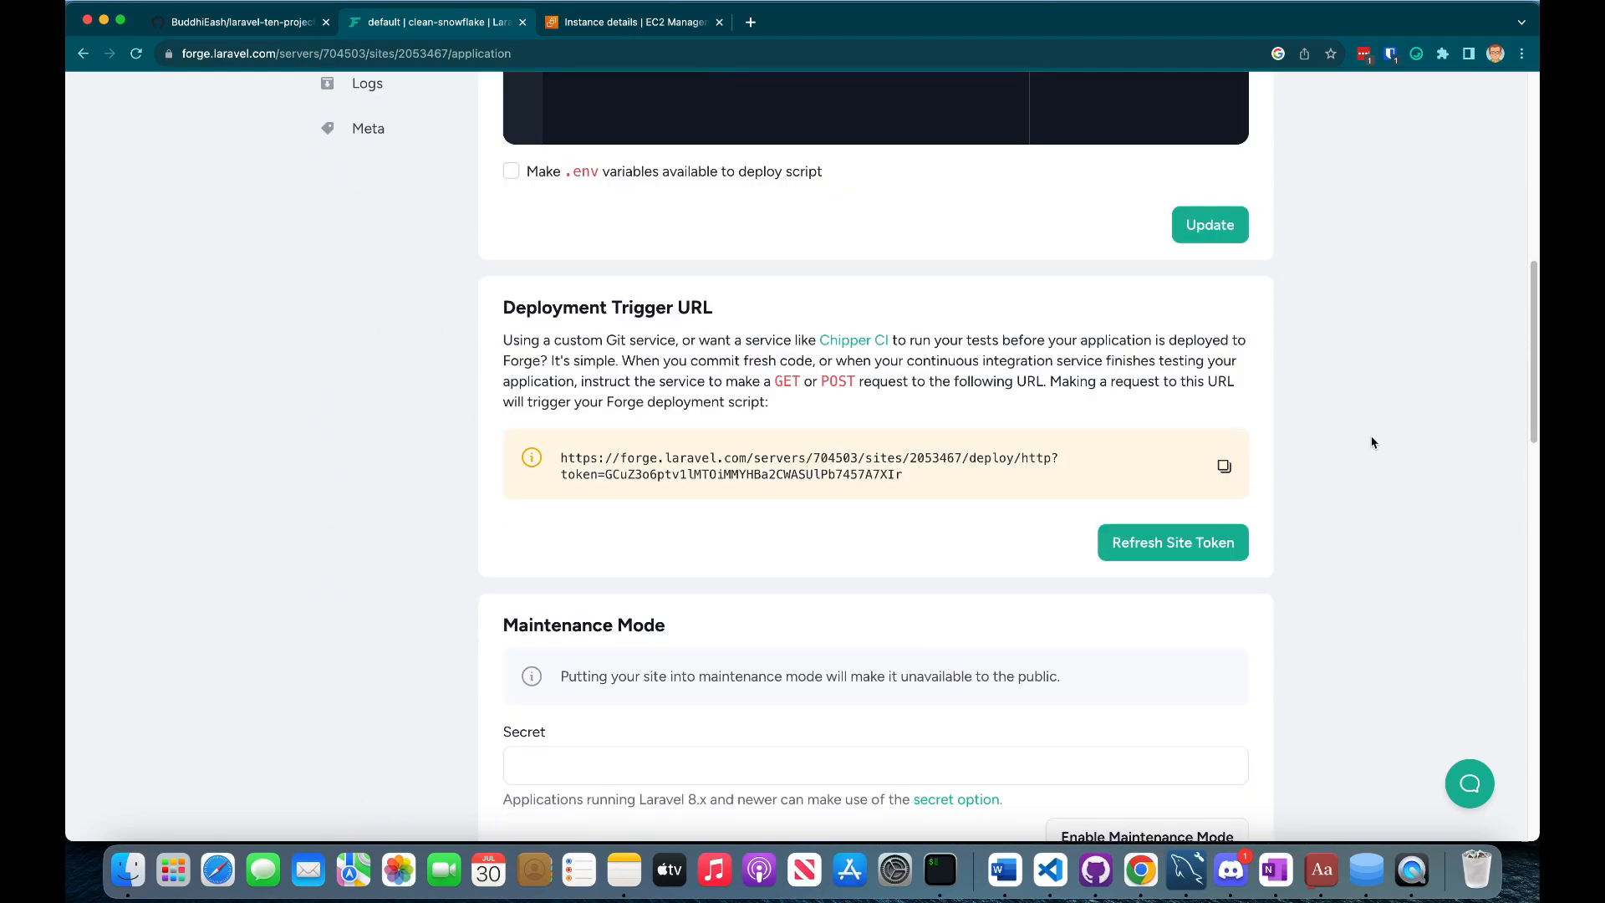
scroll(1372, 443, "up", 10)
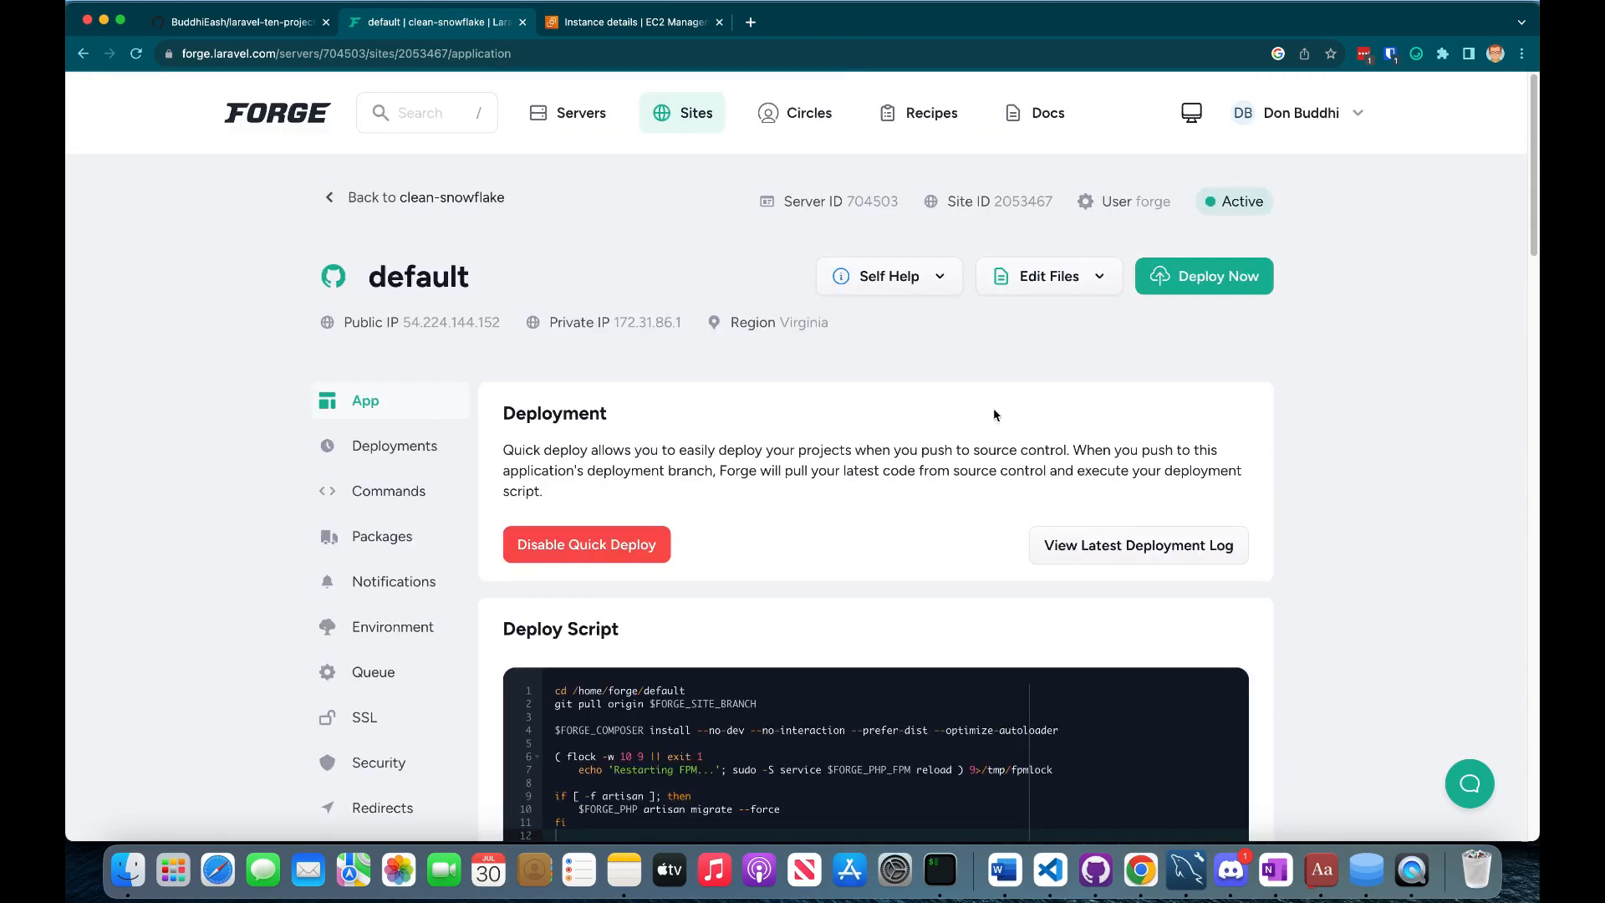
left_click(430, 326)
Step: Load 54.224.144.152 in a new tab to see the Laravel welcome page, then return to GitHub
left_click(750, 22)
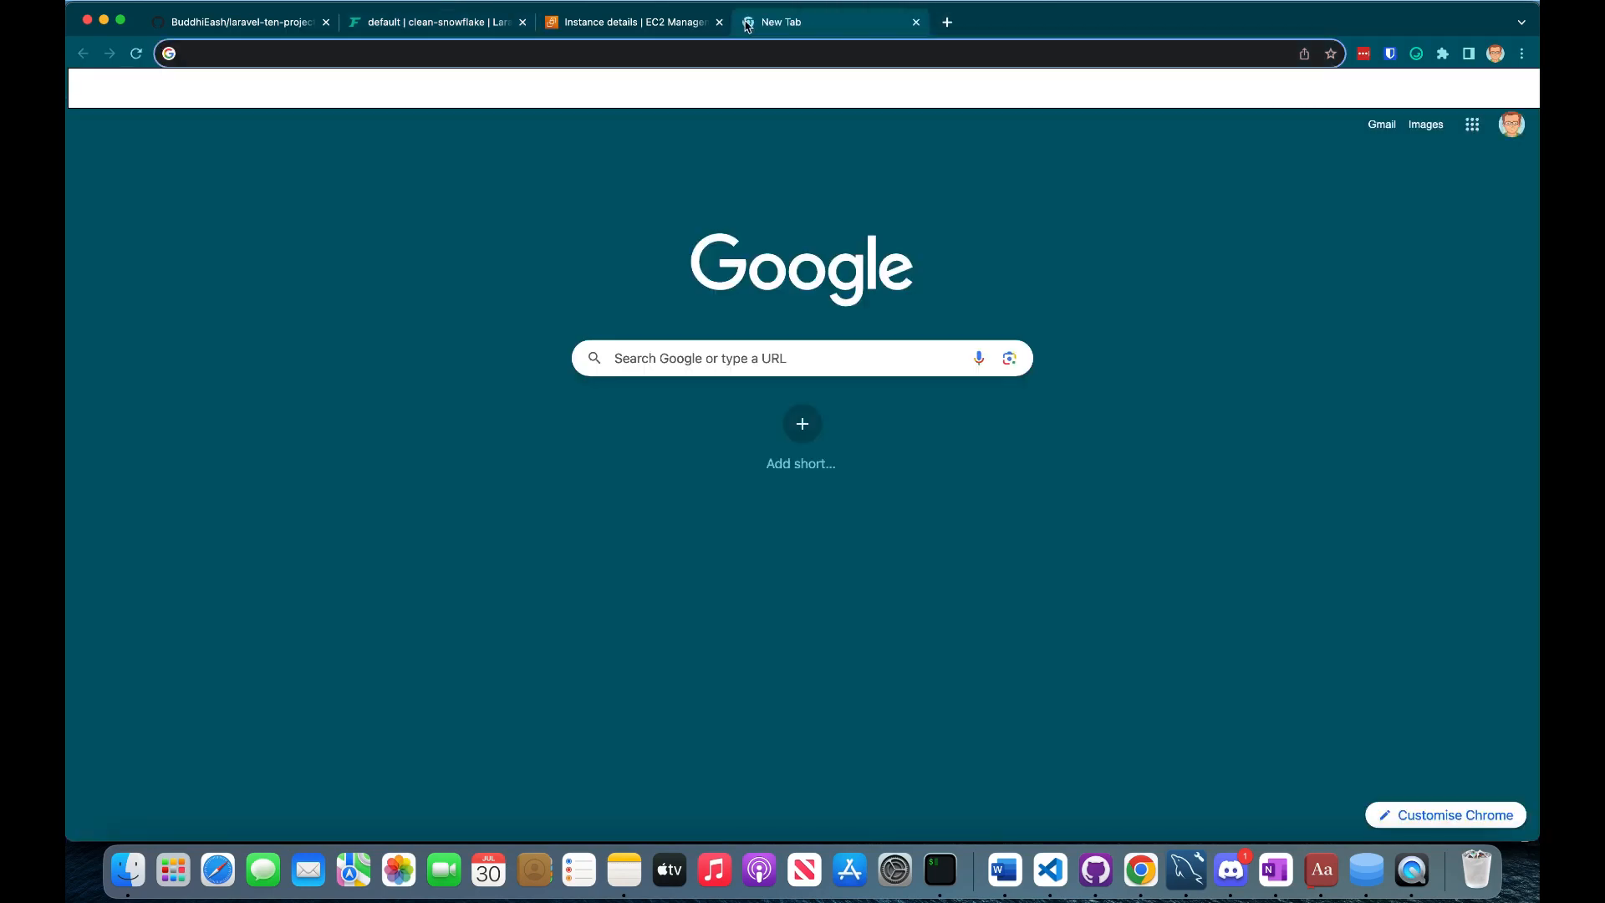
key("super+v")
key("Return")
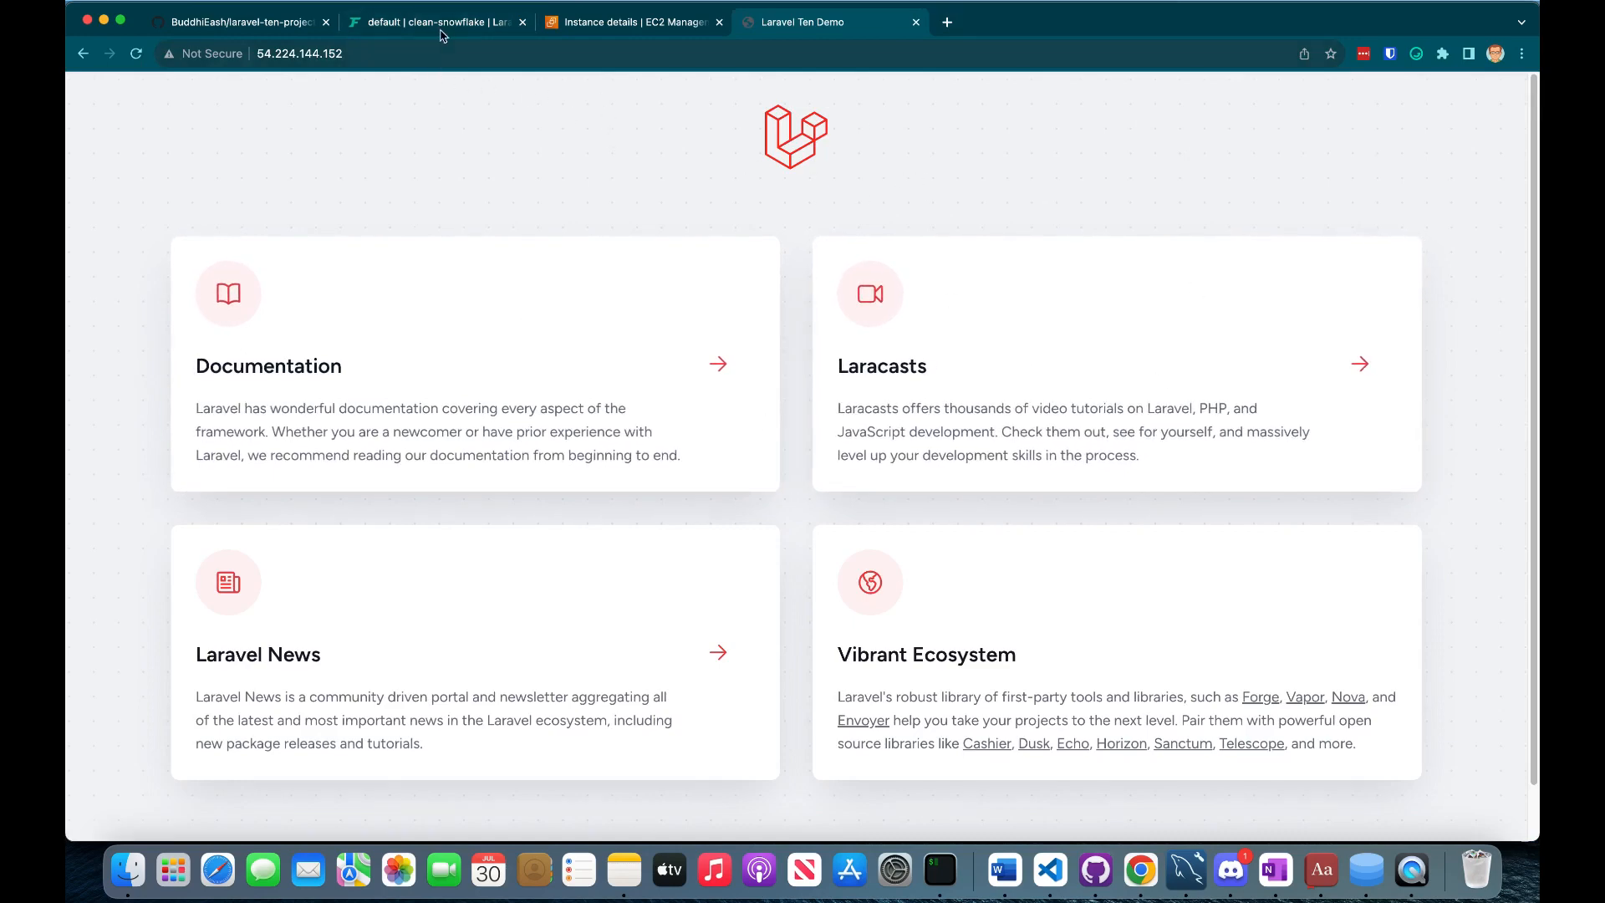
left_click(214, 23)
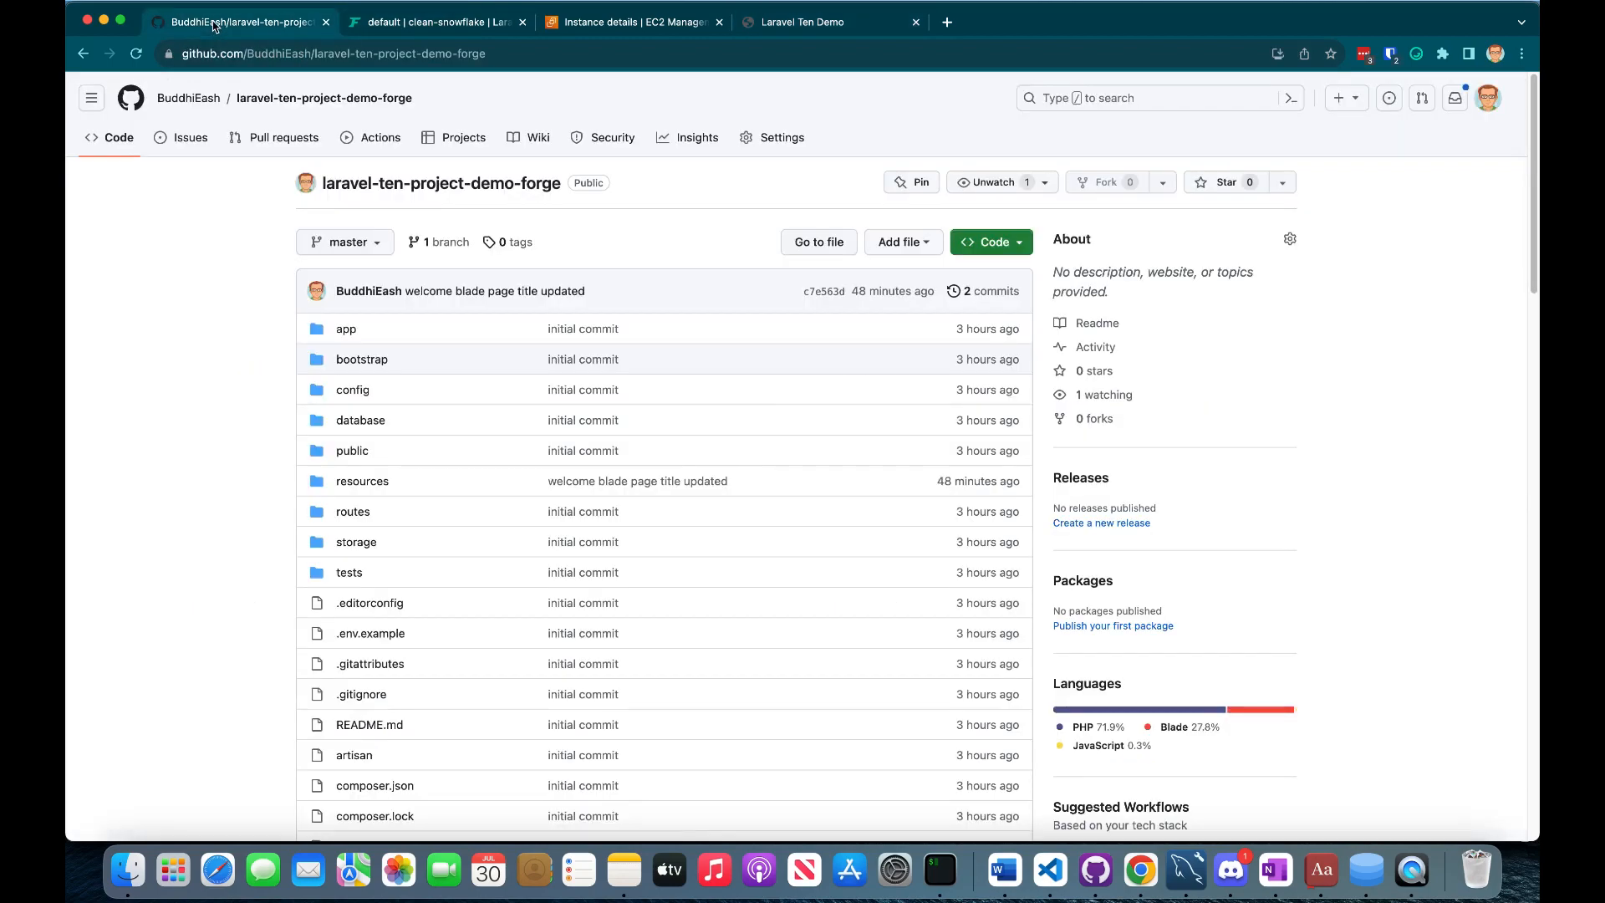
scroll(727, 316, "up", 20)
Step: Review the default site's Deployments page, then view clean-snowflake's sites list showing default Never Deployed
left_click(451, 21)
scroll(858, 418, "down", 15)
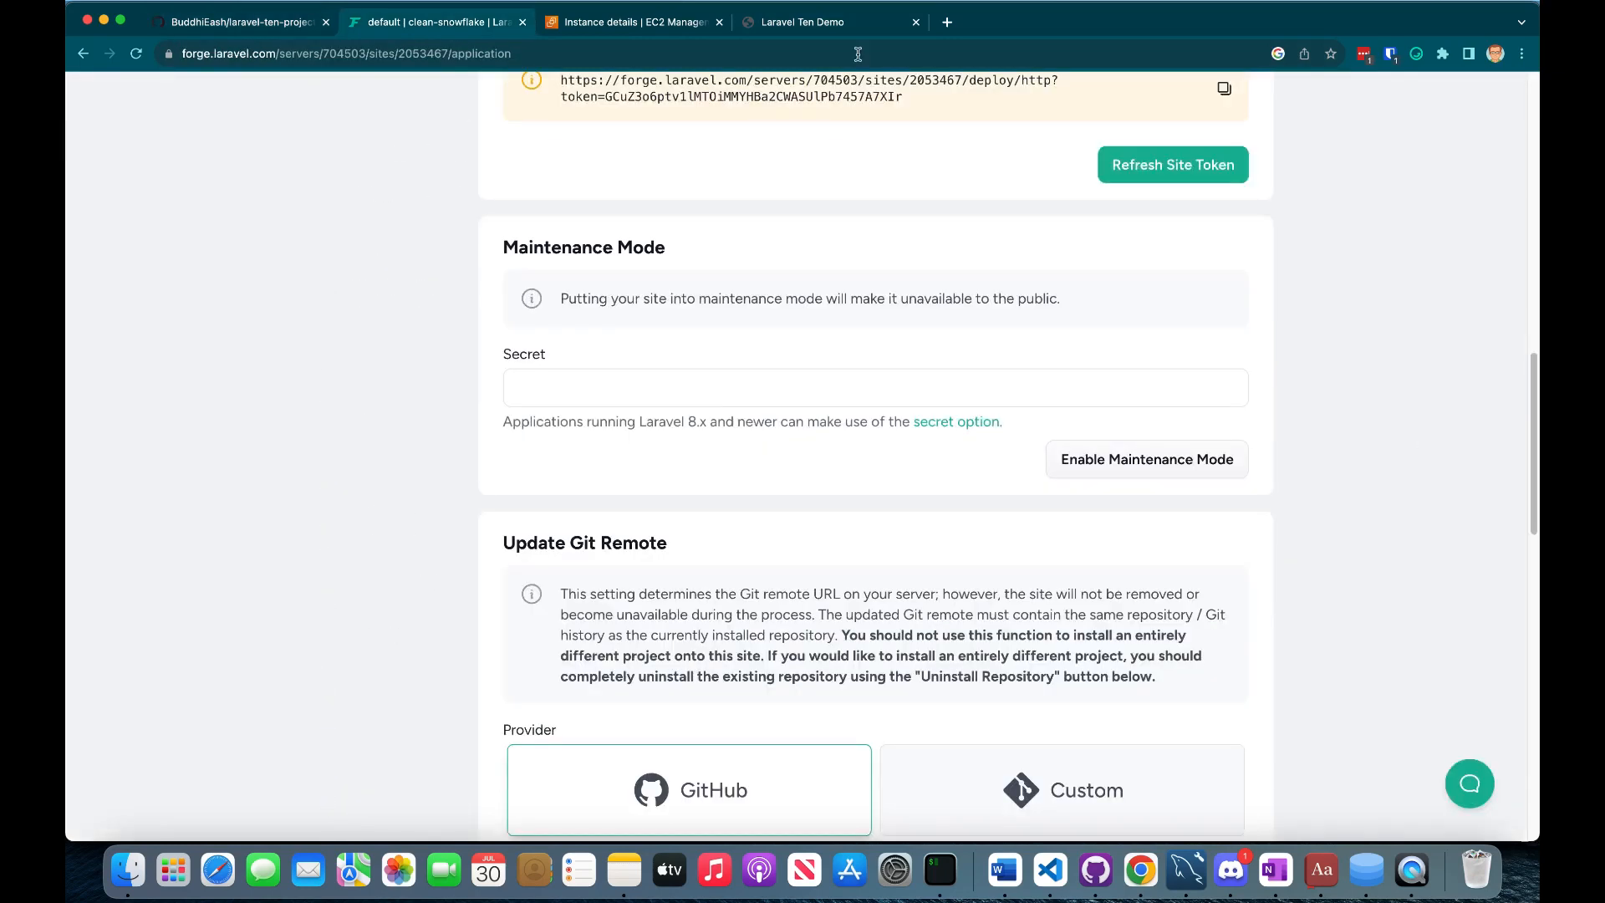
scroll(884, 465, "up", 15)
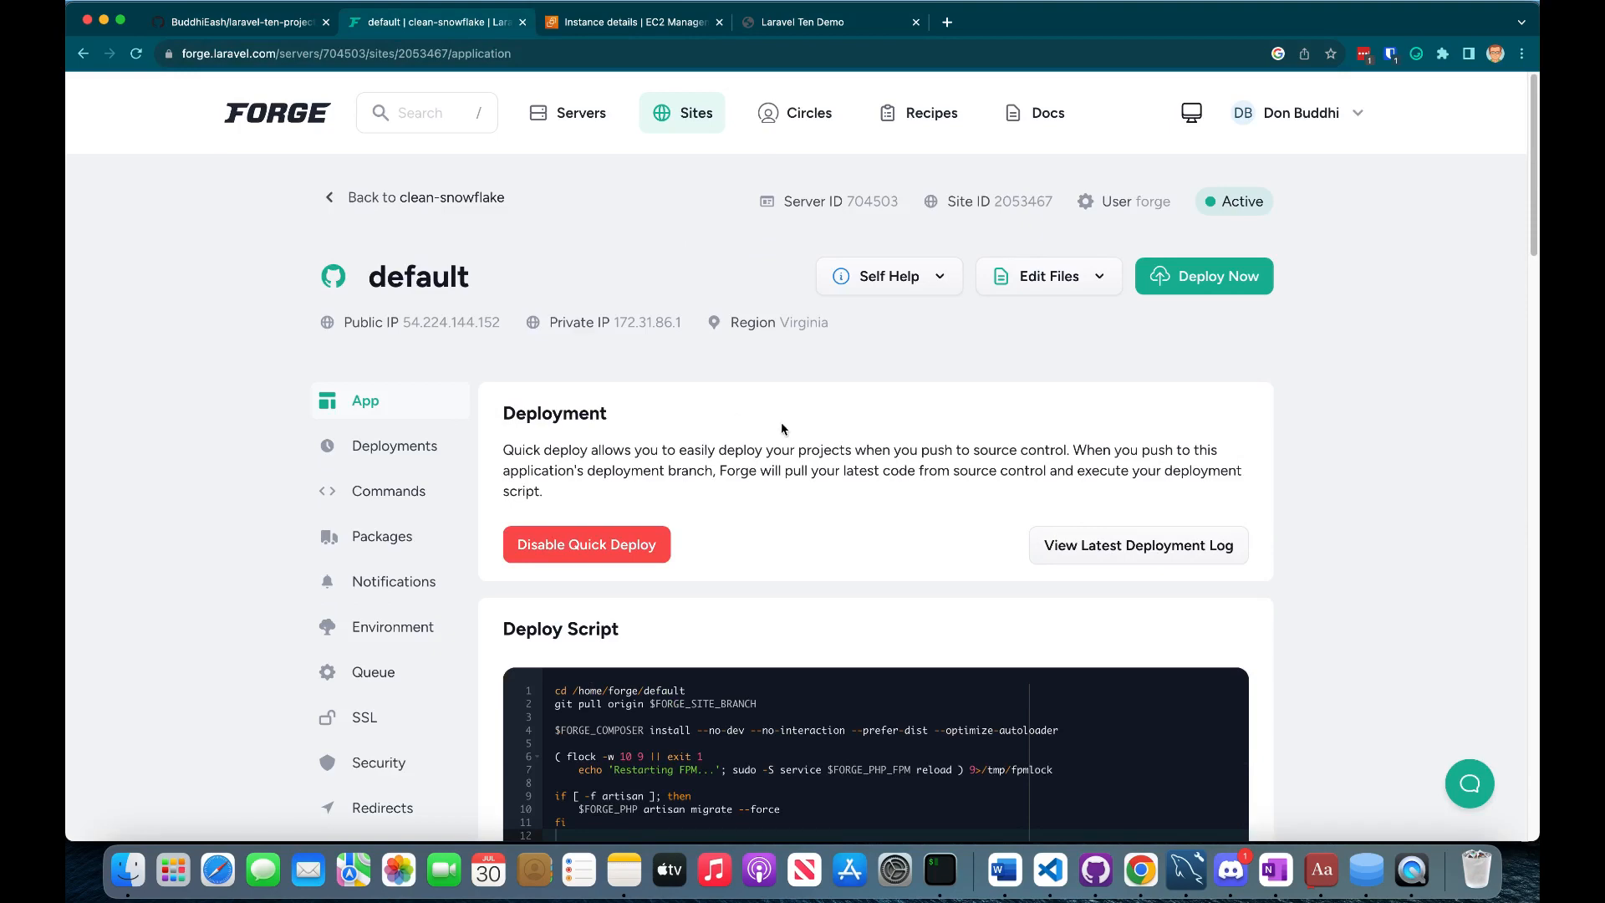
scroll(1298, 420, "down", 20)
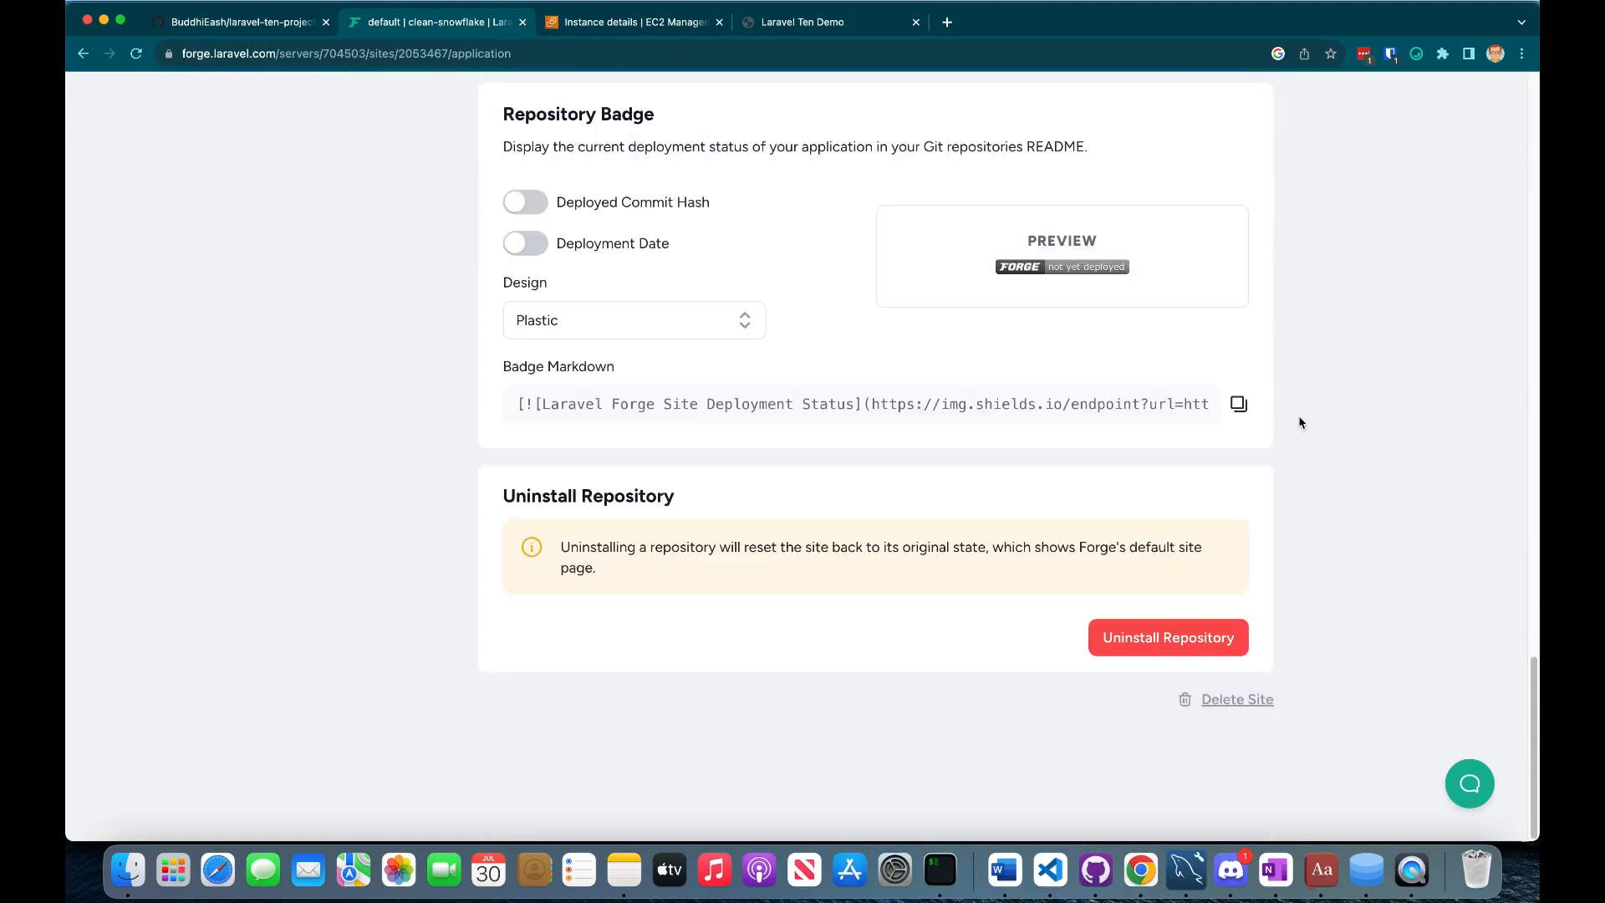
scroll(1300, 423, "up", 20)
left_click(363, 459)
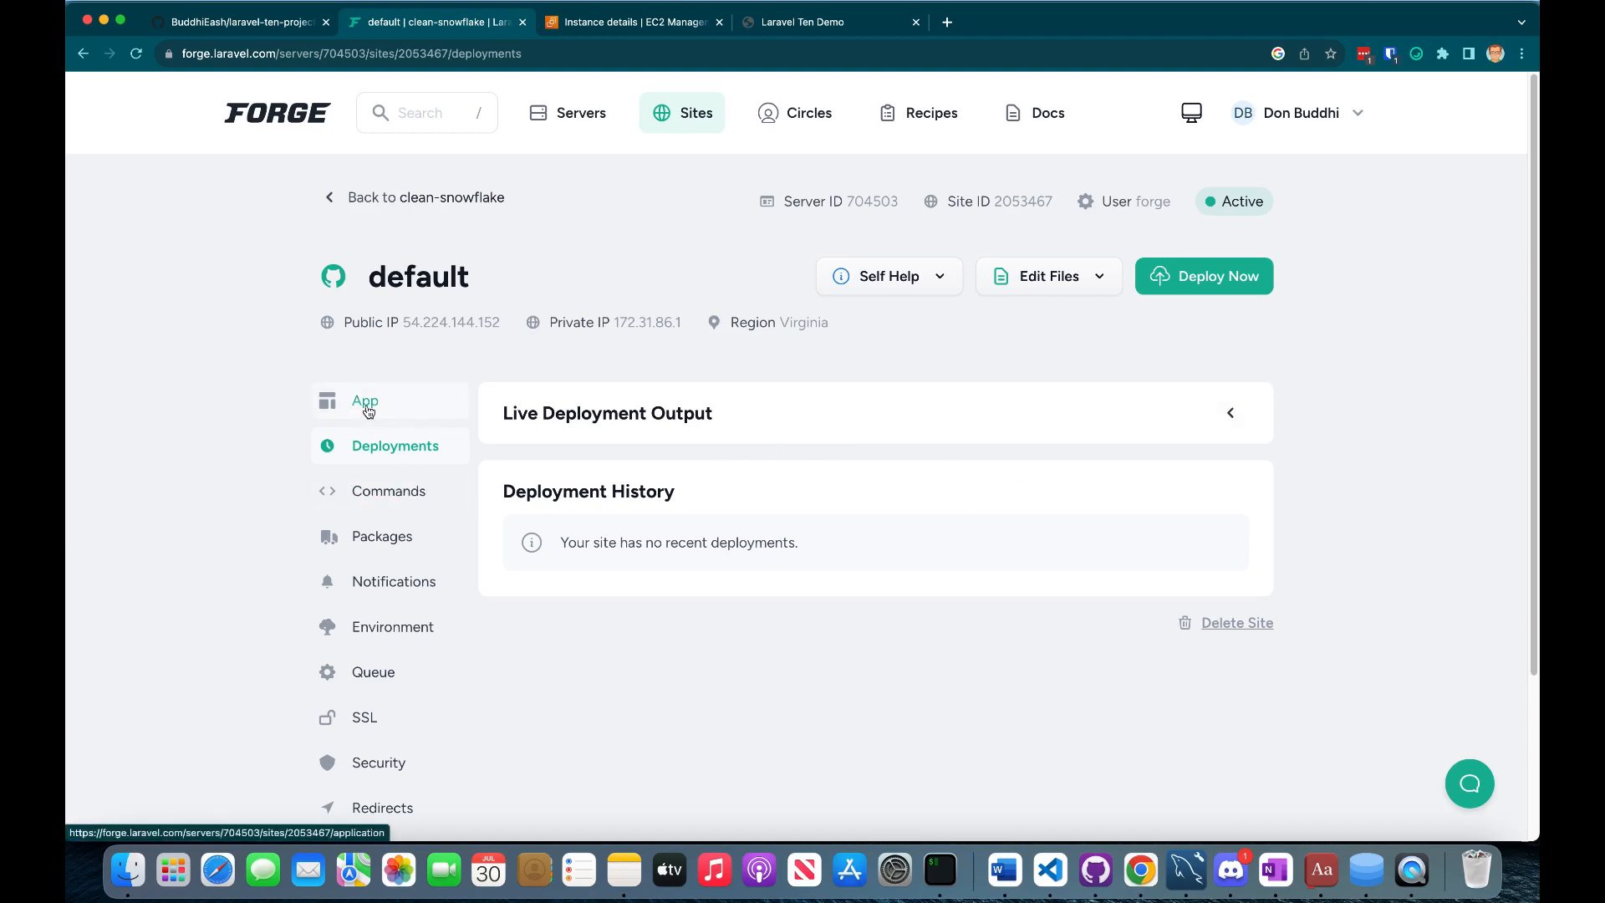
left_click(388, 204)
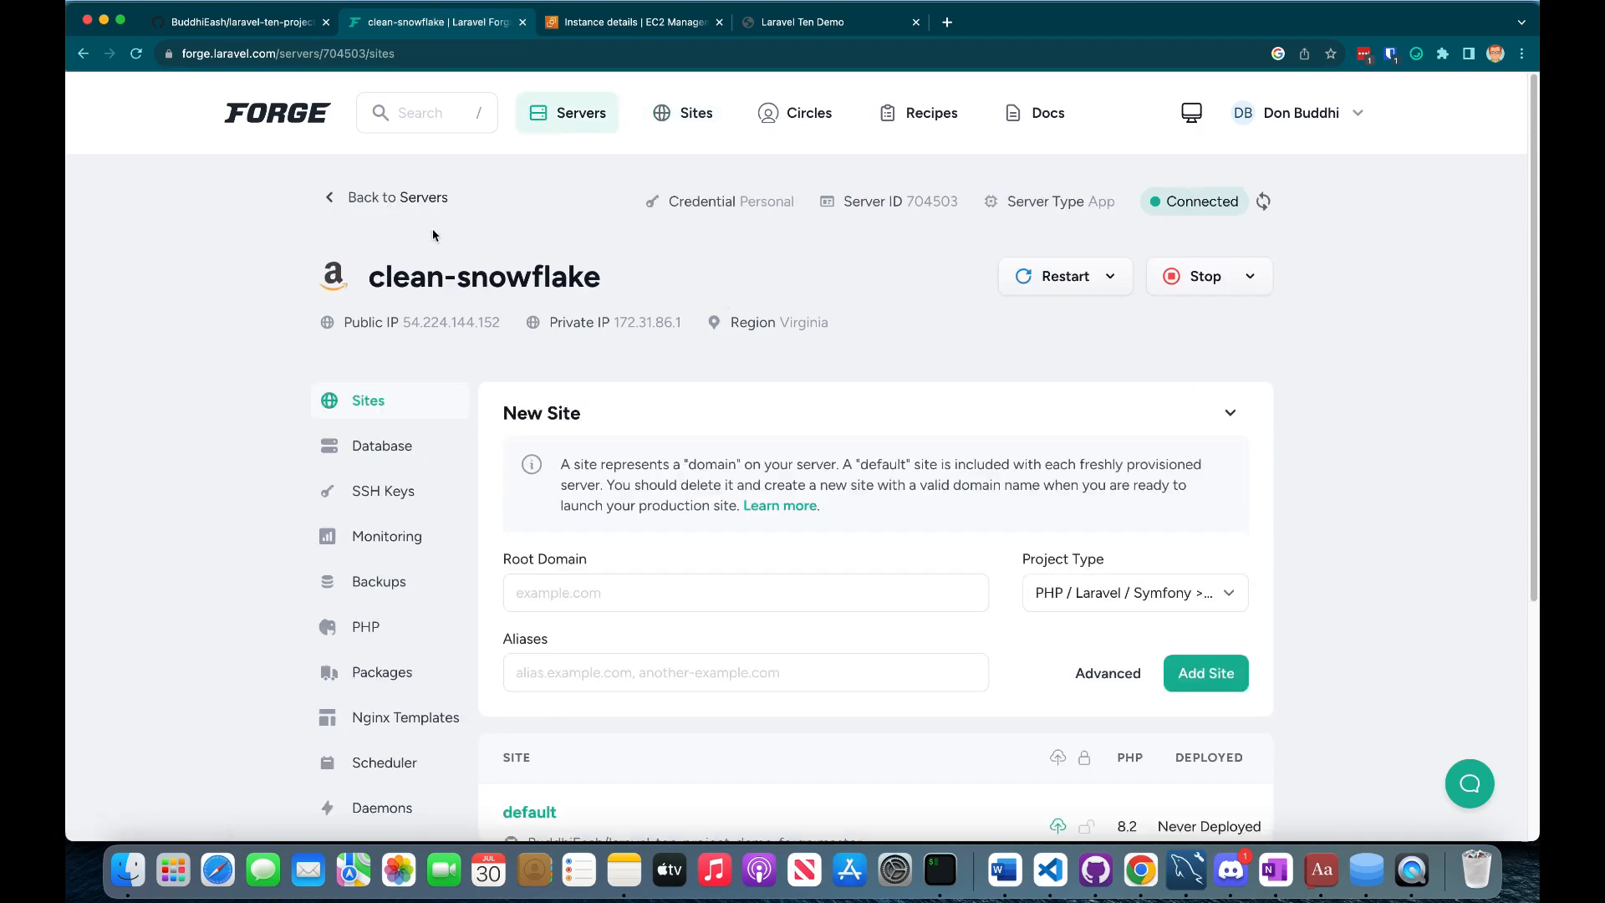
scroll(1462, 370, "down", 5)
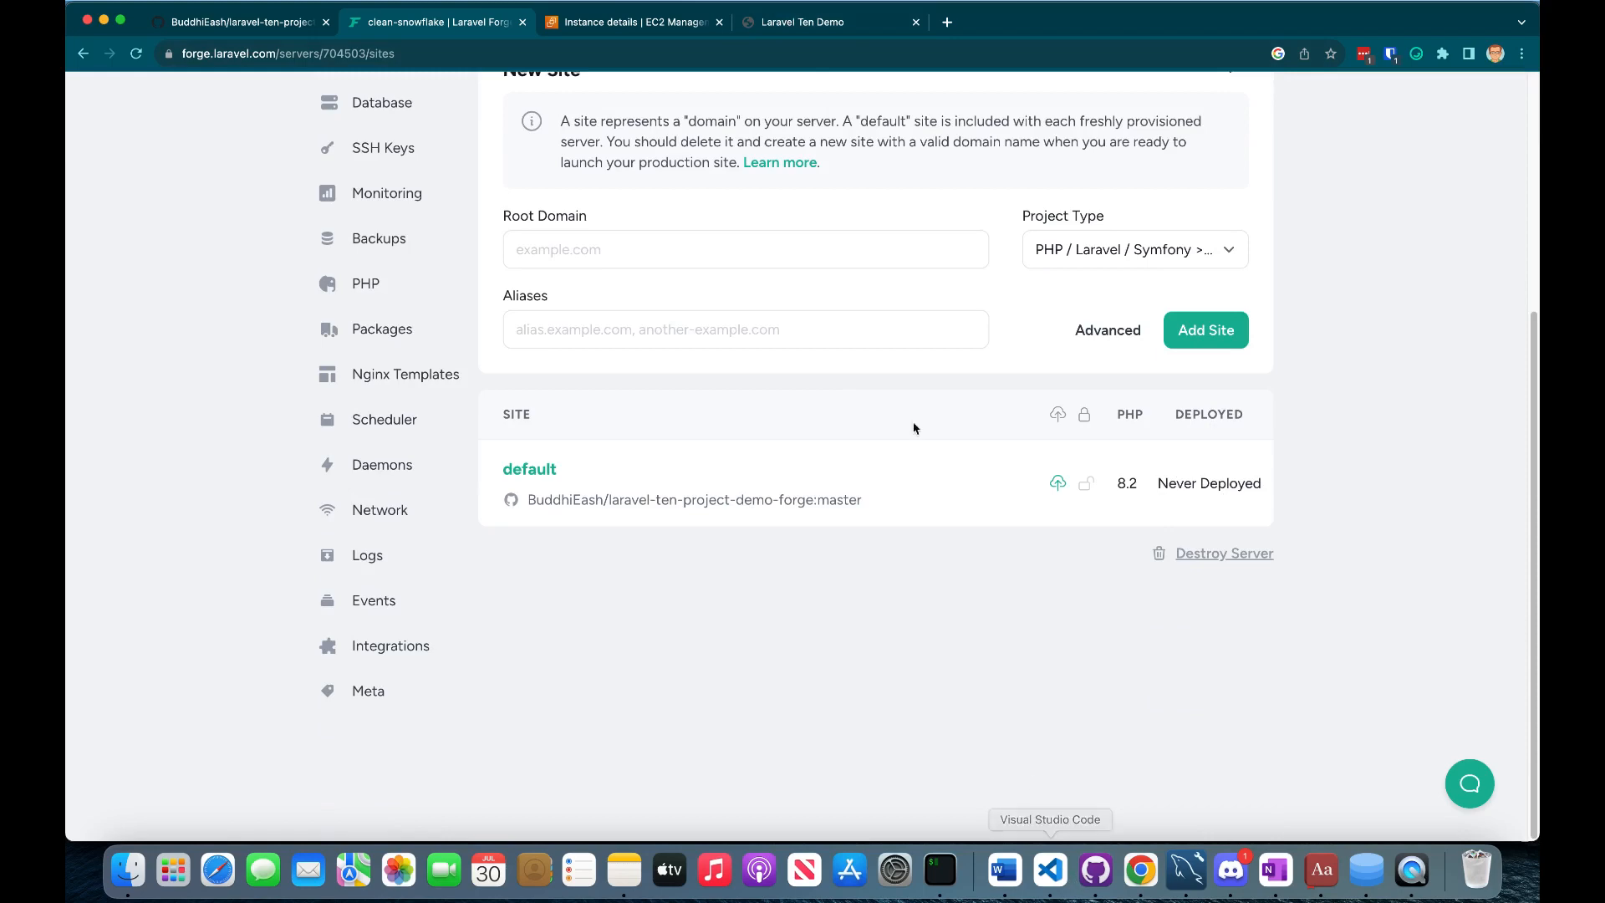
Step: Glance at the GitHub repo and the live Laravel Ten Demo page, then bring up VS Code
left_click(226, 25)
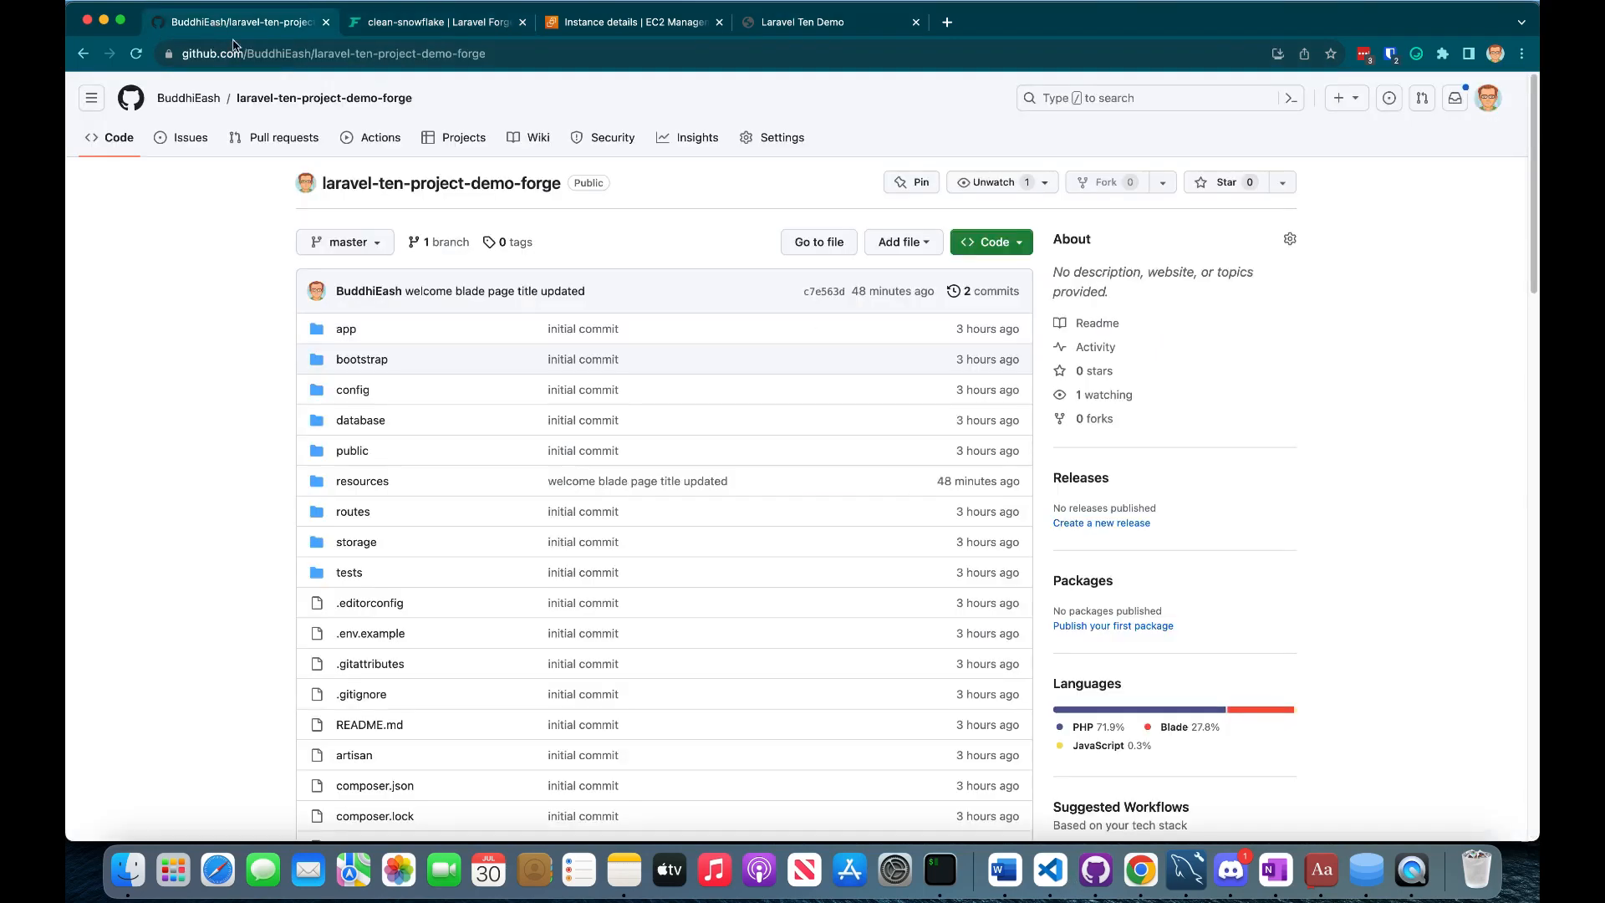
left_click(832, 25)
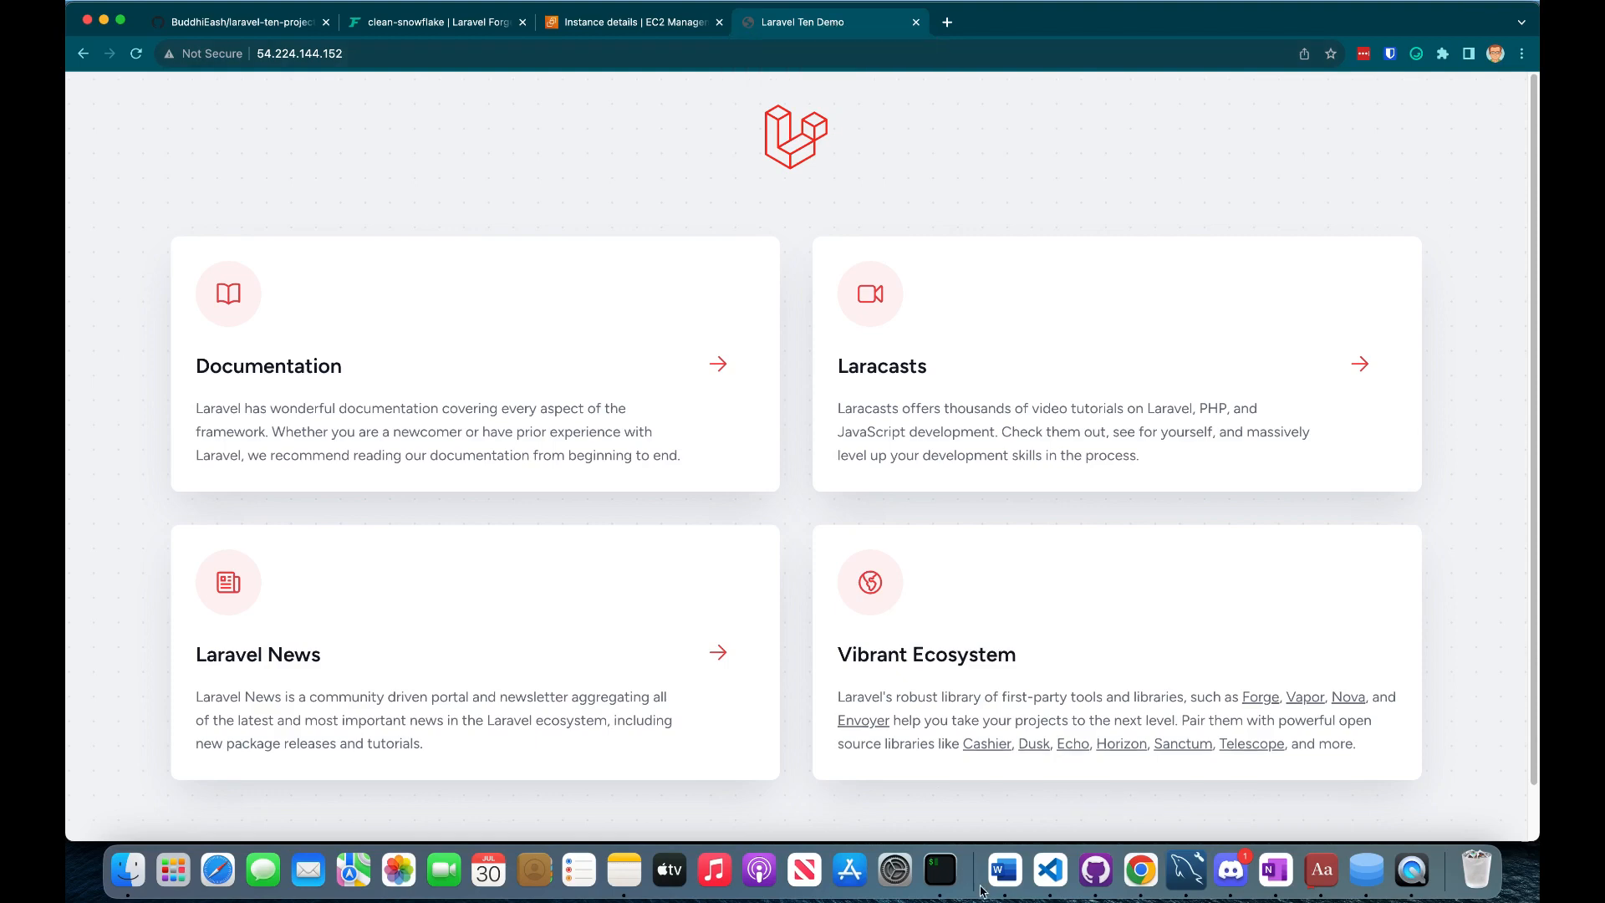
left_click(1050, 869)
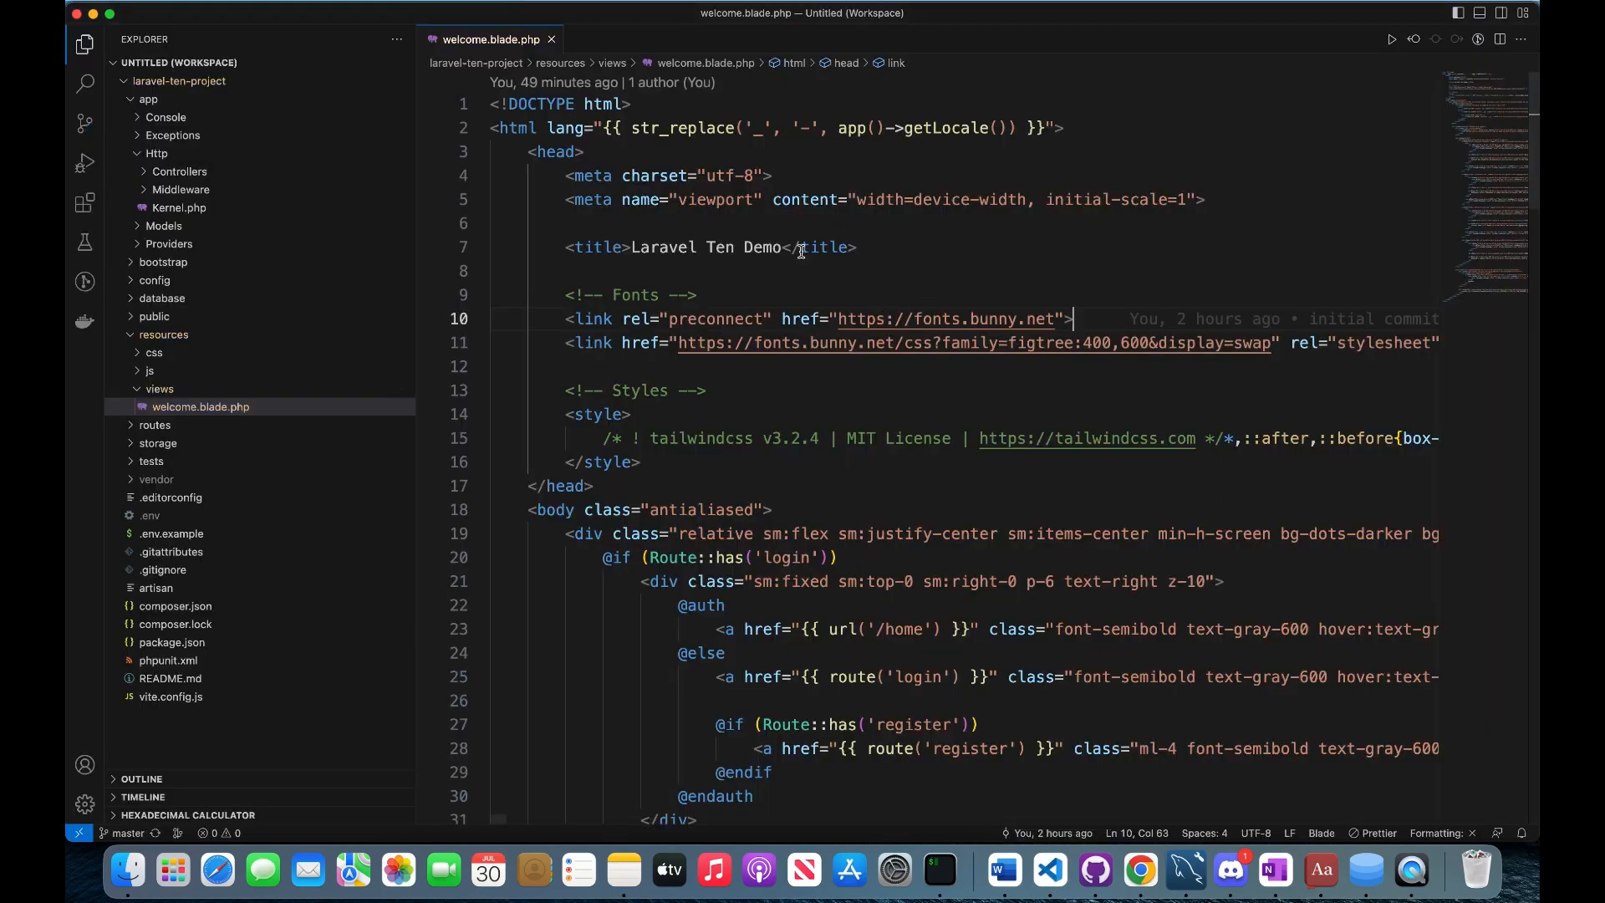
Step: Change the welcome.blade.php page title from 'Laravel Ten Demo' to 'Laravel On Forge'
left_click(801, 249)
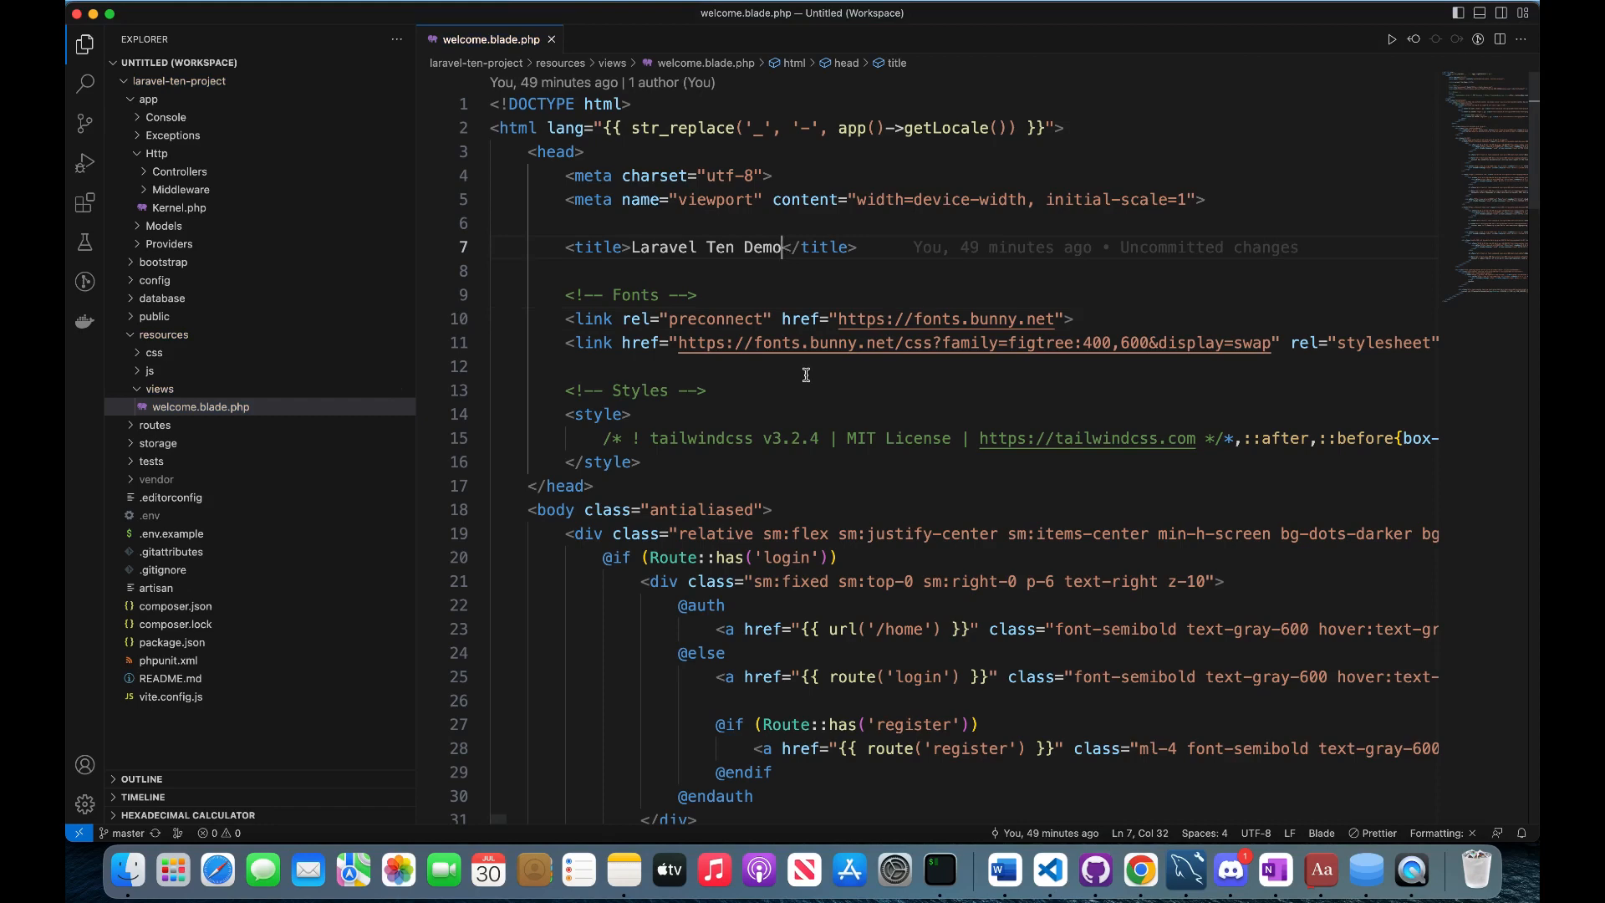
key("BackSpace")
key("BackSpace")
key("BackSpace")
key("BackSpace")
key("BackSpace")
key("BackSpace")
key("BackSpace")
key("BackSpace")
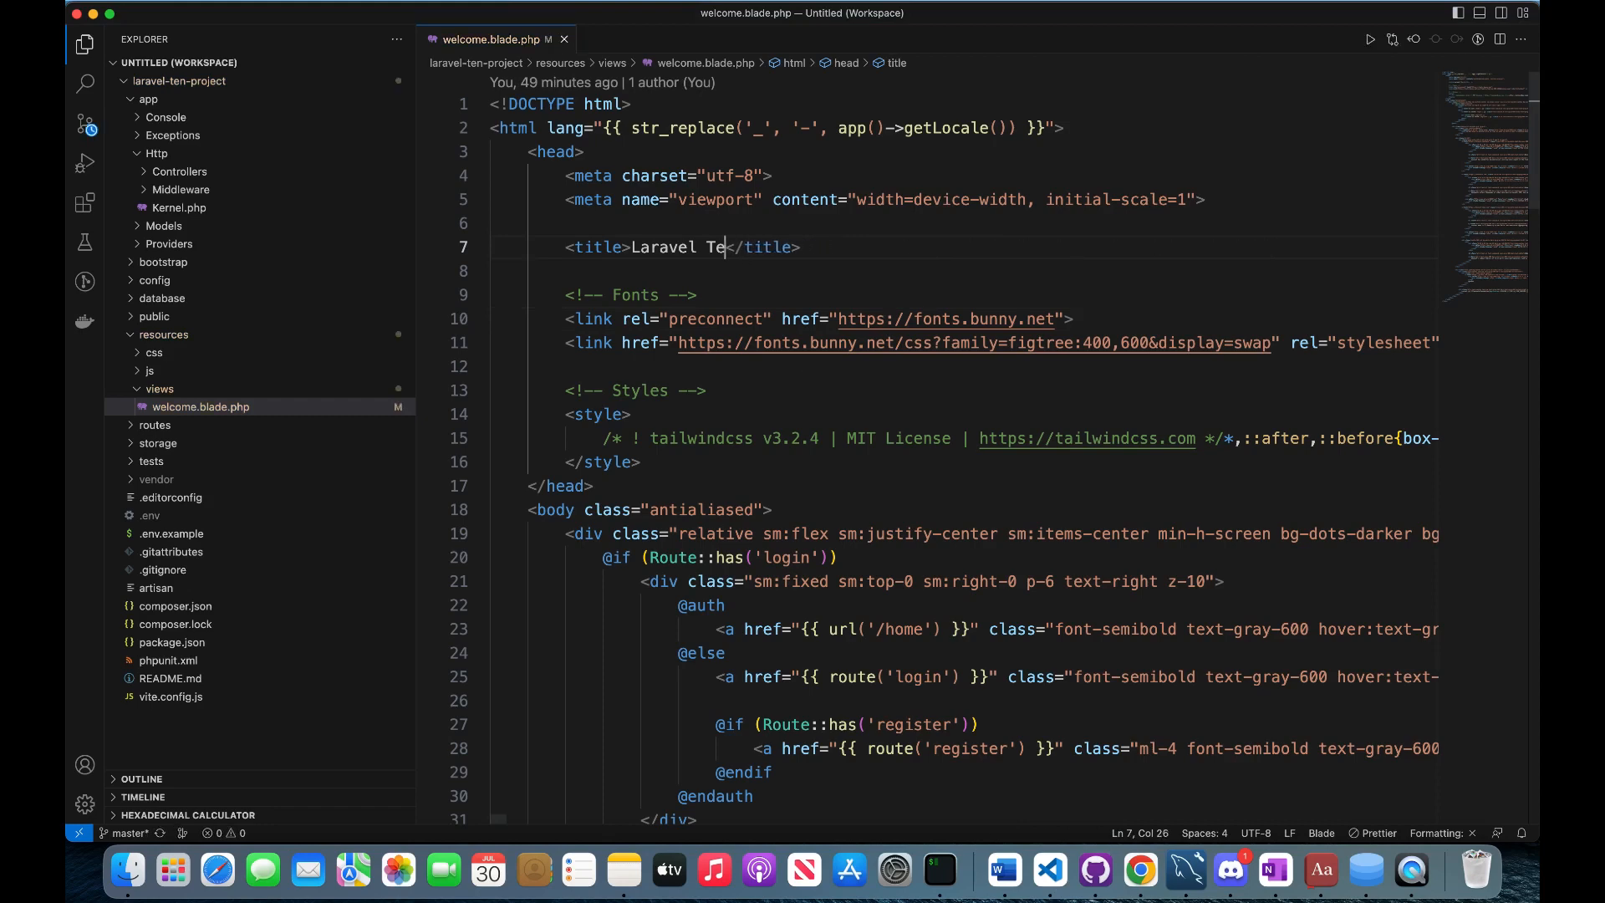
type("On Forge")
left_click(770, 274)
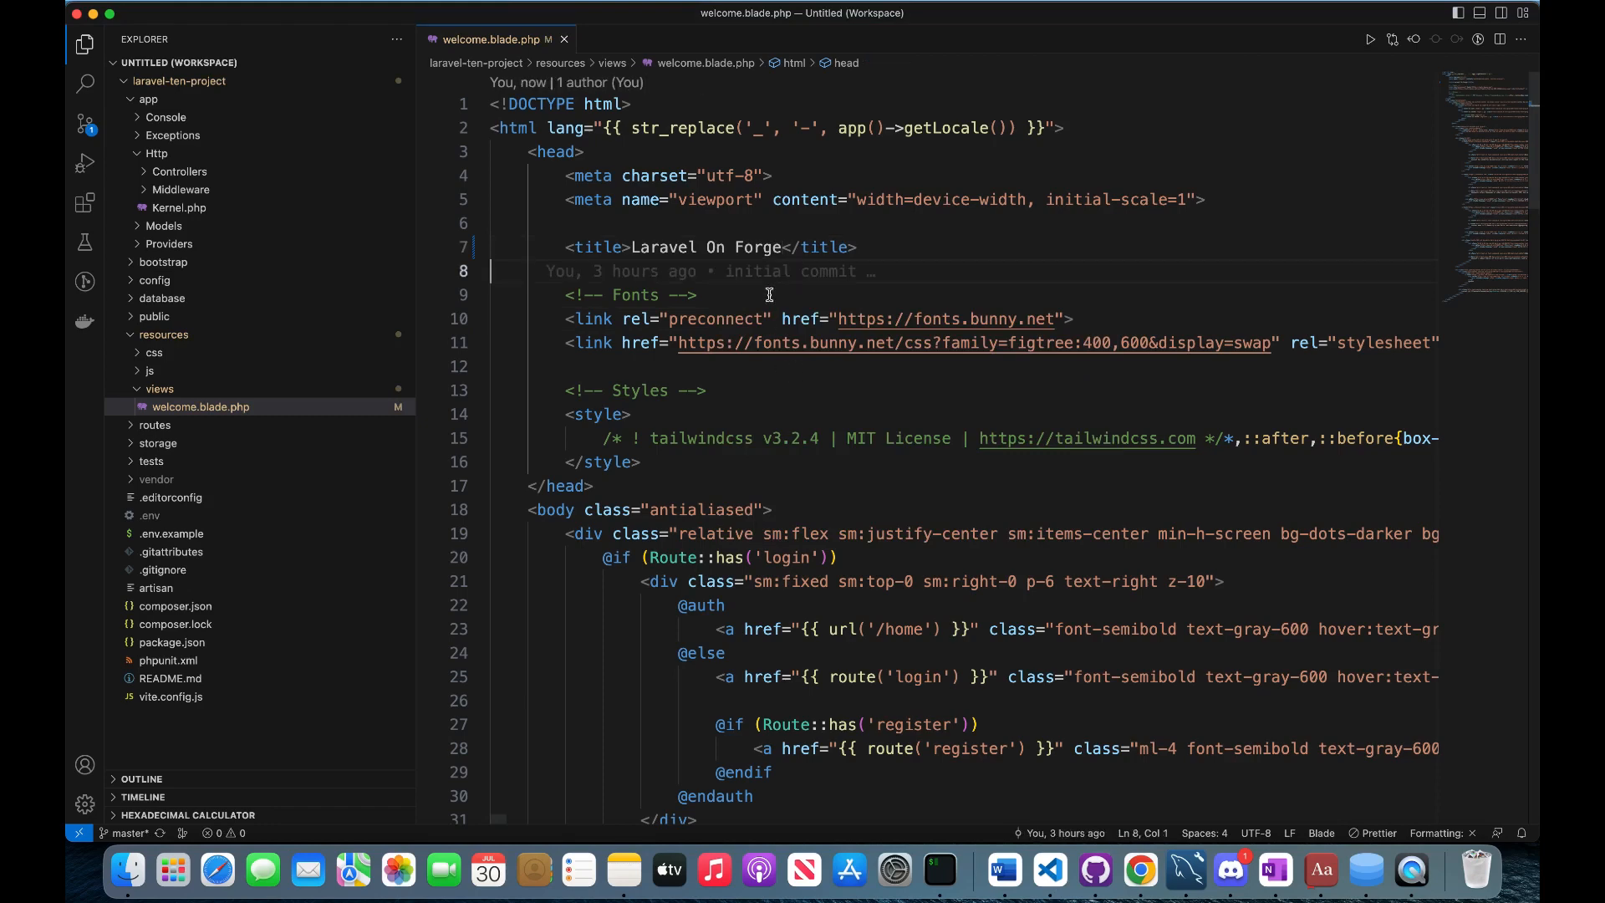
left_click(941, 868)
Step: Check git status and stage all changes with git add
key("Return")
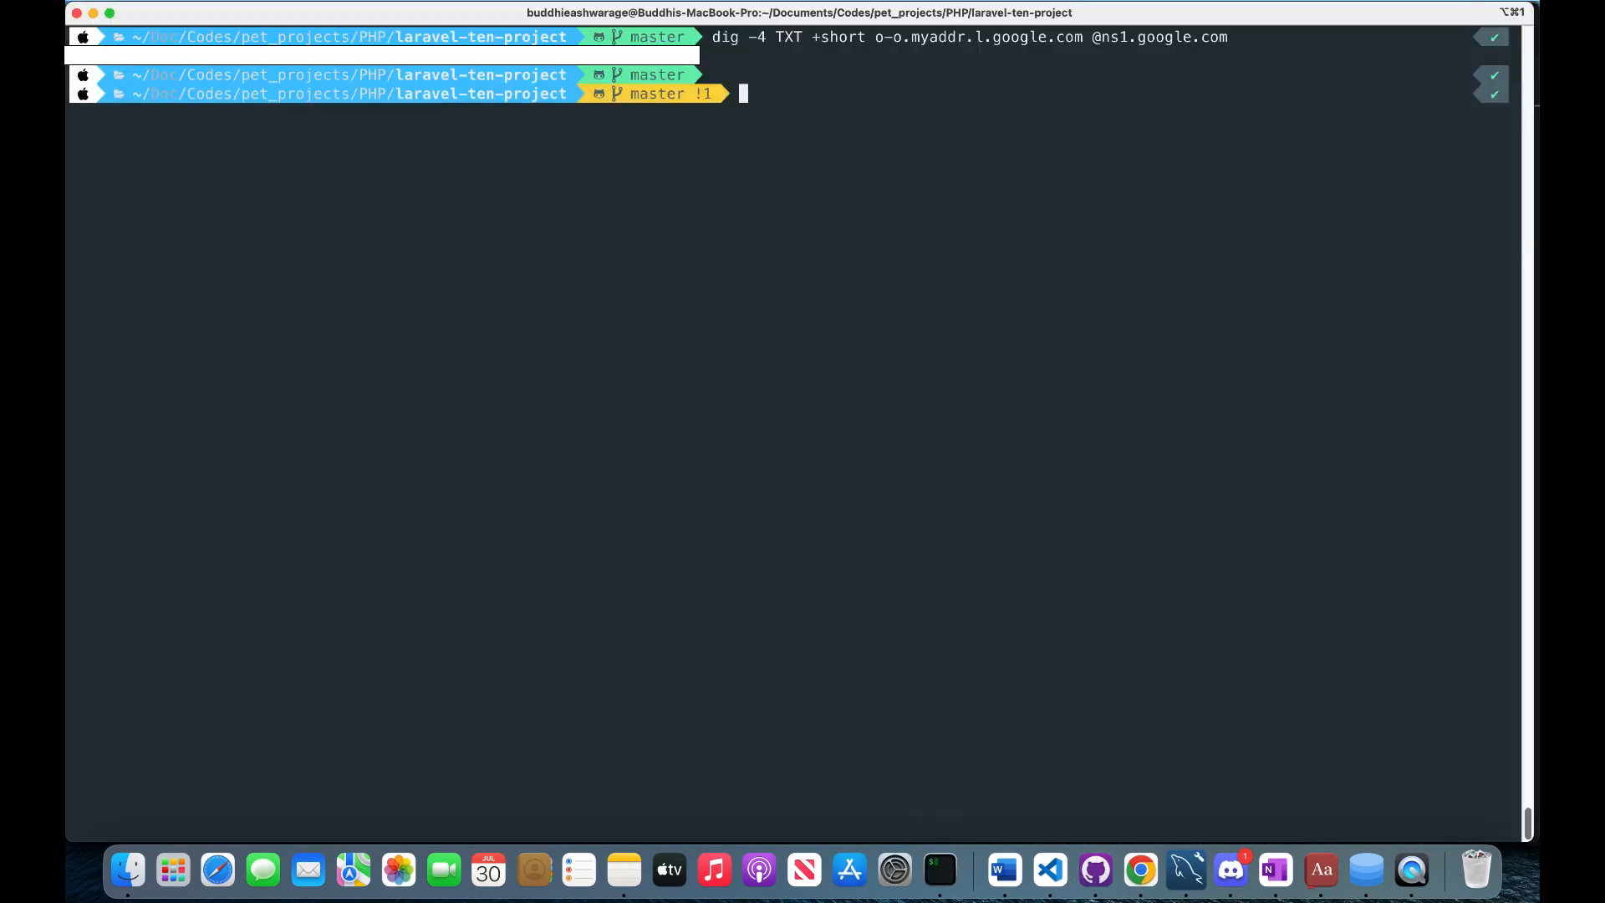
type("git statuy")
key("BackSpace")
type("s")
key("Return")
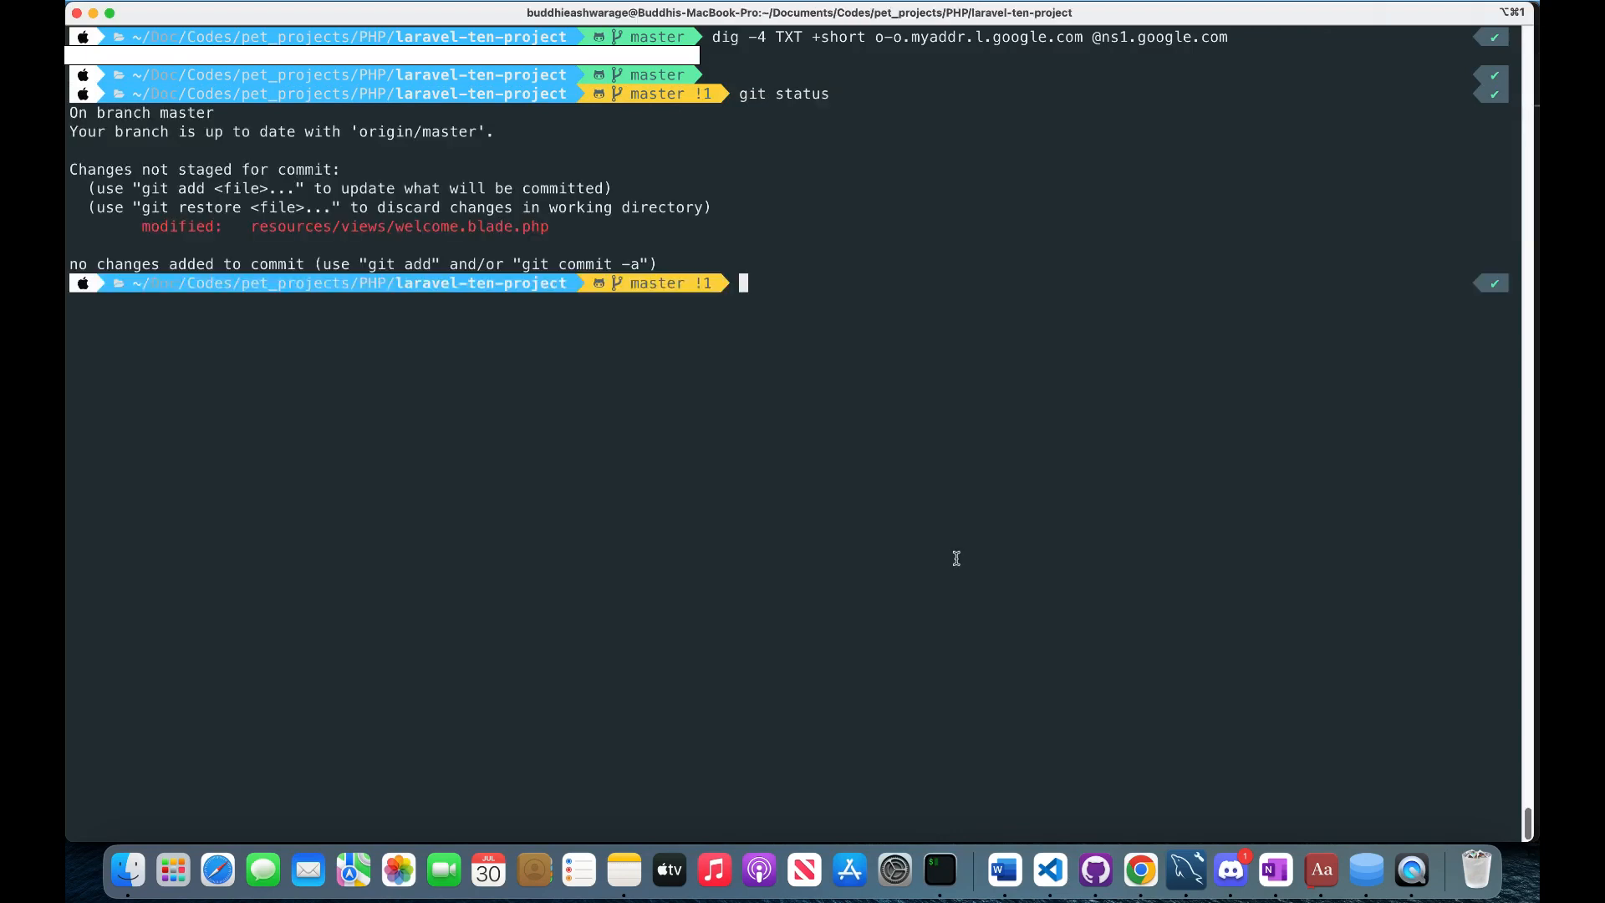
type("git add .")
key("Return")
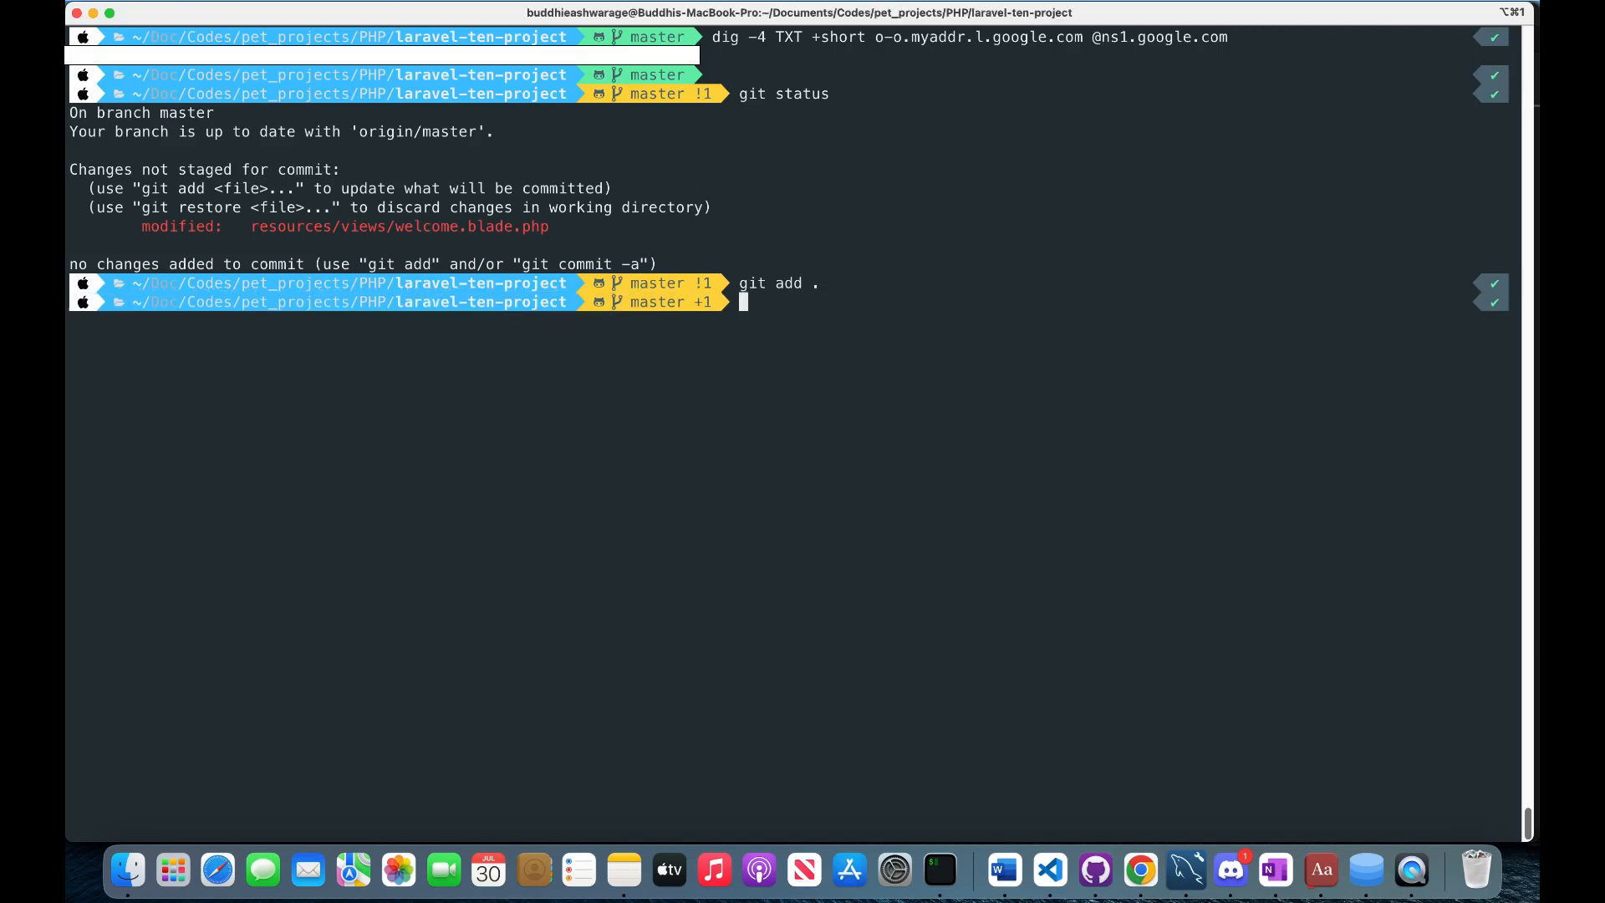
Step: Commit with the message "welcome blade updated" and push it to the remote
type("git commit -m \"welcome bnl")
key("BackSpace")
key("BackSpace")
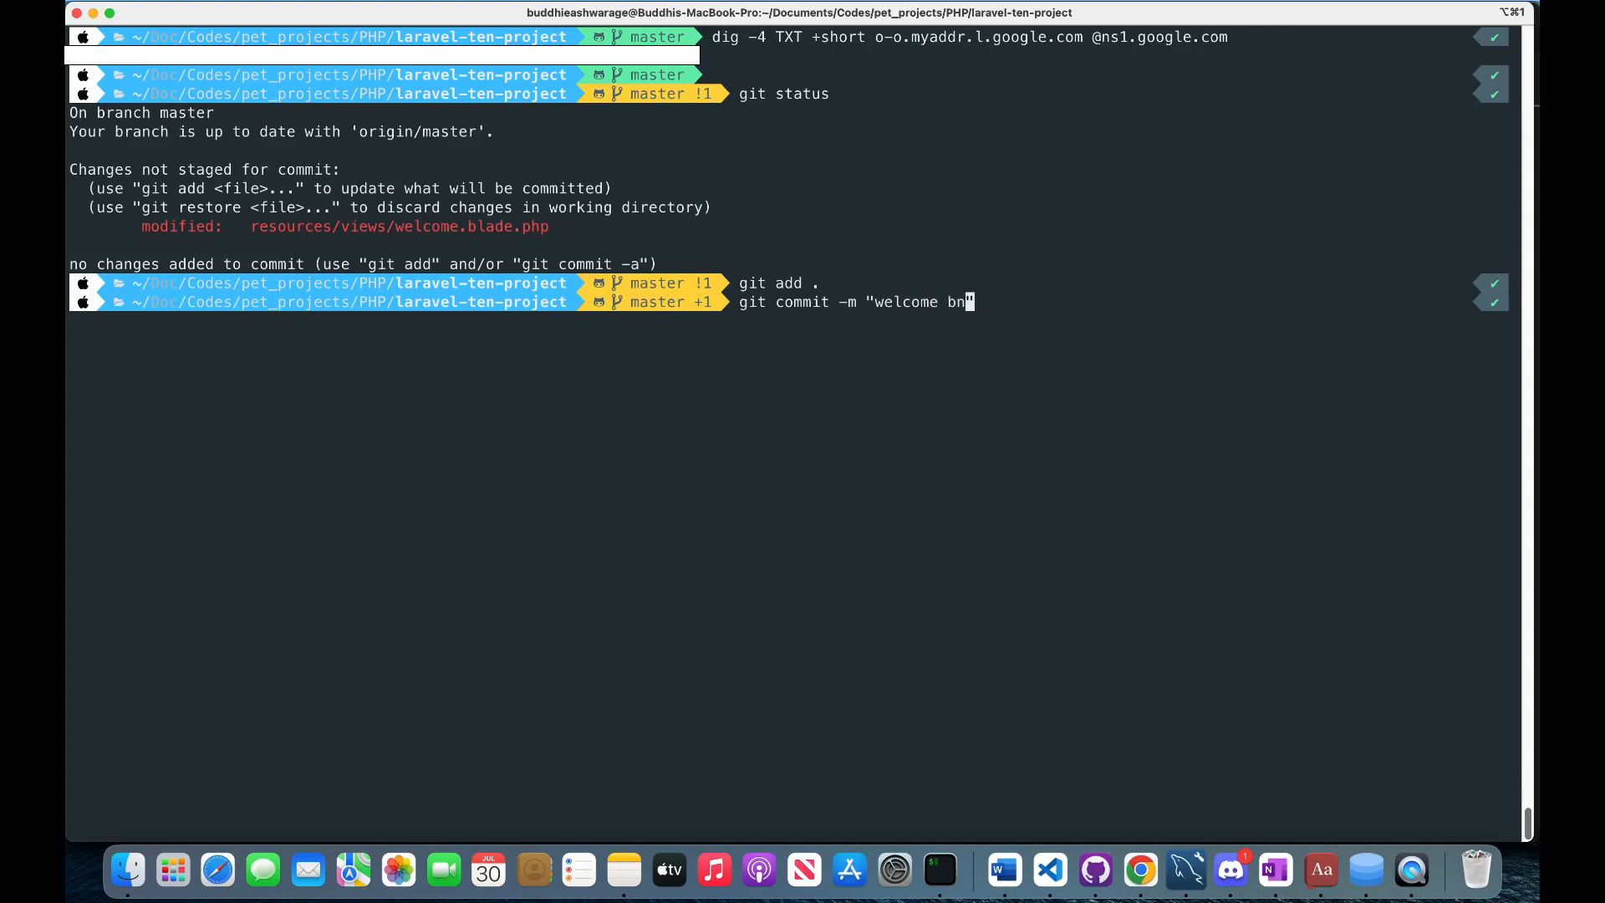
type("lade updated\"")
key("Return")
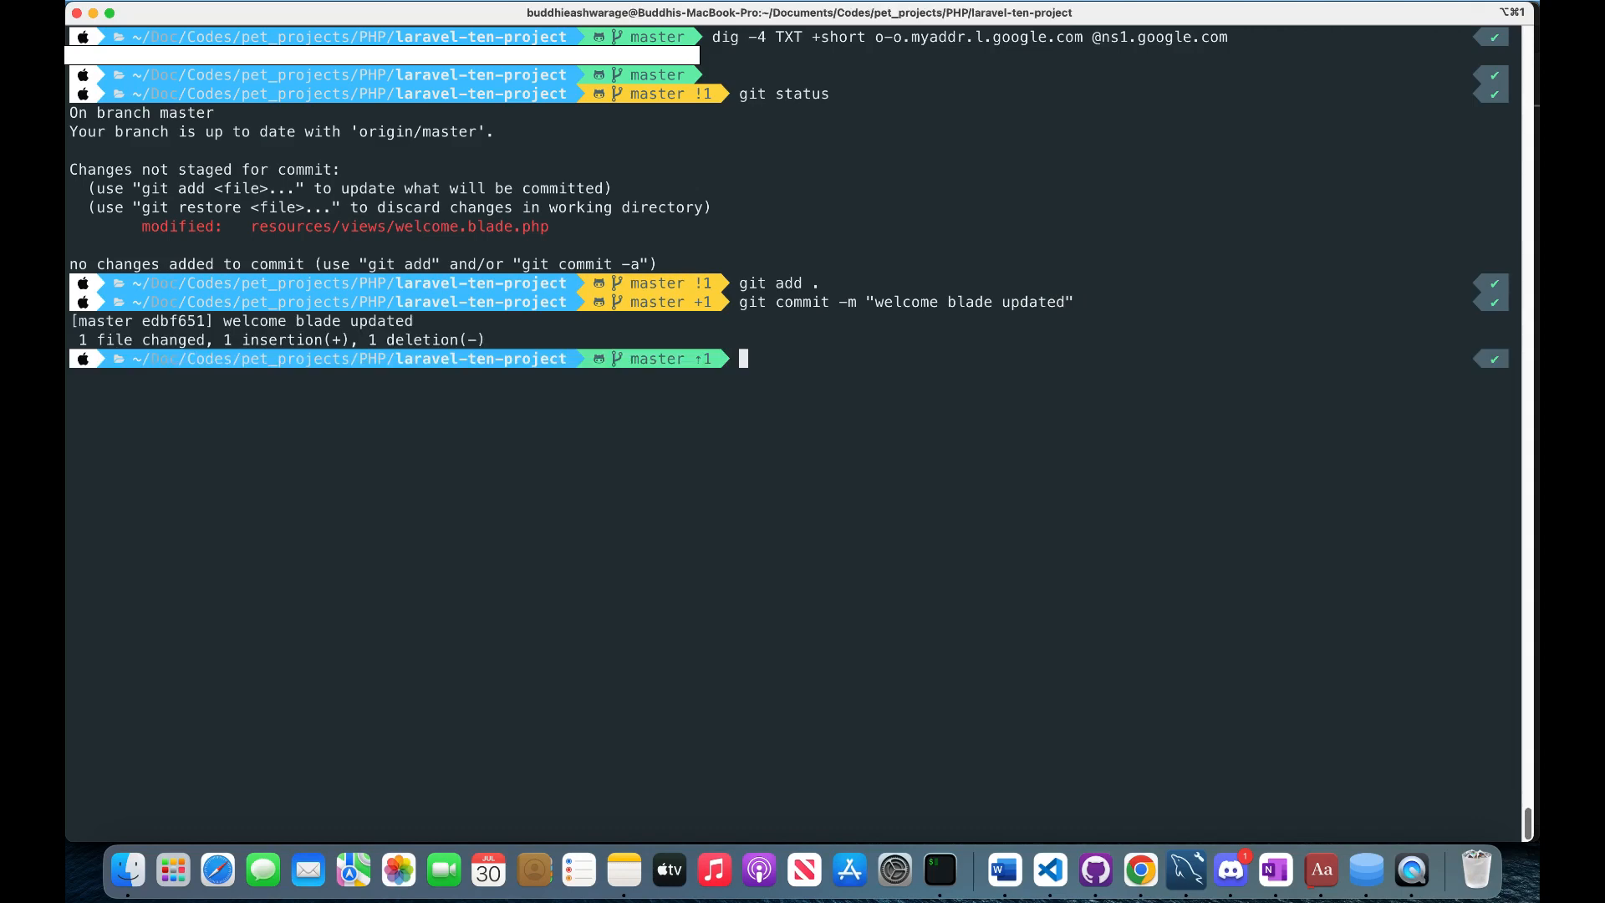
type("git push")
key("Return")
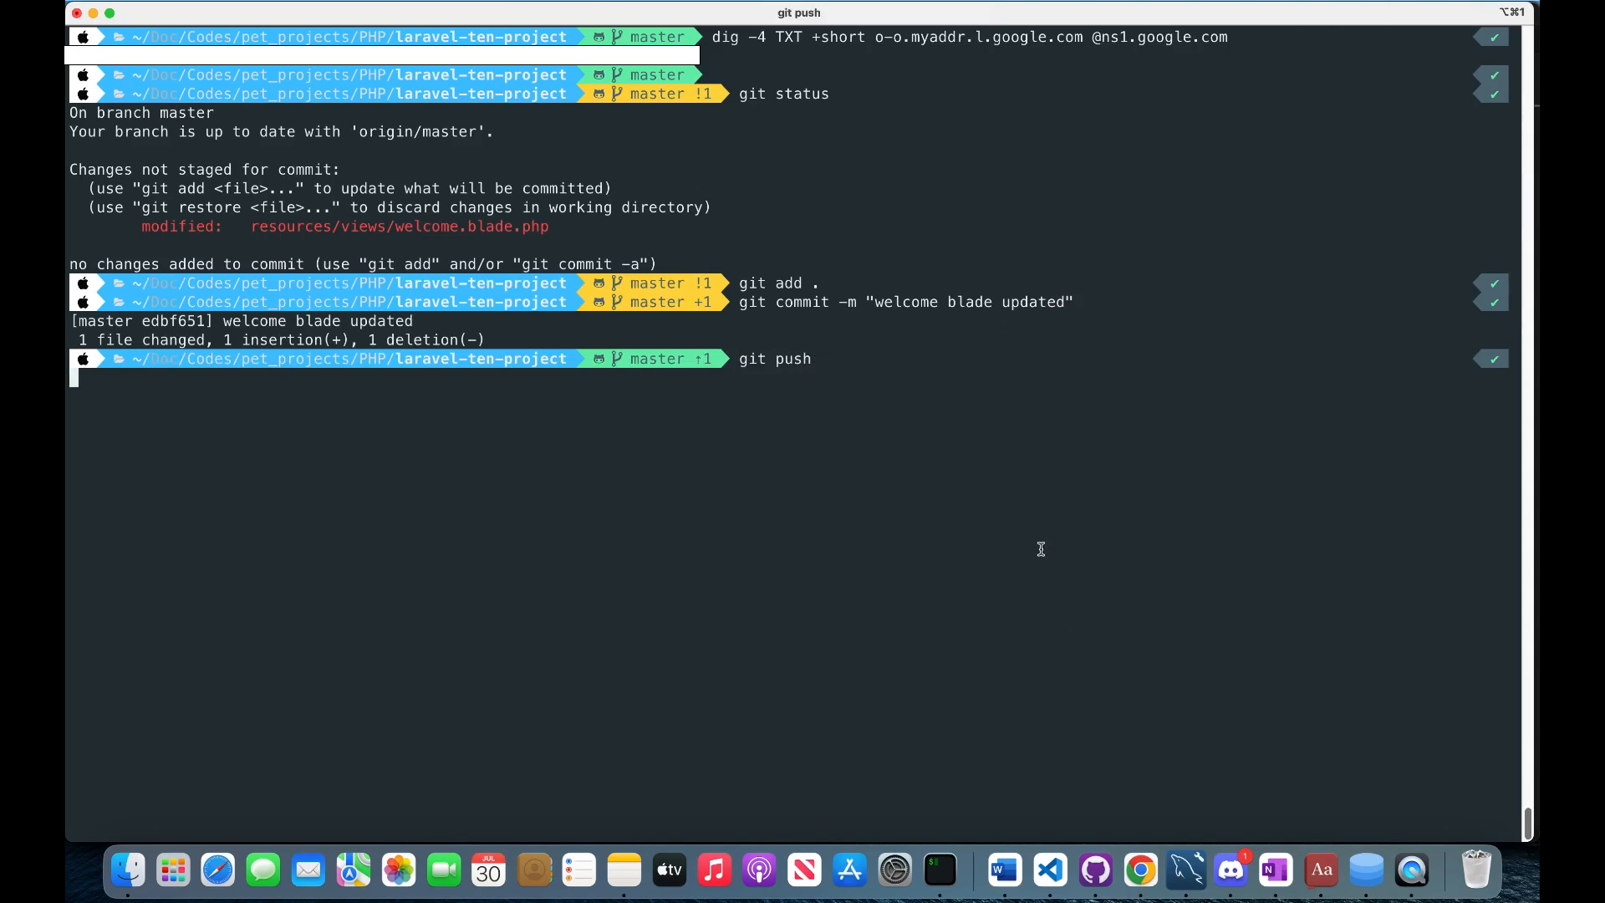
Step: Reload the GitHub repository to confirm the "welcome blade updated" commit arrived
left_click(1148, 866)
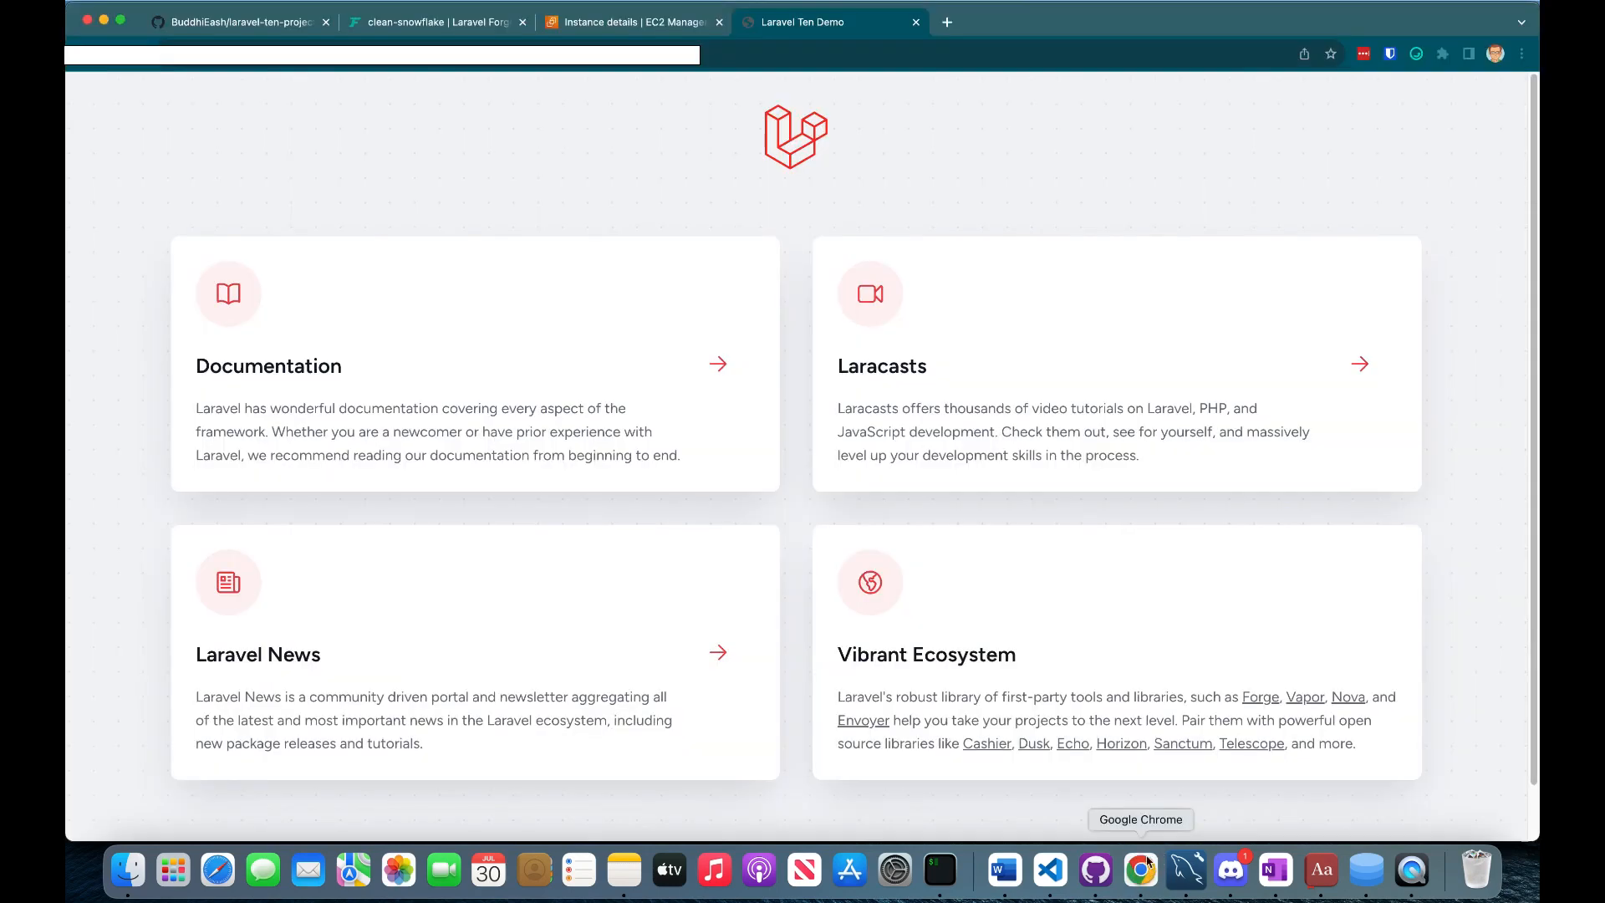
left_click(243, 22)
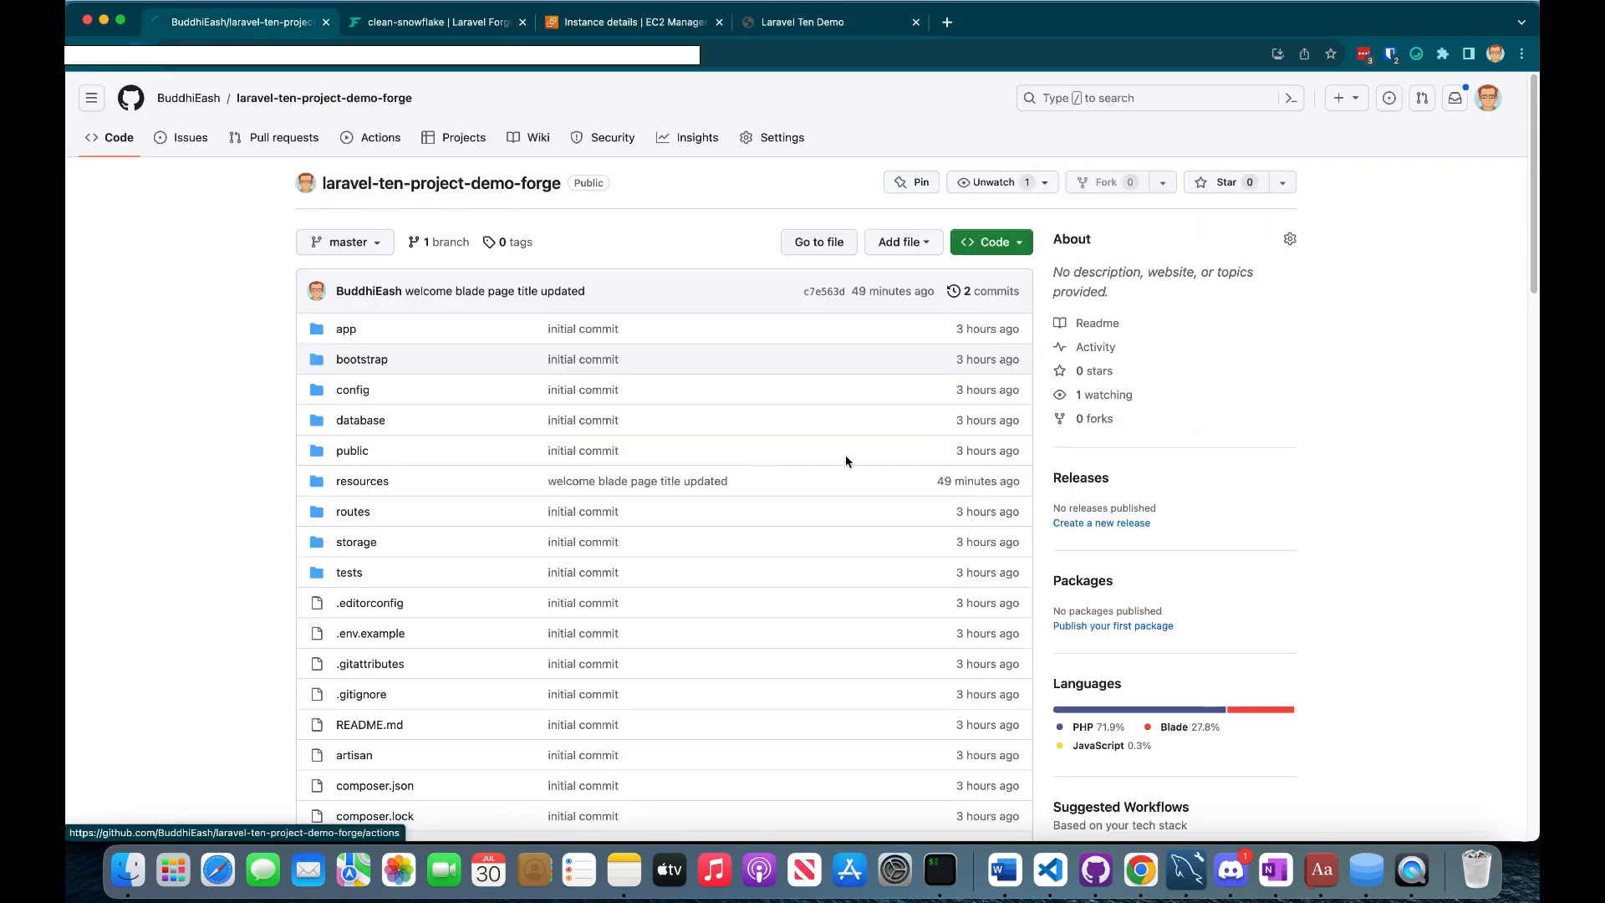
key("super+r")
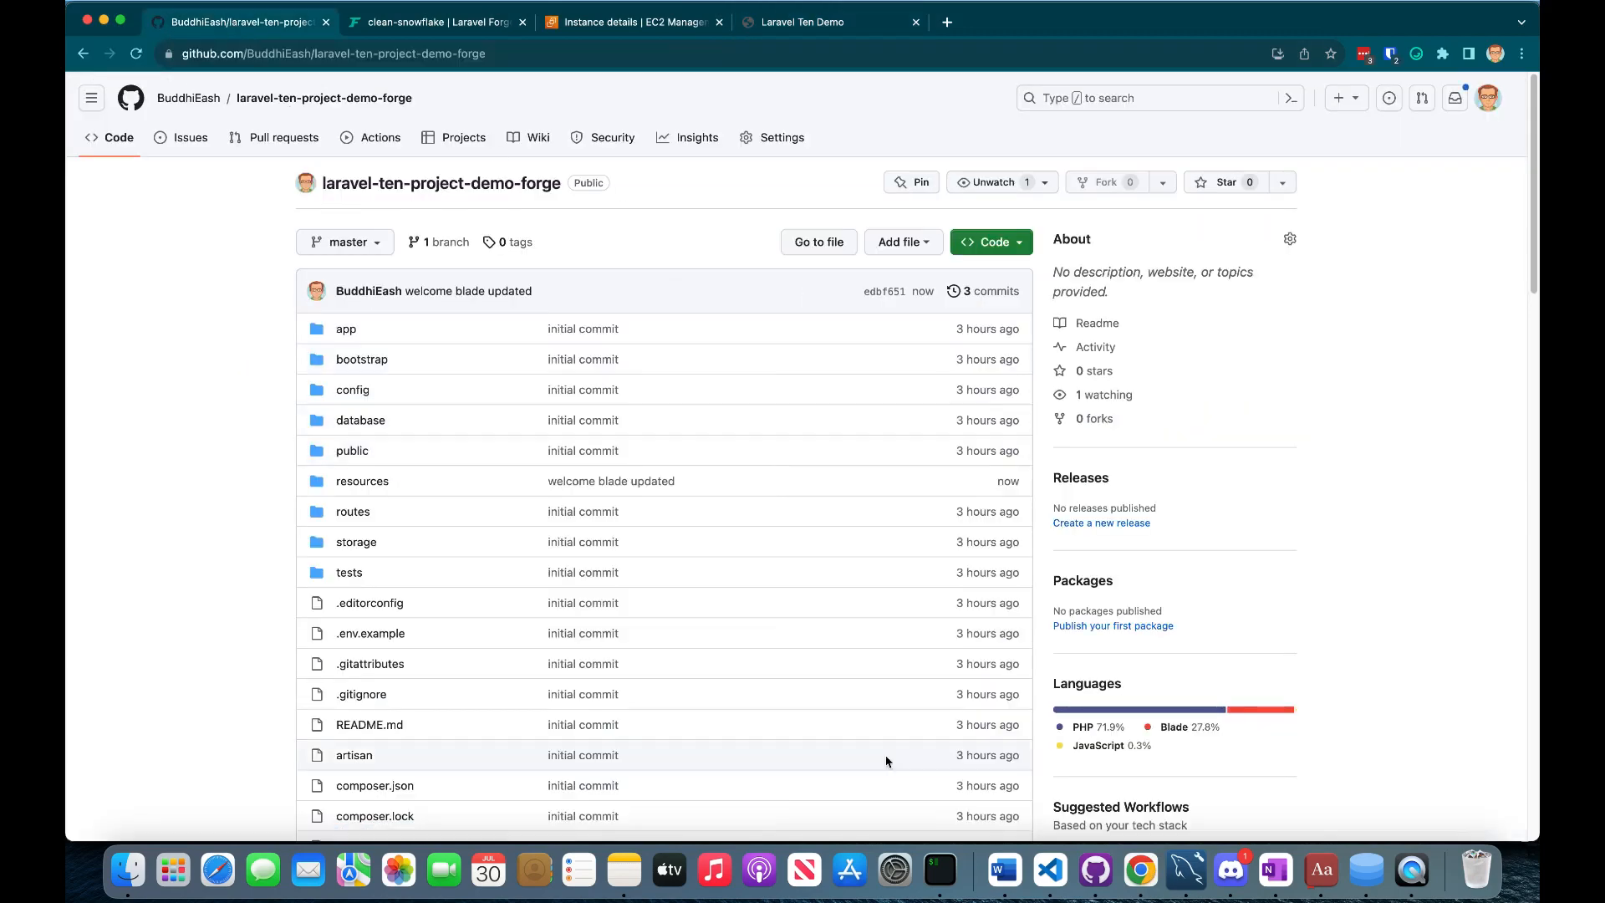
scroll(790, 409, "down", 1)
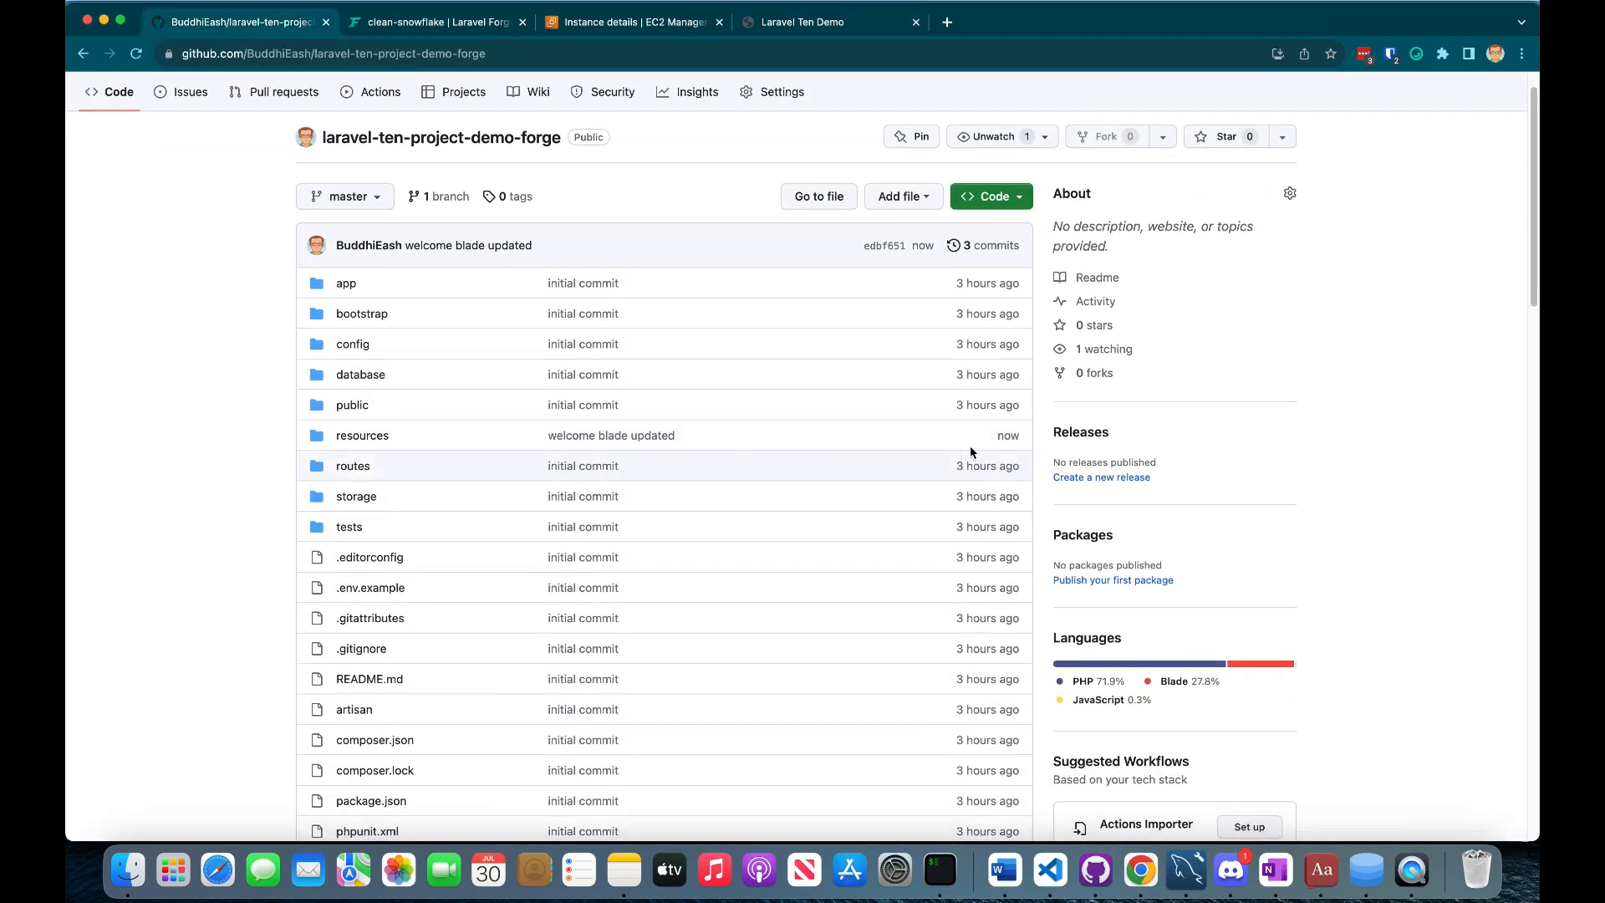
Step: Open resources/views/welcome.blade.php on GitHub and check its Laravel On Forge title
left_click(366, 438)
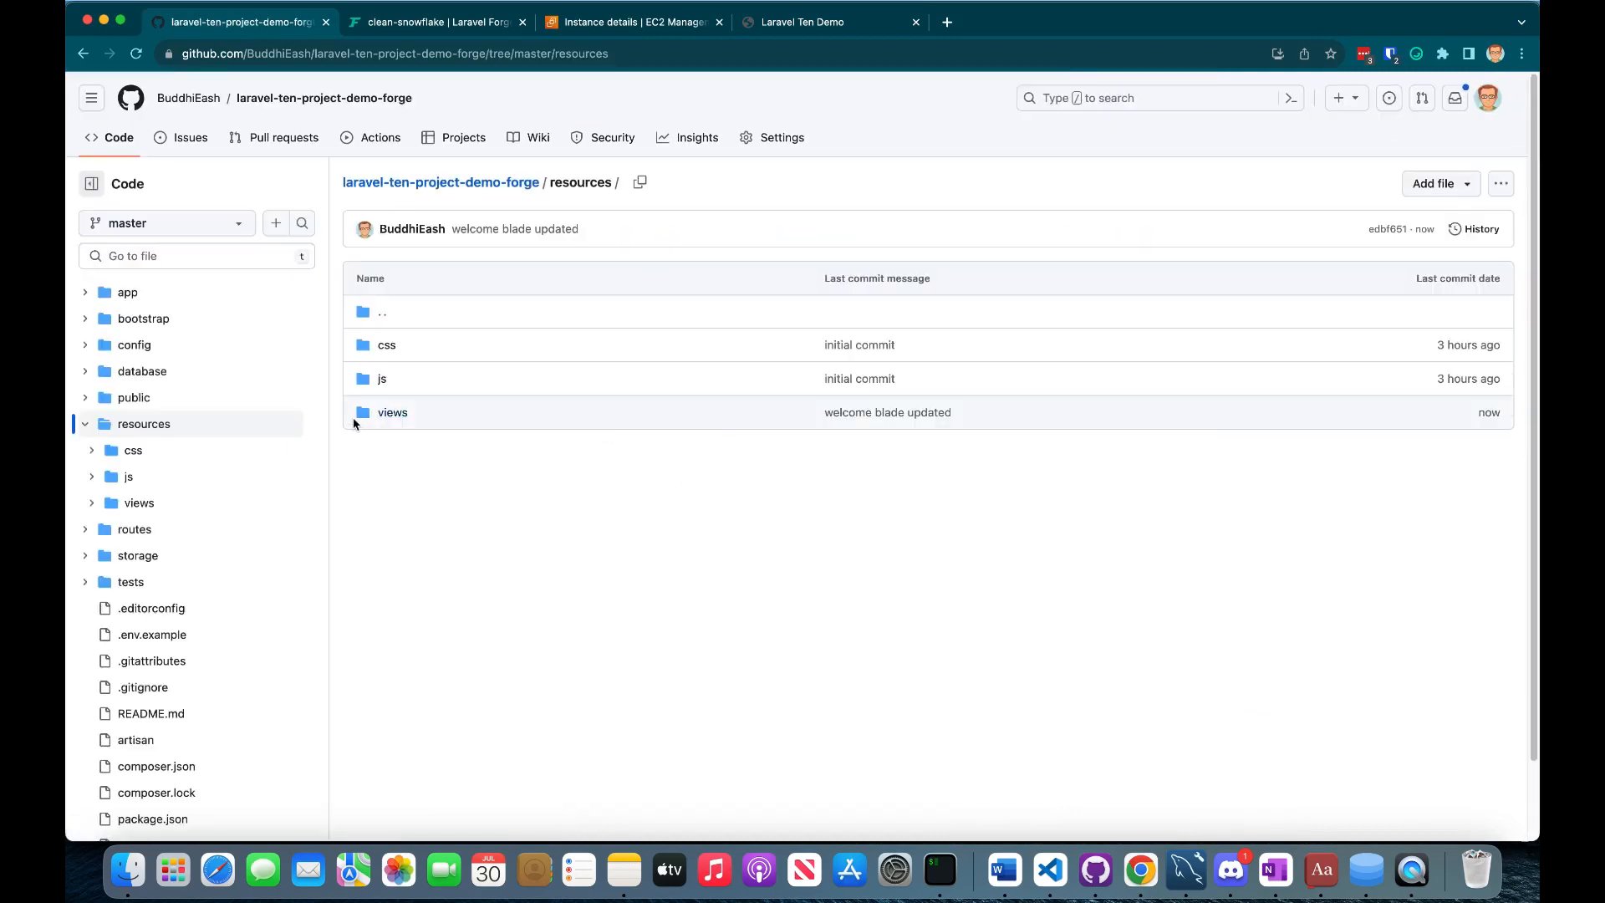
left_click(393, 414)
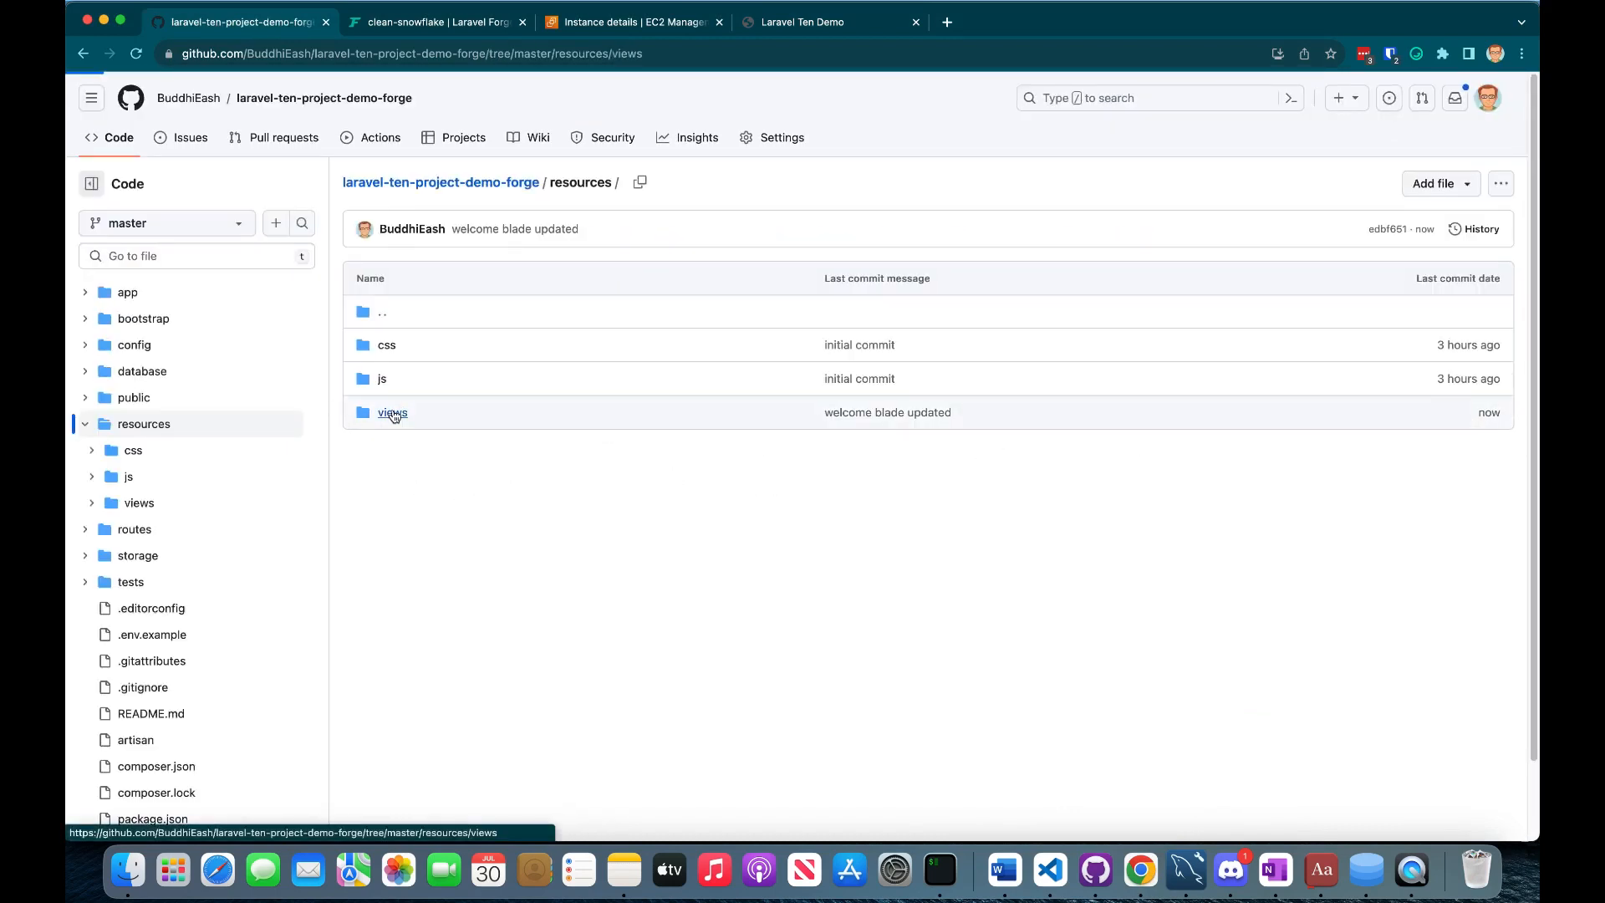
left_click(421, 347)
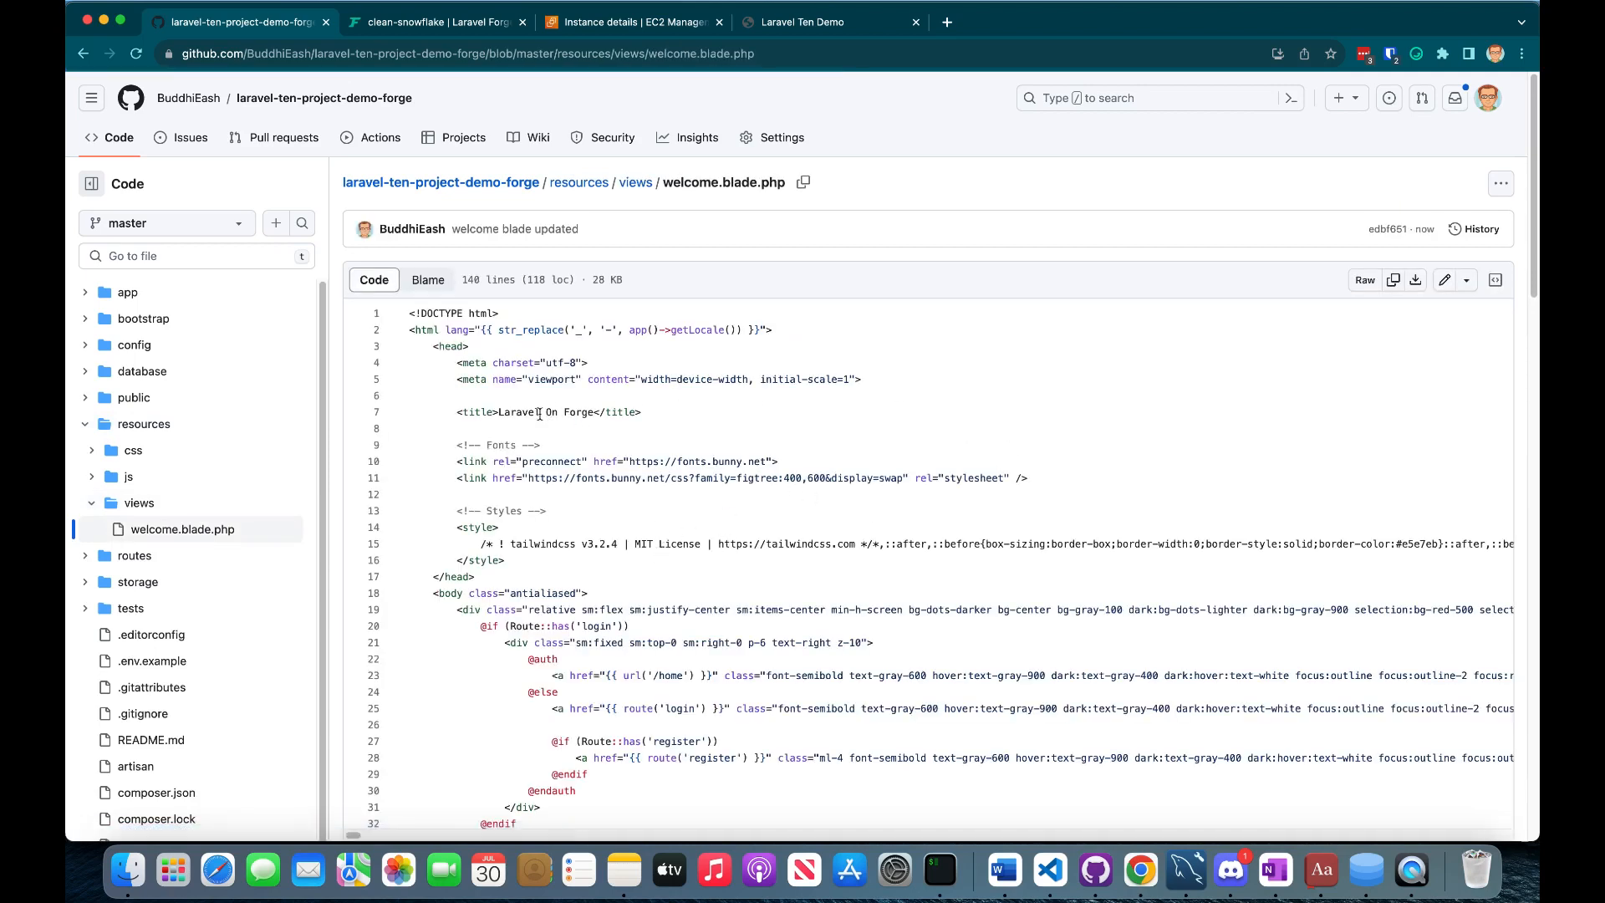
left_click_drag(499, 411, 599, 411)
left_click(642, 411)
left_click(418, 25)
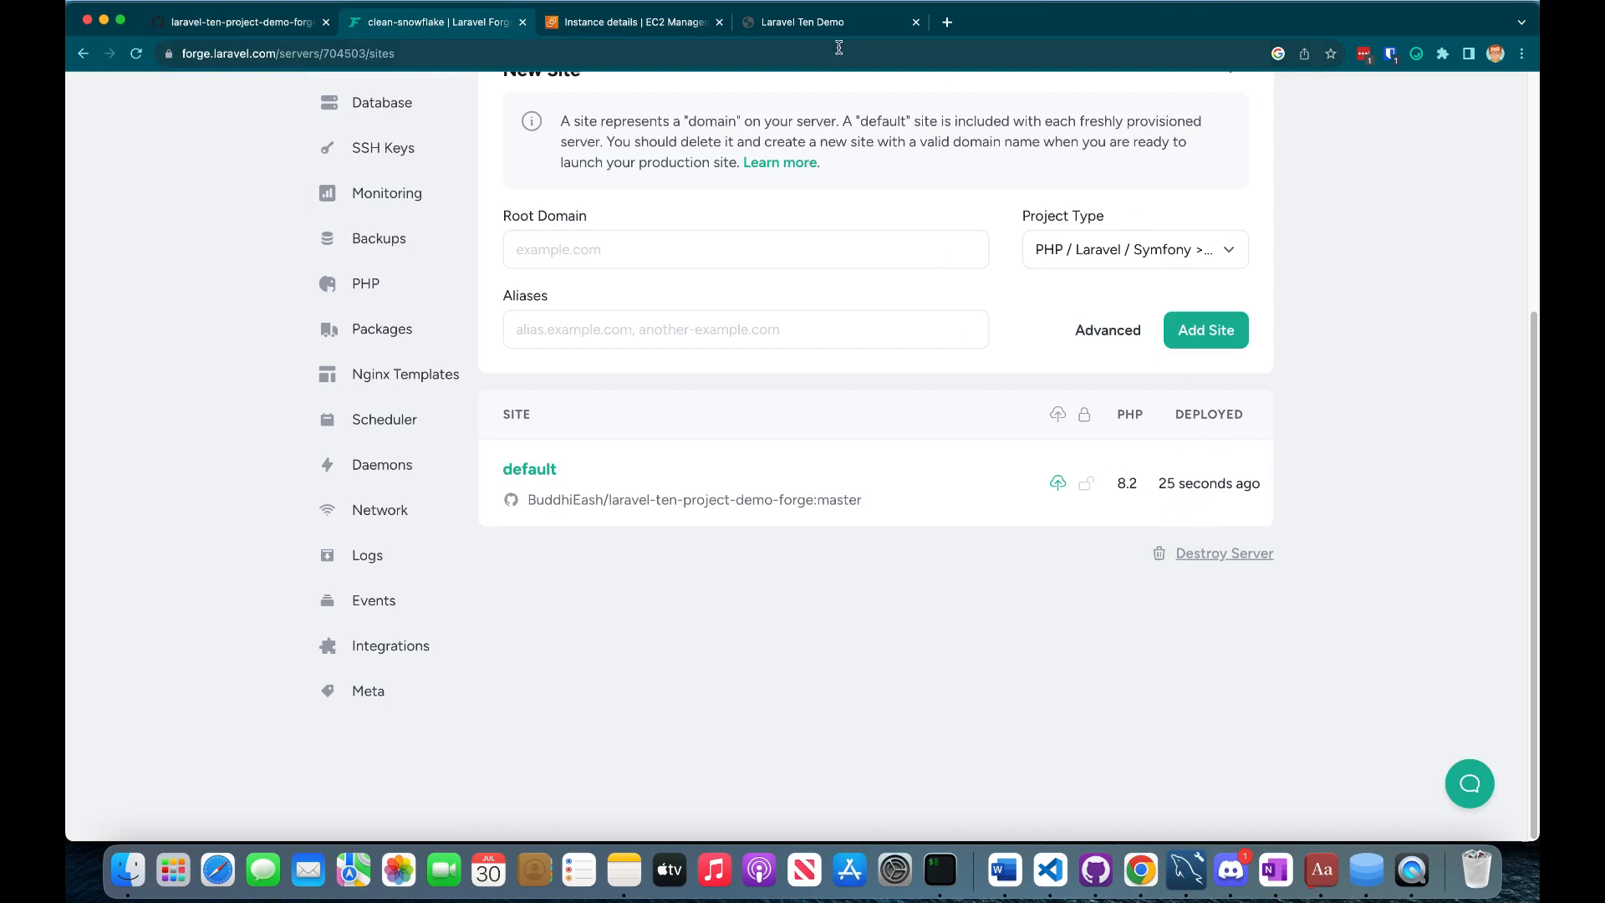
Step: Reload the site at 54.224.144.152 and confirm its title now reads Laravel On Forge
left_click(837, 22)
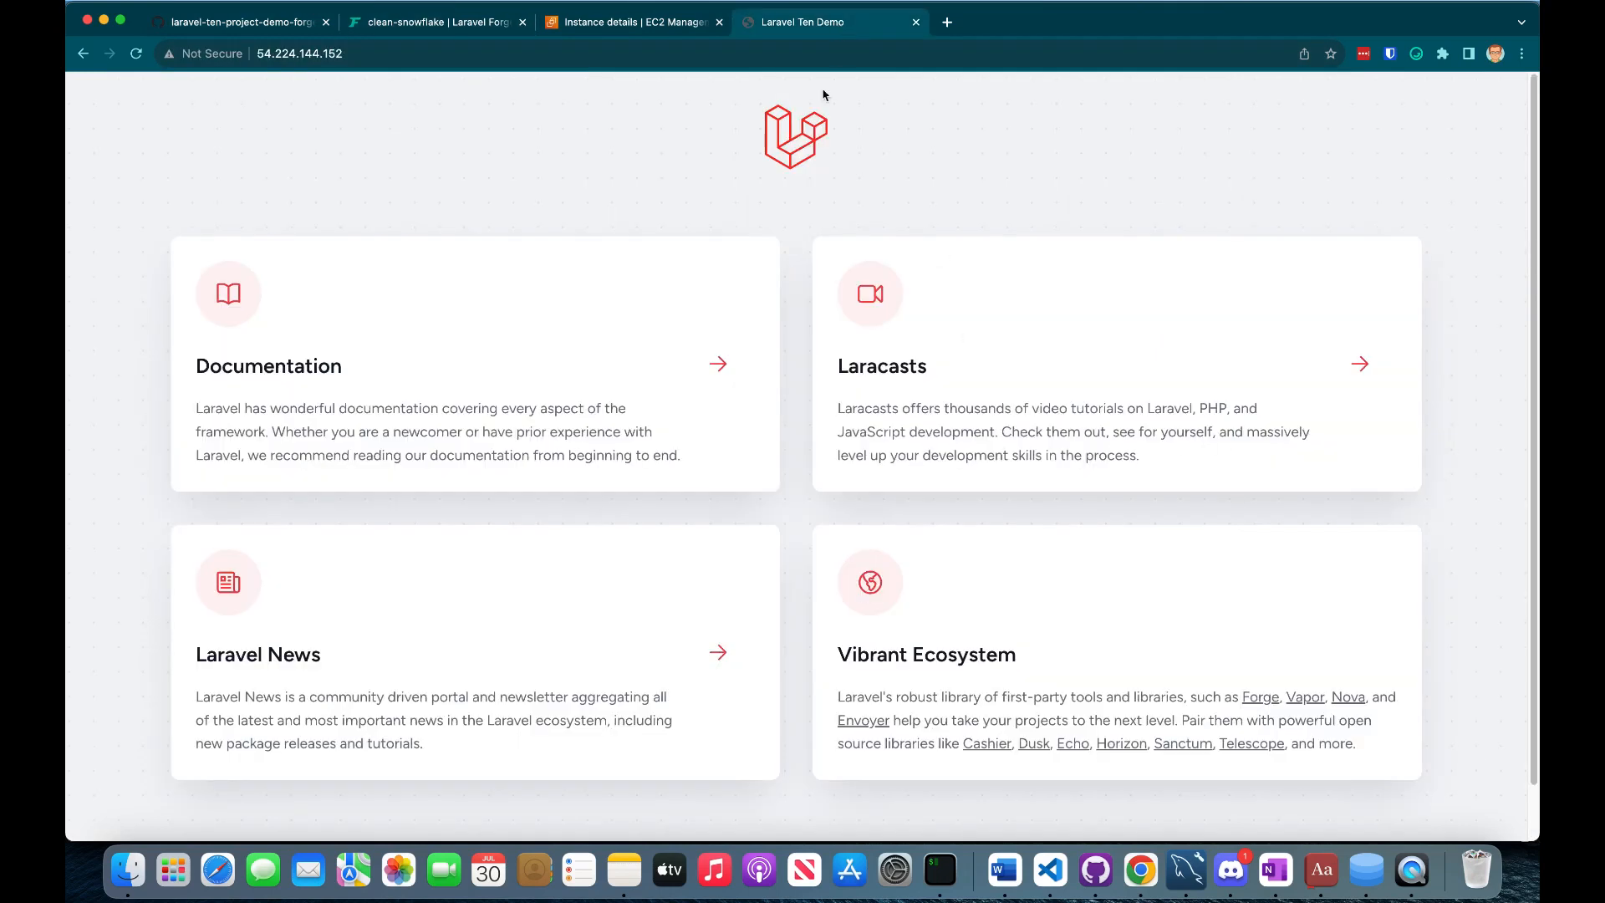
left_click(136, 54)
left_click(244, 27)
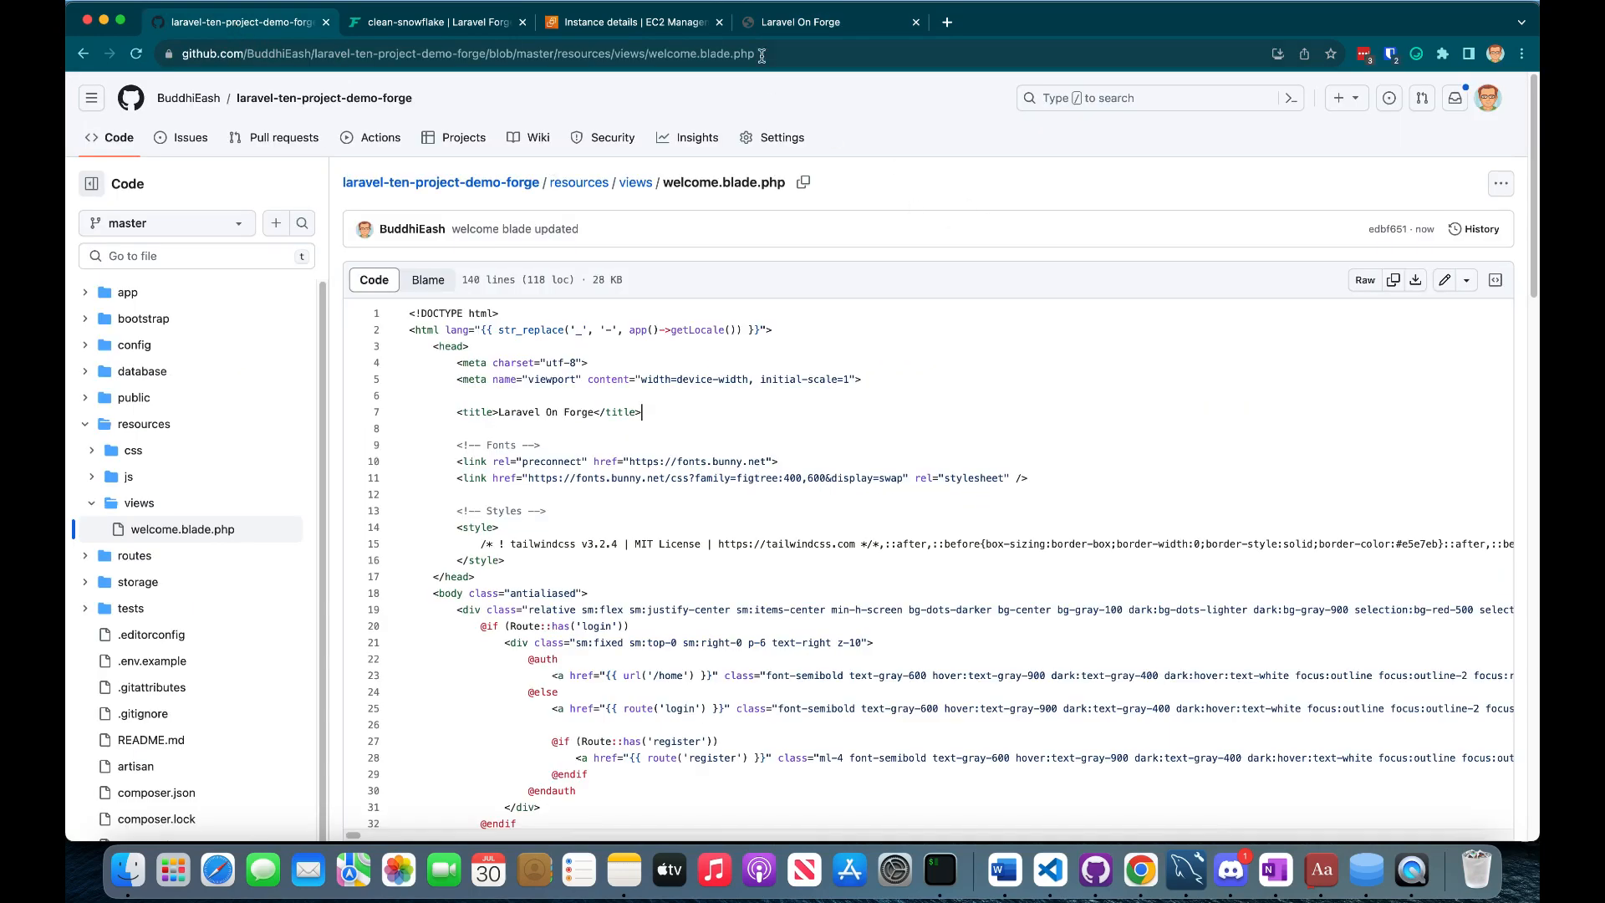
left_click(847, 25)
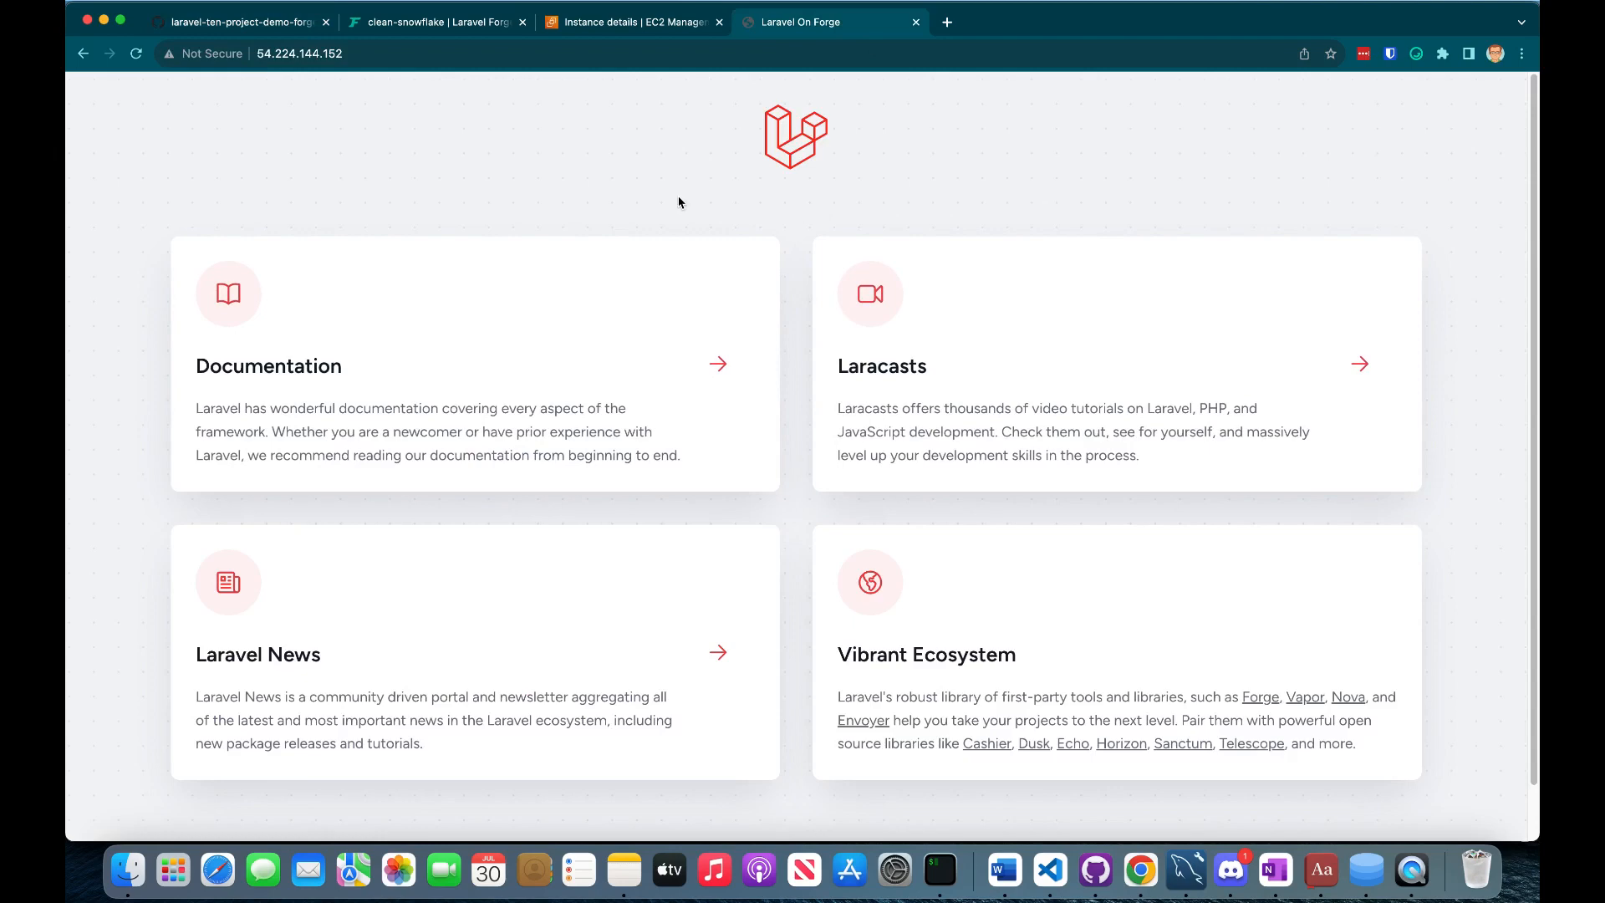
left_click(418, 27)
scroll(850, 301, "up", 5)
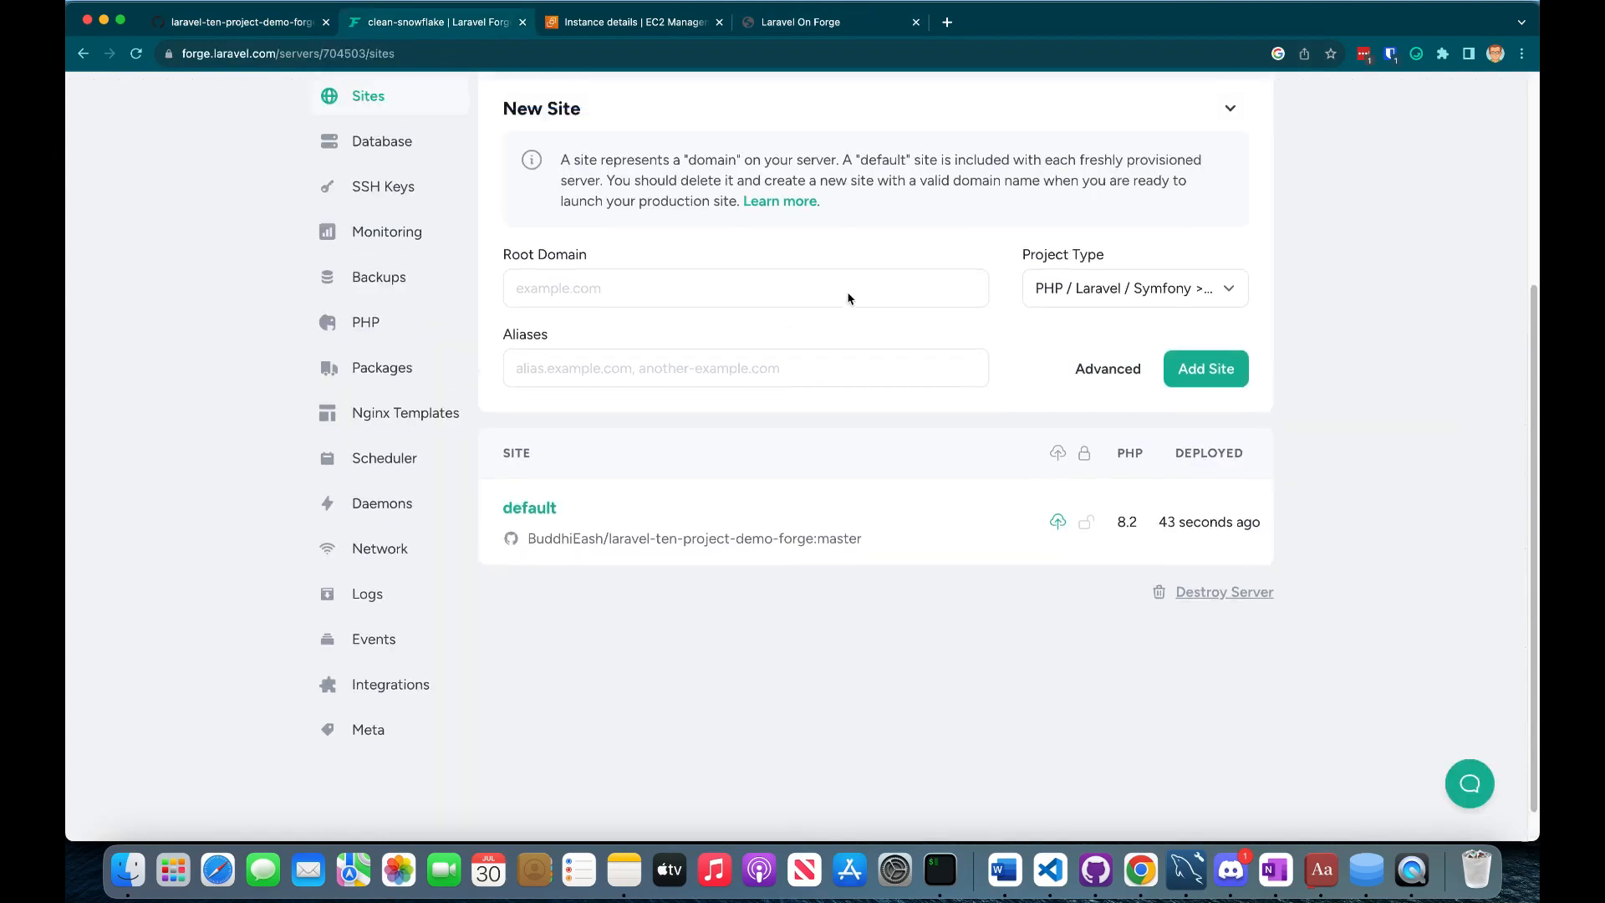